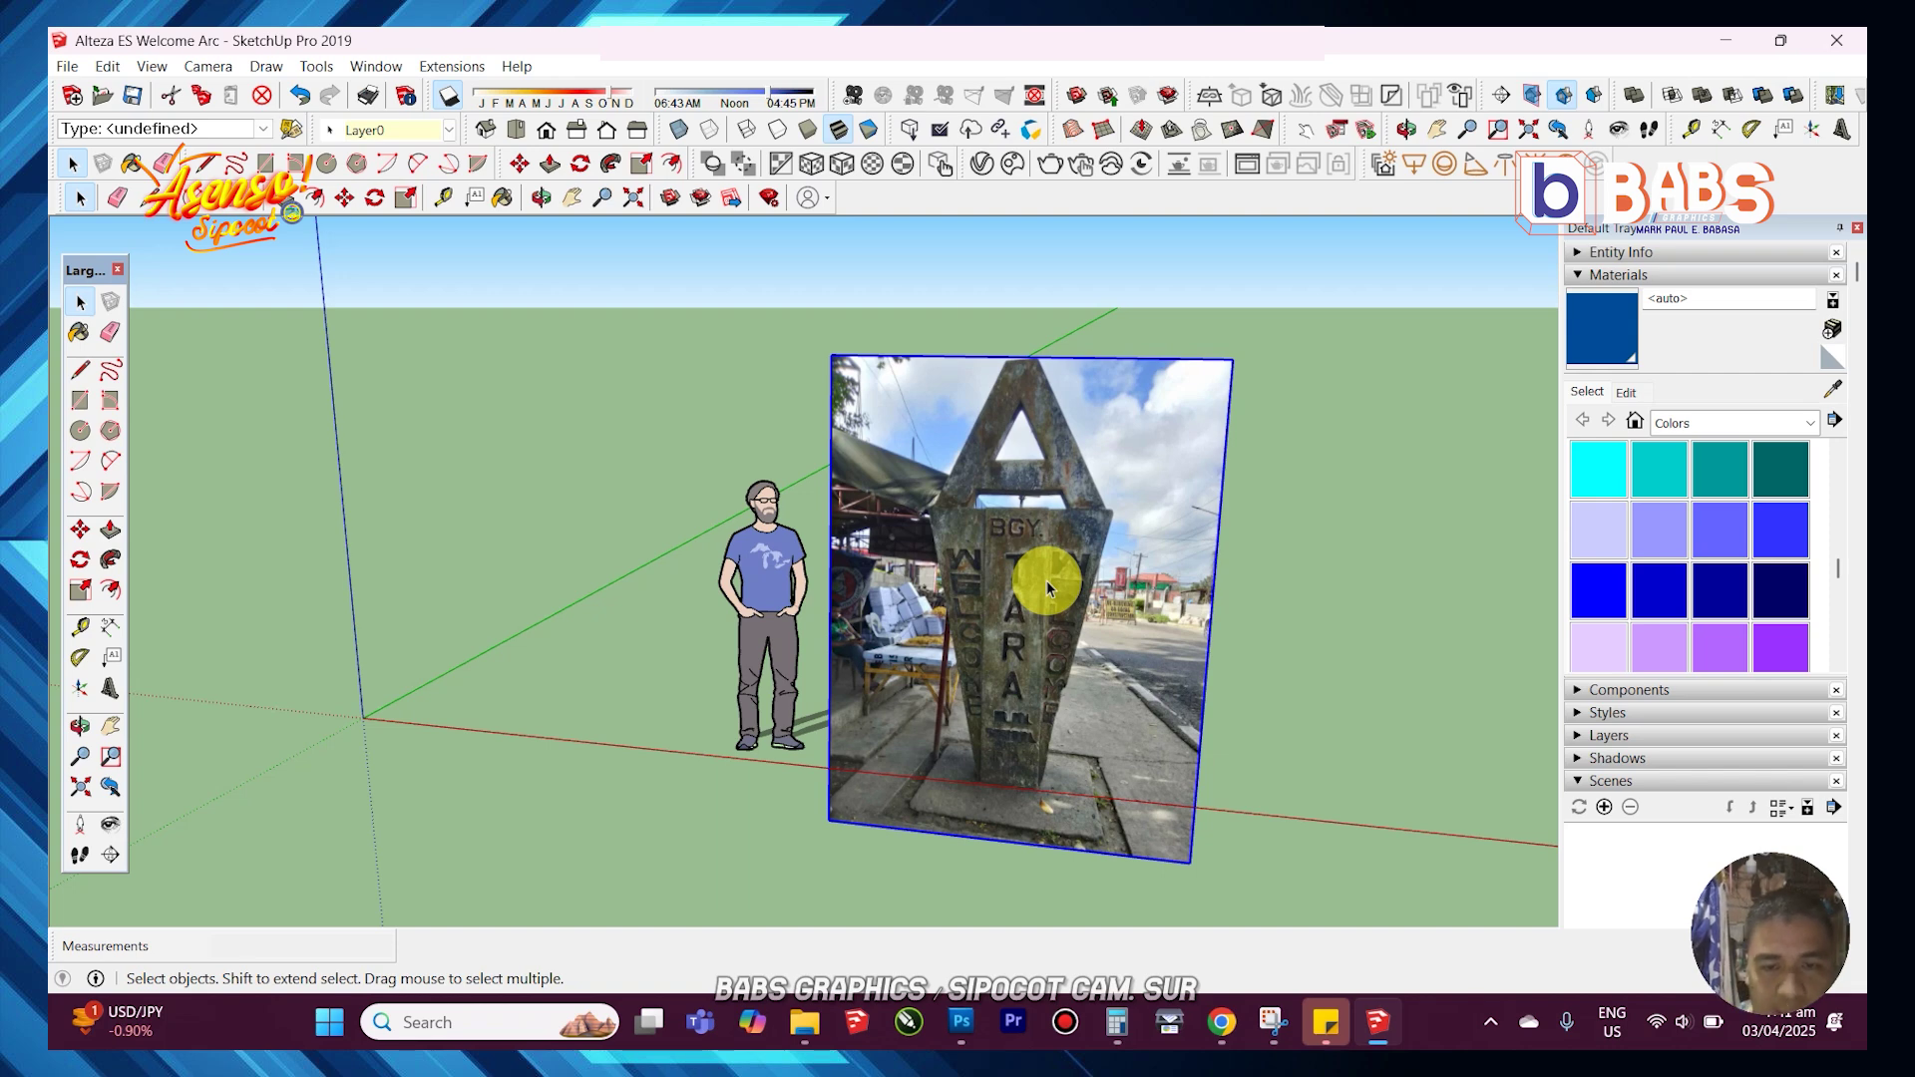
- Draw a 48-inch square on the ground starting at the origin and reverse its face
{"action": "left_click", "coordinate": [601, 504]}
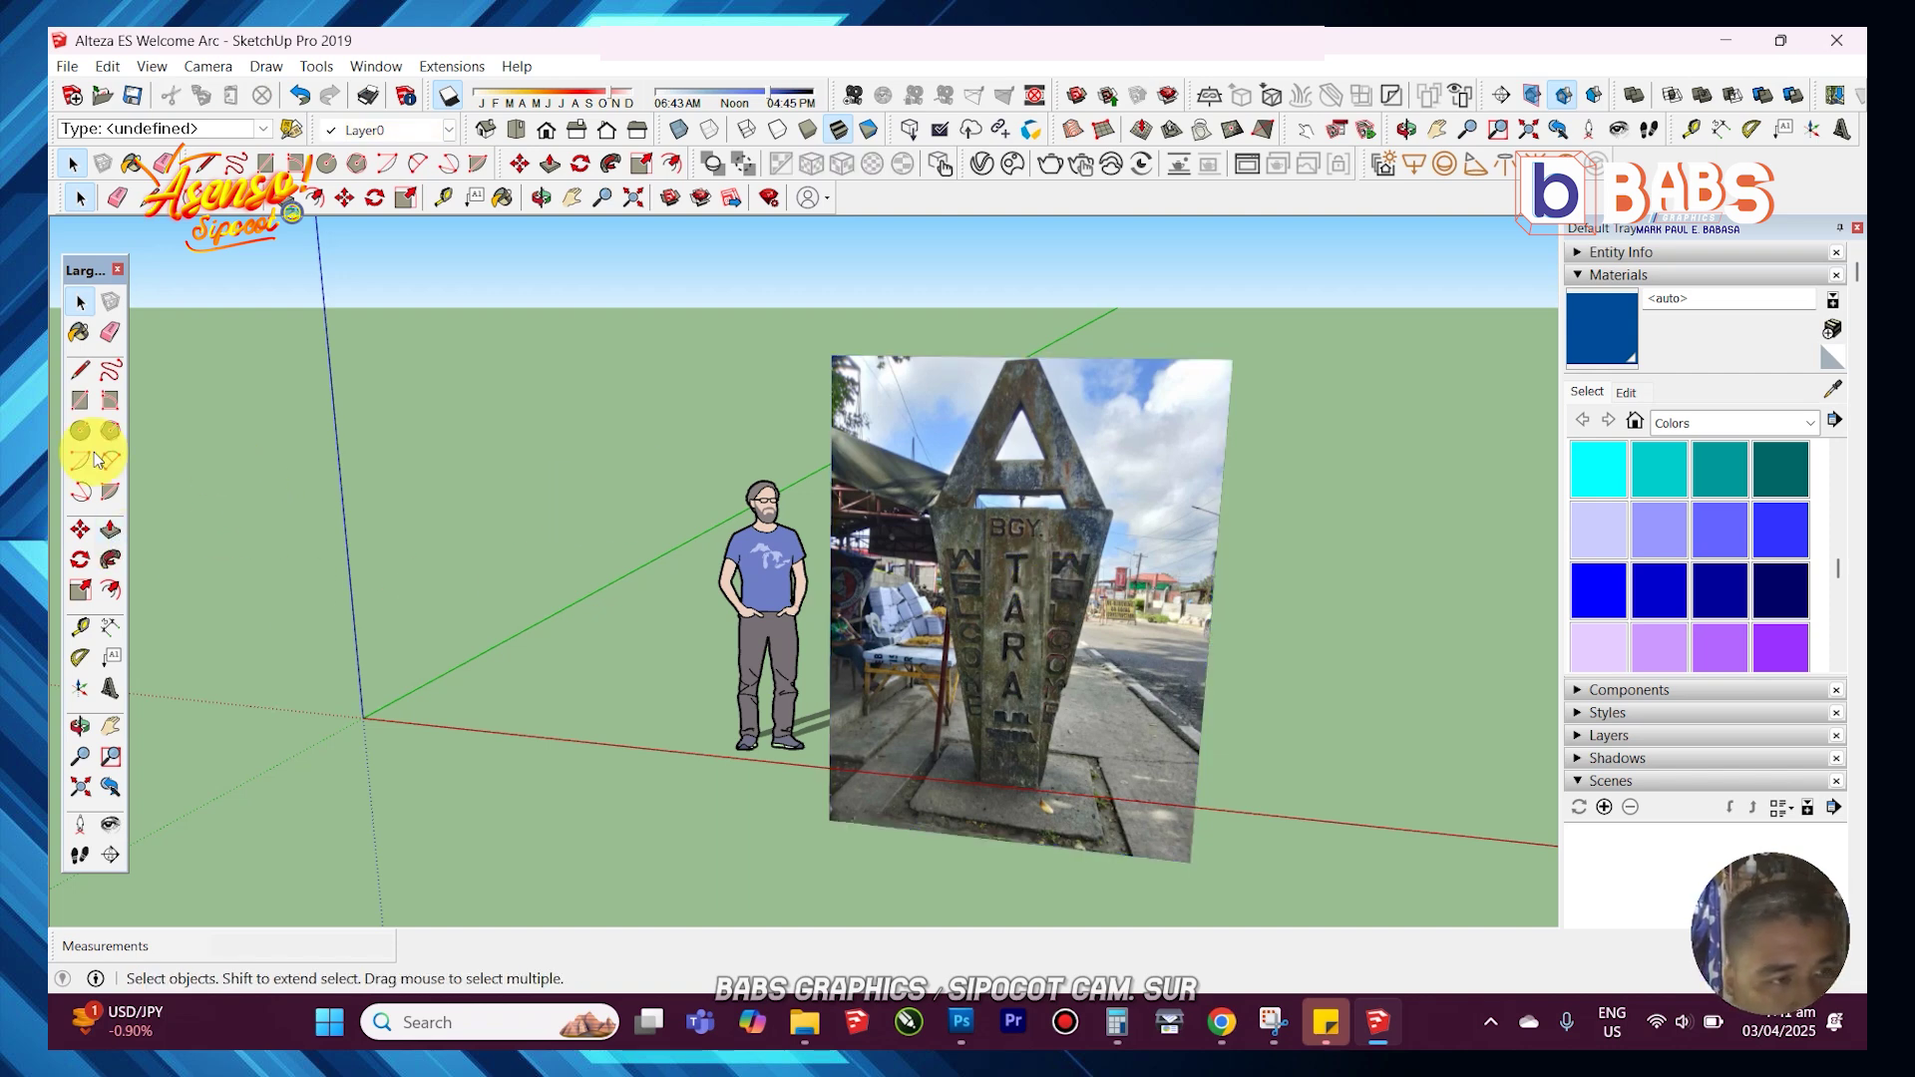
{"action": "left_click", "coordinate": [364, 716]}
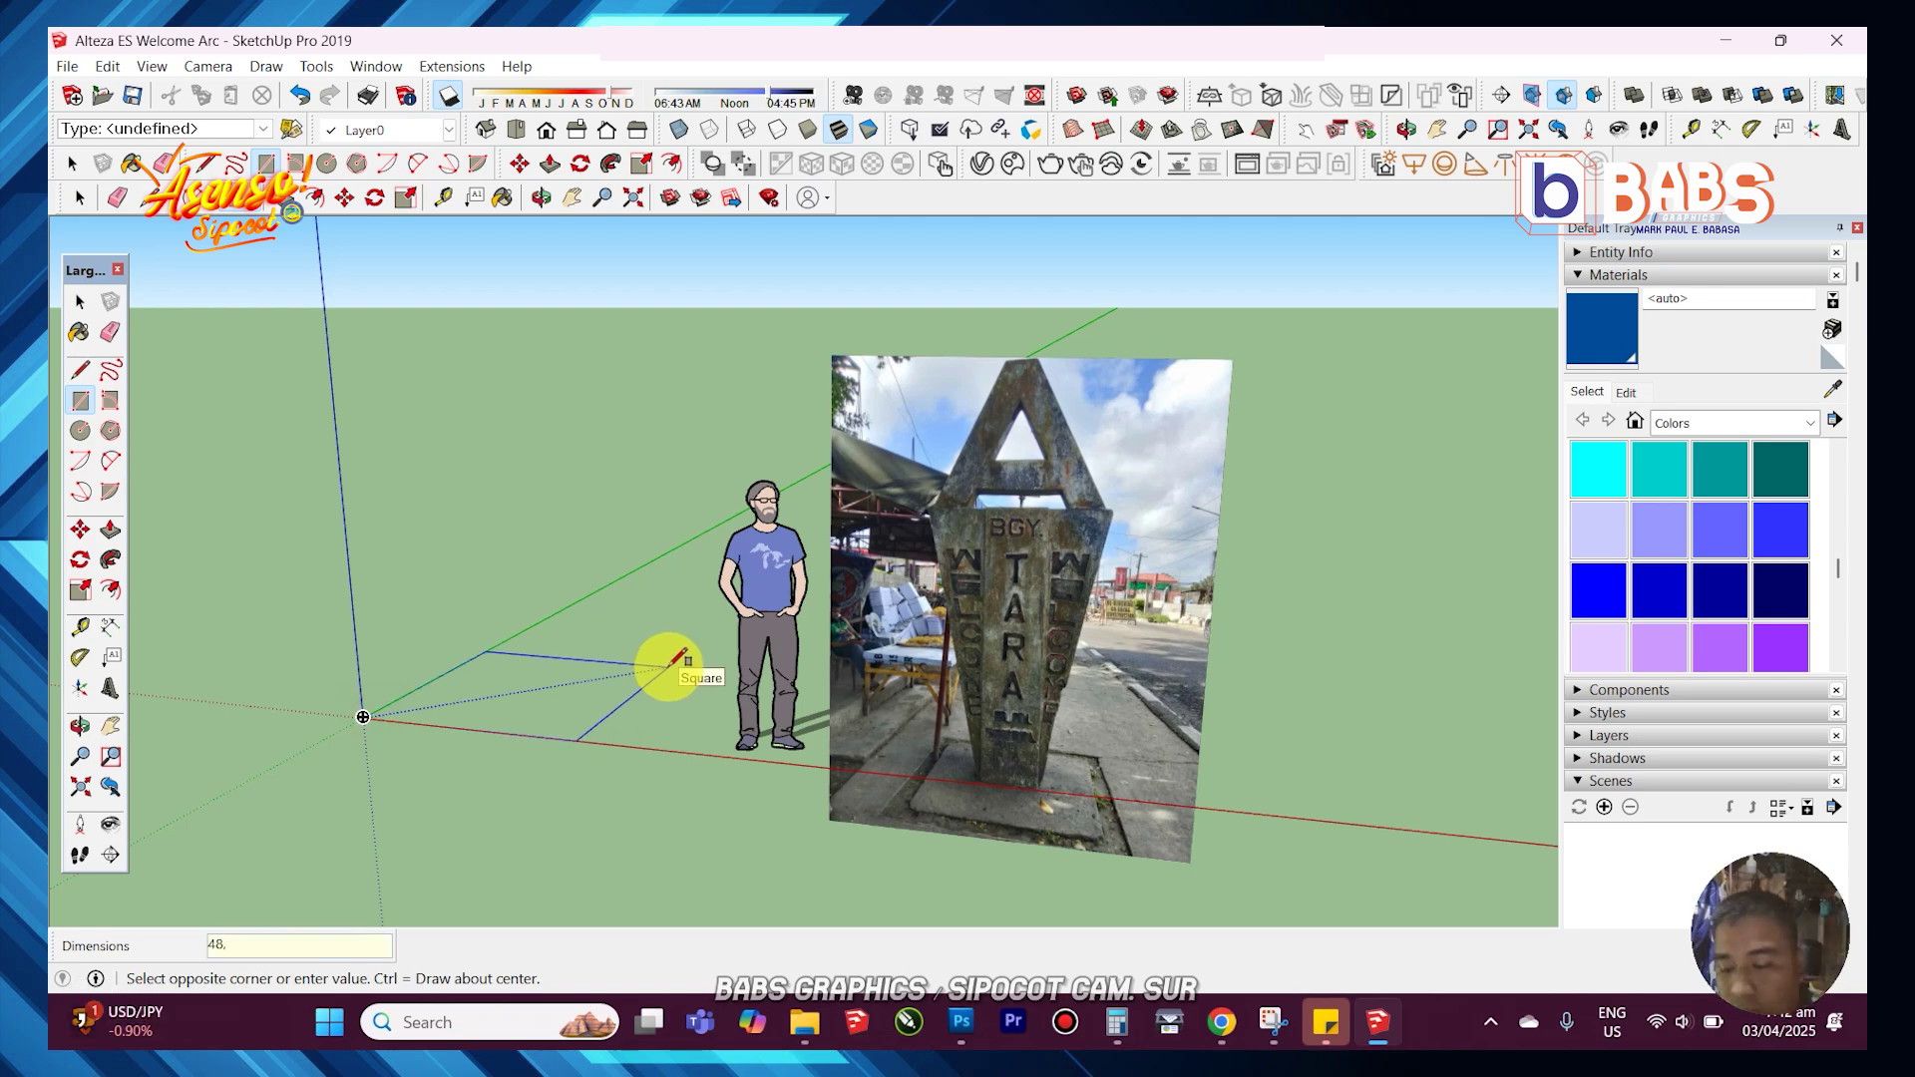
{"action": "key", "text": "Return"}
{"action": "scroll", "coordinate": [672, 662], "scroll_direction": "up", "scroll_amount": 6}
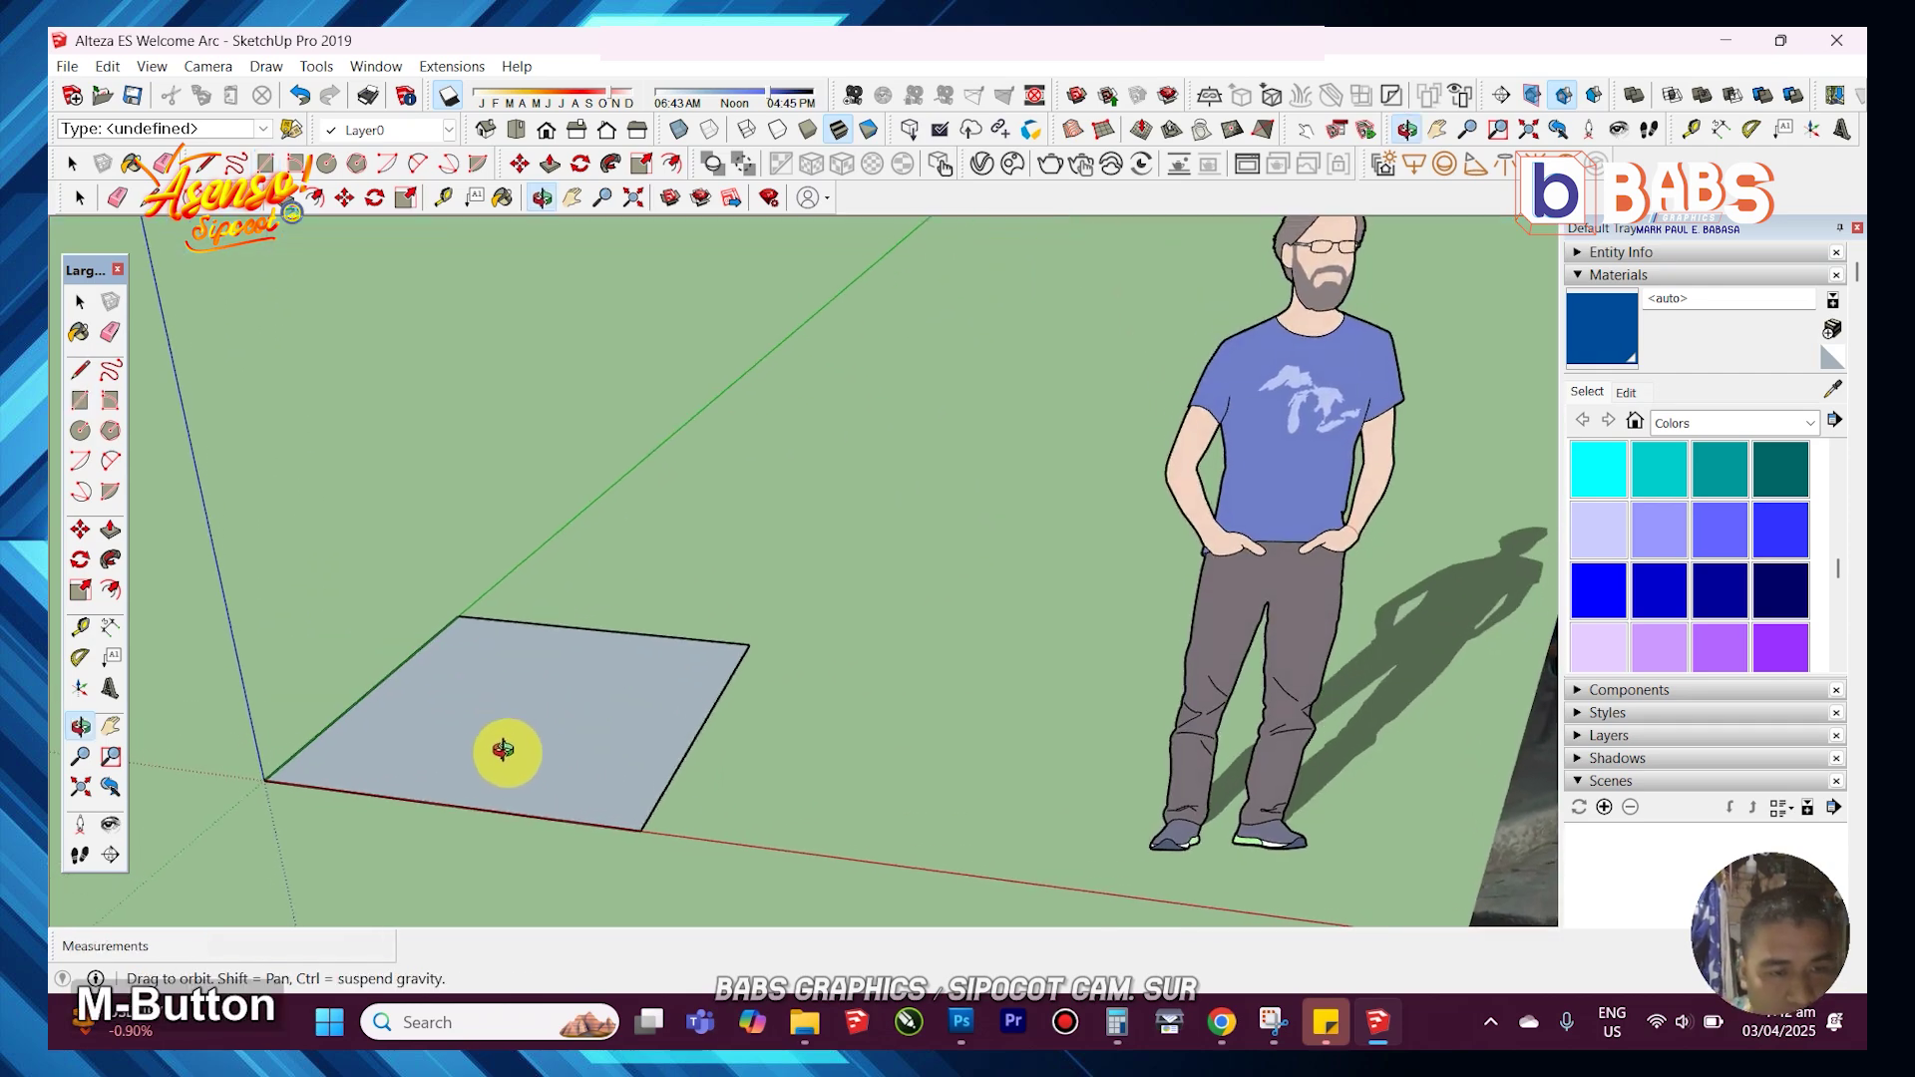
{"action": "key", "text": "space"}
{"action": "right_click", "coordinate": [537, 751]}
{"action": "left_click", "coordinate": [621, 556]}
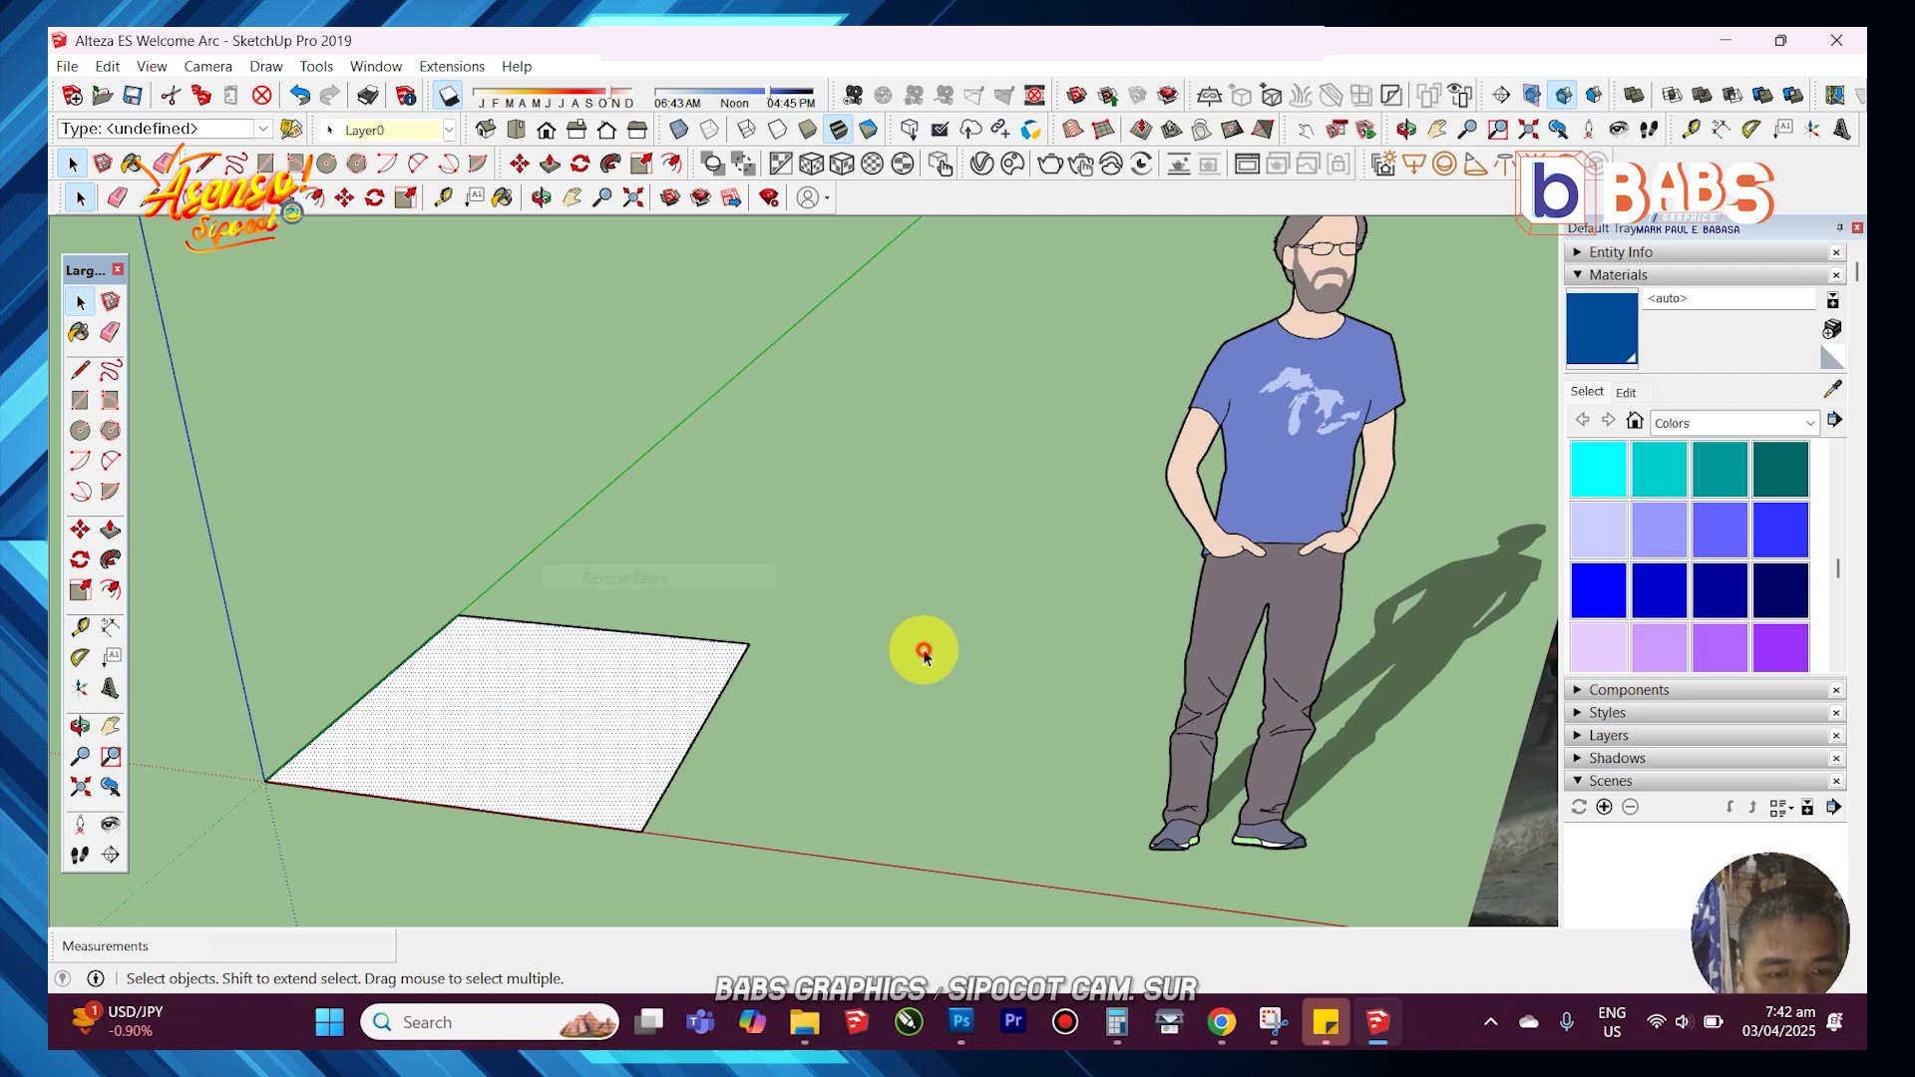
- Offset the square outward by about 2.5 inches, and offset the resulting border outward by about 3.6 inches more
{"action": "left_click", "coordinate": [112, 589]}
{"action": "left_click", "coordinate": [306, 784]}
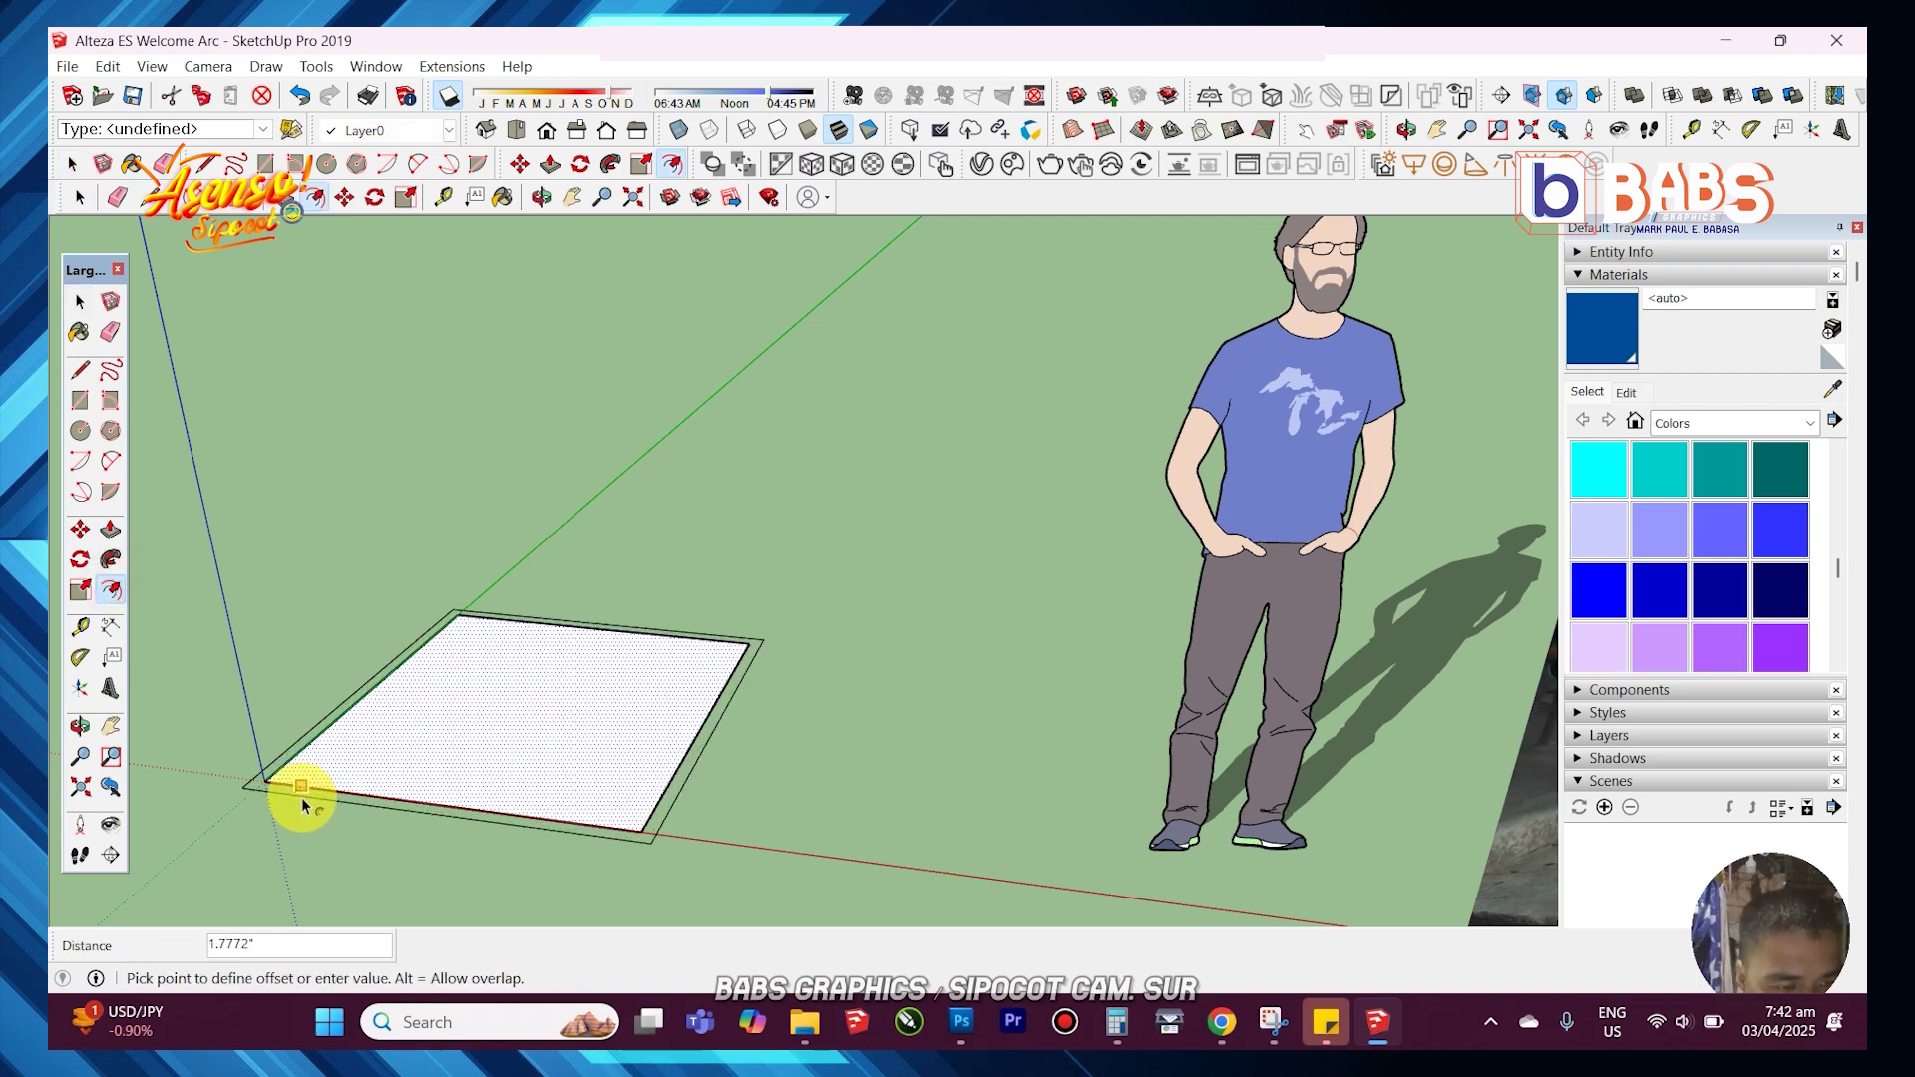
{"action": "left_click", "coordinate": [325, 796]}
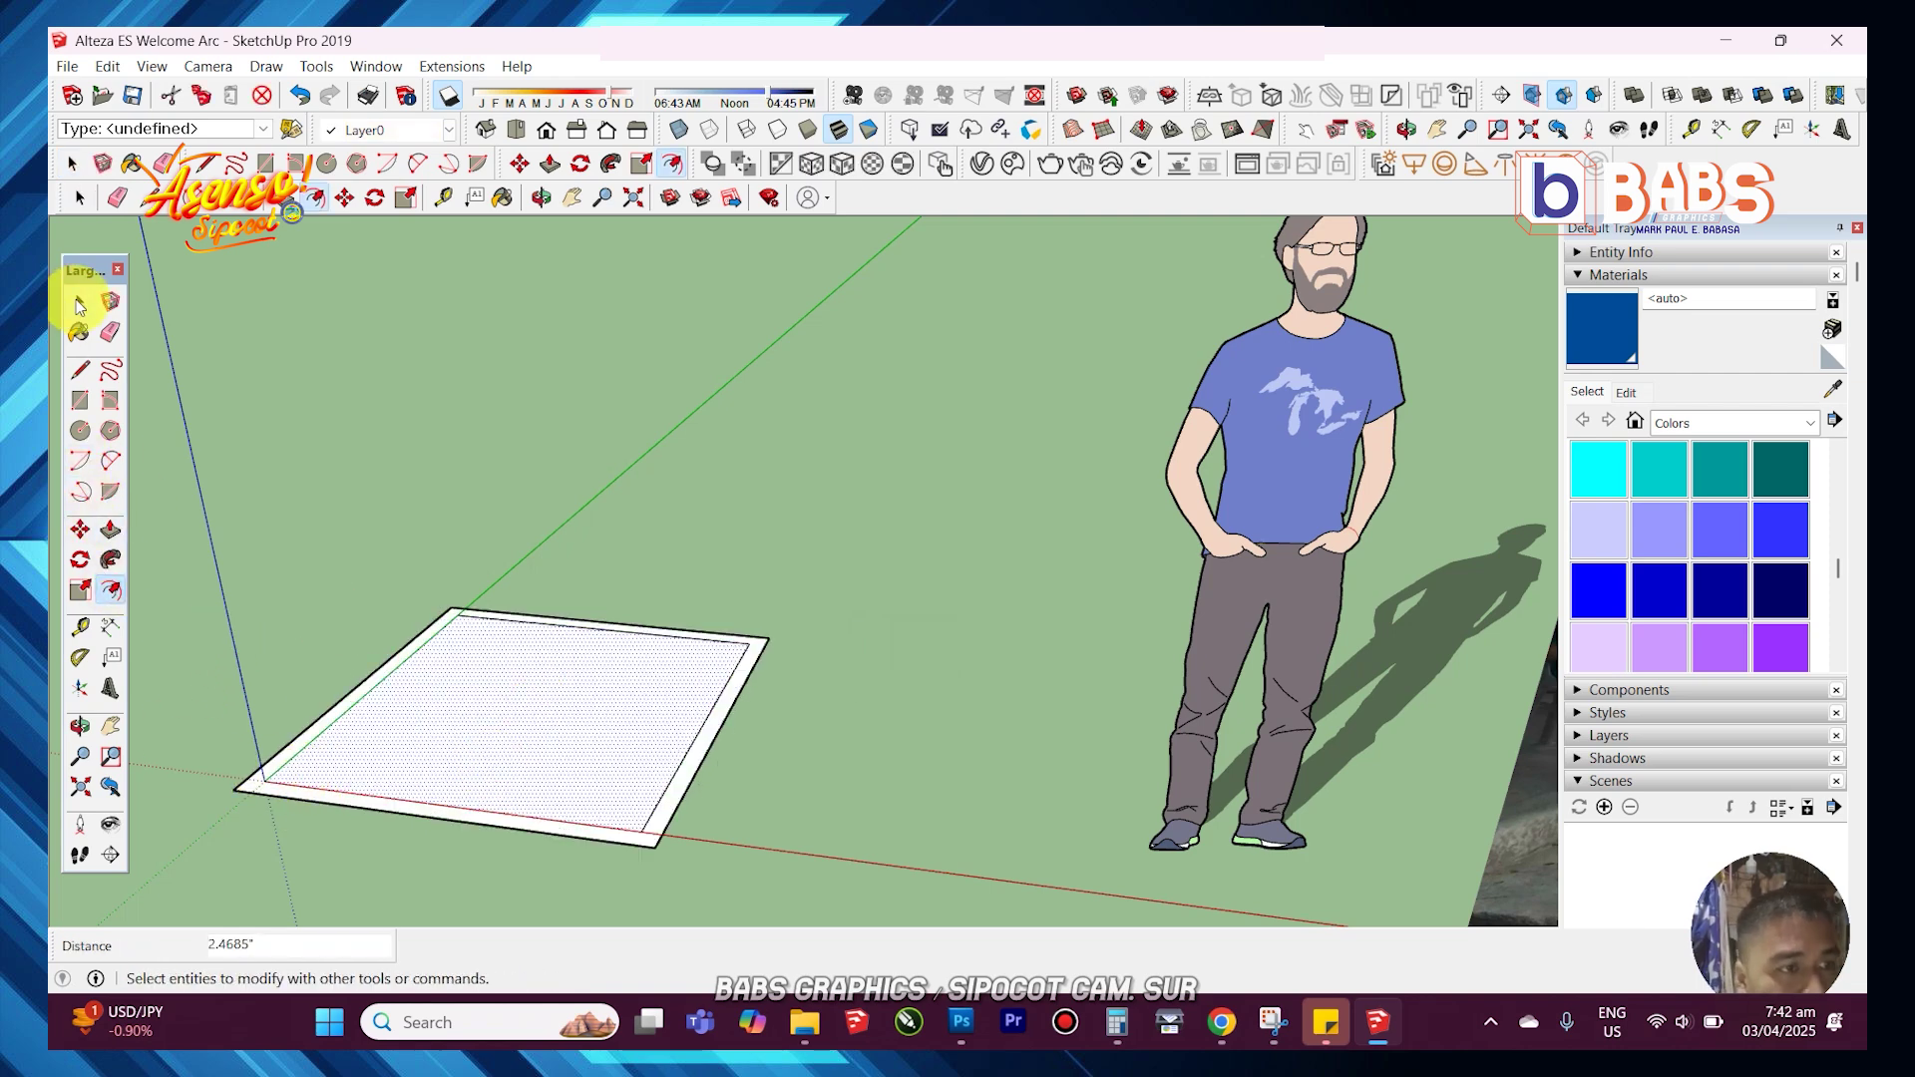
{"action": "left_click", "coordinate": [80, 304]}
{"action": "left_click", "coordinate": [312, 800]}
{"action": "left_click", "coordinate": [112, 589]}
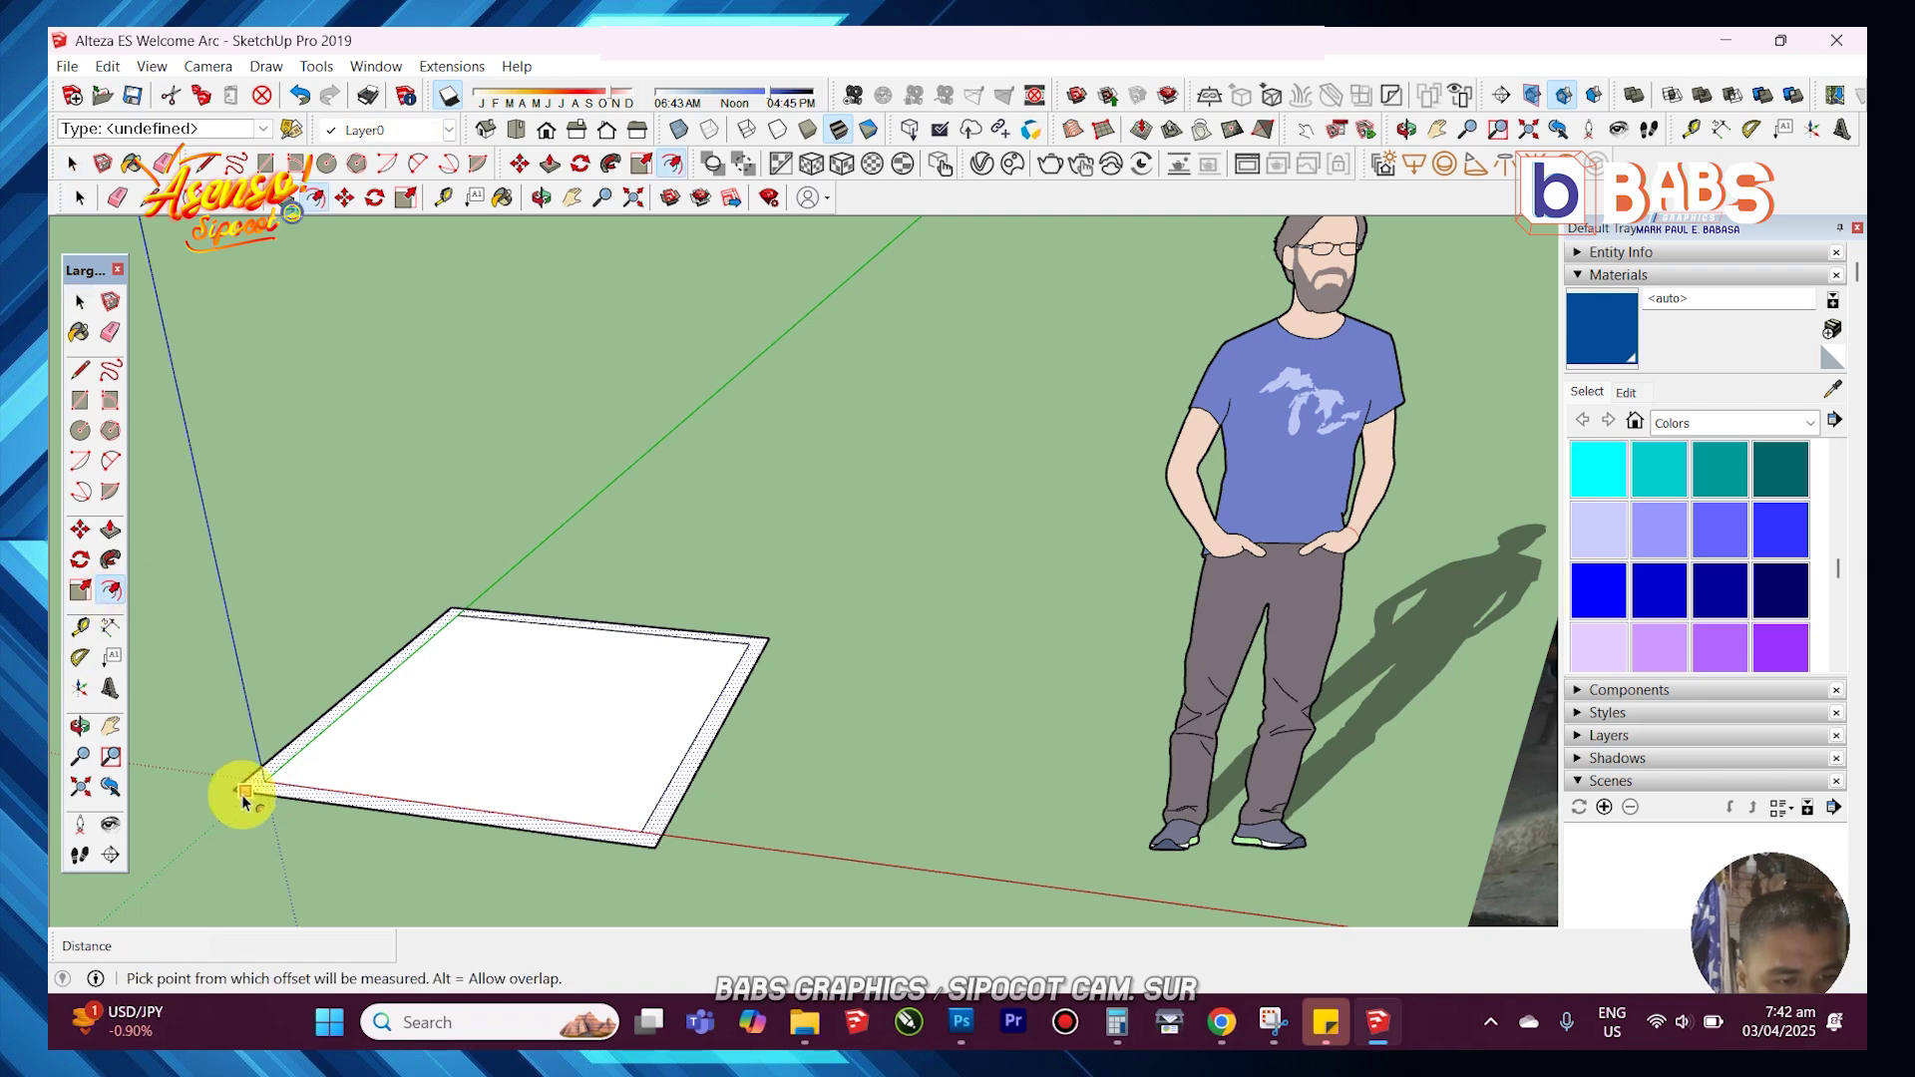
{"action": "left_click", "coordinate": [243, 799]}
{"action": "left_click", "coordinate": [261, 816]}
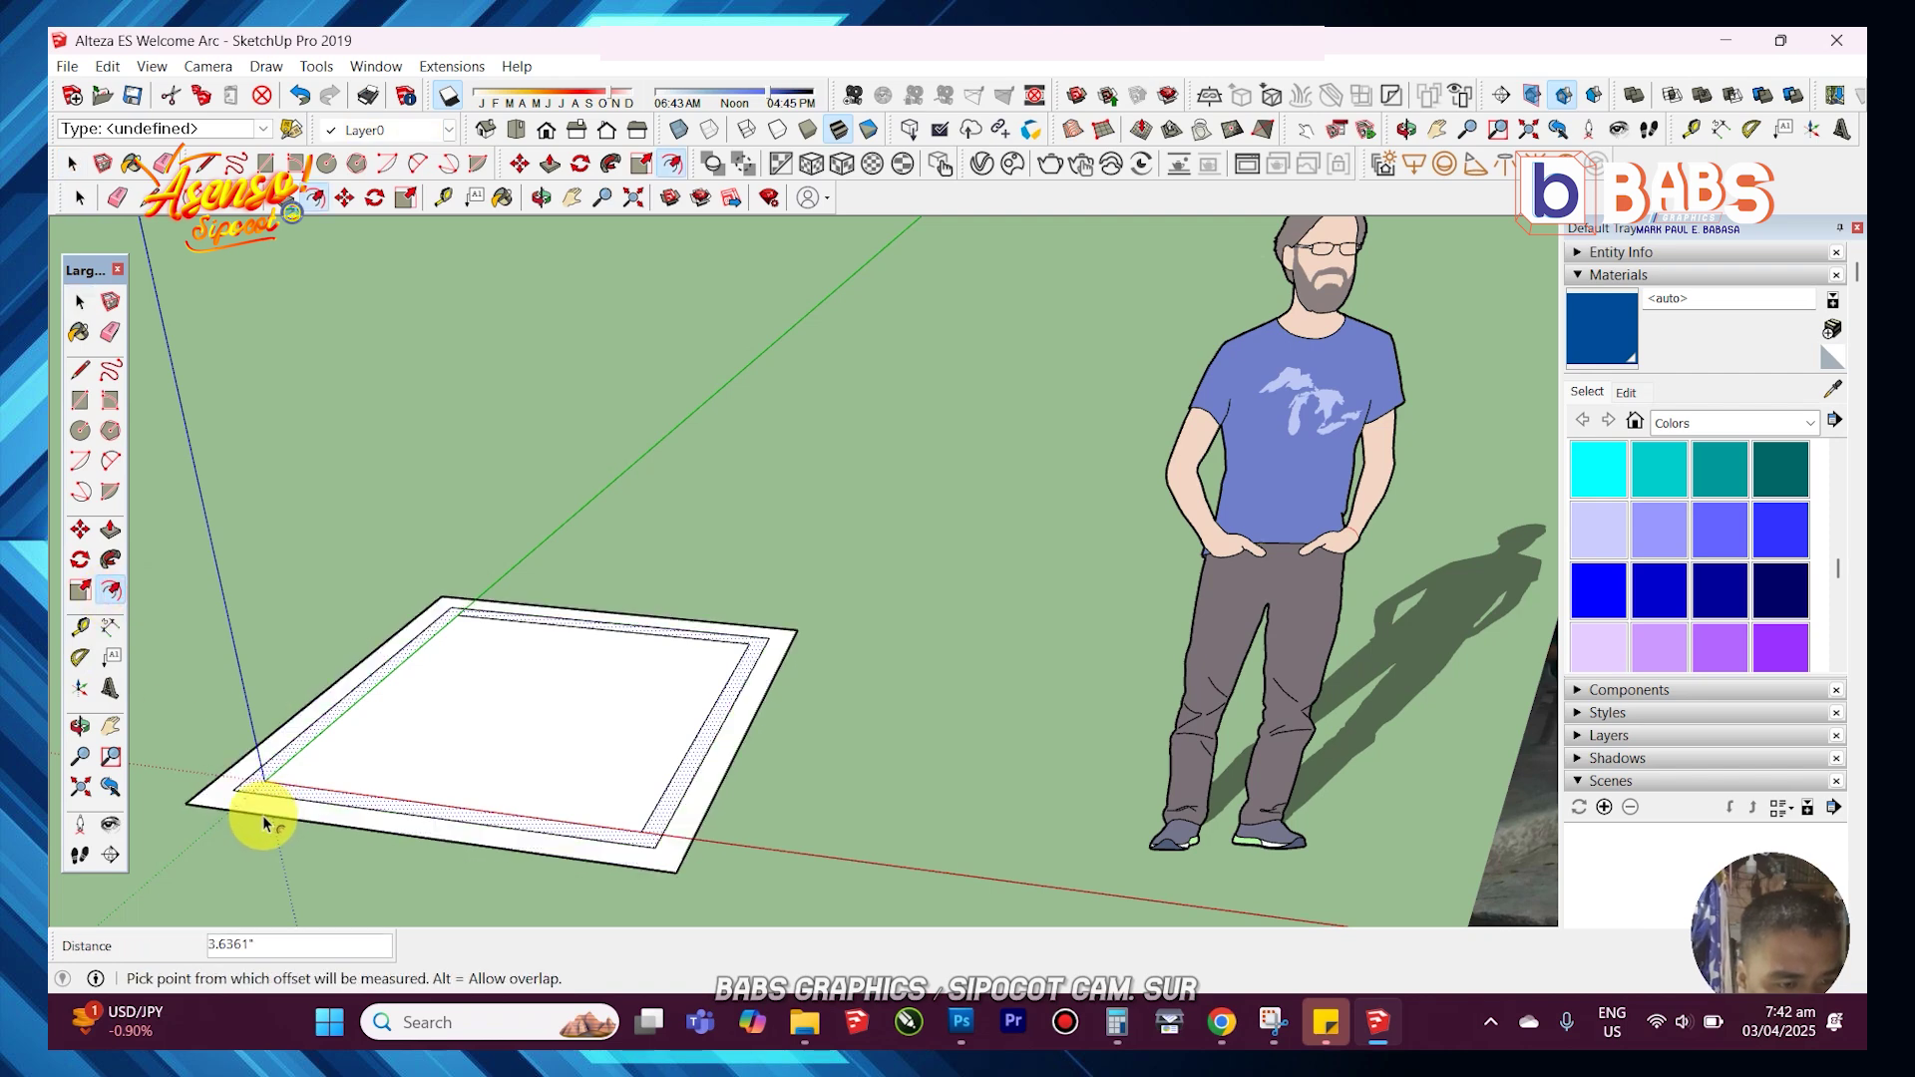
- Delete the narrow ring face between the inner square and the outermost border
{"action": "key", "text": "space"}
{"action": "scroll", "coordinate": [666, 822], "scroll_direction": "up", "scroll_amount": 3}
{"action": "key", "text": "h"}
{"action": "left_click_drag", "start_coordinate": [697, 786], "coordinate": [768, 587]}
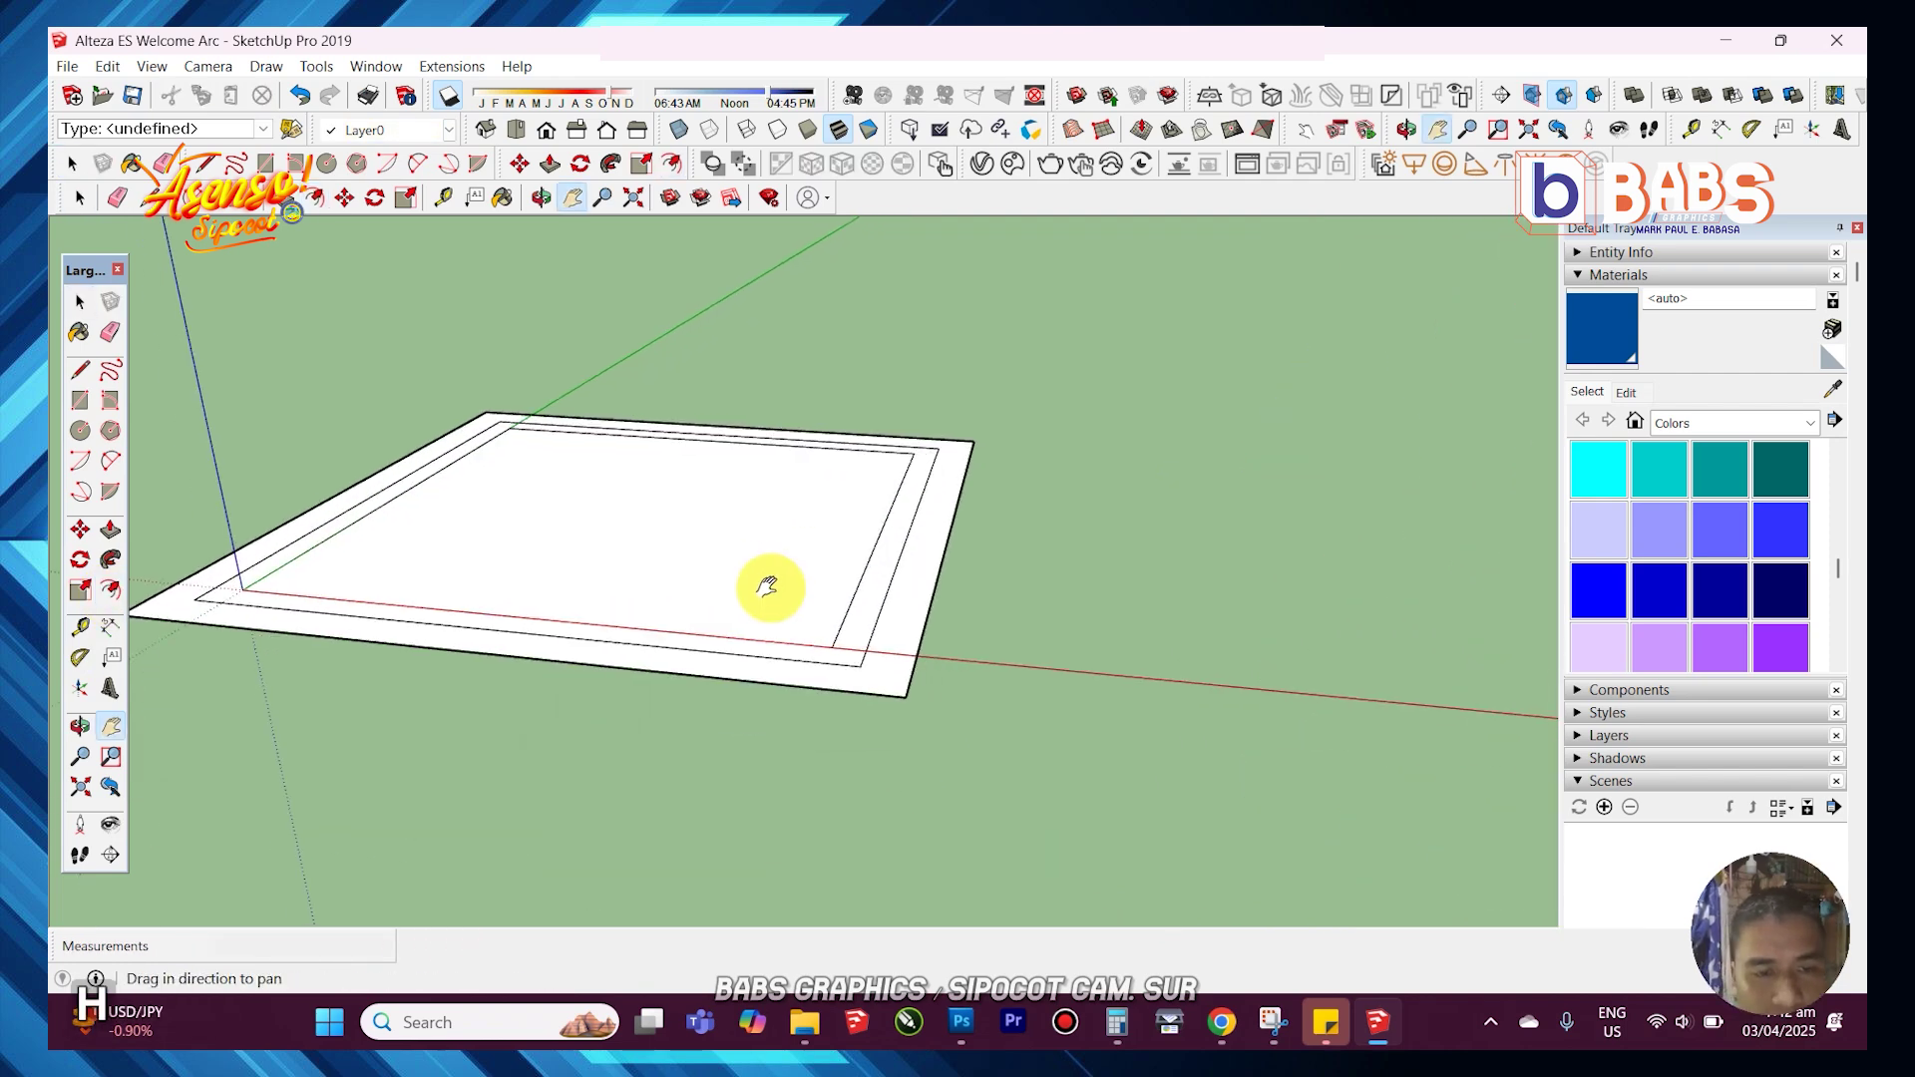
{"action": "key", "text": "space"}
{"action": "middle_click_drag", "start_coordinate": [765, 642], "coordinate": [795, 735]}
{"action": "left_click", "coordinate": [795, 742]}
{"action": "key", "text": "Delete"}
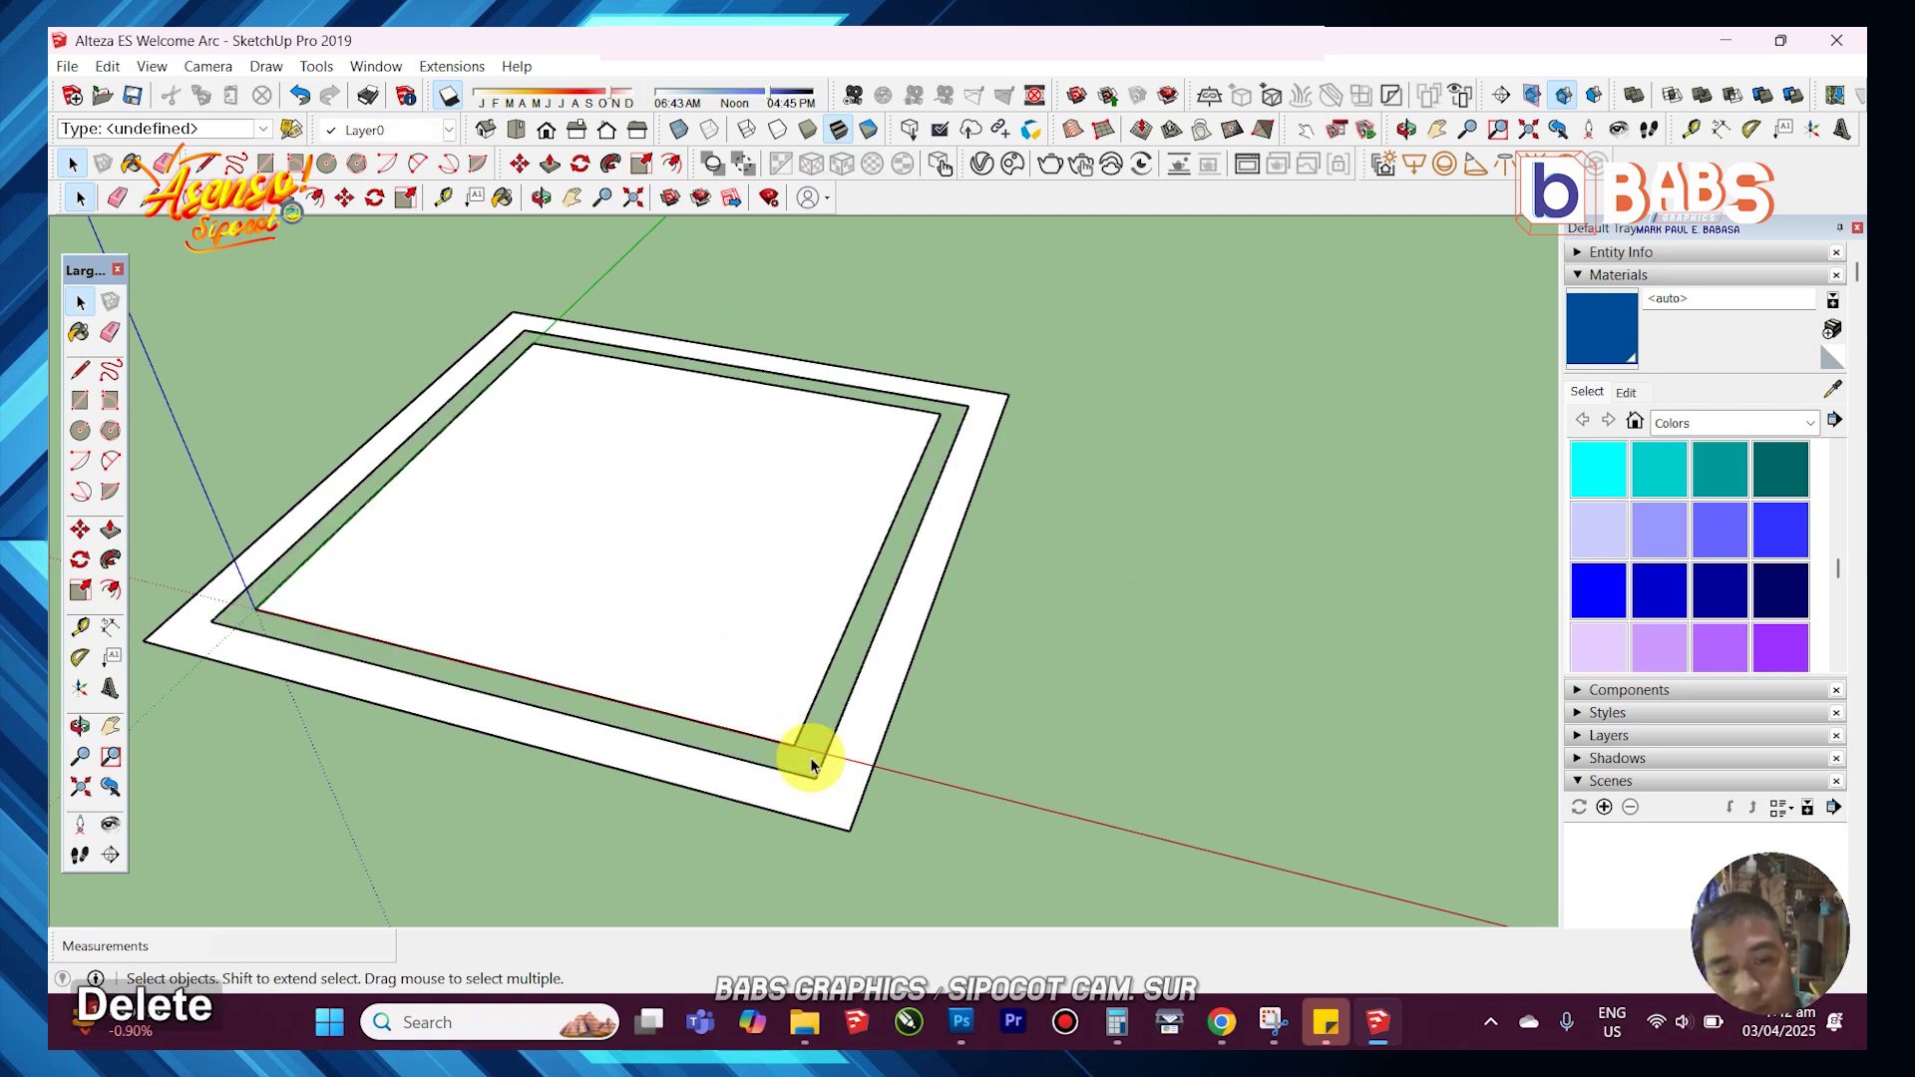
- Push/Pull the outer border ring and the inner square upward by about 1.4 inches each
{"action": "key", "text": "p"}
{"action": "left_click", "coordinate": [813, 786]}
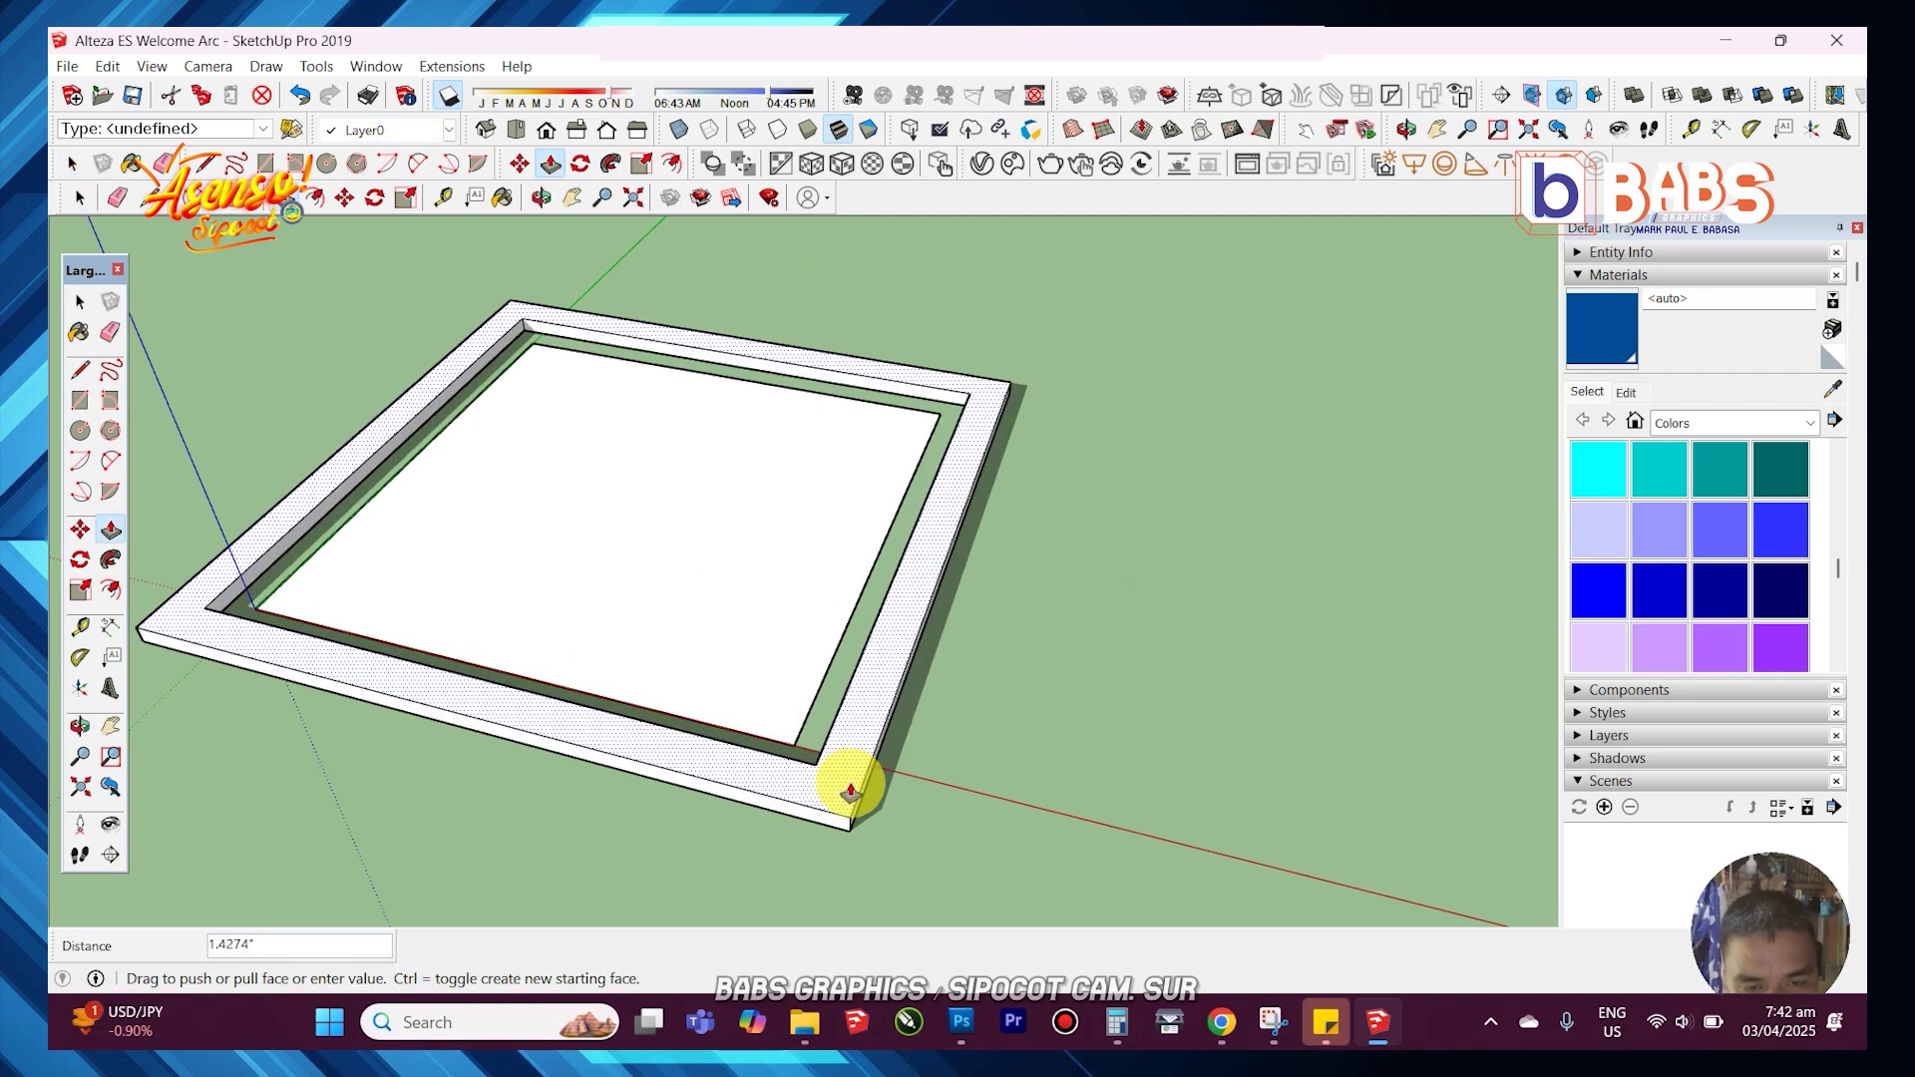
{"action": "middle_click_drag", "start_coordinate": [850, 782], "coordinate": [821, 632]}
{"action": "key", "text": "space"}
{"action": "left_click", "coordinate": [787, 599]}
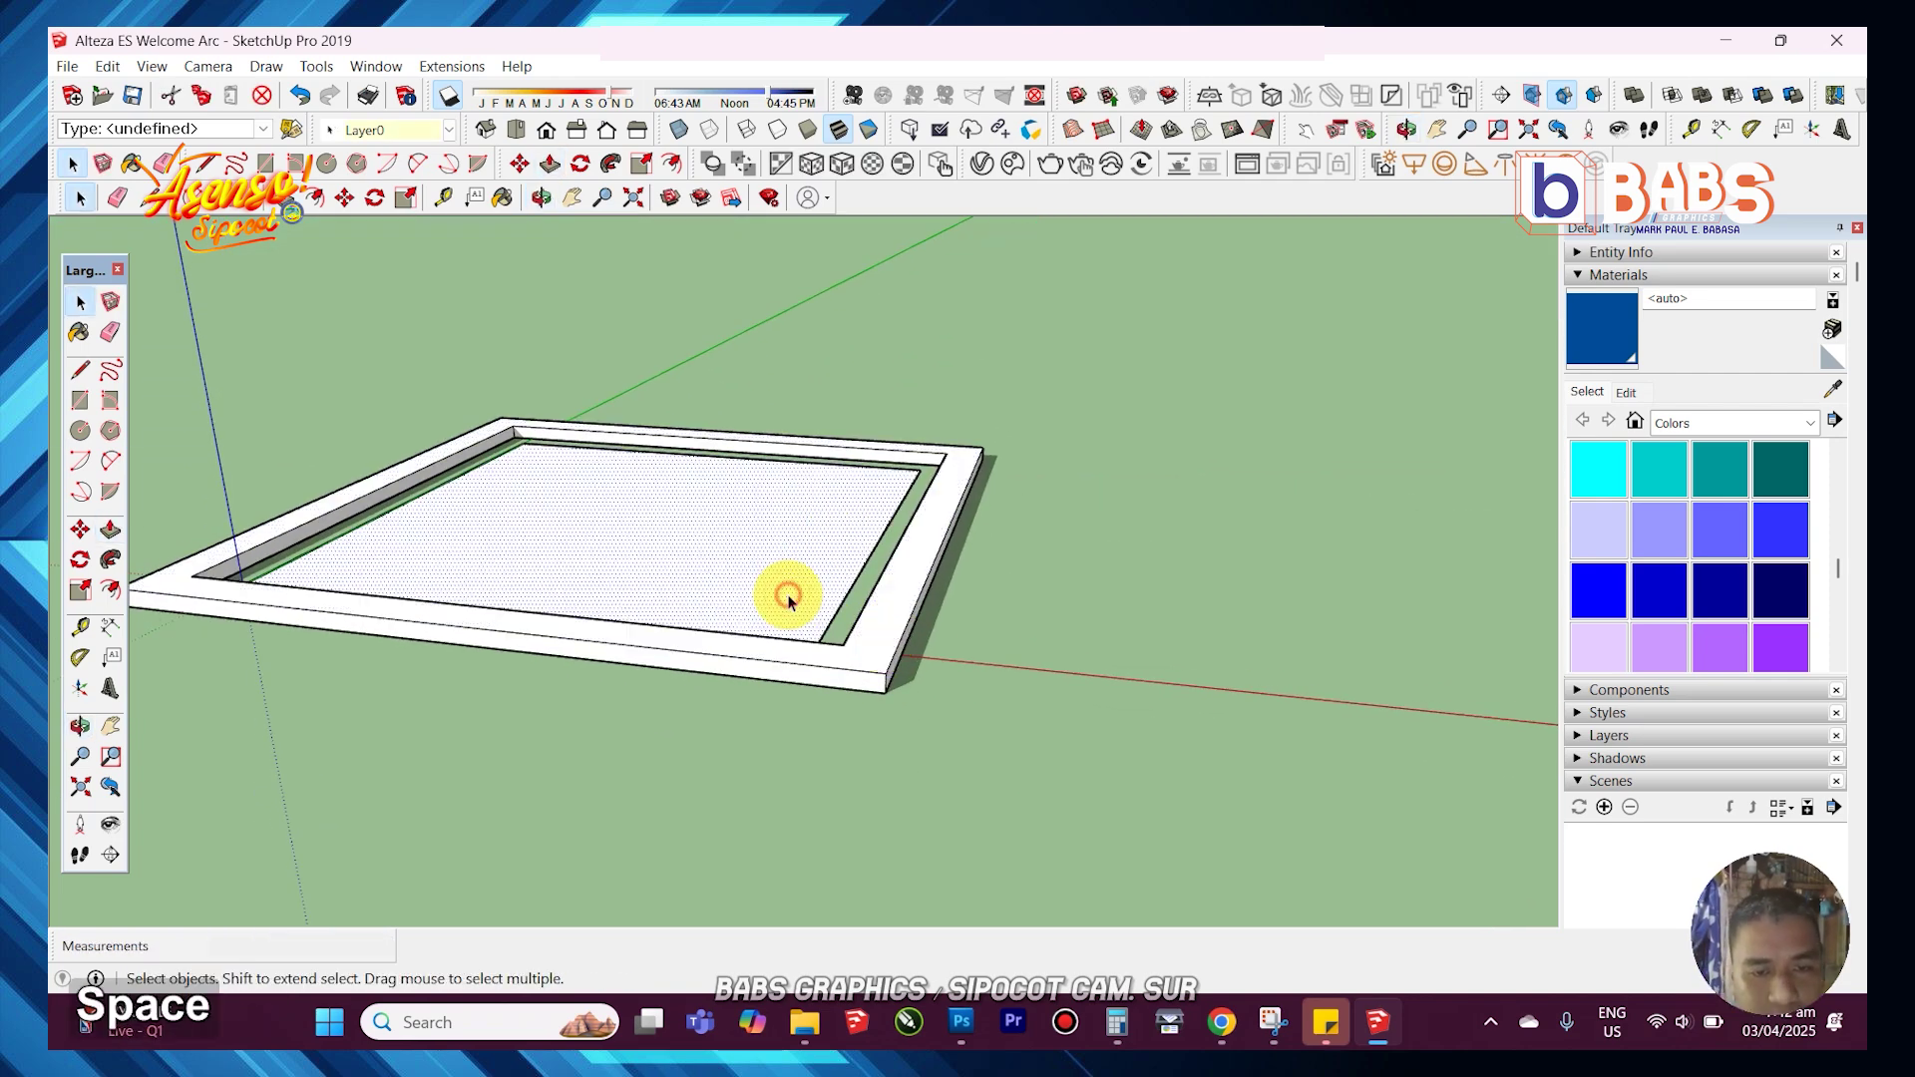
{"action": "key", "text": "p"}
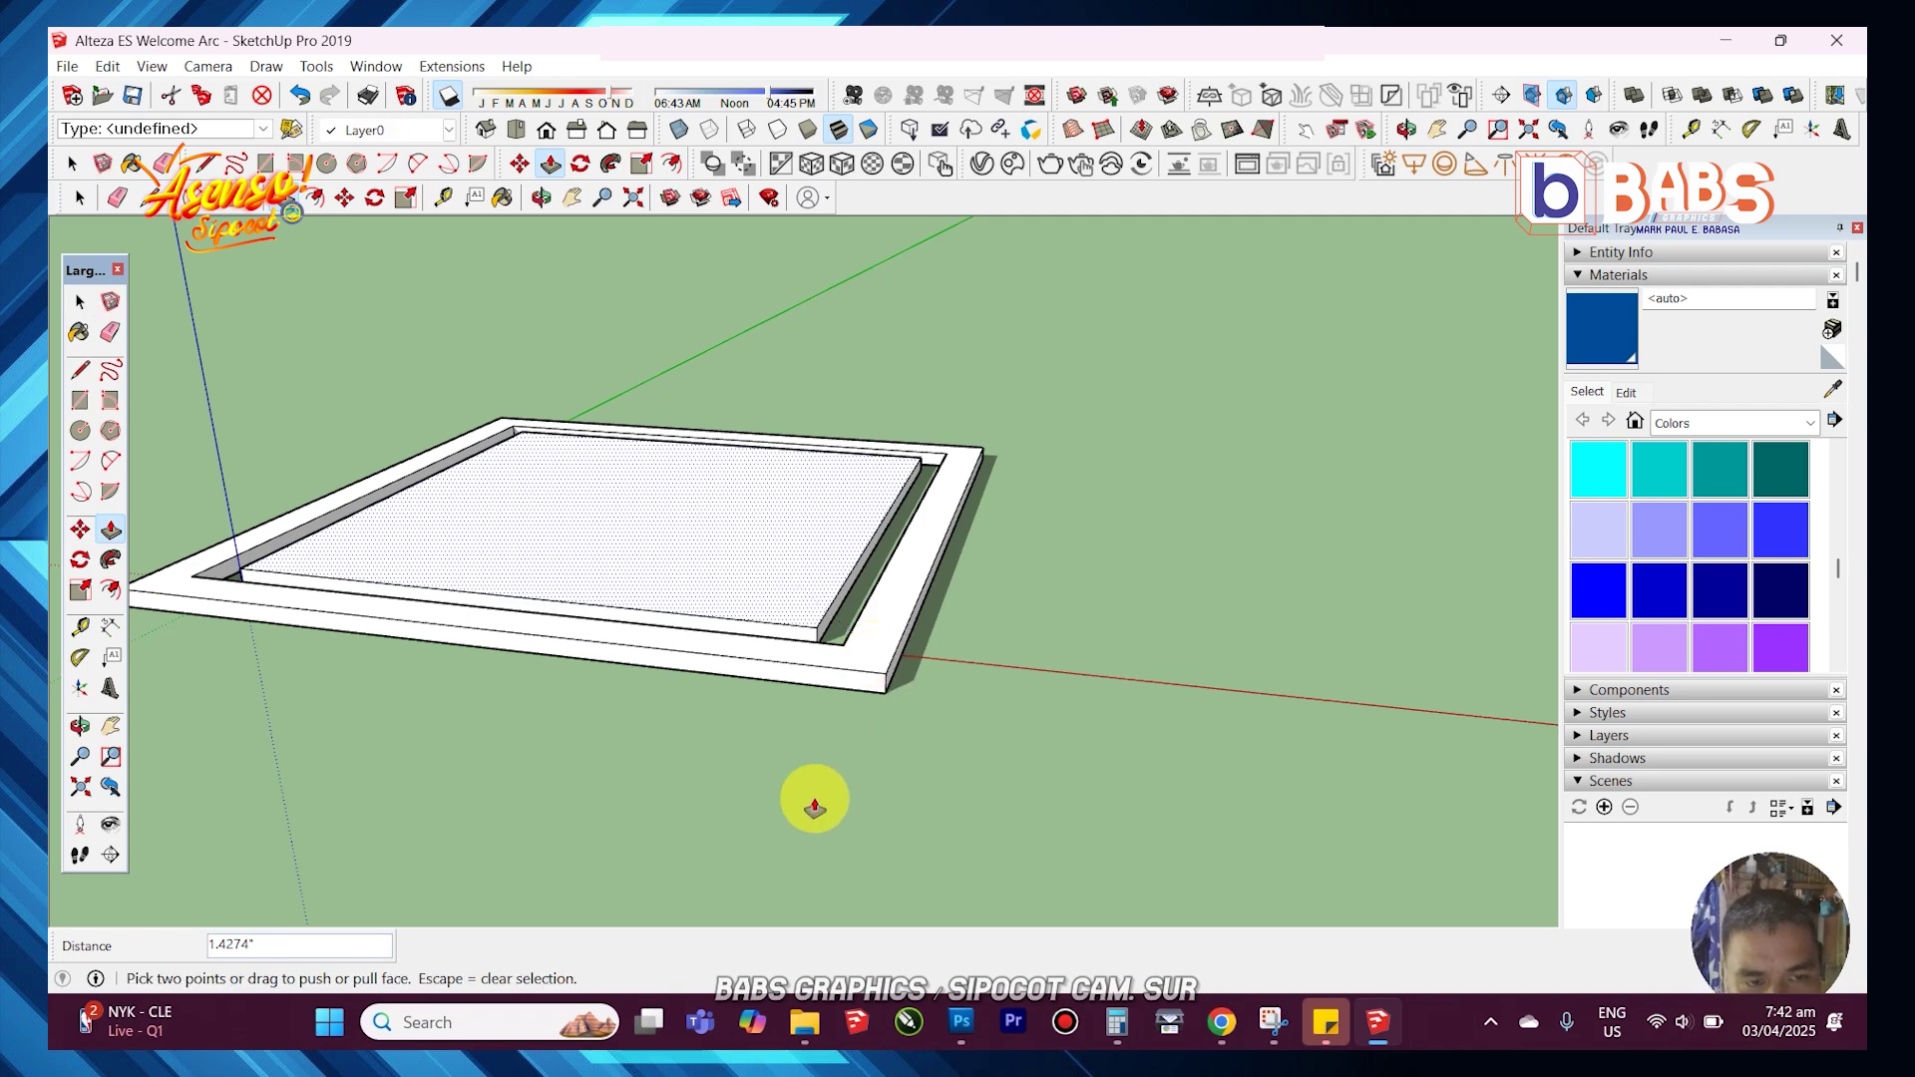
- Scale the inner slab's top face slightly smaller about its center to slope the slab's sides
{"action": "middle_click_drag", "start_coordinate": [812, 795], "coordinate": [539, 569]}
{"action": "key", "text": "space"}
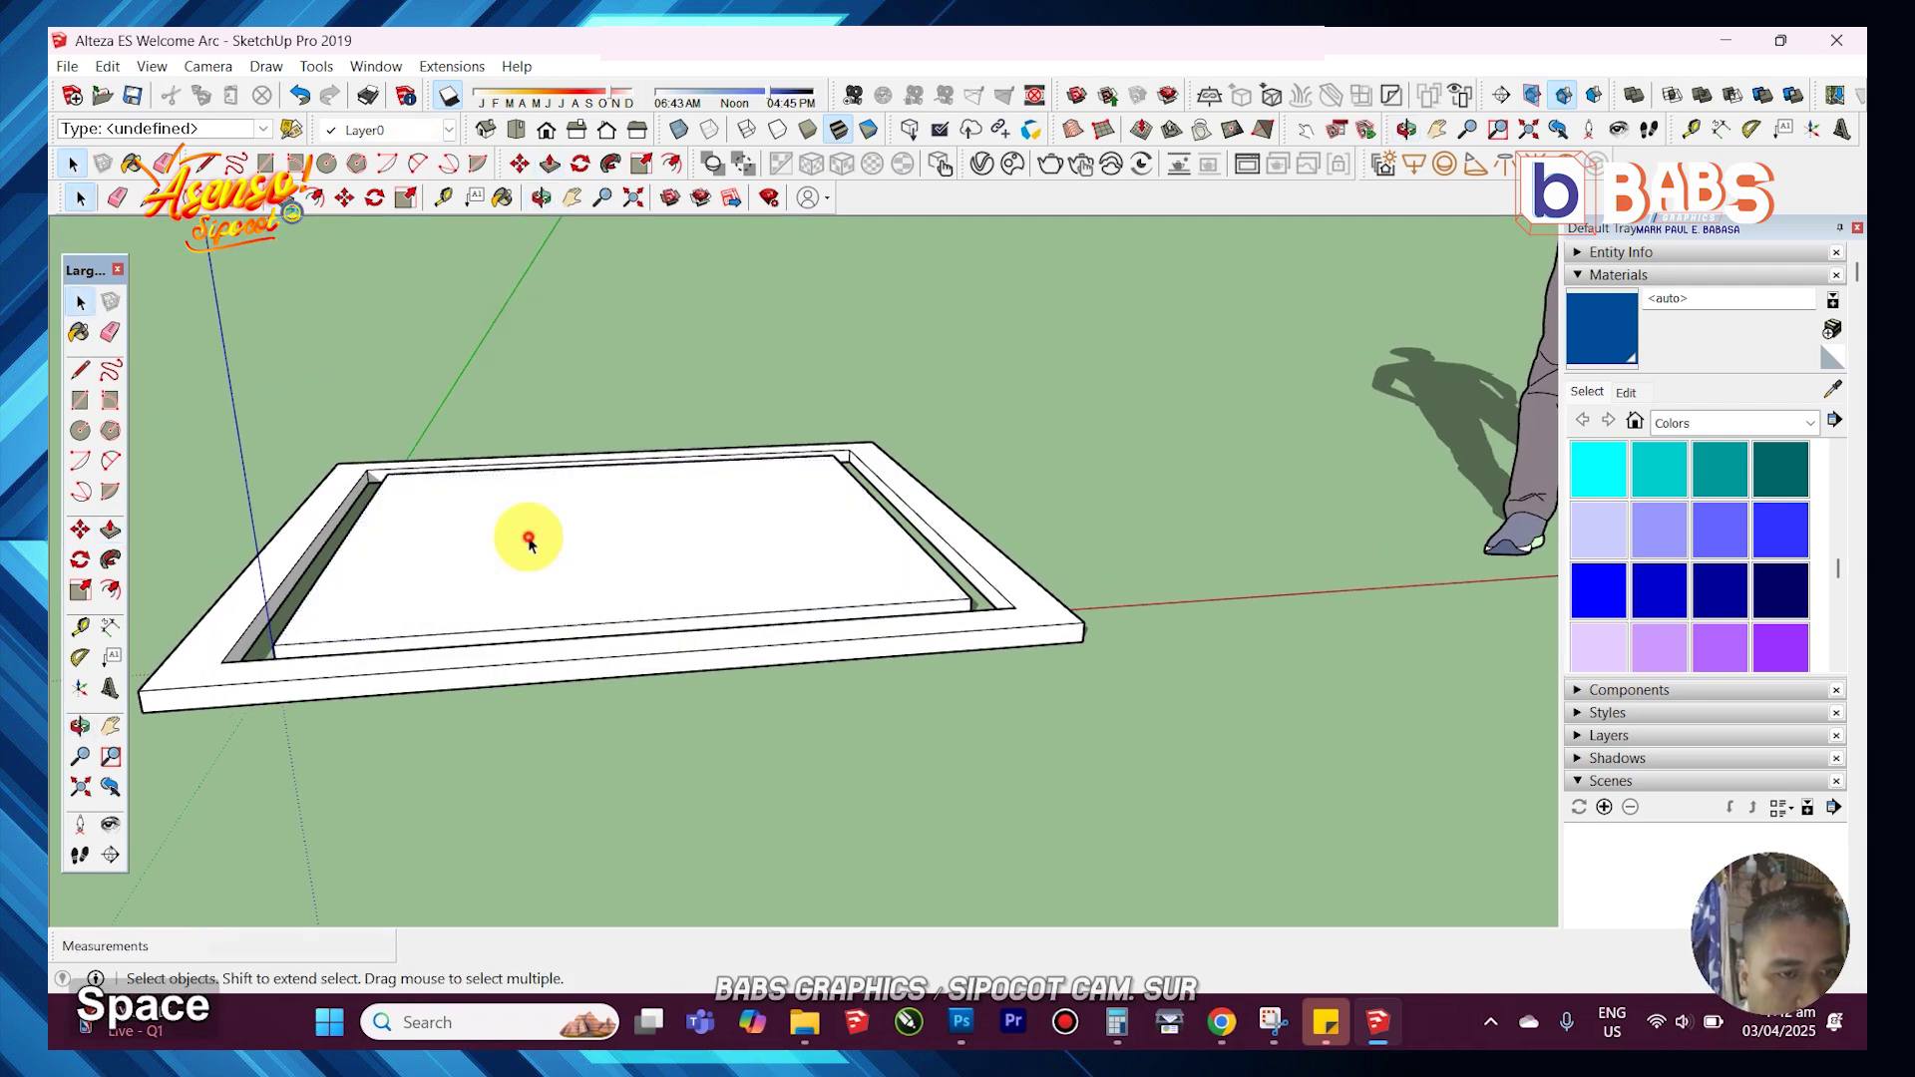
{"action": "left_click", "coordinate": [81, 592]}
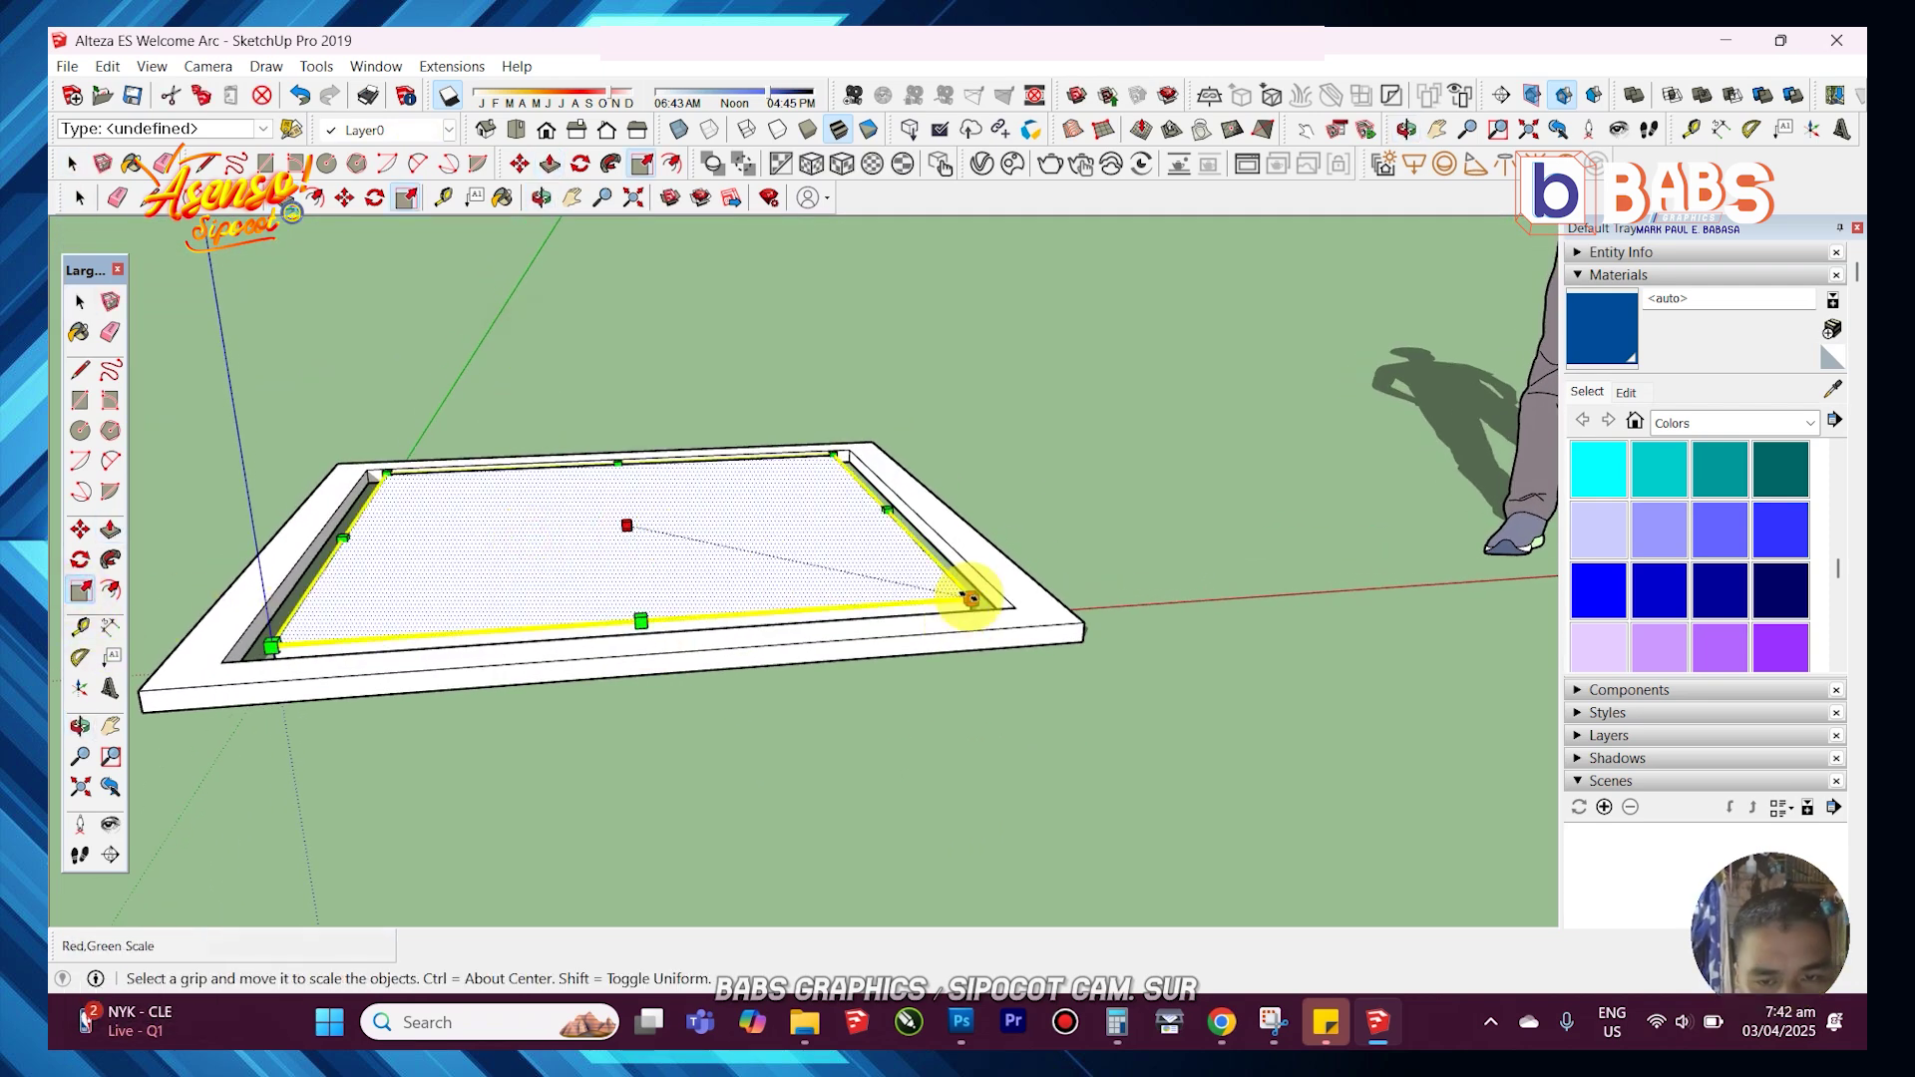
{"action": "left_click", "coordinate": [970, 598]}
{"action": "key", "text": "space"}
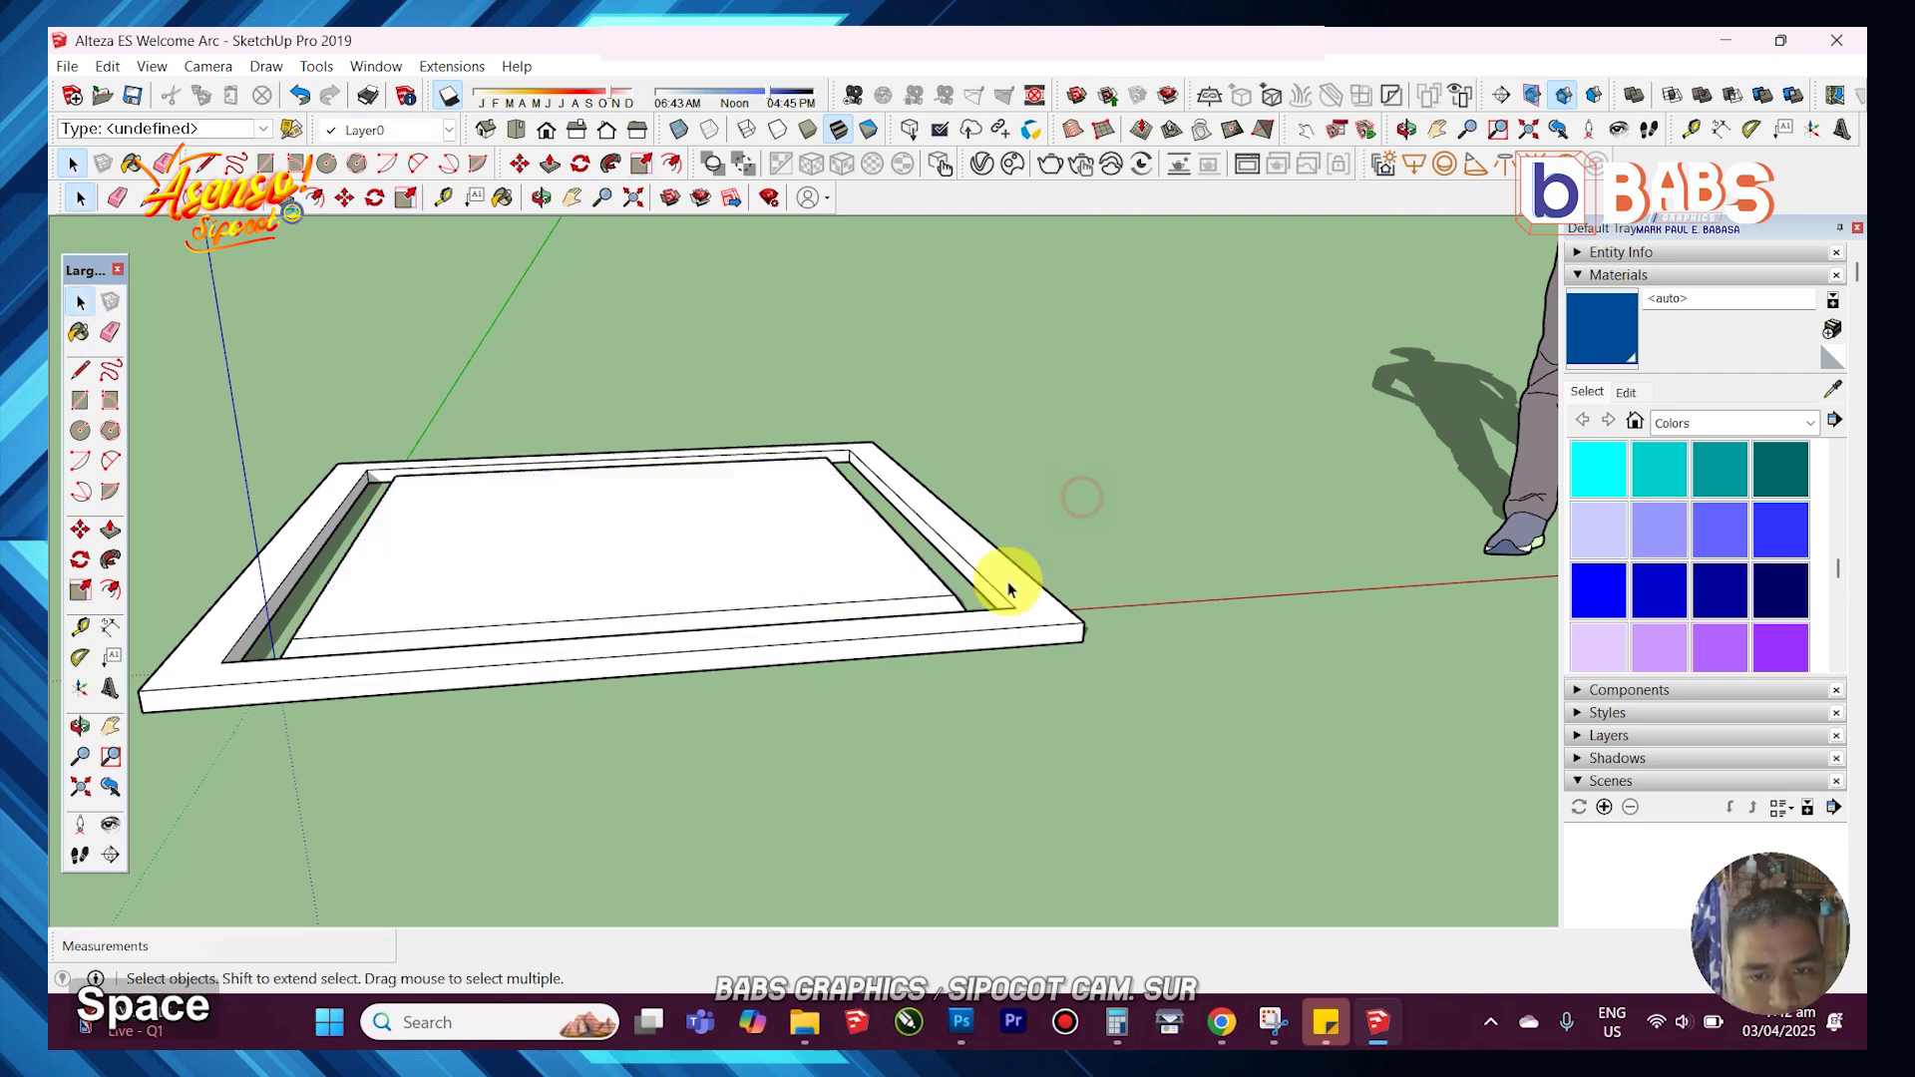
- Offset the inner slab's top face inward to form a small square at its center
{"action": "middle_click_drag", "start_coordinate": [1004, 577], "coordinate": [624, 555]}
{"action": "left_click", "coordinate": [625, 556]}
{"action": "left_click", "coordinate": [109, 592]}
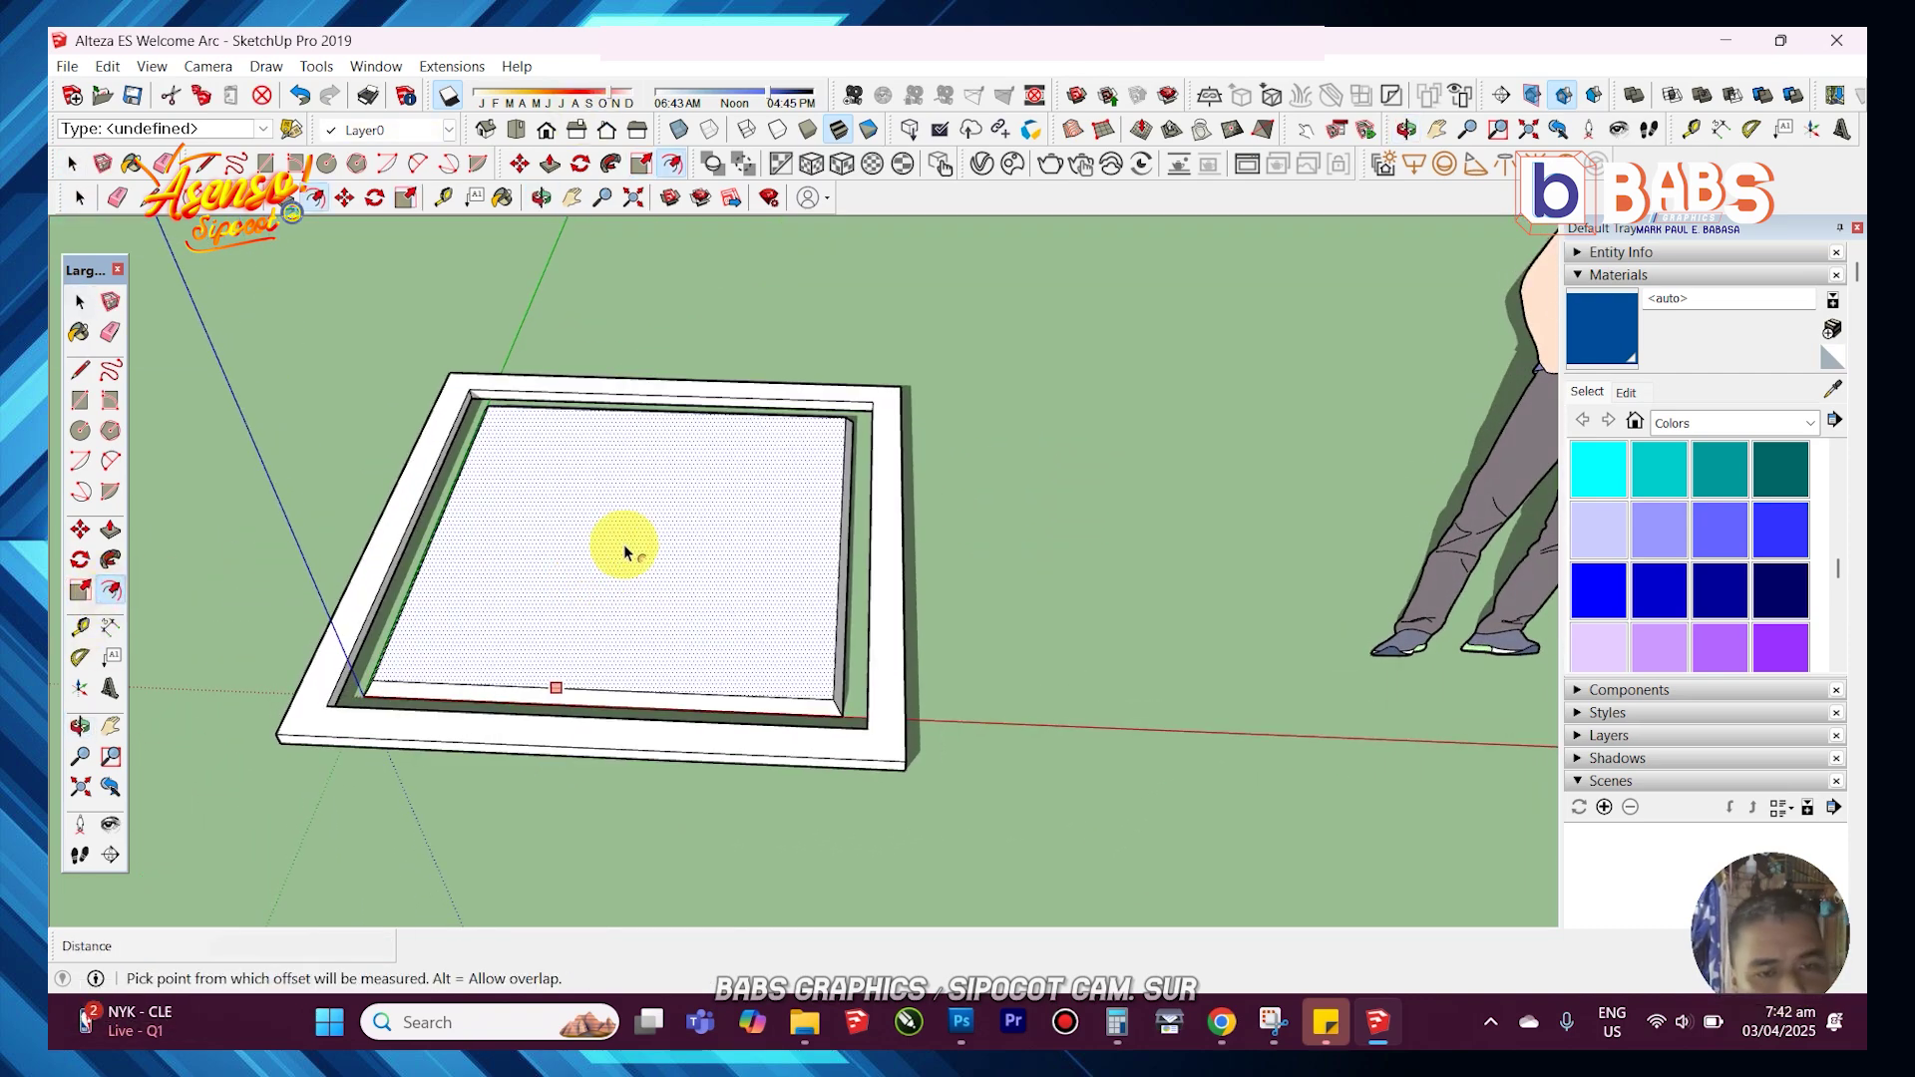
{"action": "left_click", "coordinate": [704, 511]}
{"action": "key", "text": "space"}
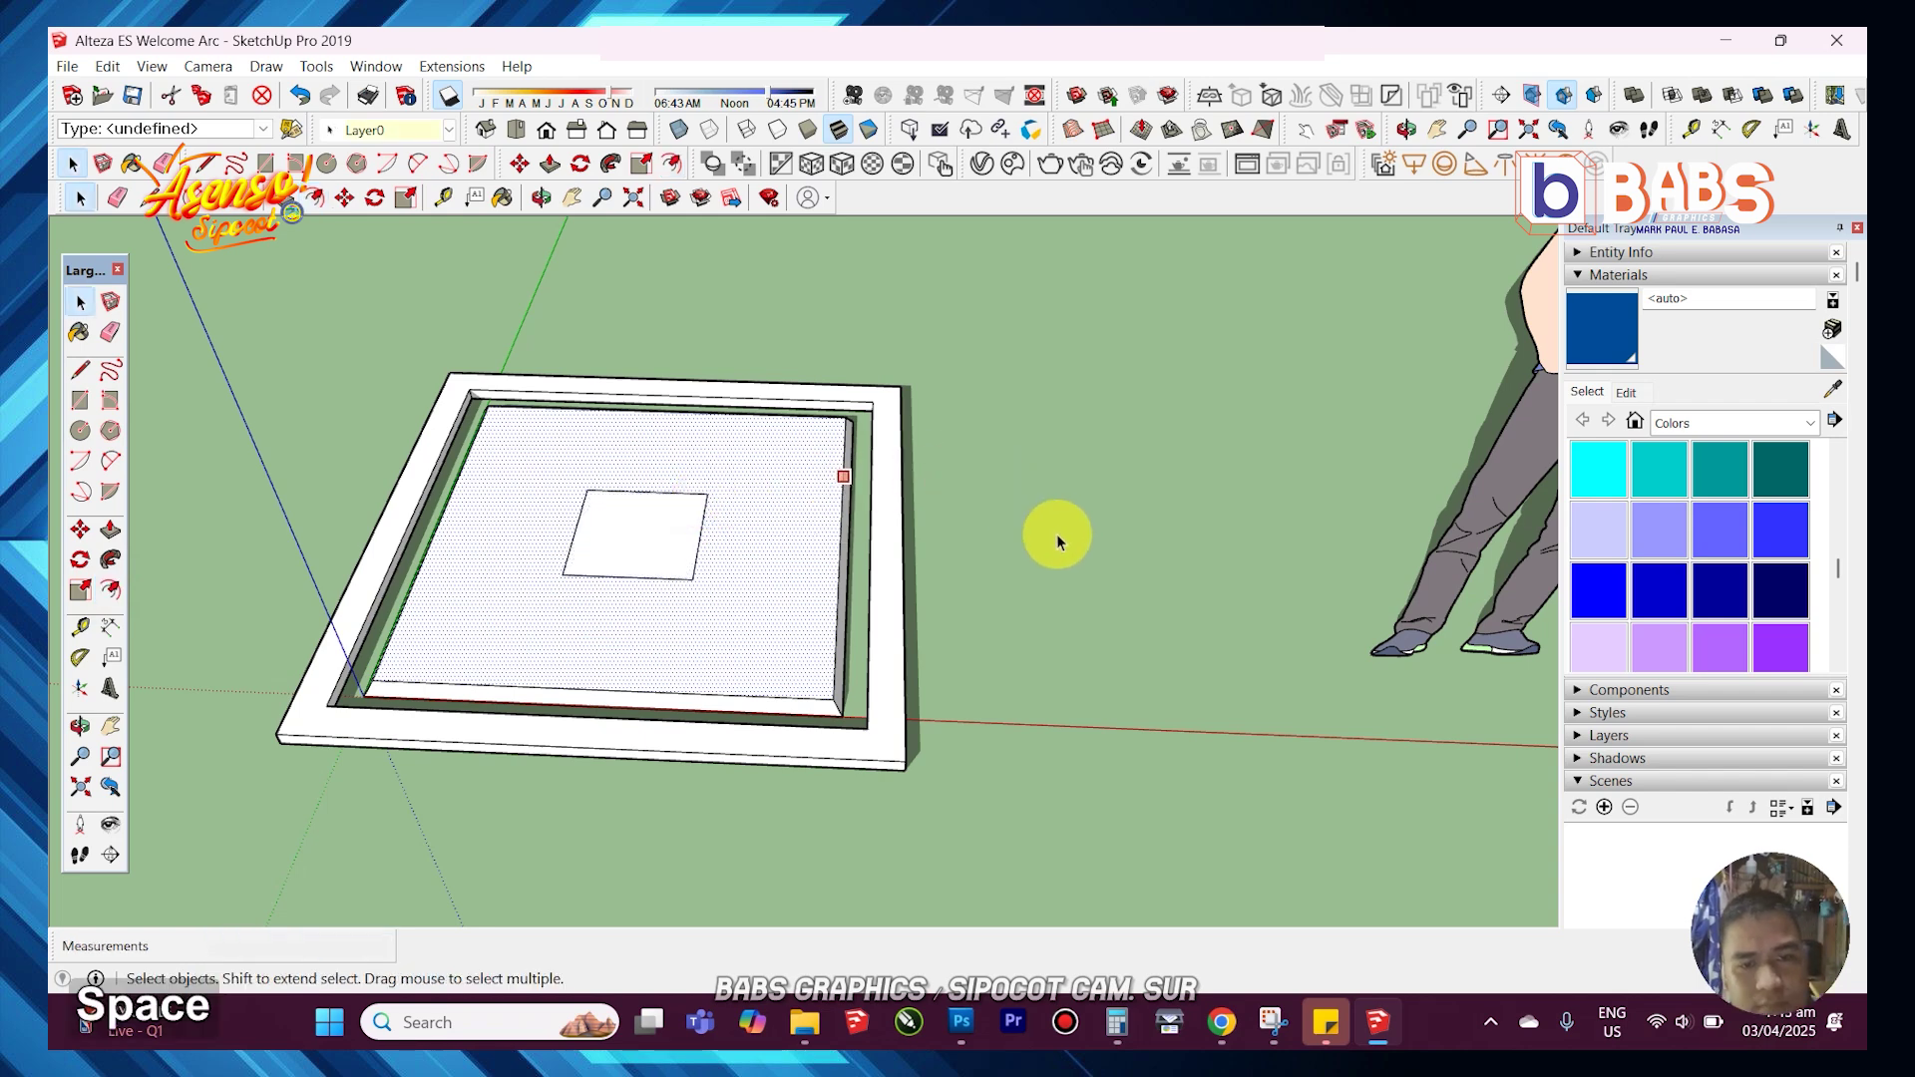
- Push/Pull the small central square upward into a tall column, slightly taller than the scale figure
{"action": "middle_click_drag", "start_coordinate": [1056, 530], "coordinate": [673, 525]}
{"action": "left_click", "coordinate": [674, 525]}
{"action": "key", "text": "p"}
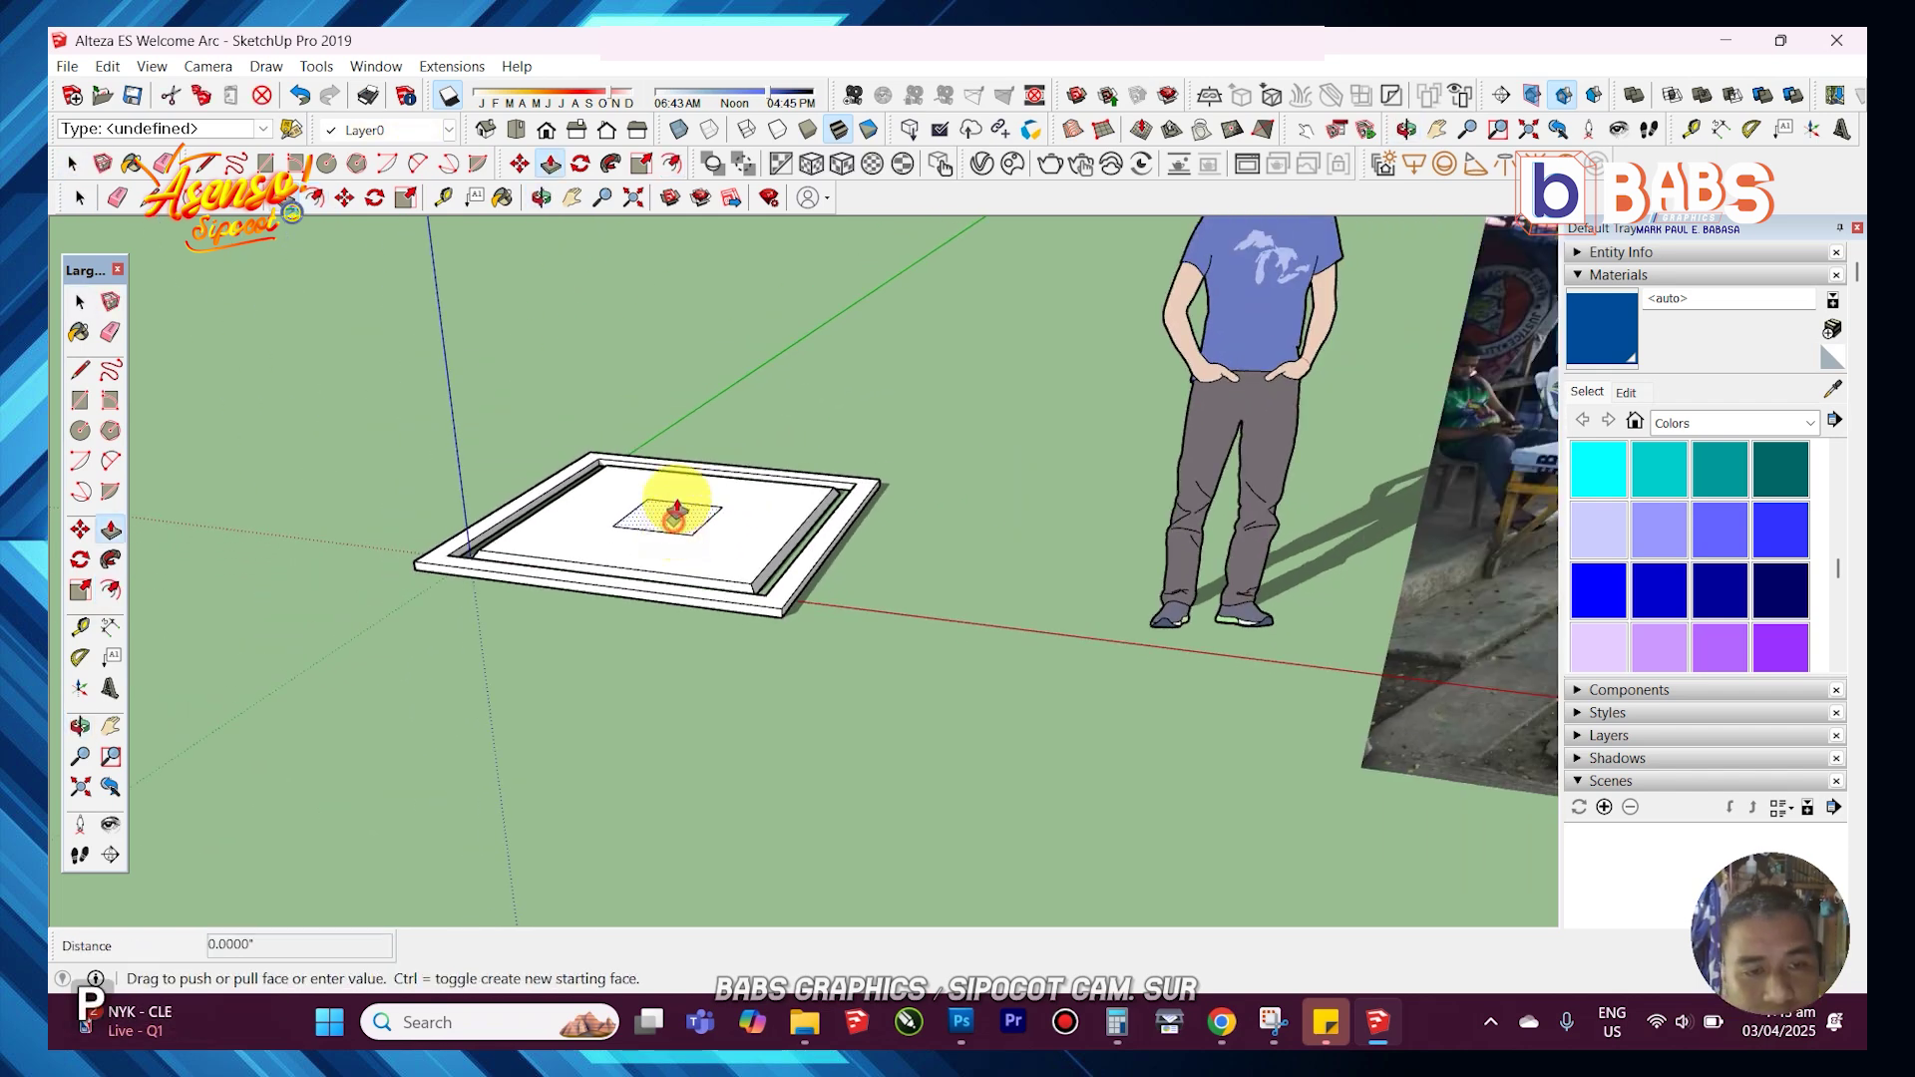
{"action": "left_click", "coordinate": [670, 517]}
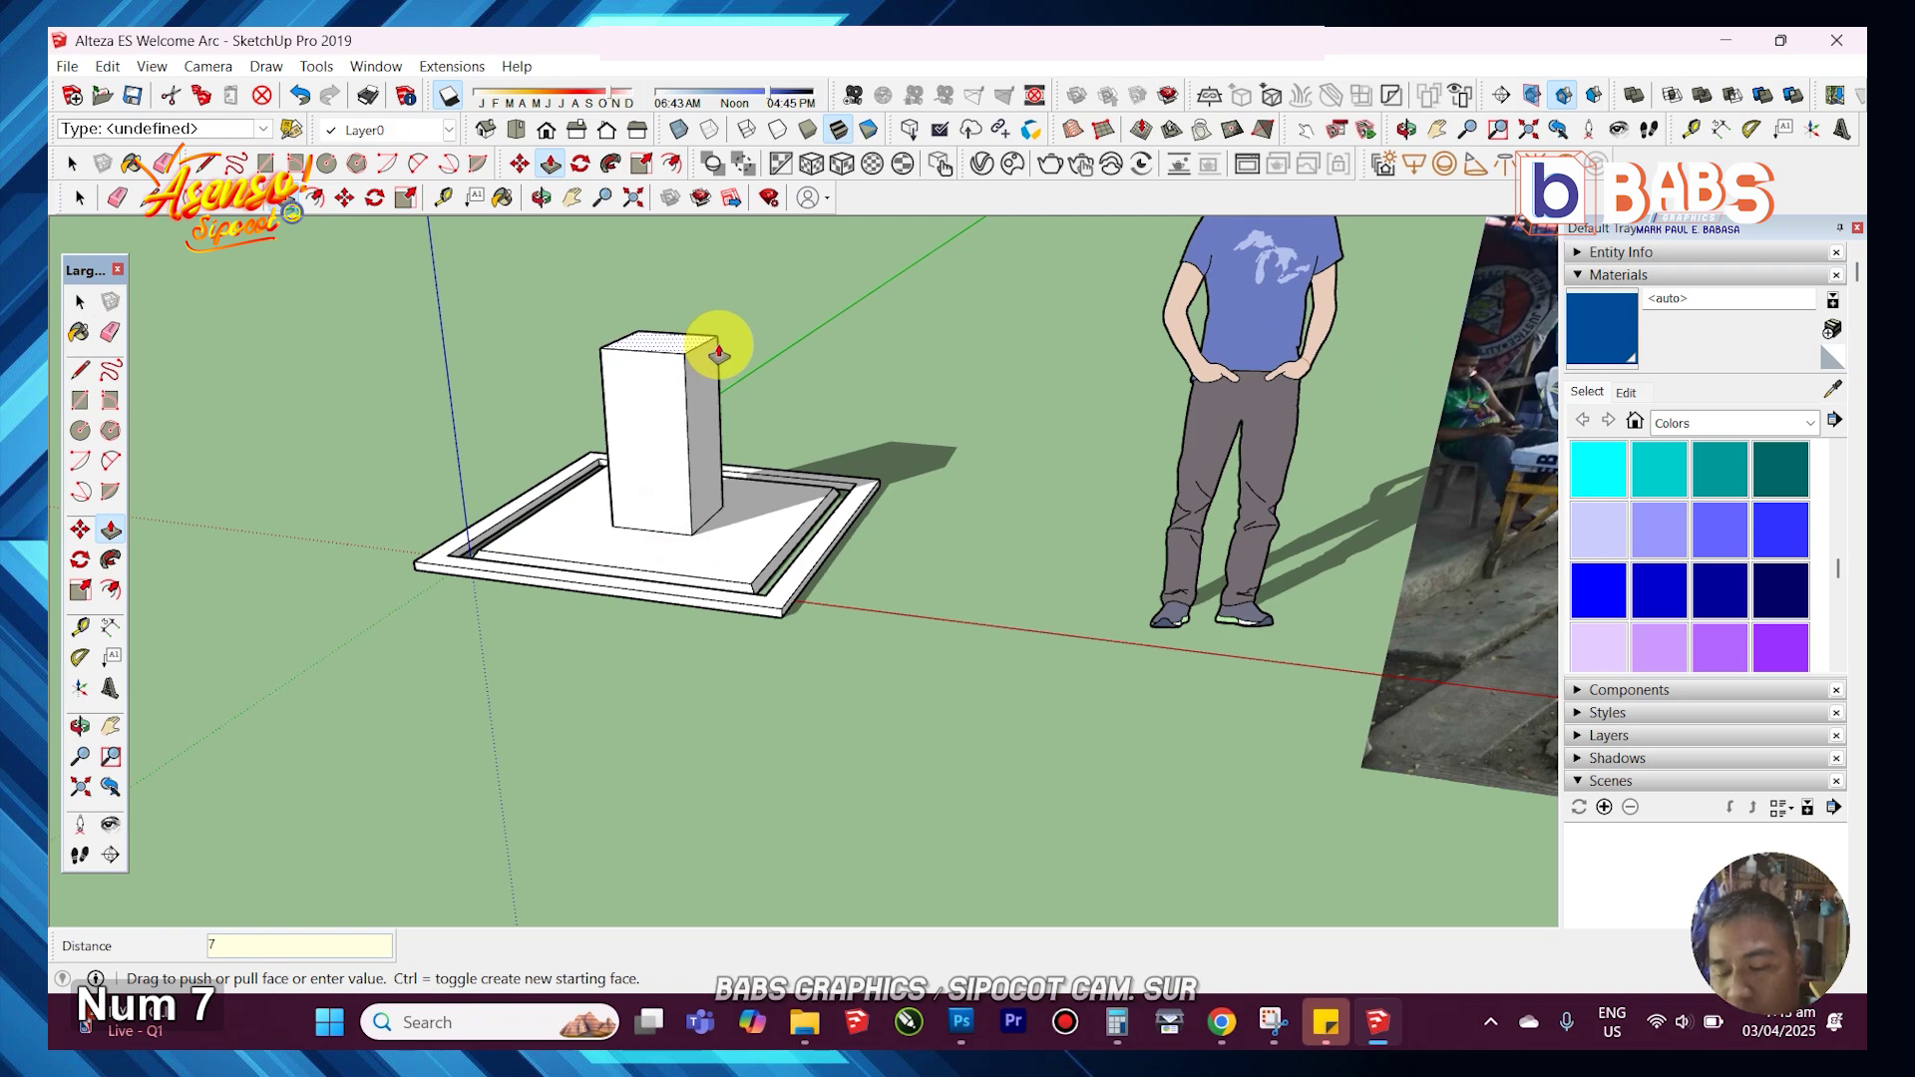
{"action": "key", "text": "Return"}
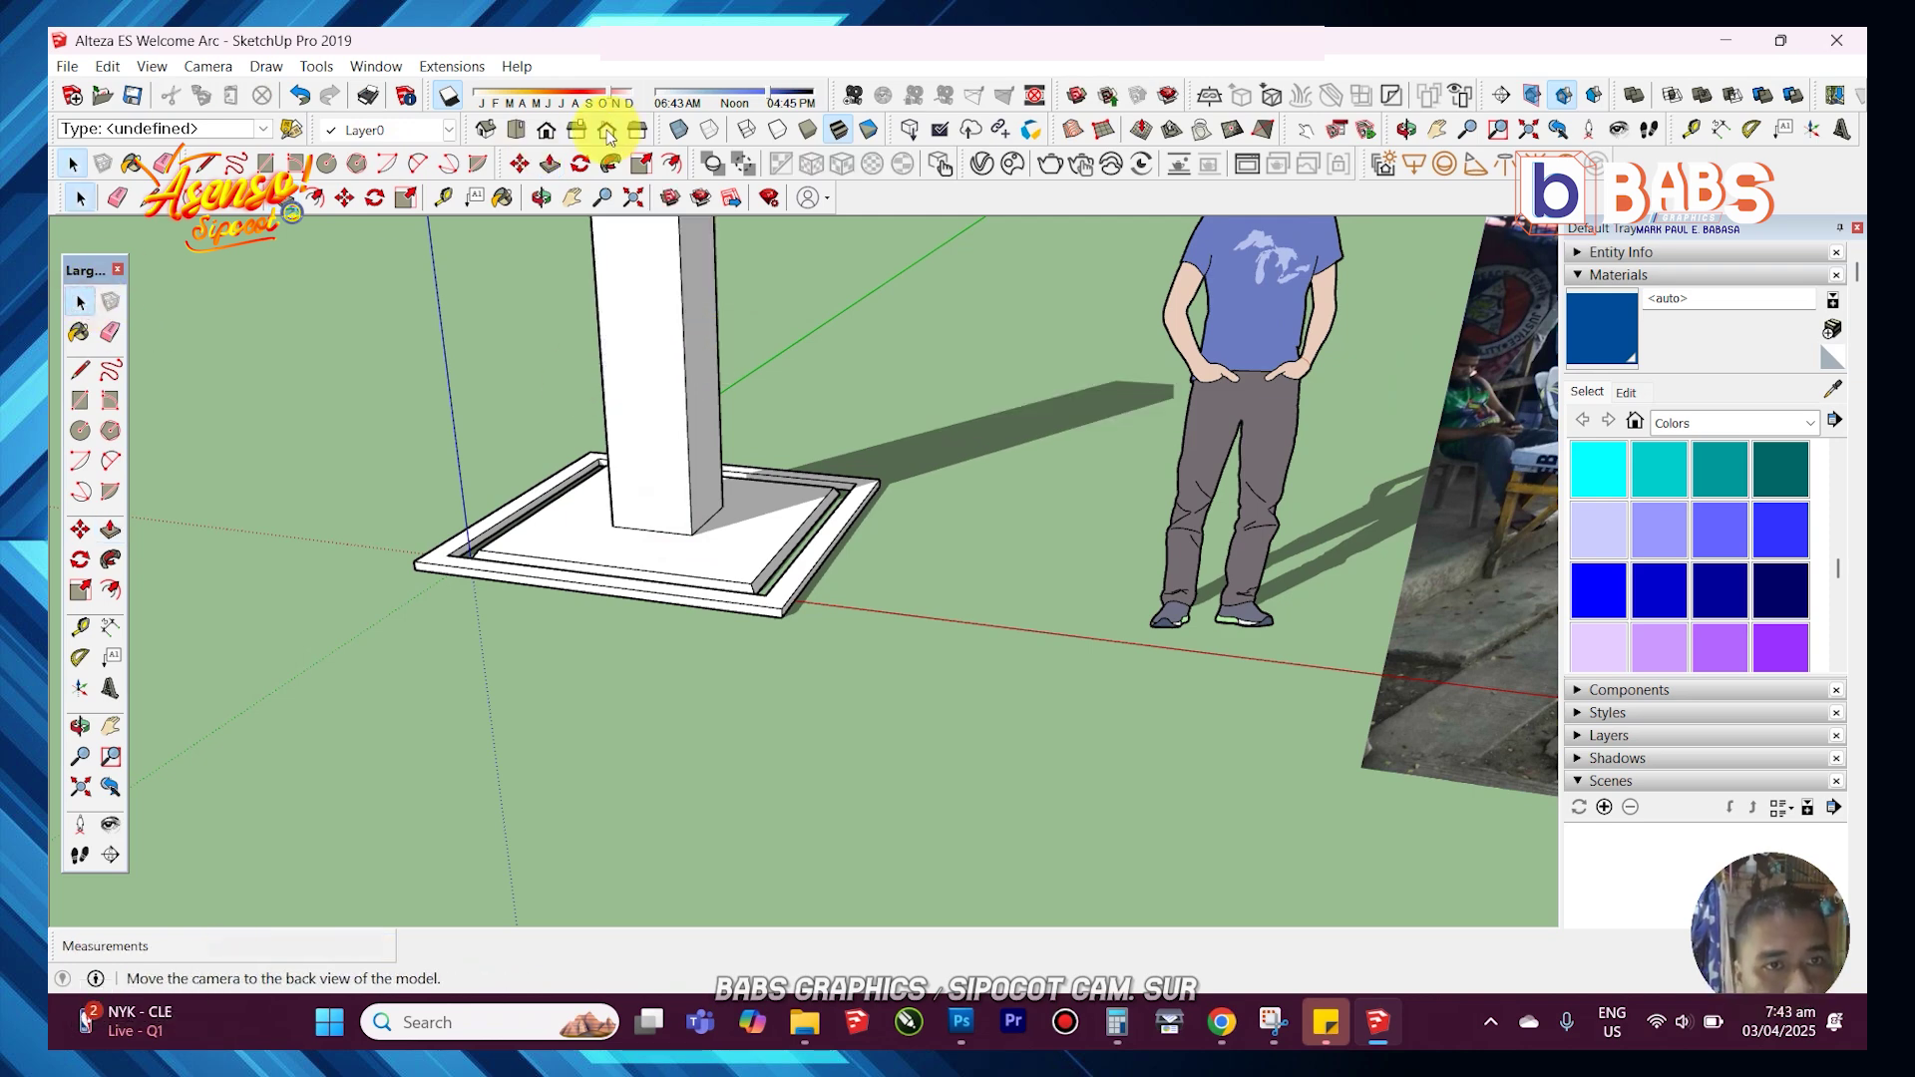
{"action": "left_click", "coordinate": [607, 130]}
{"action": "middle_click_drag", "start_coordinate": [595, 415], "coordinate": [578, 343]}
{"action": "scroll", "coordinate": [611, 363], "scroll_direction": "up", "scroll_amount": 4}
{"action": "left_click", "coordinate": [611, 363]}
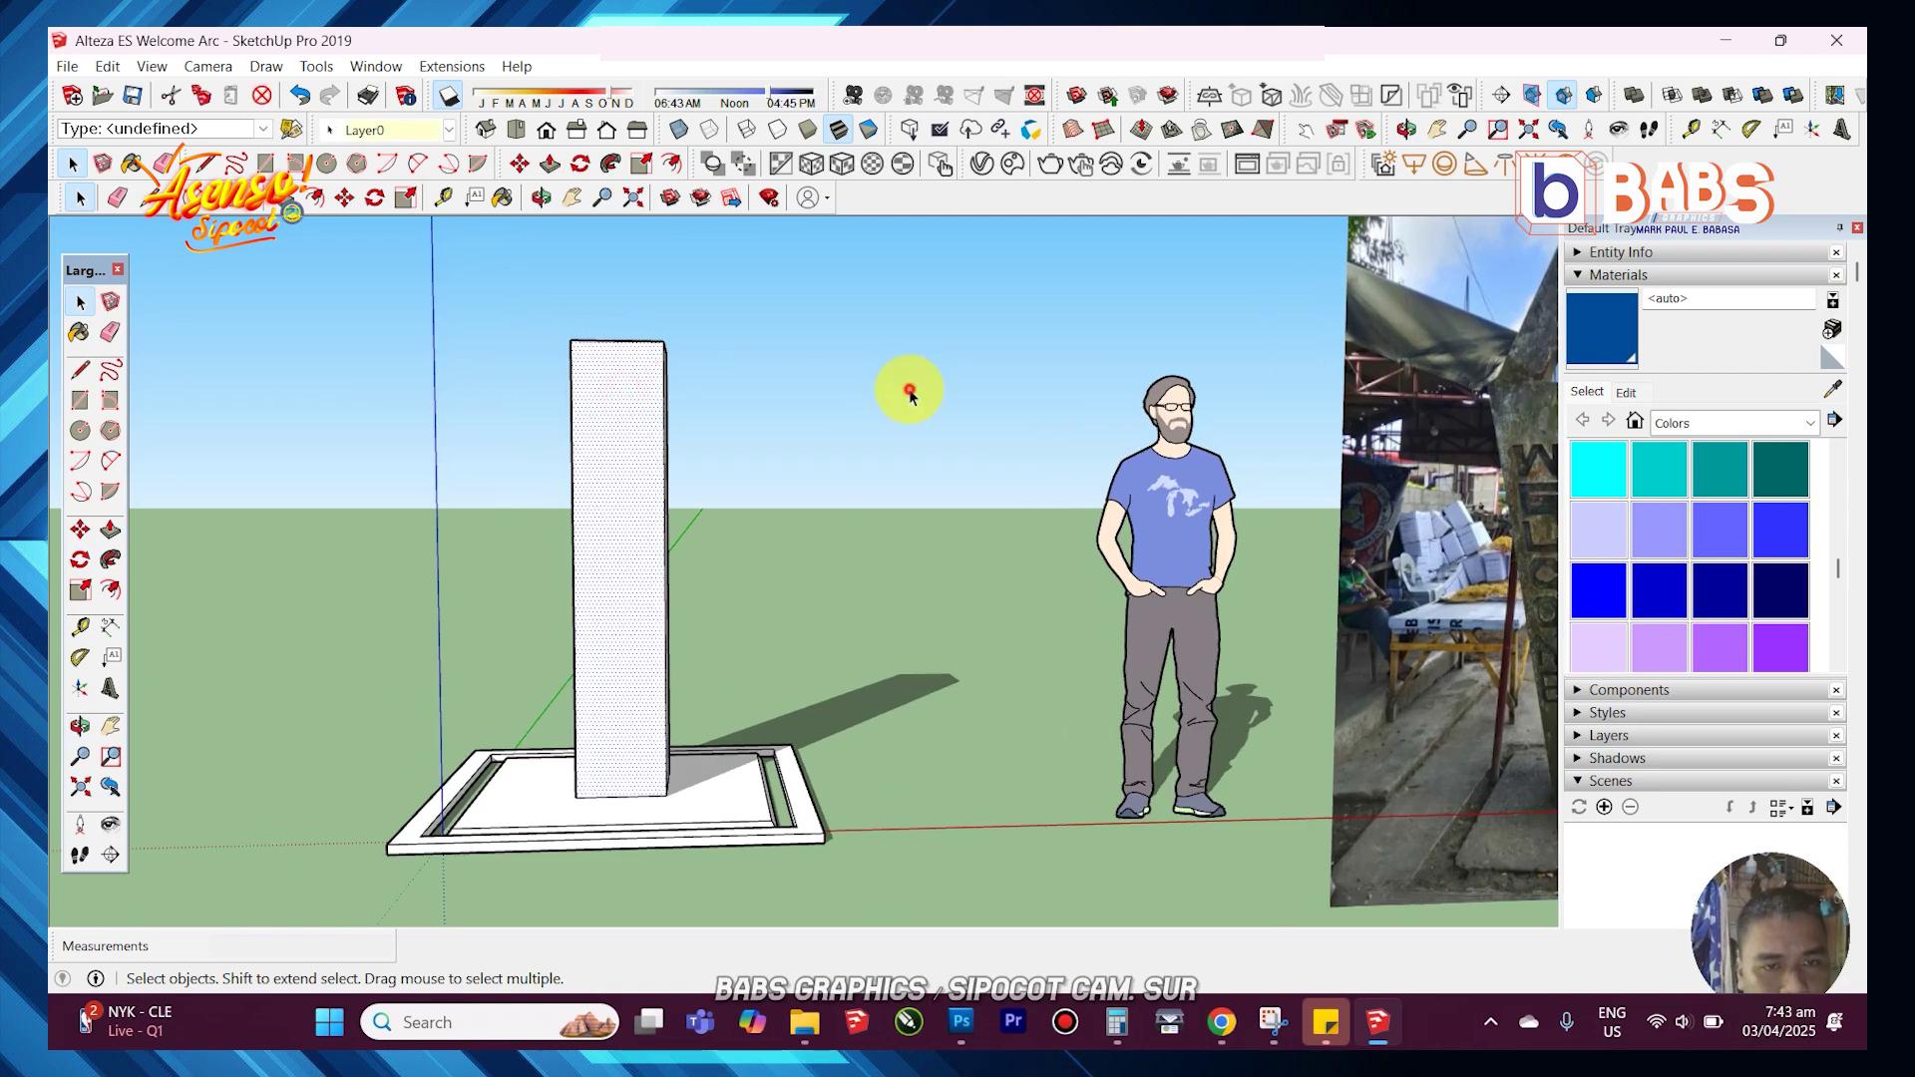
{"action": "left_click", "coordinate": [909, 391]}
{"action": "left_click", "coordinate": [581, 163]}
{"action": "left_click", "coordinate": [546, 130]}
{"action": "scroll", "coordinate": [935, 494], "scroll_direction": "down", "scroll_amount": 3}
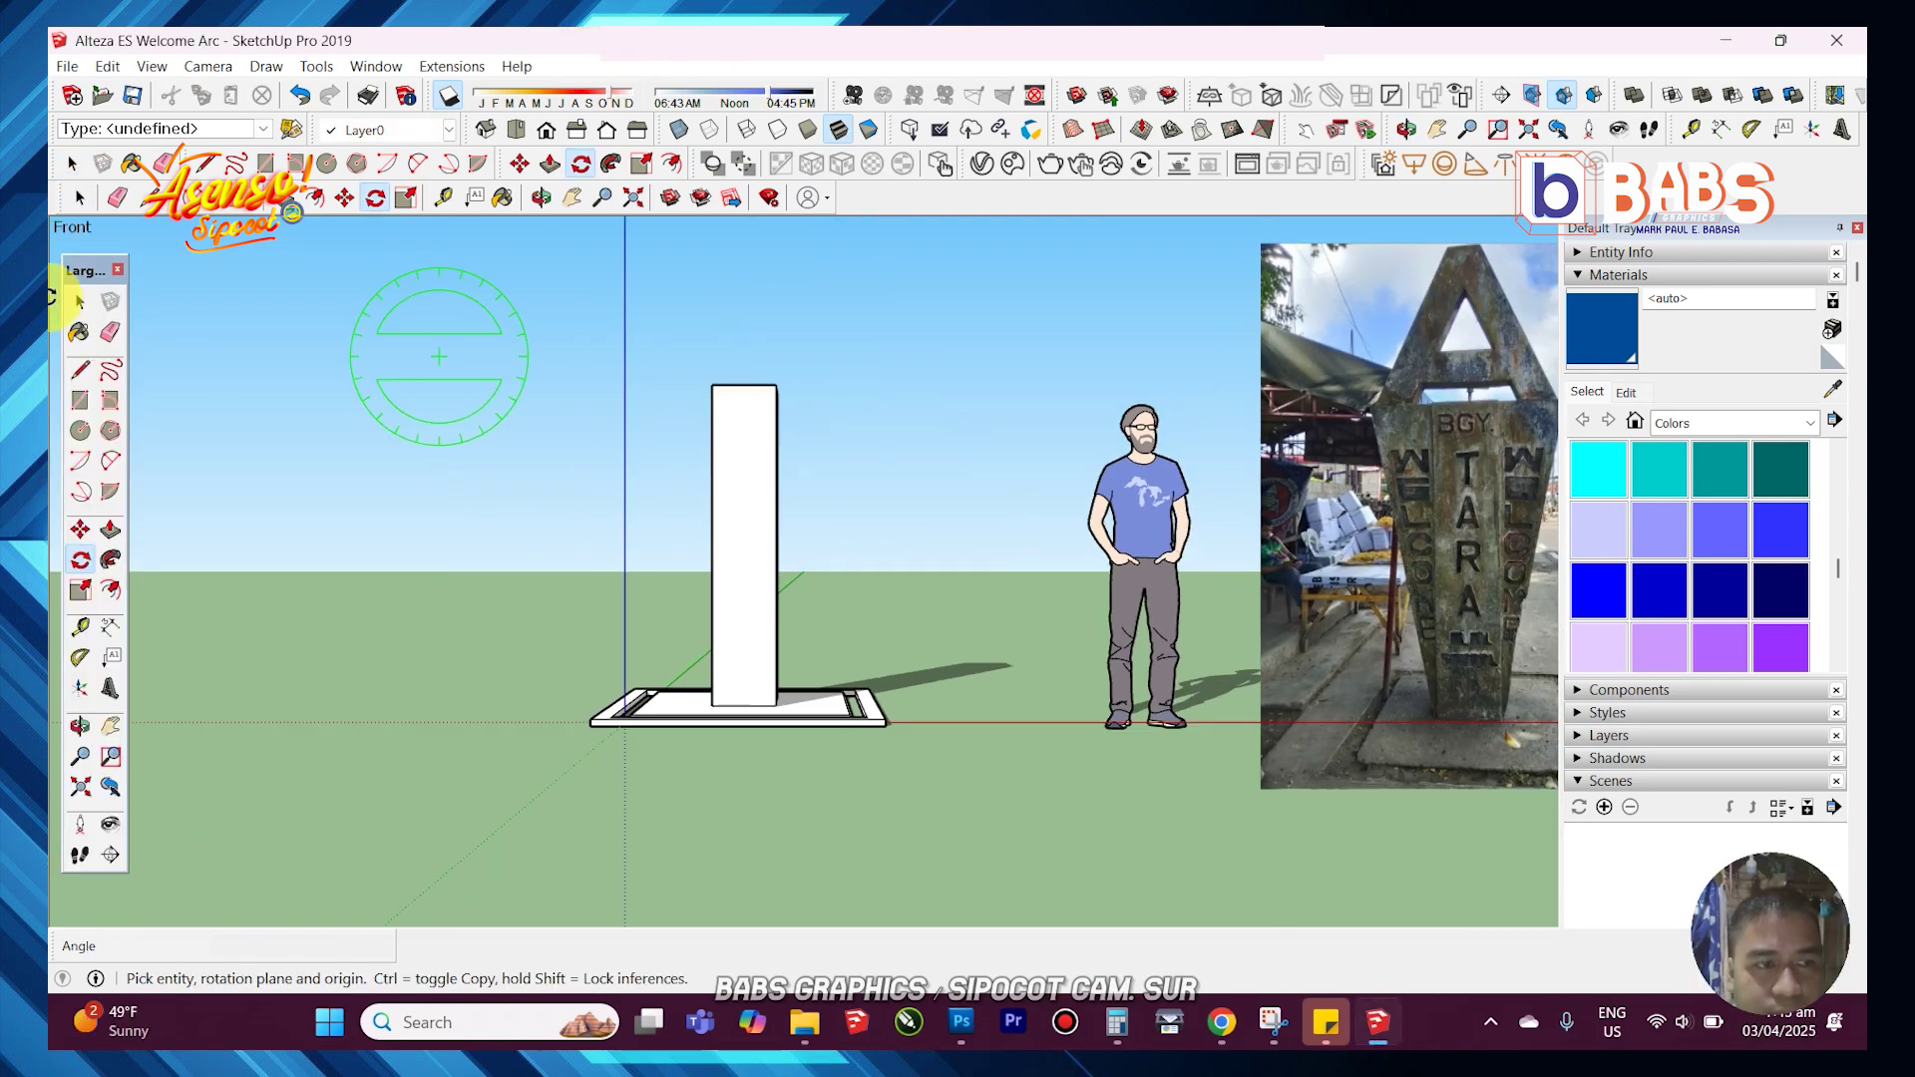
{"action": "left_click", "coordinate": [80, 301]}
- Select the column with its connected inner base slab and make them a group
{"action": "middle_click_drag", "start_coordinate": [743, 598], "coordinate": [748, 360]}
{"action": "scroll", "coordinate": [740, 360], "scroll_direction": "up", "scroll_amount": 3}
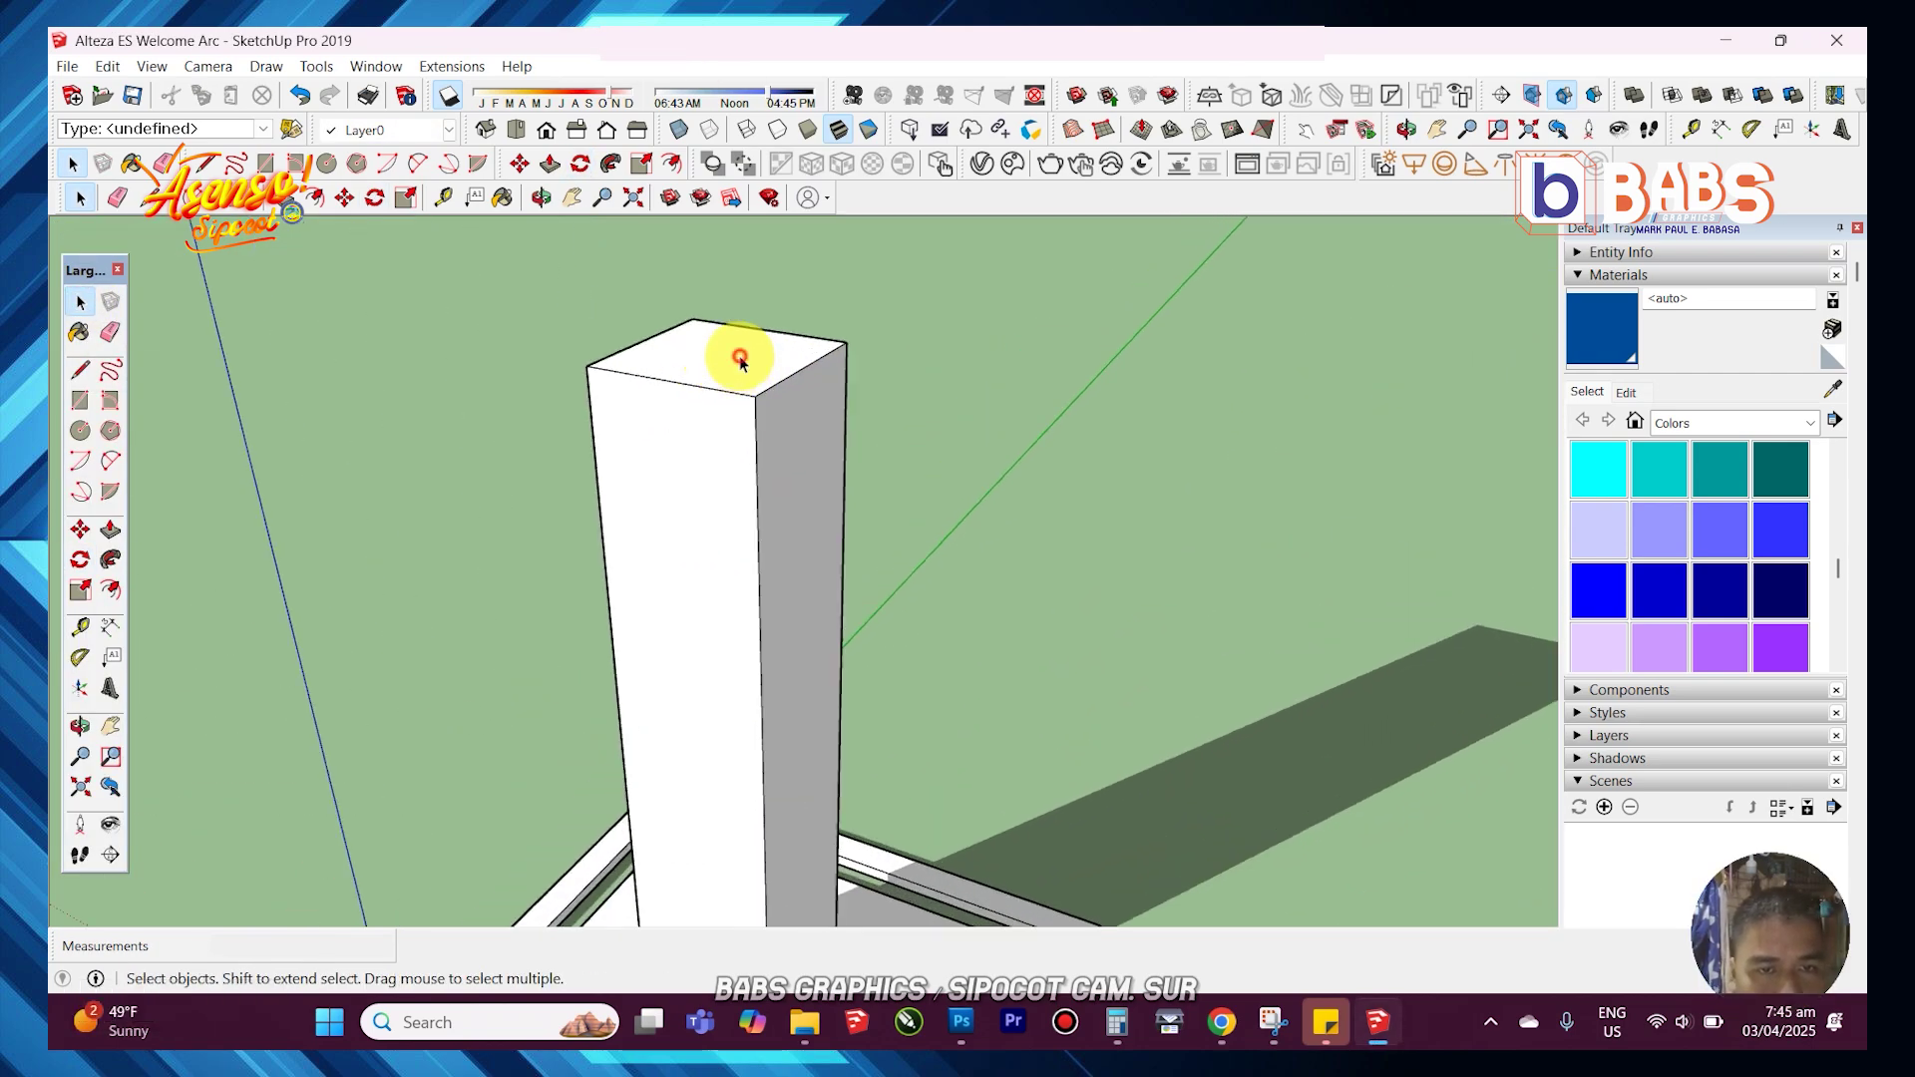
{"action": "scroll", "coordinate": [740, 359], "scroll_direction": "down", "scroll_amount": 5}
{"action": "triple_click", "coordinate": [744, 355]}
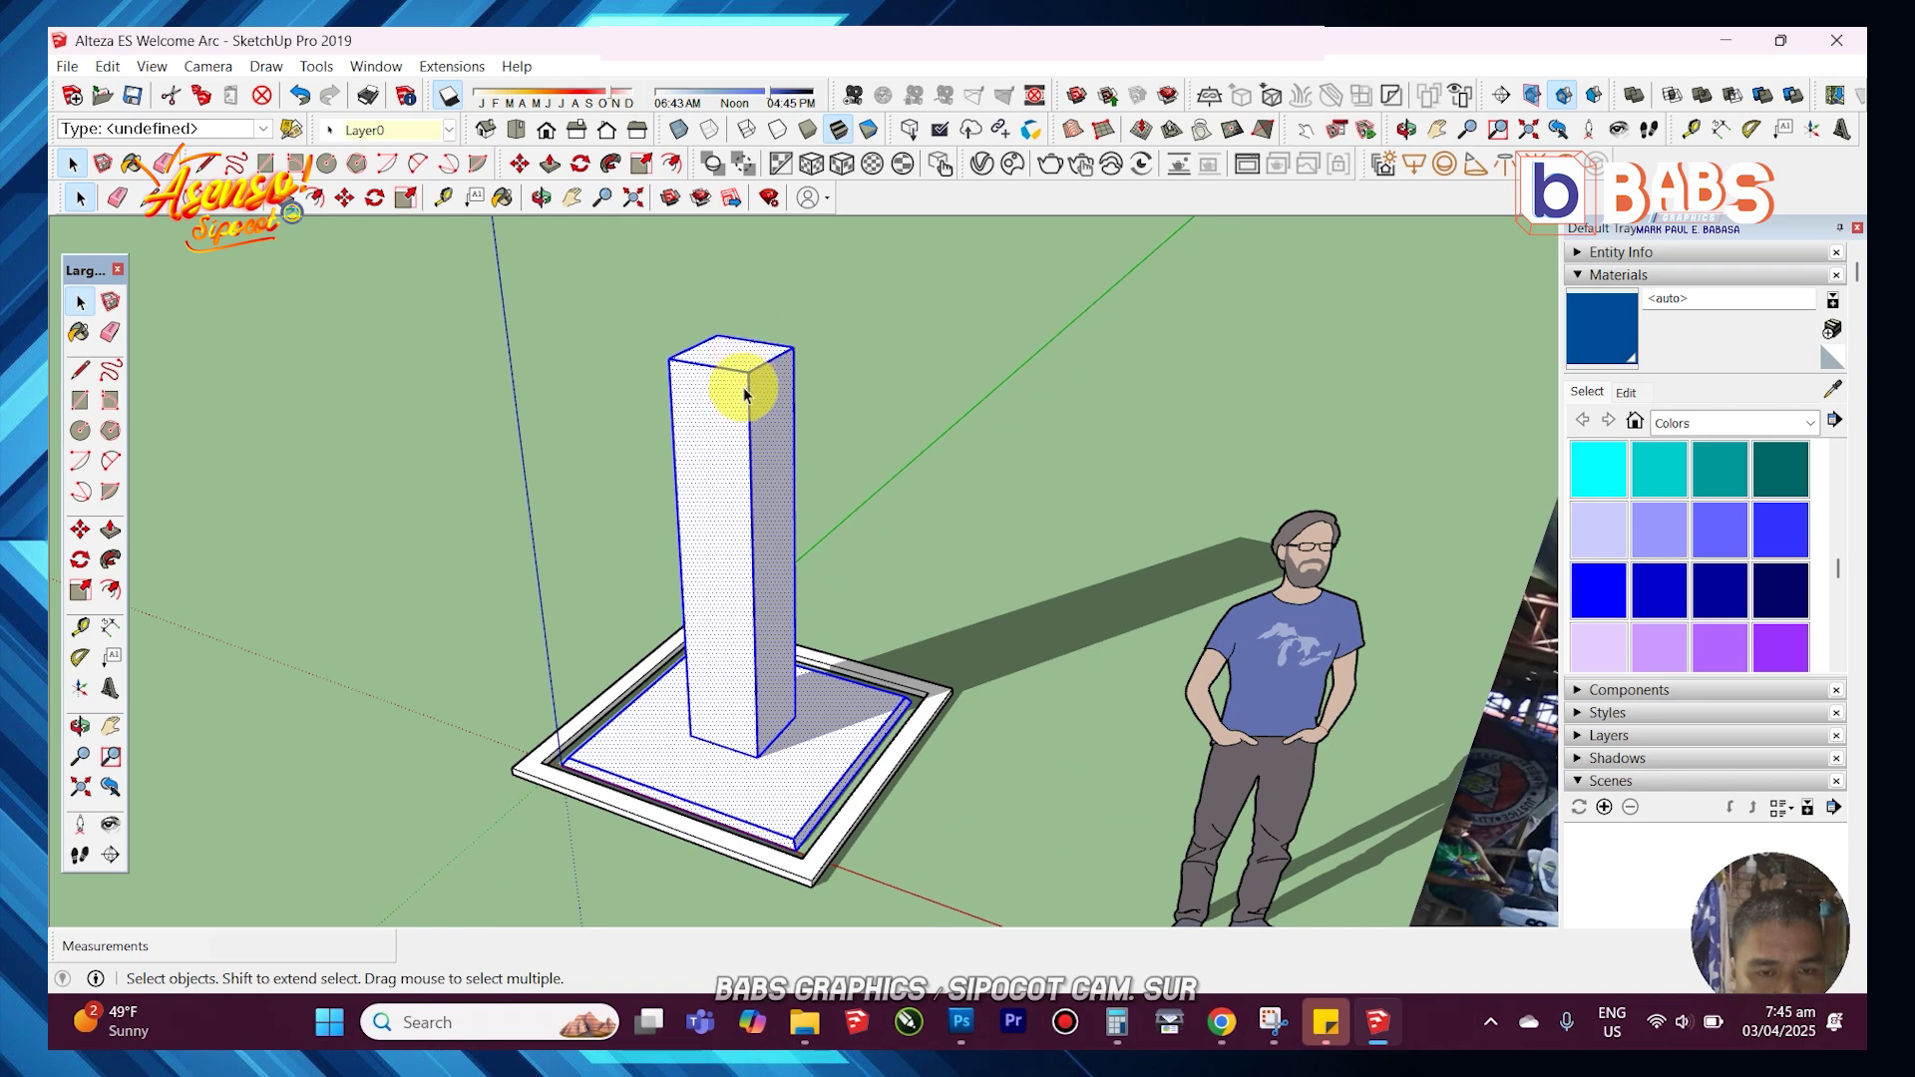
{"action": "right_click", "coordinate": [744, 392]}
{"action": "left_click", "coordinate": [848, 599]}
- Open the column group and copy the front edge of its top face
{"action": "scroll", "coordinate": [737, 374], "scroll_direction": "up", "scroll_amount": 3}
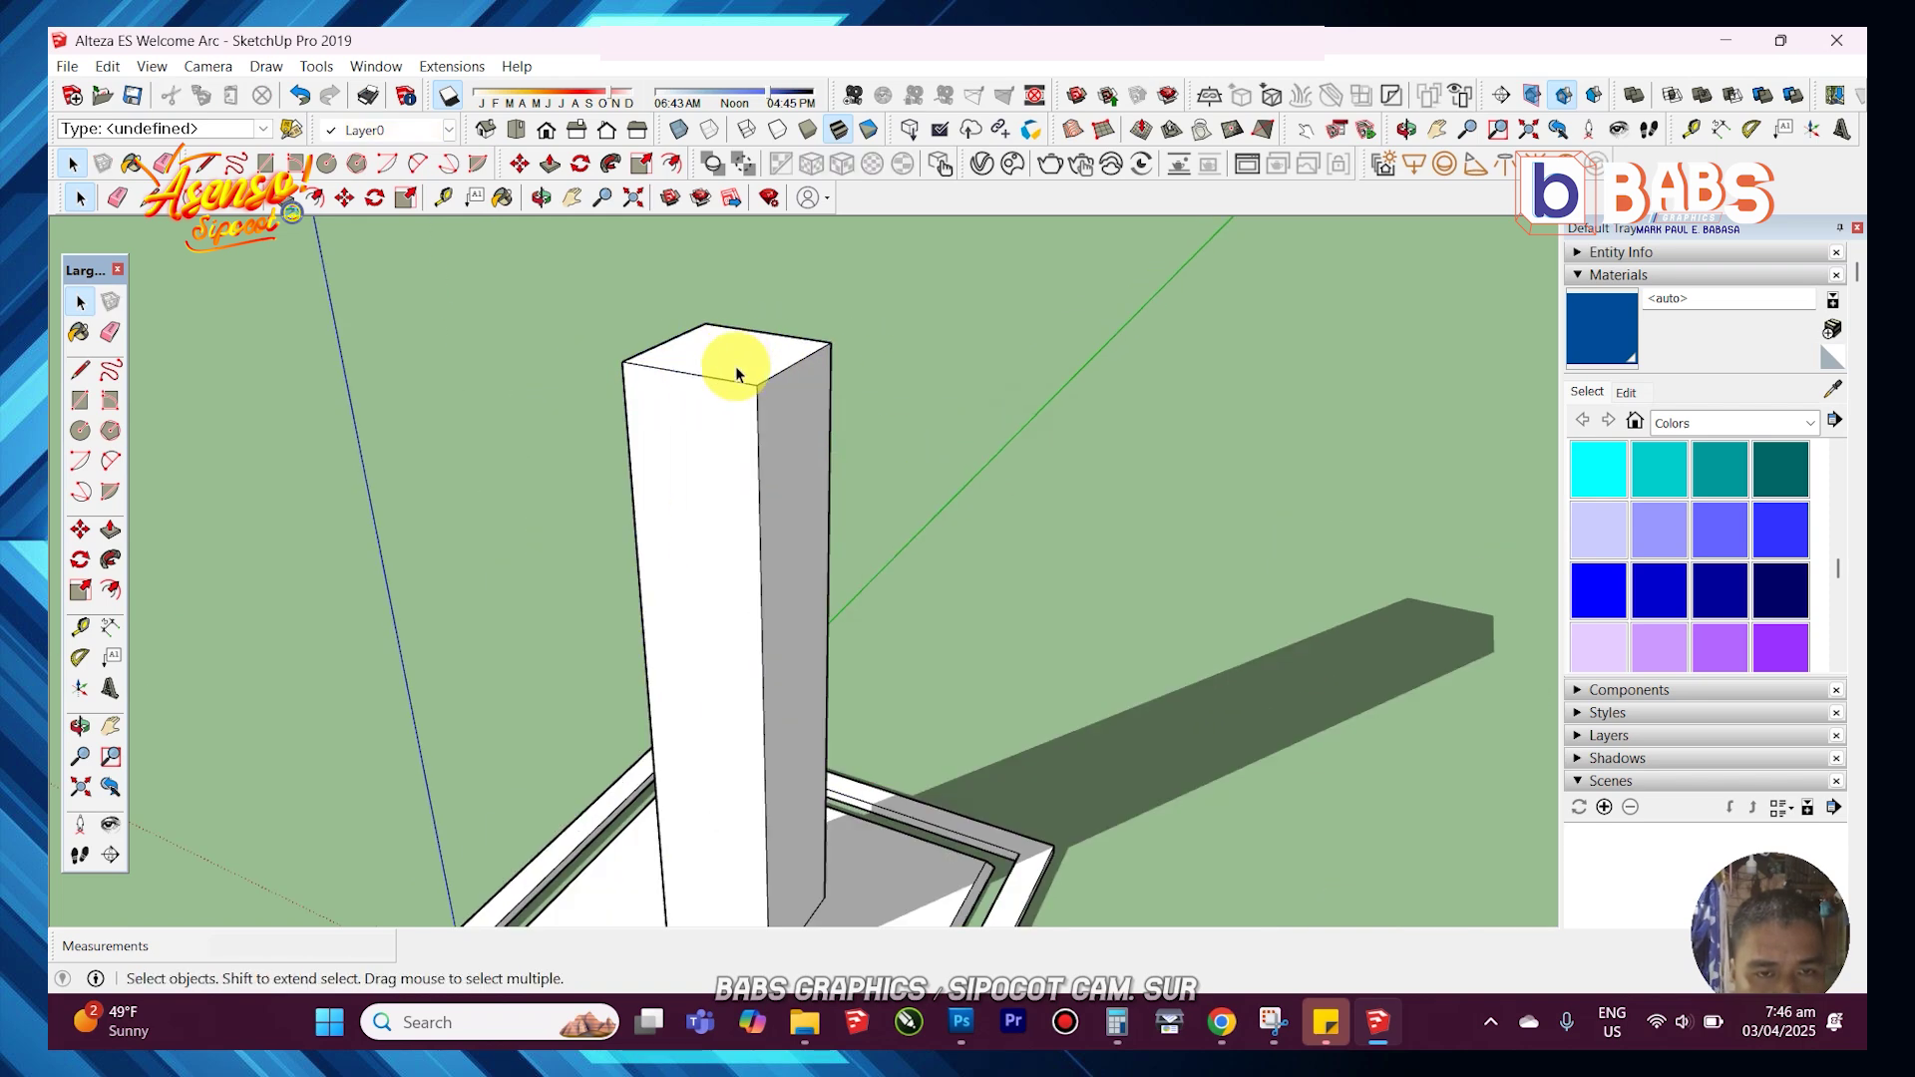
{"action": "left_click", "coordinate": [735, 334]}
{"action": "scroll", "coordinate": [735, 333], "scroll_direction": "up", "scroll_amount": 2}
{"action": "middle_click_drag", "start_coordinate": [735, 333], "coordinate": [675, 540]}
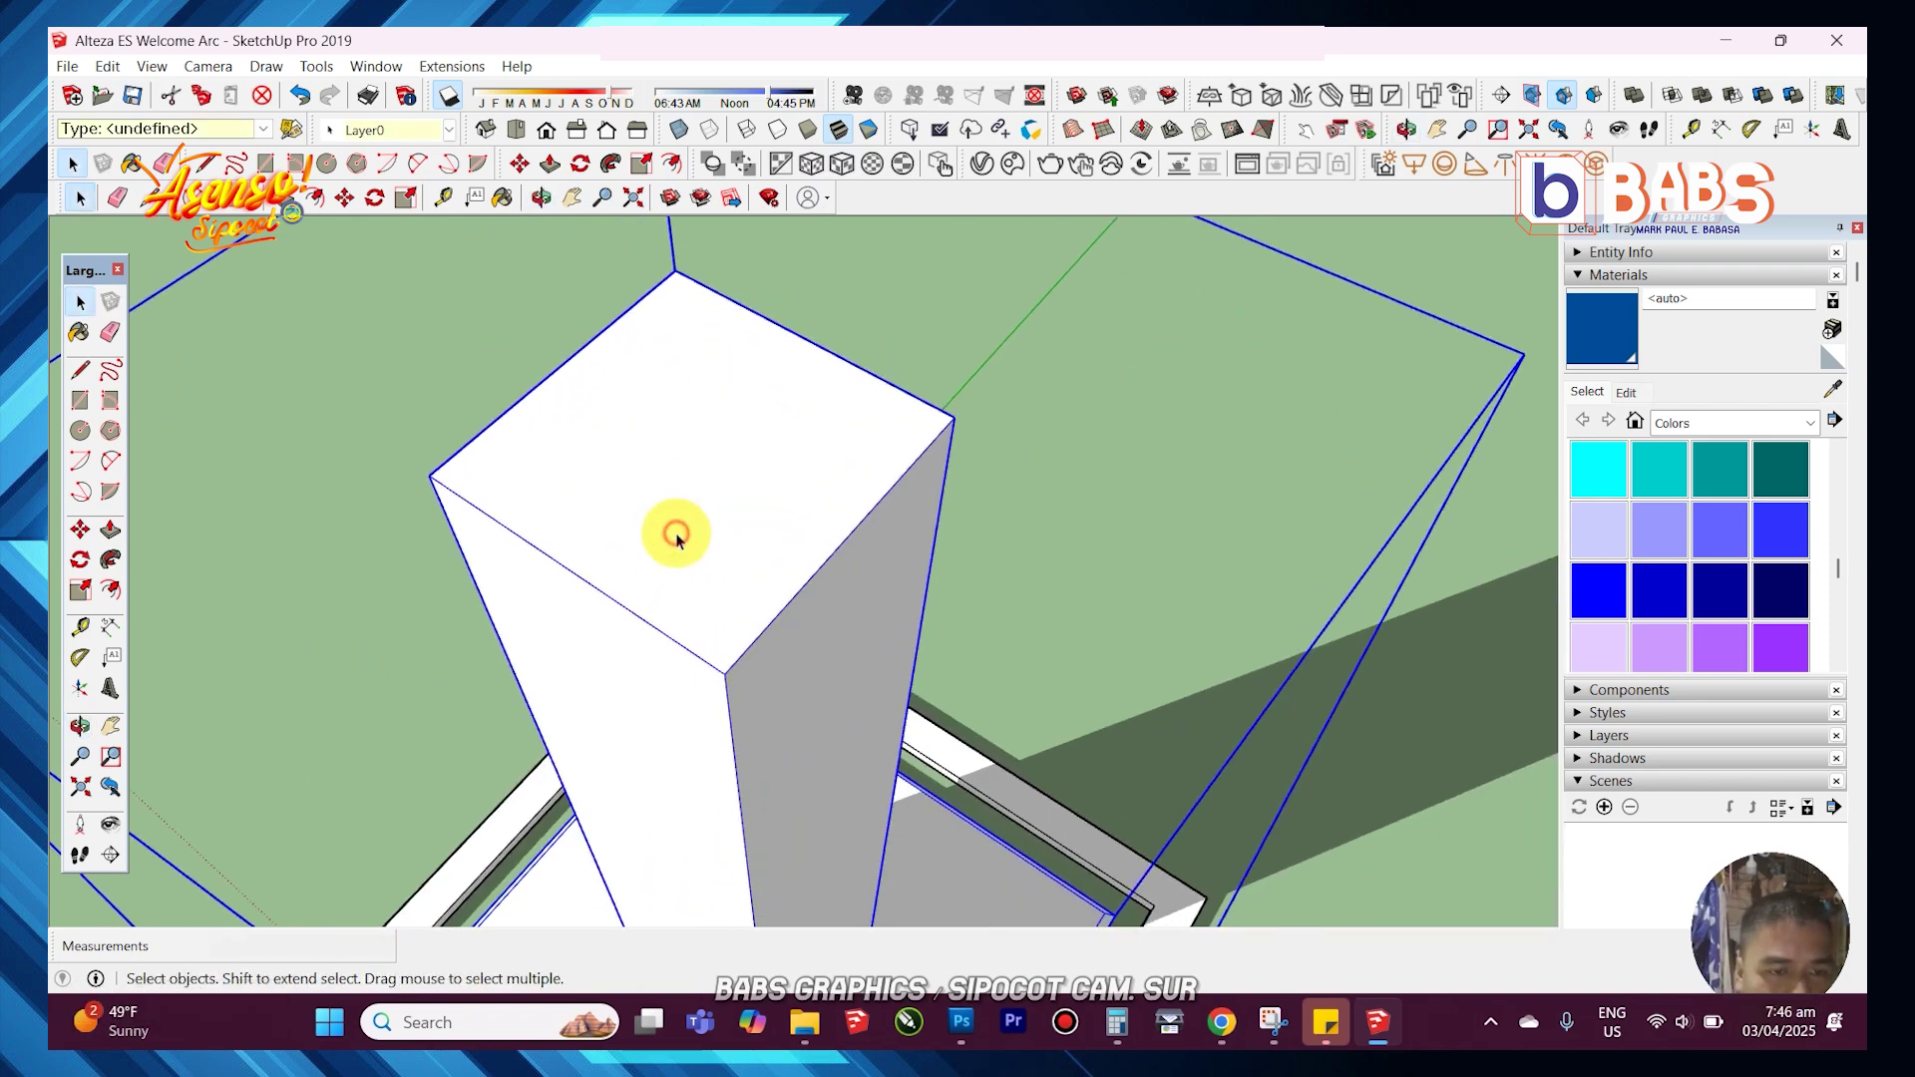
{"action": "double_click", "coordinate": [675, 540]}
{"action": "scroll", "coordinate": [513, 544], "scroll_direction": "up", "scroll_amount": 3}
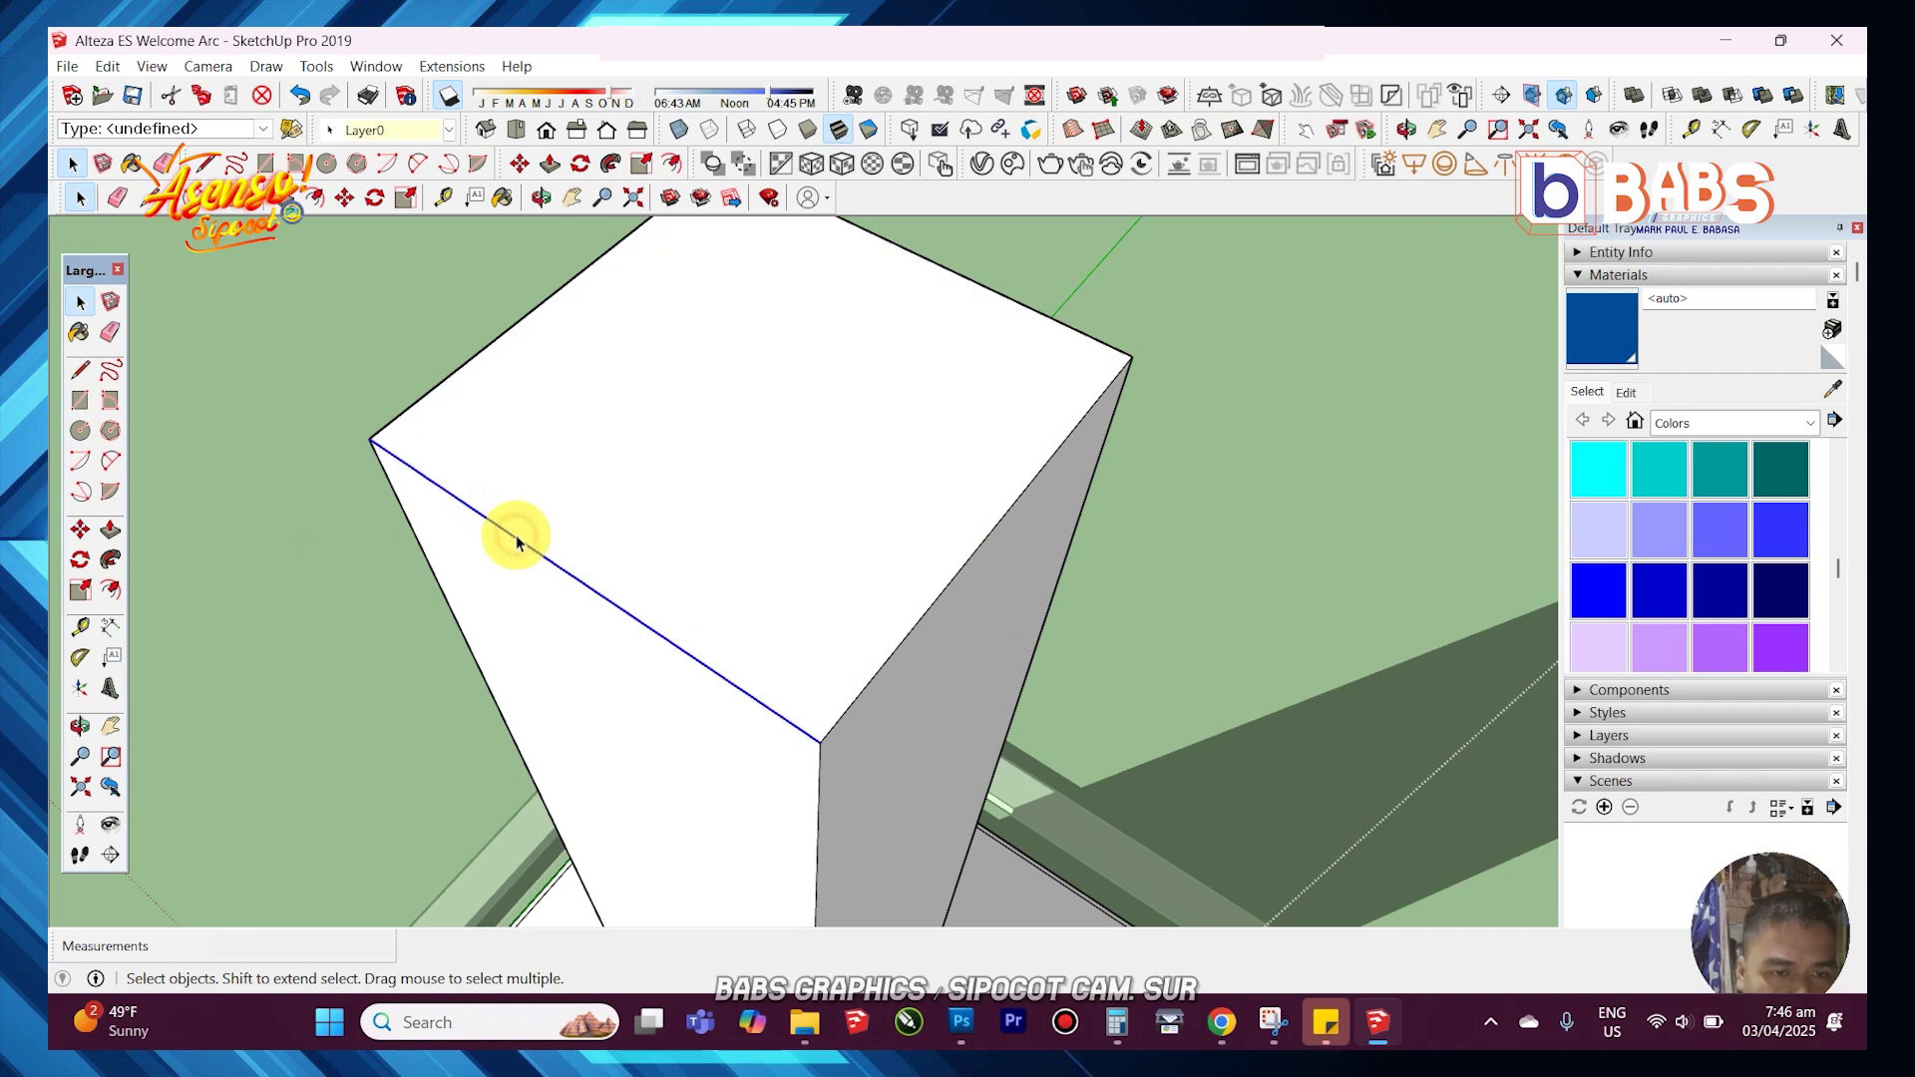
{"action": "left_click", "coordinate": [928, 424]}
- Paste the copied edge outside the group, aligned with the column's top front corner
{"action": "scroll", "coordinate": [935, 464], "scroll_direction": "down", "scroll_amount": 2}
{"action": "scroll", "coordinate": [938, 487], "scroll_direction": "down", "scroll_amount": 3}
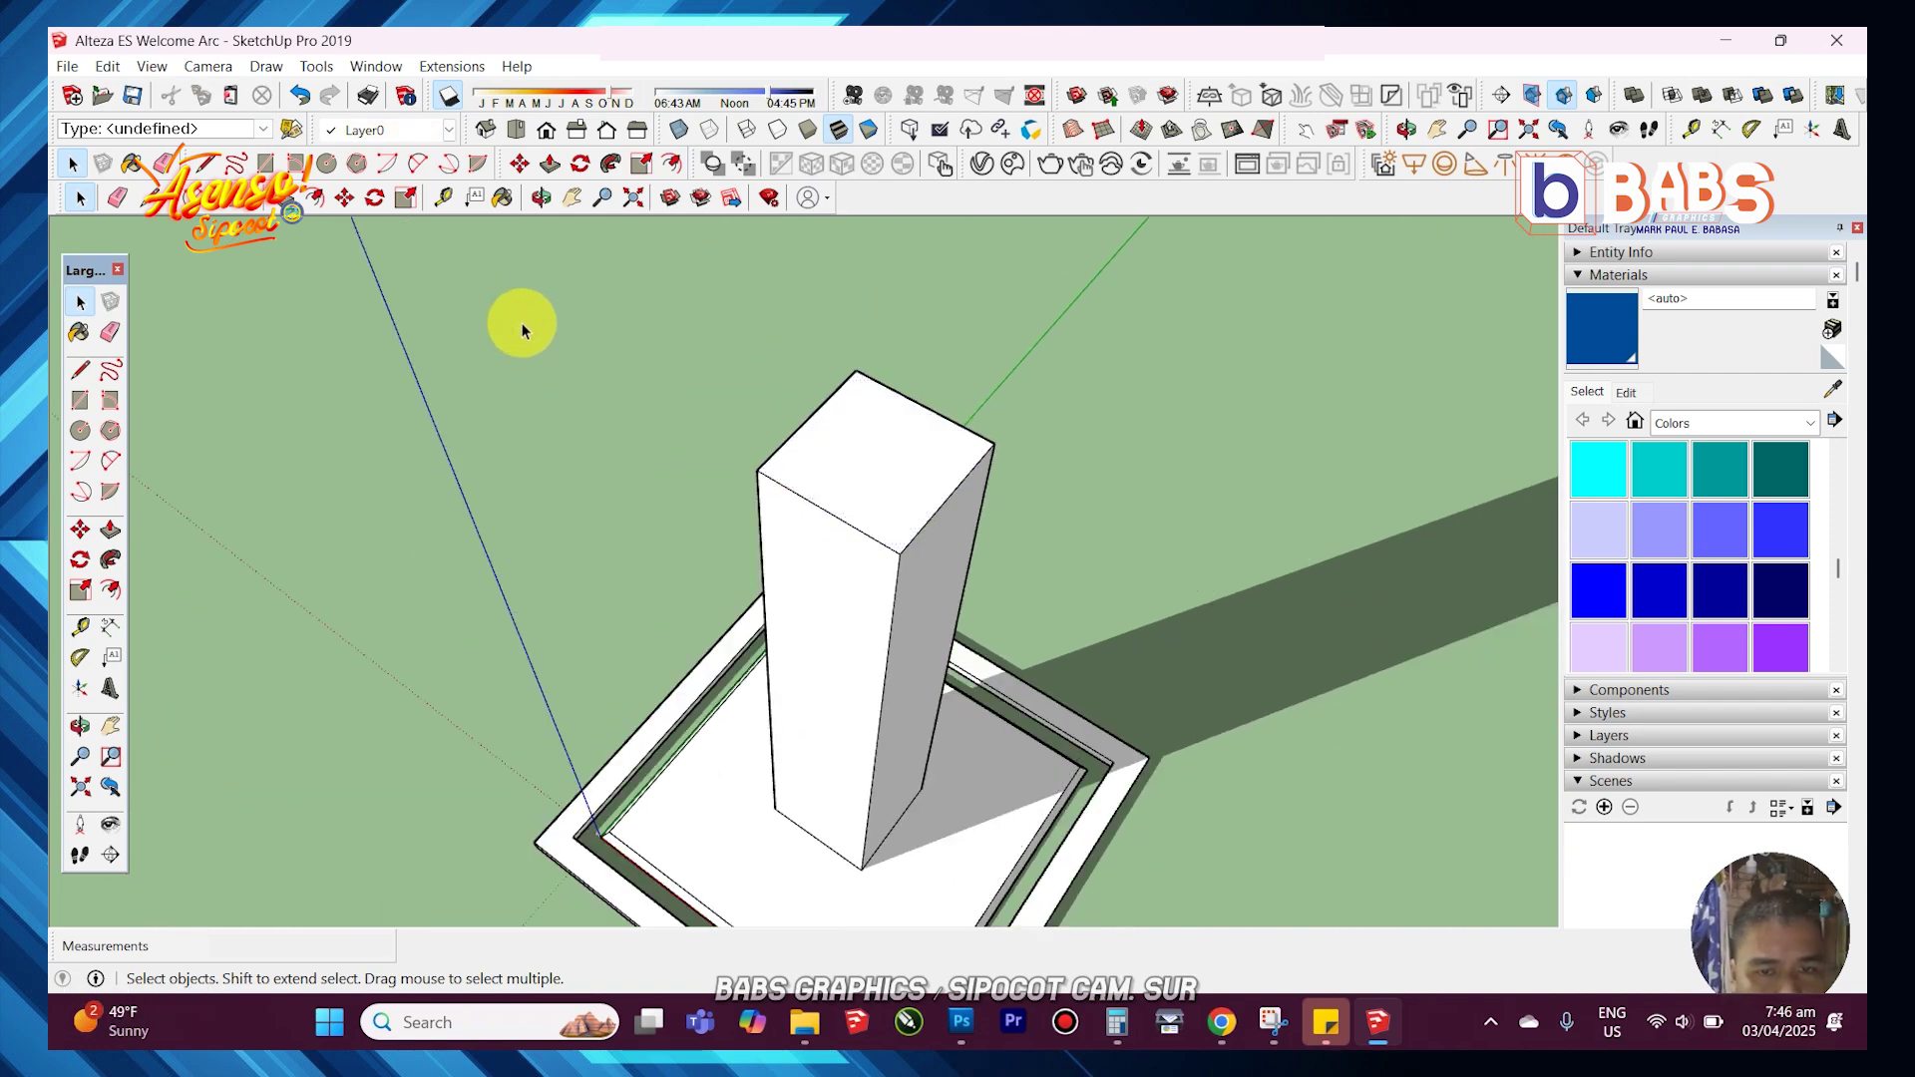
{"action": "key", "text": "ctrl+v"}
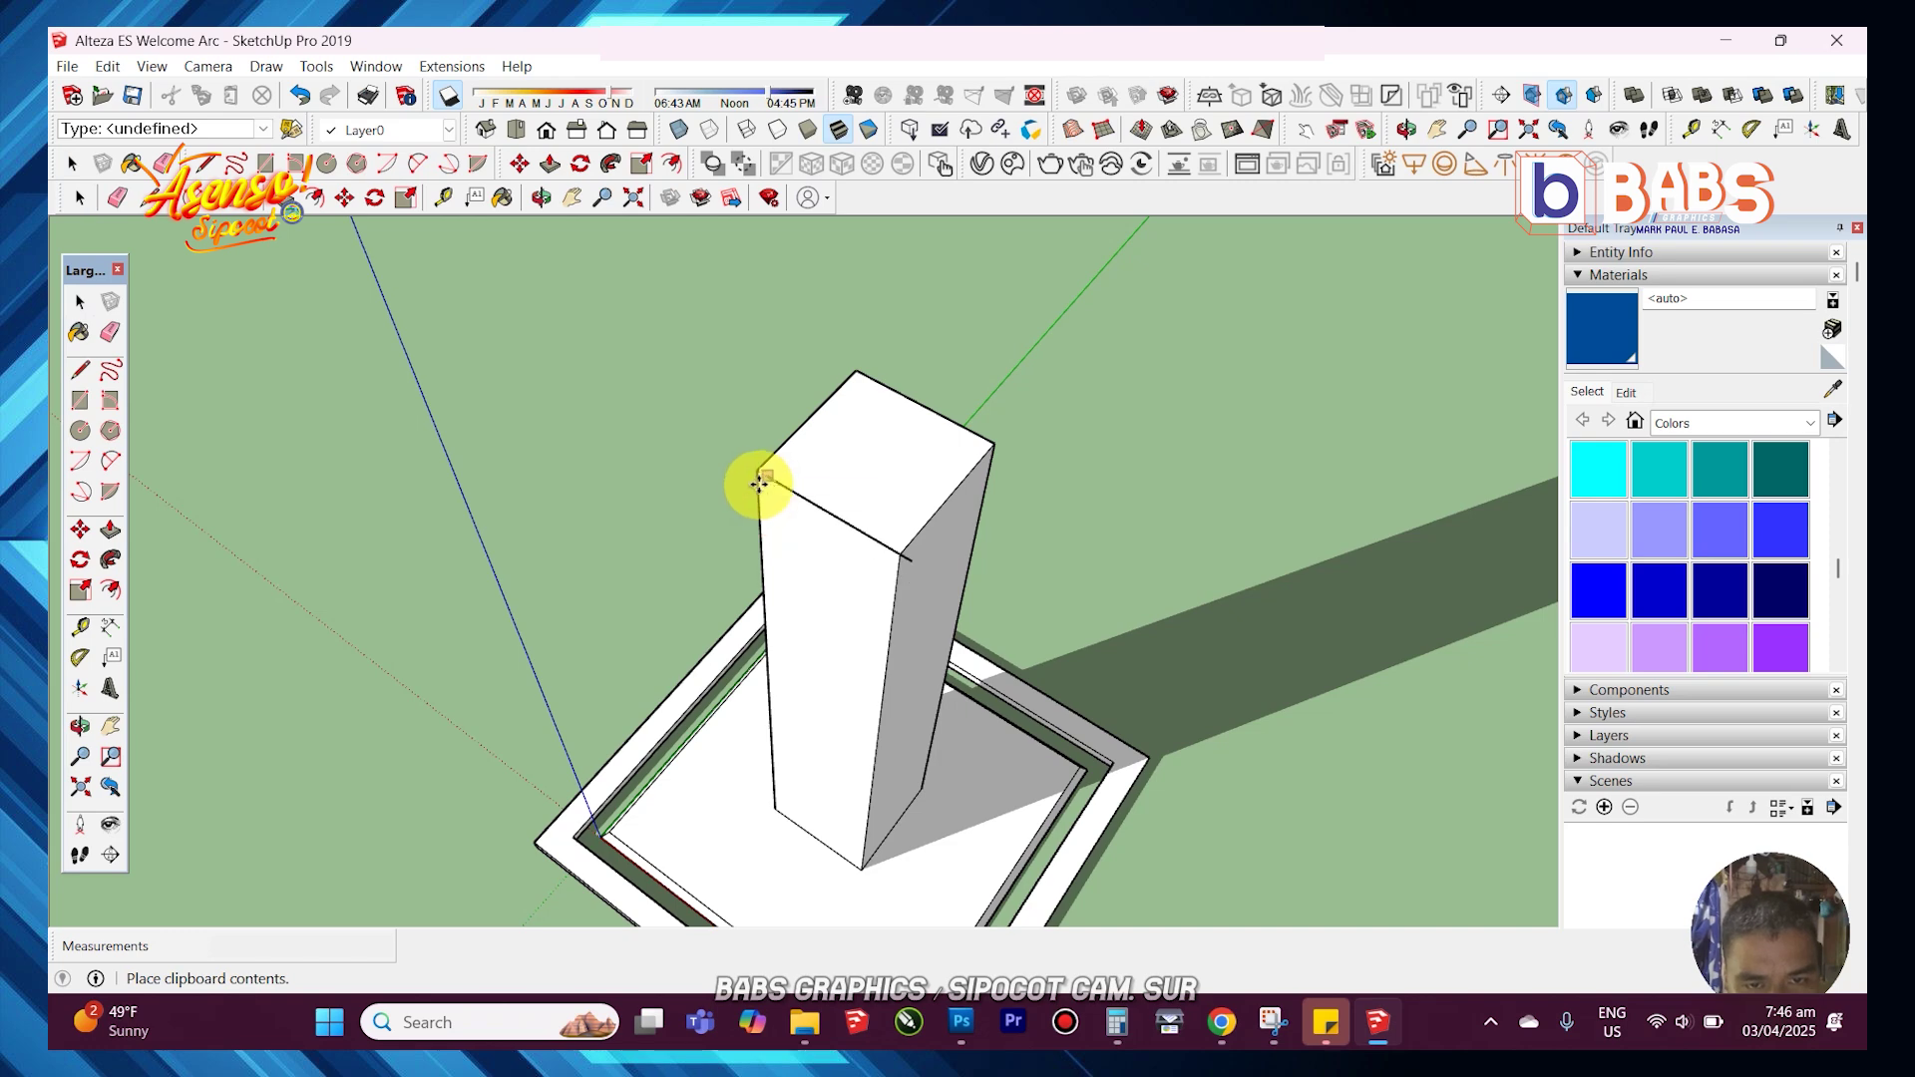
{"action": "left_click", "coordinate": [761, 482]}
- Move the pasted edge about 1.3 inches out from the column's front and connect its ends with lines to form a strip
{"action": "scroll", "coordinate": [829, 483], "scroll_direction": "up", "scroll_amount": 4}
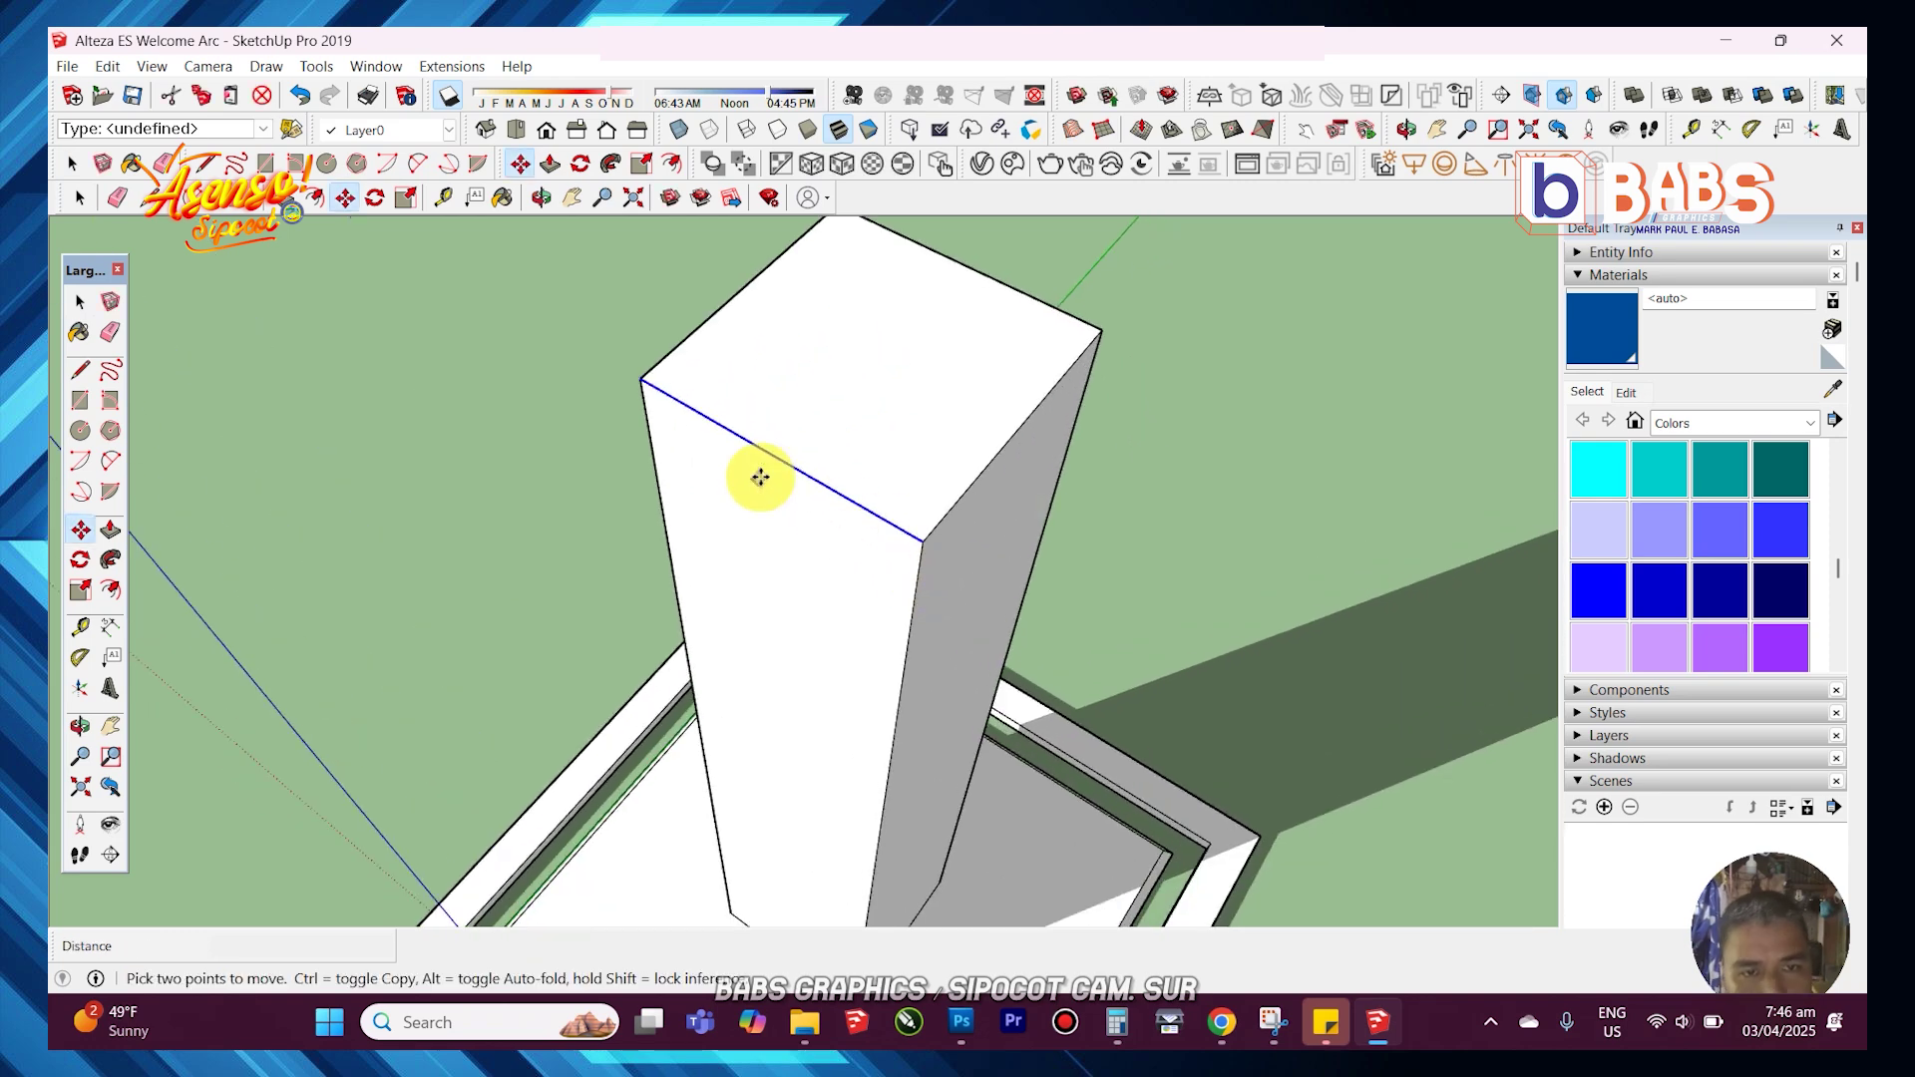
{"action": "left_click", "coordinate": [768, 468]}
{"action": "left_click", "coordinate": [778, 483]}
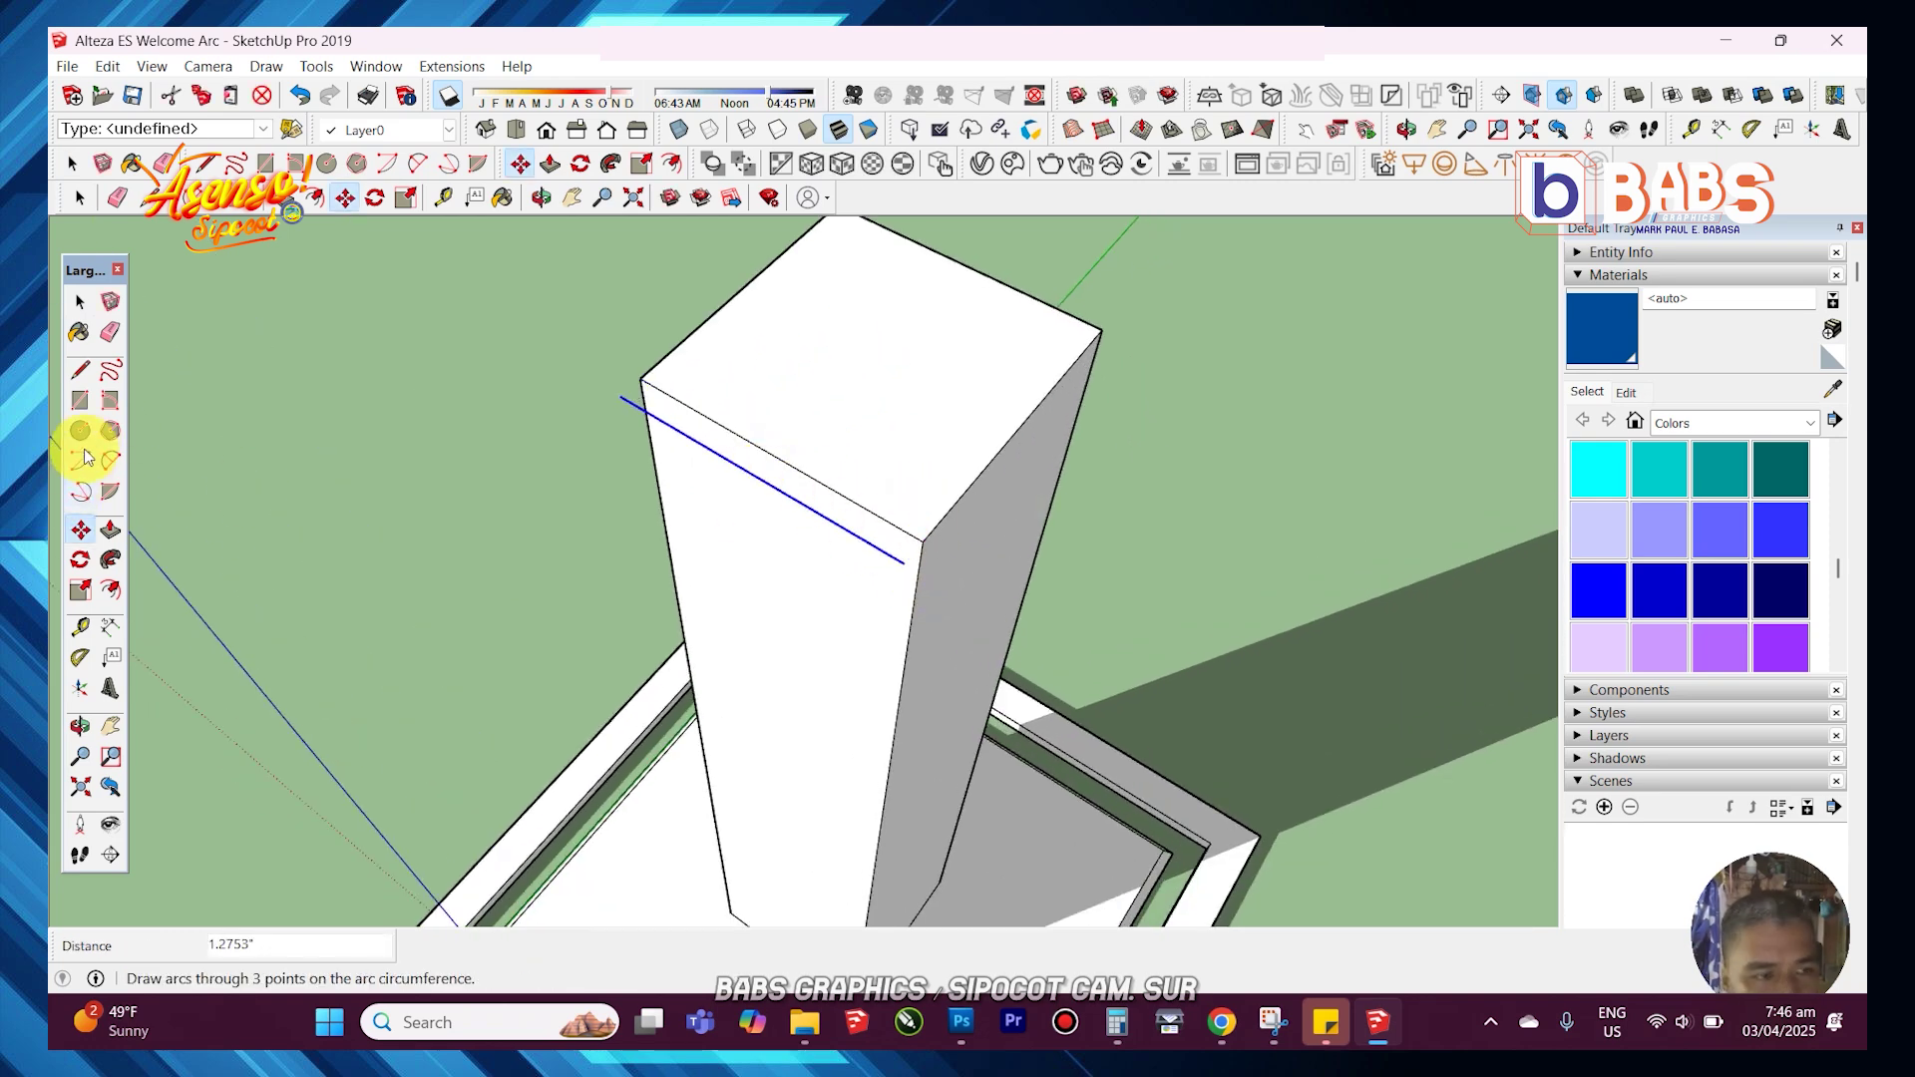
{"action": "left_click", "coordinate": [80, 371]}
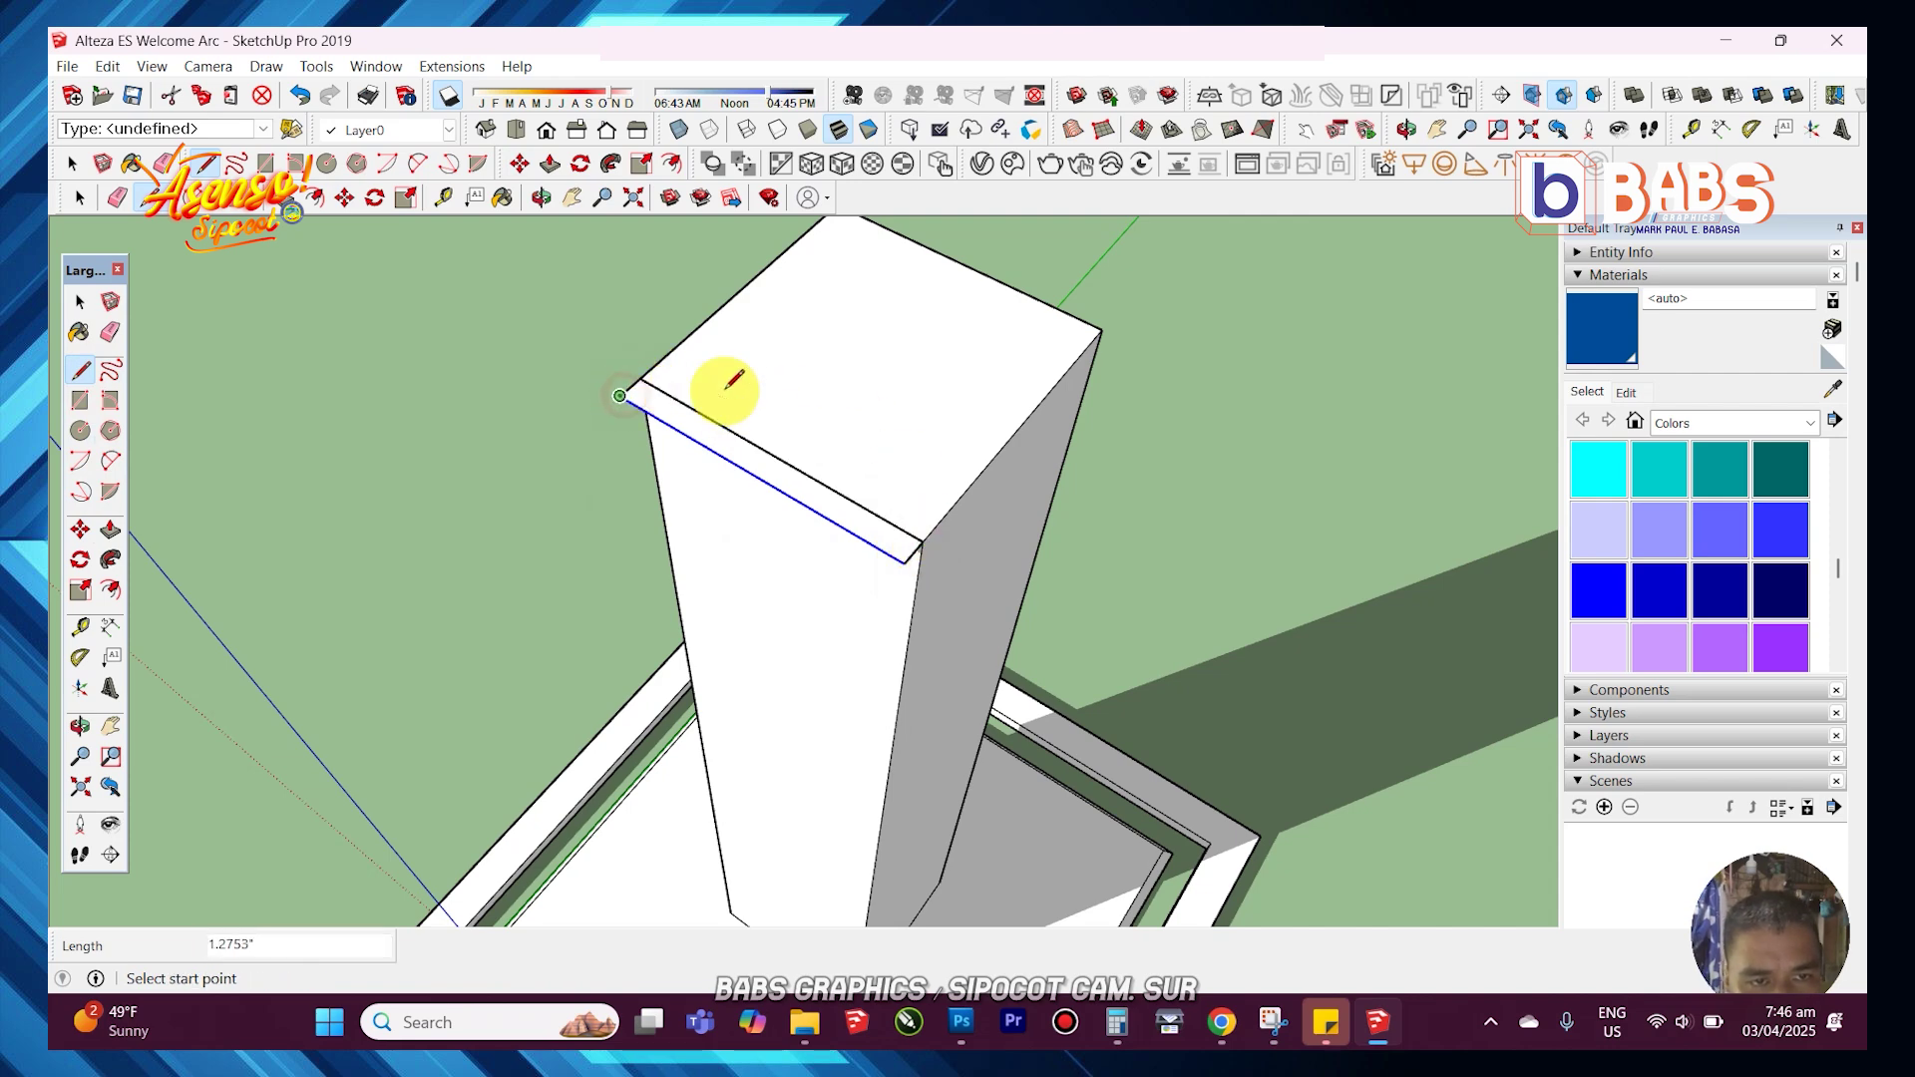
{"action": "key", "text": "space"}
- Push/Pull the thin strip downward about 35 inches along the column's front face
{"action": "middle_click_drag", "start_coordinate": [1010, 548], "coordinate": [855, 505]}
{"action": "left_click", "coordinate": [853, 505]}
{"action": "key", "text": "p"}
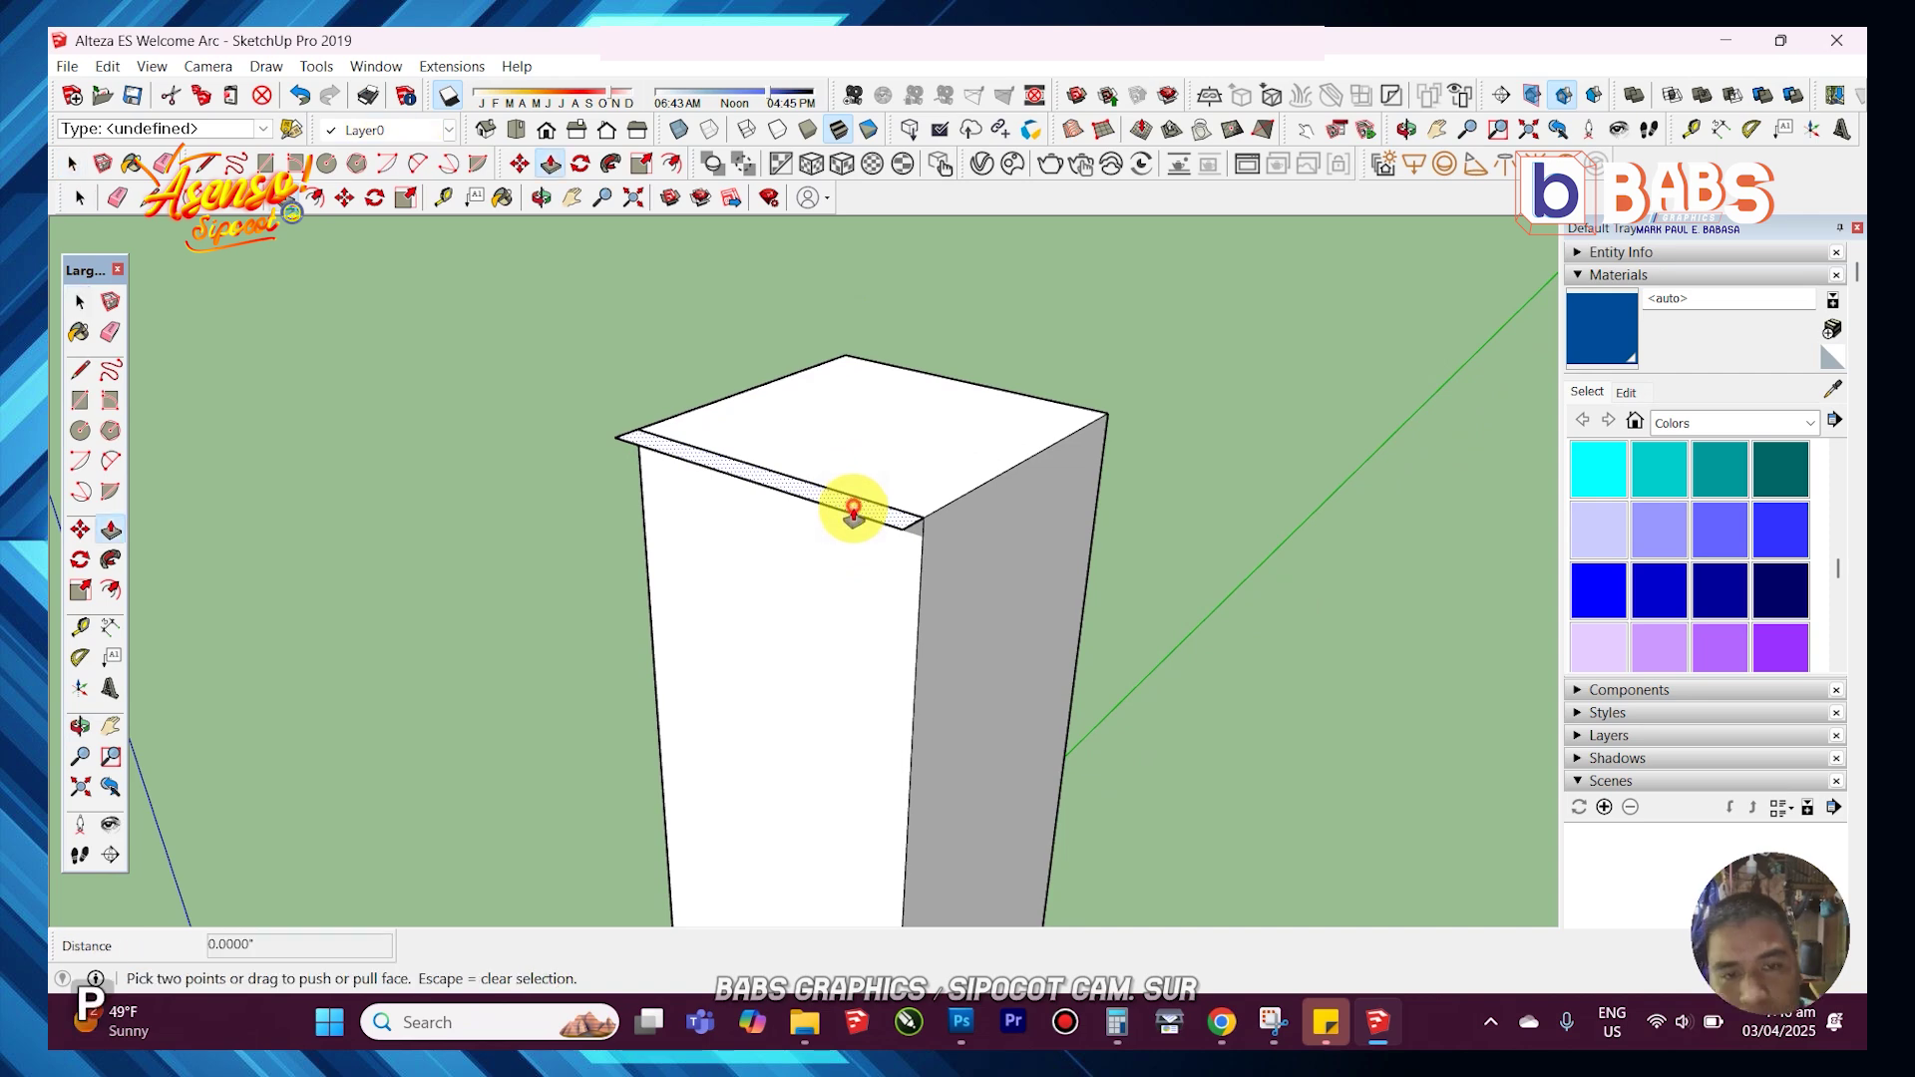
{"action": "left_click_drag", "start_coordinate": [853, 505], "coordinate": [850, 697]}
{"action": "scroll", "coordinate": [782, 462], "scroll_direction": "down", "scroll_amount": 4}
{"action": "middle_click_drag", "start_coordinate": [813, 636], "coordinate": [752, 406]}
{"action": "left_click_drag", "start_coordinate": [752, 406], "coordinate": [782, 727]}
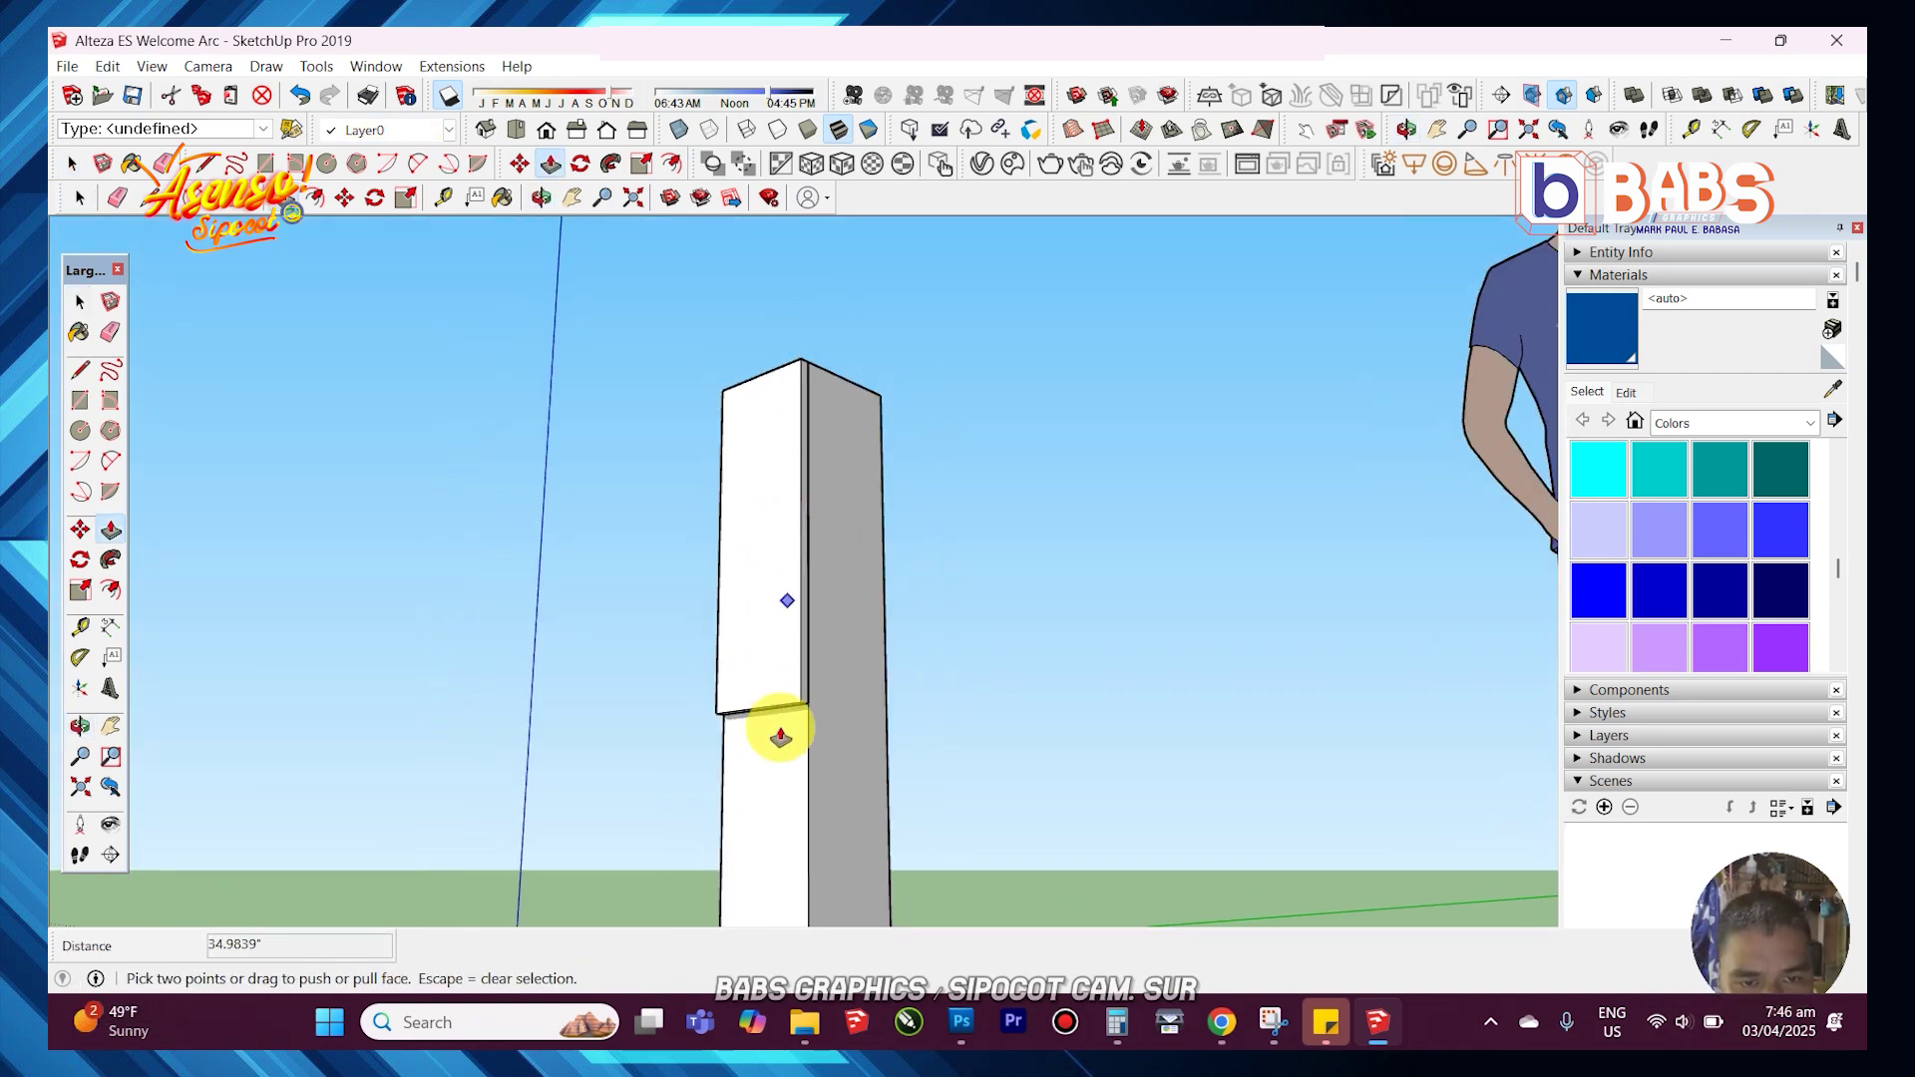
- Extend the thin front strip down to the foot of the column and make the strip a group
{"action": "middle_click_drag", "start_coordinate": [783, 727], "coordinate": [788, 597]}
{"action": "left_click_drag", "start_coordinate": [787, 597], "coordinate": [951, 720]}
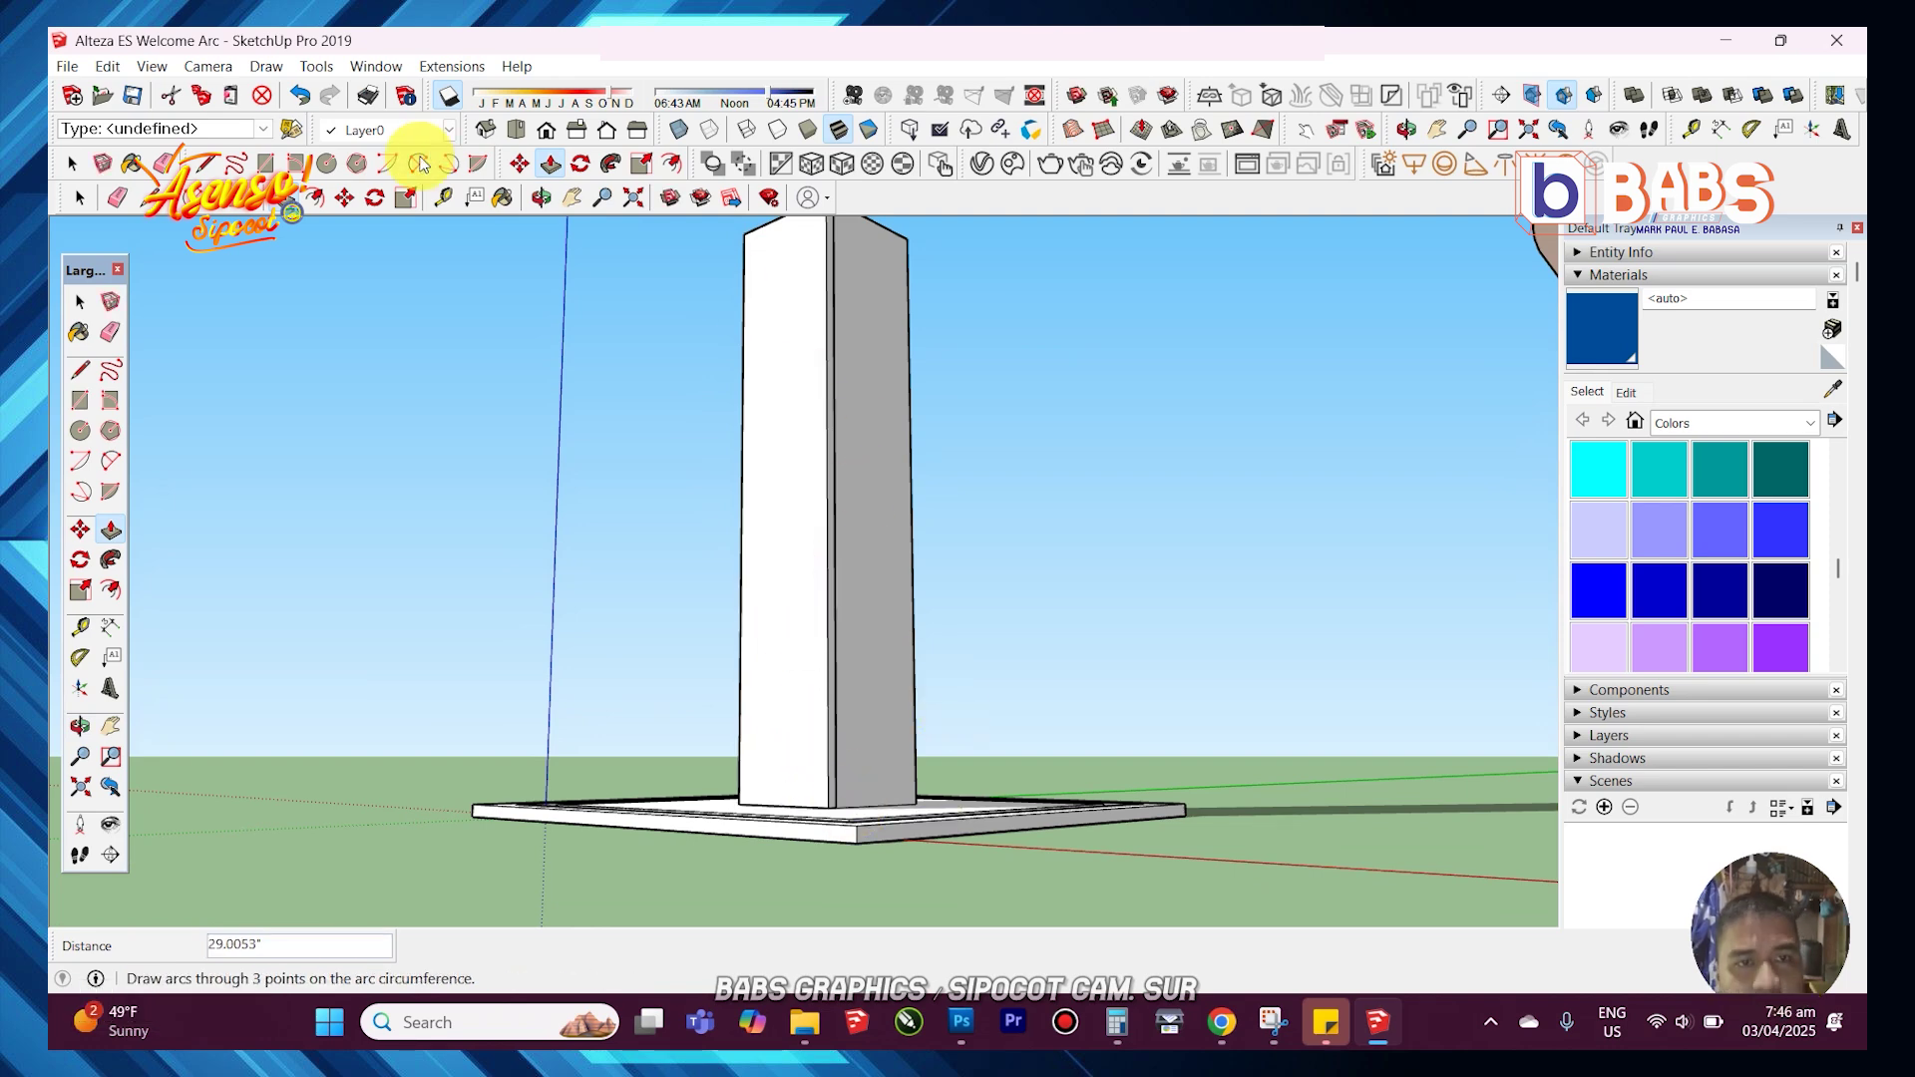
{"action": "left_click", "coordinate": [547, 129]}
{"action": "key", "text": "space"}
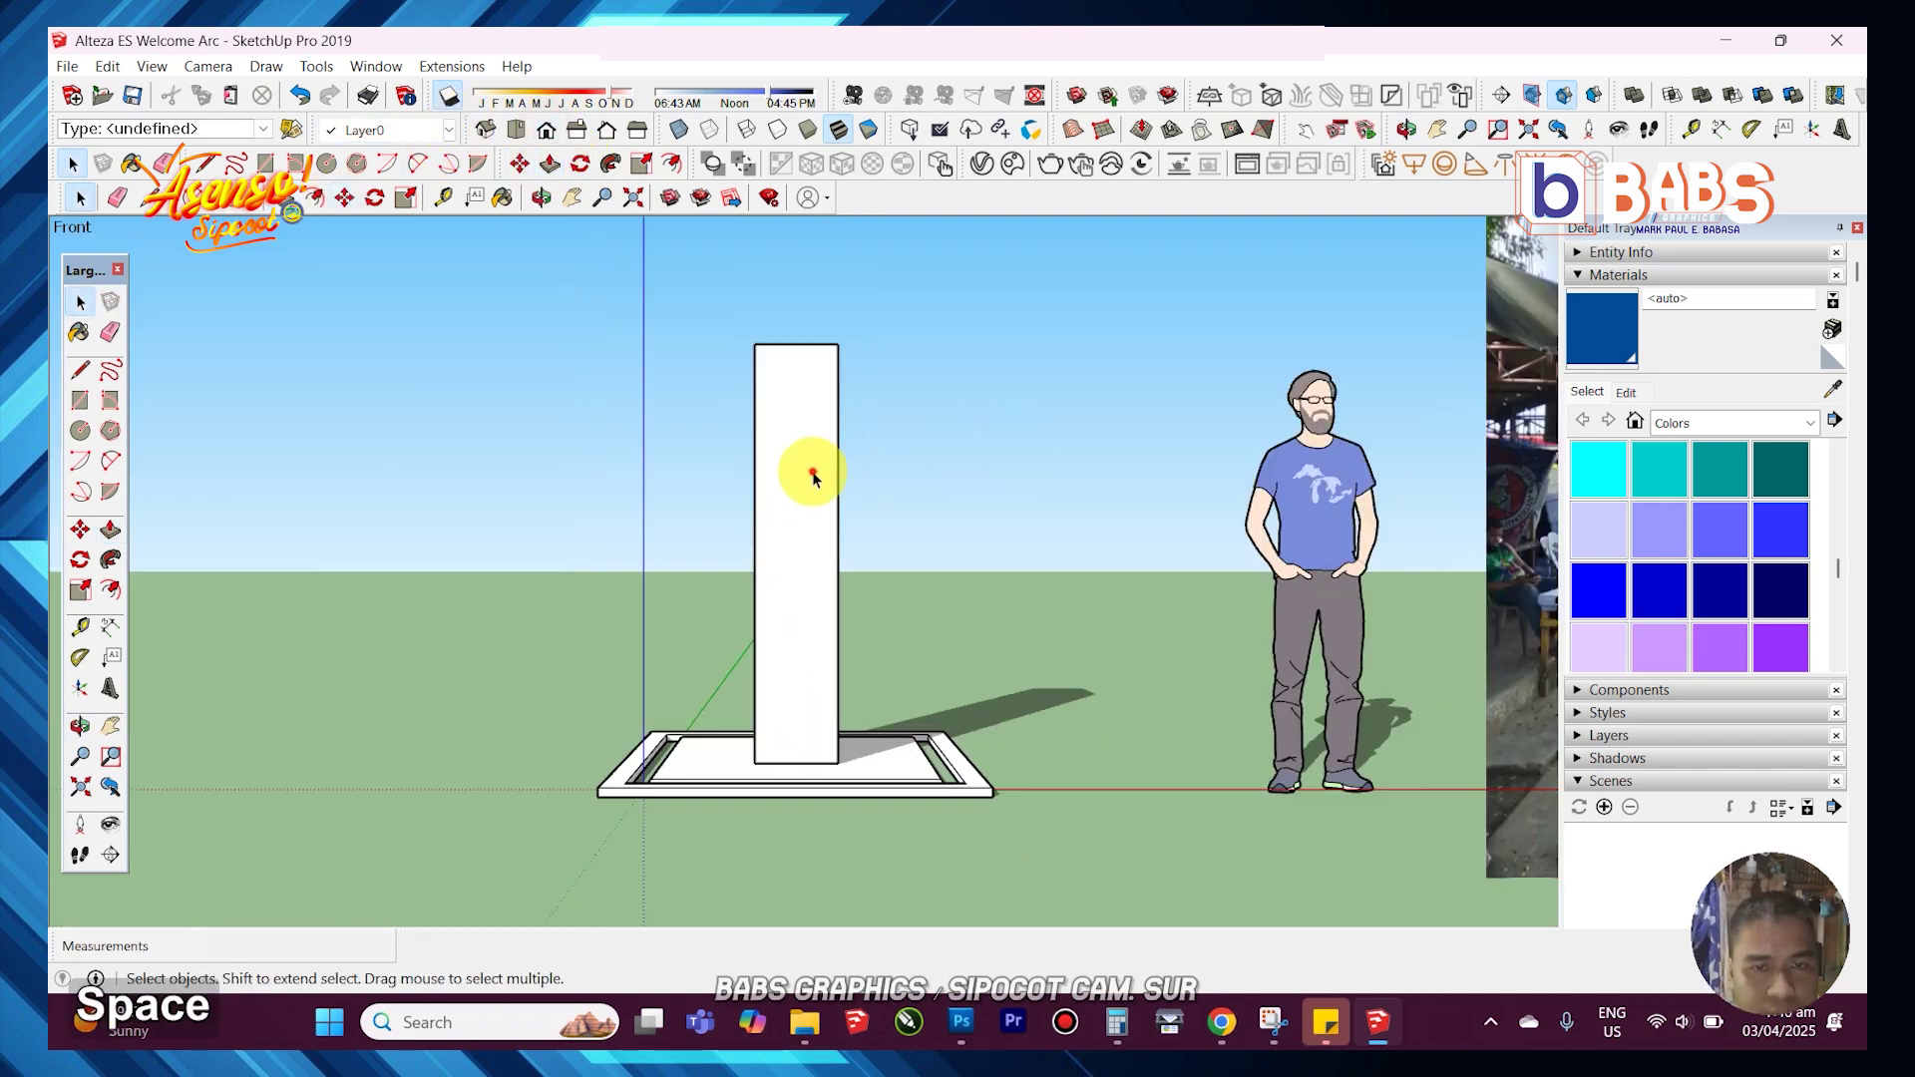
{"action": "right_click", "coordinate": [812, 471]}
{"action": "middle_click_drag", "start_coordinate": [1042, 345], "coordinate": [778, 453]}
{"action": "left_click", "coordinate": [778, 453]}
{"action": "right_click", "coordinate": [781, 452]}
{"action": "key", "text": "Escape"}
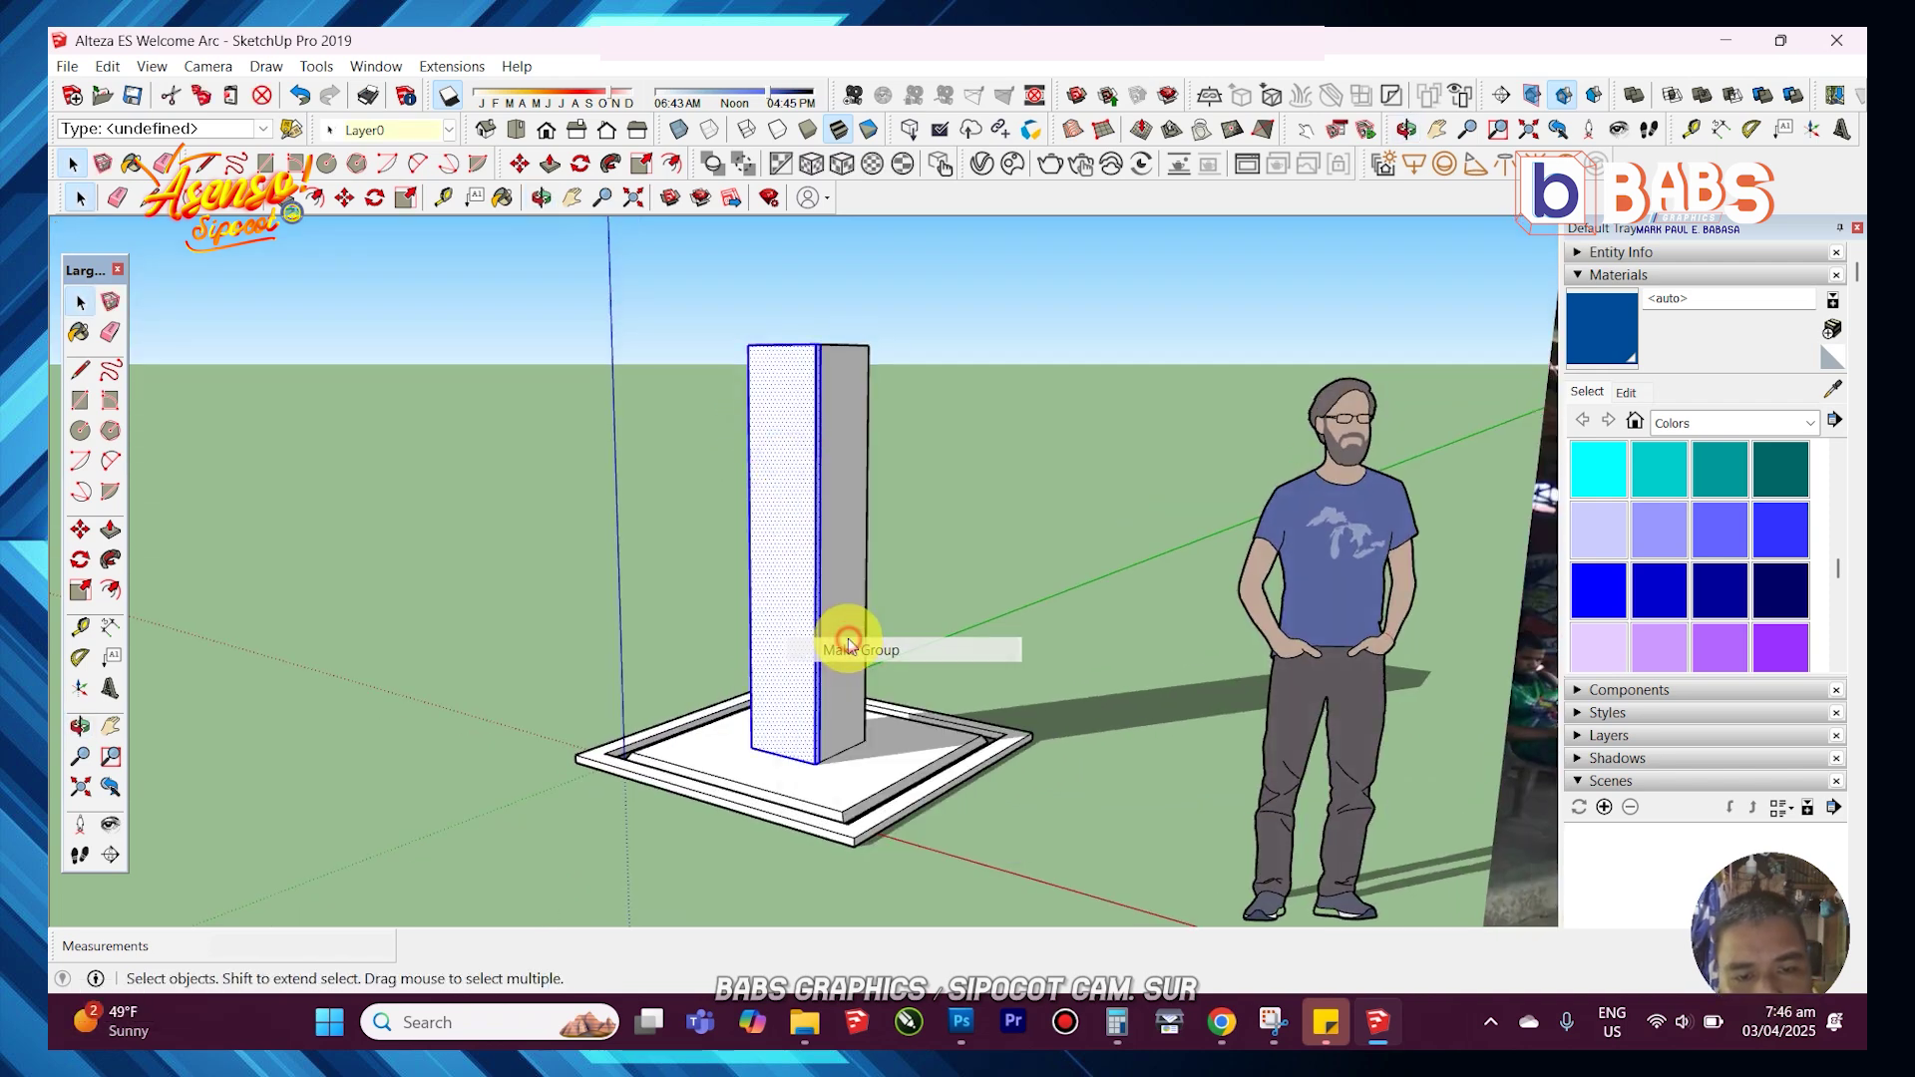
- Draw a vertical rectangle about 14.9 by 71.9 inches against the column's left side in front view, from its foot to its top
{"action": "left_click", "coordinate": [549, 129]}
{"action": "key", "text": "r"}
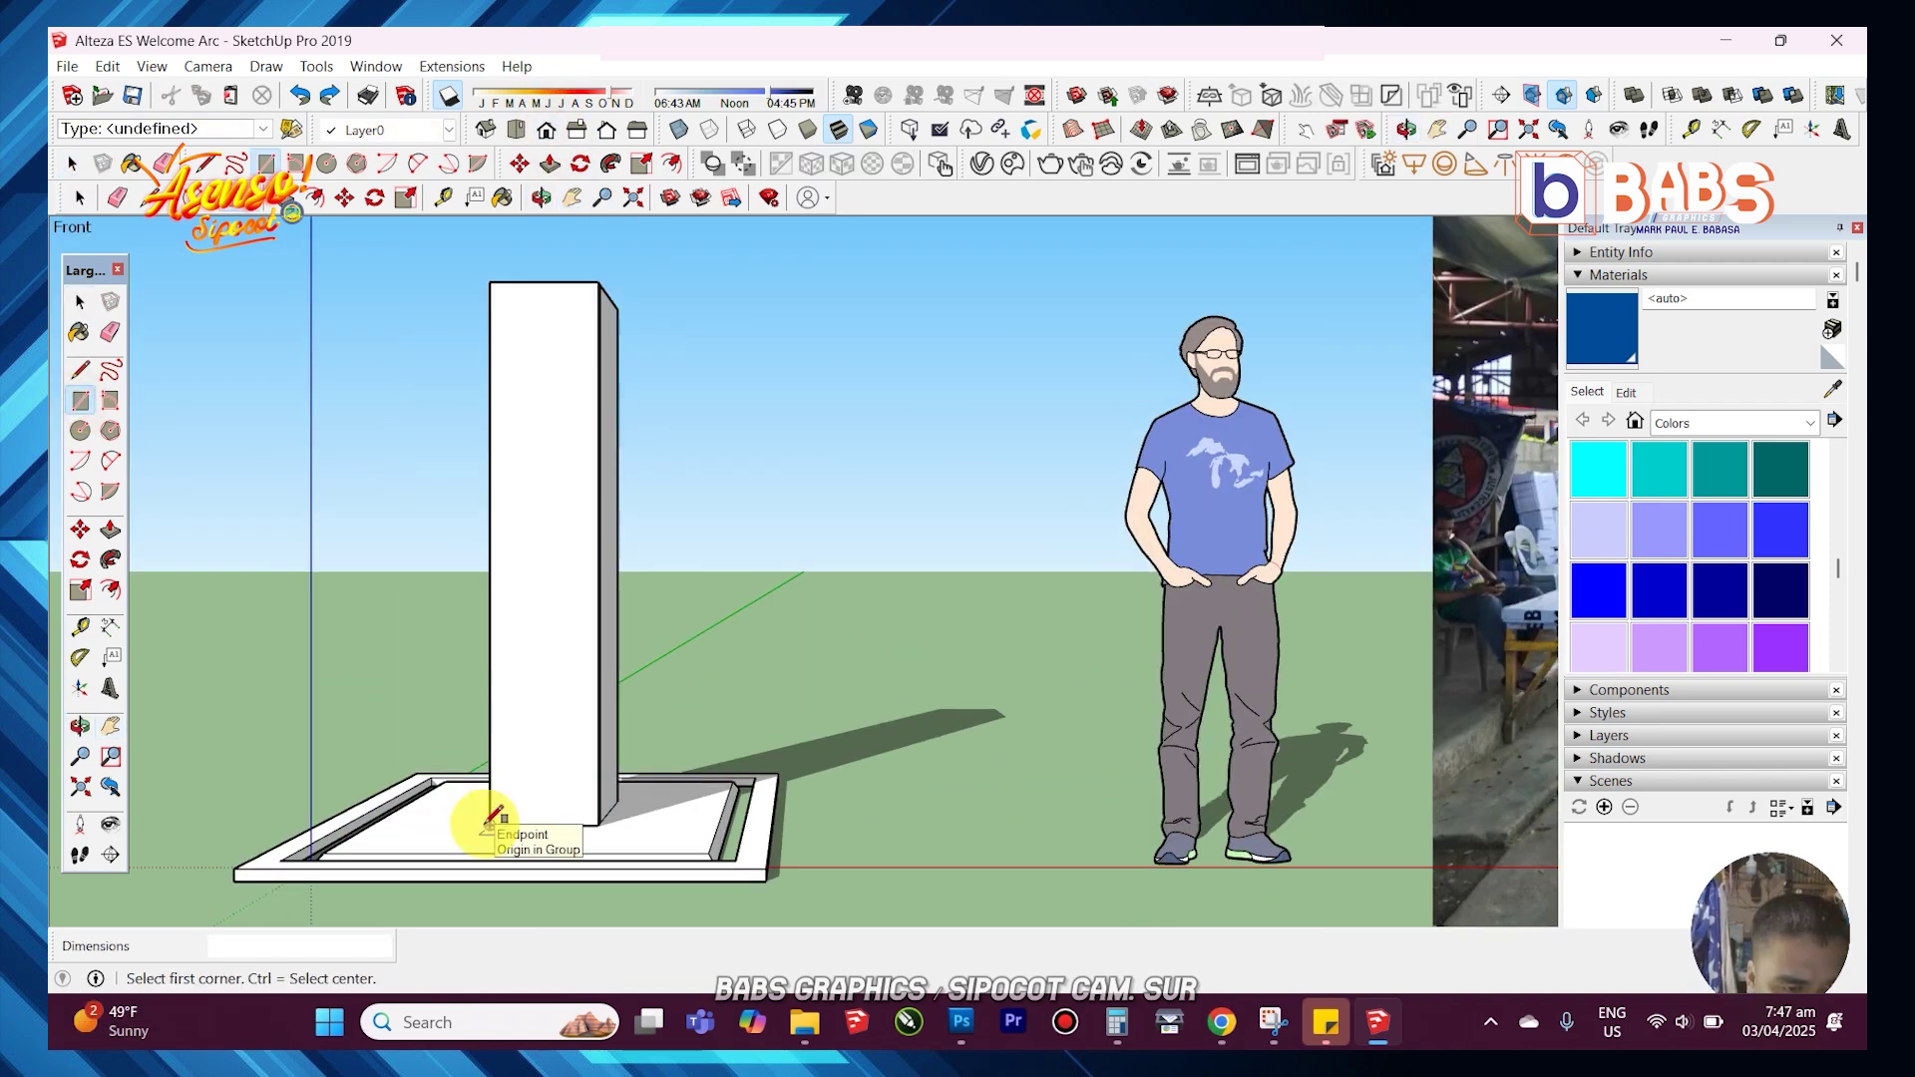
{"action": "left_click", "coordinate": [380, 283]}
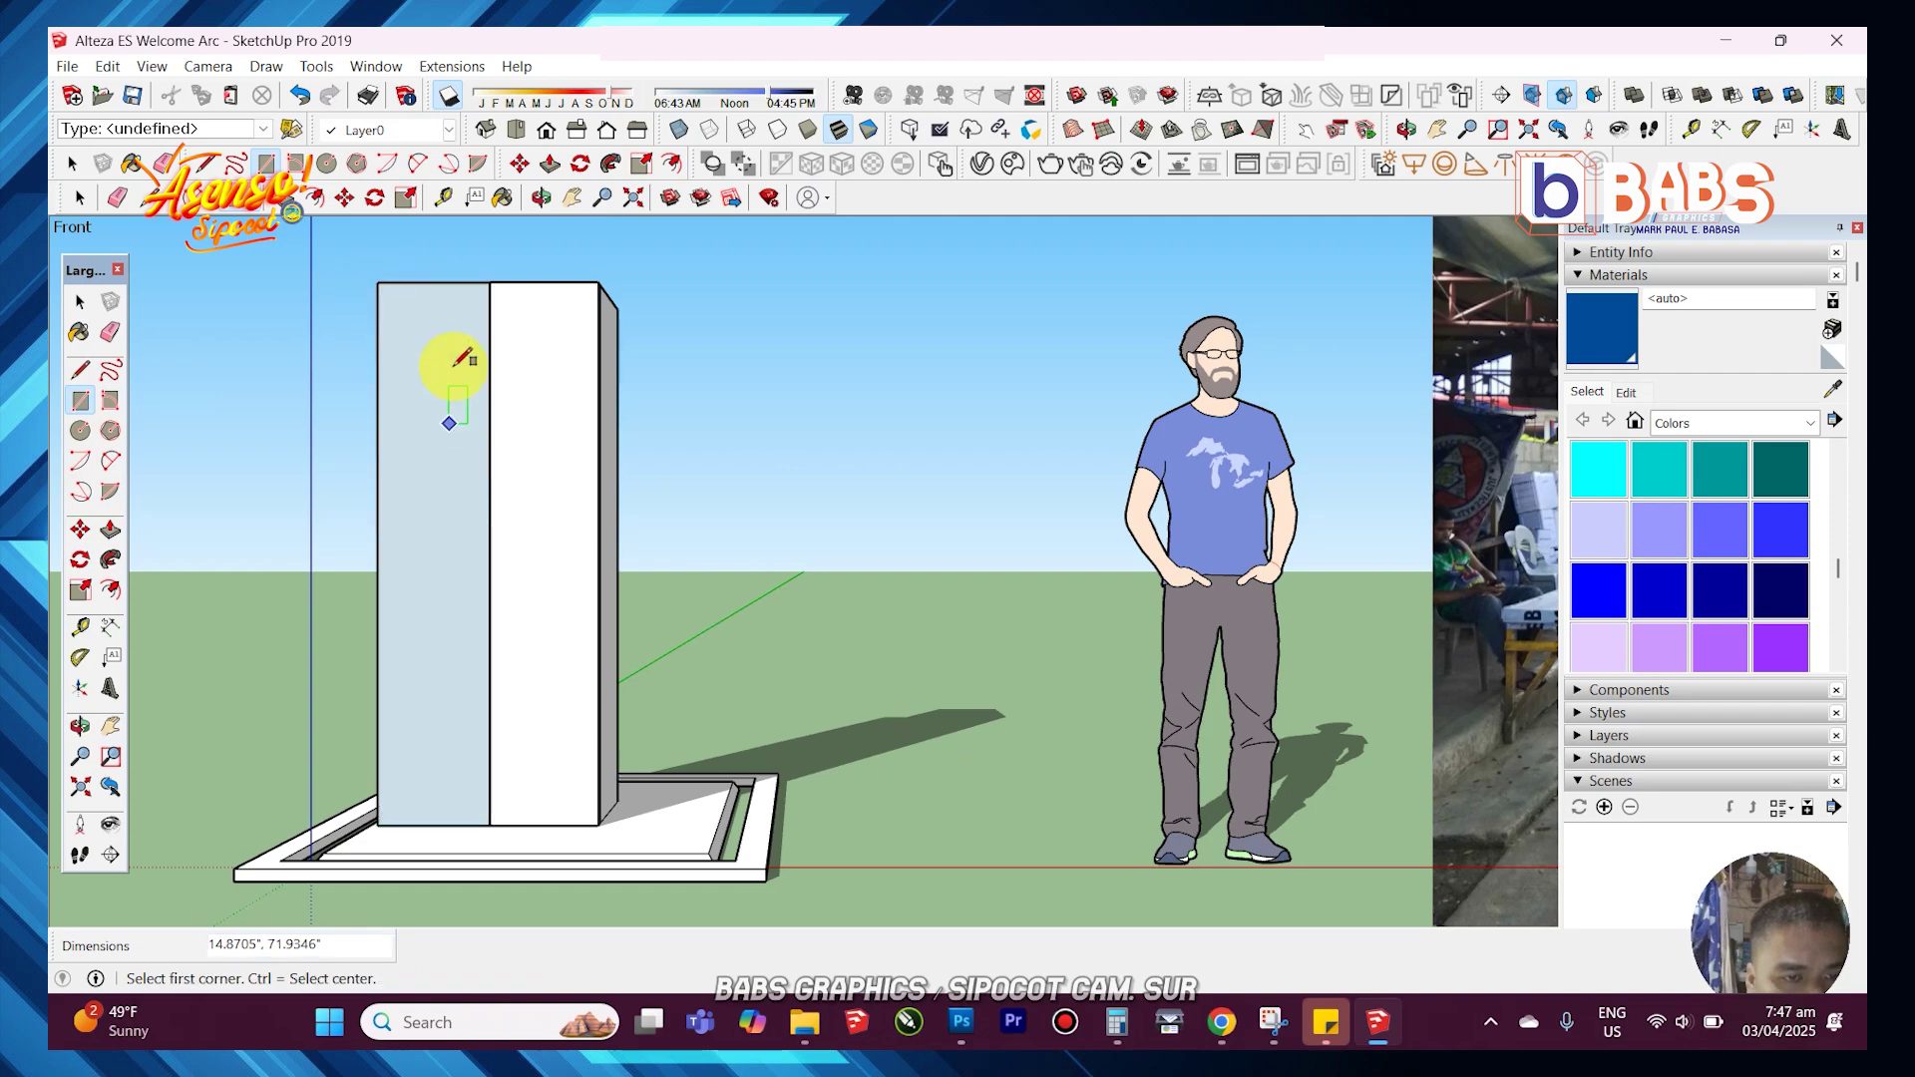
- Draw a horizontal line across the top of the rectangle, level with the column's top edge
{"action": "middle_click_drag", "start_coordinate": [449, 363], "coordinate": [574, 329]}
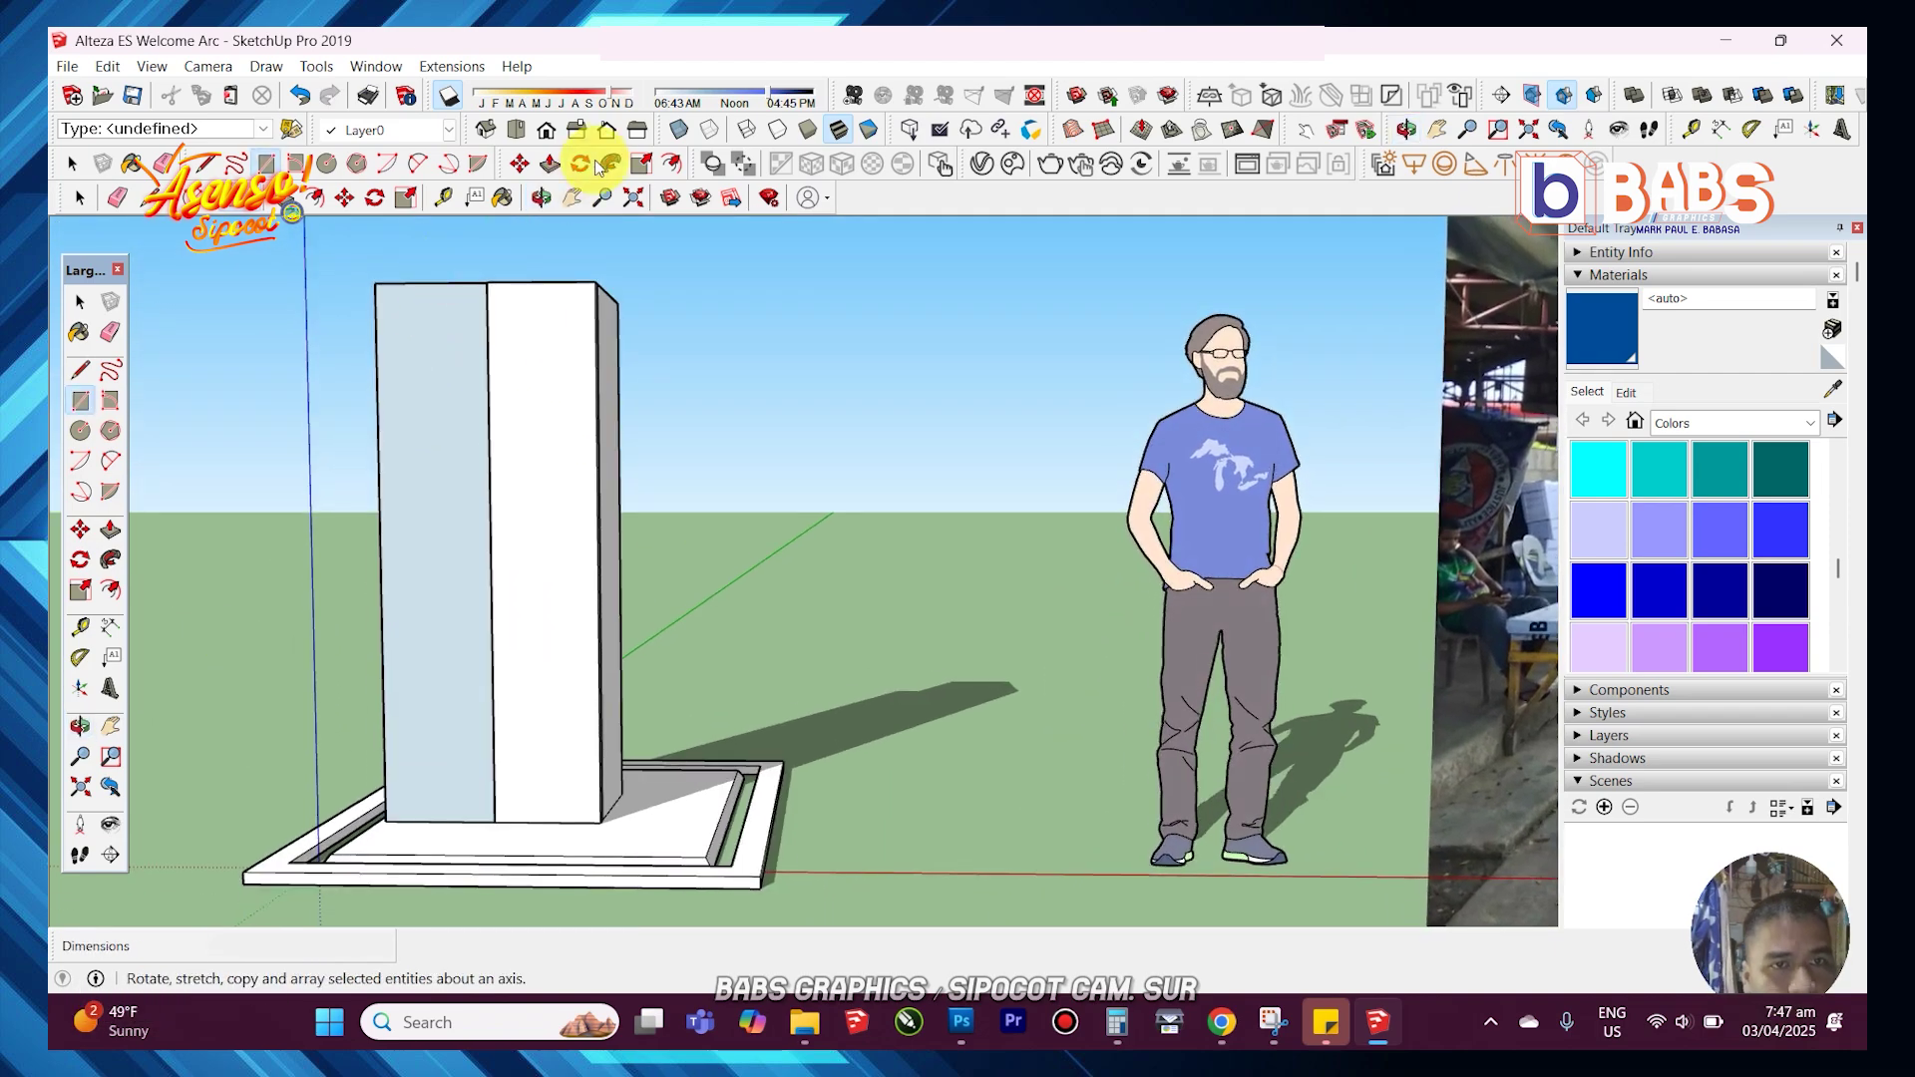
{"action": "left_click", "coordinate": [549, 130]}
{"action": "scroll", "coordinate": [407, 387], "scroll_direction": "up", "scroll_amount": 4}
{"action": "key", "text": "h"}
{"action": "left_click_drag", "start_coordinate": [517, 406], "coordinate": [609, 574]}
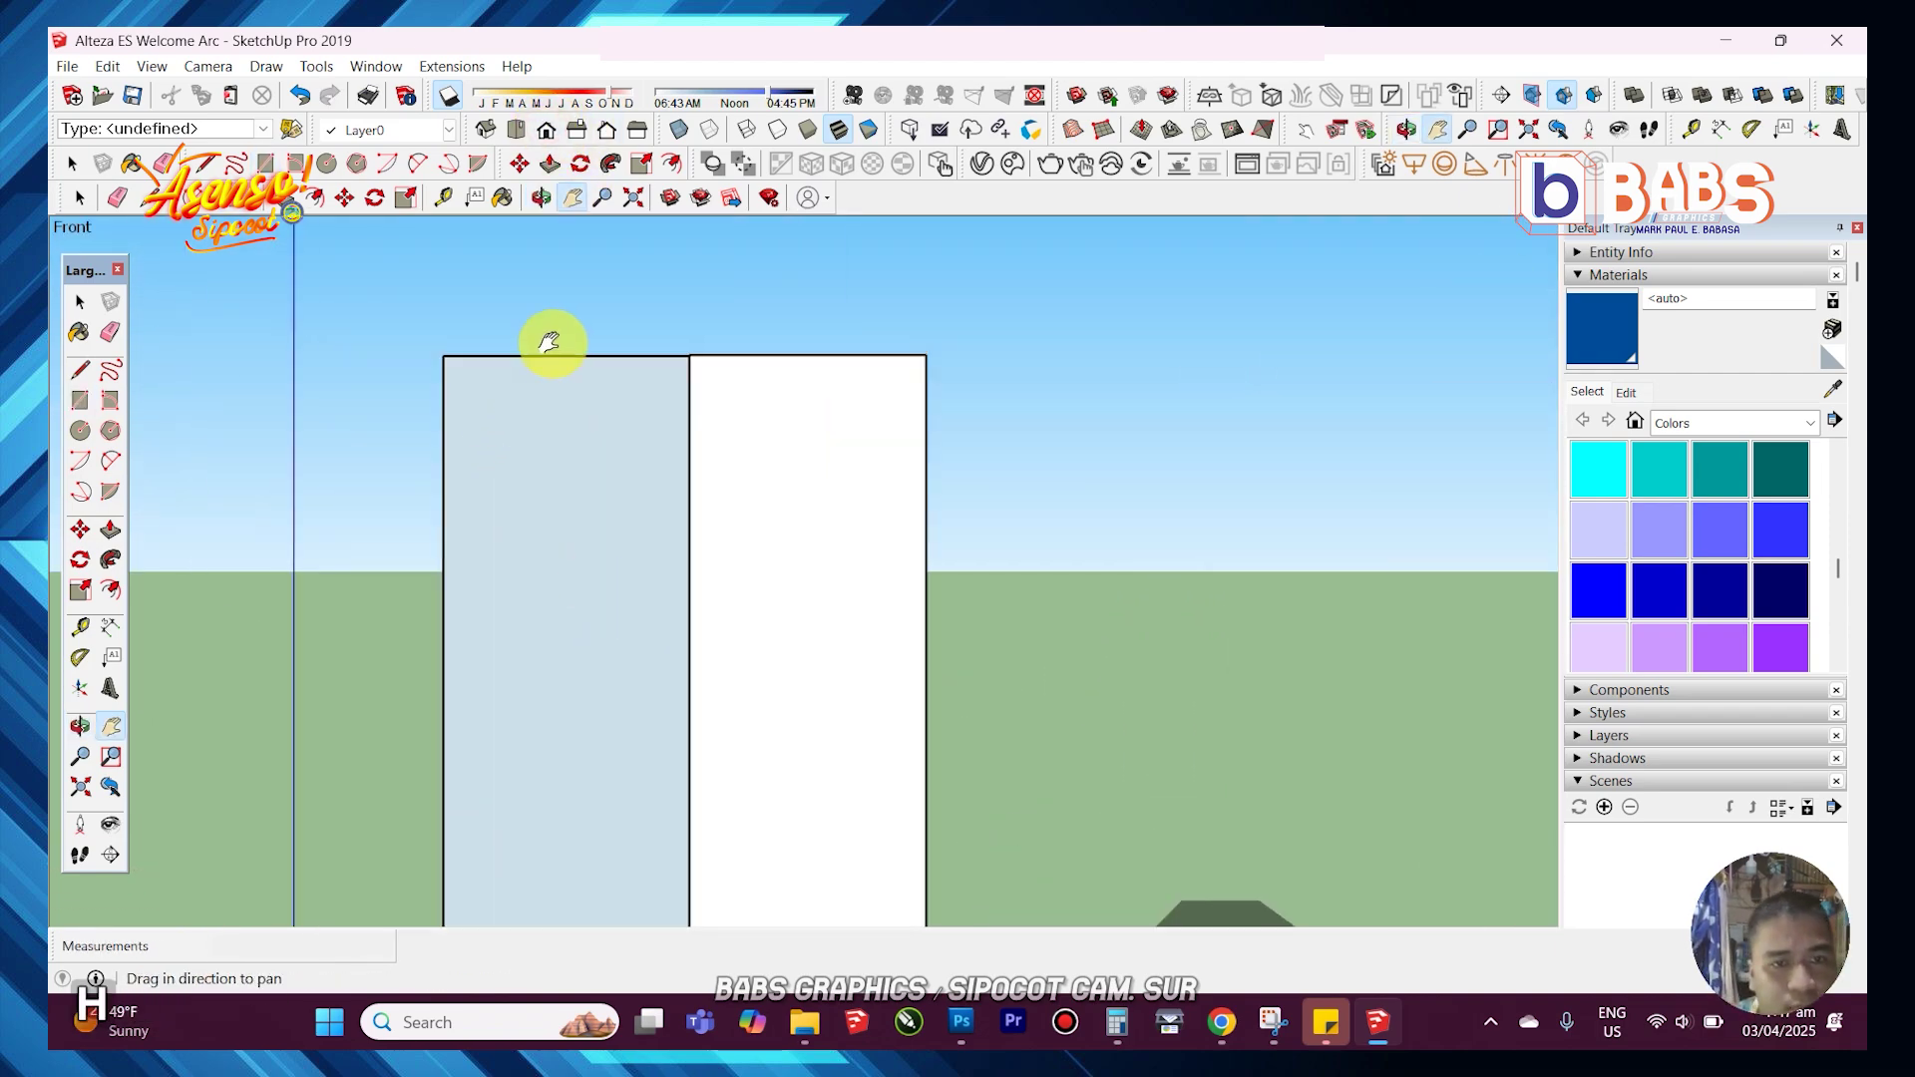
{"action": "scroll", "coordinate": [558, 342], "scroll_direction": "up", "scroll_amount": 6}
{"action": "mouse_move", "coordinate": [902, 423]}
{"action": "left_mouse_down"}
{"action": "mouse_move", "coordinate": [902, 402]}
{"action": "mouse_move", "coordinate": [898, 453]}
{"action": "left_mouse_up"}
{"action": "key", "text": "space"}
{"action": "left_click", "coordinate": [898, 453]}
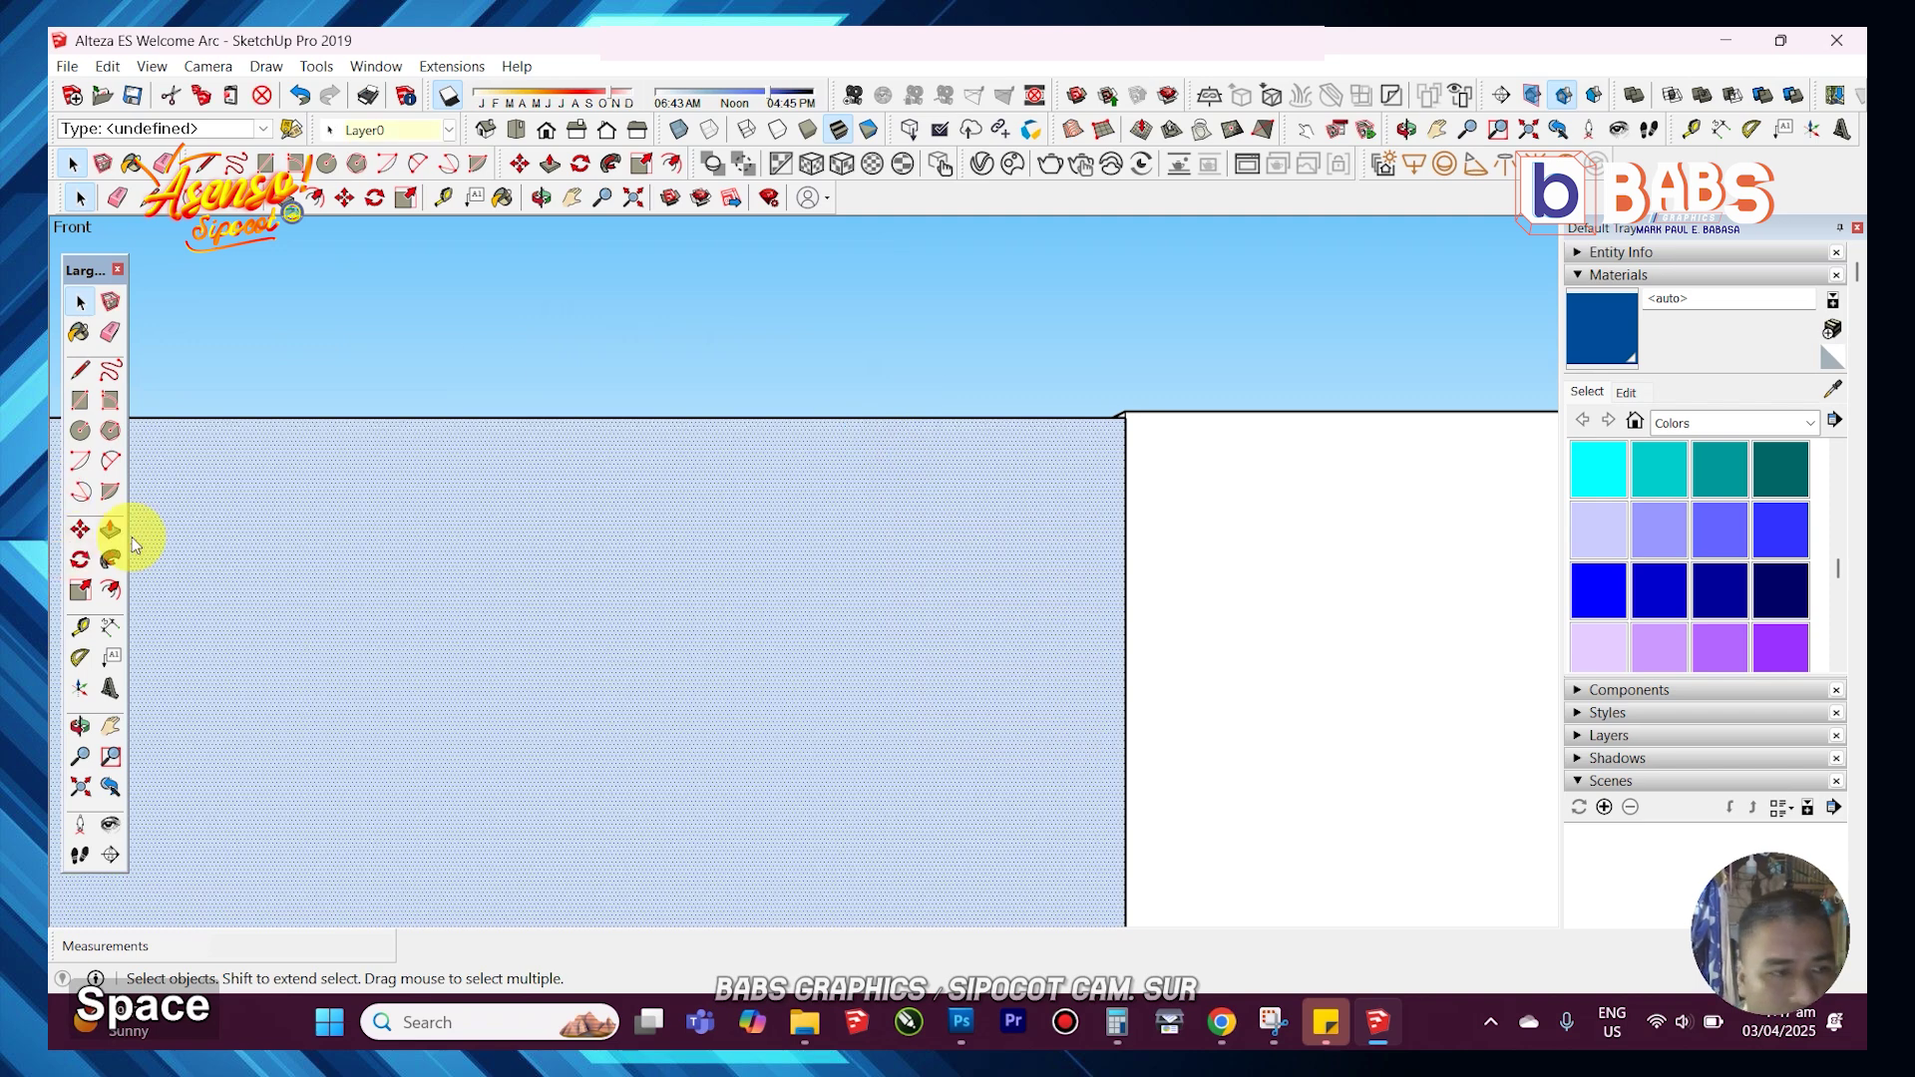
{"action": "left_click", "coordinate": [80, 370]}
{"action": "scroll", "coordinate": [222, 429], "scroll_direction": "down", "scroll_amount": 3}
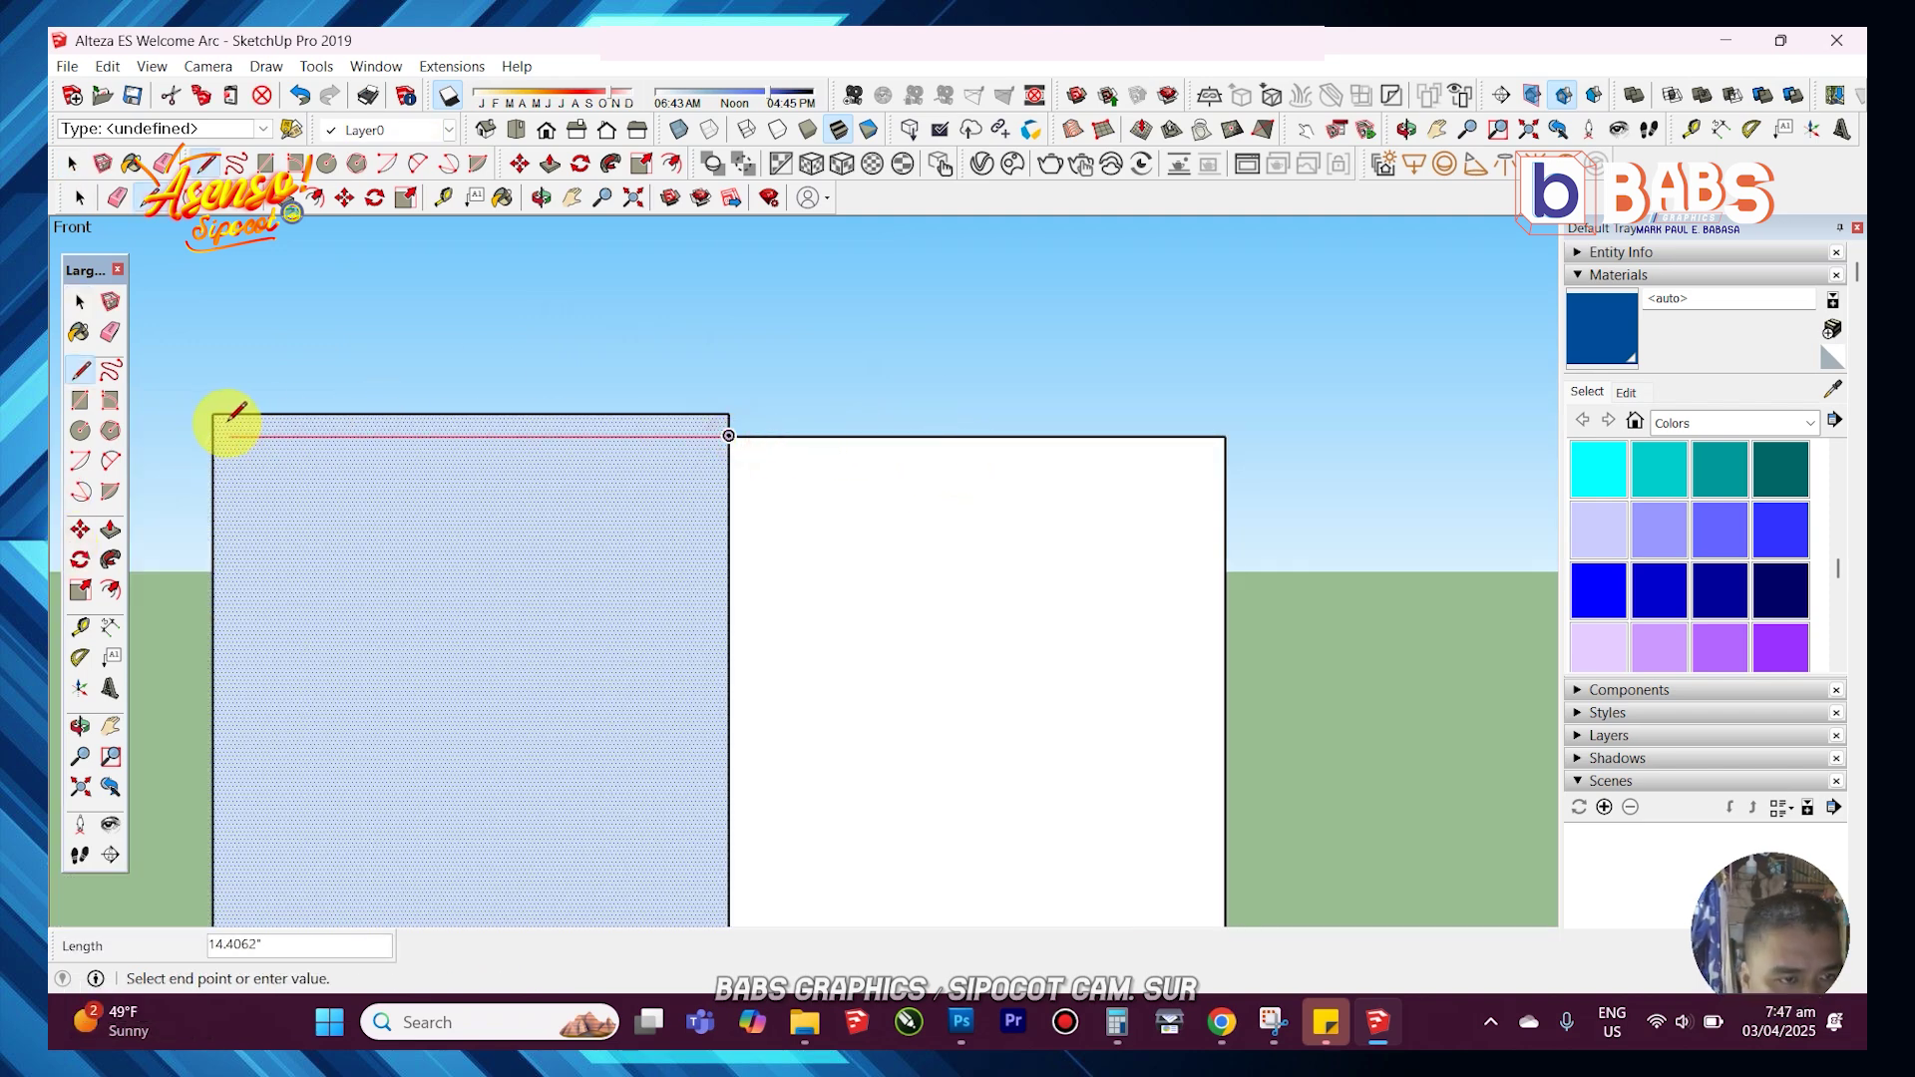
{"action": "left_click", "coordinate": [213, 415]}
- Delete the narrow sliver of the rectangle above the line and erase its two leftover side edges
{"action": "key", "text": "space"}
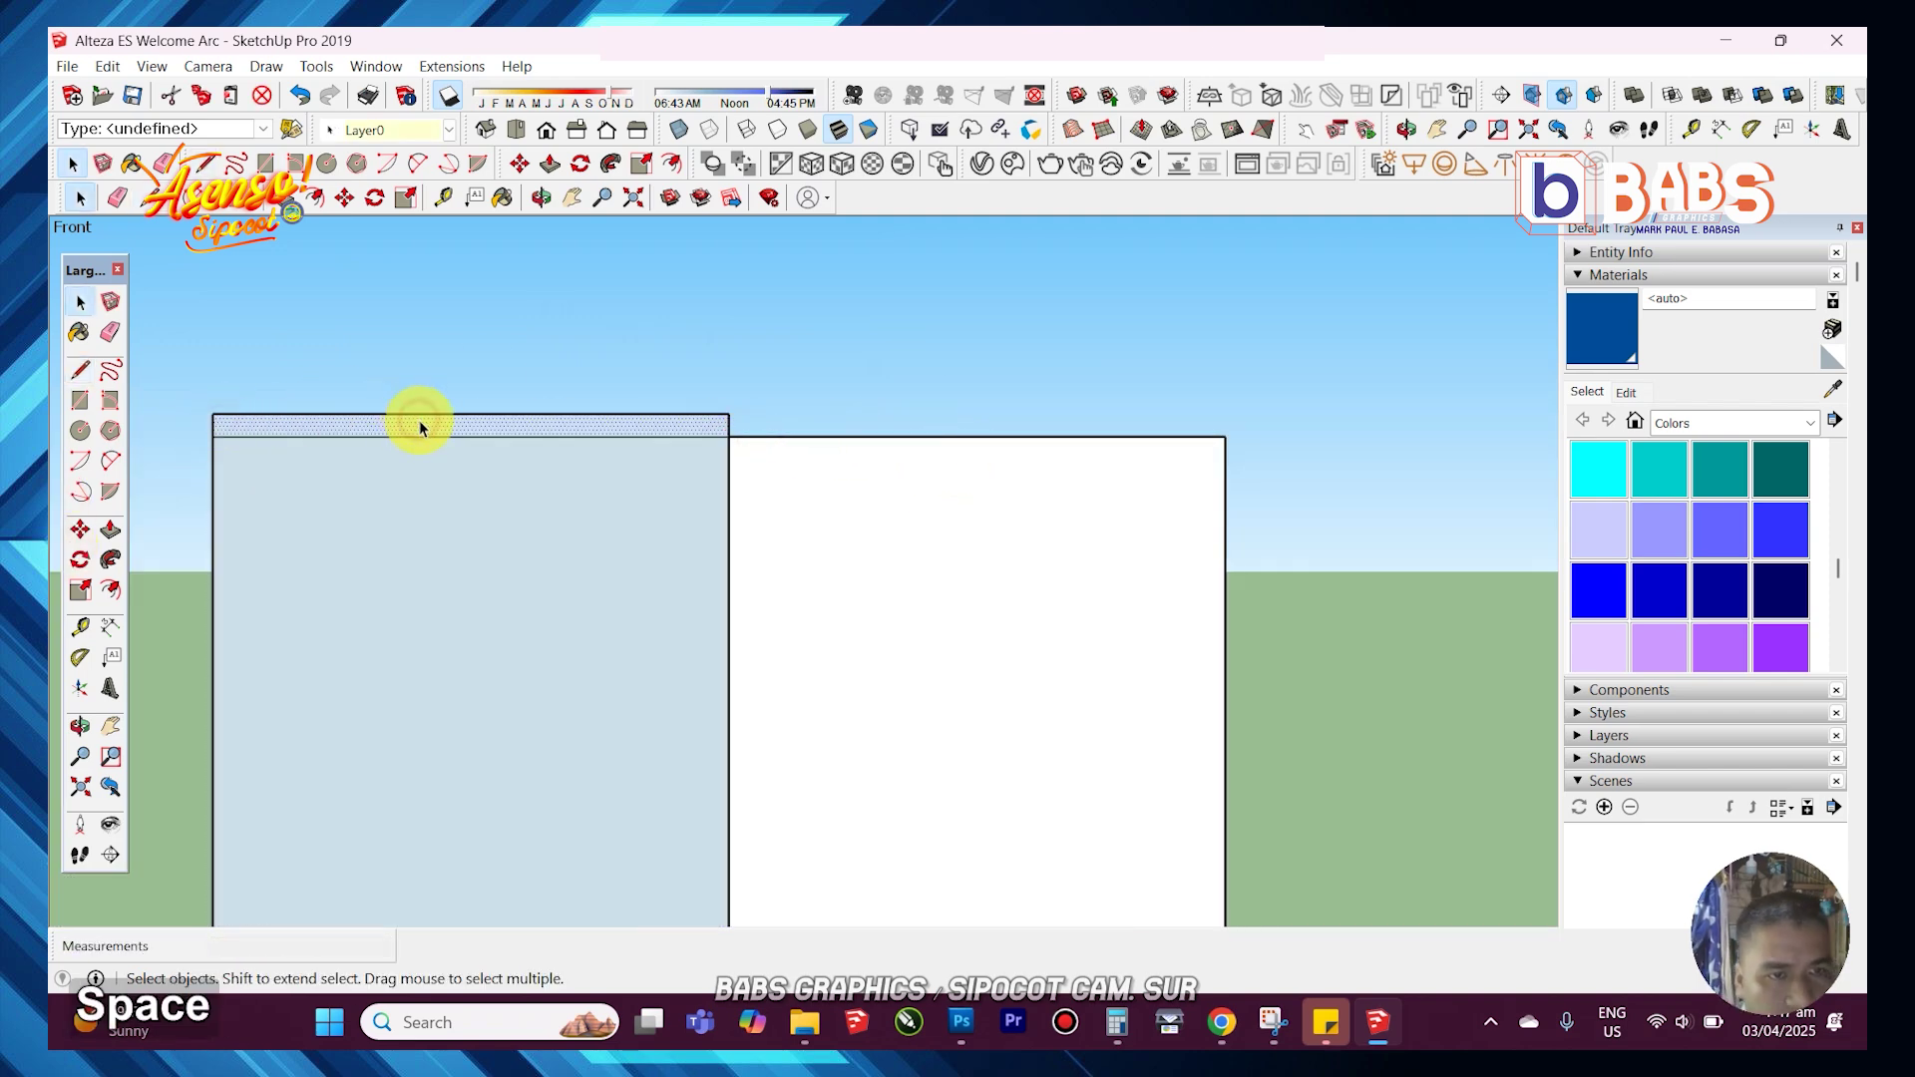
{"action": "key", "text": "e"}
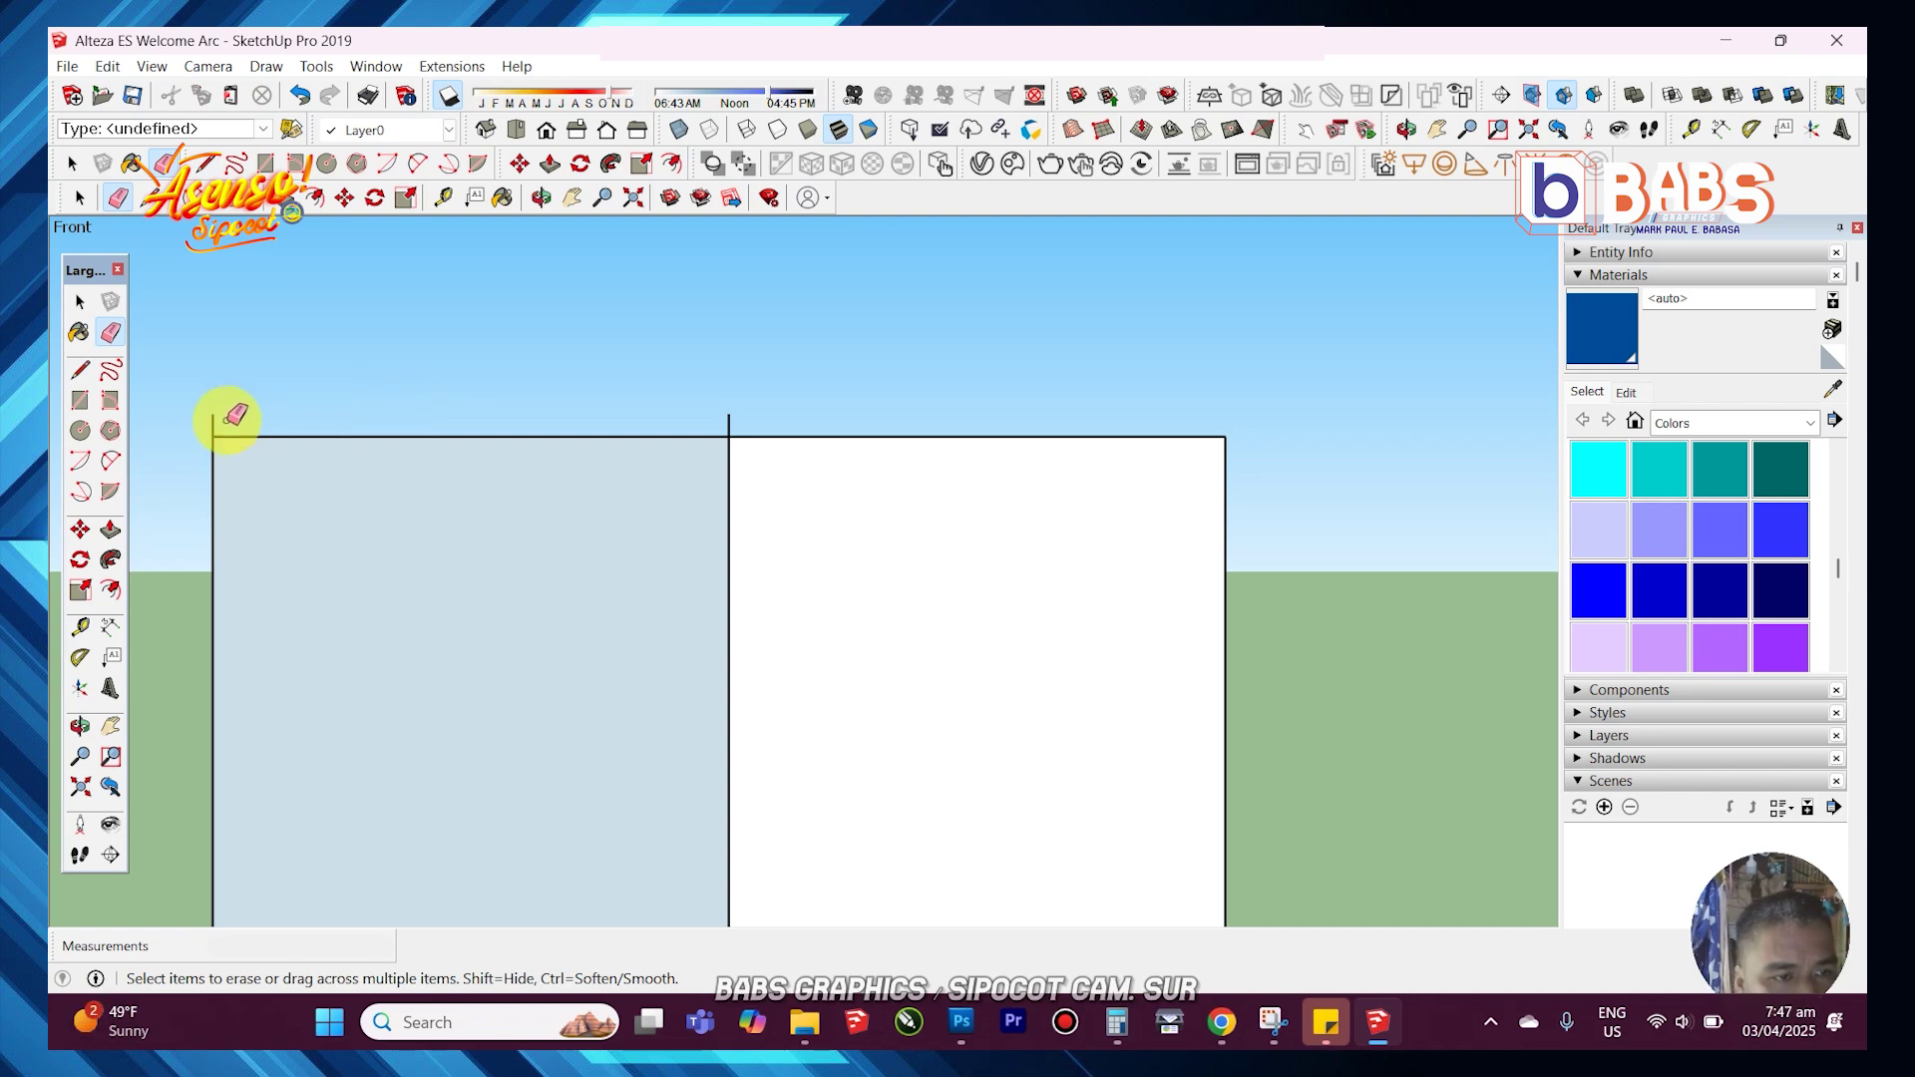
{"action": "left_click", "coordinate": [214, 423]}
{"action": "left_click", "coordinate": [729, 423]}
{"action": "scroll", "coordinate": [738, 417], "scroll_direction": "down", "scroll_amount": 3}
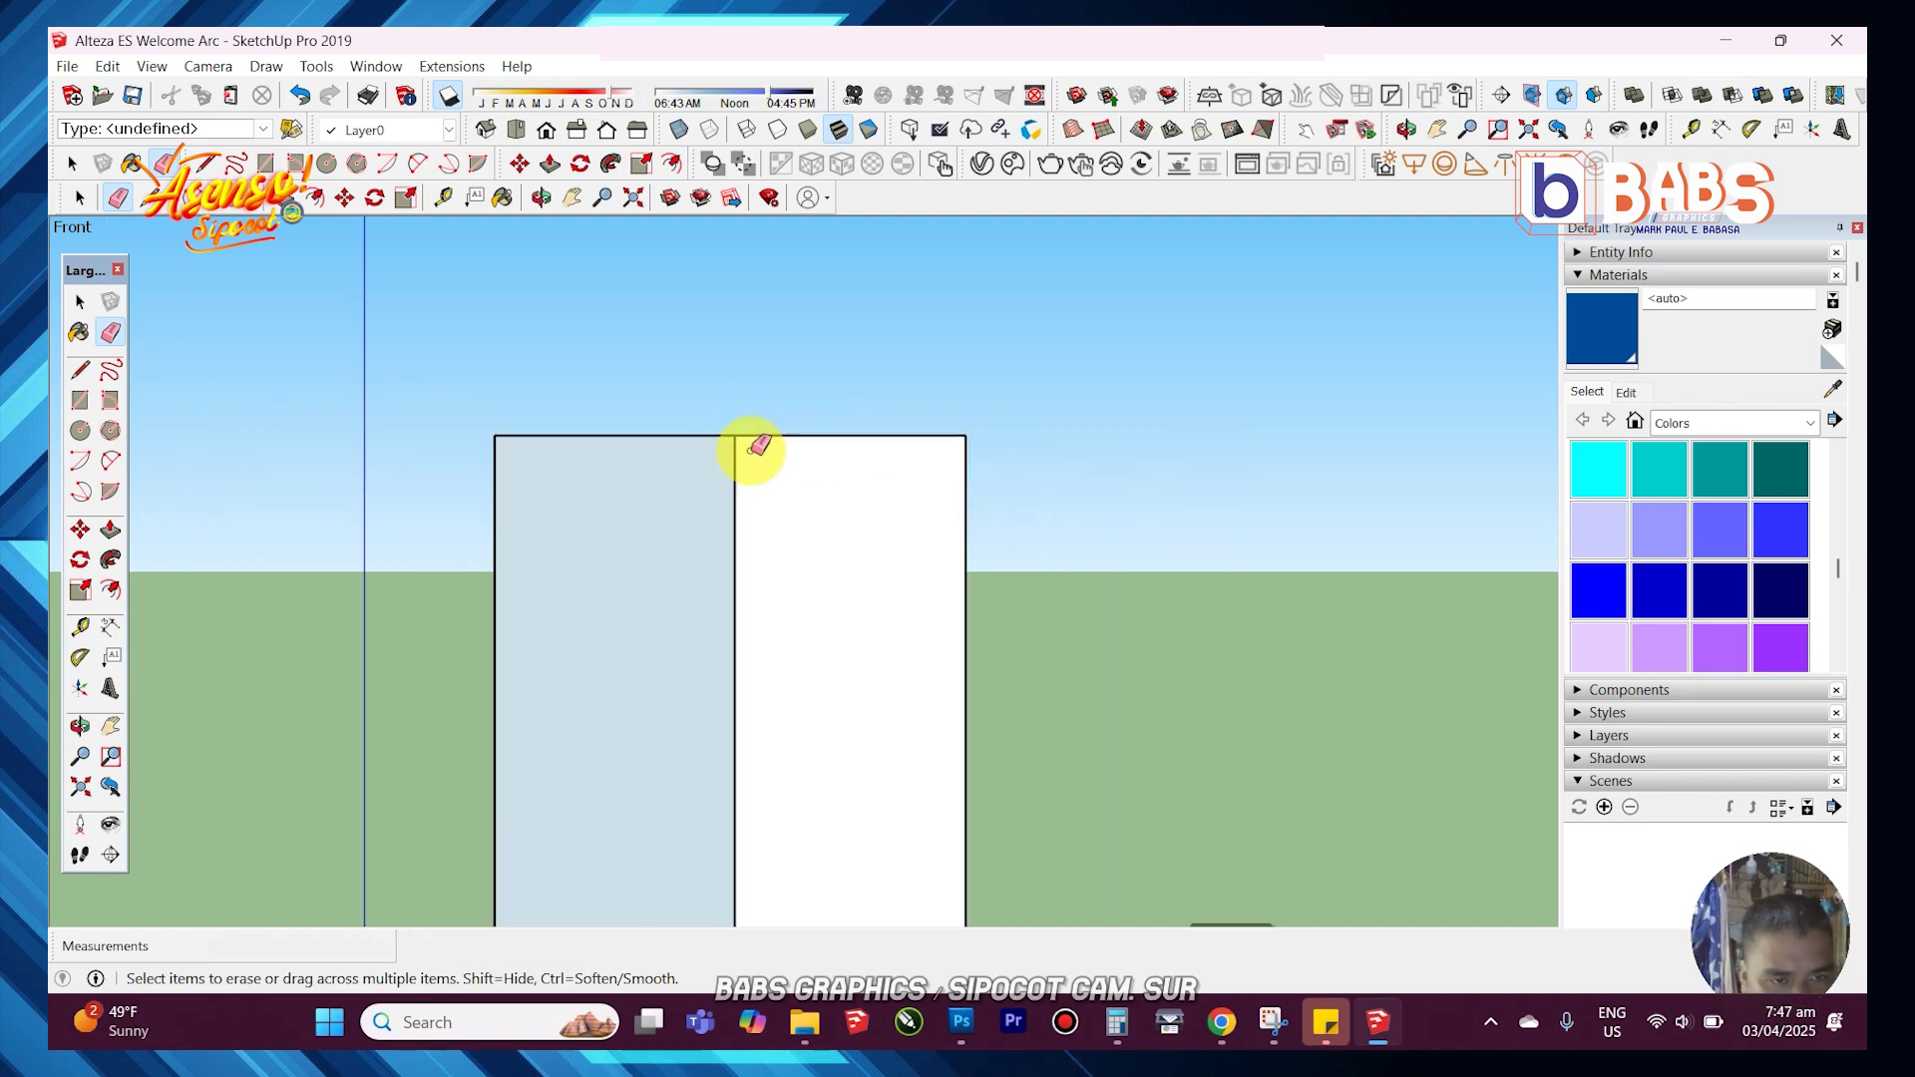
- Reverse the orientation of the rectangle's face beside the column
{"action": "key", "text": "space"}
{"action": "scroll", "coordinate": [655, 415], "scroll_direction": "down", "scroll_amount": 2}
{"action": "key", "text": "h"}
{"action": "left_click_drag", "start_coordinate": [642, 649], "coordinate": [727, 500]}
{"action": "scroll", "coordinate": [714, 489], "scroll_direction": "down", "scroll_amount": 2}
{"action": "key", "text": "space"}
{"action": "right_click", "coordinate": [731, 518]}
{"action": "left_click", "coordinate": [811, 718]}
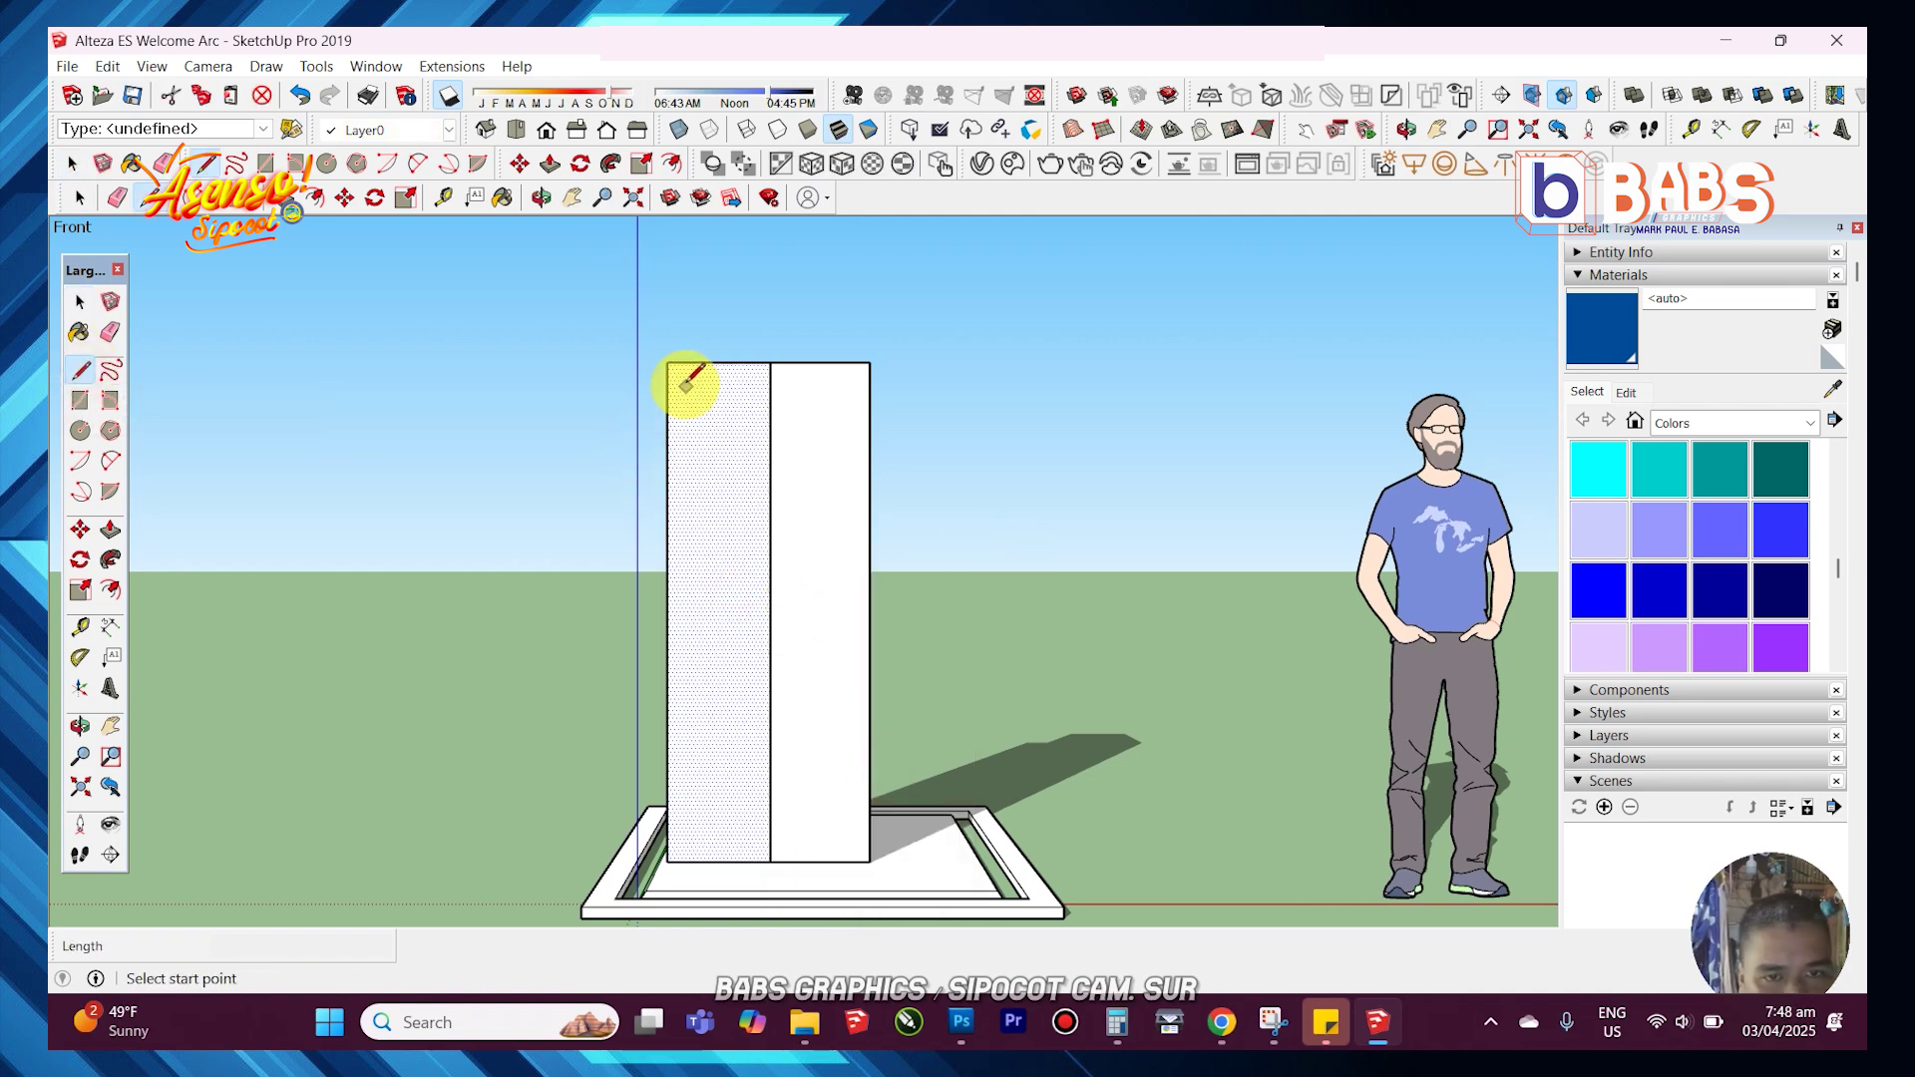
- Draw a diagonal from the rectangle's top outer corner to its bottom inner corner and erase the lower outer triangle
{"action": "left_click", "coordinate": [768, 860]}
{"action": "scroll", "coordinate": [735, 578], "scroll_direction": "down", "scroll_amount": 3}
{"action": "scroll", "coordinate": [746, 582], "scroll_direction": "up", "scroll_amount": 3}
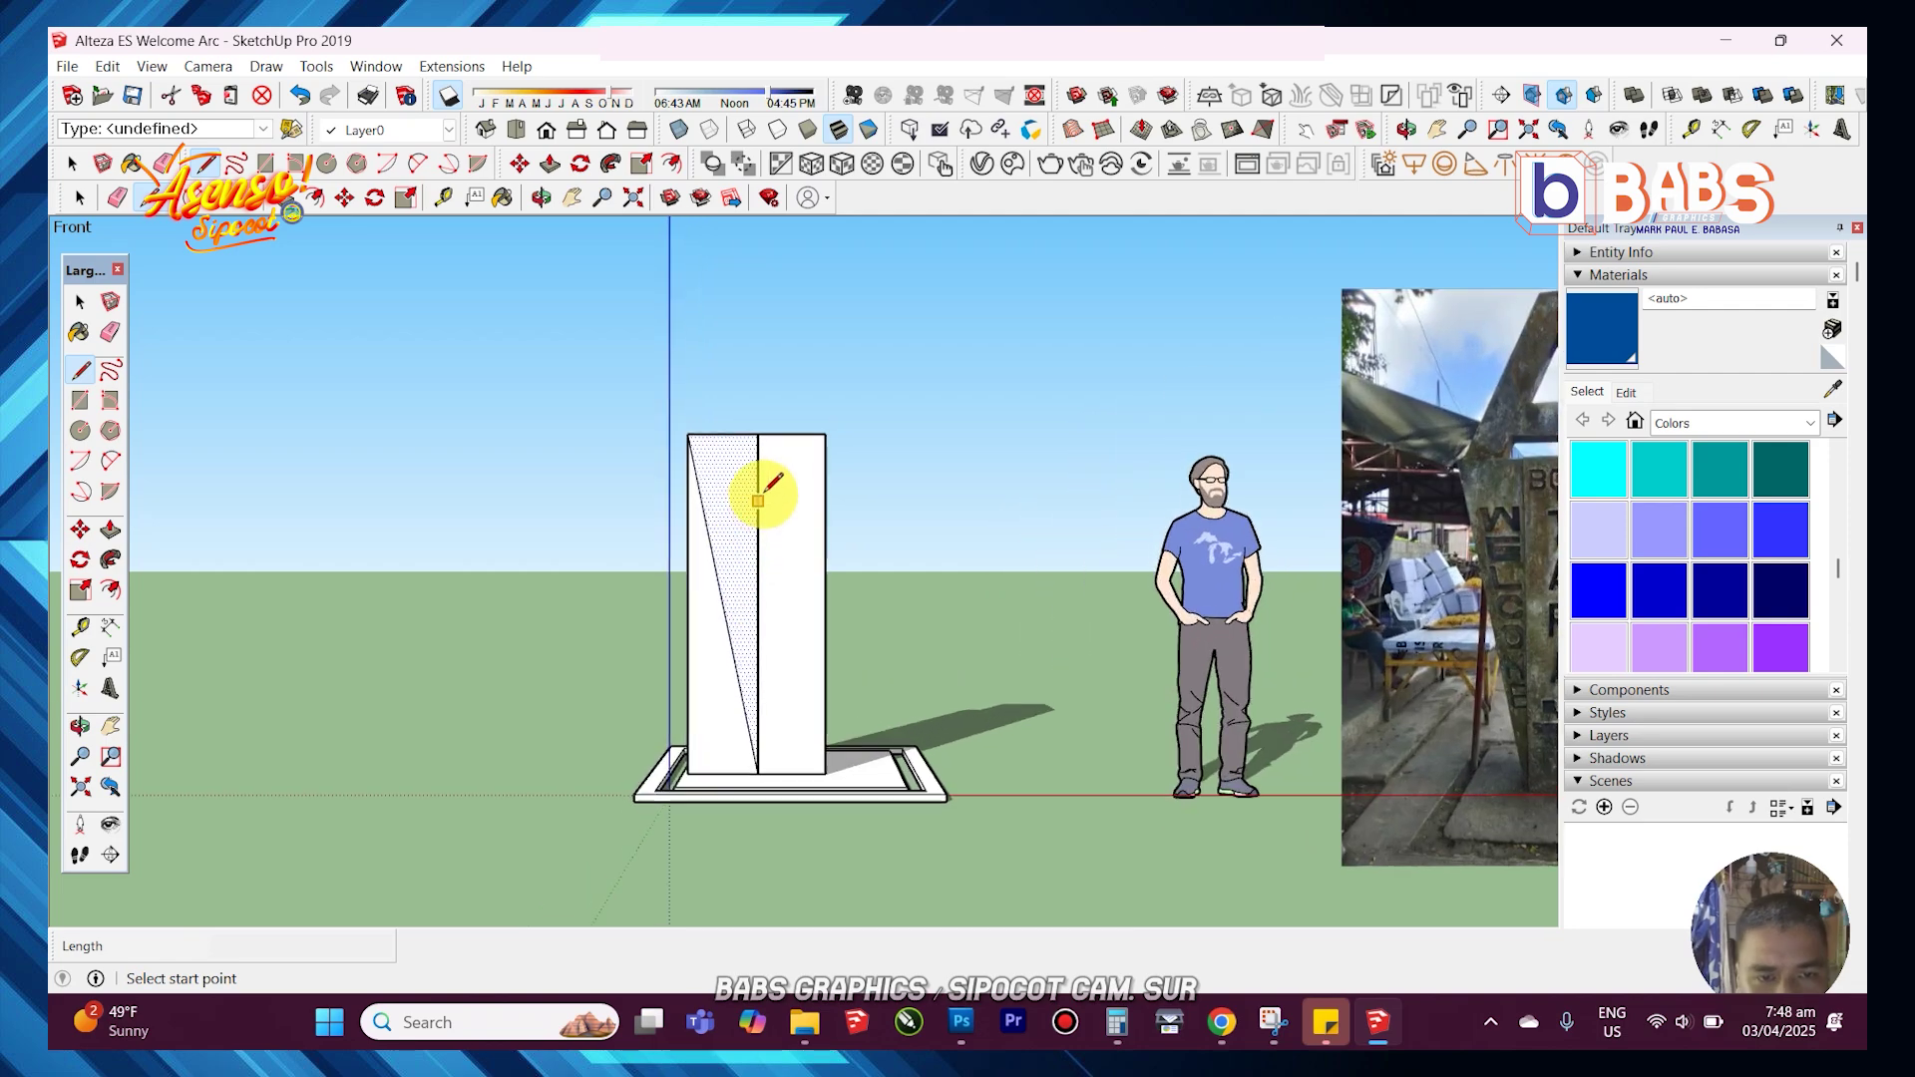
{"action": "key", "text": "space"}
{"action": "scroll", "coordinate": [727, 726], "scroll_direction": "up", "scroll_amount": 2}
{"action": "key", "text": "e"}
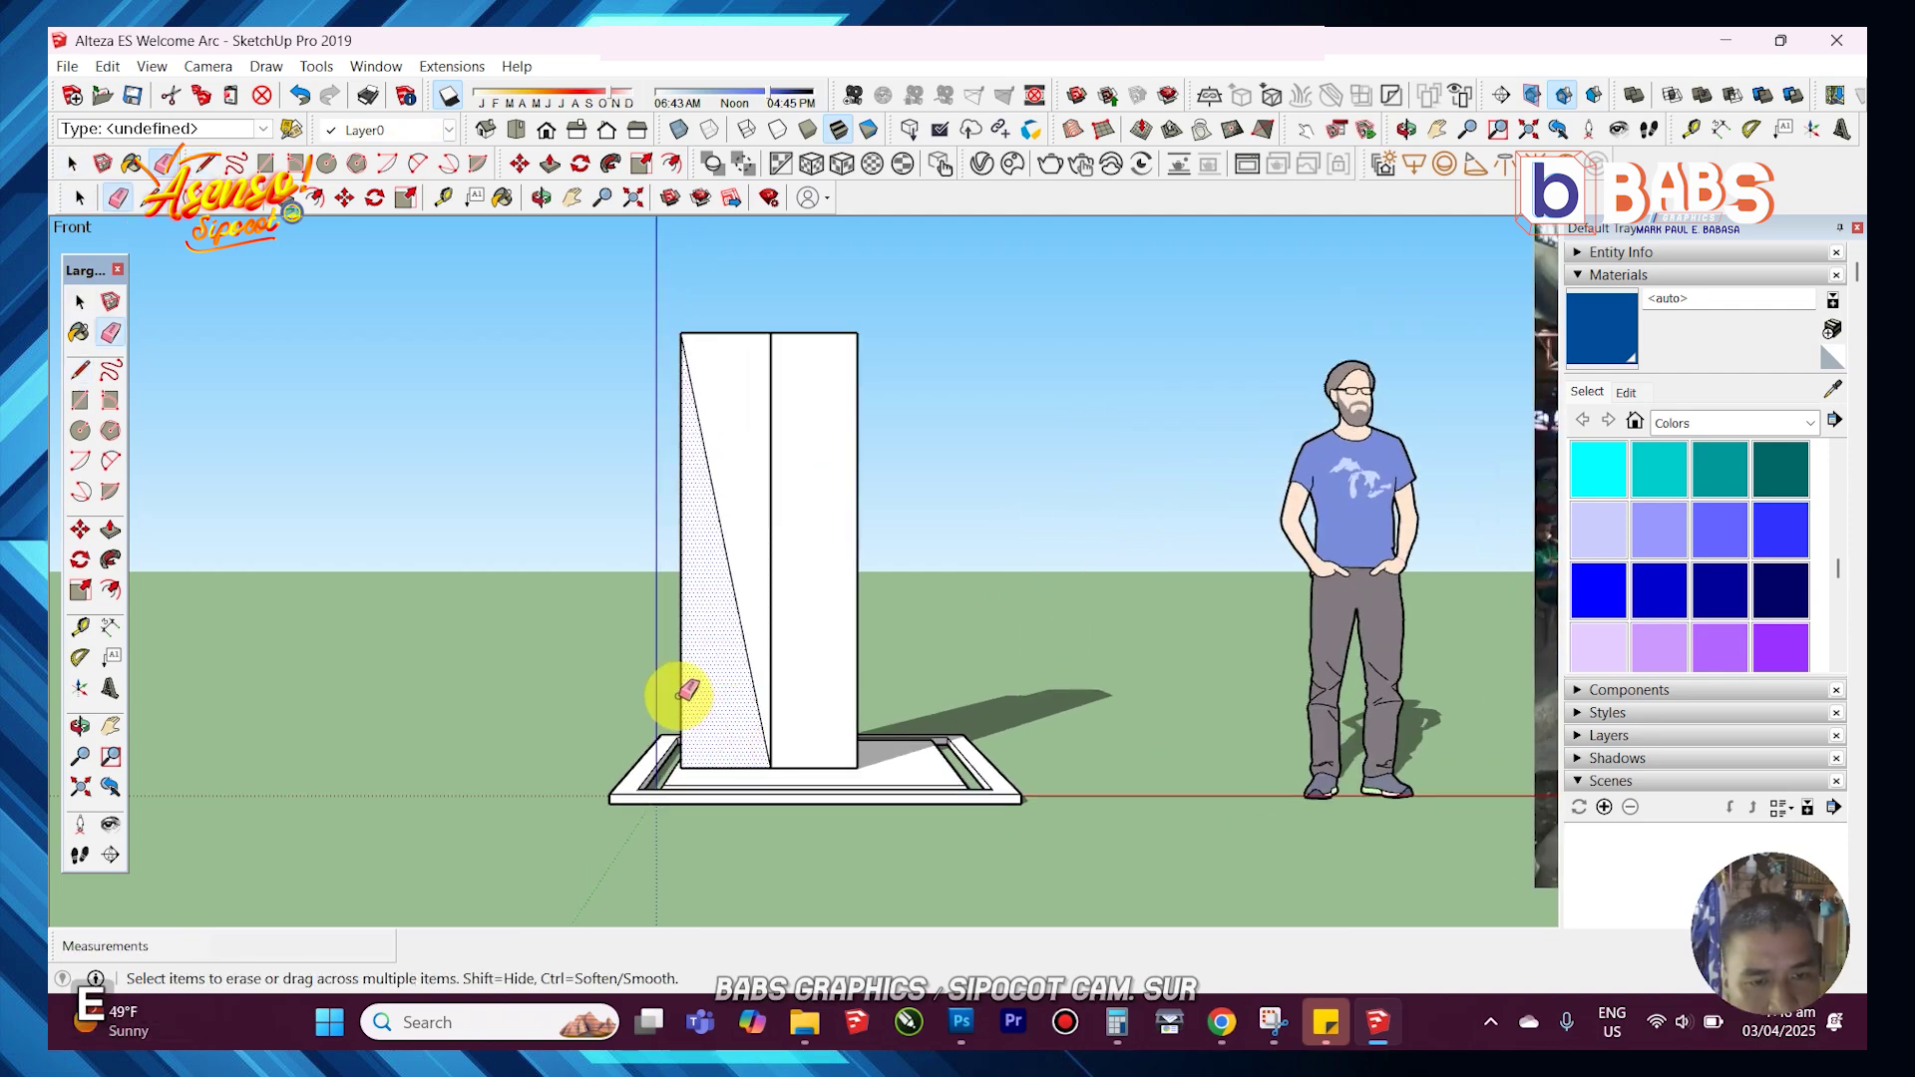
{"action": "left_click", "coordinate": [683, 733]}
- Push/Pull the triangular face about 15.6 inches back along the column's side to form a wedge
{"action": "middle_click_drag", "start_coordinate": [706, 436], "coordinate": [870, 499]}
{"action": "key", "text": "p"}
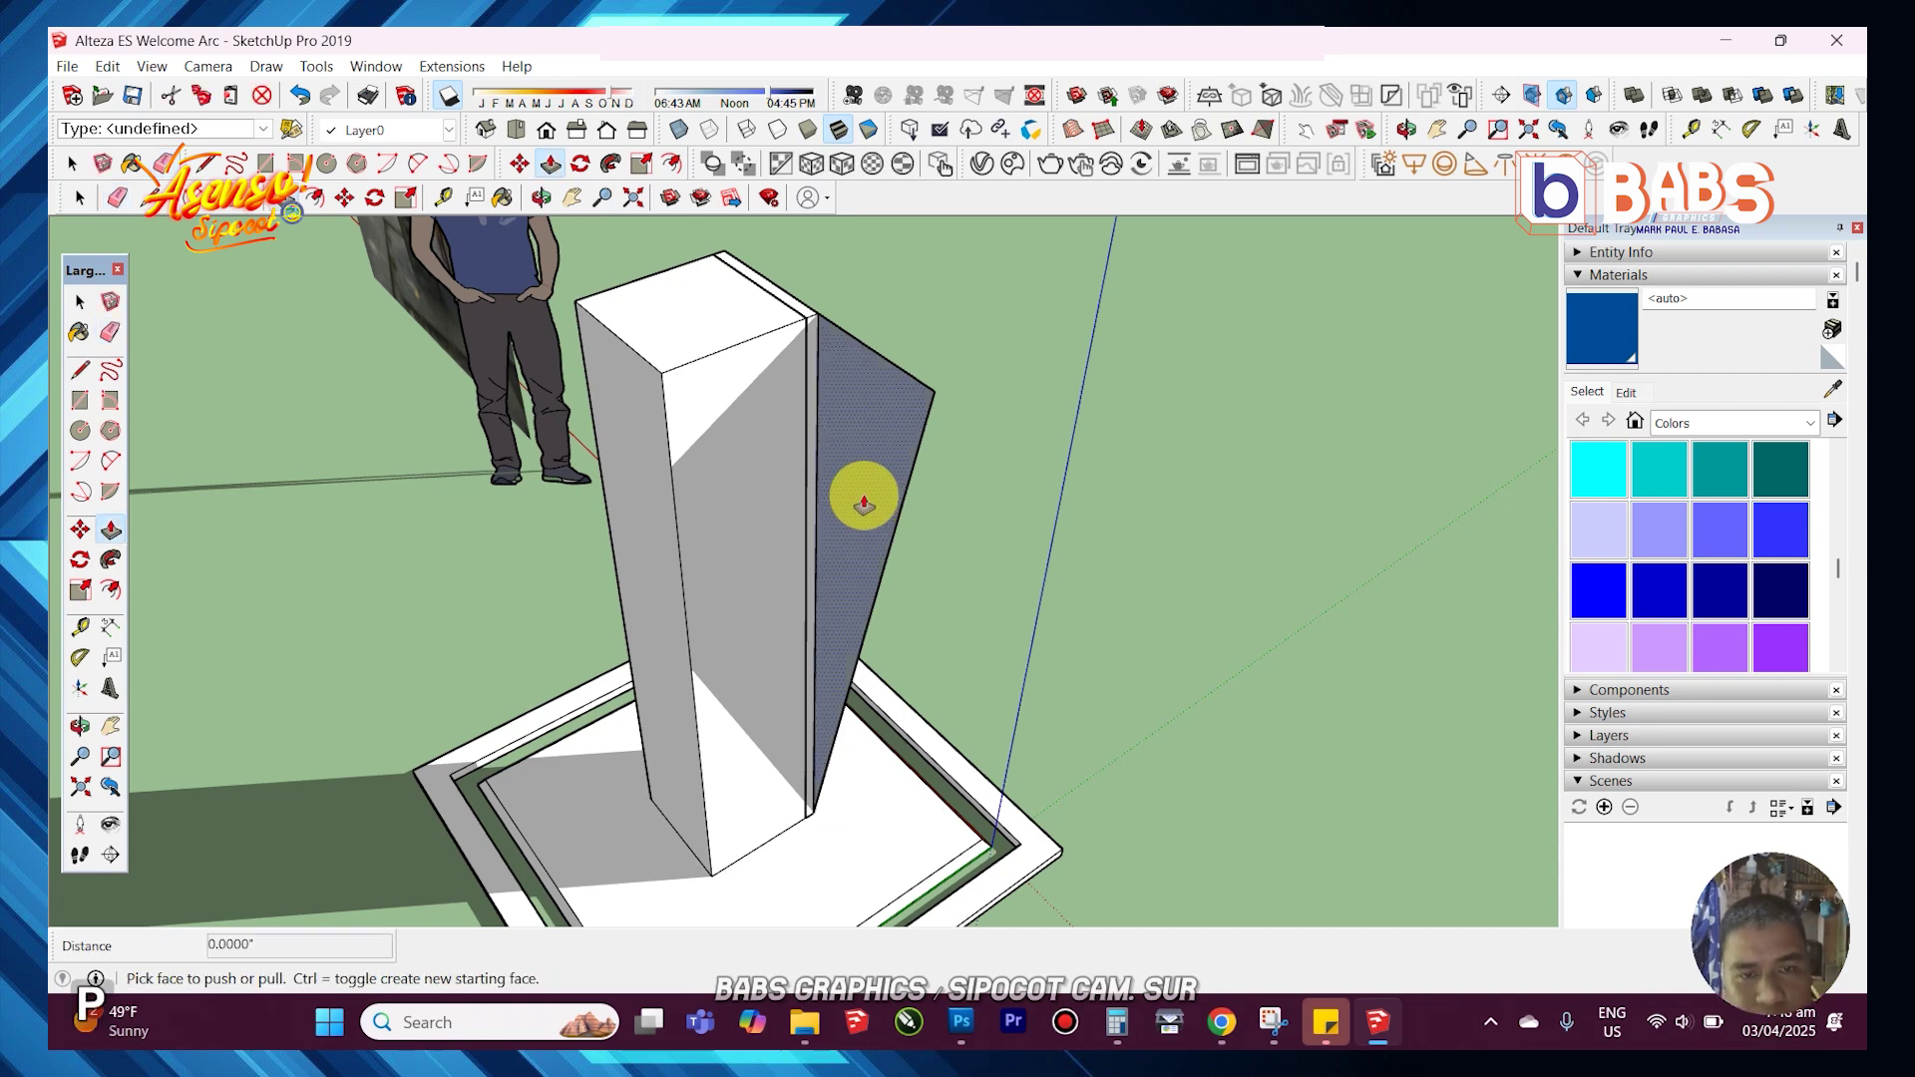
{"action": "left_click", "coordinate": [864, 494]}
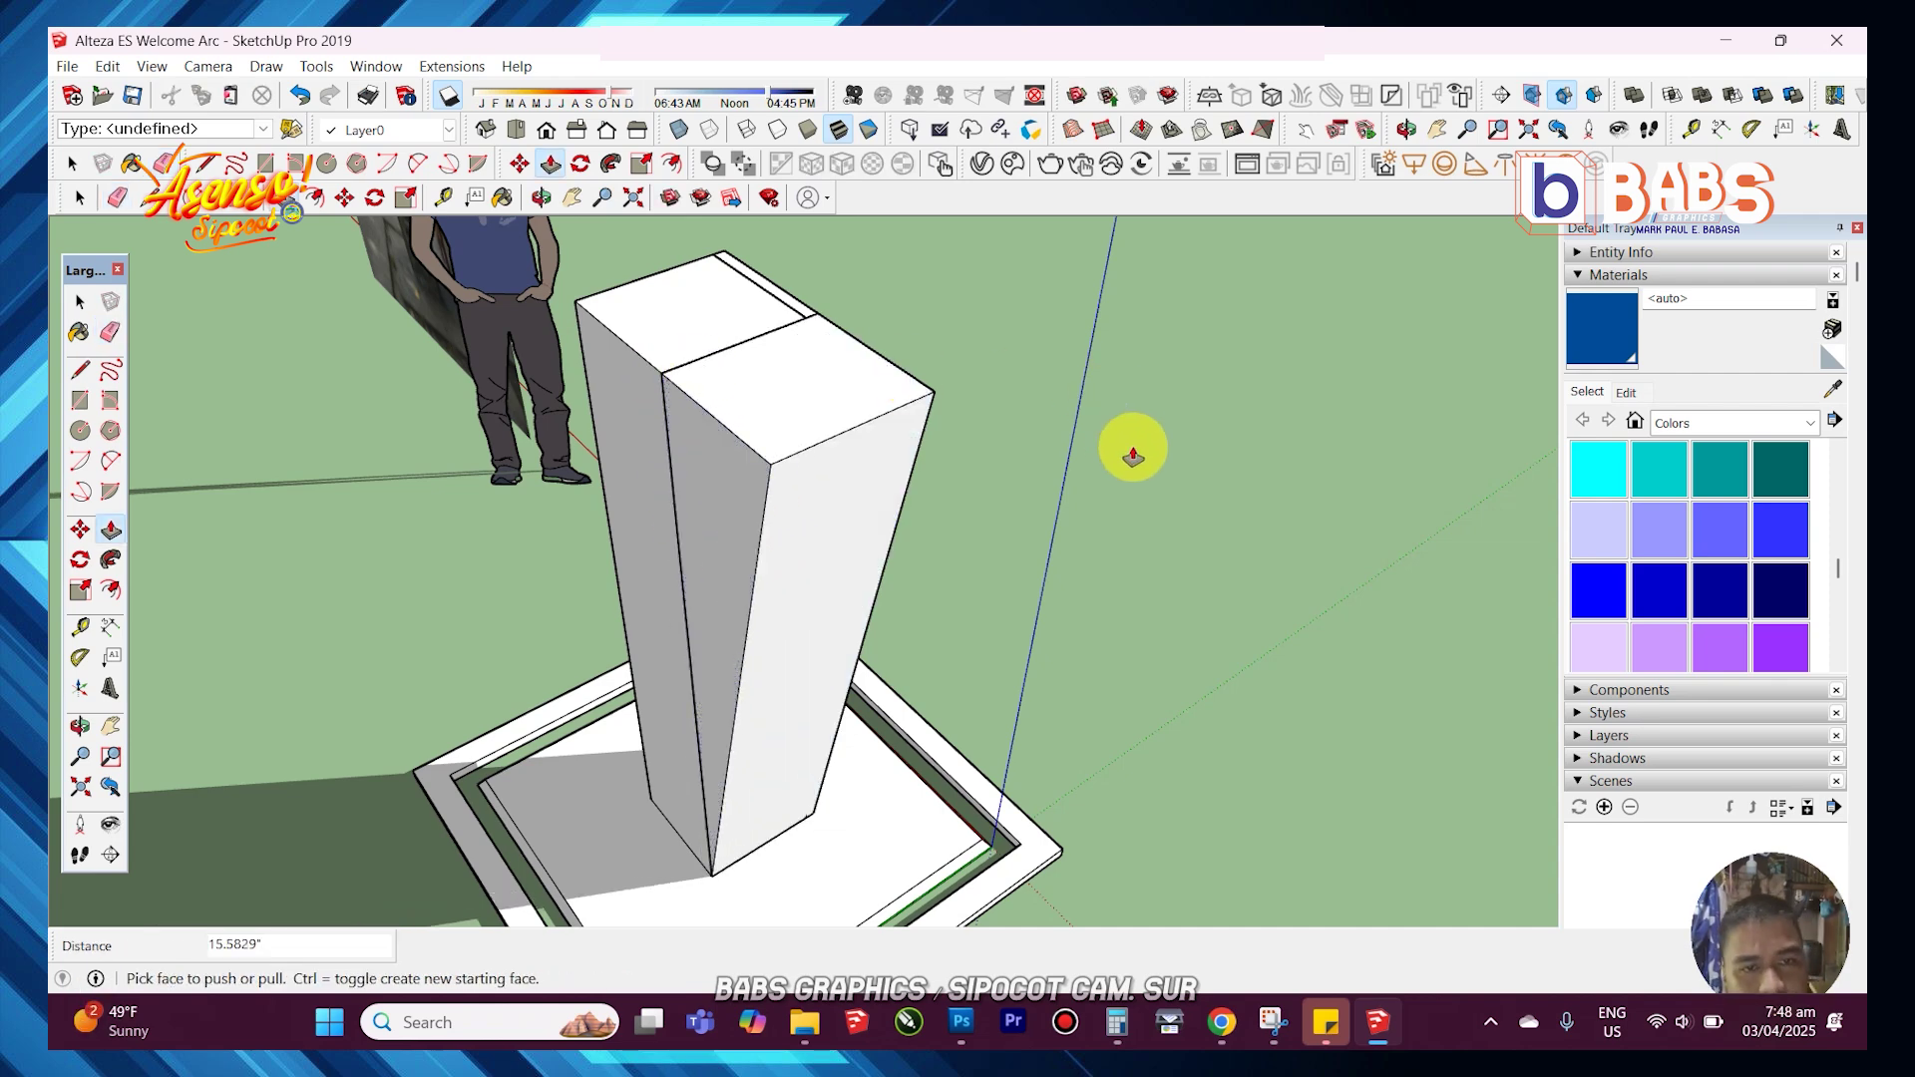
{"action": "key", "text": "space"}
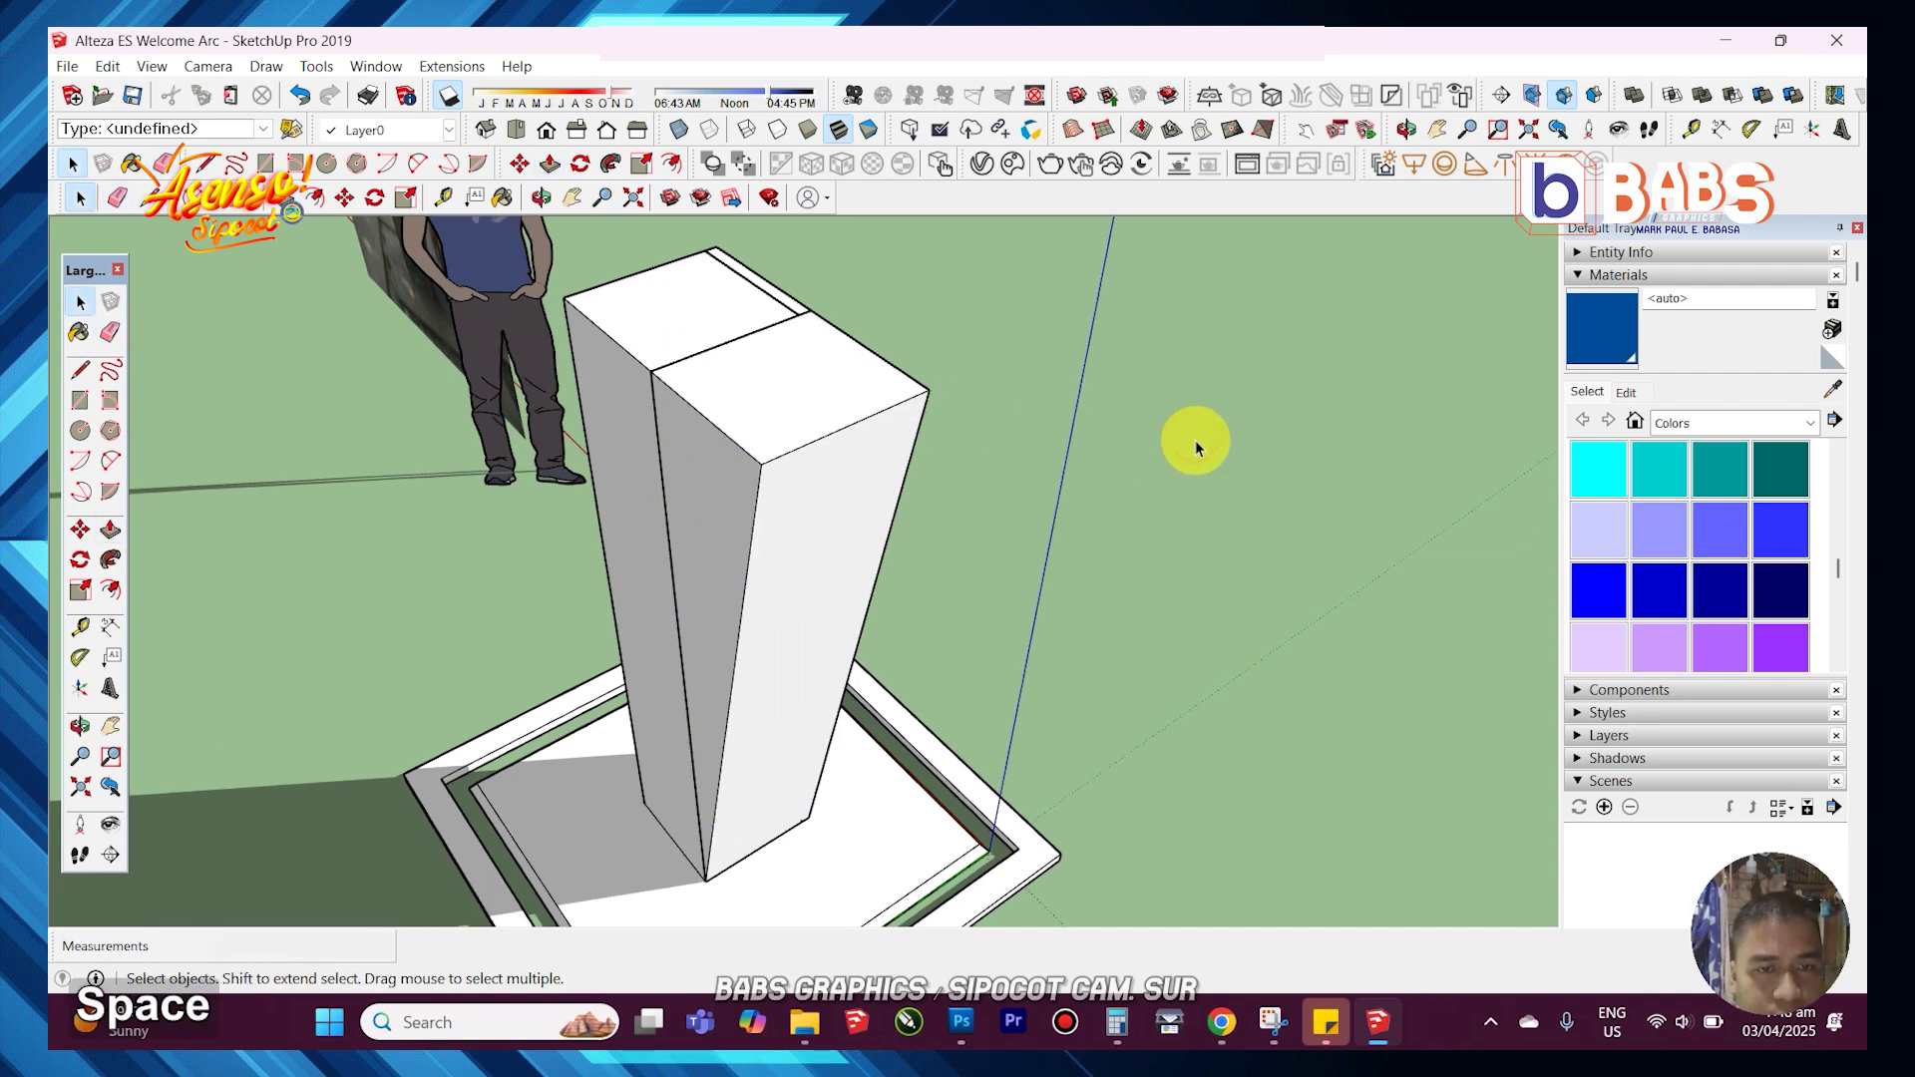
- Select all the connected geometry of the wedge and make it a group
{"action": "middle_click_drag", "start_coordinate": [1192, 436], "coordinate": [599, 315]}
{"action": "triple_click", "coordinate": [598, 310]}
{"action": "right_click", "coordinate": [598, 309]}
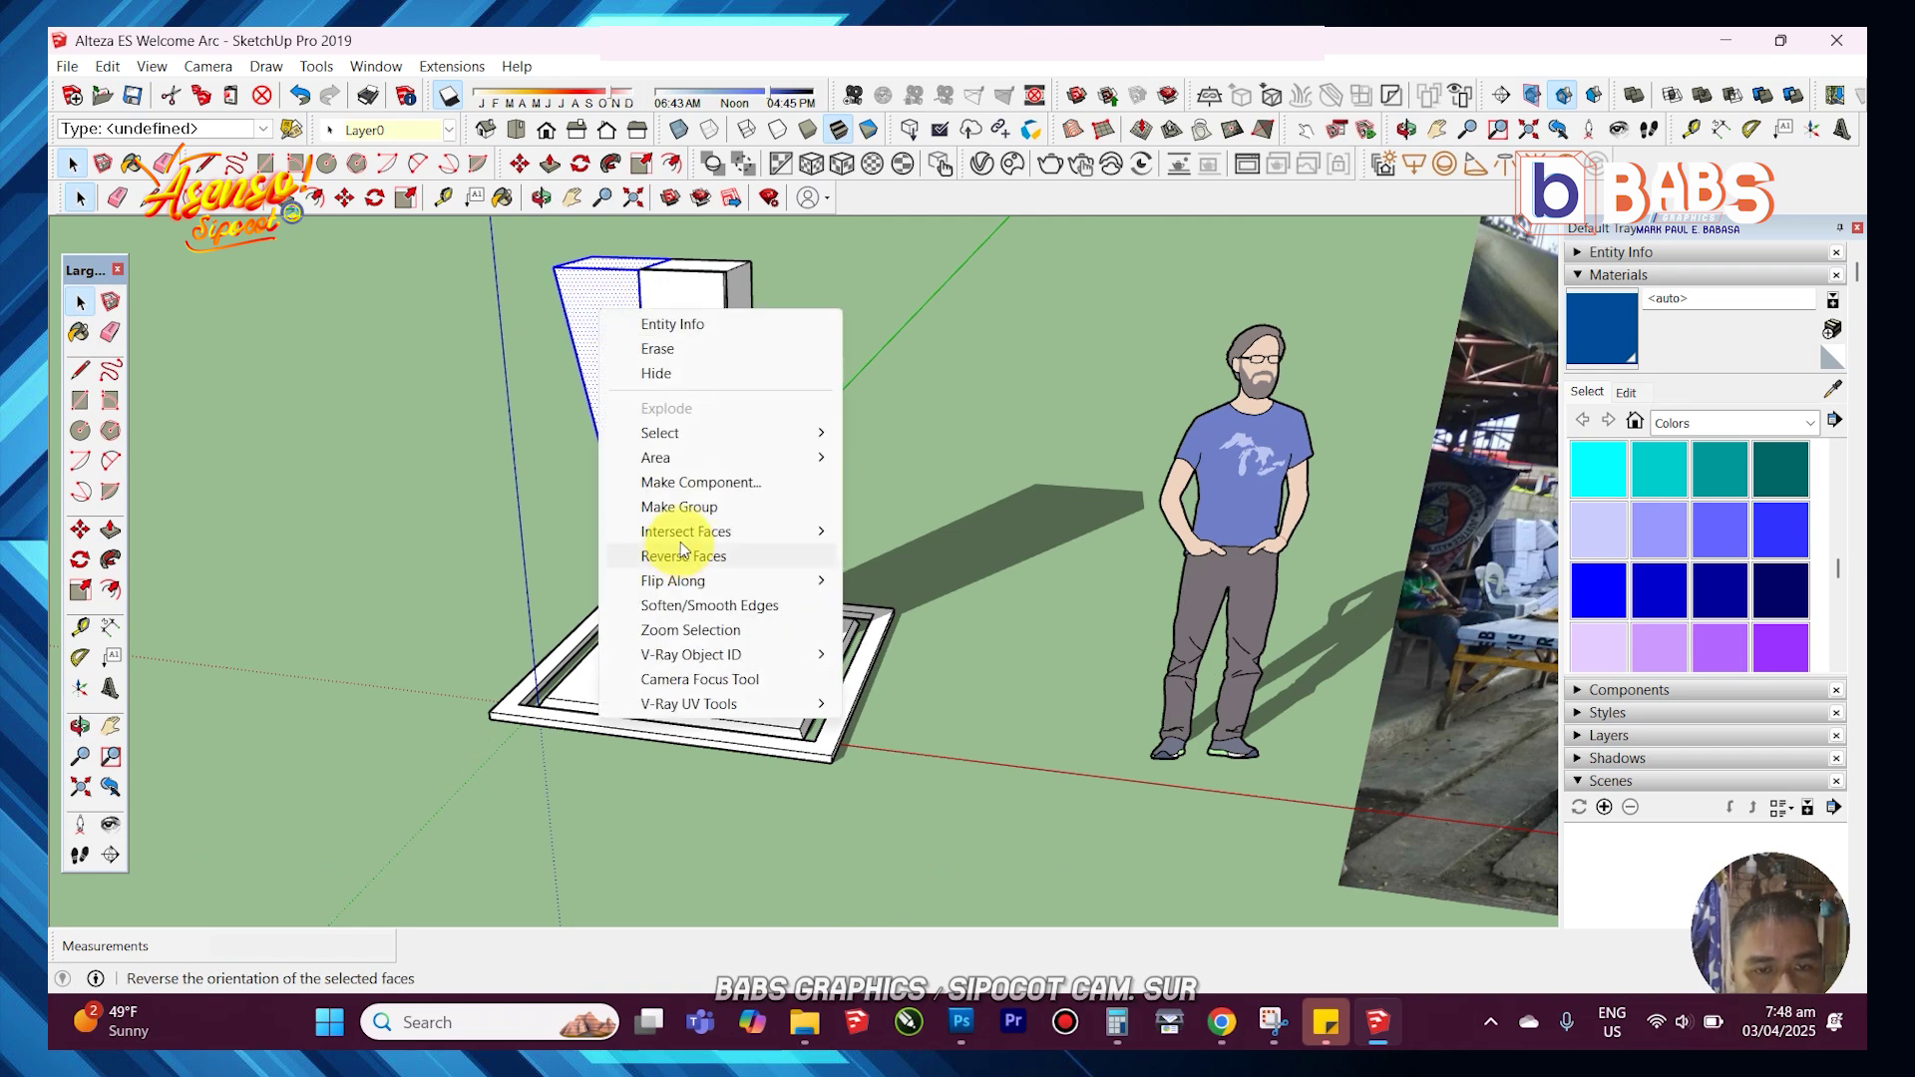
{"action": "left_click", "coordinate": [689, 507]}
- Copy the wedge group along the red axis by about 15.9 inches to the column's opposite side
{"action": "scroll", "coordinate": [655, 666], "scroll_direction": "up", "scroll_amount": 2}
{"action": "scroll", "coordinate": [656, 666], "scroll_direction": "down", "scroll_amount": 1}
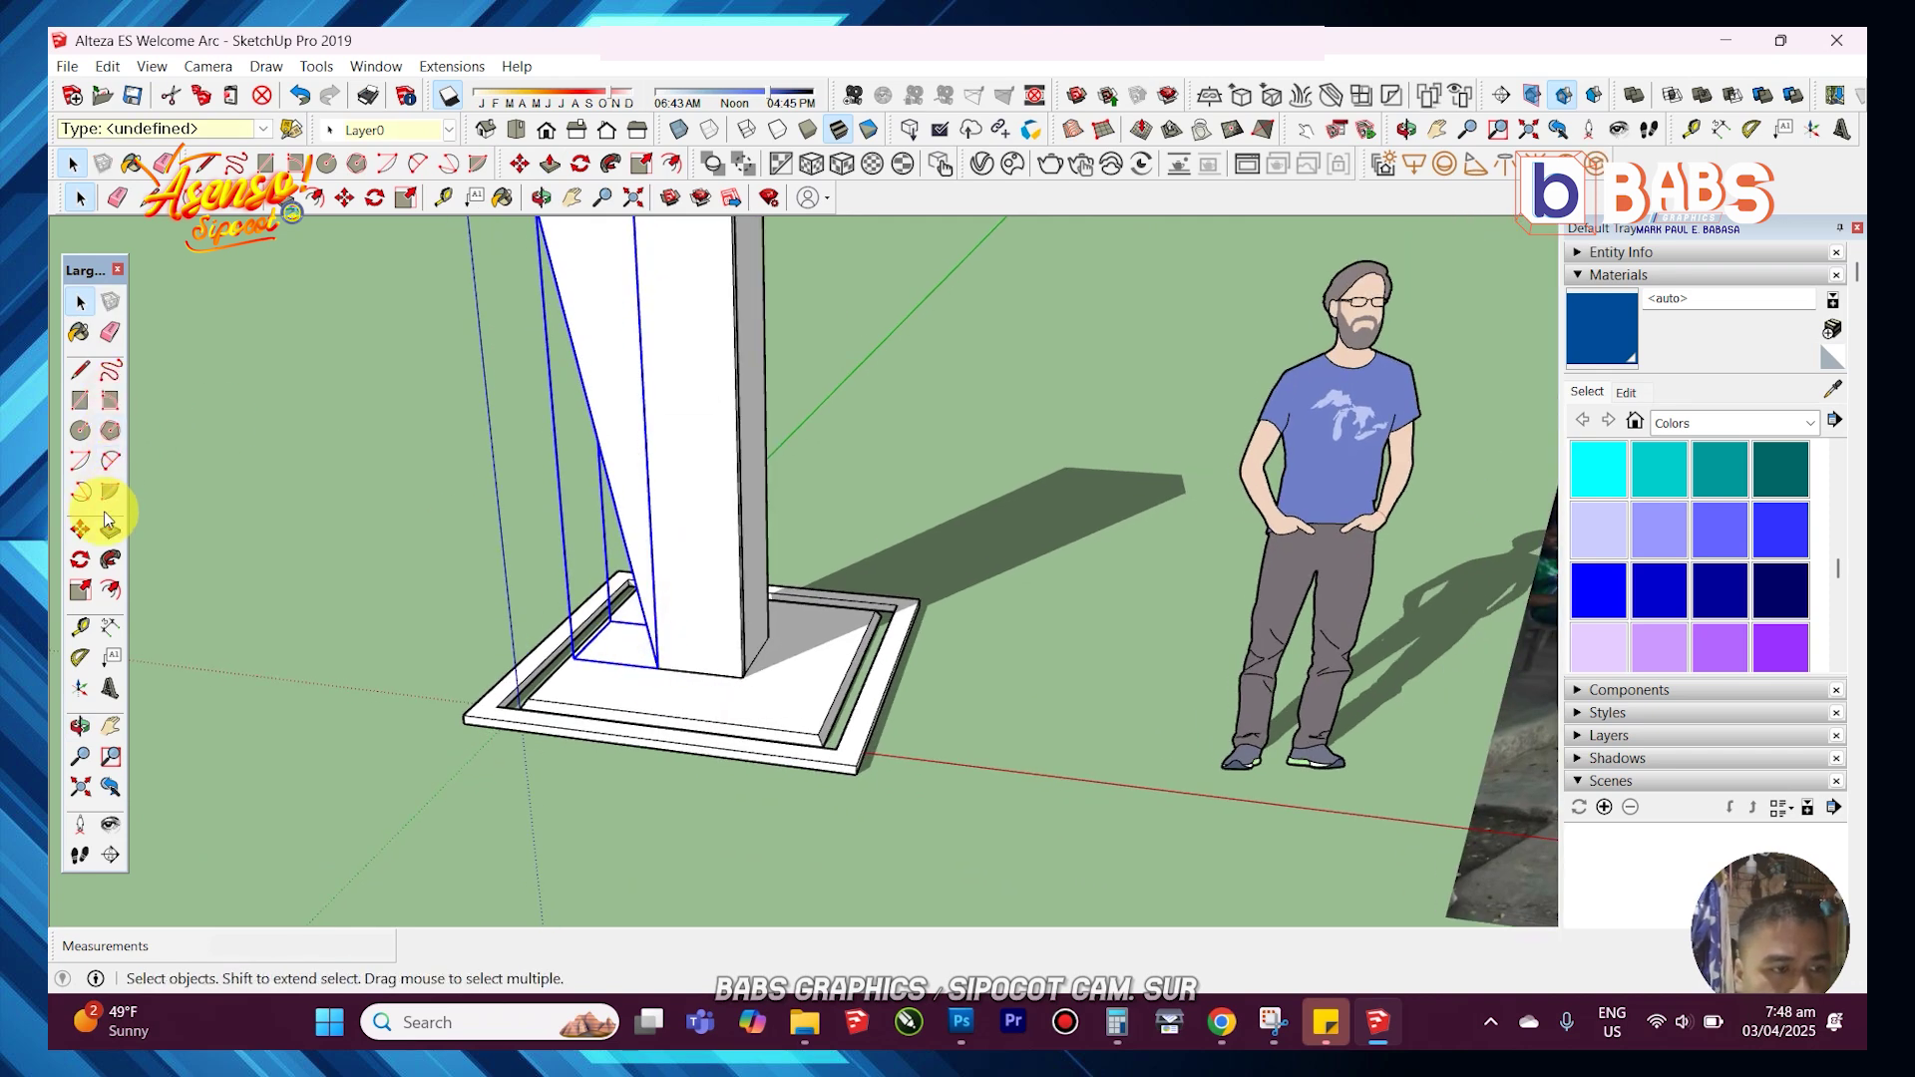
{"action": "left_click", "coordinate": [81, 537]}
{"action": "left_click", "coordinate": [658, 667]}
{"action": "key", "text": "ctrl"}
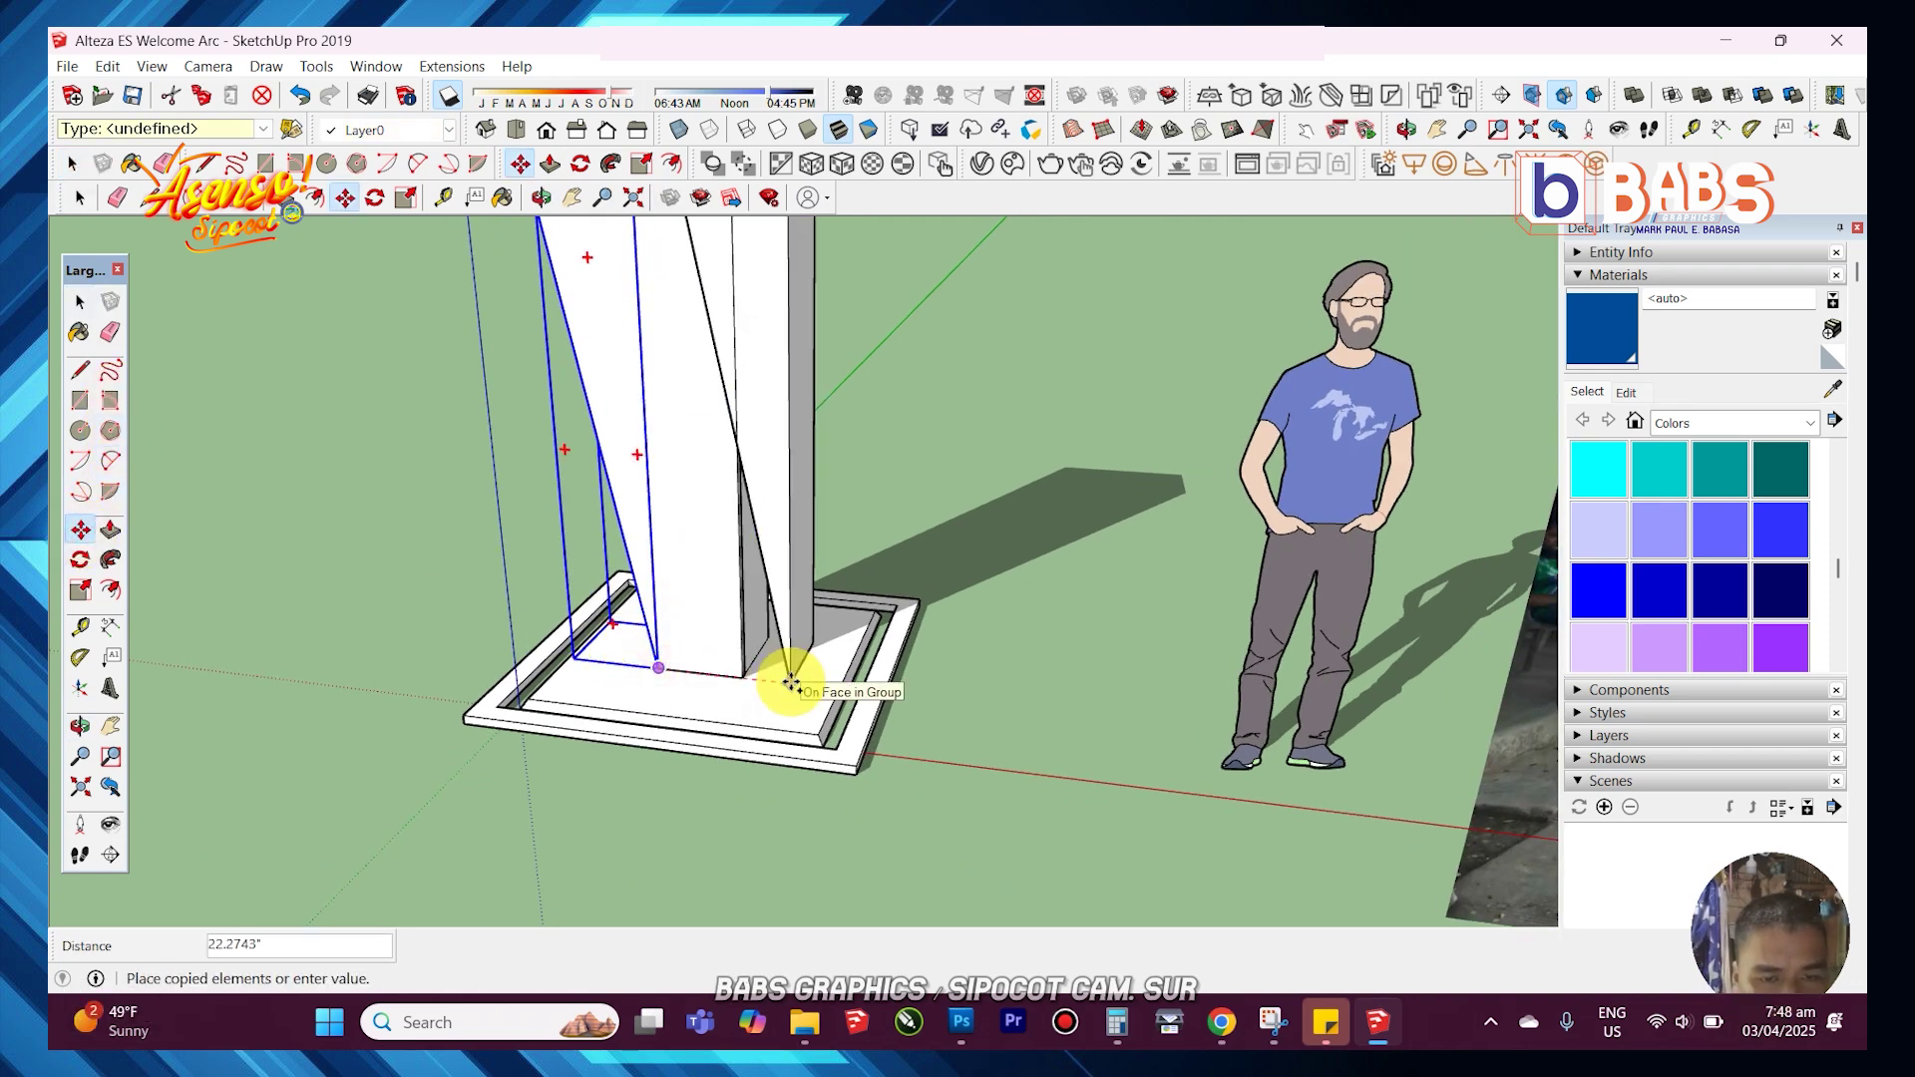
- Flip the copied wedge along the group's red axis so it mirrors the original
{"action": "right_click", "coordinate": [707, 396]}
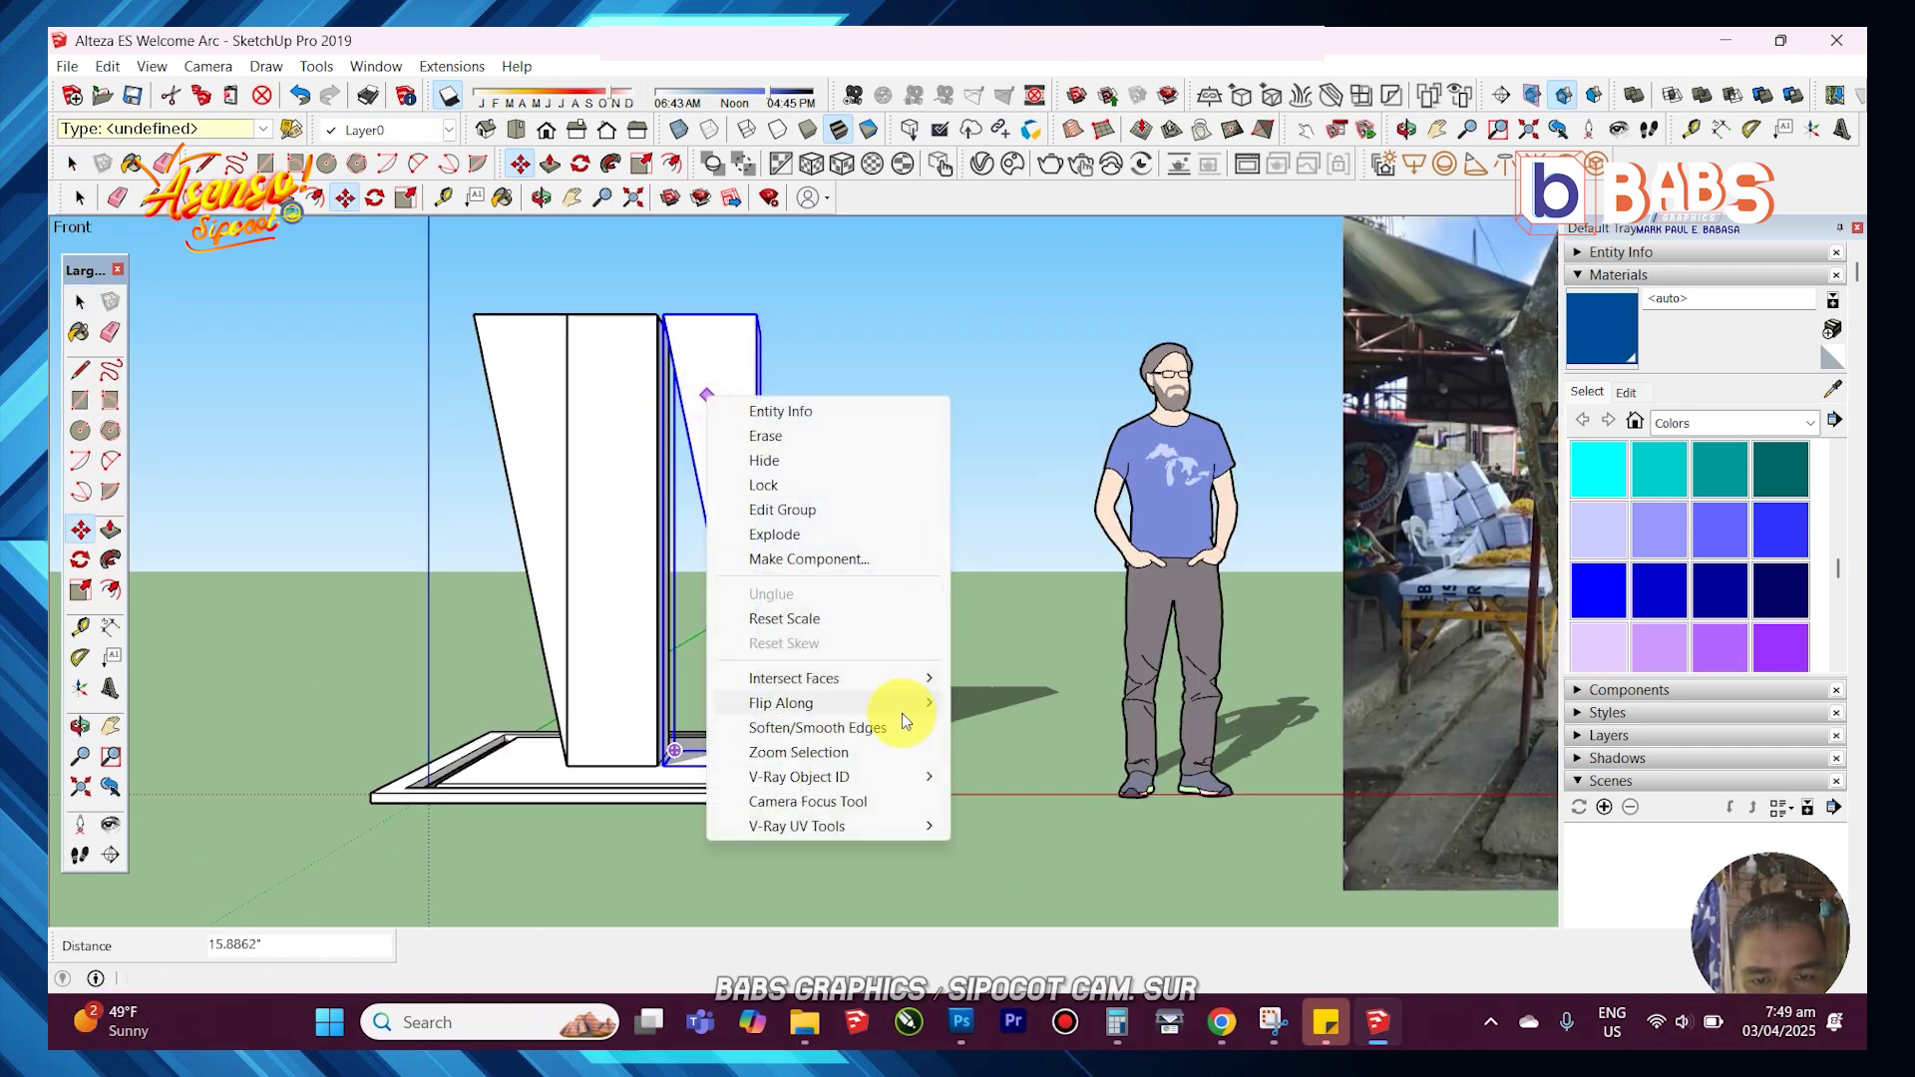
{"action": "mouse_move", "coordinate": [903, 714]}
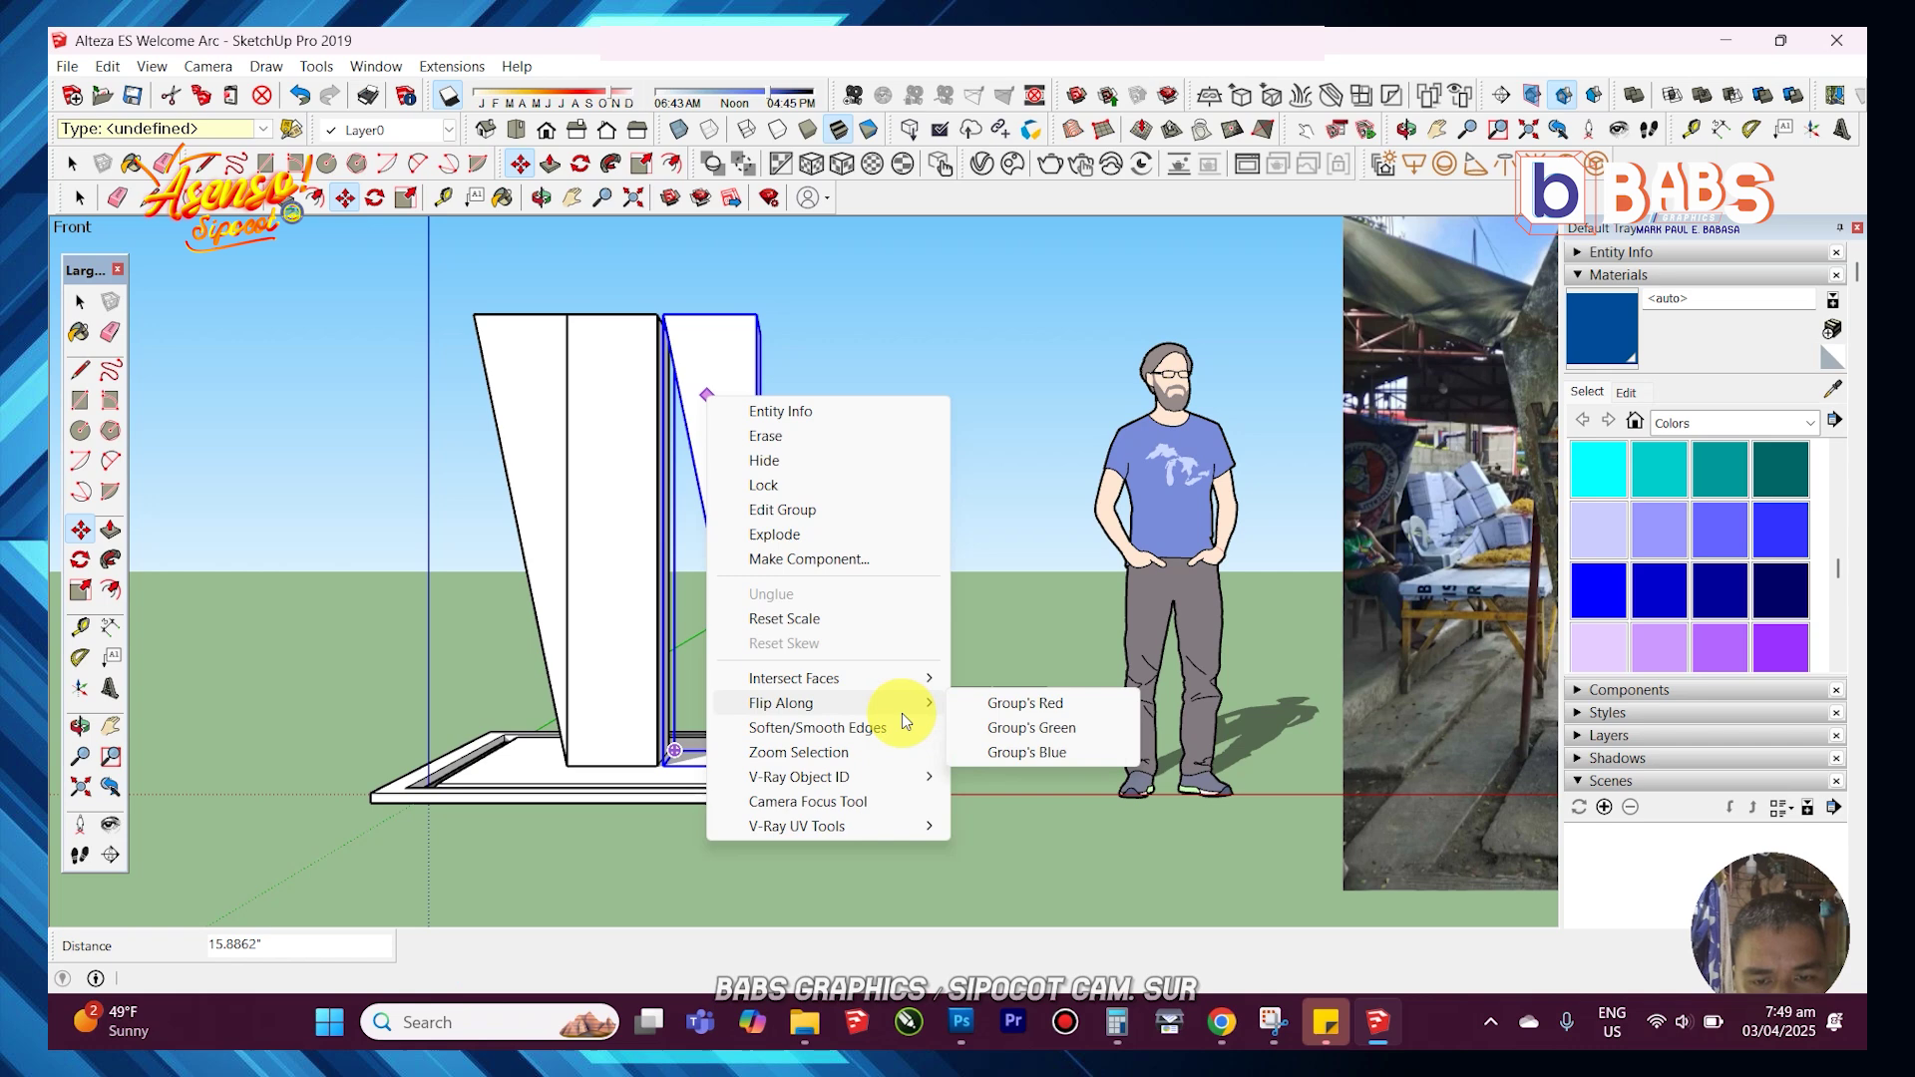
{"action": "left_click", "coordinate": [993, 704]}
- Move the flipped wedge about 1 inch so its top front corner meets the front strip's corner, flush with the column
{"action": "scroll", "coordinate": [612, 277], "scroll_direction": "up", "scroll_amount": 6}
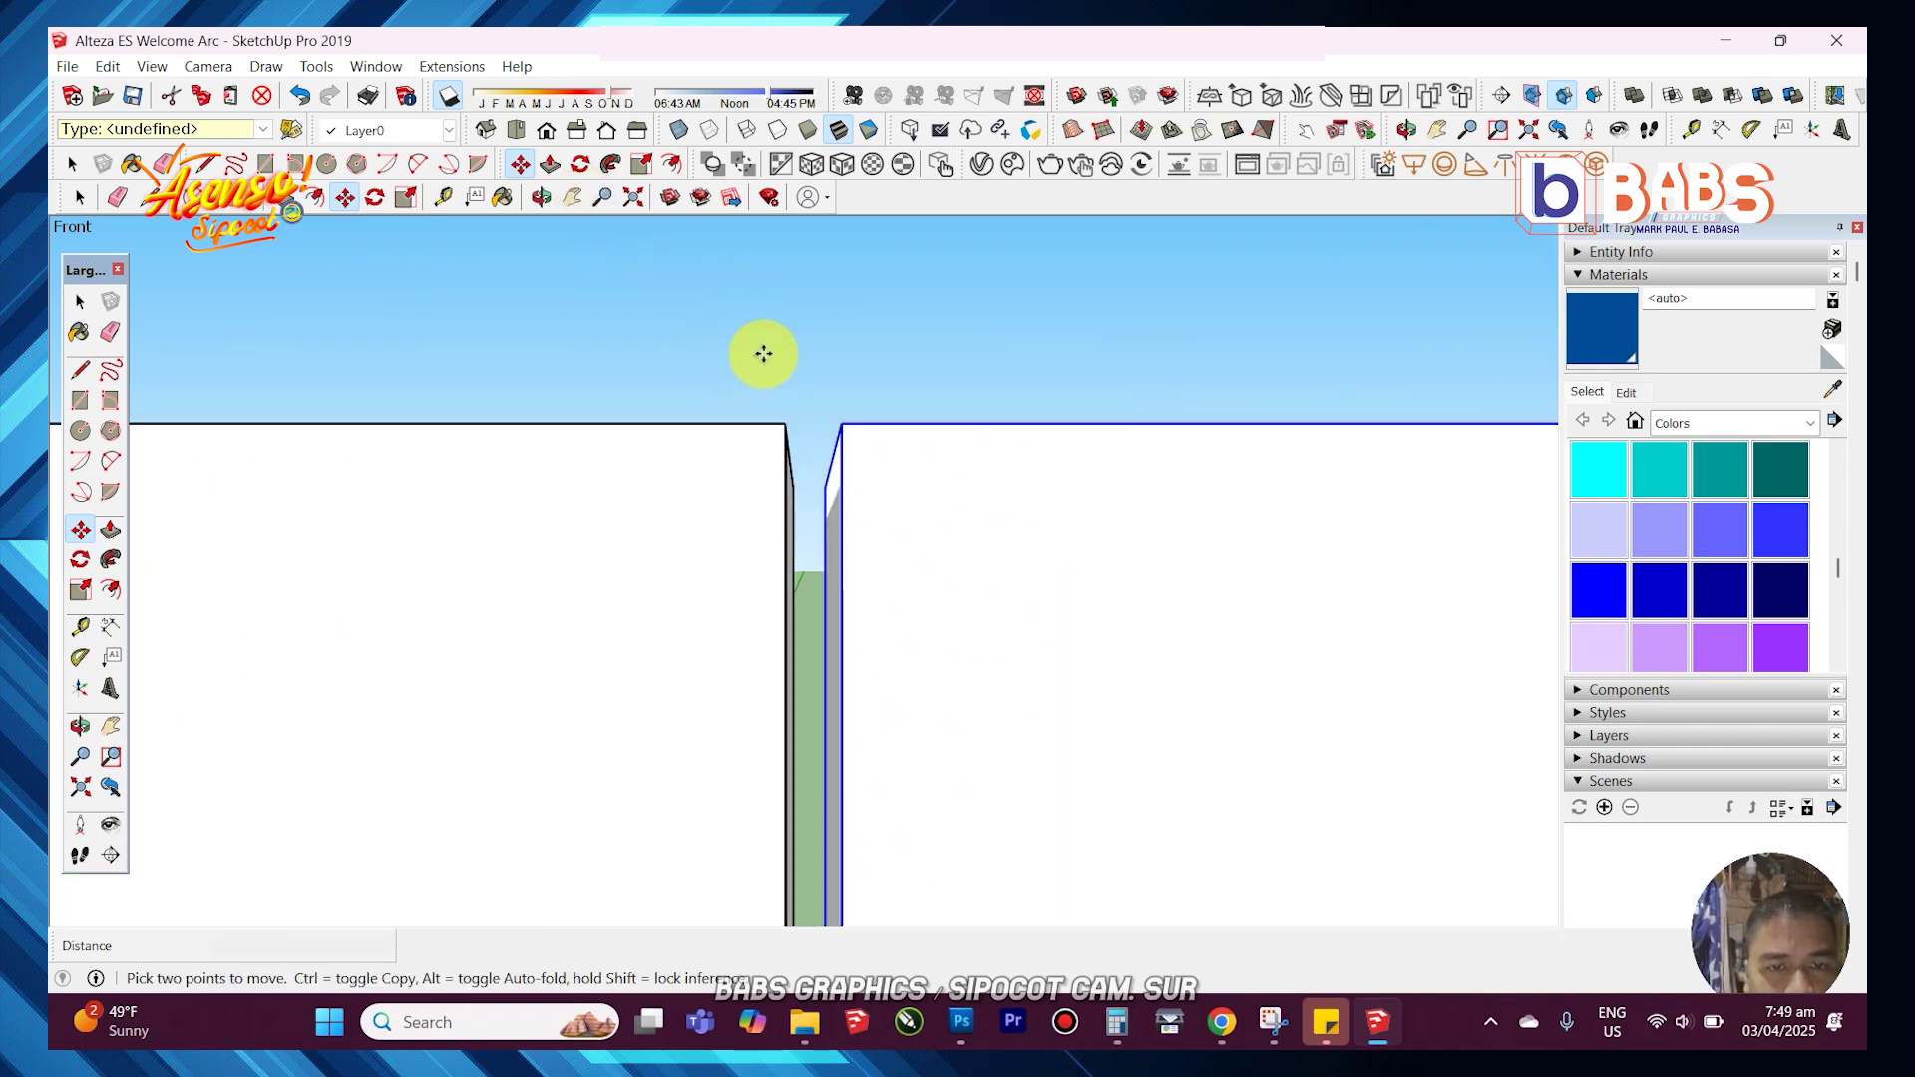
{"action": "middle_click_drag", "start_coordinate": [764, 353], "coordinate": [692, 535]}
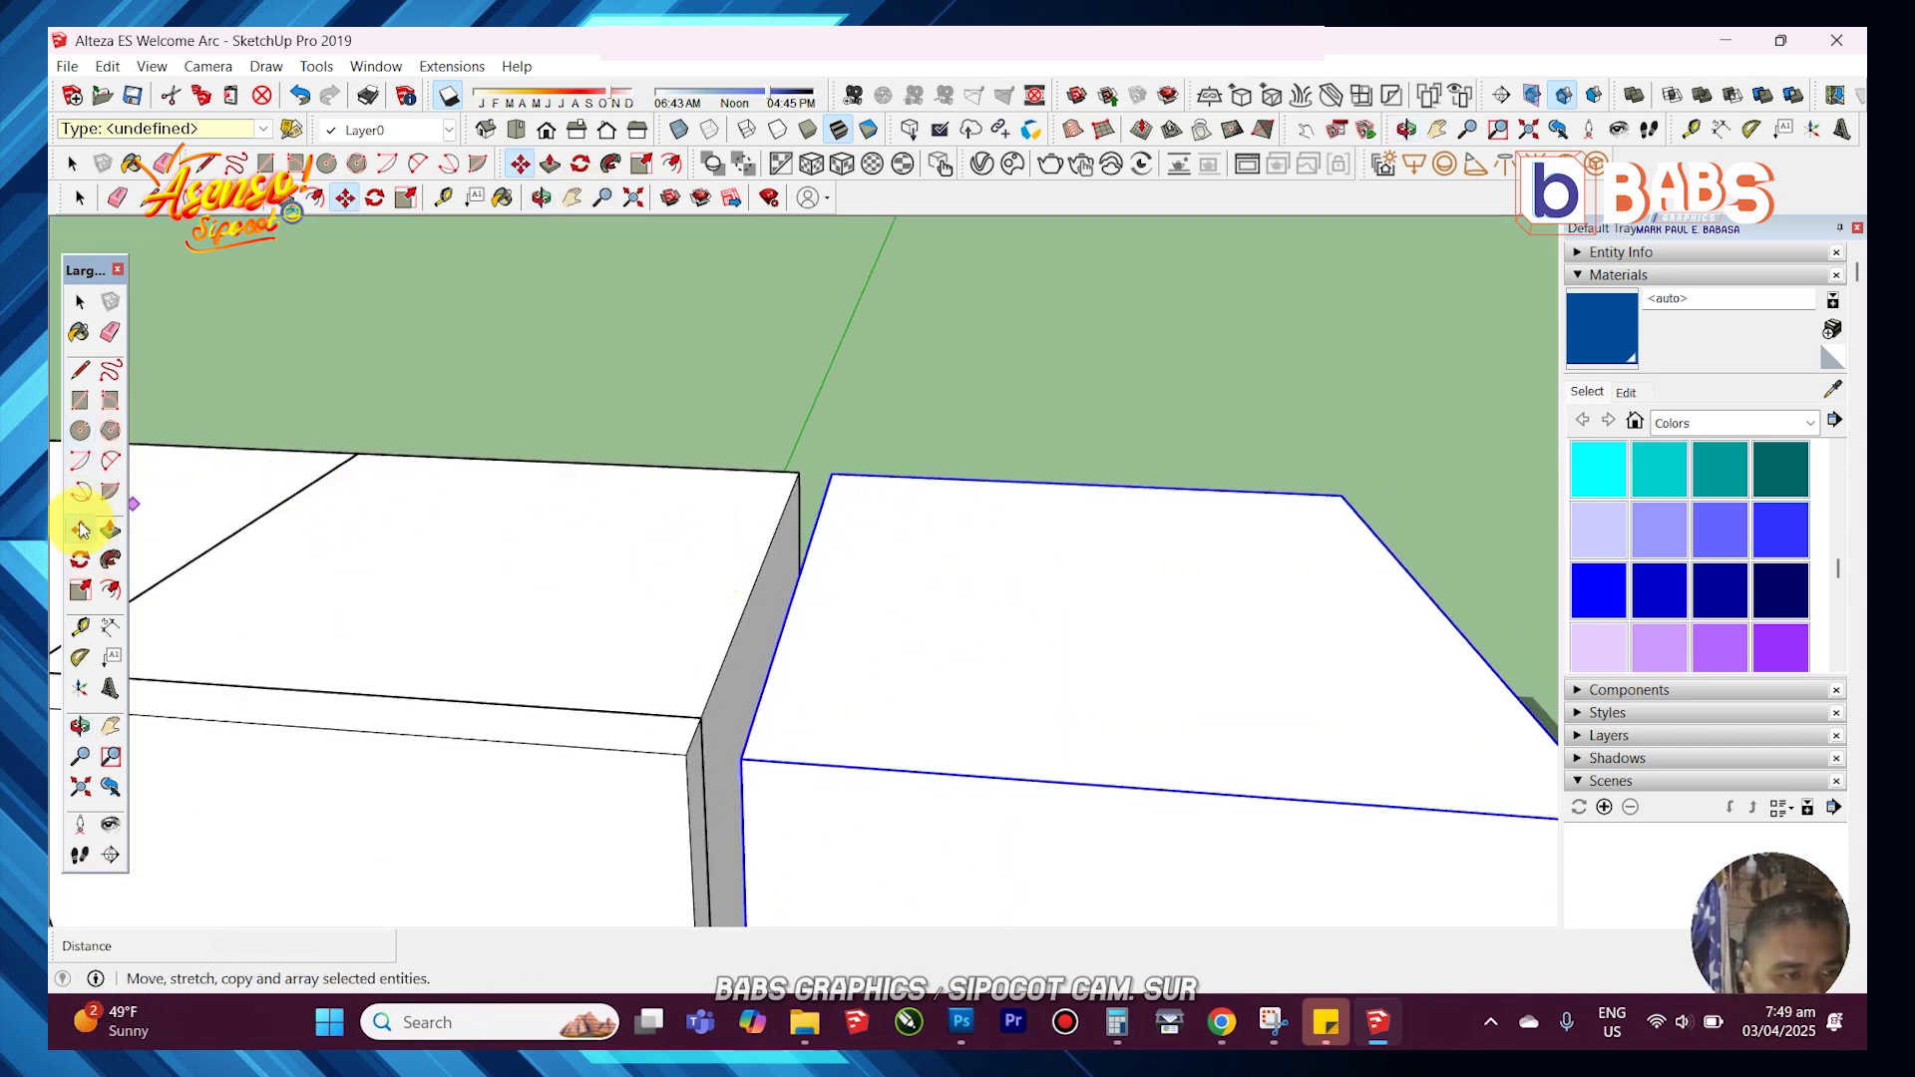
{"action": "left_click", "coordinate": [741, 764]}
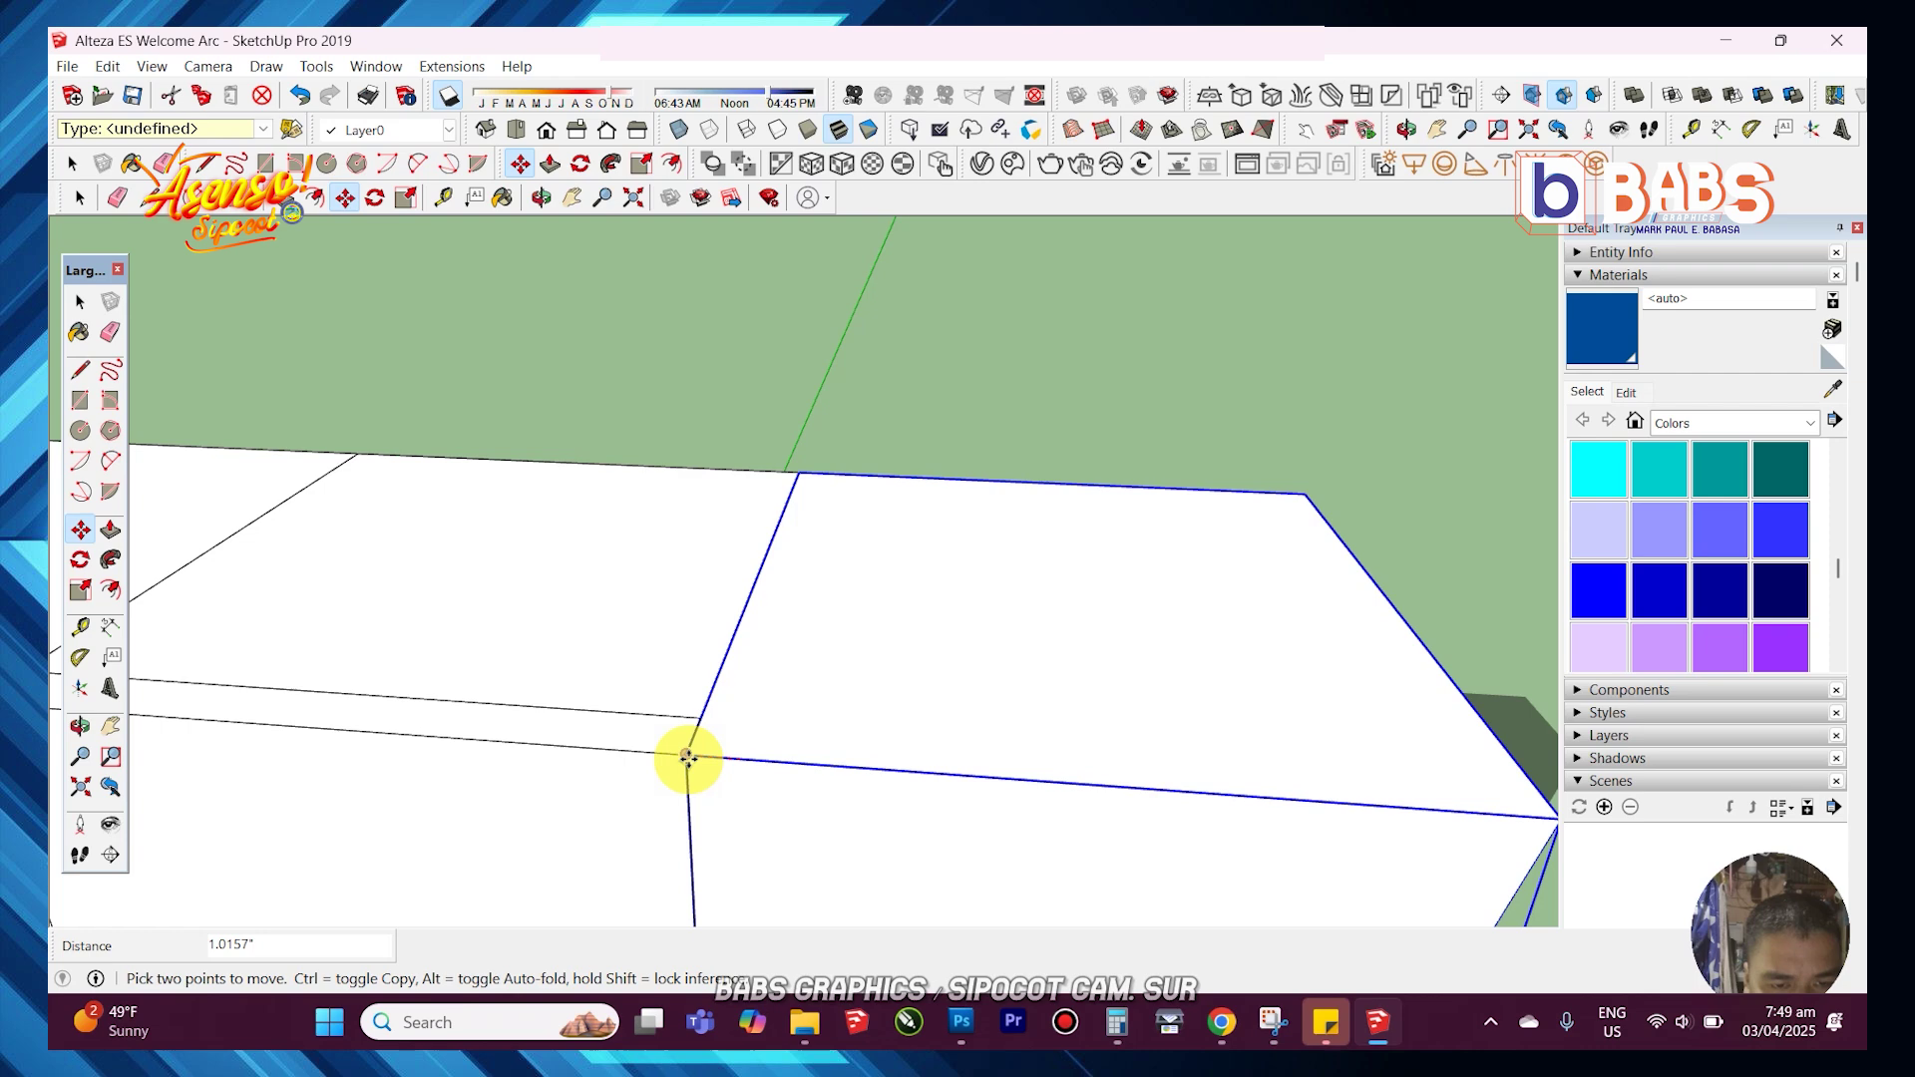
{"action": "left_click", "coordinate": [812, 449]}
{"action": "key", "text": "space"}
{"action": "middle_click_drag", "start_coordinate": [829, 355], "coordinate": [511, 106]}
{"action": "left_click", "coordinate": [546, 130]}
{"action": "scroll", "coordinate": [786, 381], "scroll_direction": "down", "scroll_amount": 5}
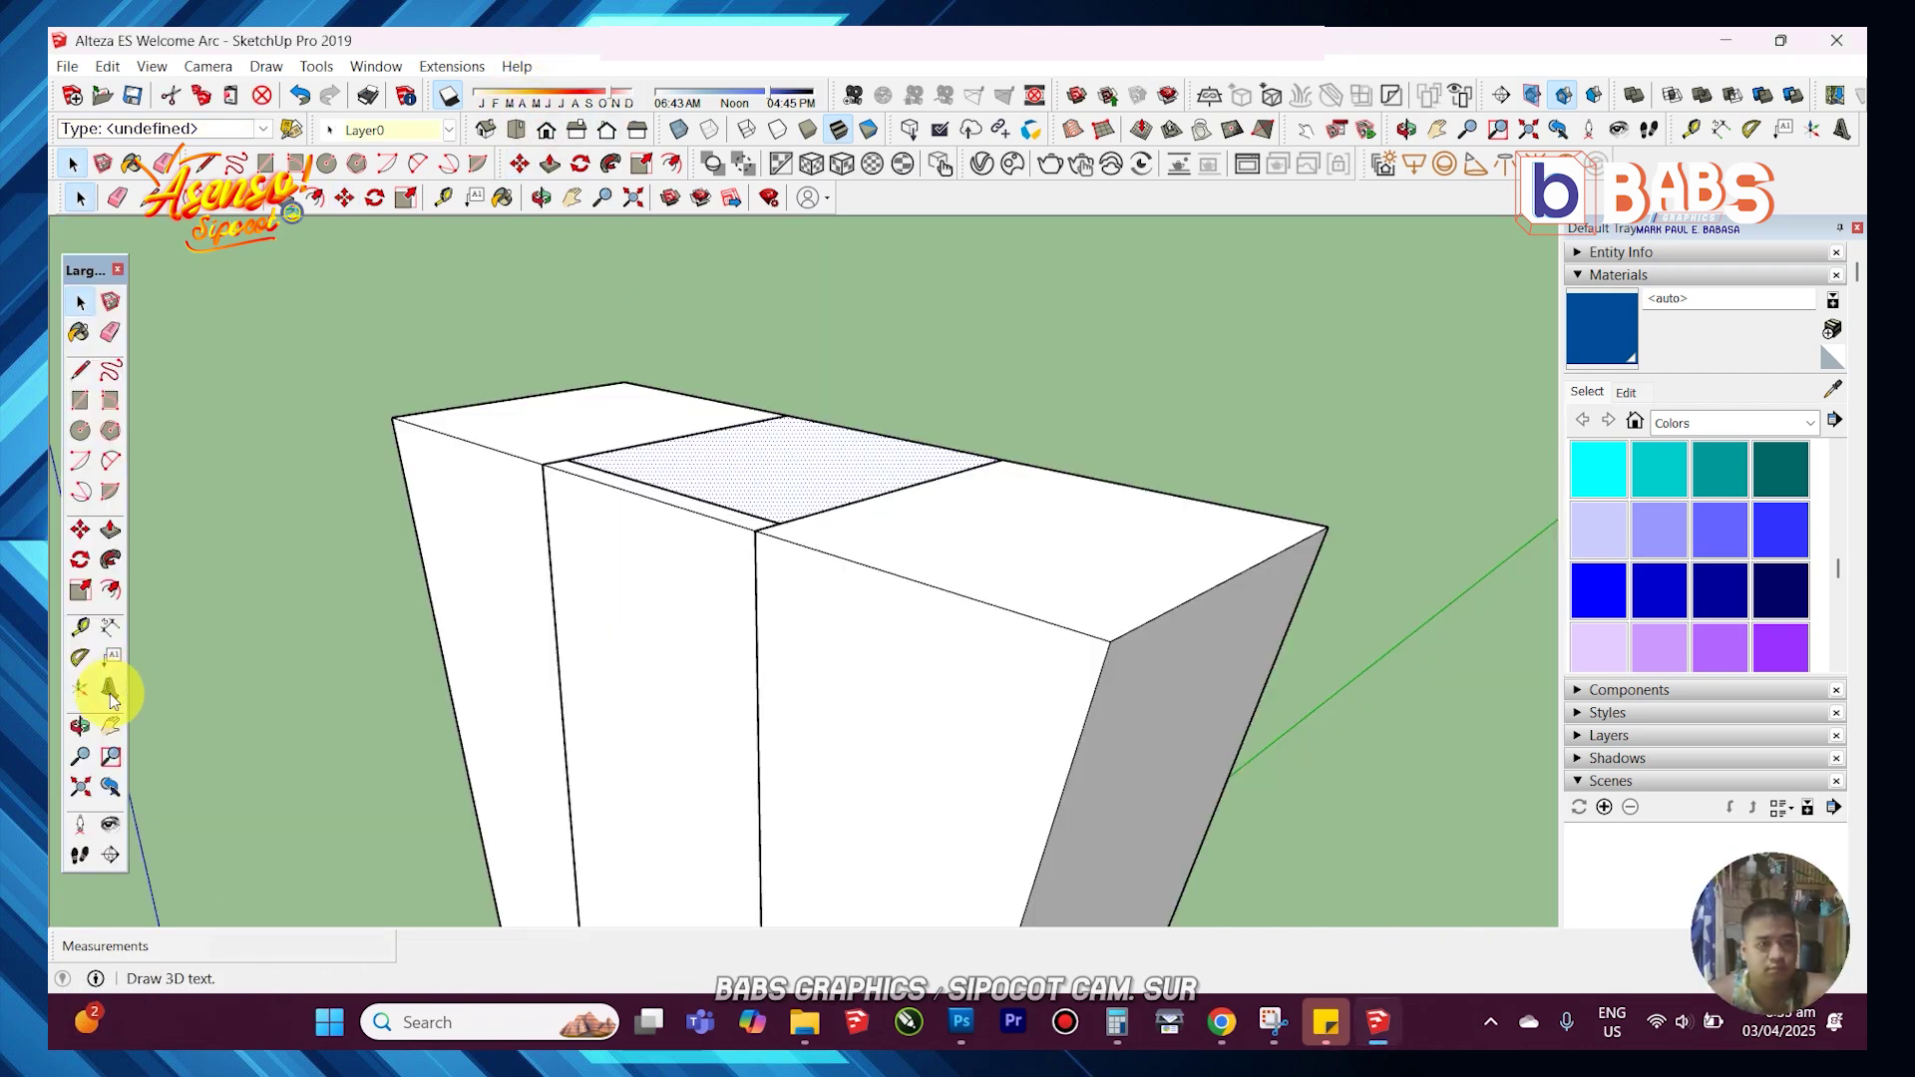
- Place the 3D text "A" in Arial Bold, 10 inches high and extruded 3 inches, on the column's top
{"action": "left_click", "coordinate": [109, 690]}
{"action": "type", "text": "a"}
{"action": "key", "text": "BackSpace"}
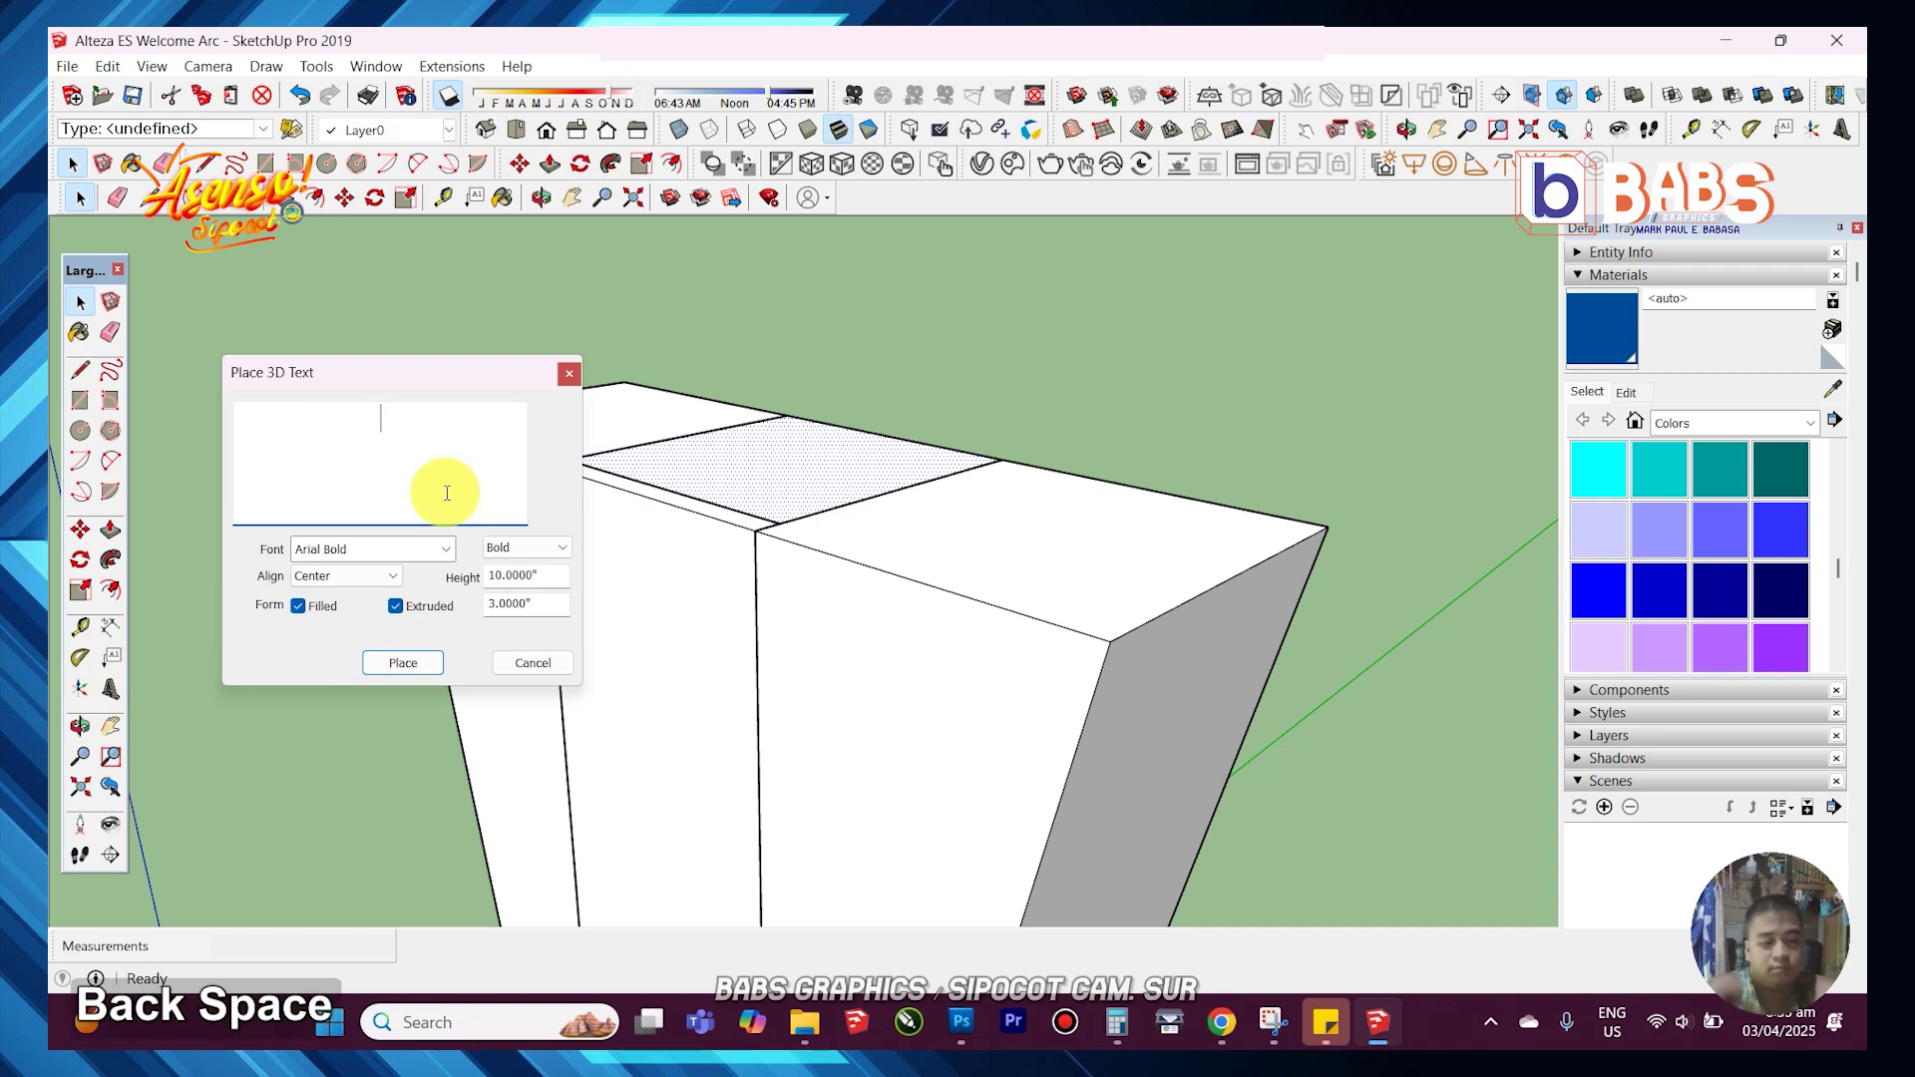
{"action": "type", "text": "A"}
{"action": "left_click", "coordinate": [388, 664]}
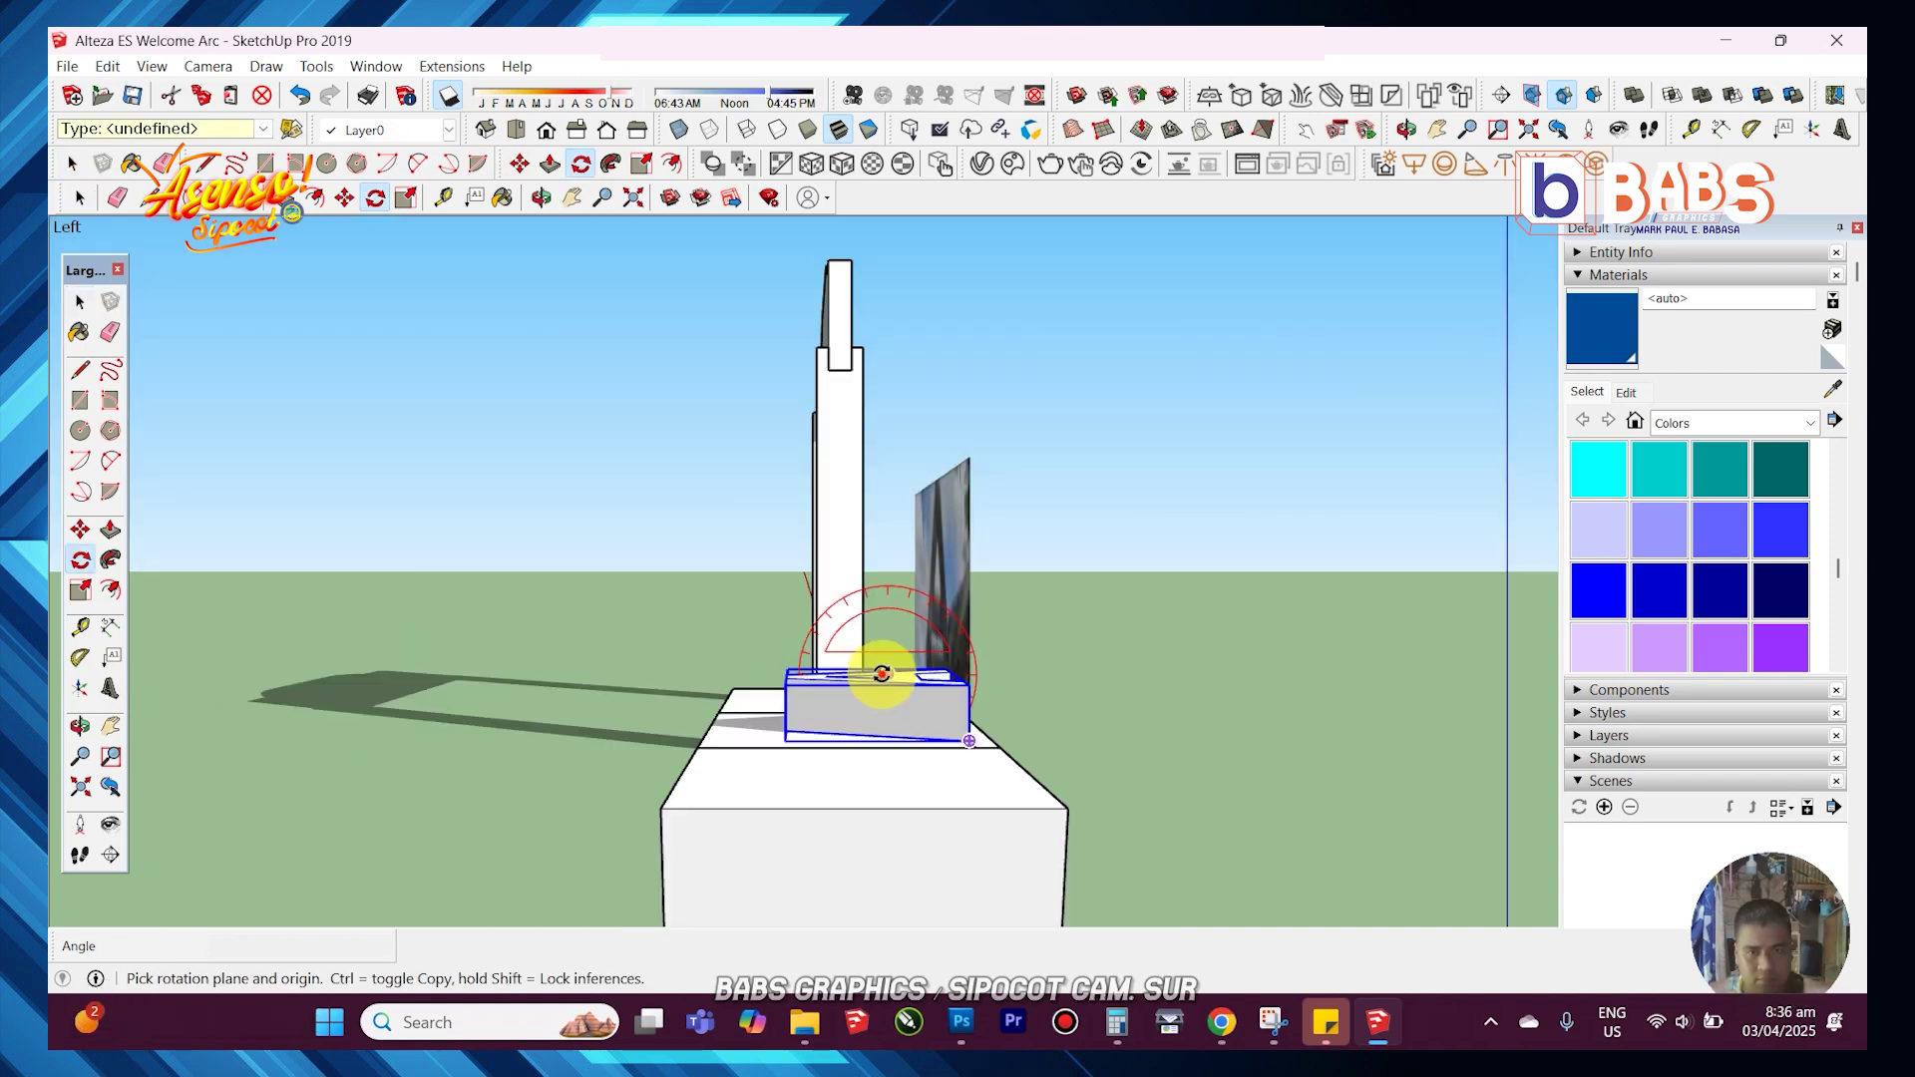
- Rotate the letter A by 90 degrees in side view so it stands upright on the column
{"action": "left_click", "coordinate": [882, 673]}
{"action": "left_click", "coordinate": [1276, 674]}
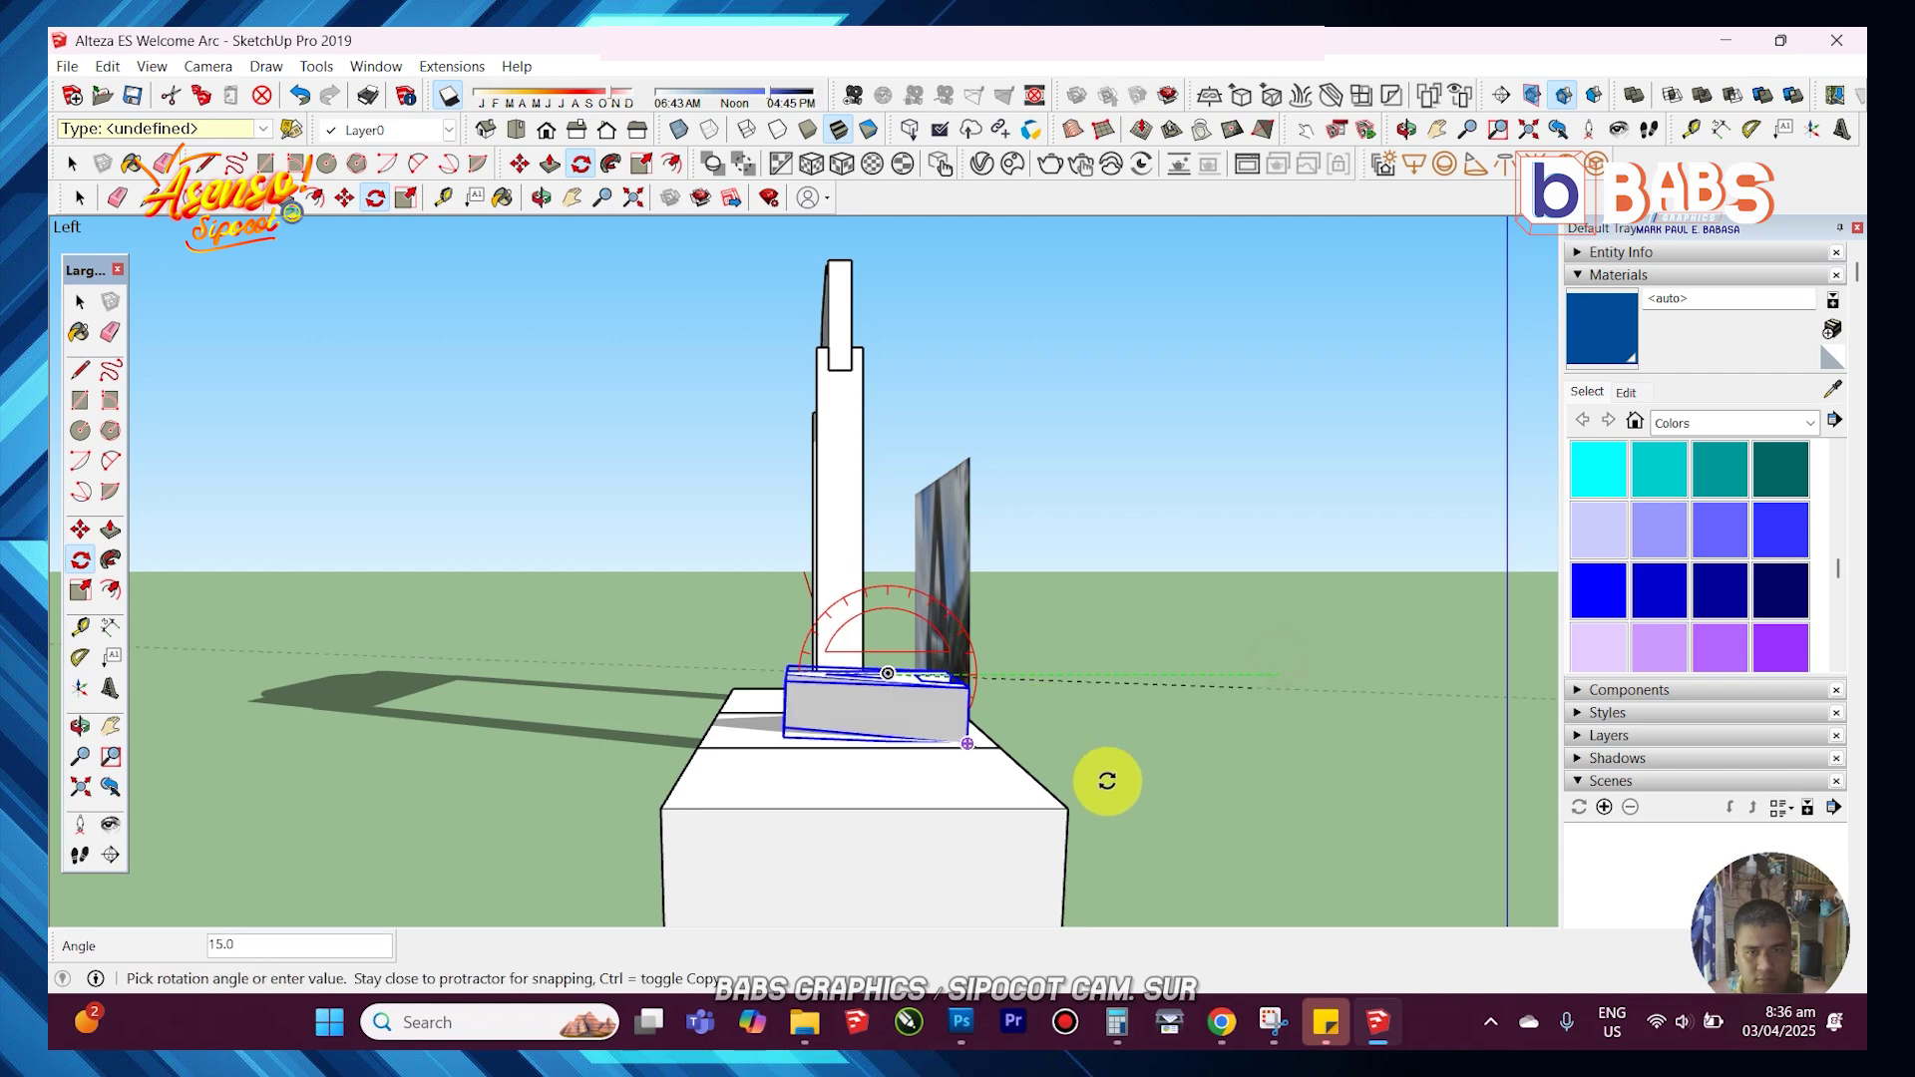
{"action": "left_click", "coordinate": [893, 832]}
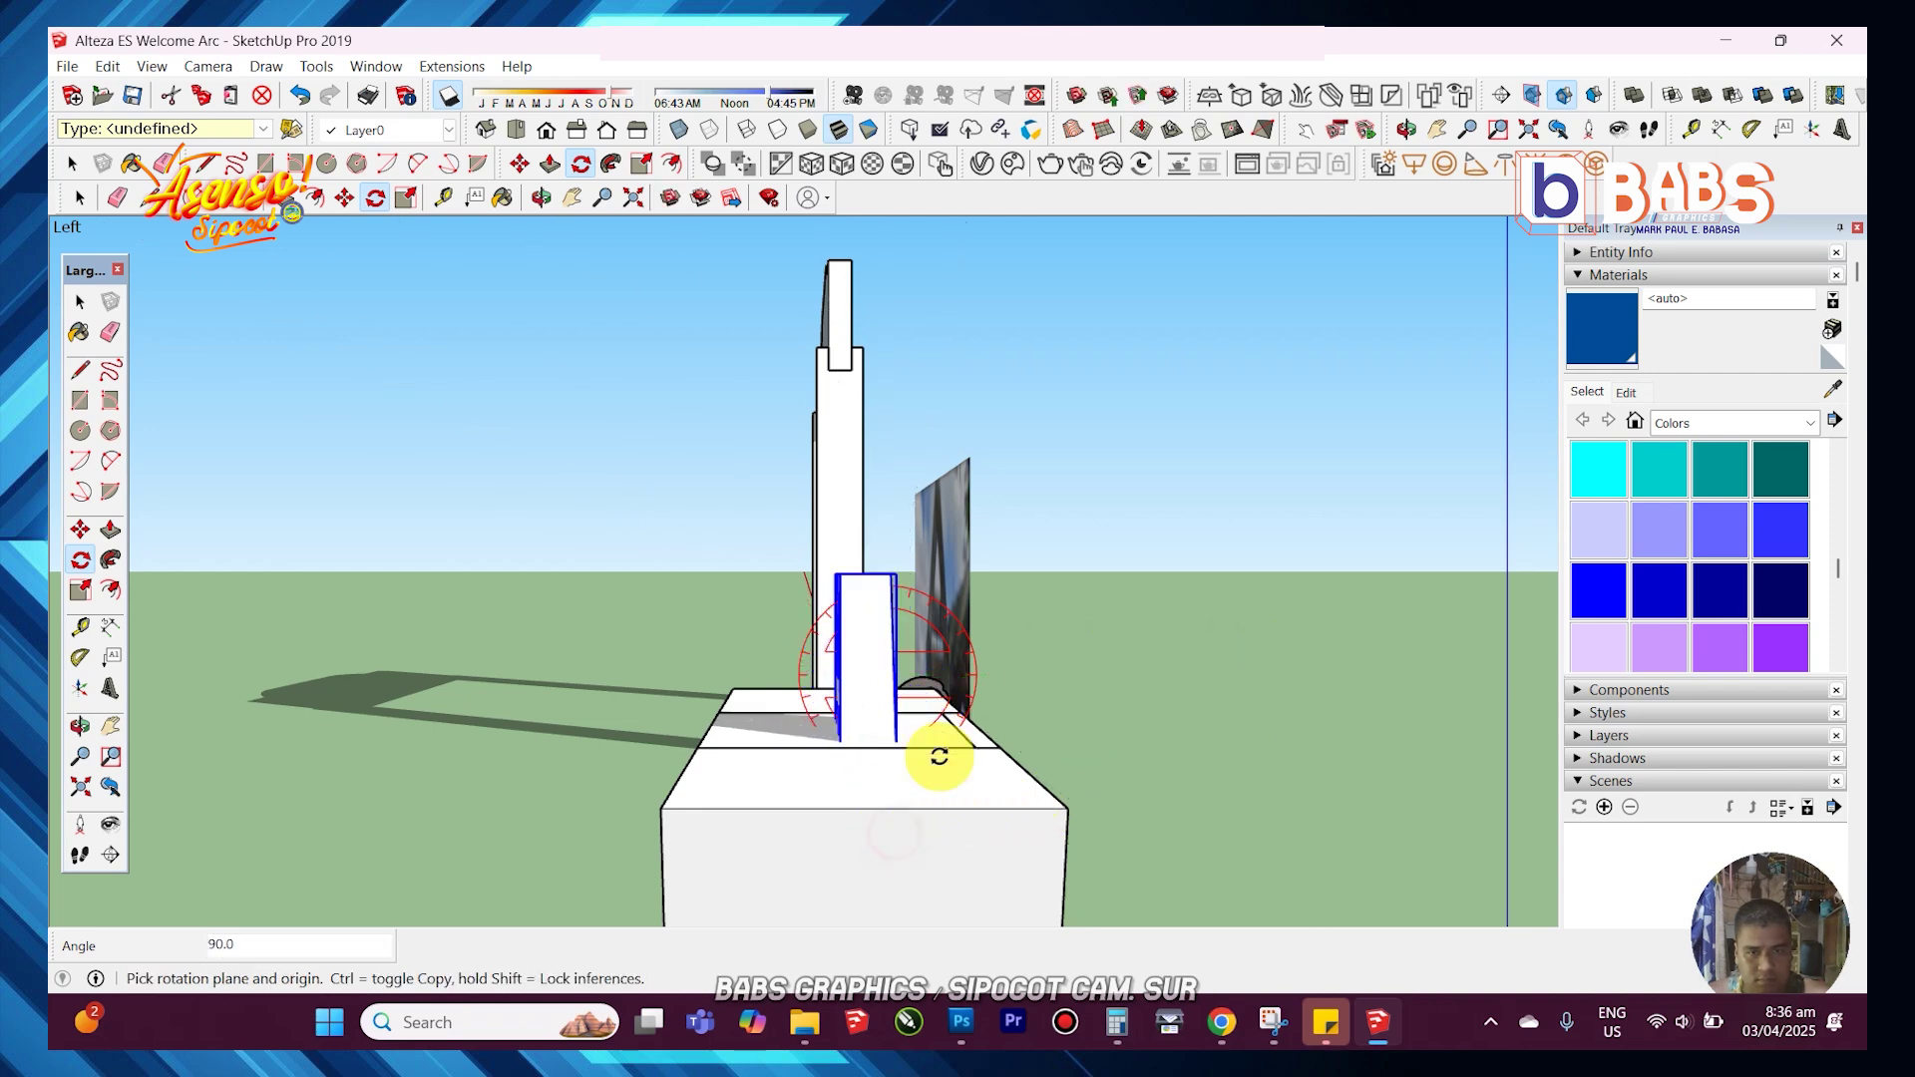
- Move the upright letter A vertically so its foot rests on the column's top face
{"action": "left_click", "coordinate": [80, 530]}
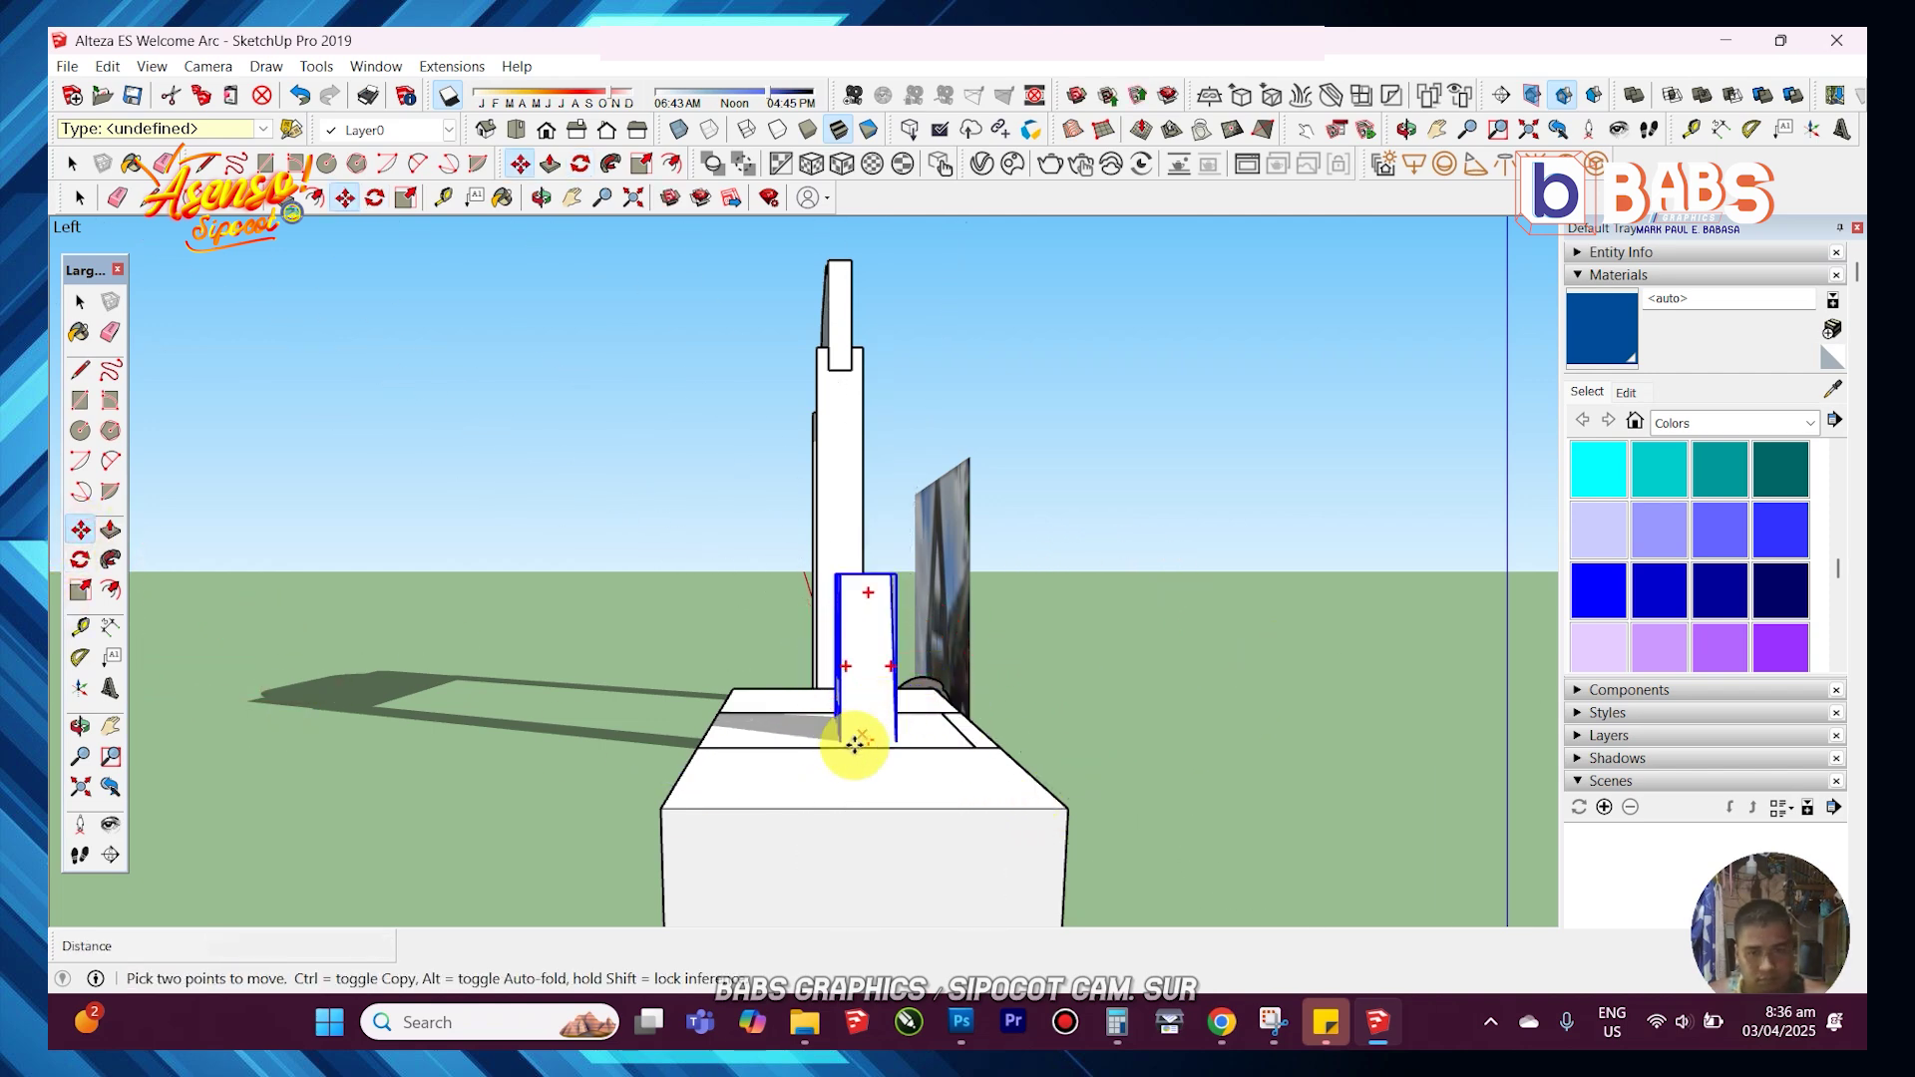
{"action": "left_click", "coordinate": [864, 739]}
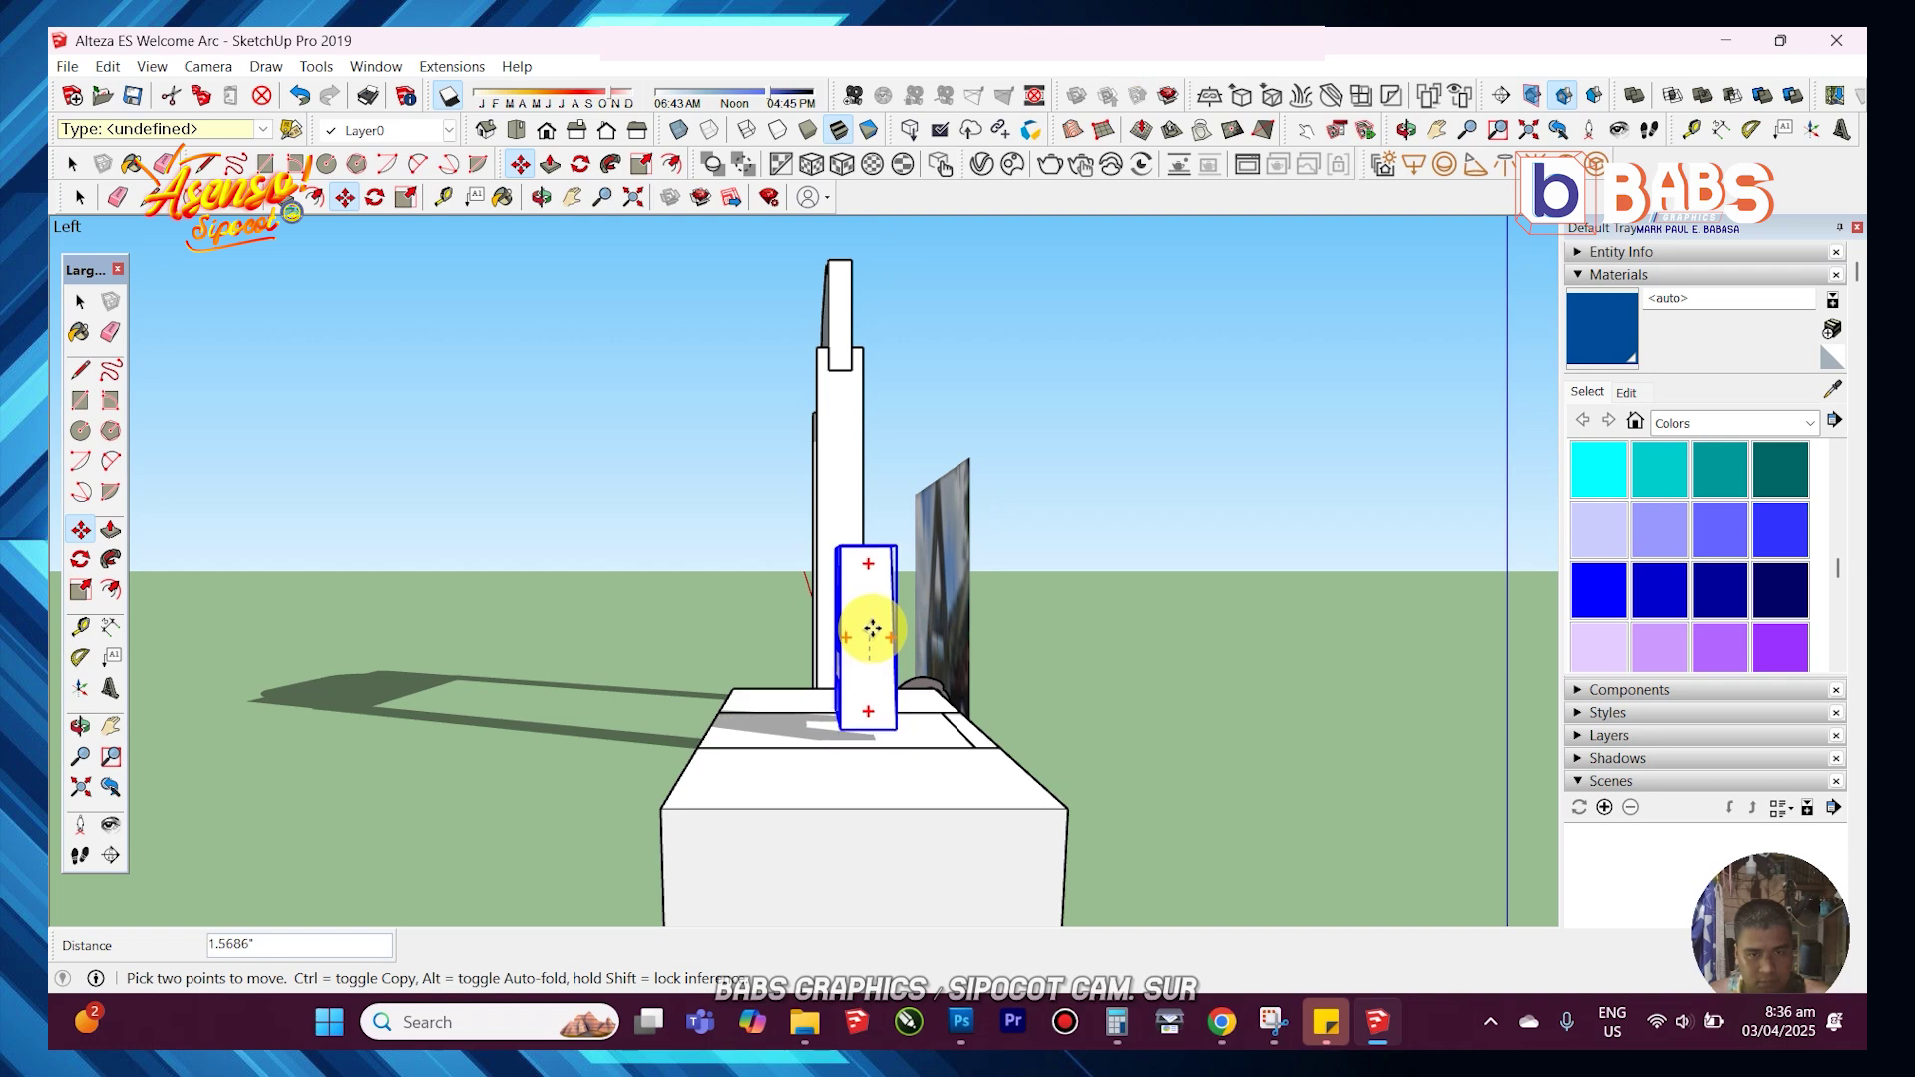
{"action": "scroll", "coordinate": [848, 728], "scroll_direction": "up", "scroll_amount": 3}
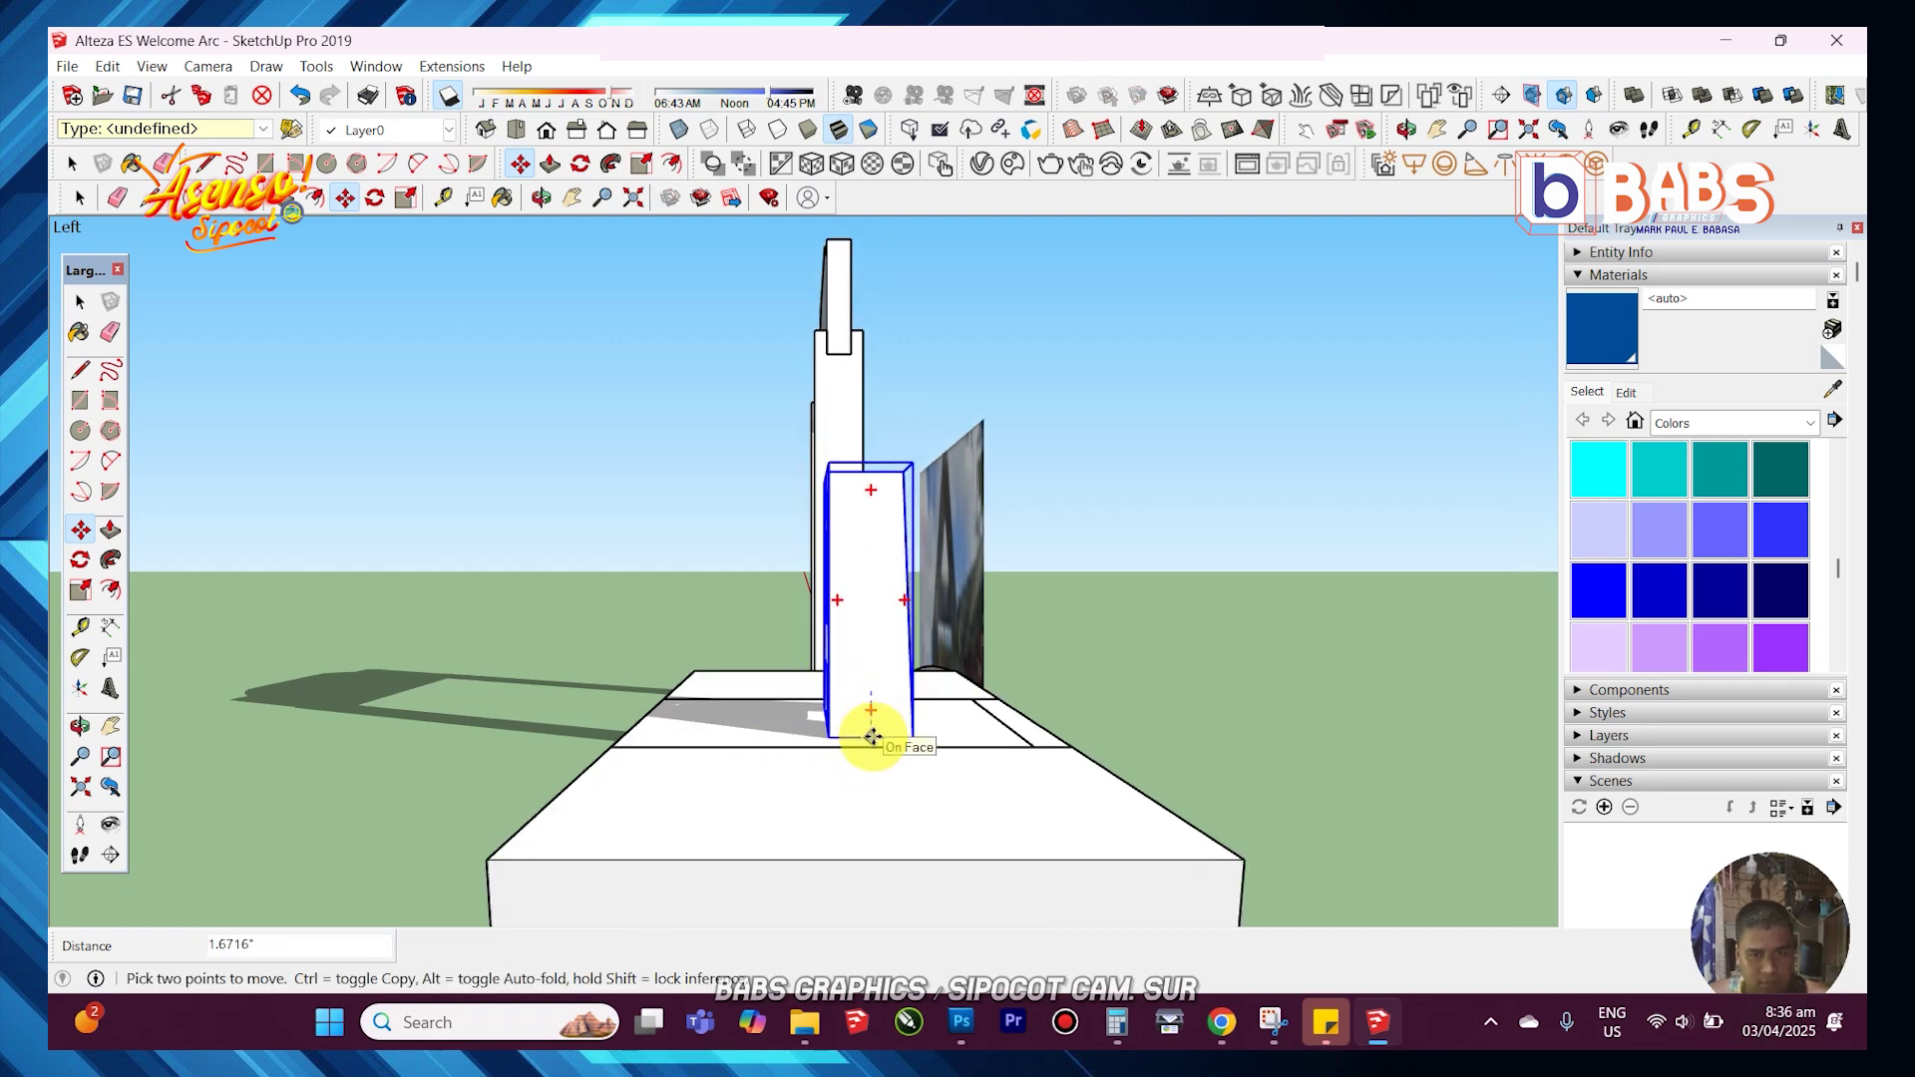
{"action": "left_click", "coordinate": [873, 739]}
{"action": "left_click", "coordinate": [546, 130]}
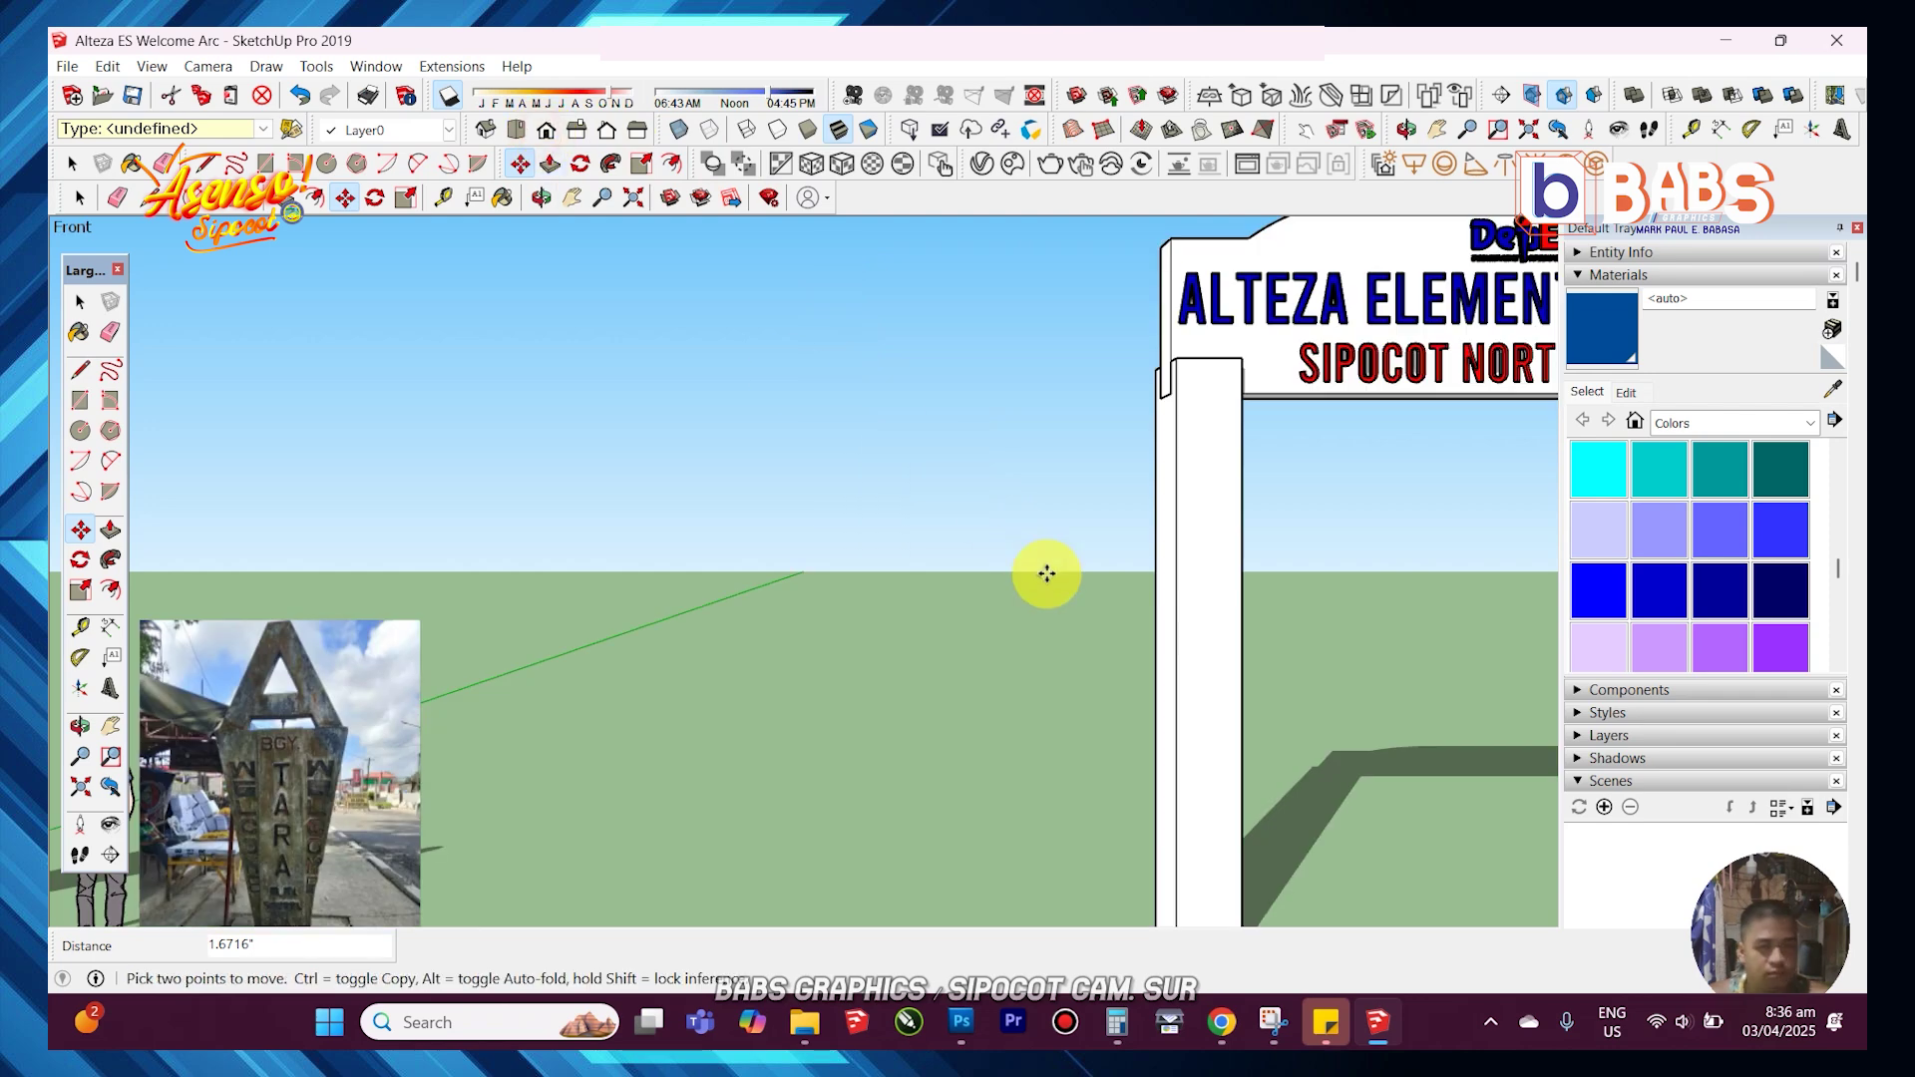
- Scale the letter A up uniformly on the column's top, by 2.50 and by a further 1.39 from the opposite upper corner
{"action": "scroll", "coordinate": [759, 643], "scroll_direction": "up", "scroll_amount": 6}
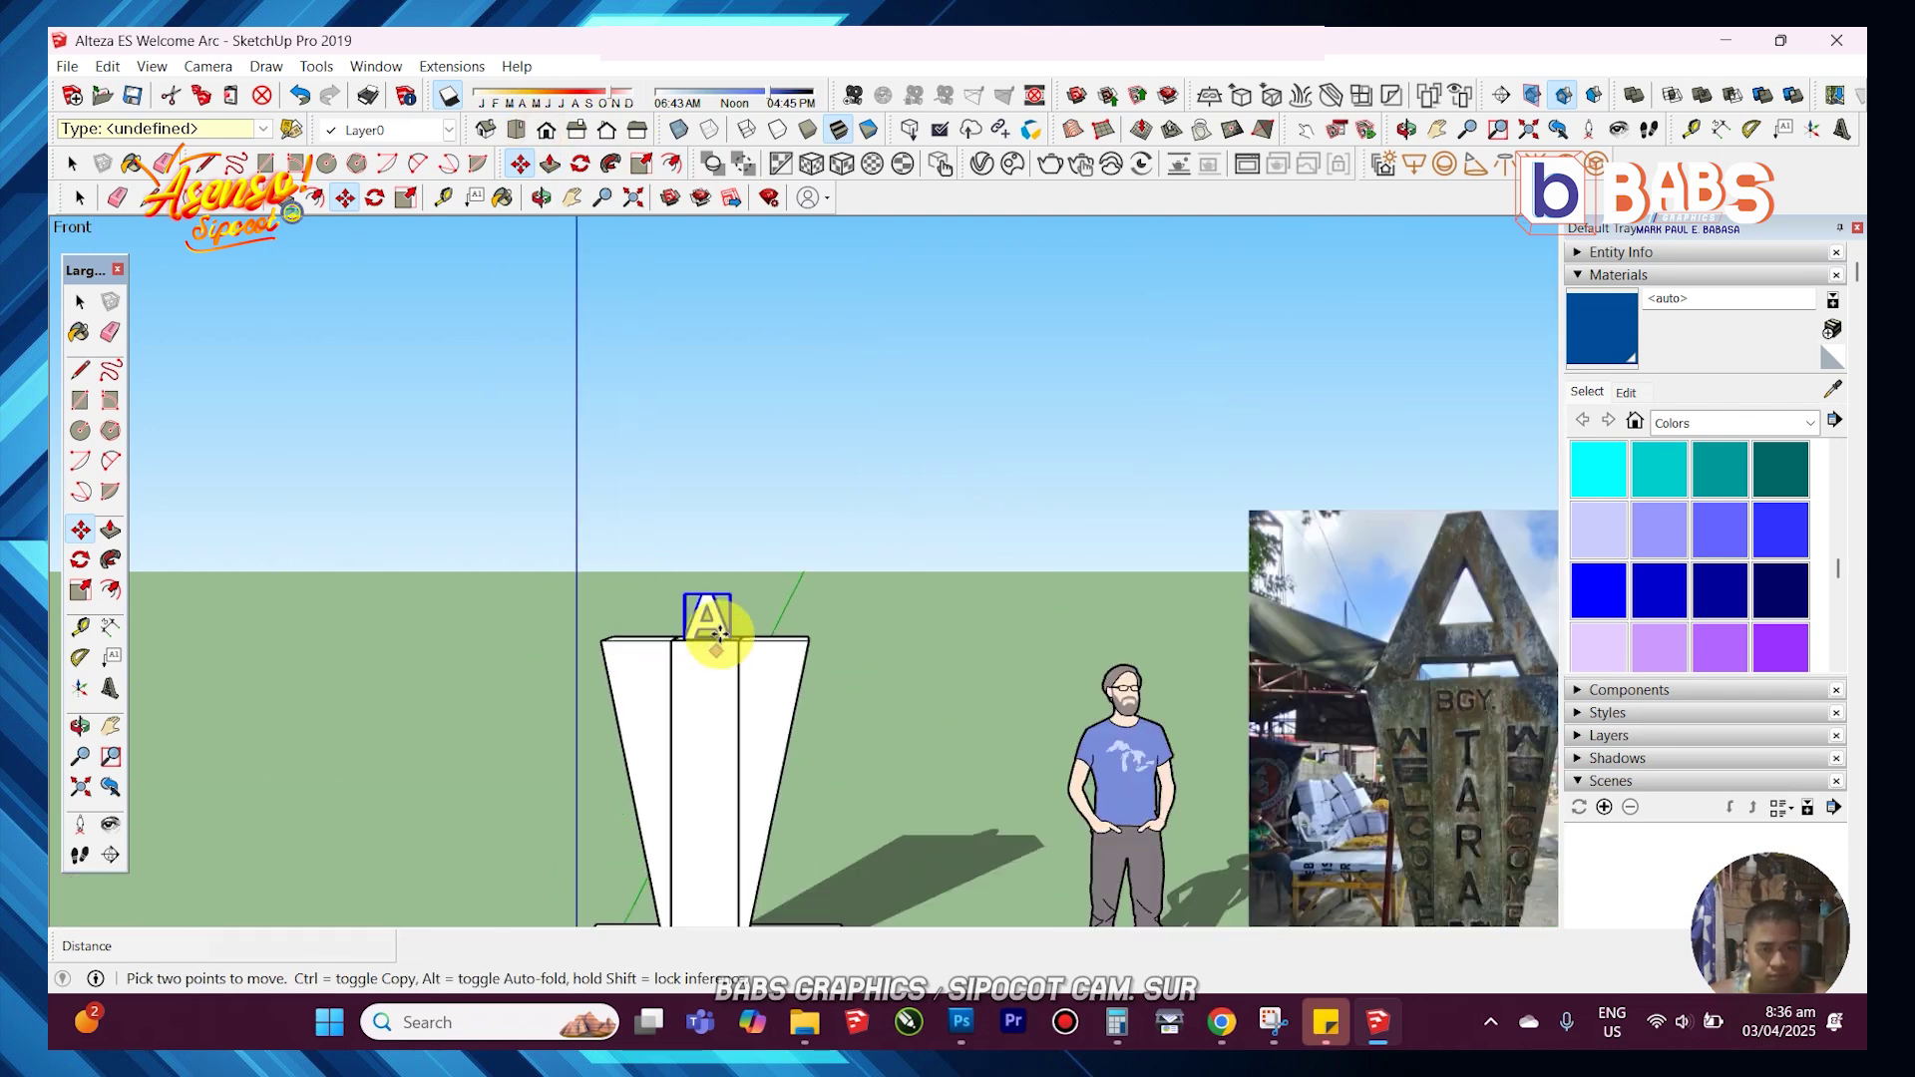
{"action": "left_click", "coordinate": [76, 590]}
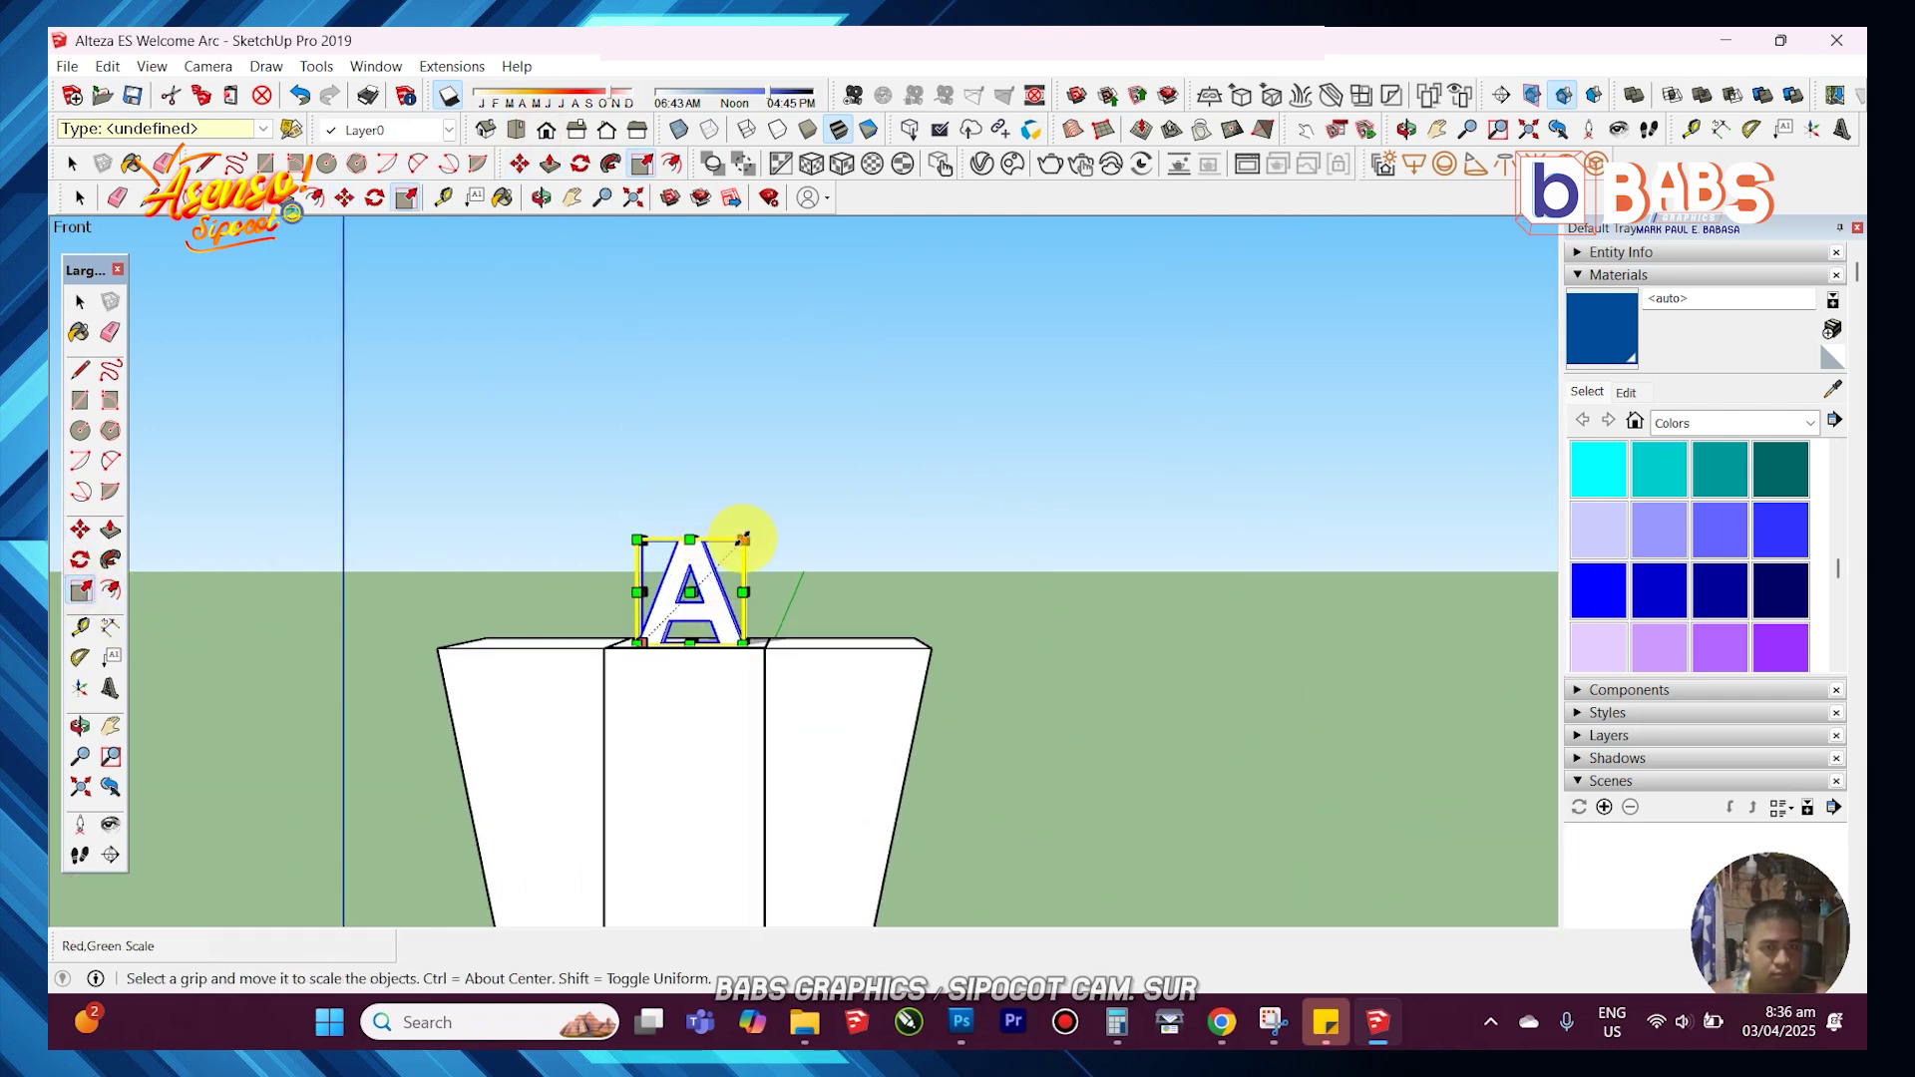
{"action": "left_click_drag", "start_coordinate": [743, 539], "coordinate": [973, 454]}
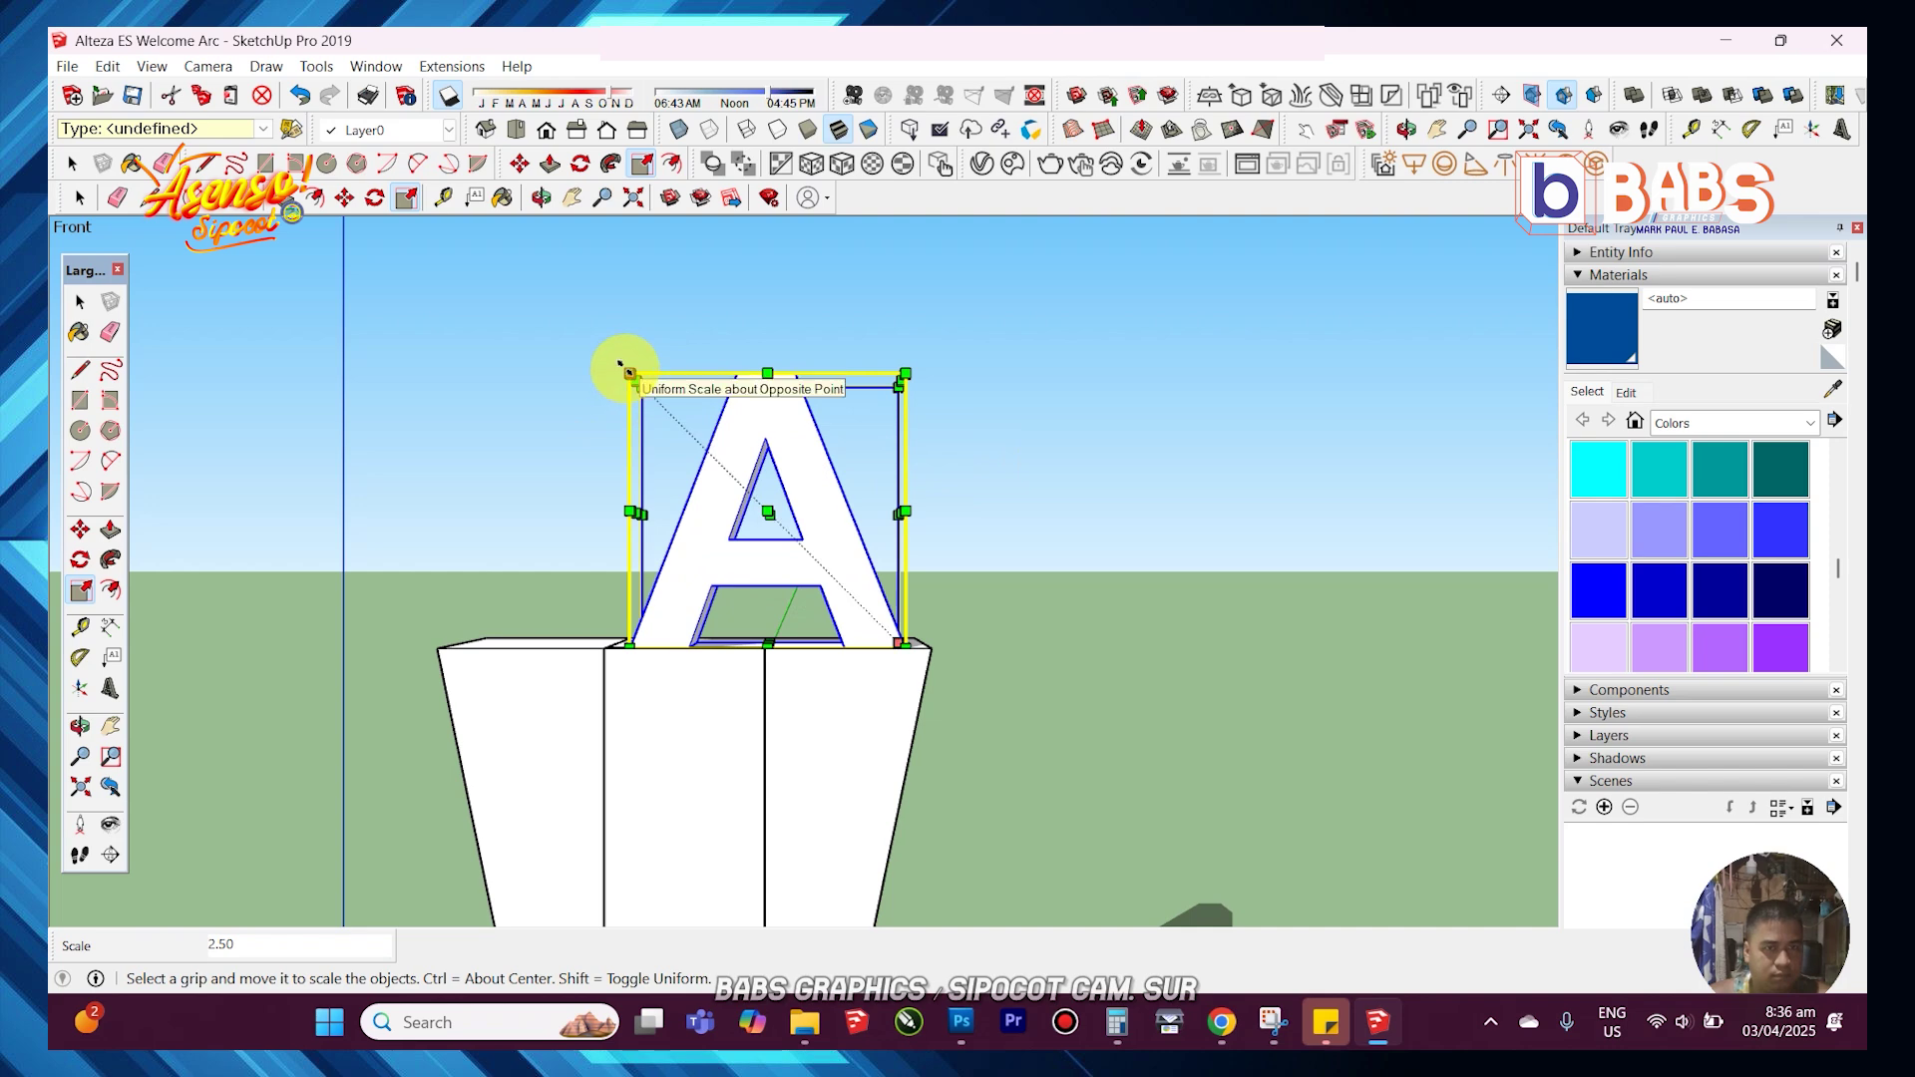
{"action": "left_click_drag", "start_coordinate": [627, 371], "coordinate": [417, 351]}
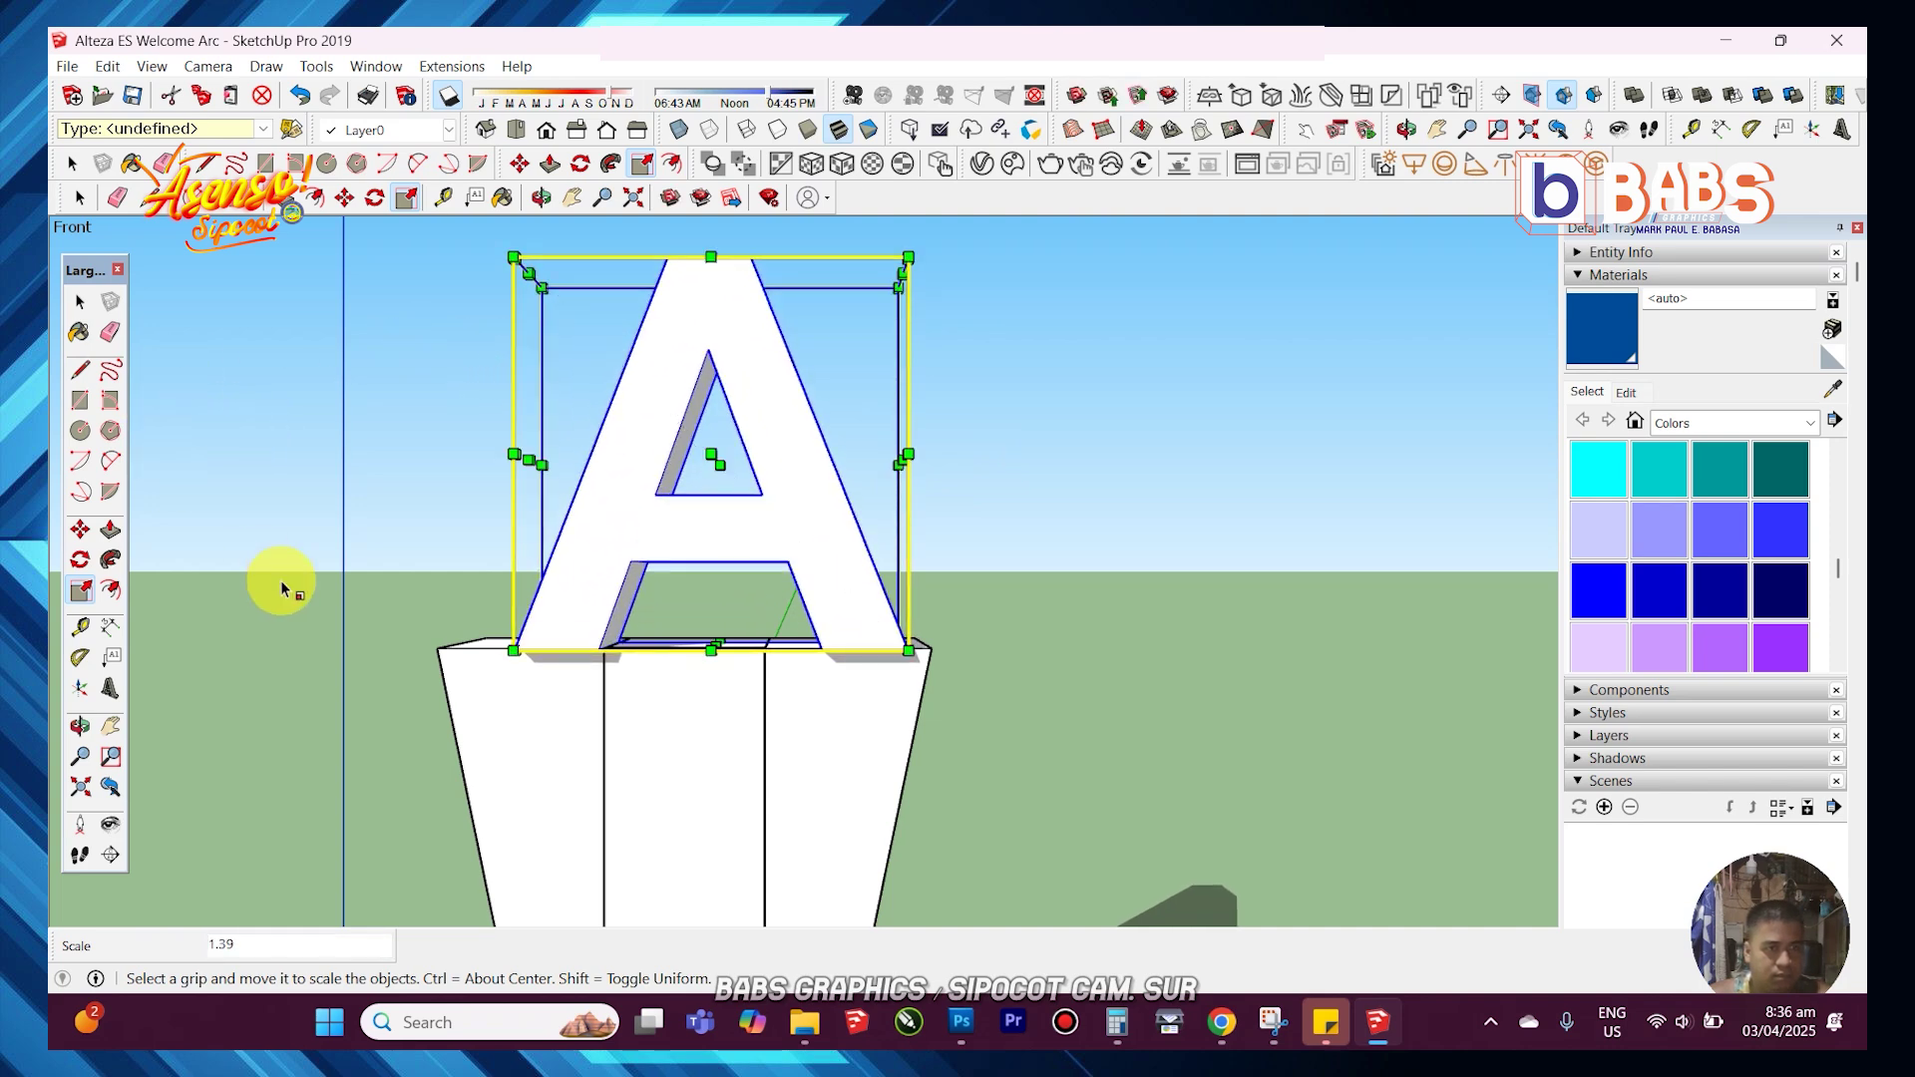
- Scale the letter A up uniformly from the other side until it spans the full width of the column's top
{"action": "middle_click_drag", "start_coordinate": [283, 588], "coordinate": [558, 649]}
{"action": "left_click", "coordinate": [80, 529]}
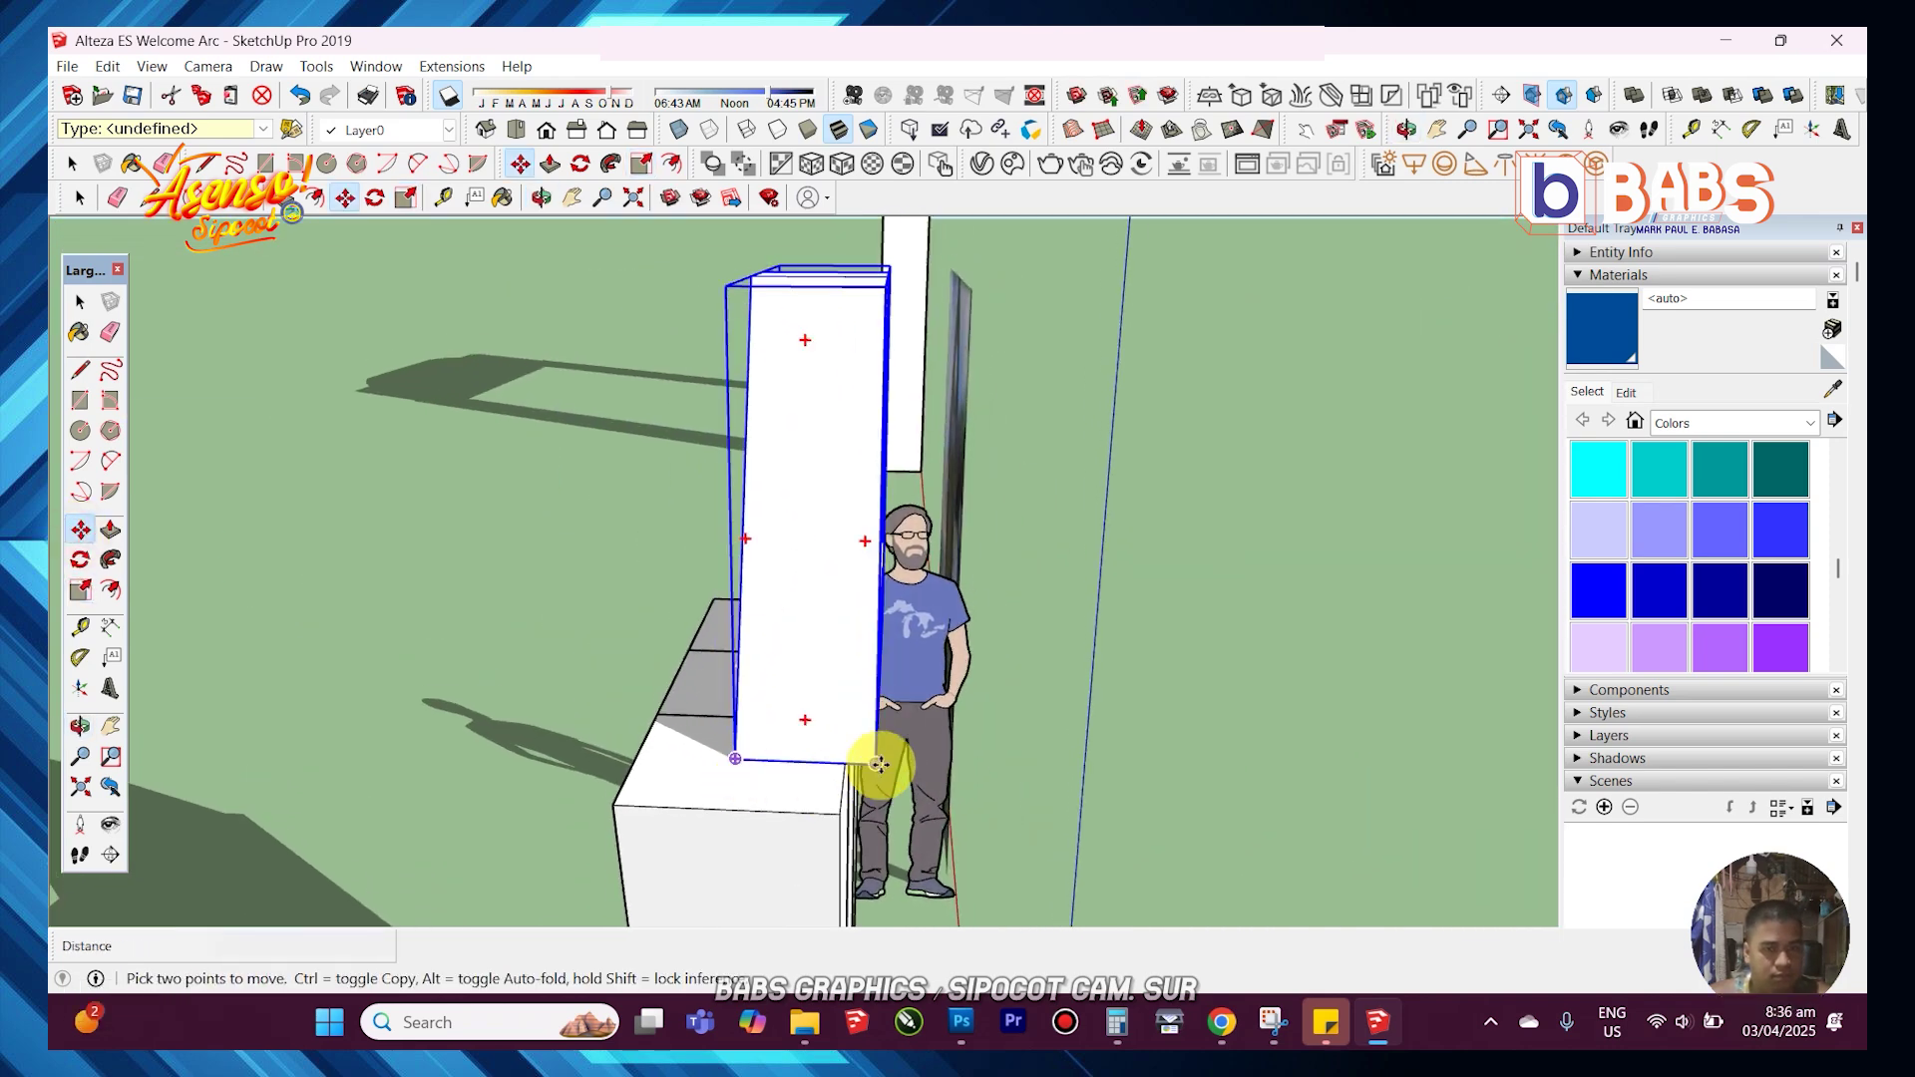
{"action": "middle_click_drag", "start_coordinate": [612, 751], "coordinate": [958, 648]}
{"action": "left_click", "coordinate": [80, 590]}
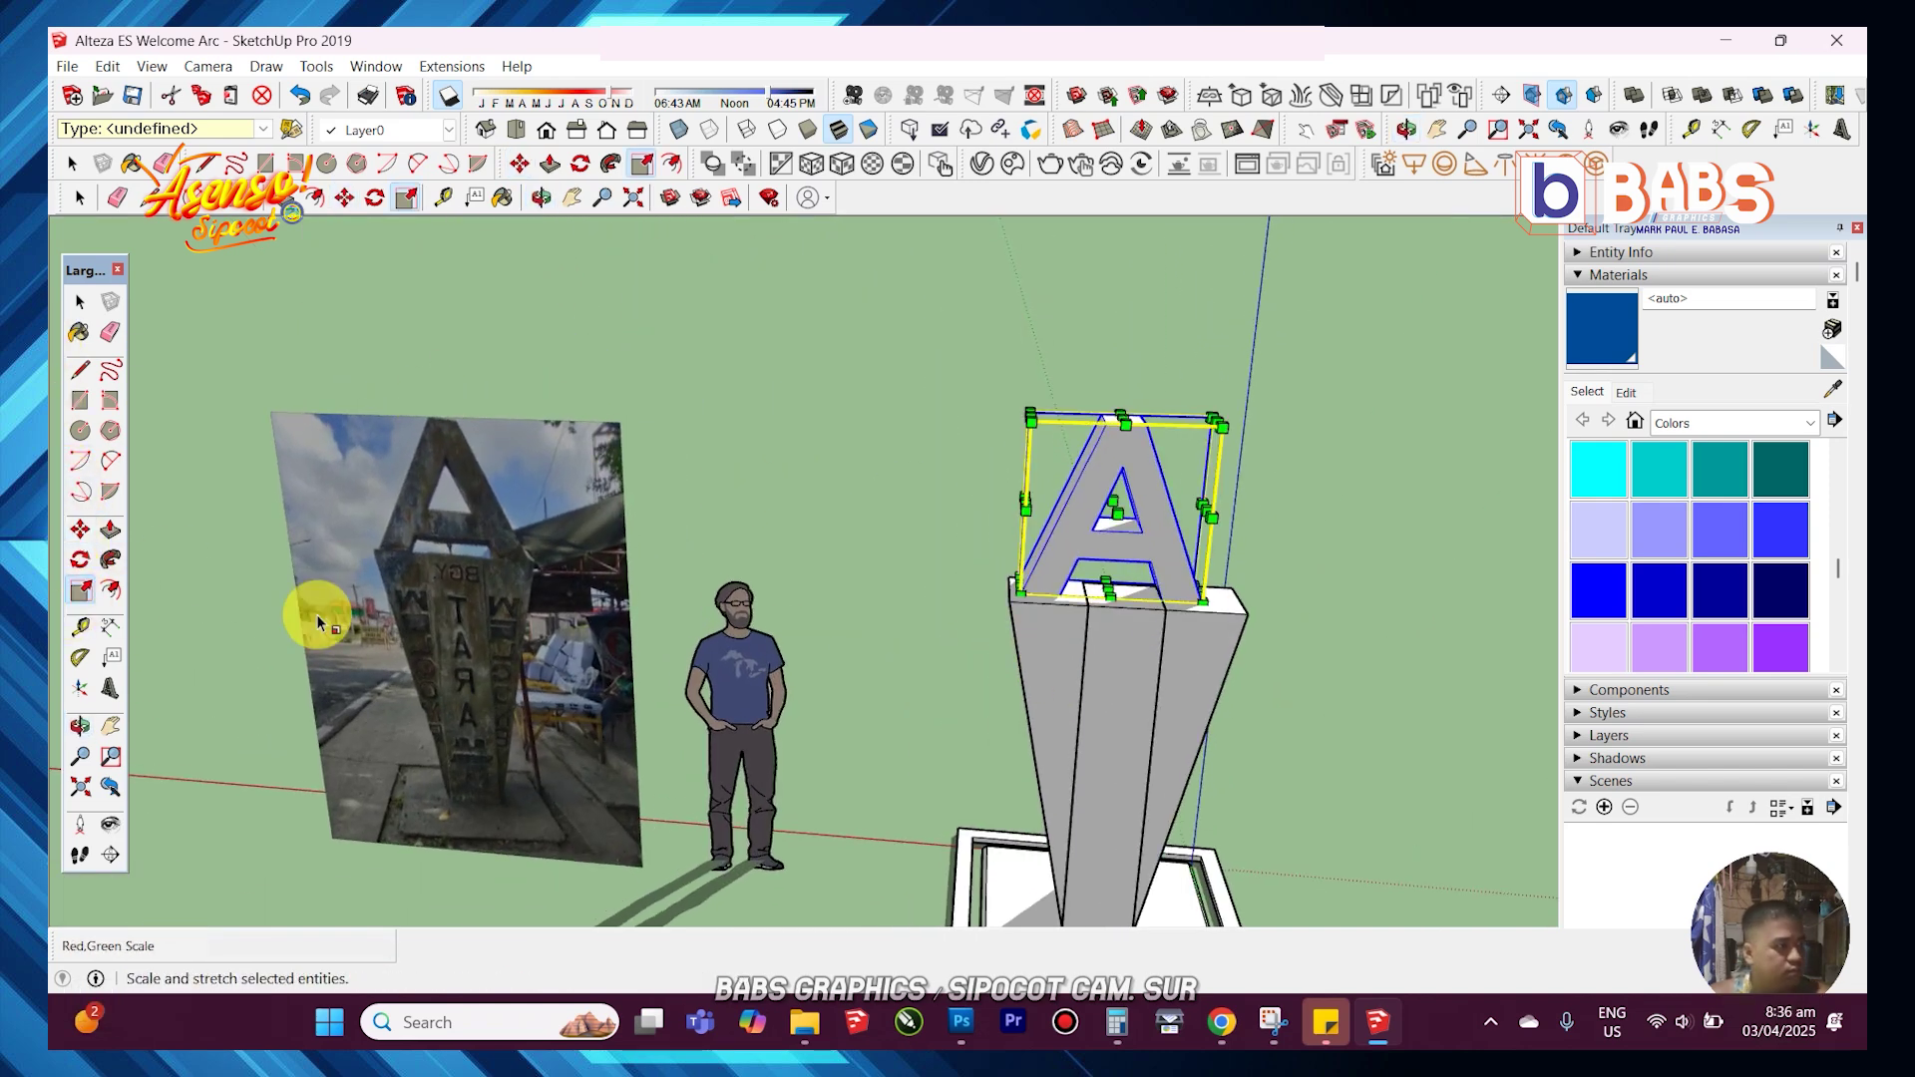
{"action": "left_click_drag", "start_coordinate": [1219, 423], "coordinate": [1278, 406]}
{"action": "scroll", "coordinate": [1002, 584], "scroll_direction": "up", "scroll_amount": 3}
{"action": "scroll", "coordinate": [1027, 598], "scroll_direction": "down", "scroll_amount": 2}
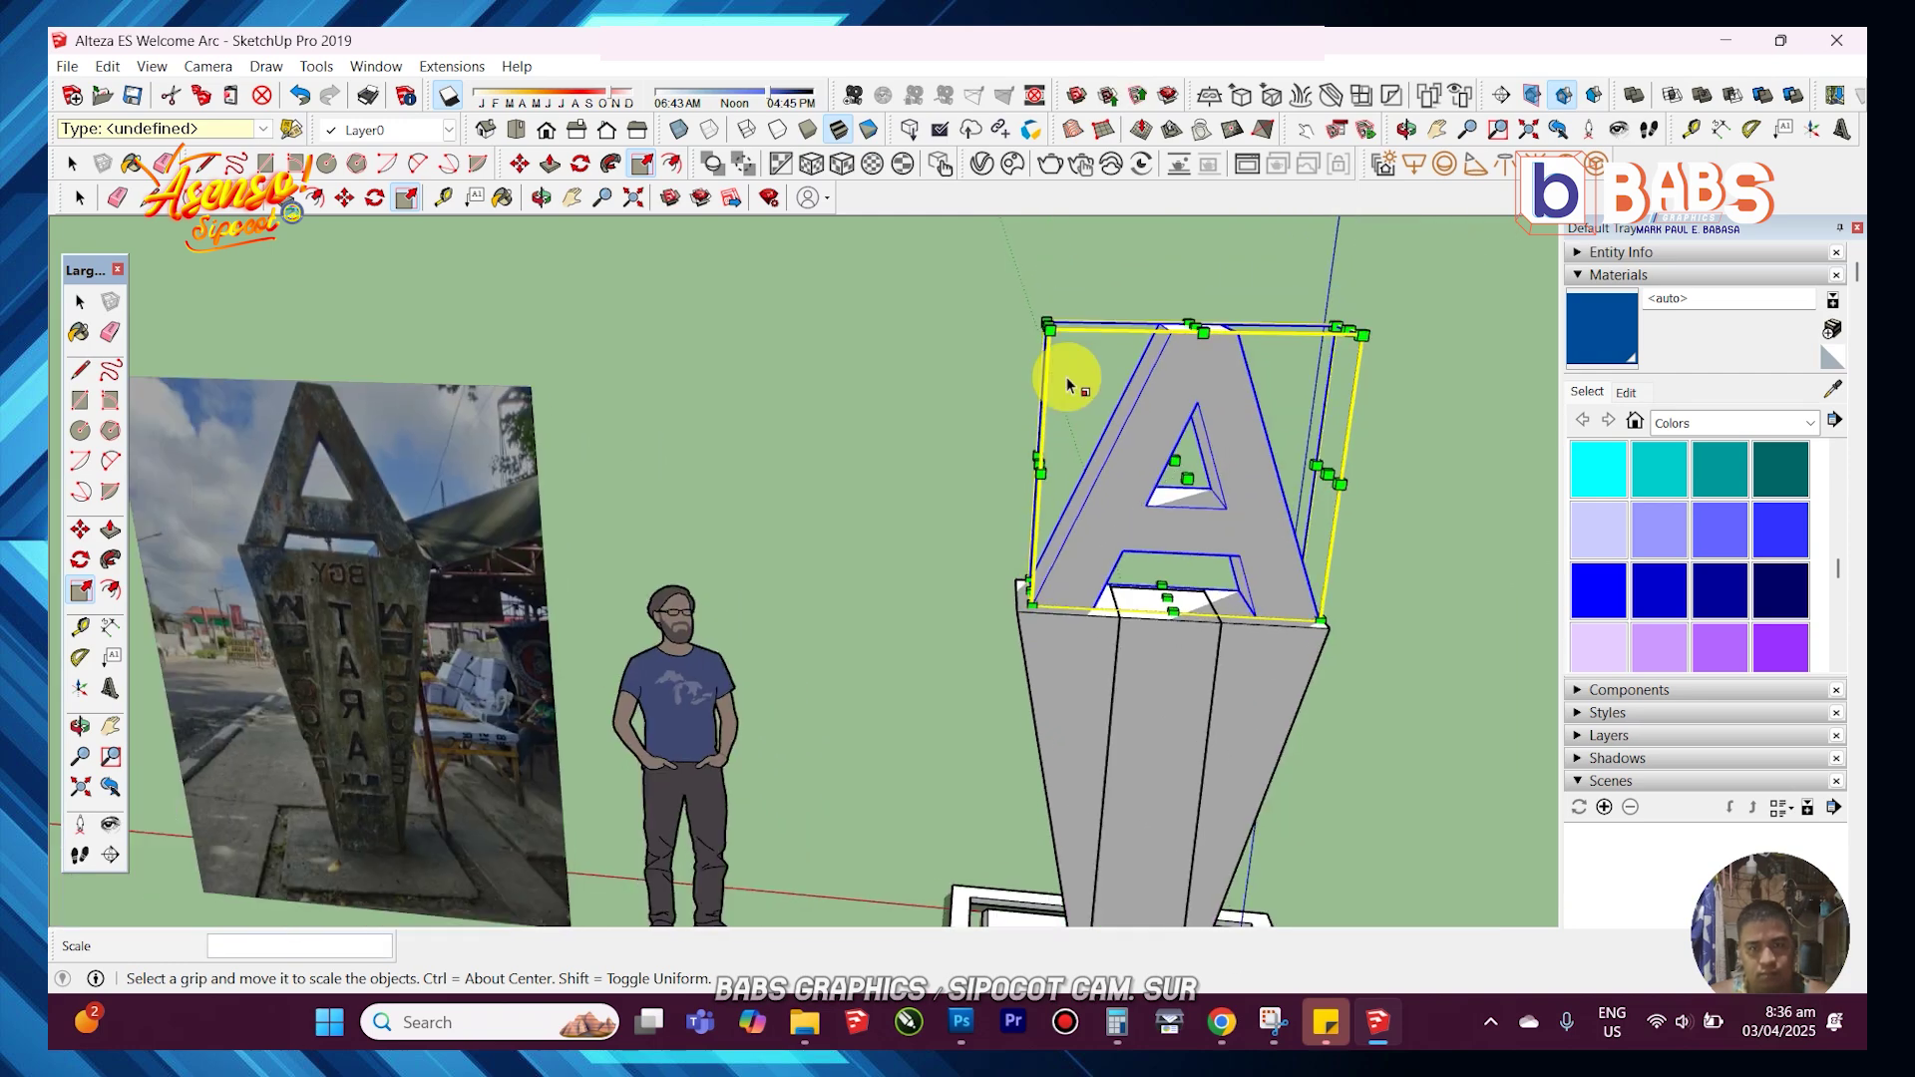
- Move the letter A about 1.1 inches across the column's thickness to centre it on the top face
{"action": "scroll", "coordinate": [1137, 628], "scroll_direction": "up", "scroll_amount": 3}
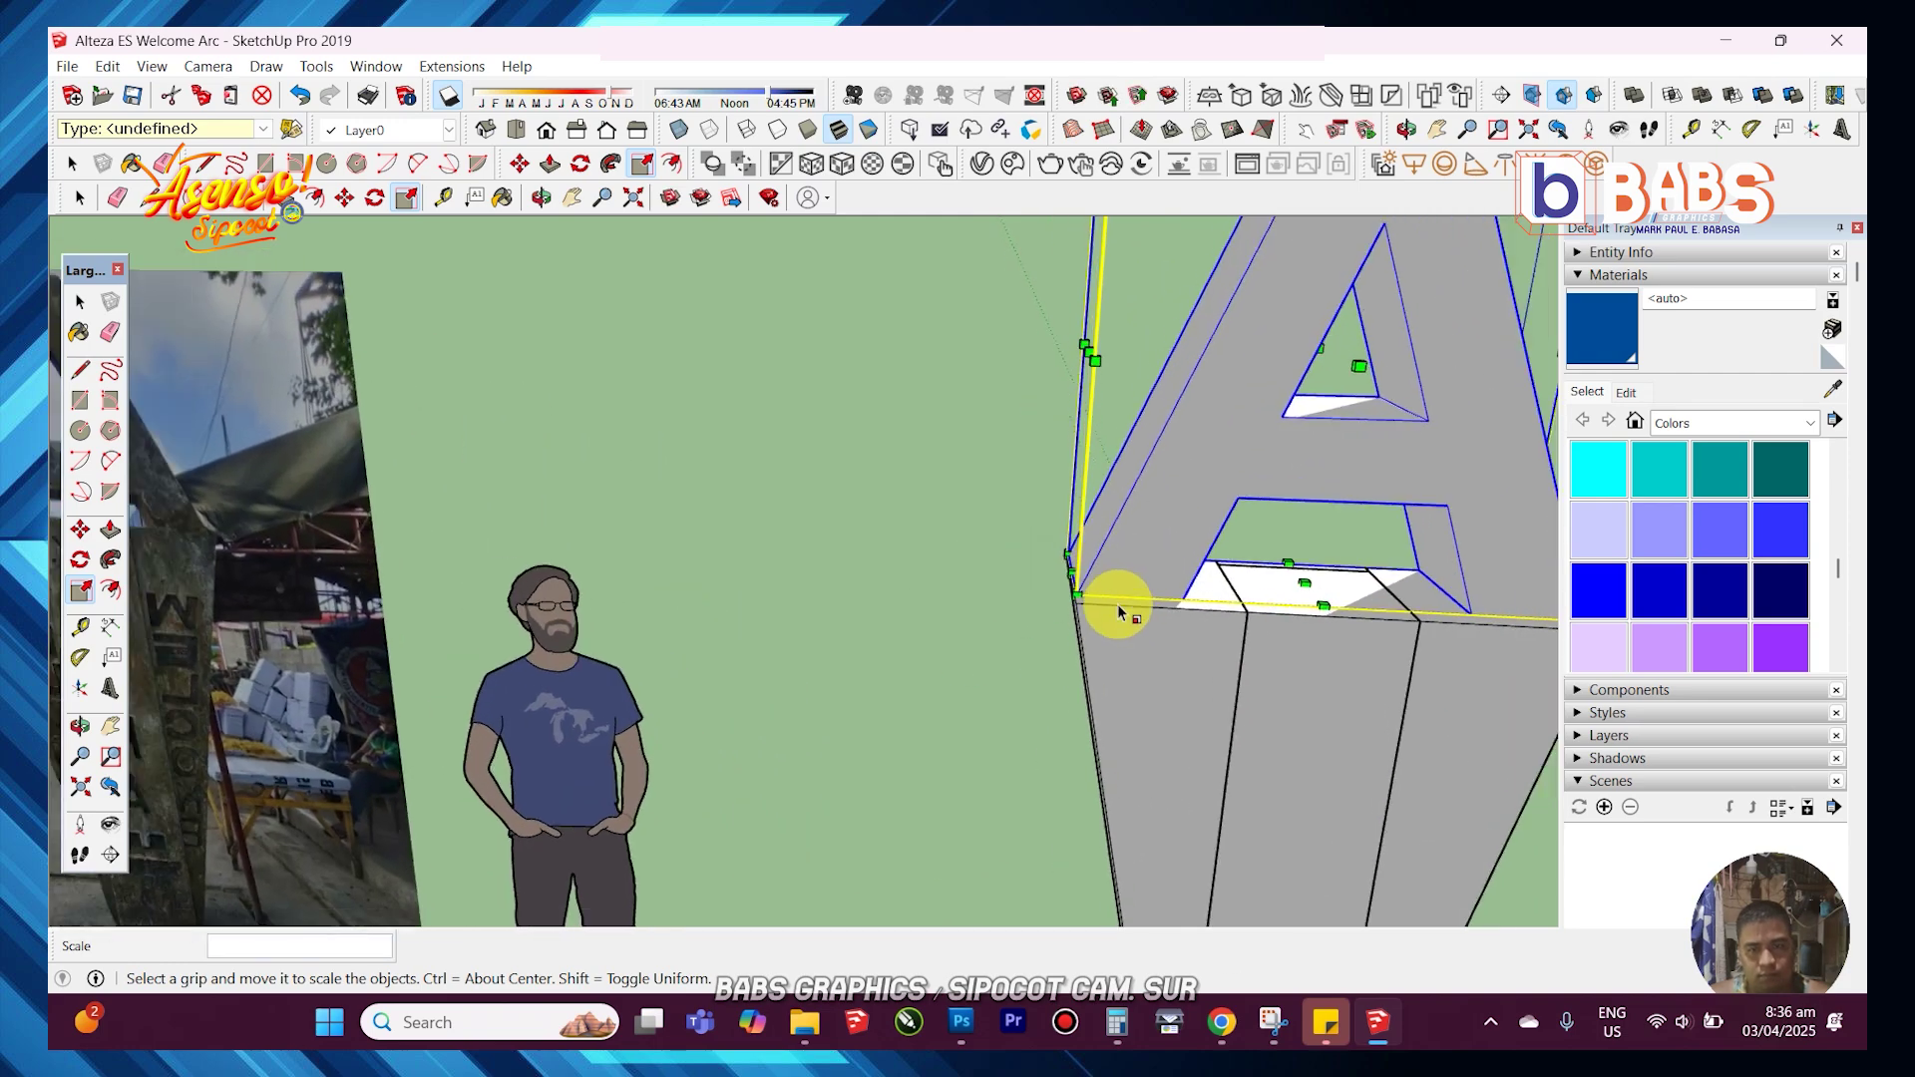
{"action": "middle_click_drag", "start_coordinate": [1120, 607], "coordinate": [1350, 798]}
{"action": "scroll", "coordinate": [1009, 530], "scroll_direction": "down", "scroll_amount": 5}
{"action": "left_click", "coordinate": [781, 643]}
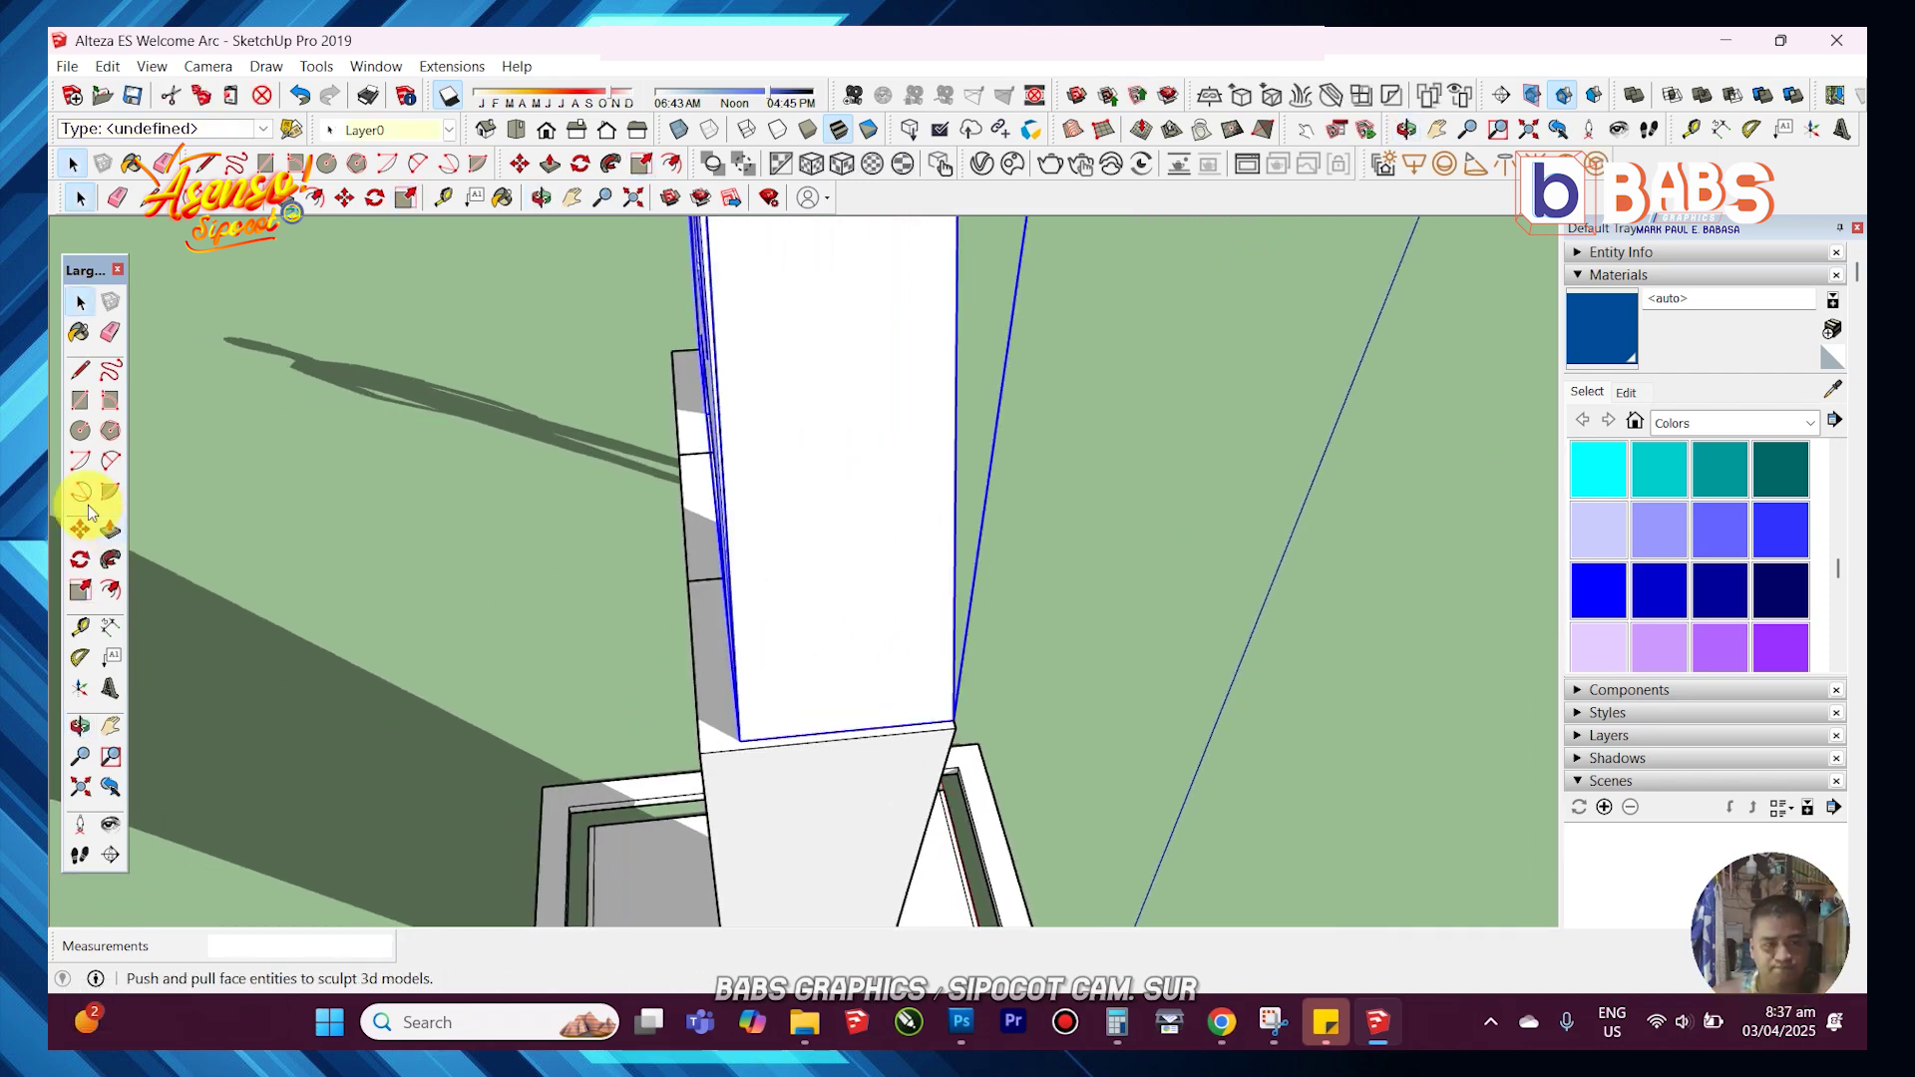
{"action": "left_click", "coordinate": [79, 531]}
{"action": "left_click", "coordinate": [838, 729]}
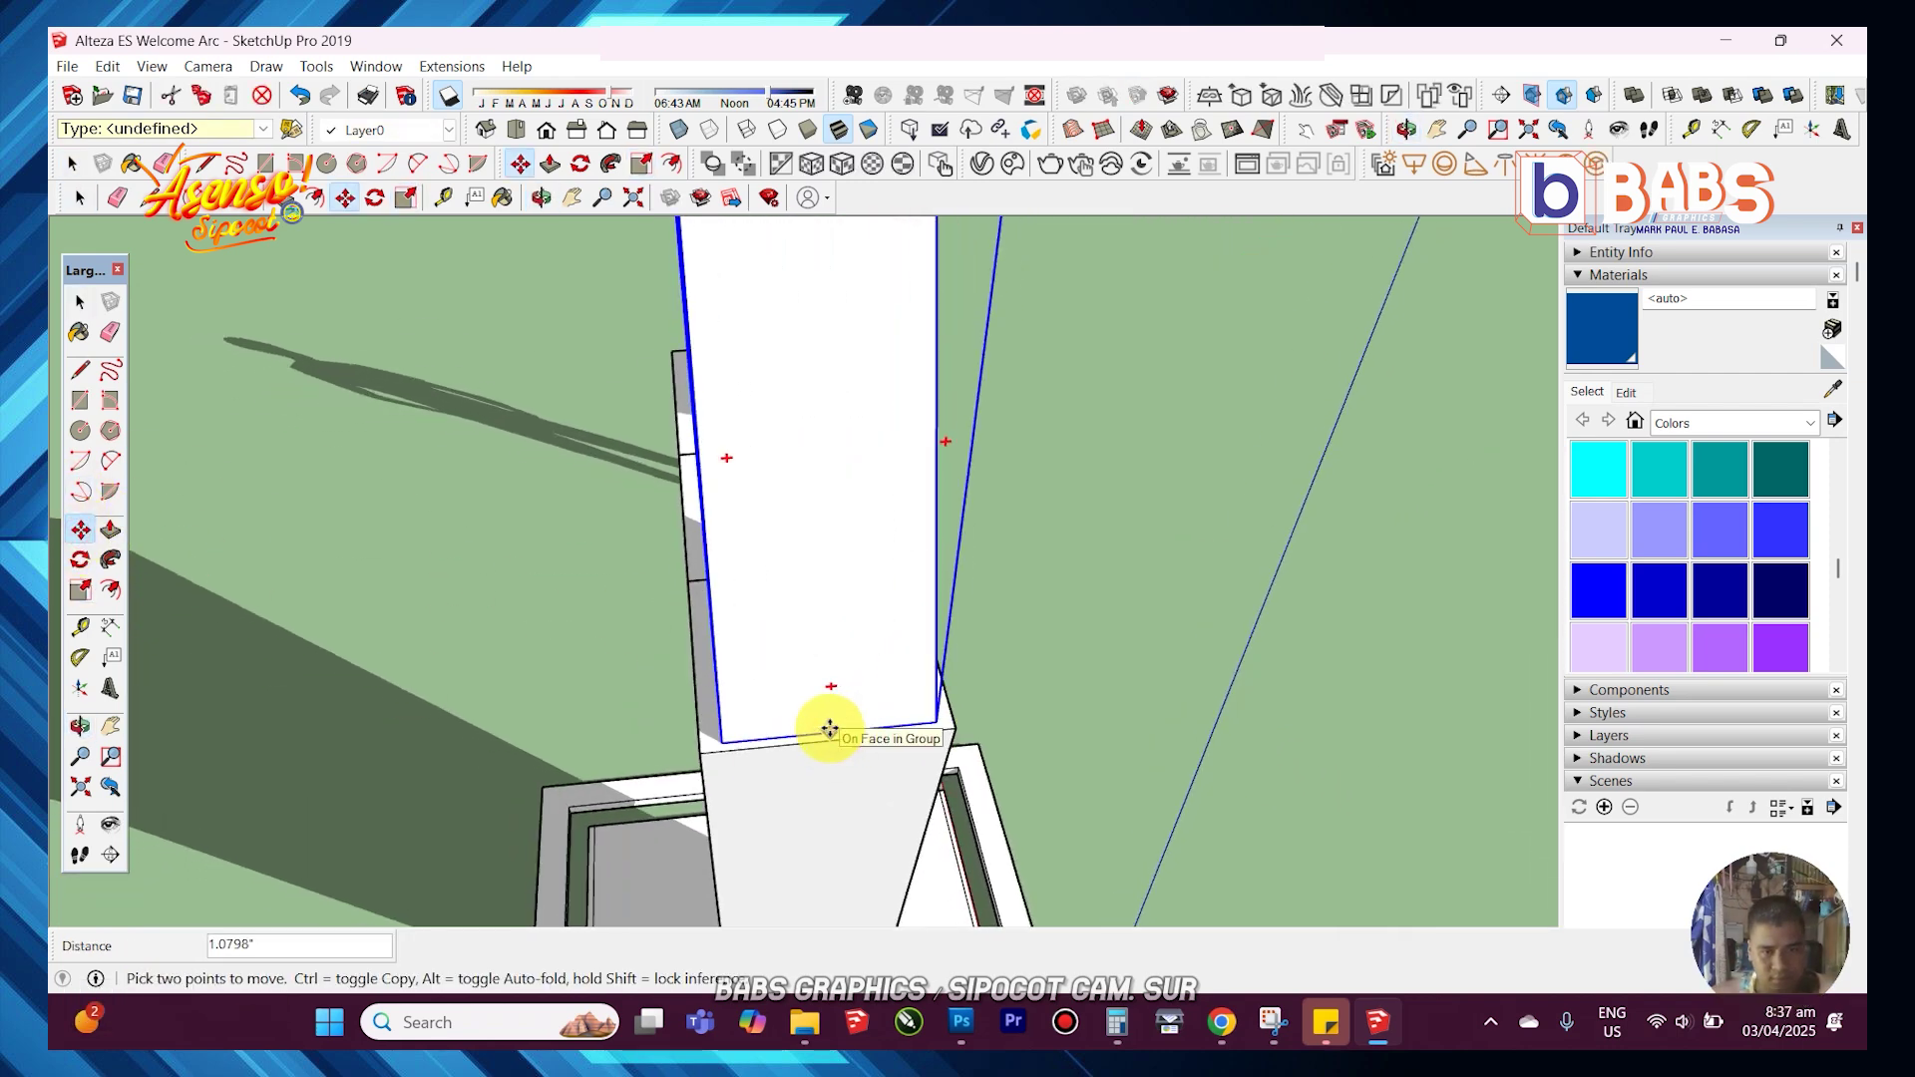
{"action": "left_click", "coordinate": [829, 729]}
{"action": "key", "text": "space"}
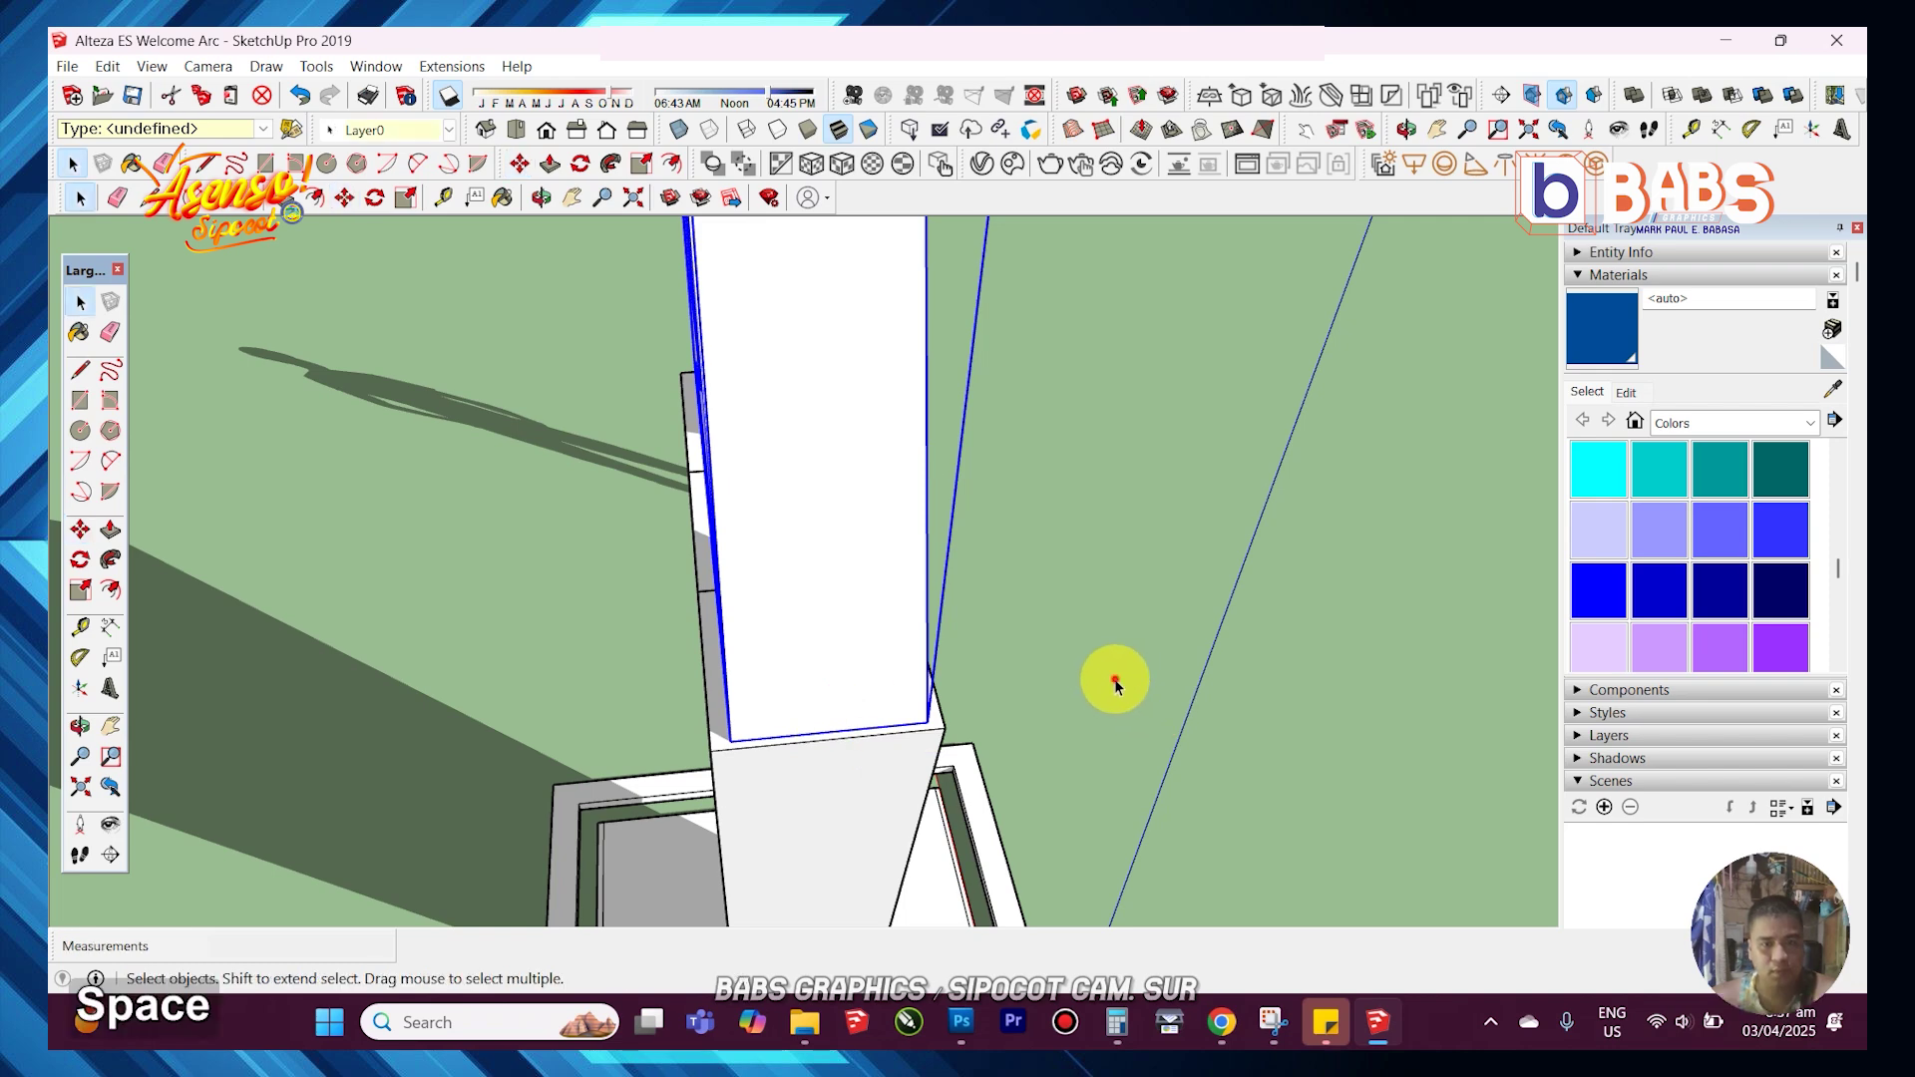
- Place unfilled 3D text "BRGY." in Arial Bold, 10 inches high, on the column's face in front view
{"action": "scroll", "coordinate": [735, 675], "scroll_direction": "down", "scroll_amount": 5}
{"action": "scroll", "coordinate": [641, 522], "scroll_direction": "up", "scroll_amount": 5}
{"action": "middle_click_drag", "start_coordinate": [641, 521], "coordinate": [583, 97]}
{"action": "left_click", "coordinate": [548, 130]}
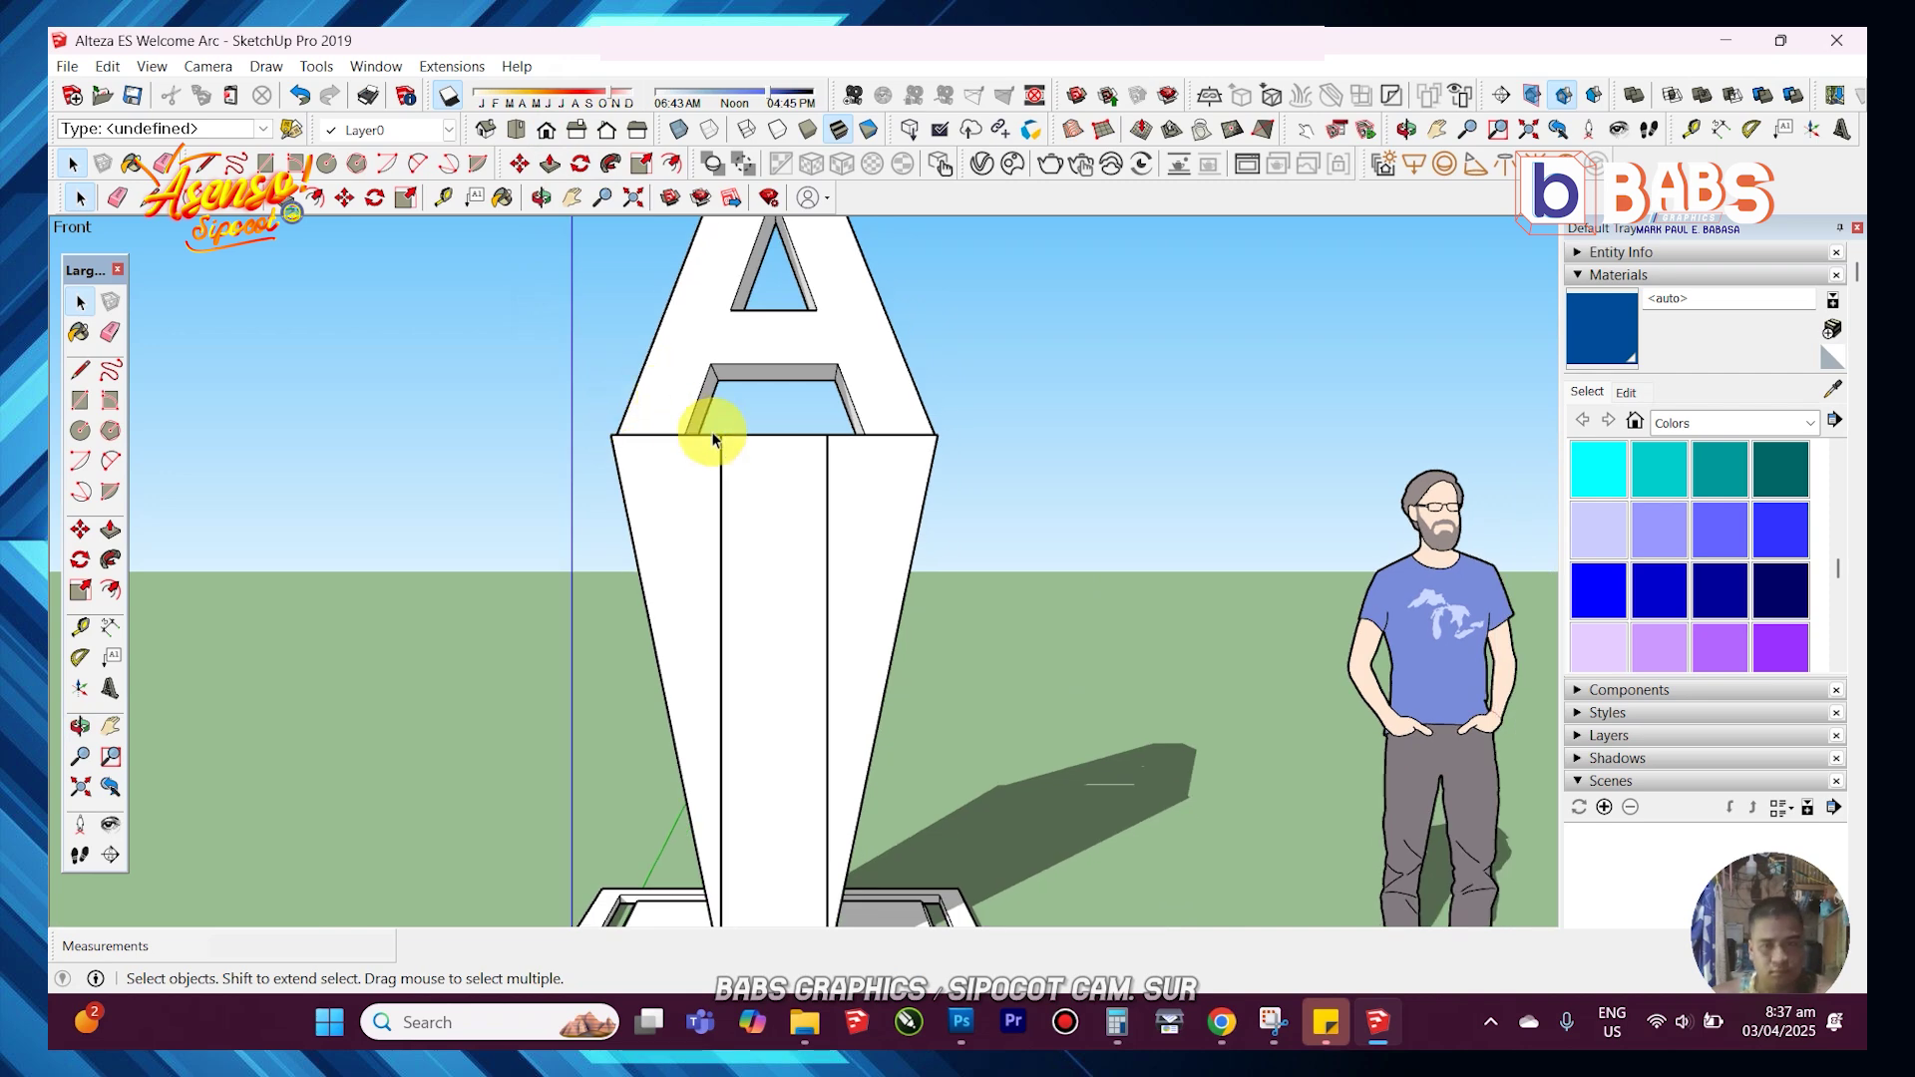
{"action": "scroll", "coordinate": [907, 531], "scroll_direction": "down", "scroll_amount": 3}
{"action": "scroll", "coordinate": [744, 505], "scroll_direction": "up", "scroll_amount": 3}
{"action": "scroll", "coordinate": [713, 469], "scroll_direction": "up", "scroll_amount": 2}
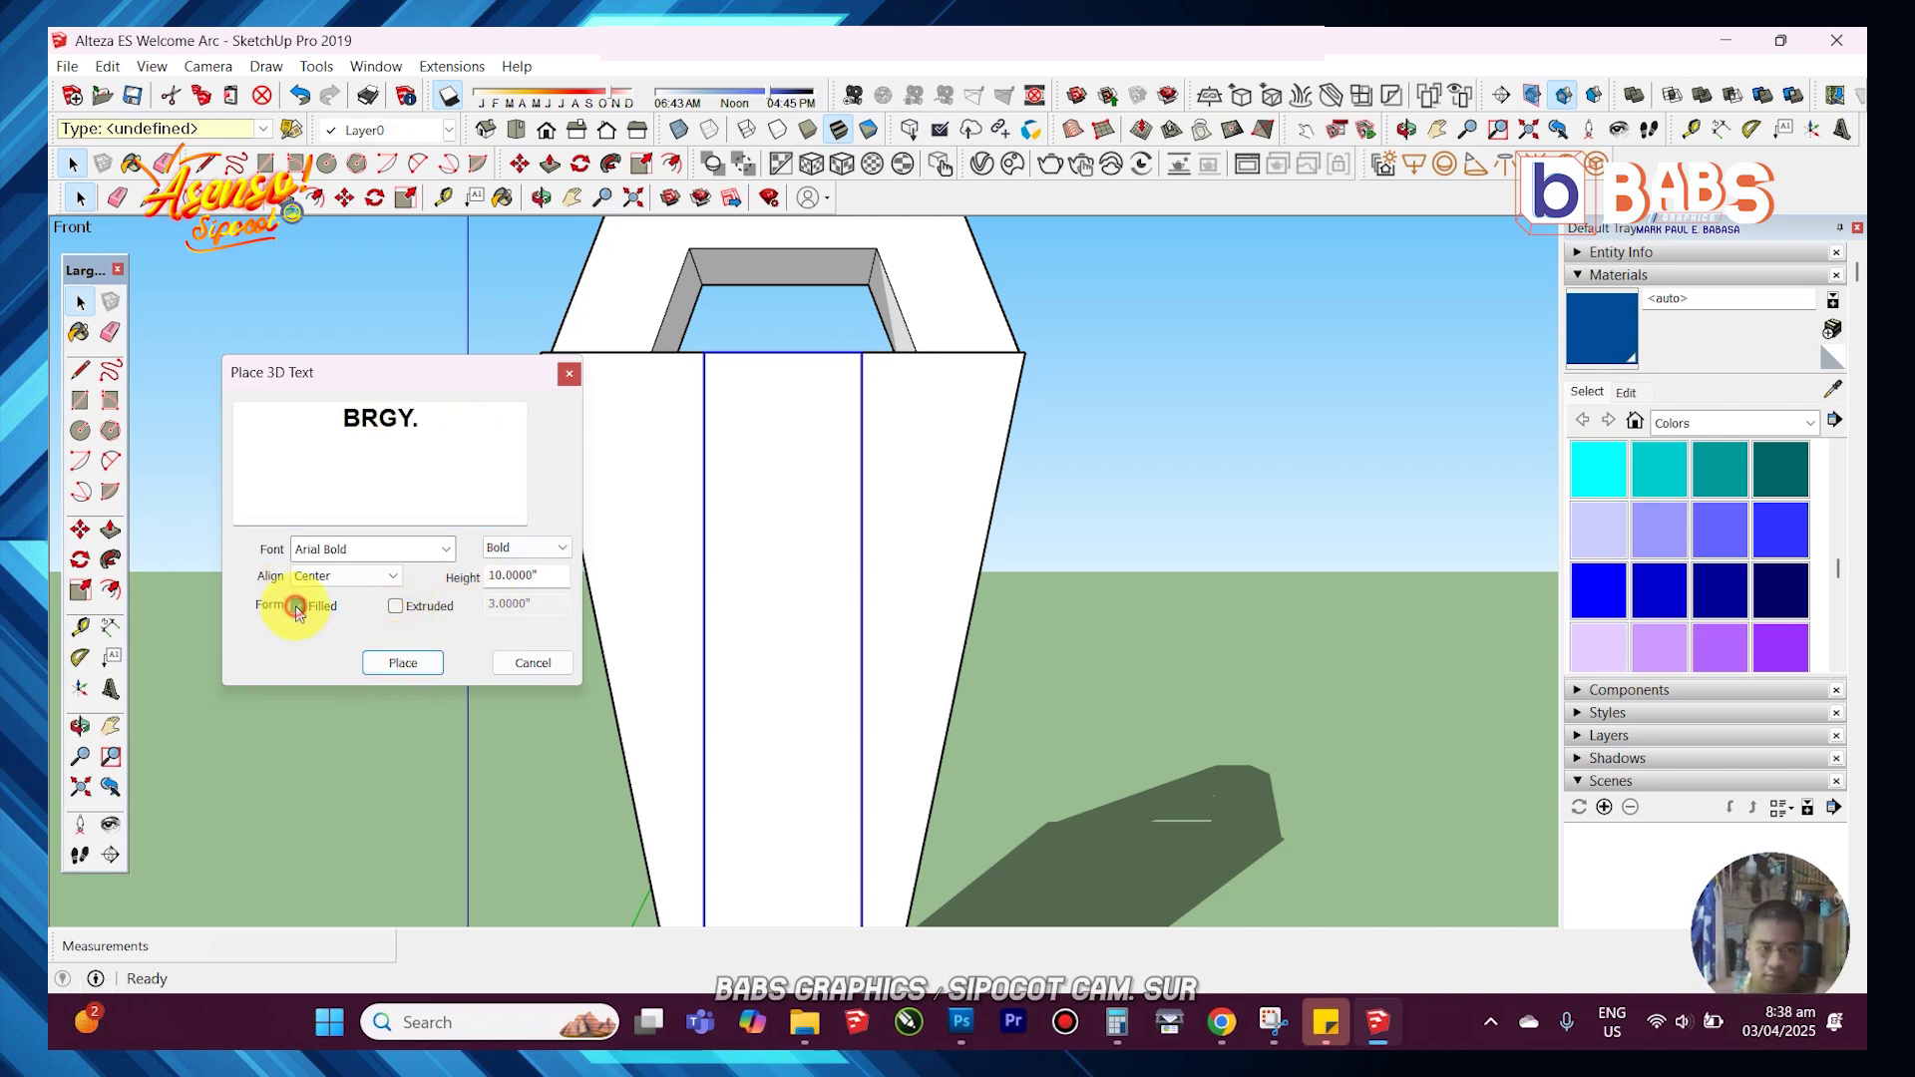
{"action": "left_click", "coordinate": [422, 675]}
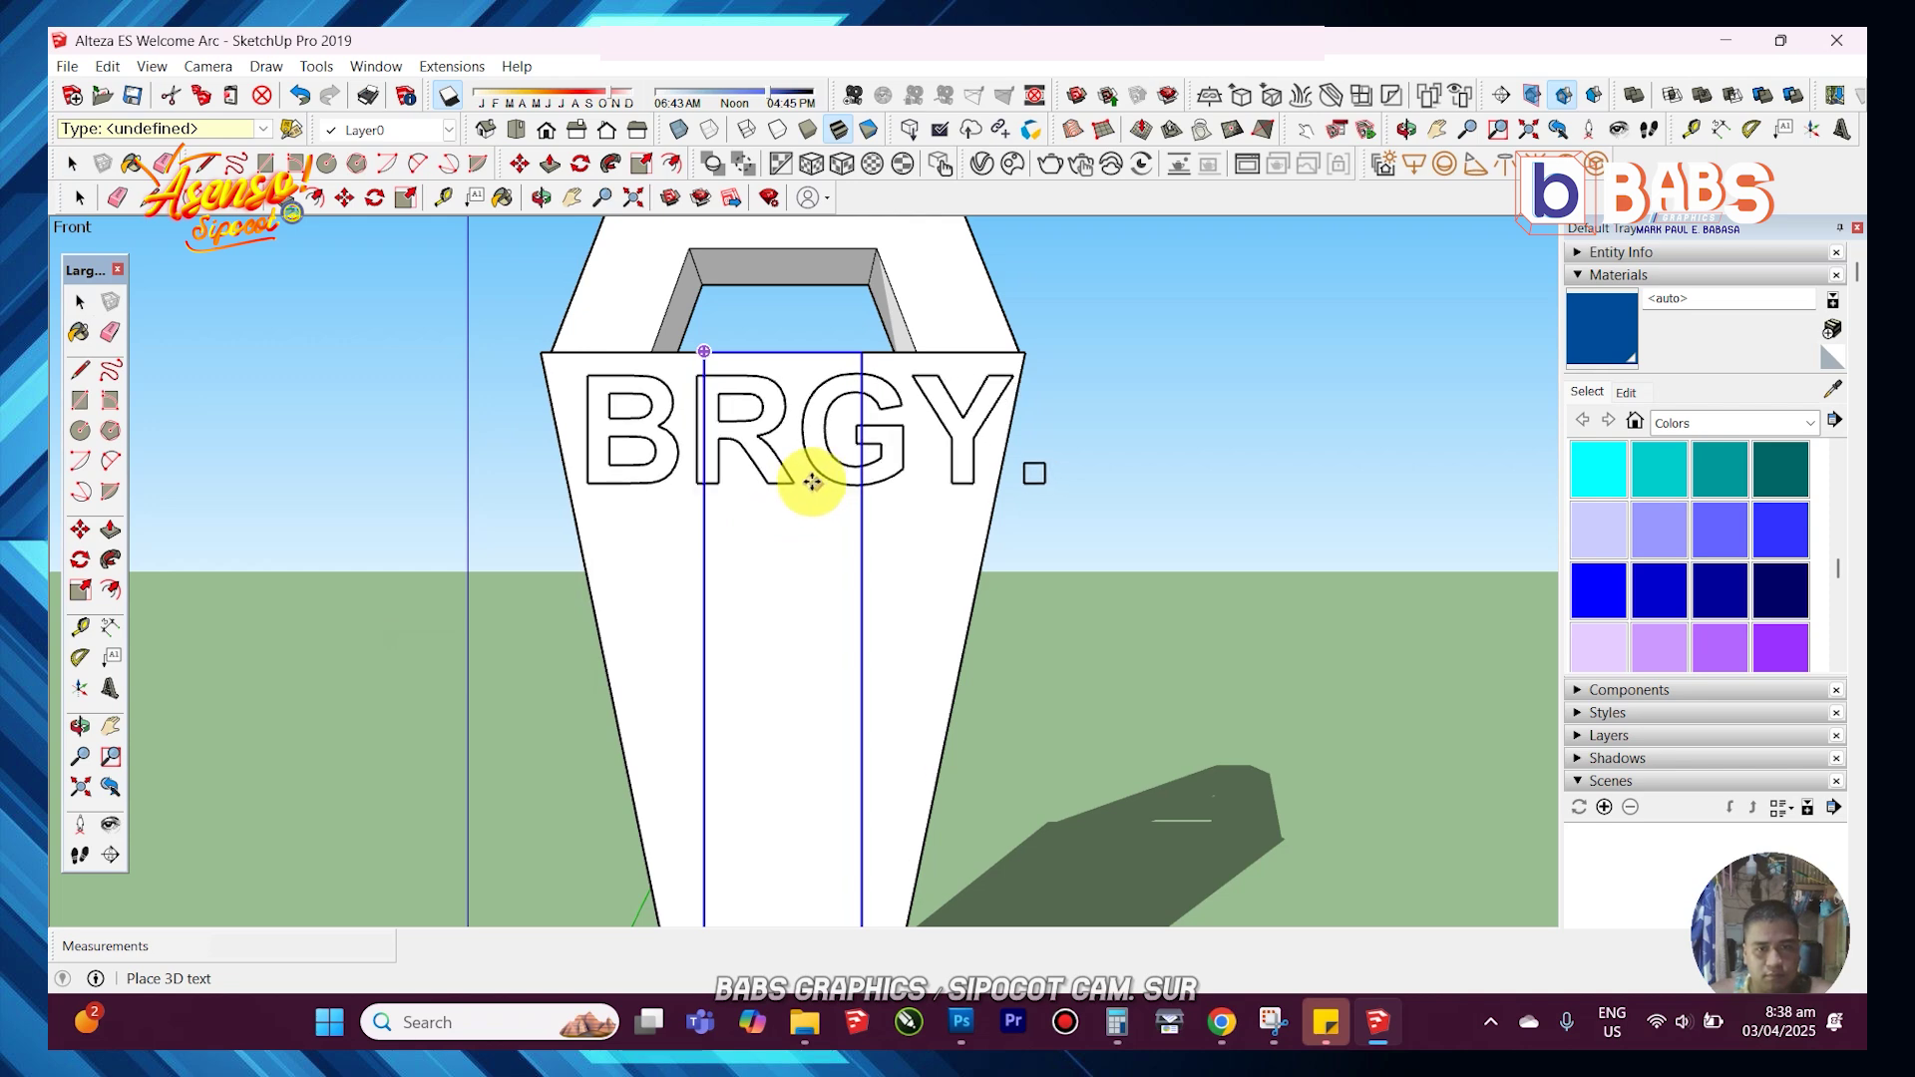
{"action": "left_click", "coordinate": [799, 482]}
- Scale the "BRGY." text to 0.24 and move it onto the upper part of the column's middle strip
{"action": "left_click", "coordinate": [80, 590]}
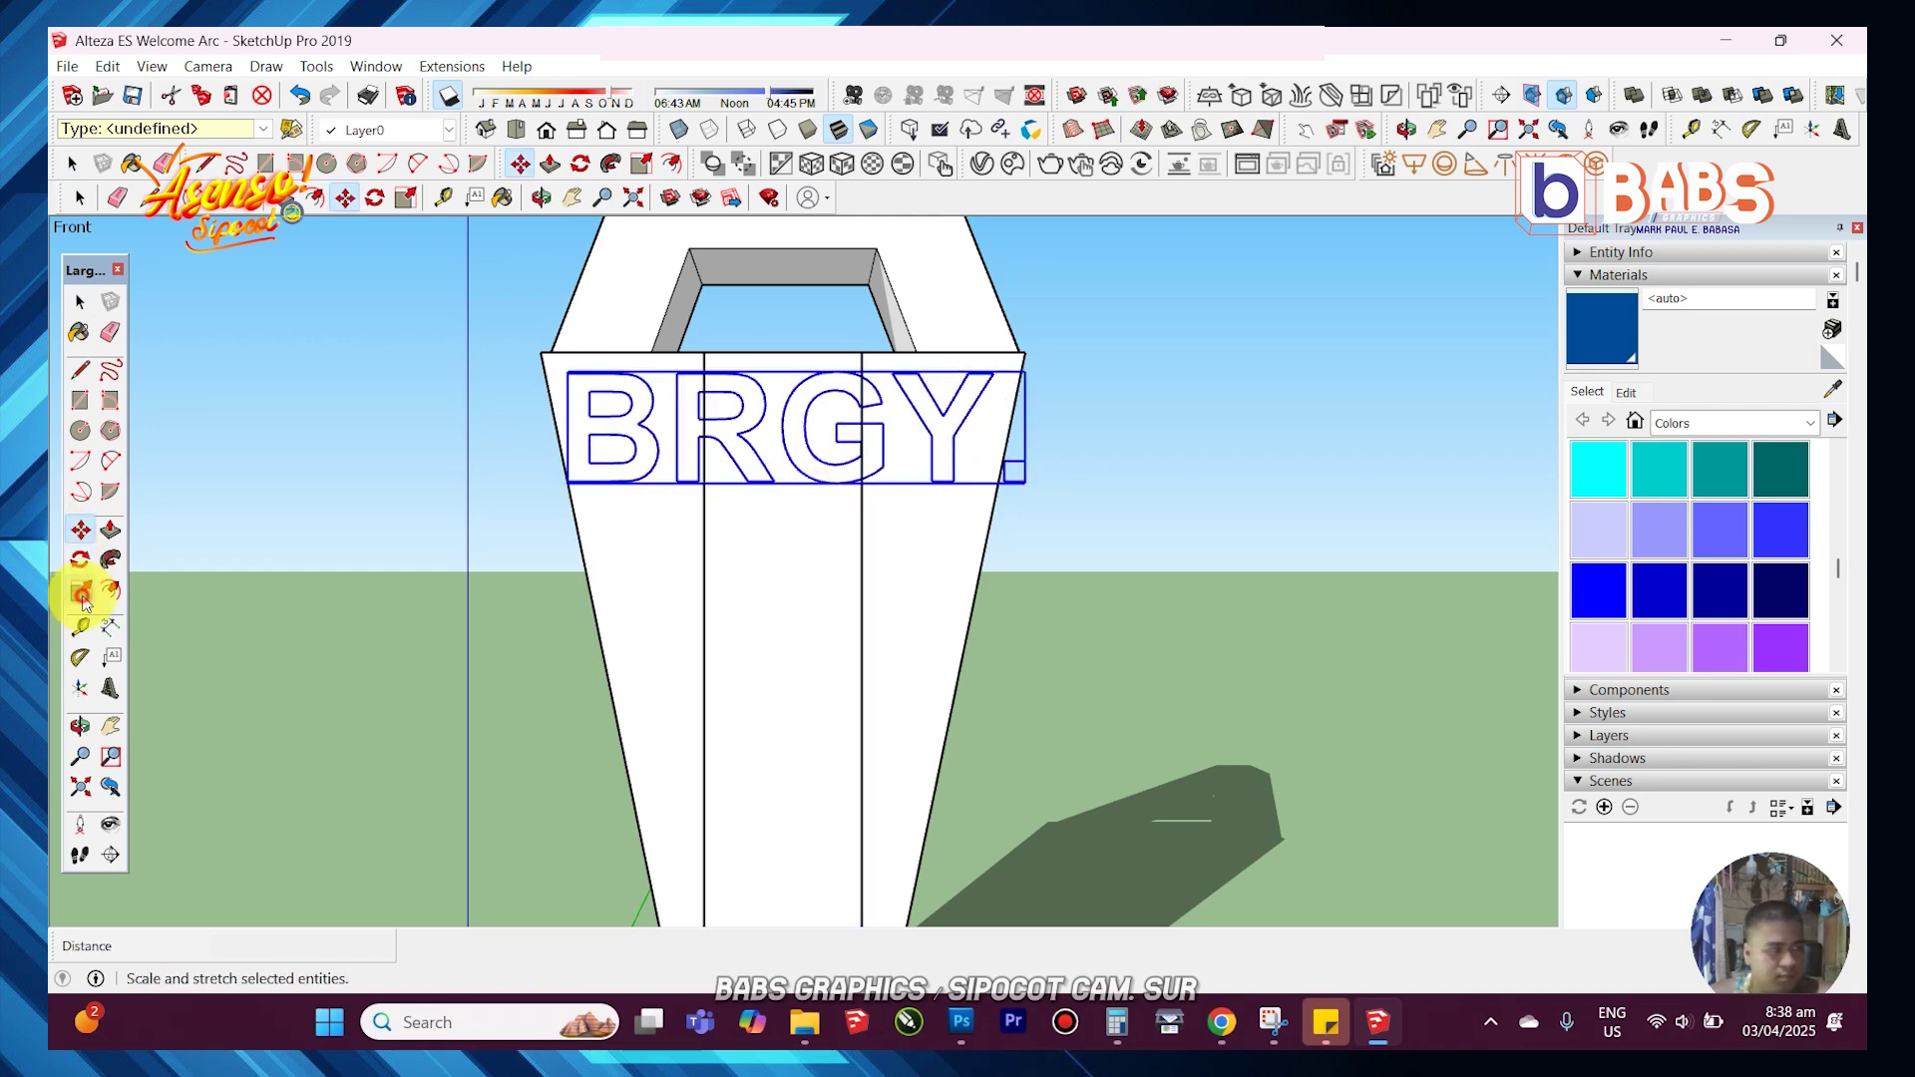
{"action": "left_click_drag", "start_coordinate": [1027, 483], "coordinate": [664, 451]}
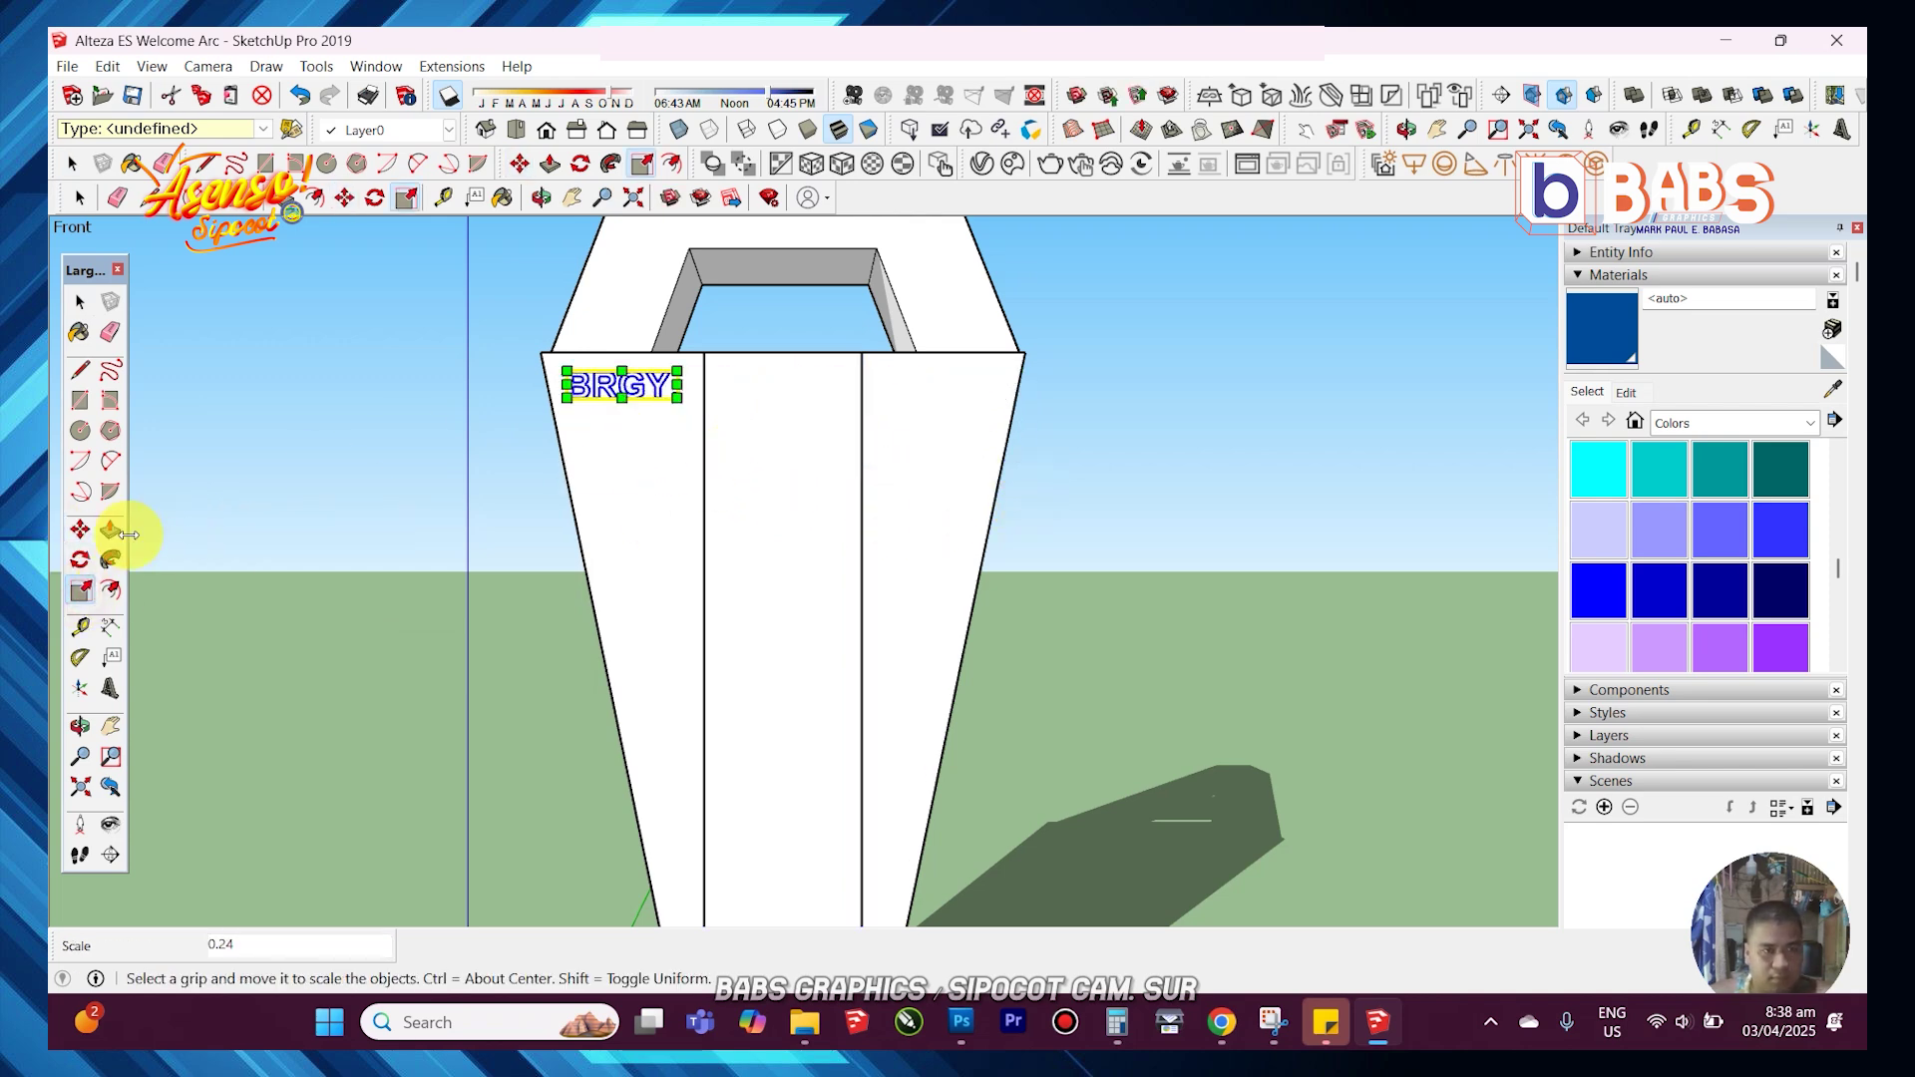
{"action": "left_click", "coordinate": [79, 529]}
{"action": "left_click_drag", "start_coordinate": [606, 385], "coordinate": [793, 385]}
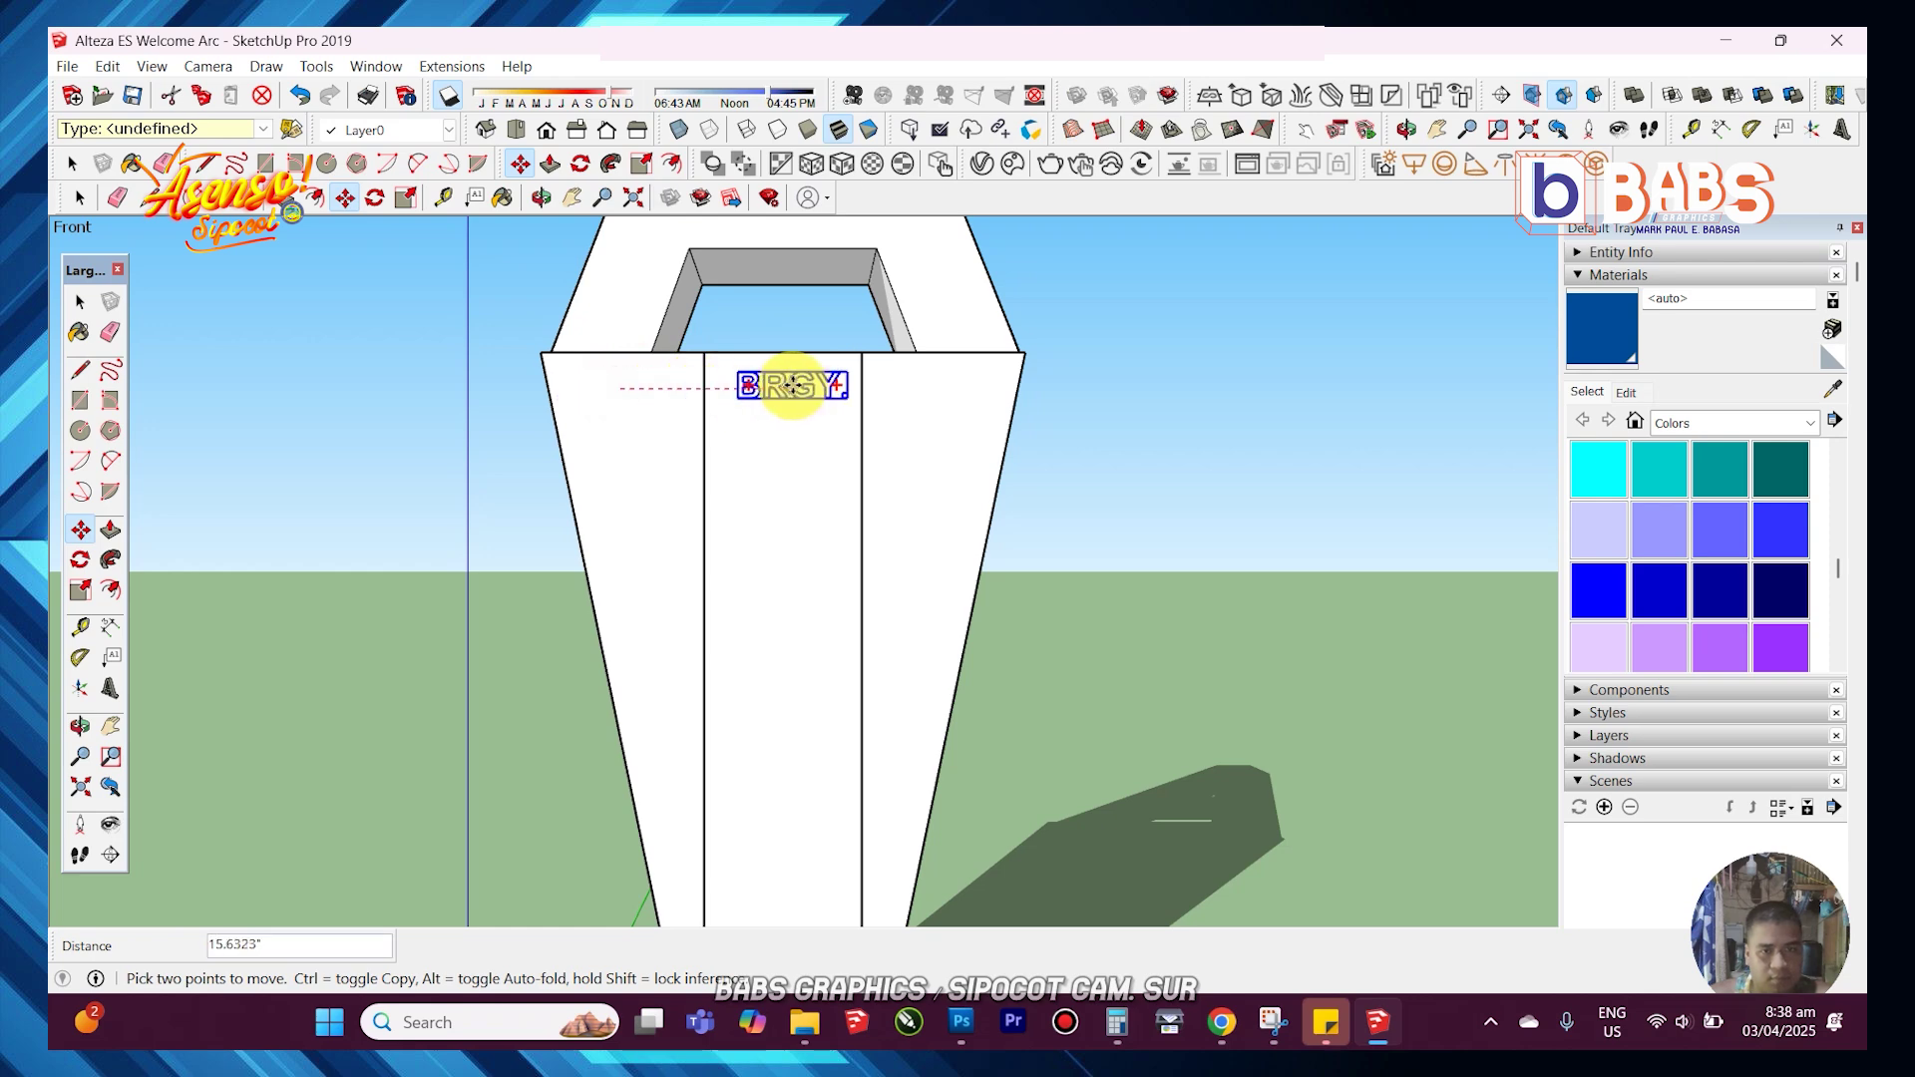
{"action": "left_click", "coordinate": [787, 385]}
{"action": "key", "text": "space"}
- Explode the group of the column's front middle strip
{"action": "right_click", "coordinate": [792, 499]}
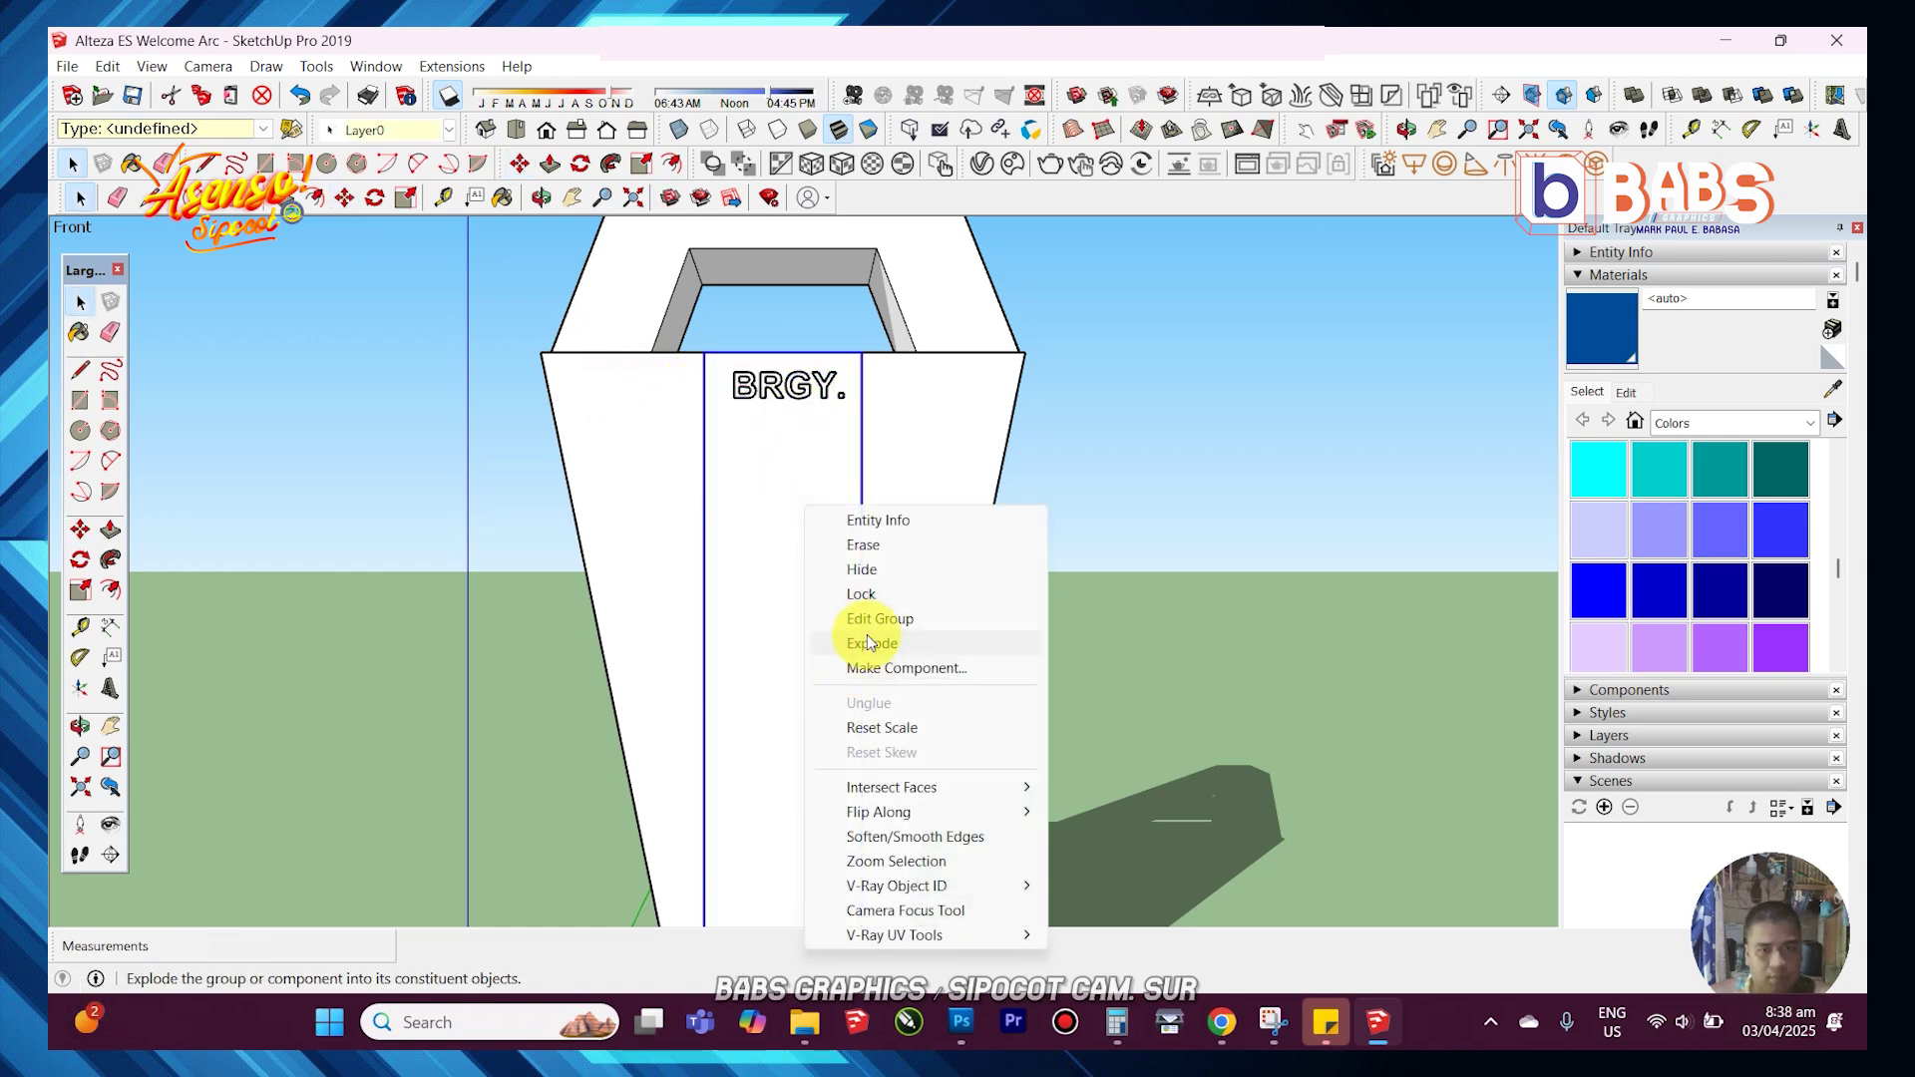
{"action": "left_click", "coordinate": [798, 644]}
{"action": "scroll", "coordinate": [868, 381], "scroll_direction": "up", "scroll_amount": 3}
{"action": "scroll", "coordinate": [735, 329], "scroll_direction": "up", "scroll_amount": 3}
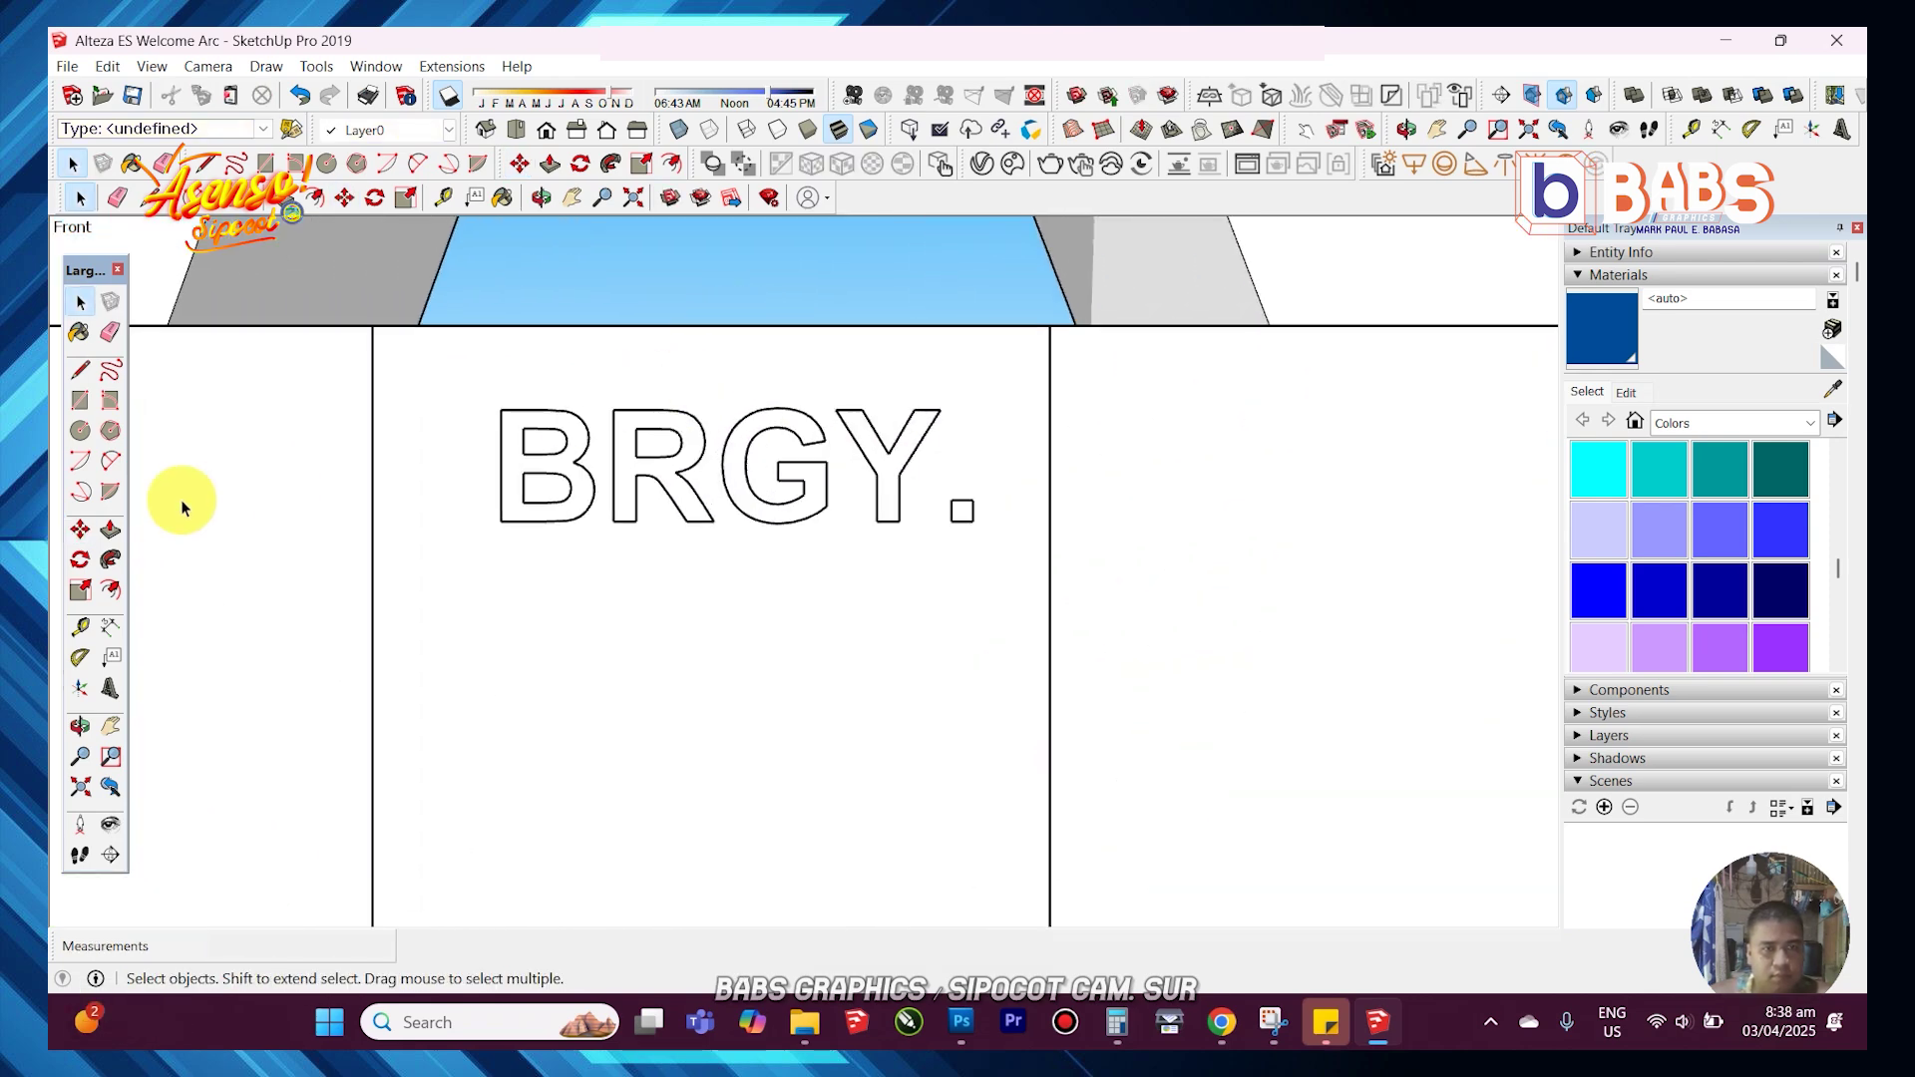
- Draw a short vertical guide line upward from the midpoint of the middle strip's top edge
{"action": "left_click", "coordinate": [510, 395]}
{"action": "key", "text": "l"}
{"action": "left_click", "coordinate": [711, 325]}
{"action": "left_click", "coordinate": [711, 262]}
{"action": "key", "text": "space"}
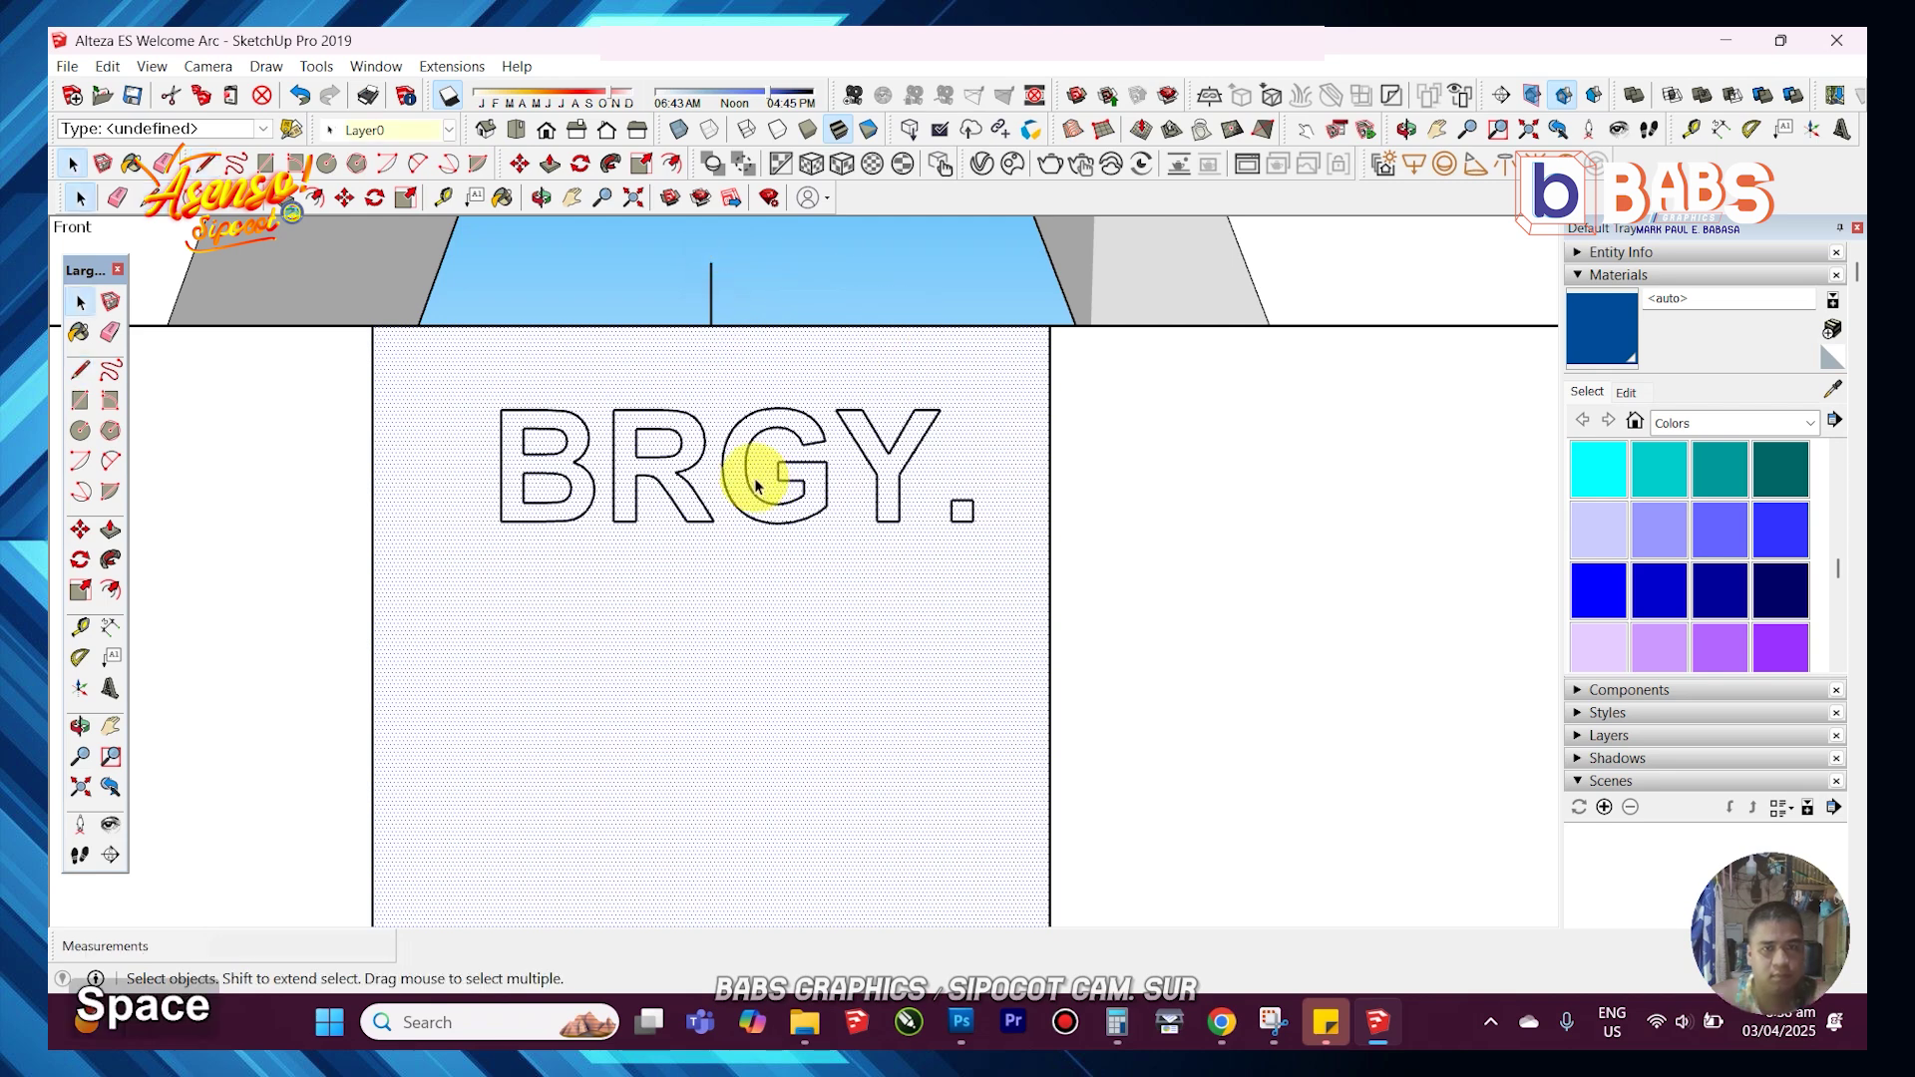
- Align the top midpoint of the "BRGY." text with the guide line and lower the text slightly below the strip's top edge
{"action": "left_click", "coordinate": [746, 484]}
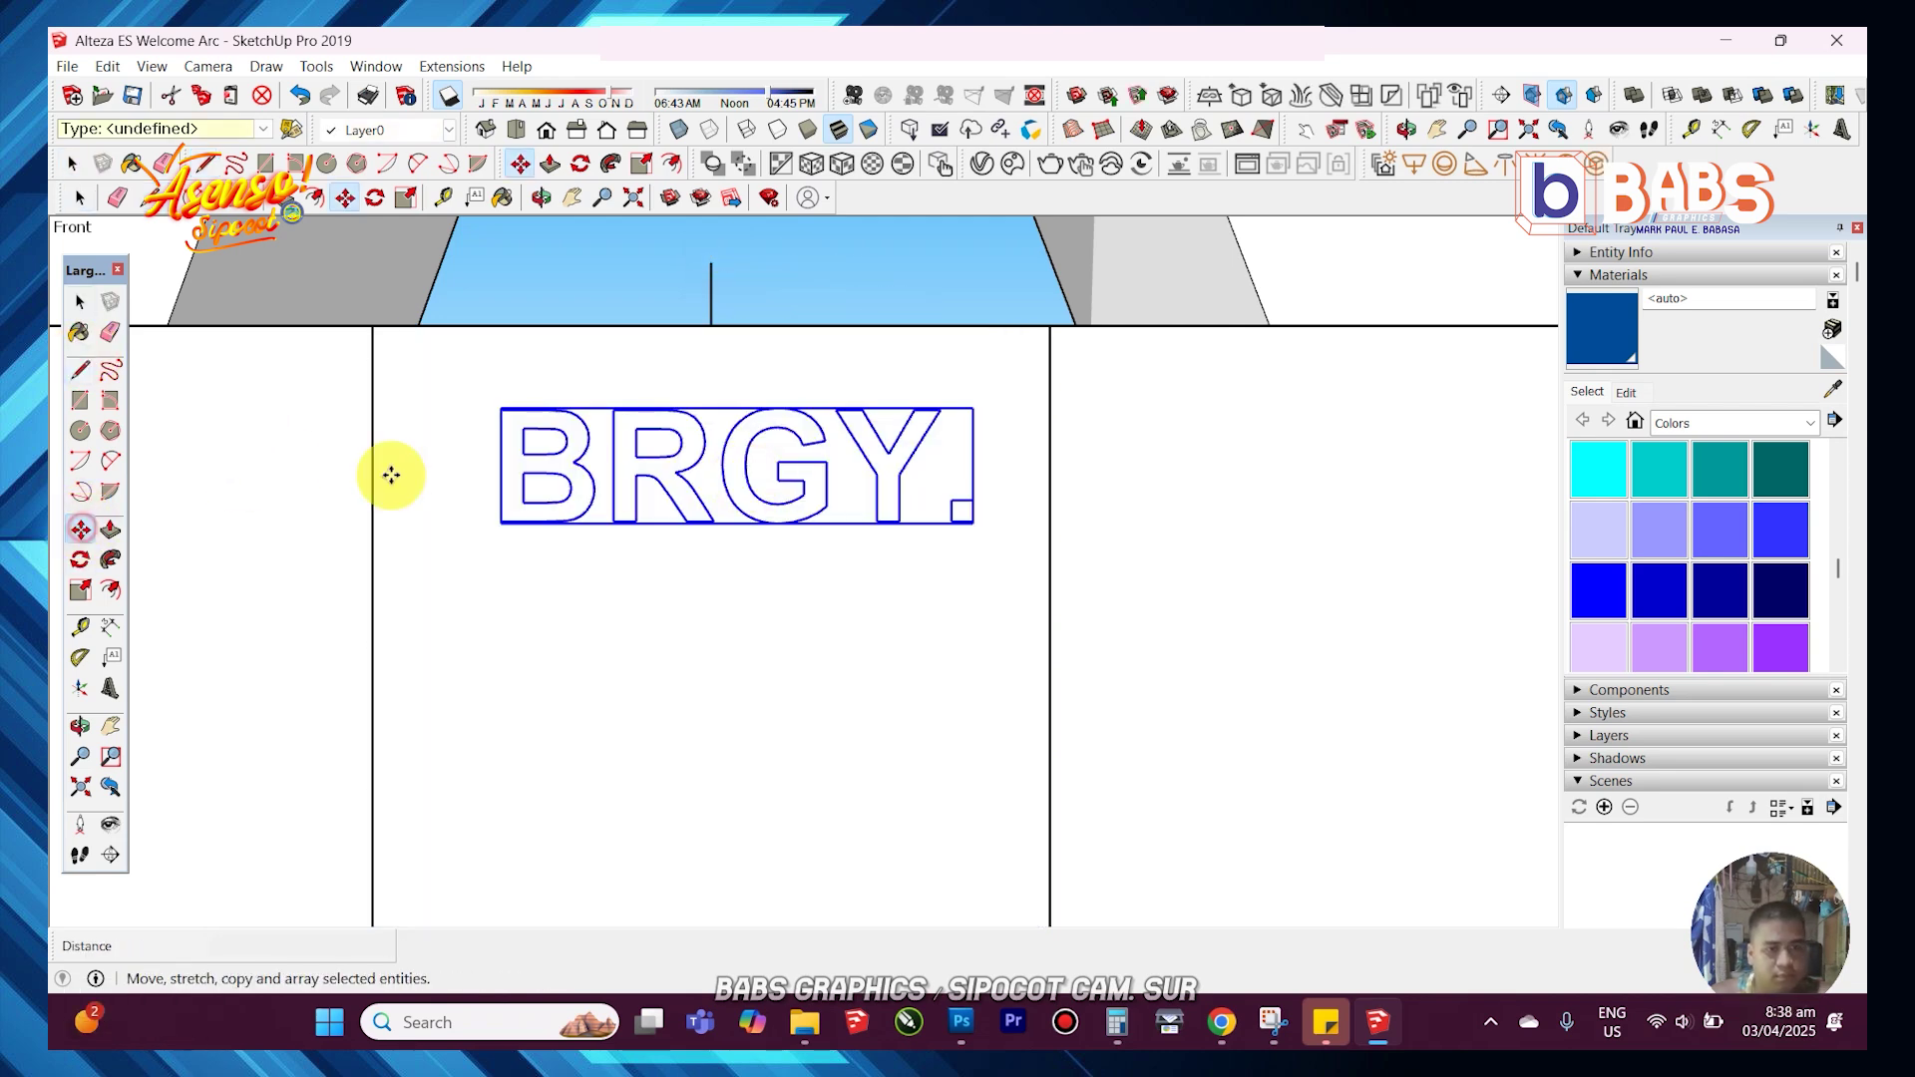
{"action": "left_click", "coordinate": [738, 407]}
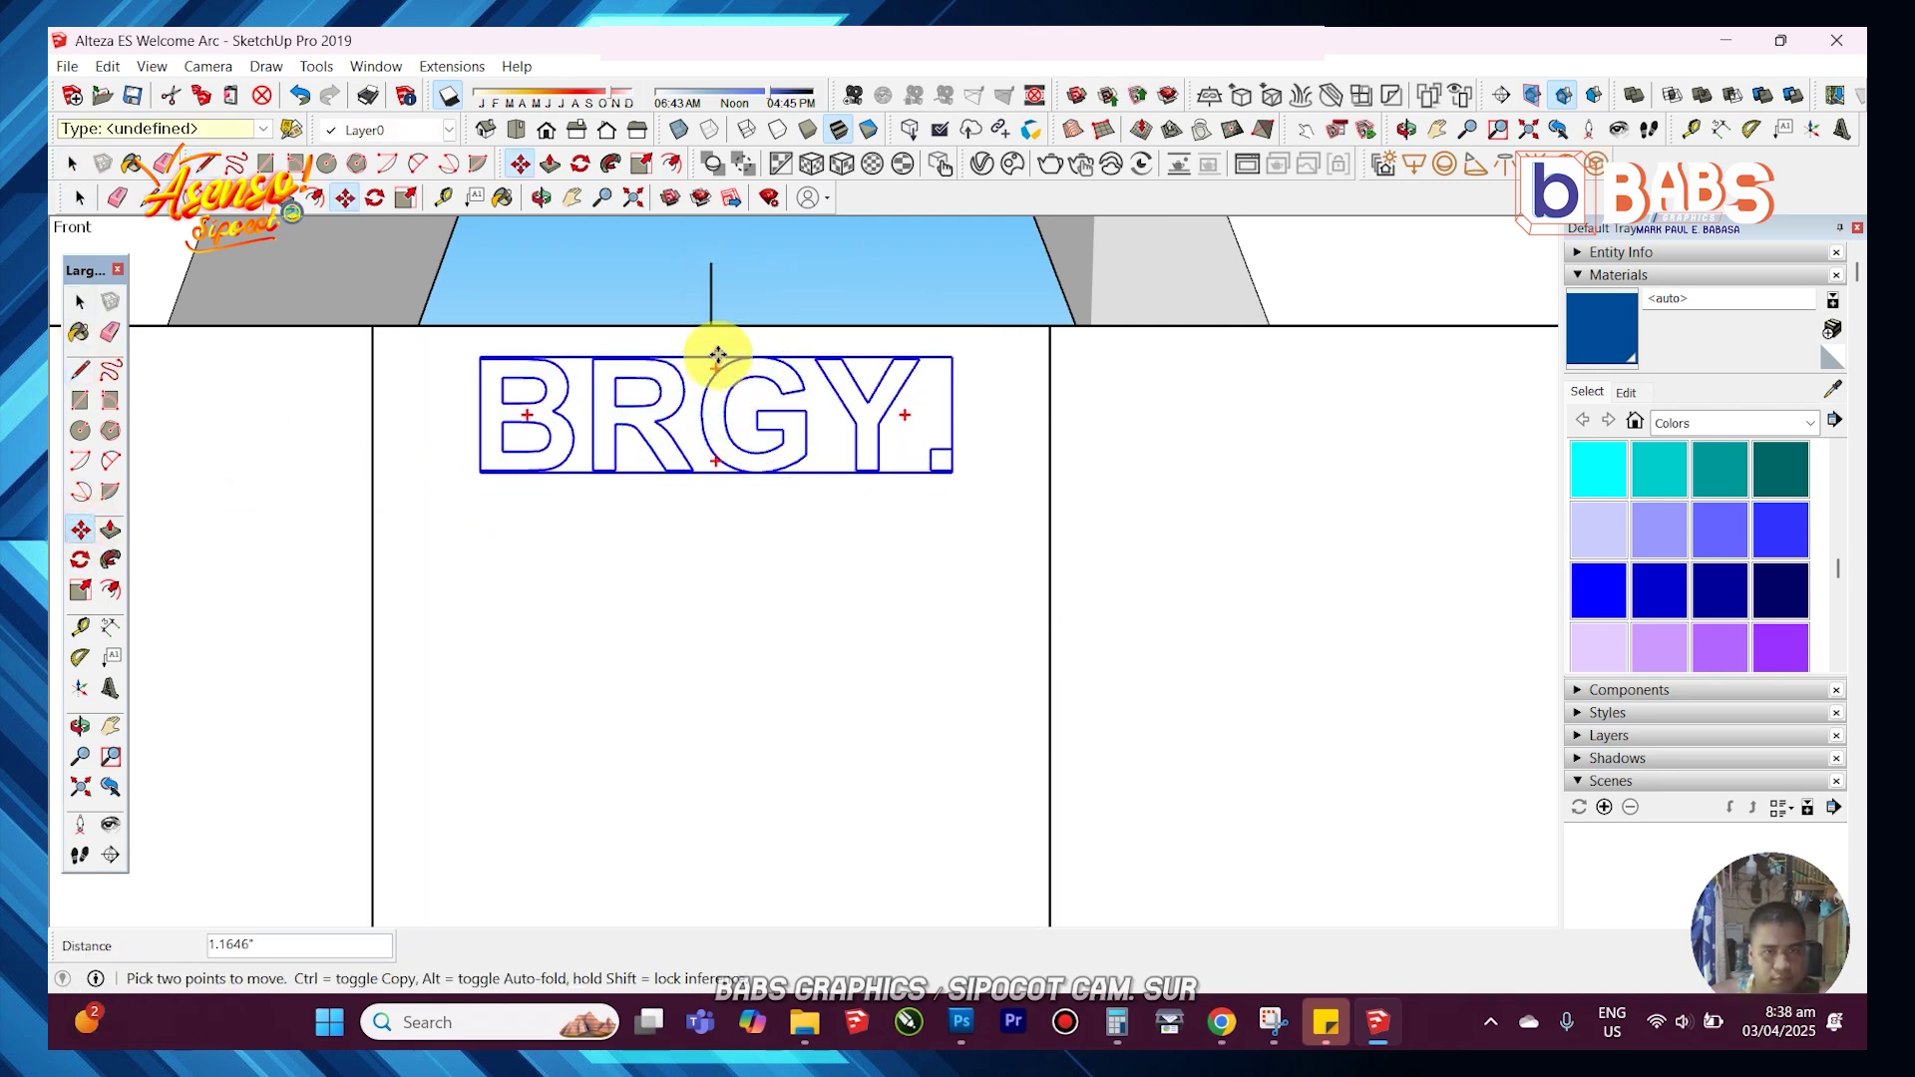
{"action": "left_click", "coordinate": [710, 343]}
{"action": "scroll", "coordinate": [717, 343], "scroll_direction": "up", "scroll_amount": 1}
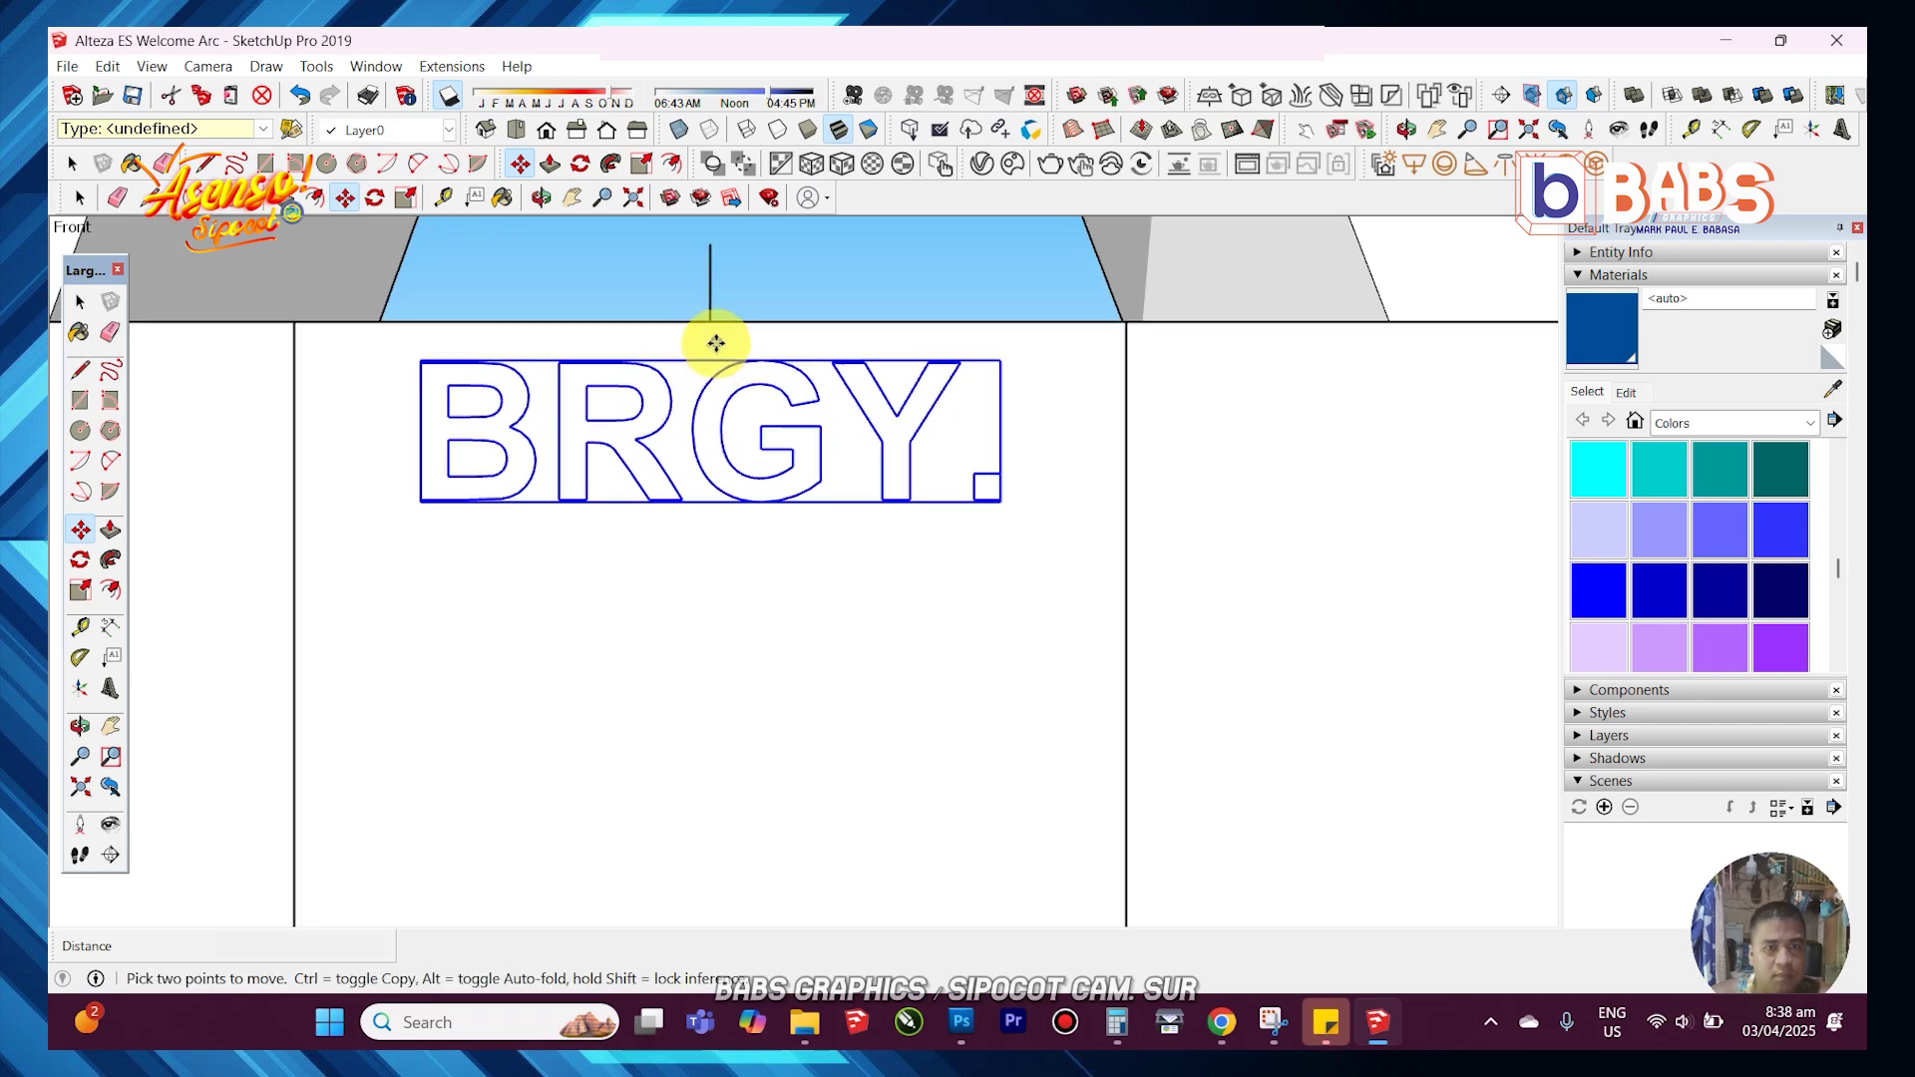
{"action": "scroll", "coordinate": [716, 343], "scroll_direction": "up", "scroll_amount": 1}
{"action": "left_click", "coordinate": [709, 359]}
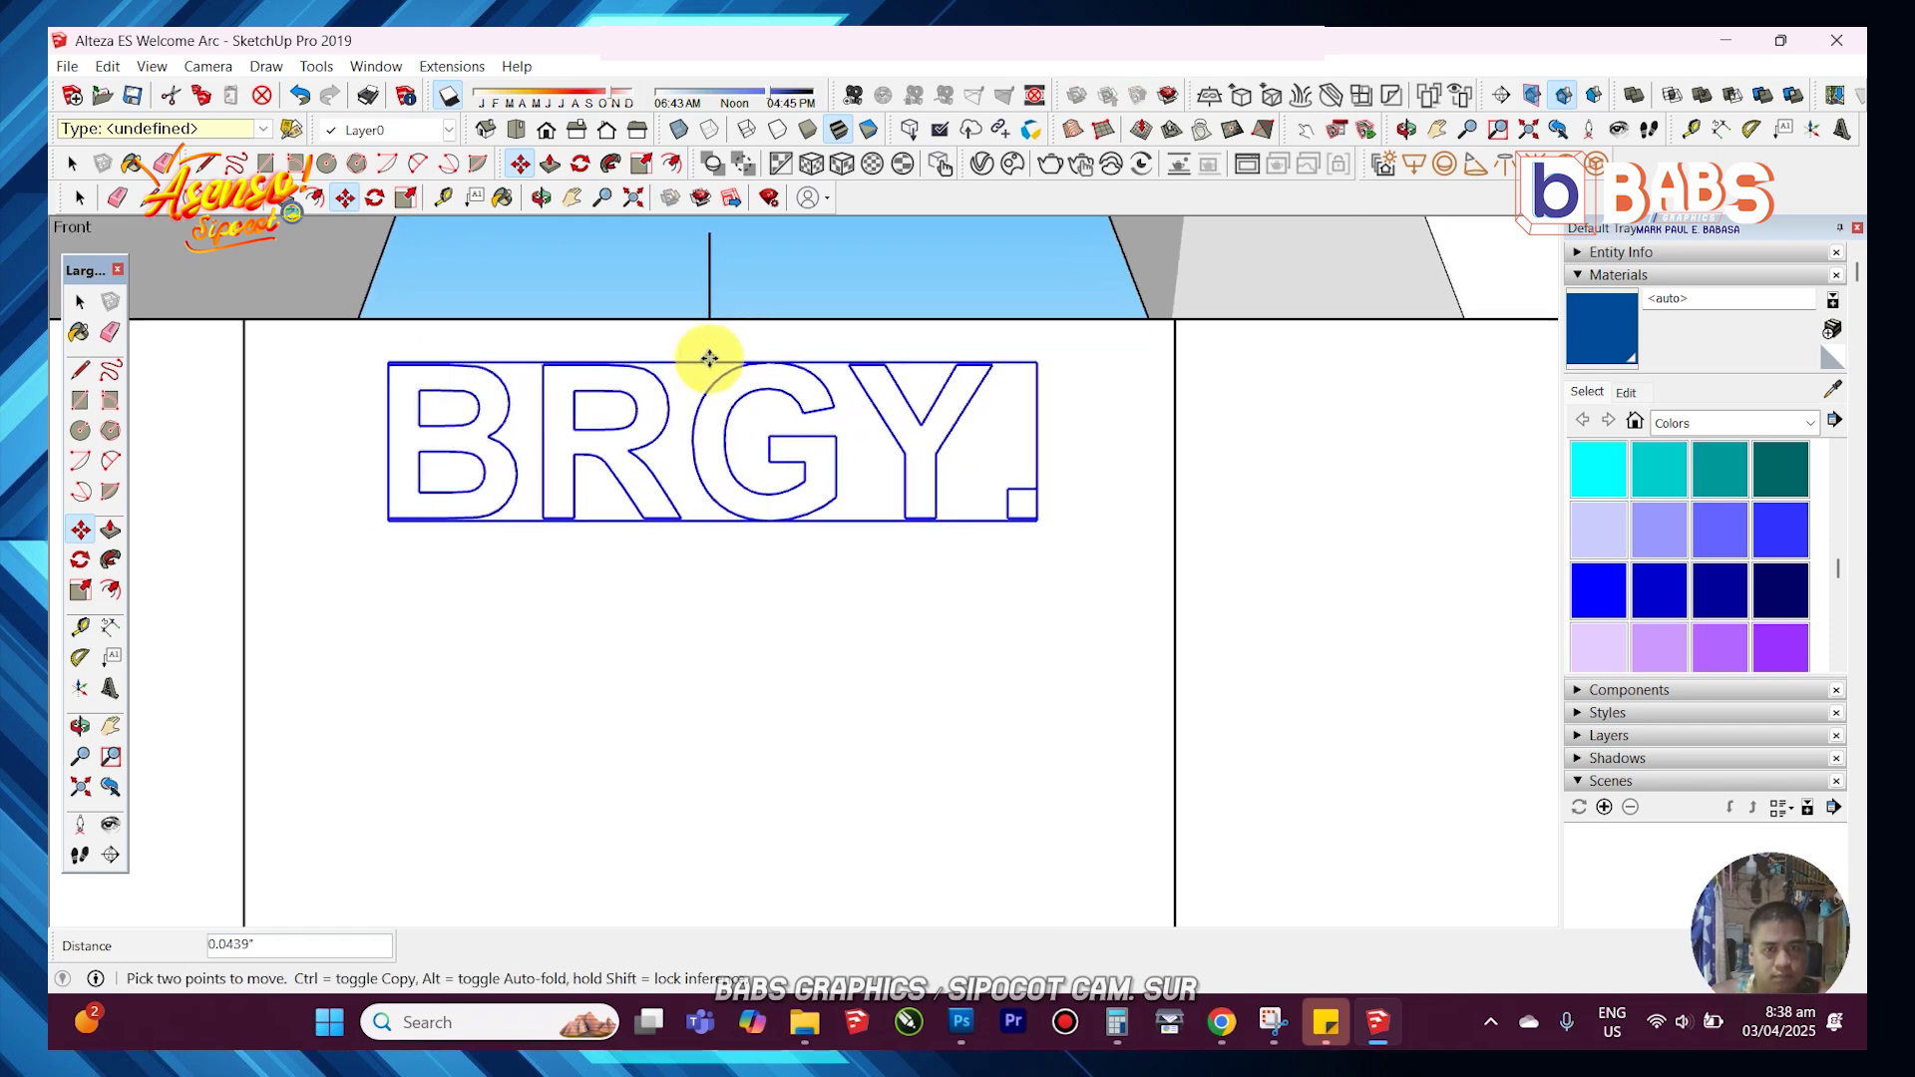
{"action": "scroll", "coordinate": [728, 491], "scroll_direction": "down", "scroll_amount": 2}
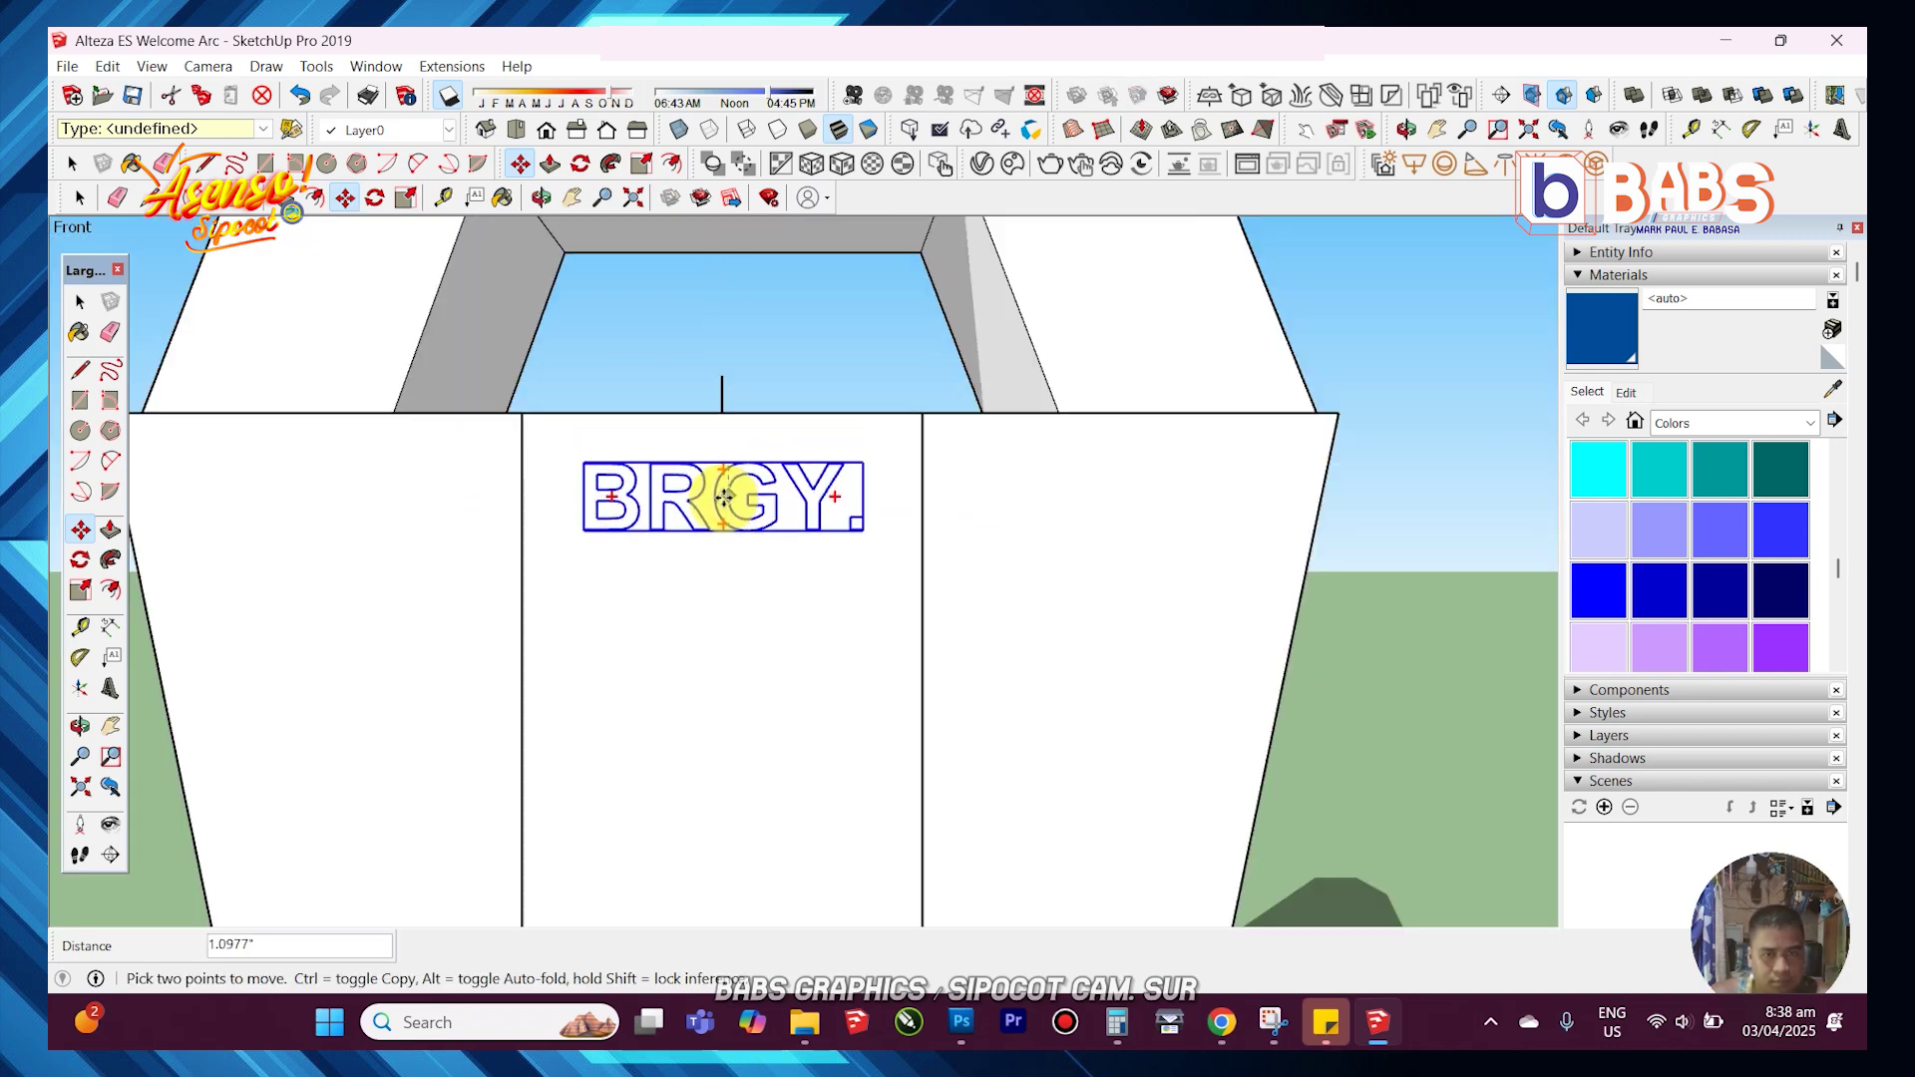
{"action": "left_click", "coordinate": [749, 505]}
- Explode the "BRGY." text component onto the strip's face and erase the vertical guide line above it
{"action": "key", "text": "space"}
{"action": "right_click", "coordinate": [811, 520]}
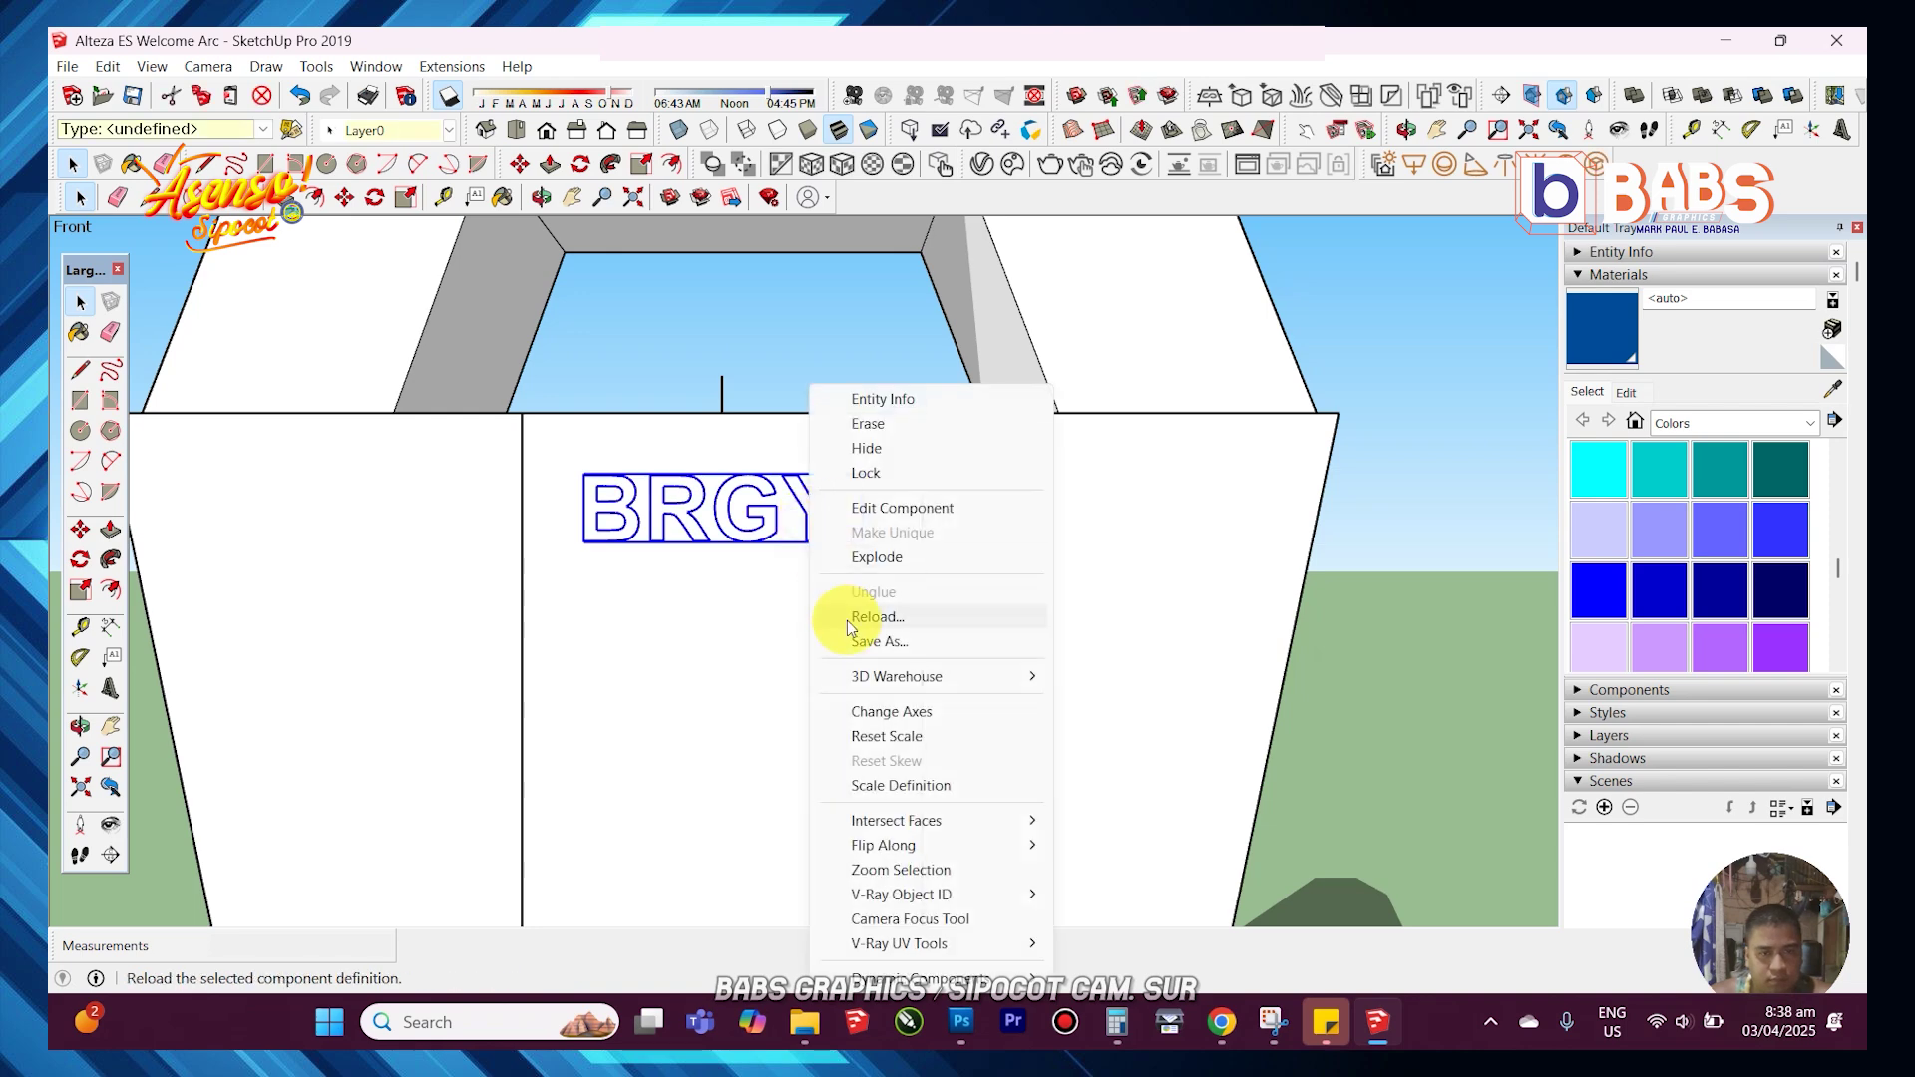
{"action": "left_click", "coordinate": [878, 559]}
{"action": "scroll", "coordinate": [599, 513], "scroll_direction": "up", "scroll_amount": 4}
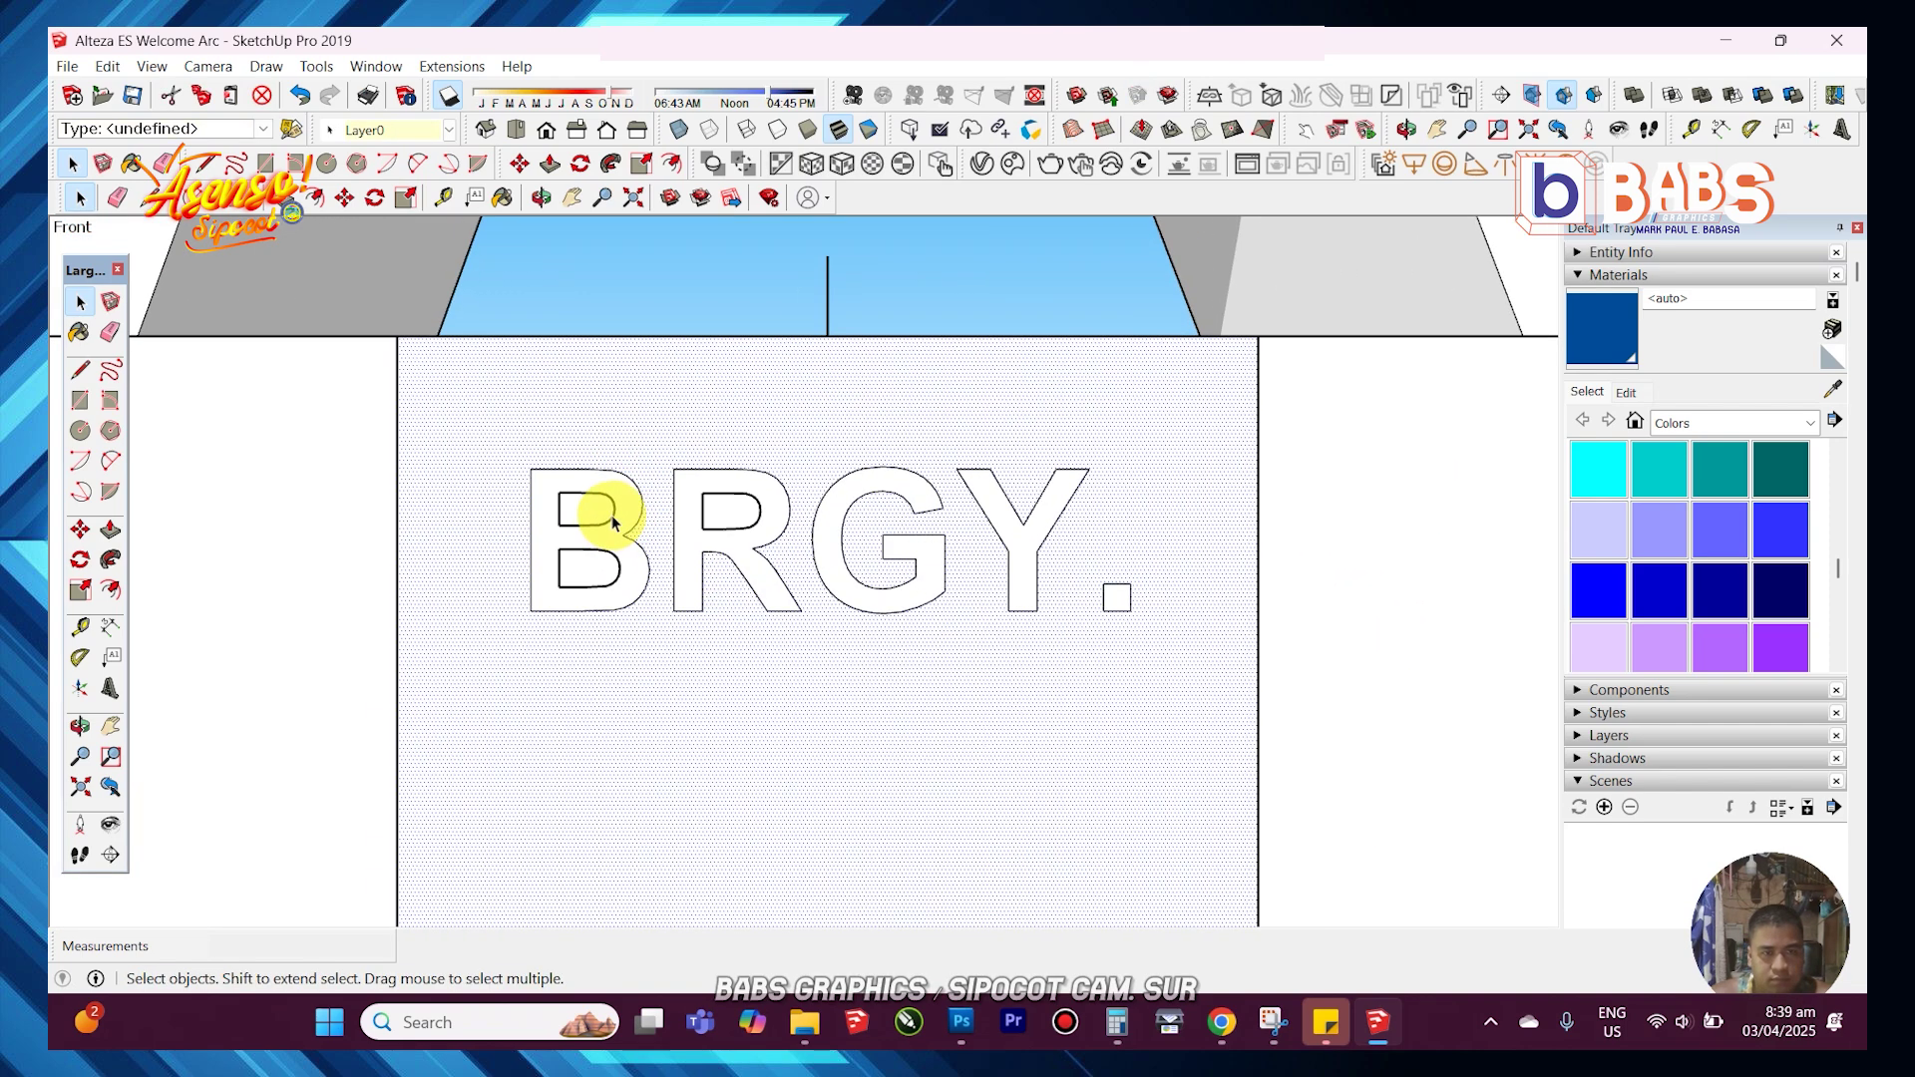
{"action": "middle_click_drag", "start_coordinate": [574, 295], "coordinate": [739, 512]}
{"action": "key", "text": "e"}
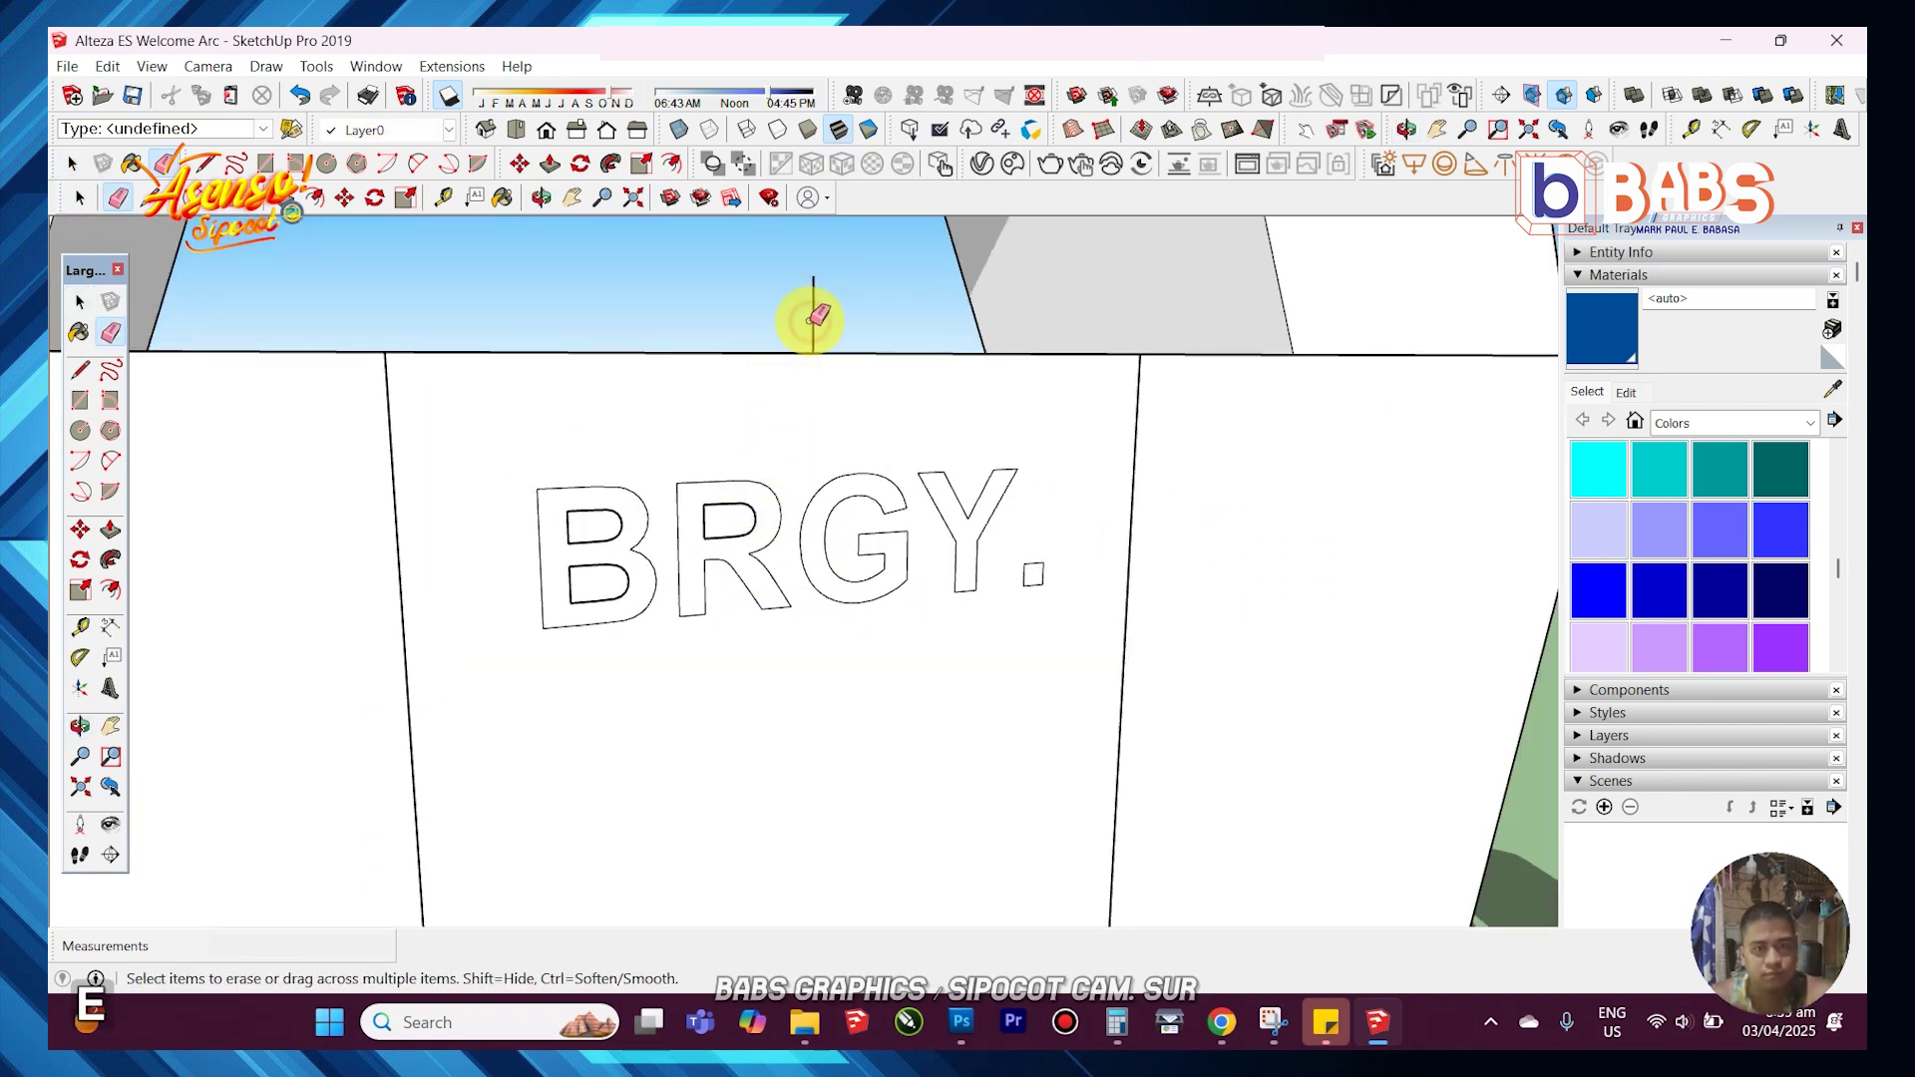
{"action": "key", "text": "space"}
- Retrace an edge of the B's inner openings so they become separate faces from the letter
{"action": "mouse_move", "coordinate": [788, 377]}
{"action": "middle_mouse_down"}
{"action": "mouse_move", "coordinate": [633, 629]}
{"action": "mouse_move", "coordinate": [535, 611]}
{"action": "mouse_move", "coordinate": [556, 590]}
{"action": "mouse_move", "coordinate": [266, 442]}
{"action": "middle_mouse_up"}
{"action": "left_click", "coordinate": [535, 611]}
{"action": "left_click", "coordinate": [81, 369]}
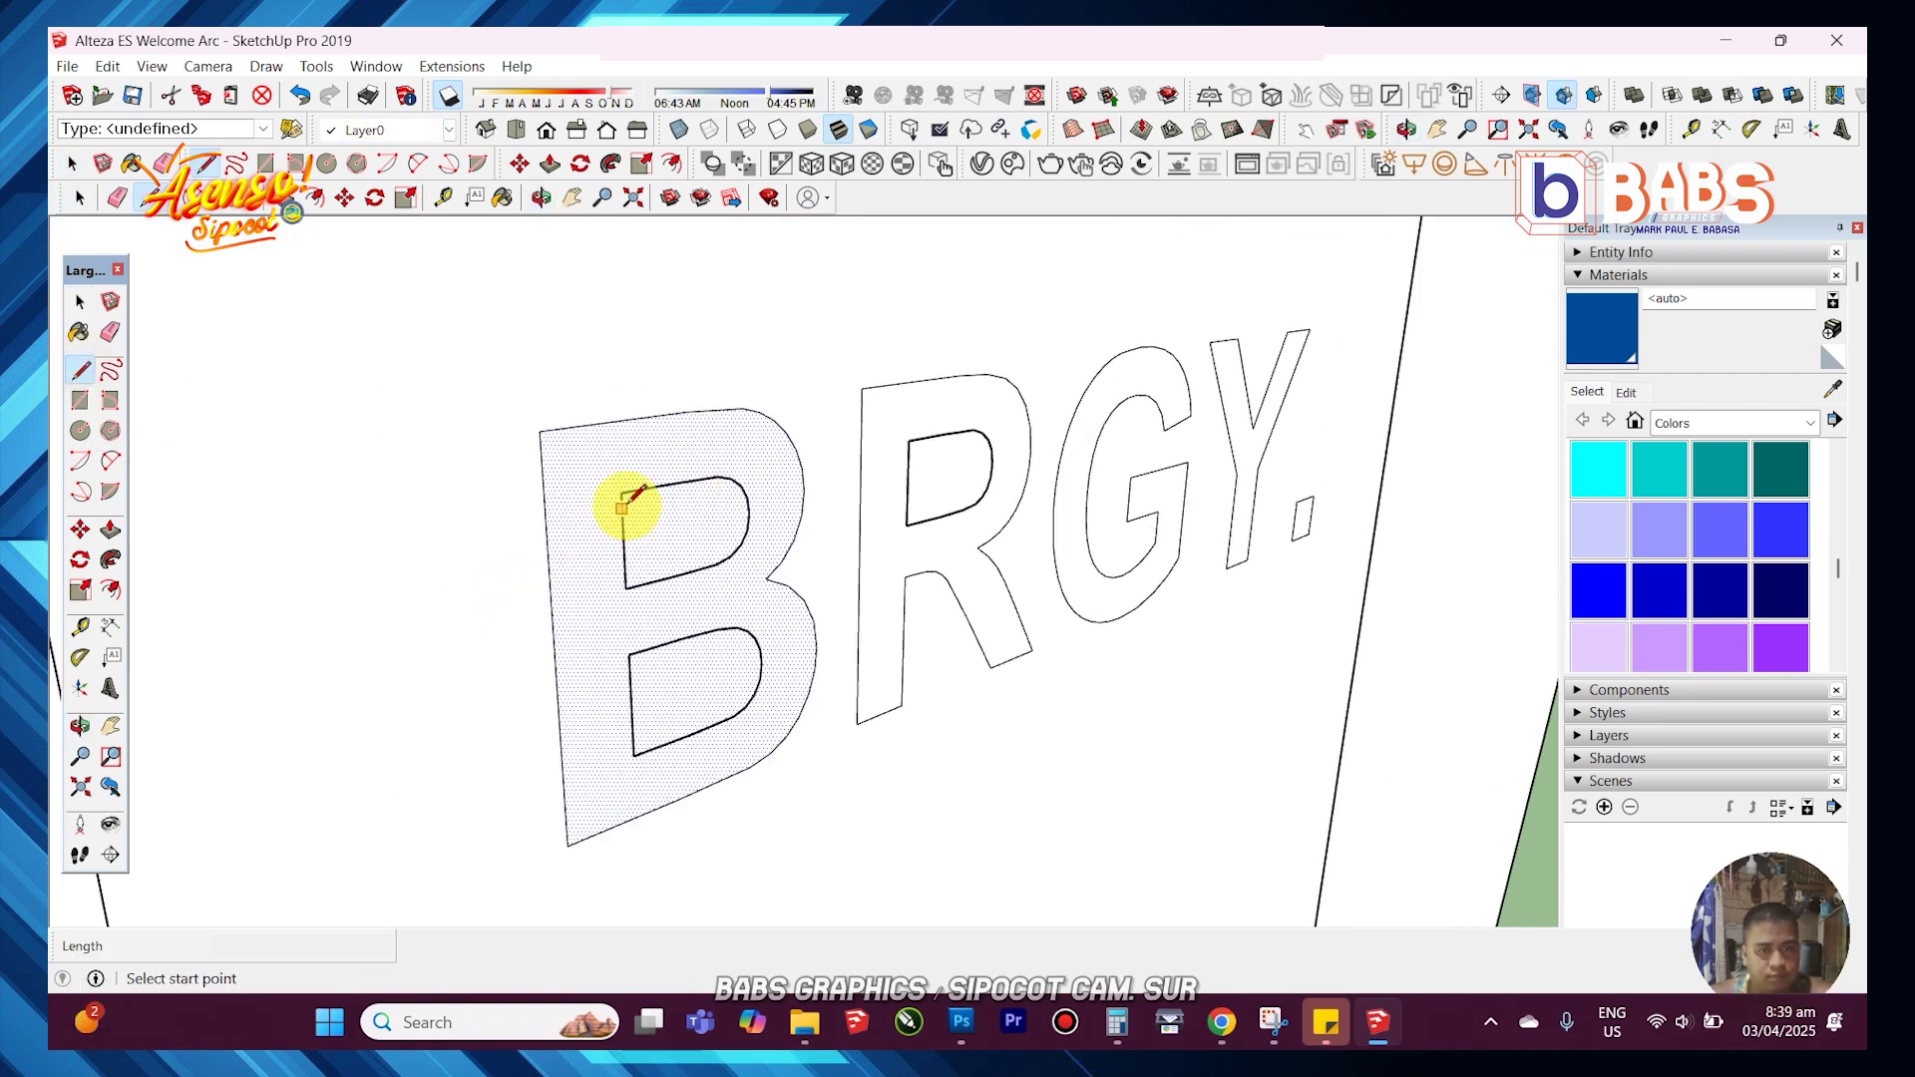
{"action": "left_click", "coordinate": [626, 587]}
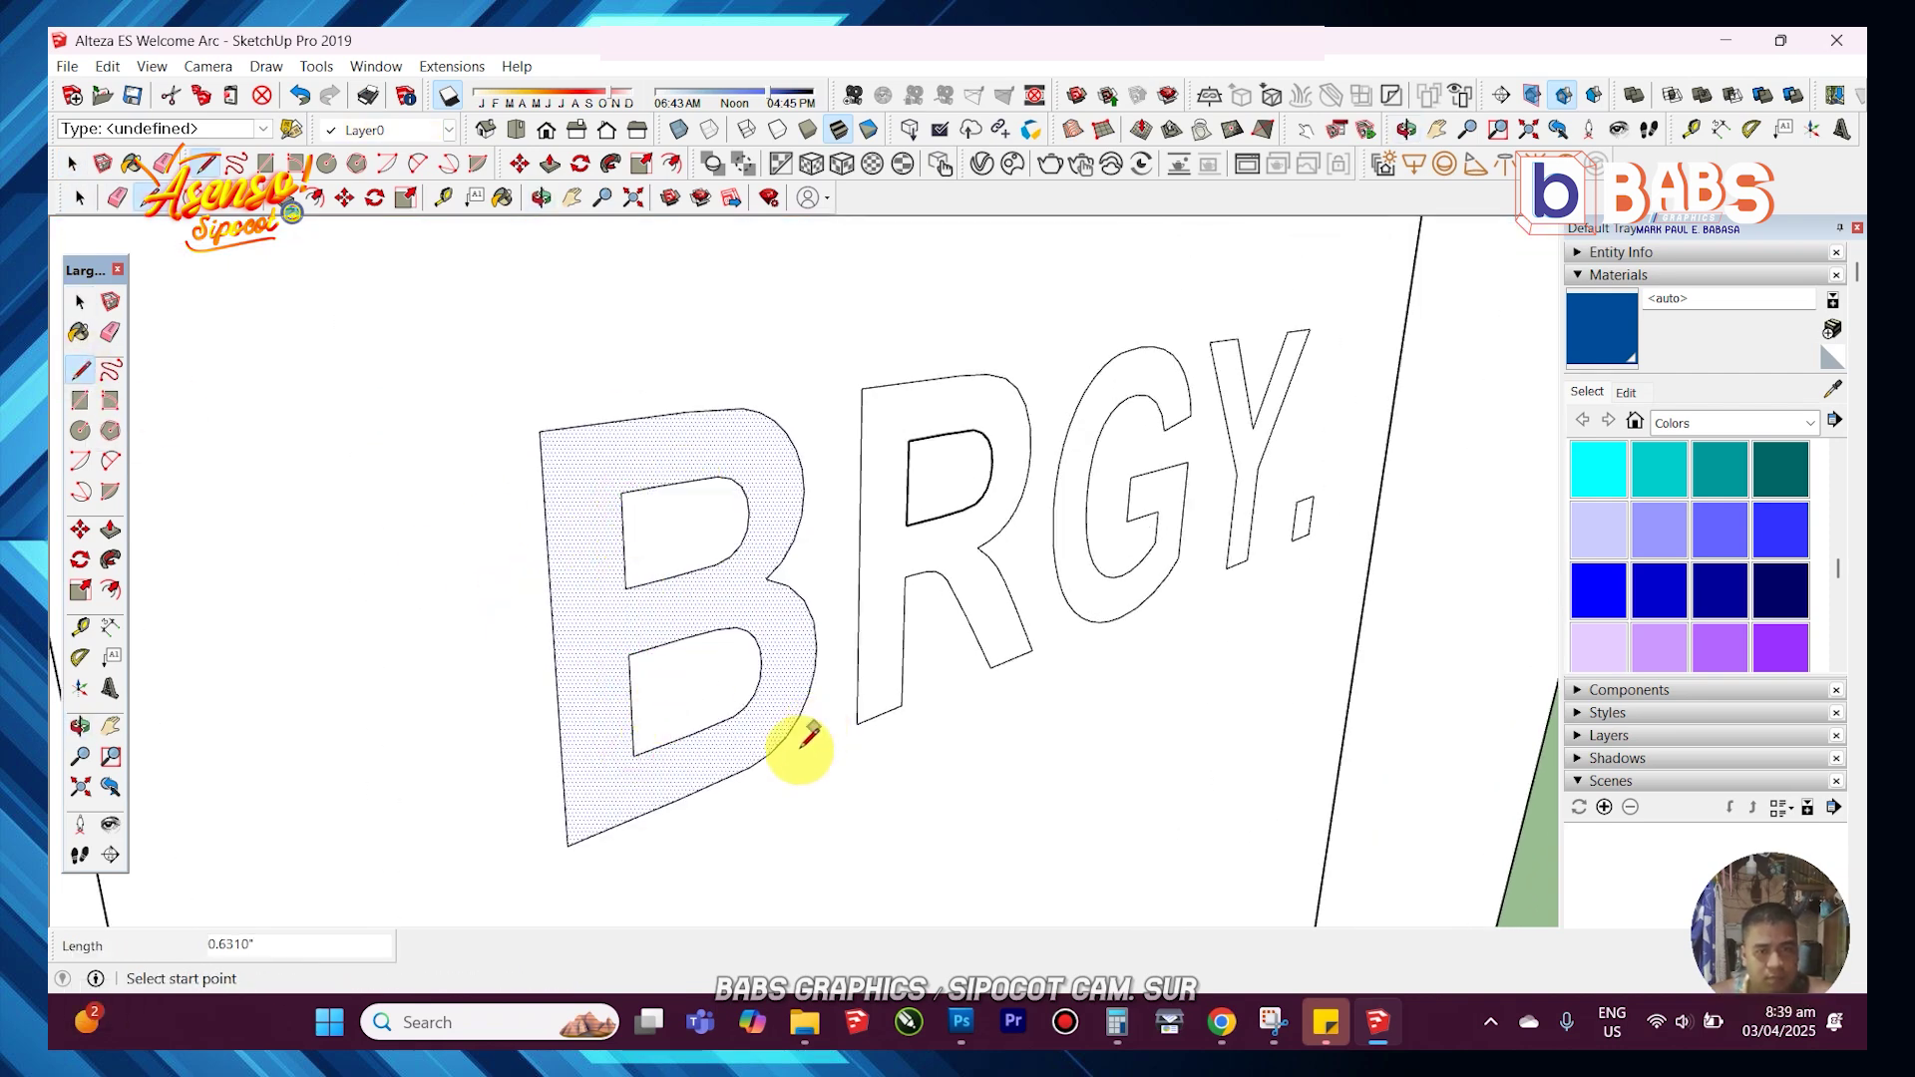
{"action": "key", "text": "space"}
- Push the letter B's face into the strip with Push/Pull, leaving its inner openings raised
{"action": "mouse_move", "coordinate": [1103, 791]}
{"action": "middle_mouse_down"}
{"action": "mouse_move", "coordinate": [675, 518]}
{"action": "mouse_move", "coordinate": [928, 594]}
{"action": "mouse_move", "coordinate": [950, 518]}
{"action": "mouse_move", "coordinate": [996, 599]}
{"action": "middle_mouse_up"}
{"action": "key", "text": "p"}
{"action": "left_click", "coordinate": [675, 526]}
{"action": "left_click", "coordinate": [661, 530]}
- Retrace an edge of the R's inner opening and recess the R's face into the strip
{"action": "left_click", "coordinate": [81, 371]}
{"action": "key", "text": "space"}
{"action": "key", "text": "p"}
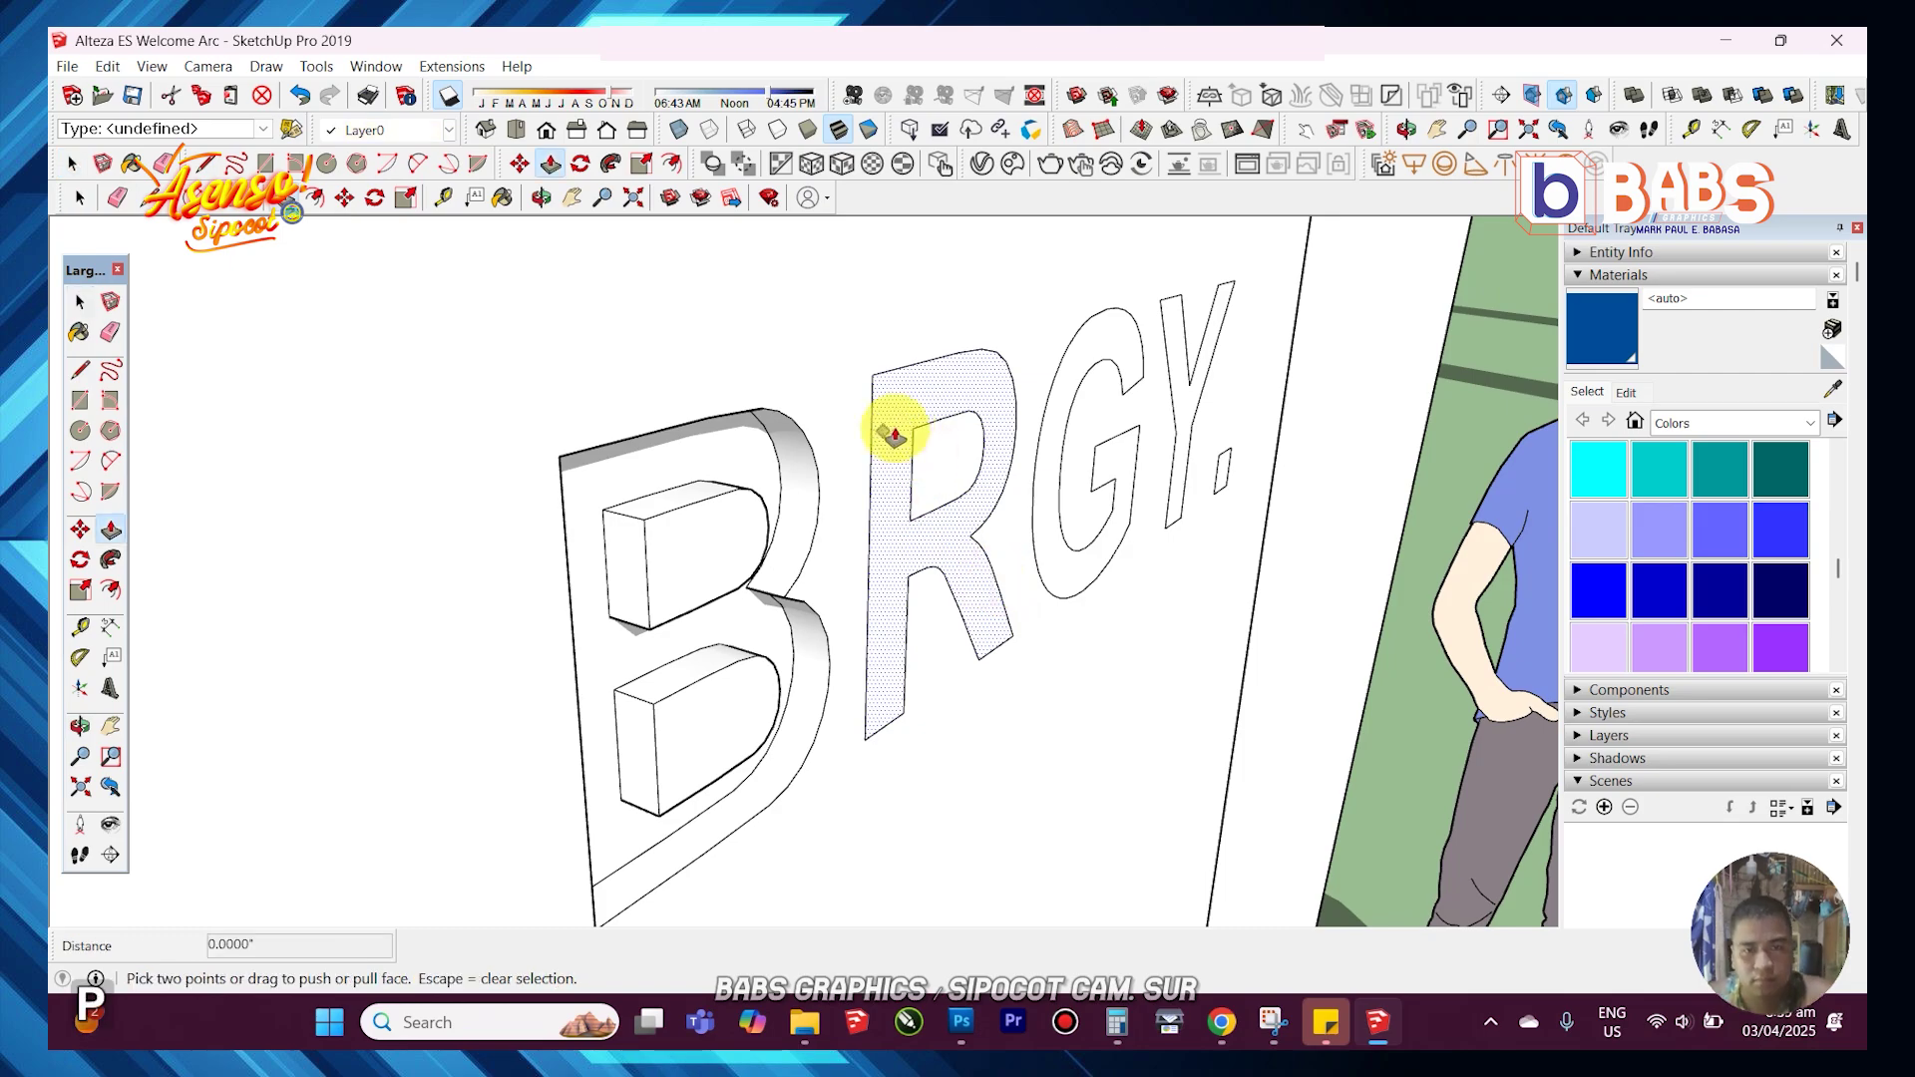
{"action": "left_click", "coordinate": [891, 427]}
- Recess the G, the Y and the period about 0.27 inch into the strip with Push/Pull
{"action": "middle_click_drag", "start_coordinate": [753, 440], "coordinate": [1163, 415]}
{"action": "key", "text": "space"}
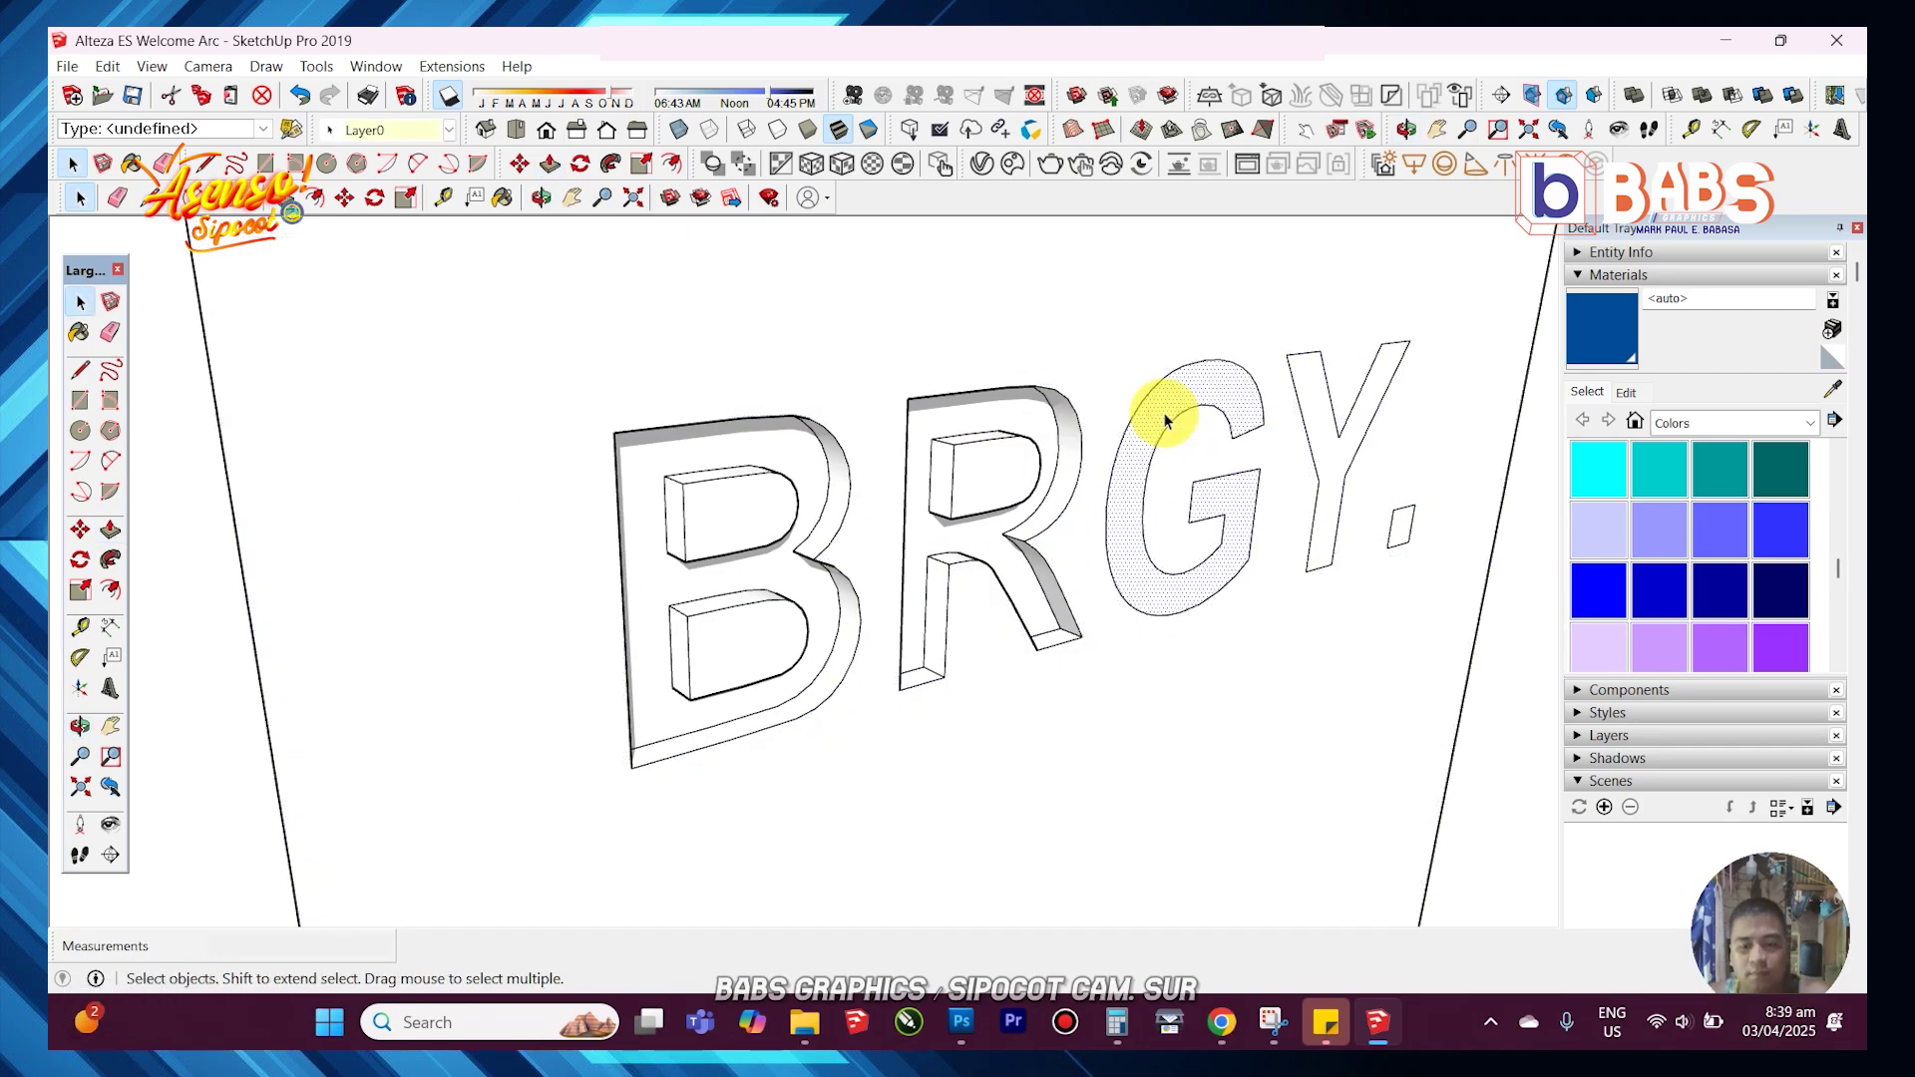
{"action": "key", "text": "p"}
{"action": "left_click", "coordinate": [1304, 427]}
{"action": "left_click", "coordinate": [1308, 439]}
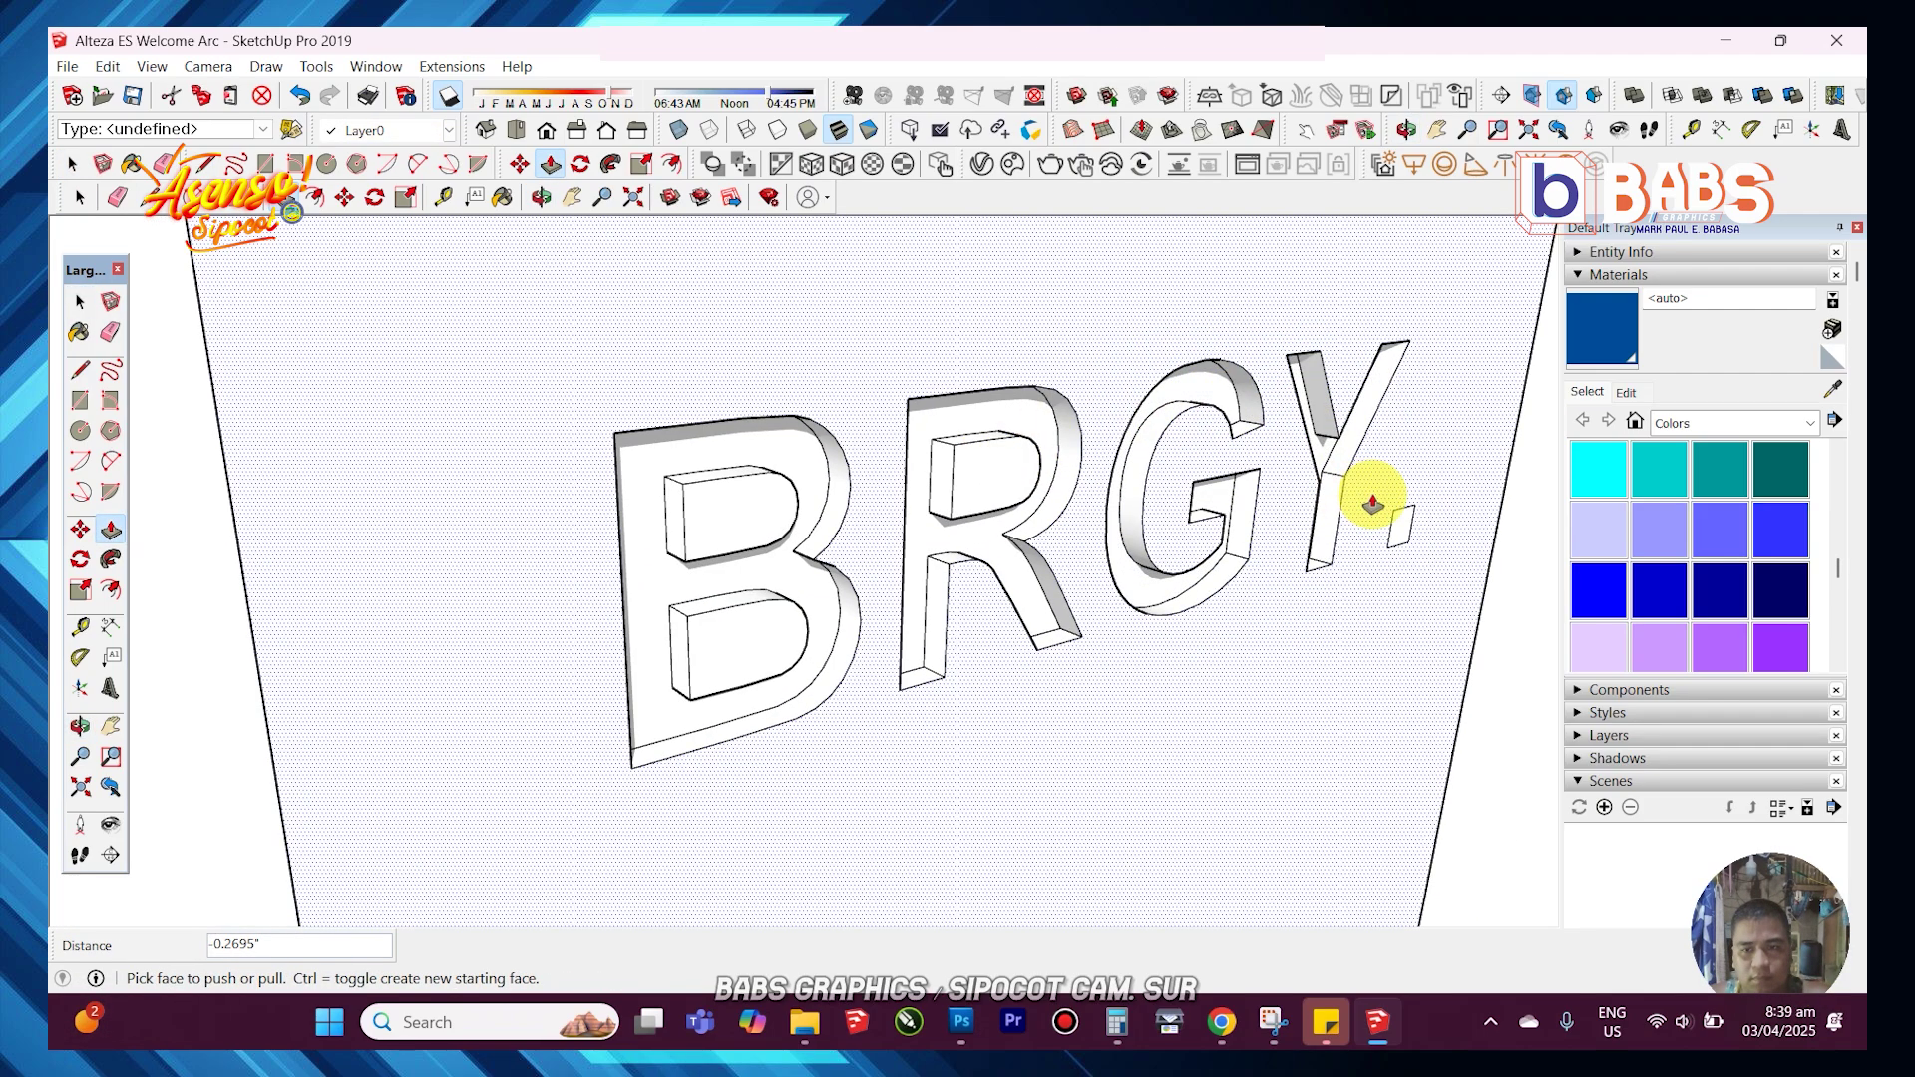
{"action": "left_click", "coordinate": [1325, 457]}
- Place unfilled Arial Bold 3D text reading TARA, one letter per line and 10 inches high, on the strip below BRGY
{"action": "middle_click_drag", "start_coordinate": [1325, 457], "coordinate": [877, 458]}
{"action": "scroll", "coordinate": [927, 483], "scroll_direction": "down", "scroll_amount": 3}
{"action": "key", "text": "space"}
{"action": "mouse_move", "coordinate": [1009, 512]}
{"action": "middle_mouse_down"}
{"action": "mouse_move", "coordinate": [1069, 543]}
{"action": "mouse_move", "coordinate": [791, 398]}
{"action": "mouse_move", "coordinate": [919, 492]}
{"action": "mouse_move", "coordinate": [1350, 727]}
{"action": "middle_mouse_up"}
{"action": "scroll", "coordinate": [933, 508], "scroll_direction": "down", "scroll_amount": 3}
{"action": "scroll", "coordinate": [943, 519], "scroll_direction": "down", "scroll_amount": 3}
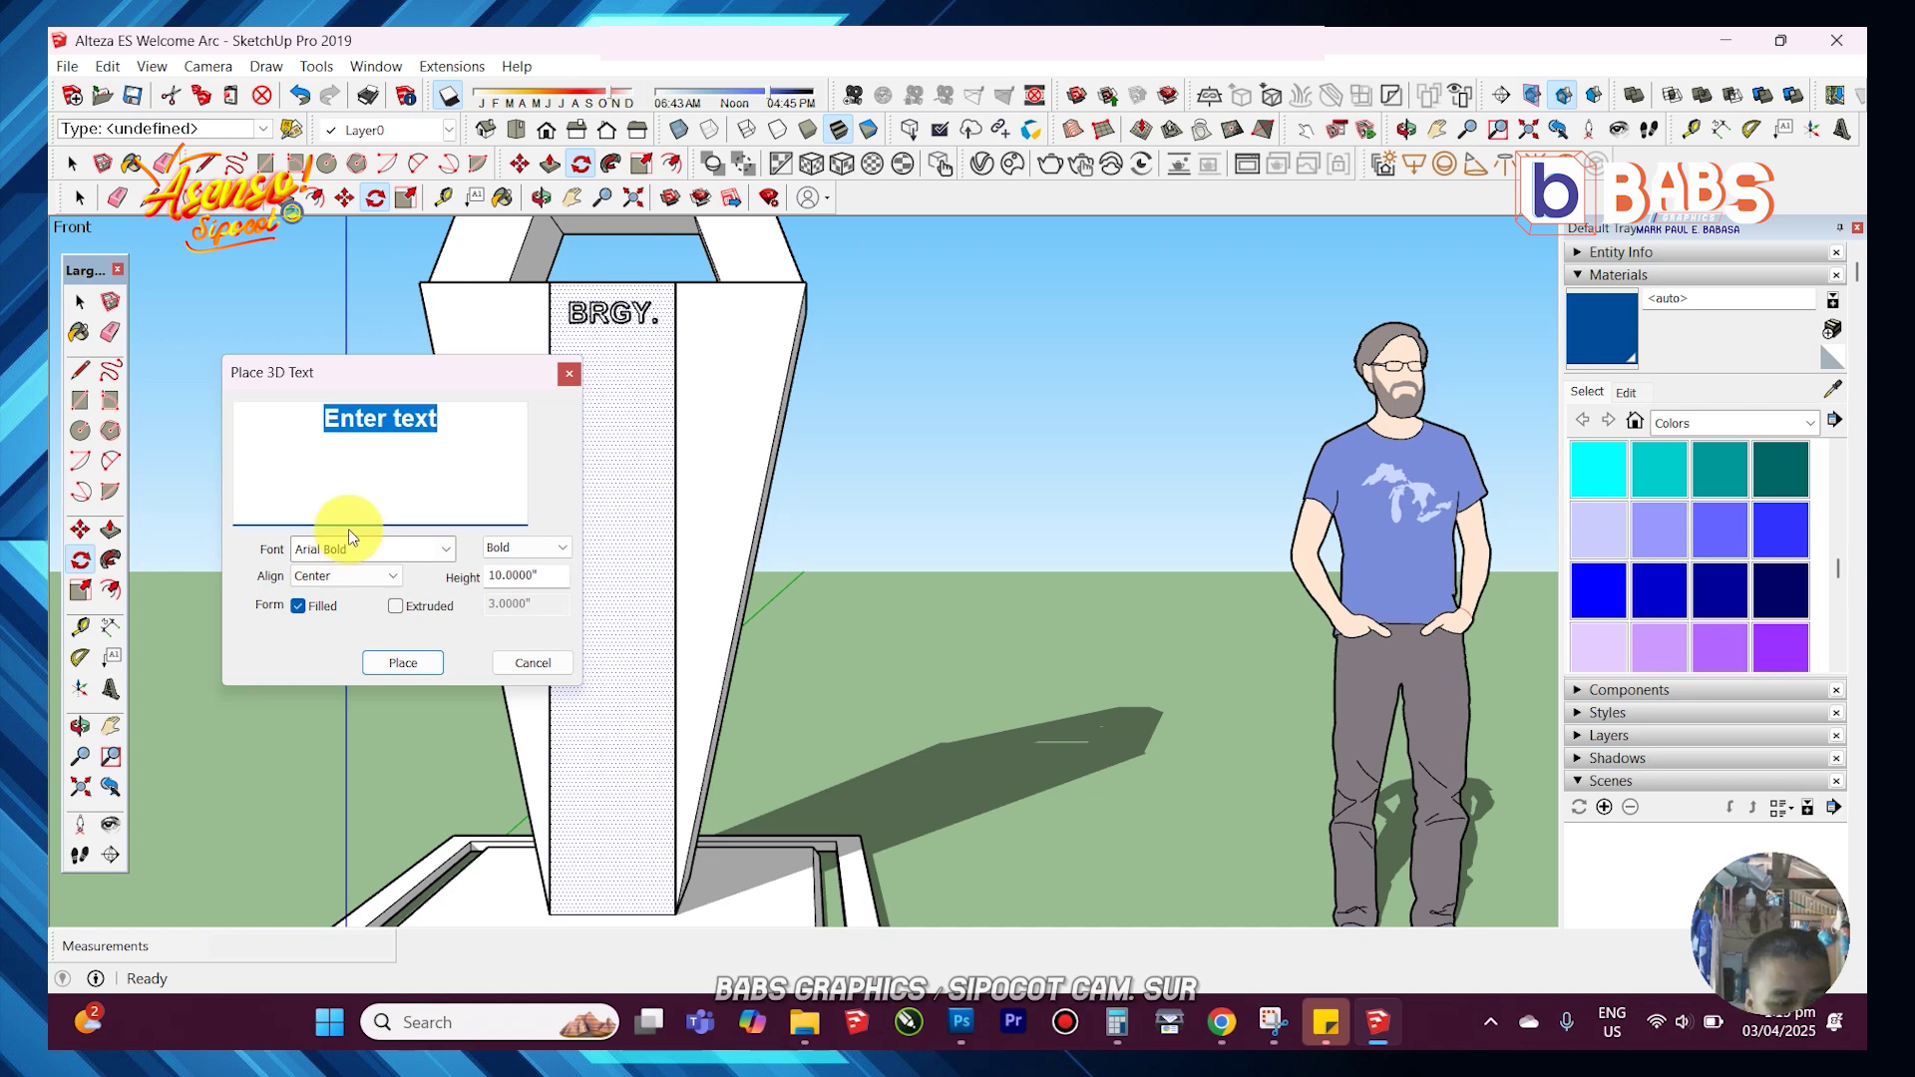
{"action": "type", "text": "t"}
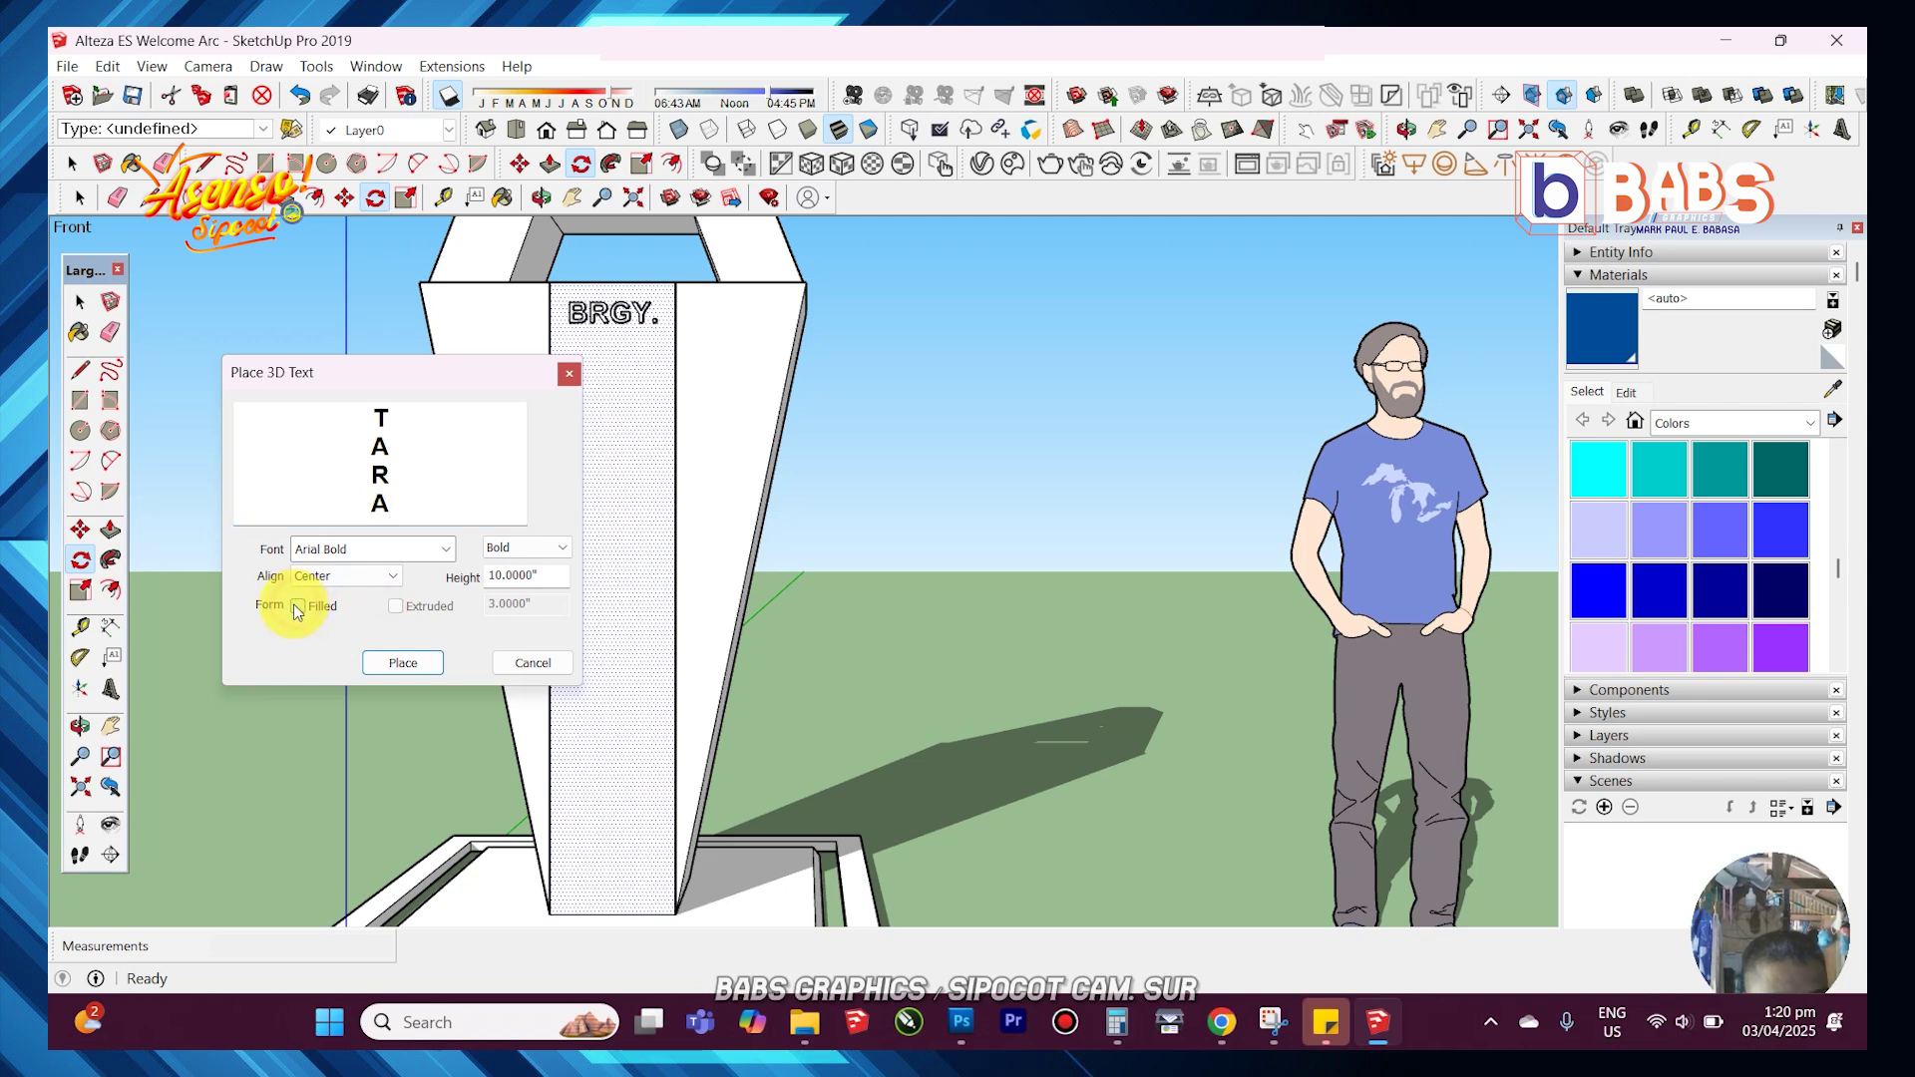
{"action": "left_click", "coordinate": [403, 663]}
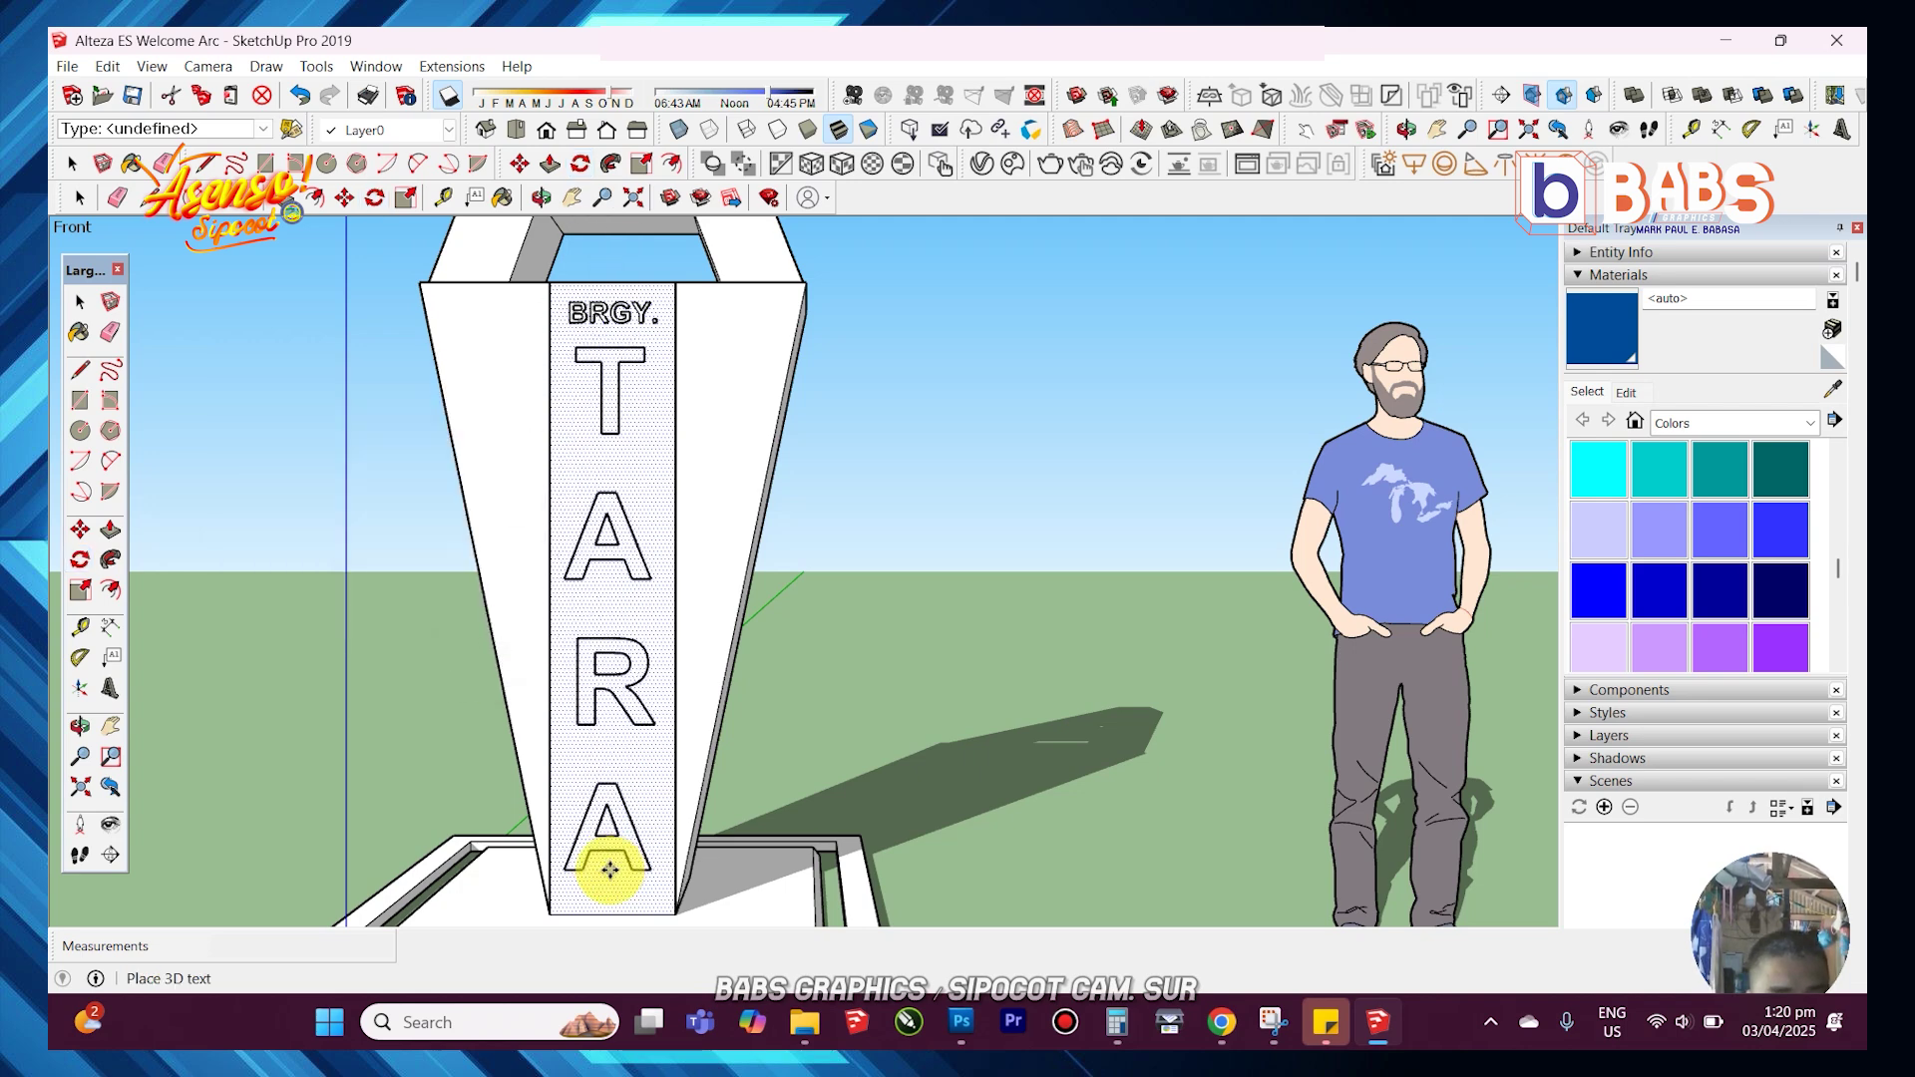
{"action": "left_click", "coordinate": [612, 870]}
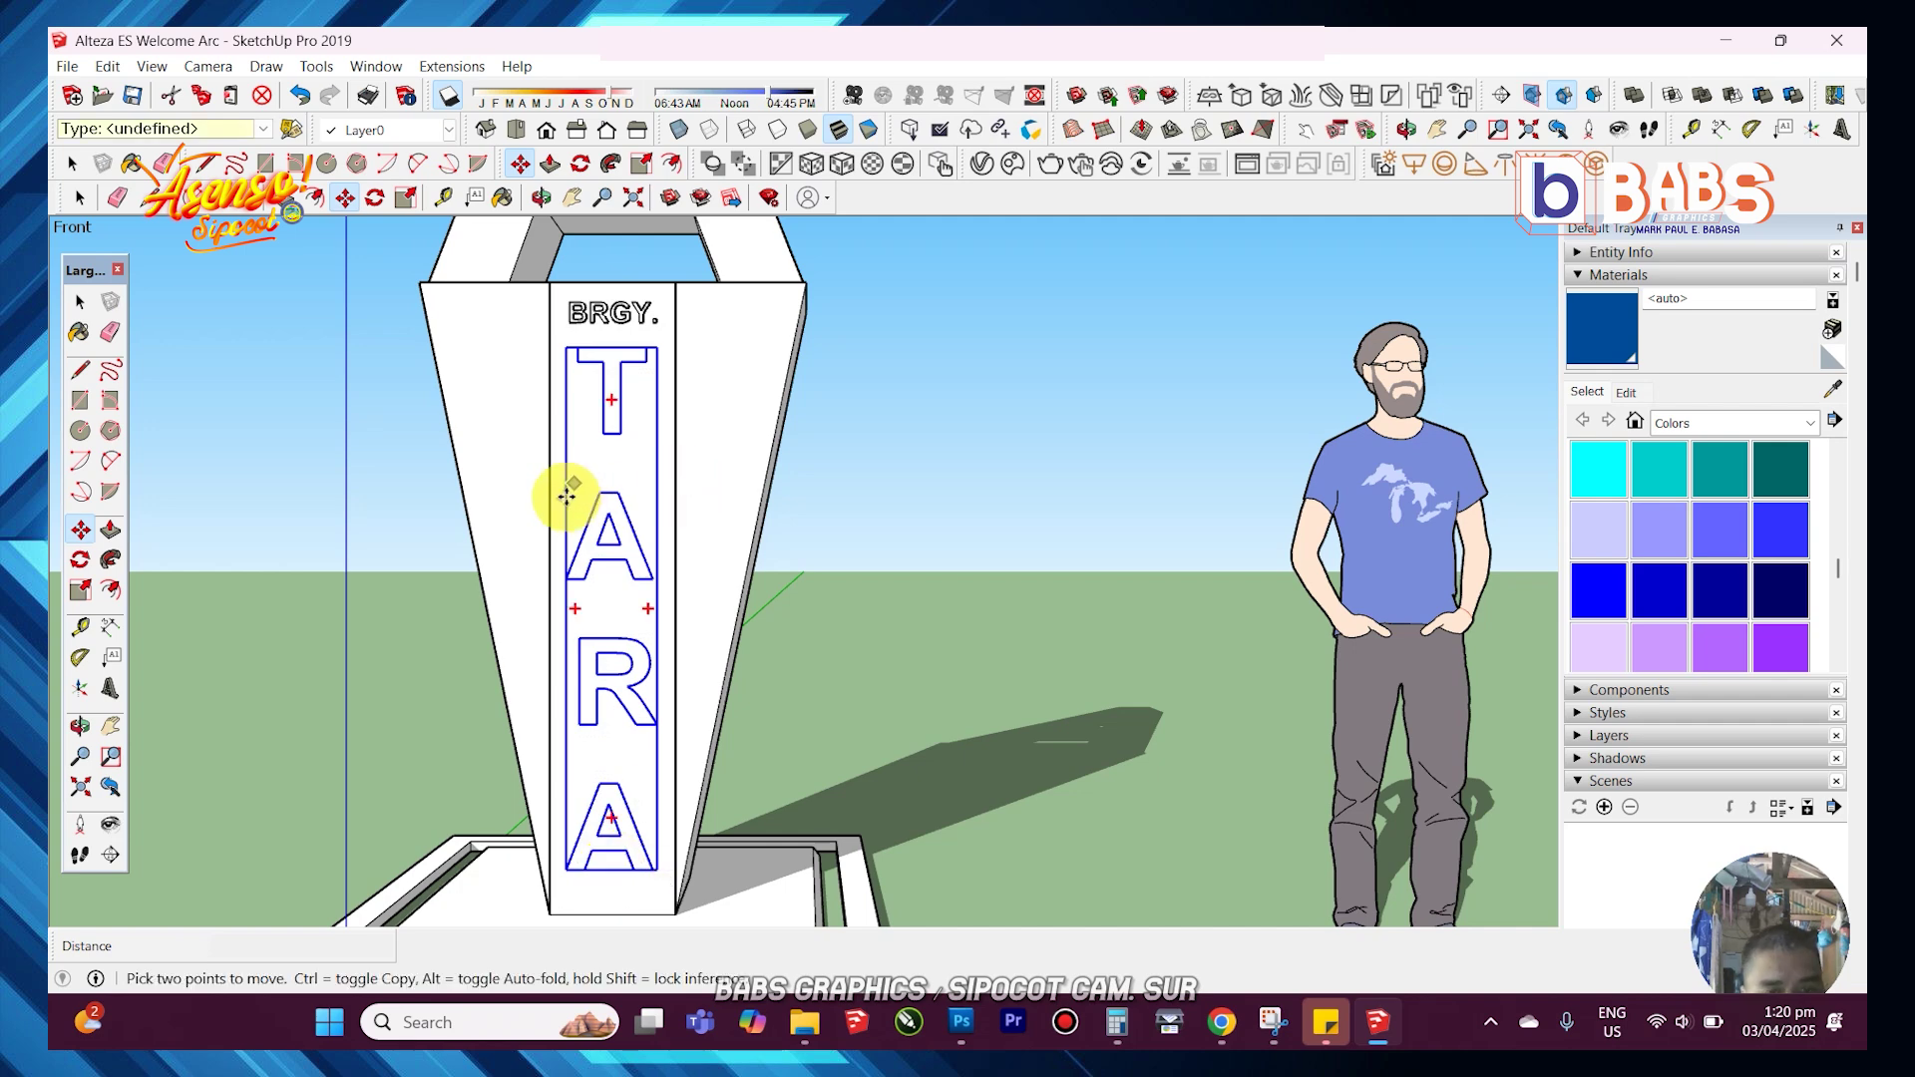
- Scale the TARA text uniformly to about 0.86 from its upper corner
{"action": "scroll", "coordinate": [150, 320], "scroll_direction": "down", "scroll_amount": 2}
{"action": "left_click", "coordinate": [80, 590]}
{"action": "scroll", "coordinate": [359, 642], "scroll_direction": "up", "scroll_amount": 2}
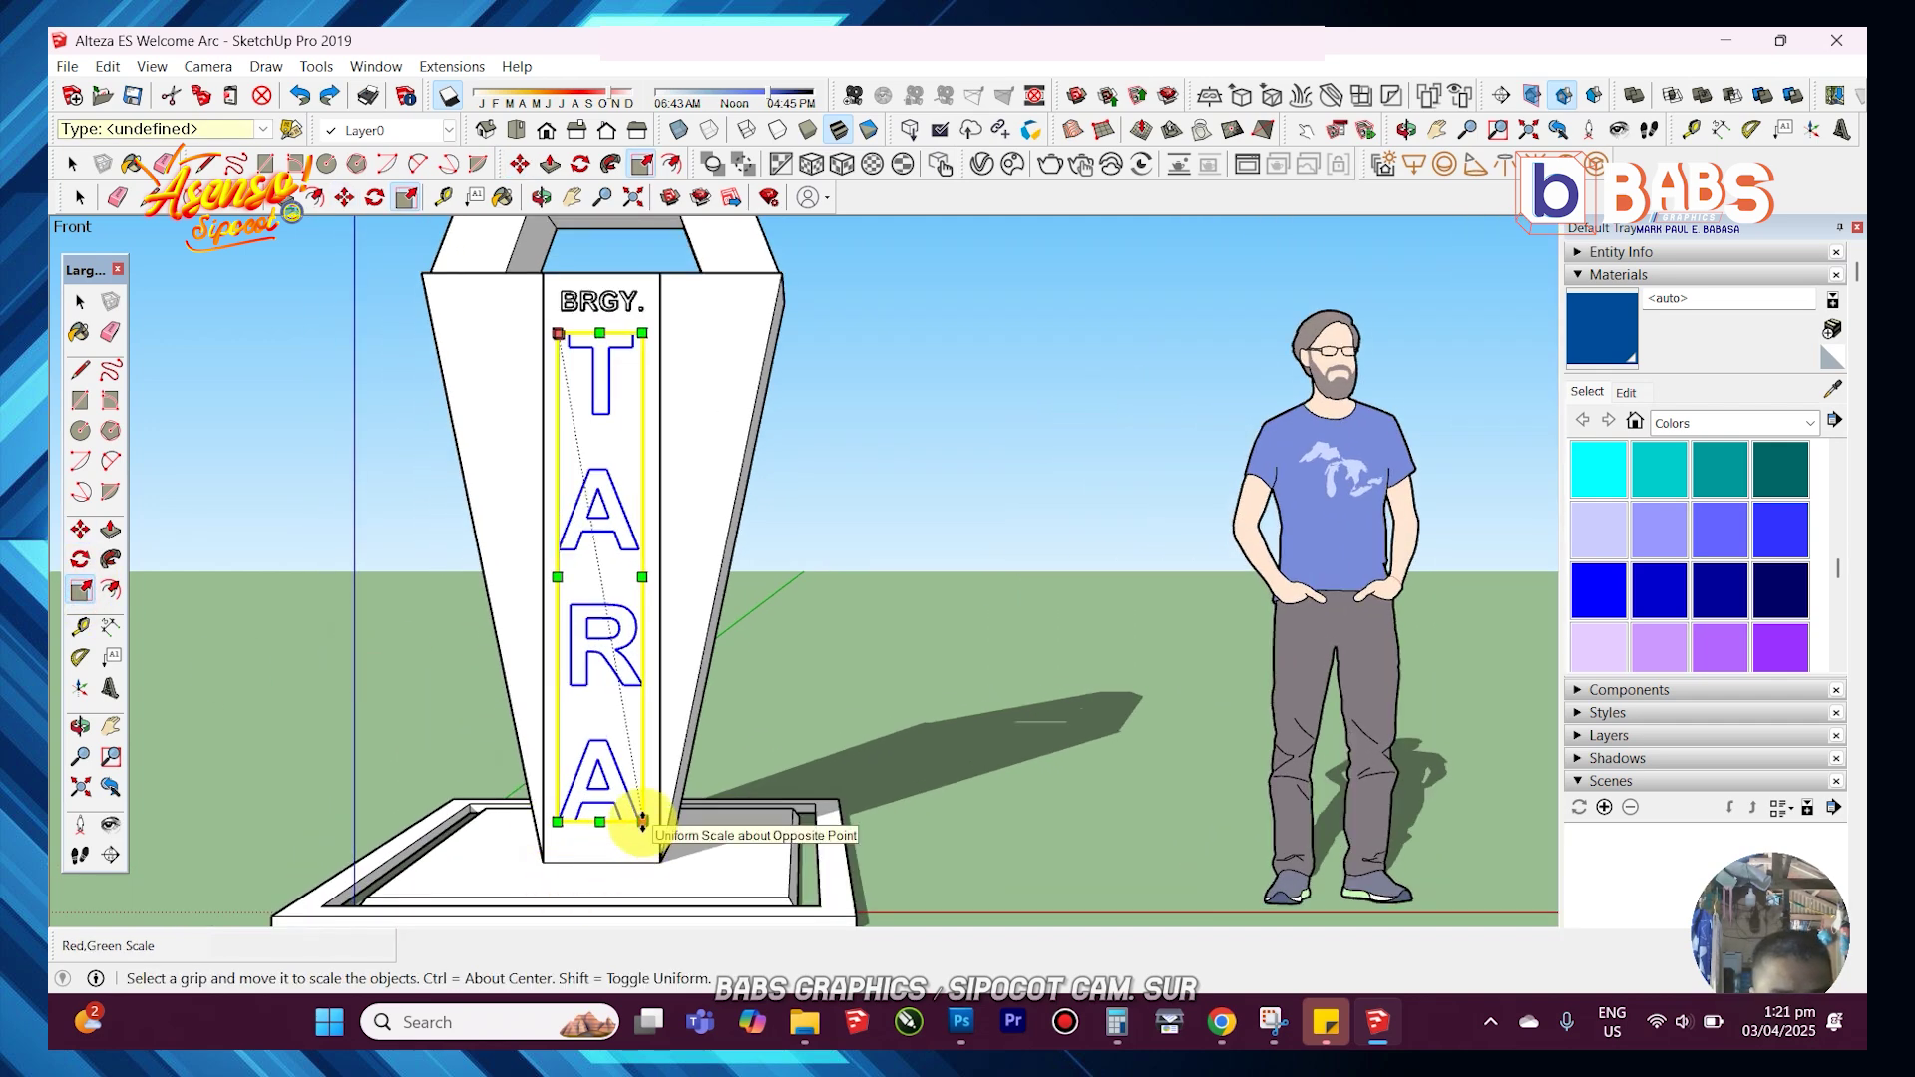
{"action": "left_click_drag", "start_coordinate": [646, 822], "coordinate": [632, 752]}
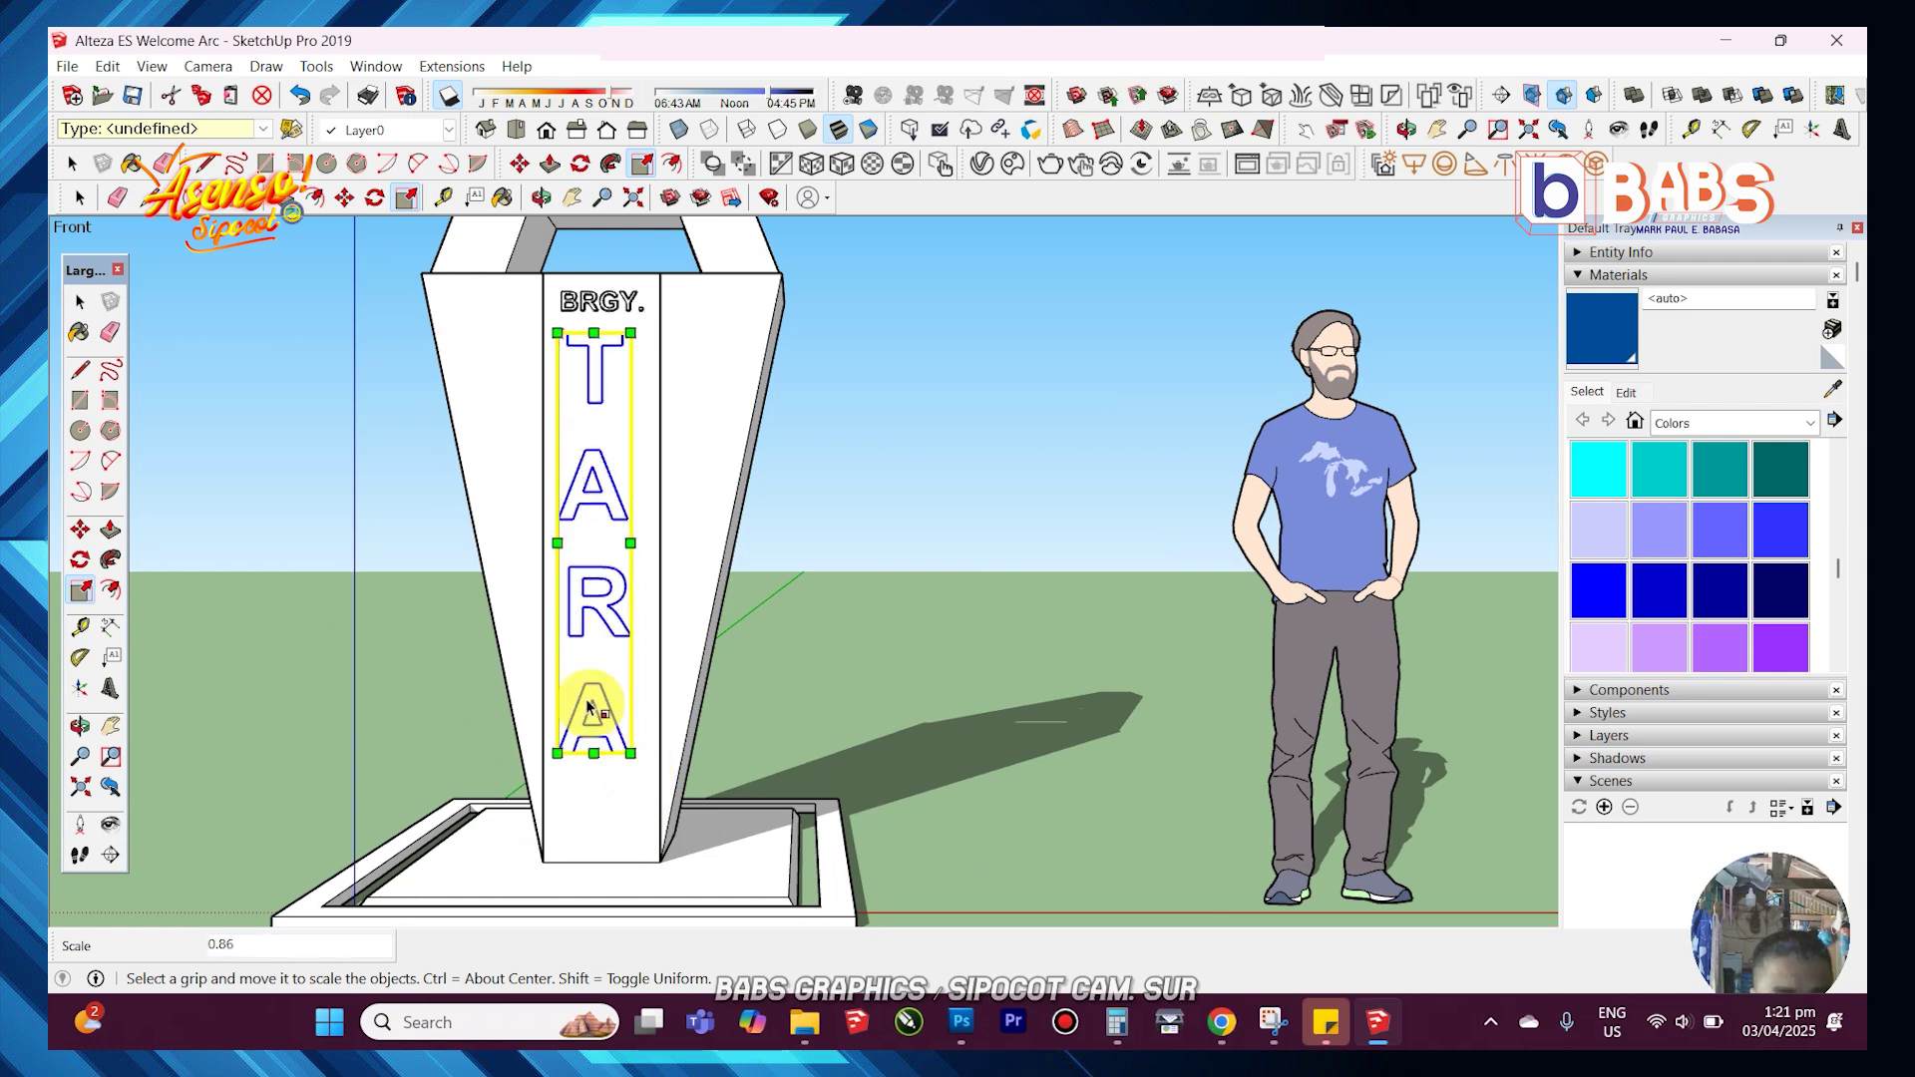
- Move the TARA text sideways to centre it on the strip beneath BRGY
{"action": "scroll", "coordinate": [566, 473], "scroll_direction": "up", "scroll_amount": 3}
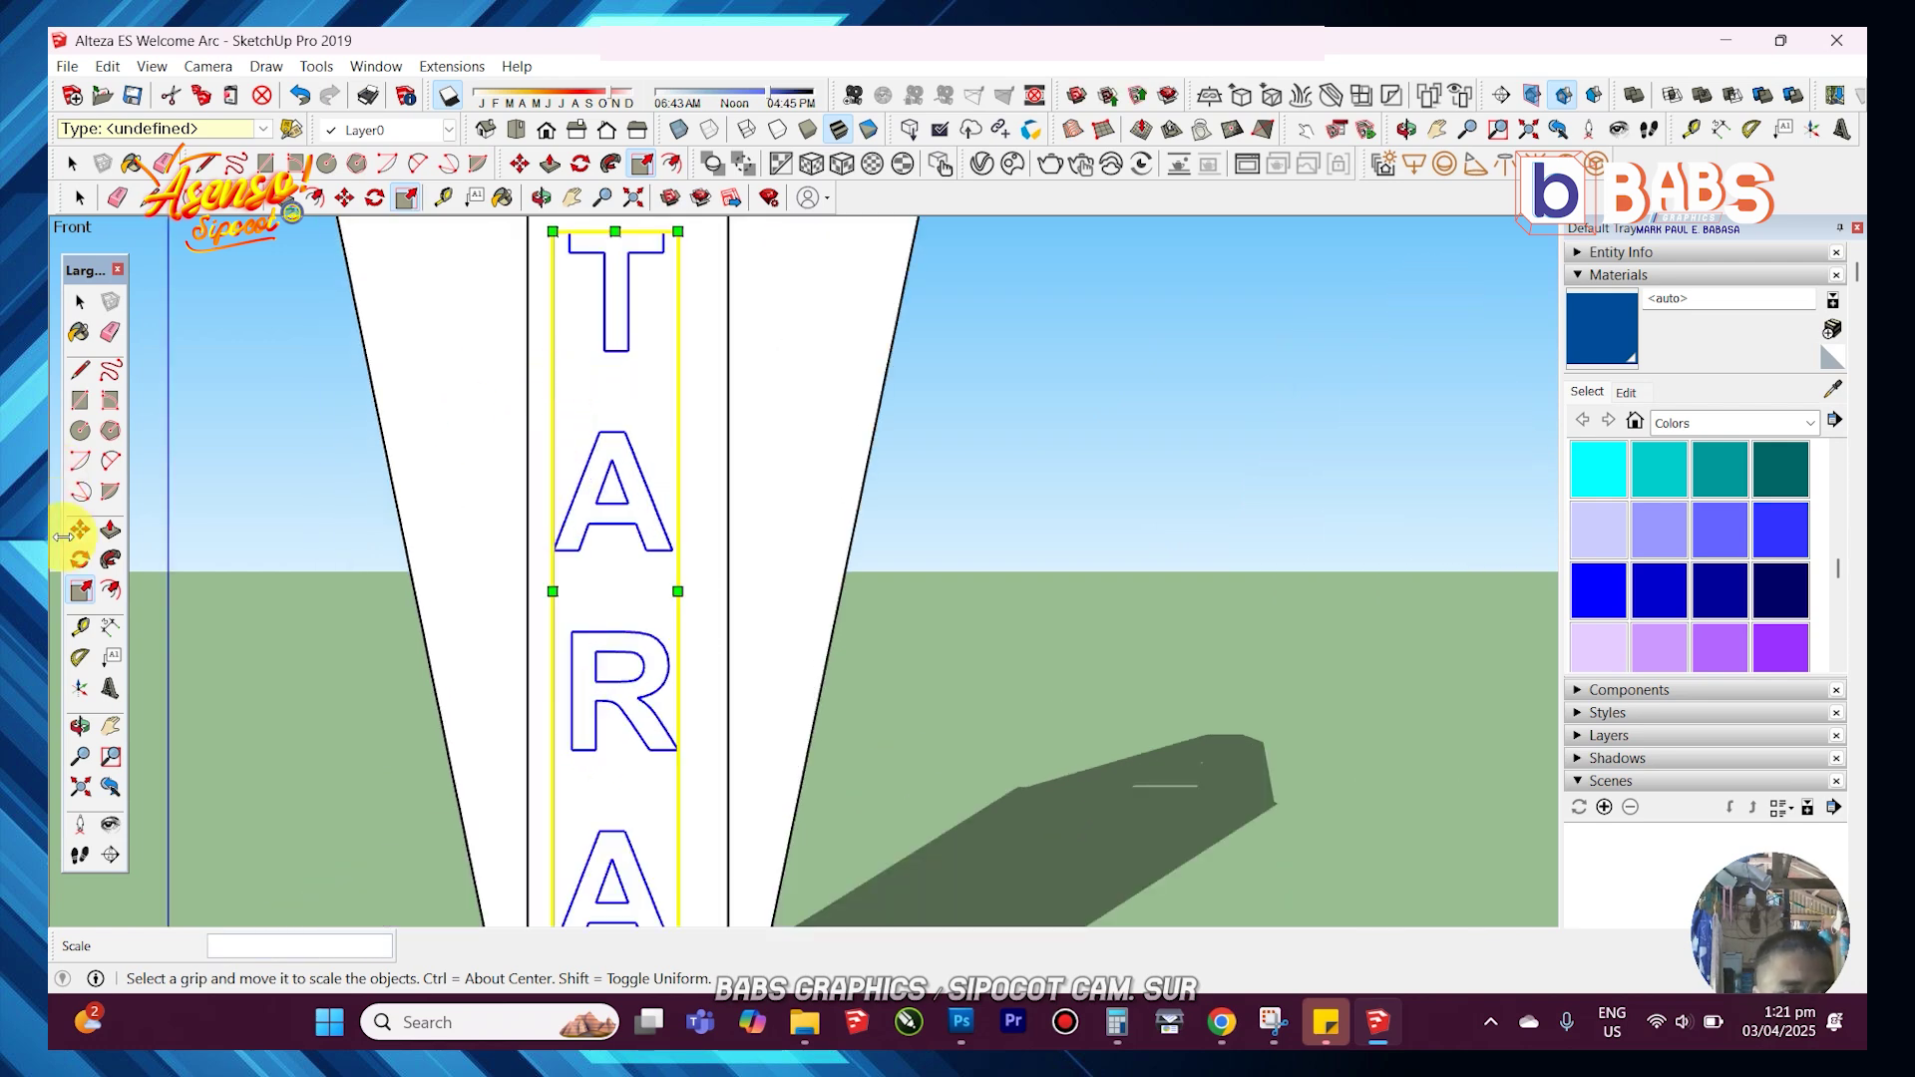
{"action": "left_click", "coordinate": [80, 529]}
{"action": "scroll", "coordinate": [578, 470], "scroll_direction": "down", "scroll_amount": 3}
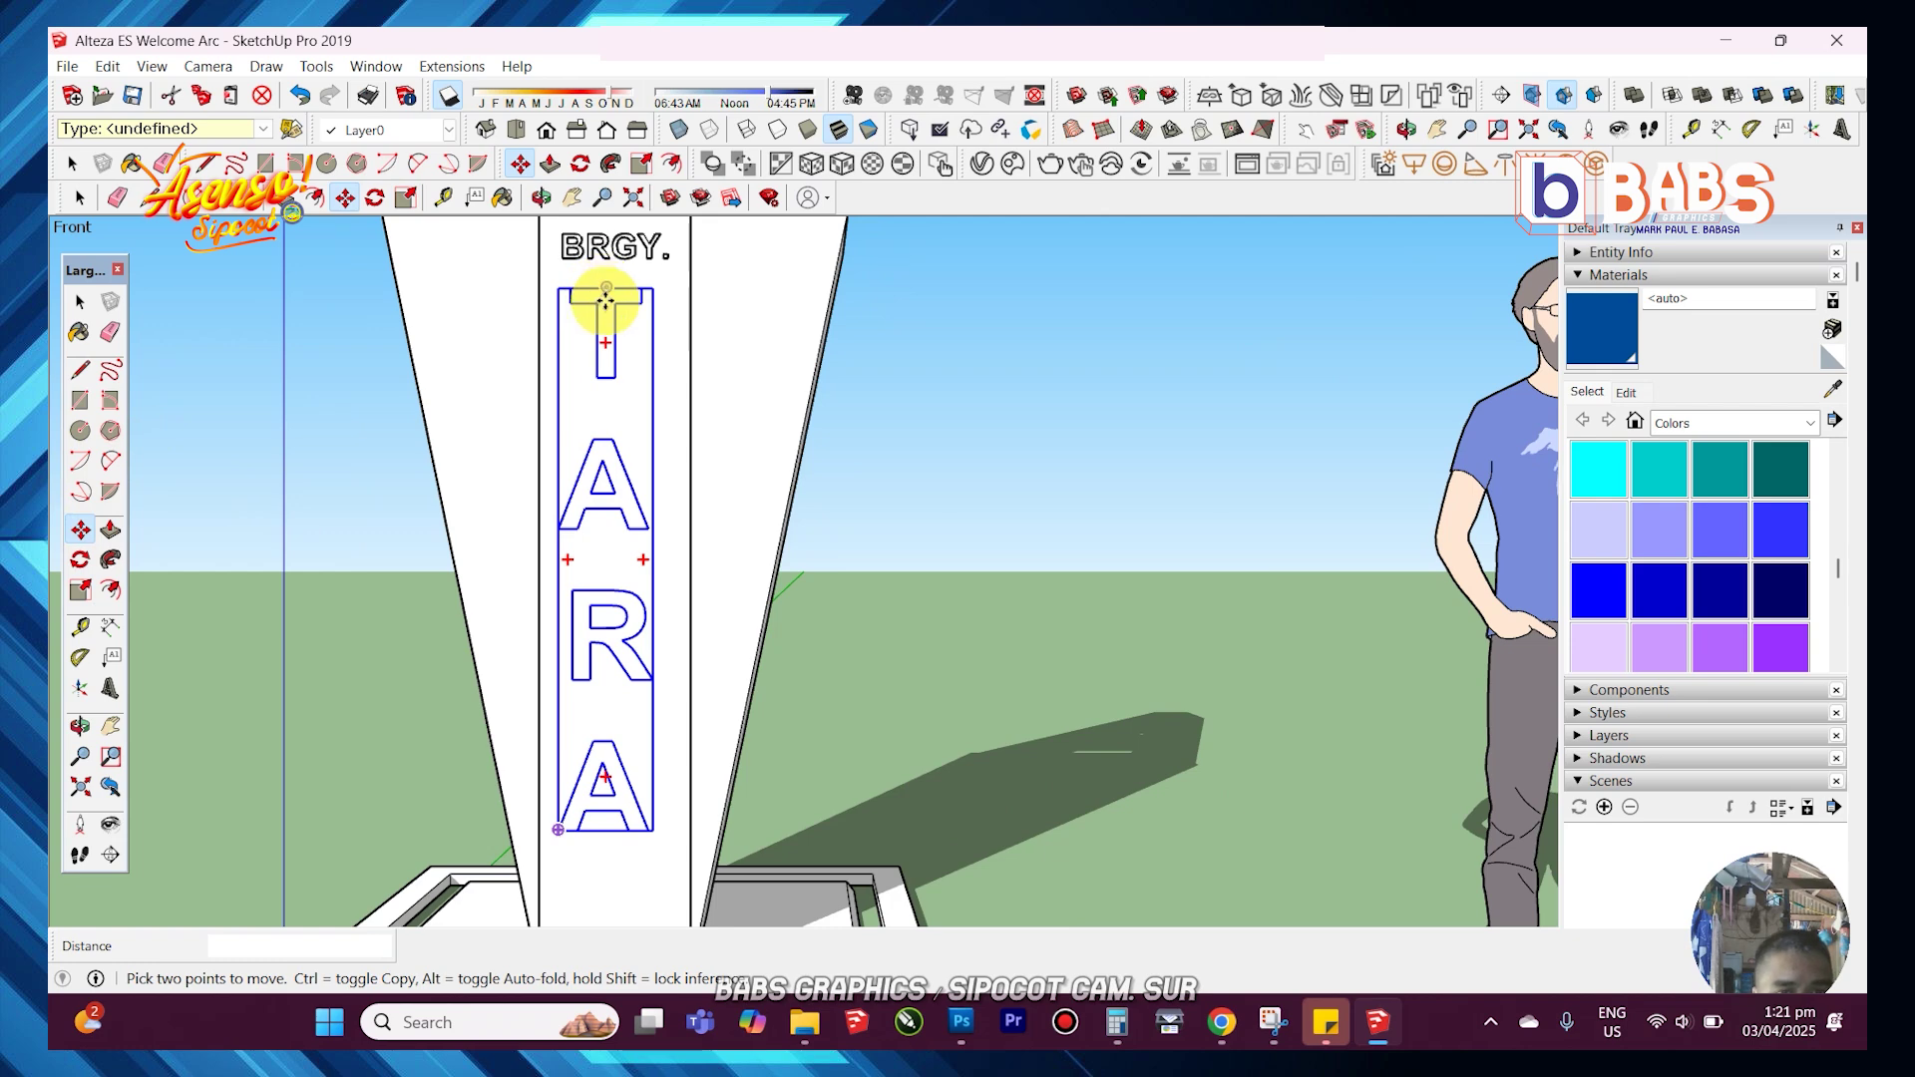
{"action": "left_click_drag", "start_coordinate": [606, 302], "coordinate": [616, 302]}
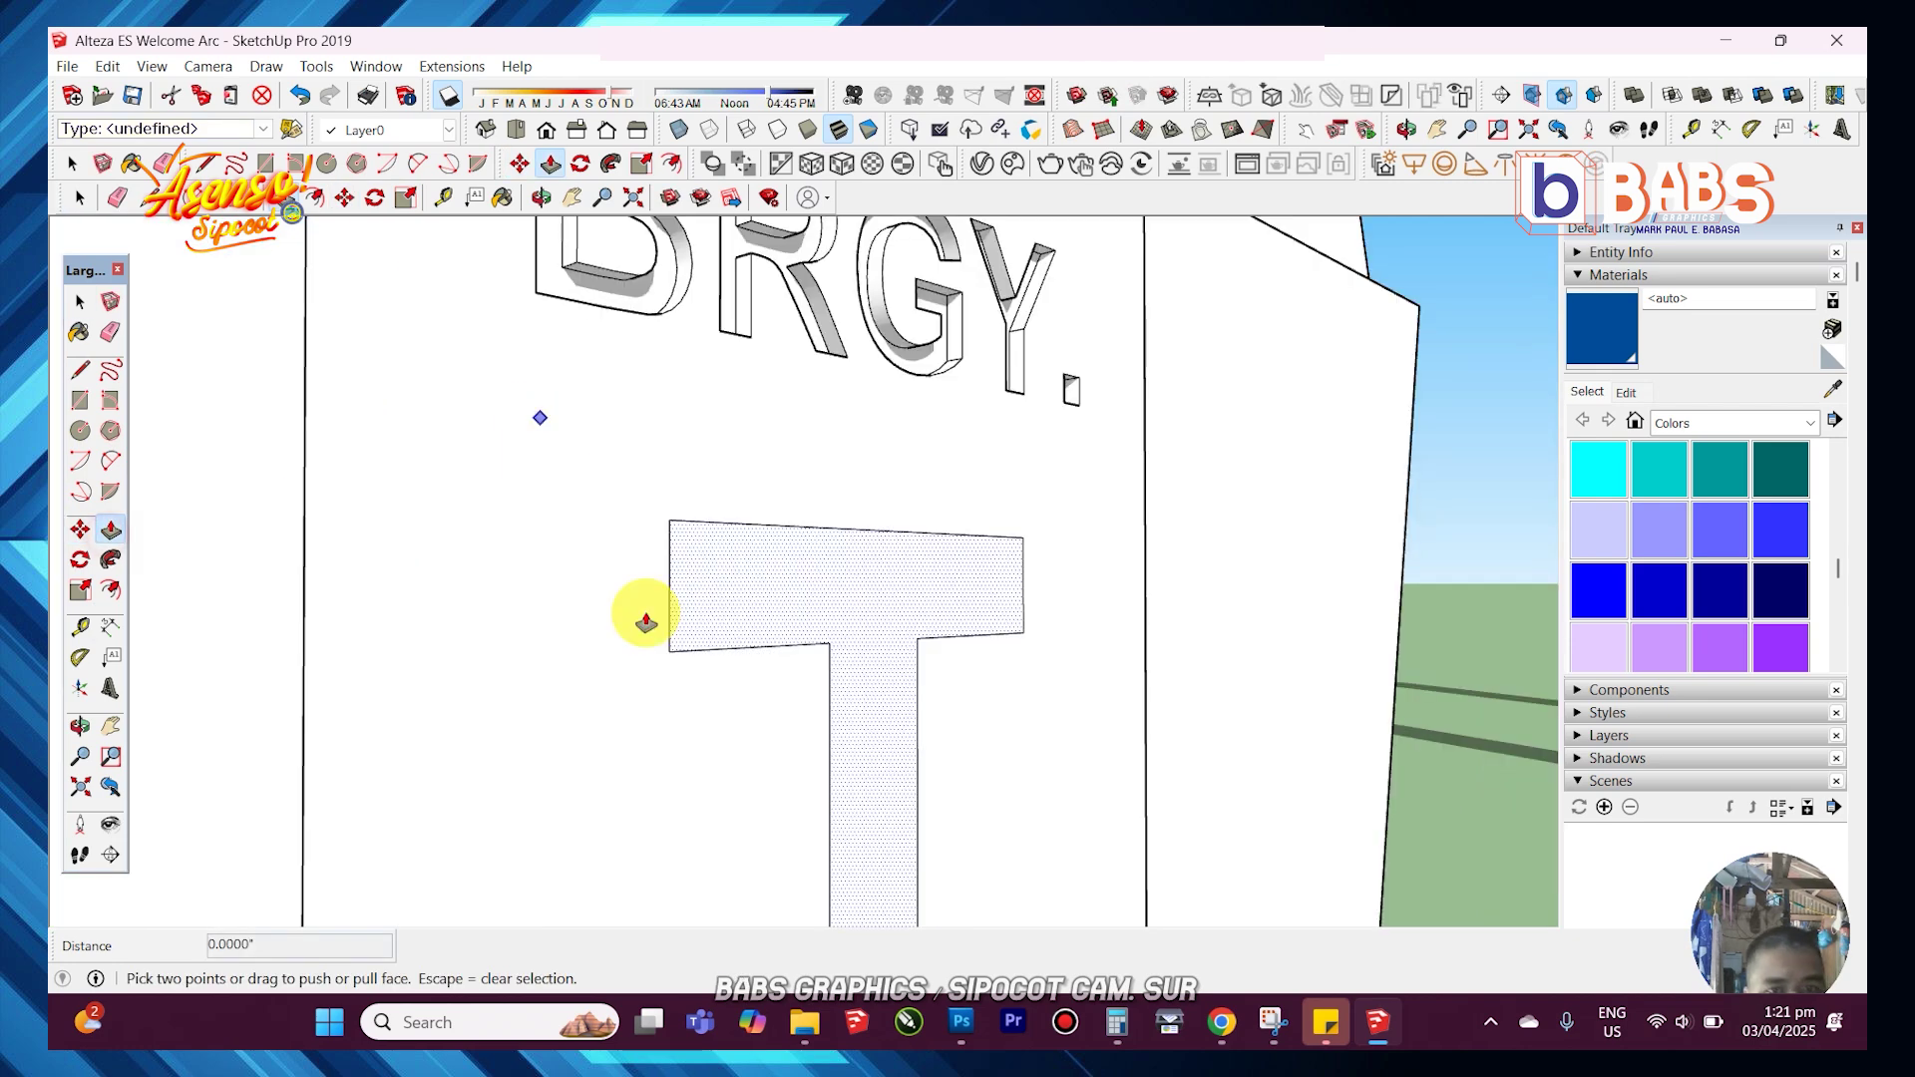
- Recess the T of TARA into the strip to the same depth as the BRGY. letters
{"action": "left_click_drag", "start_coordinate": [718, 549], "coordinate": [628, 299]}
{"action": "scroll", "coordinate": [621, 376], "scroll_direction": "down", "scroll_amount": 5}
{"action": "middle_click_drag", "start_coordinate": [620, 376], "coordinate": [767, 816]}
{"action": "key", "text": "space"}
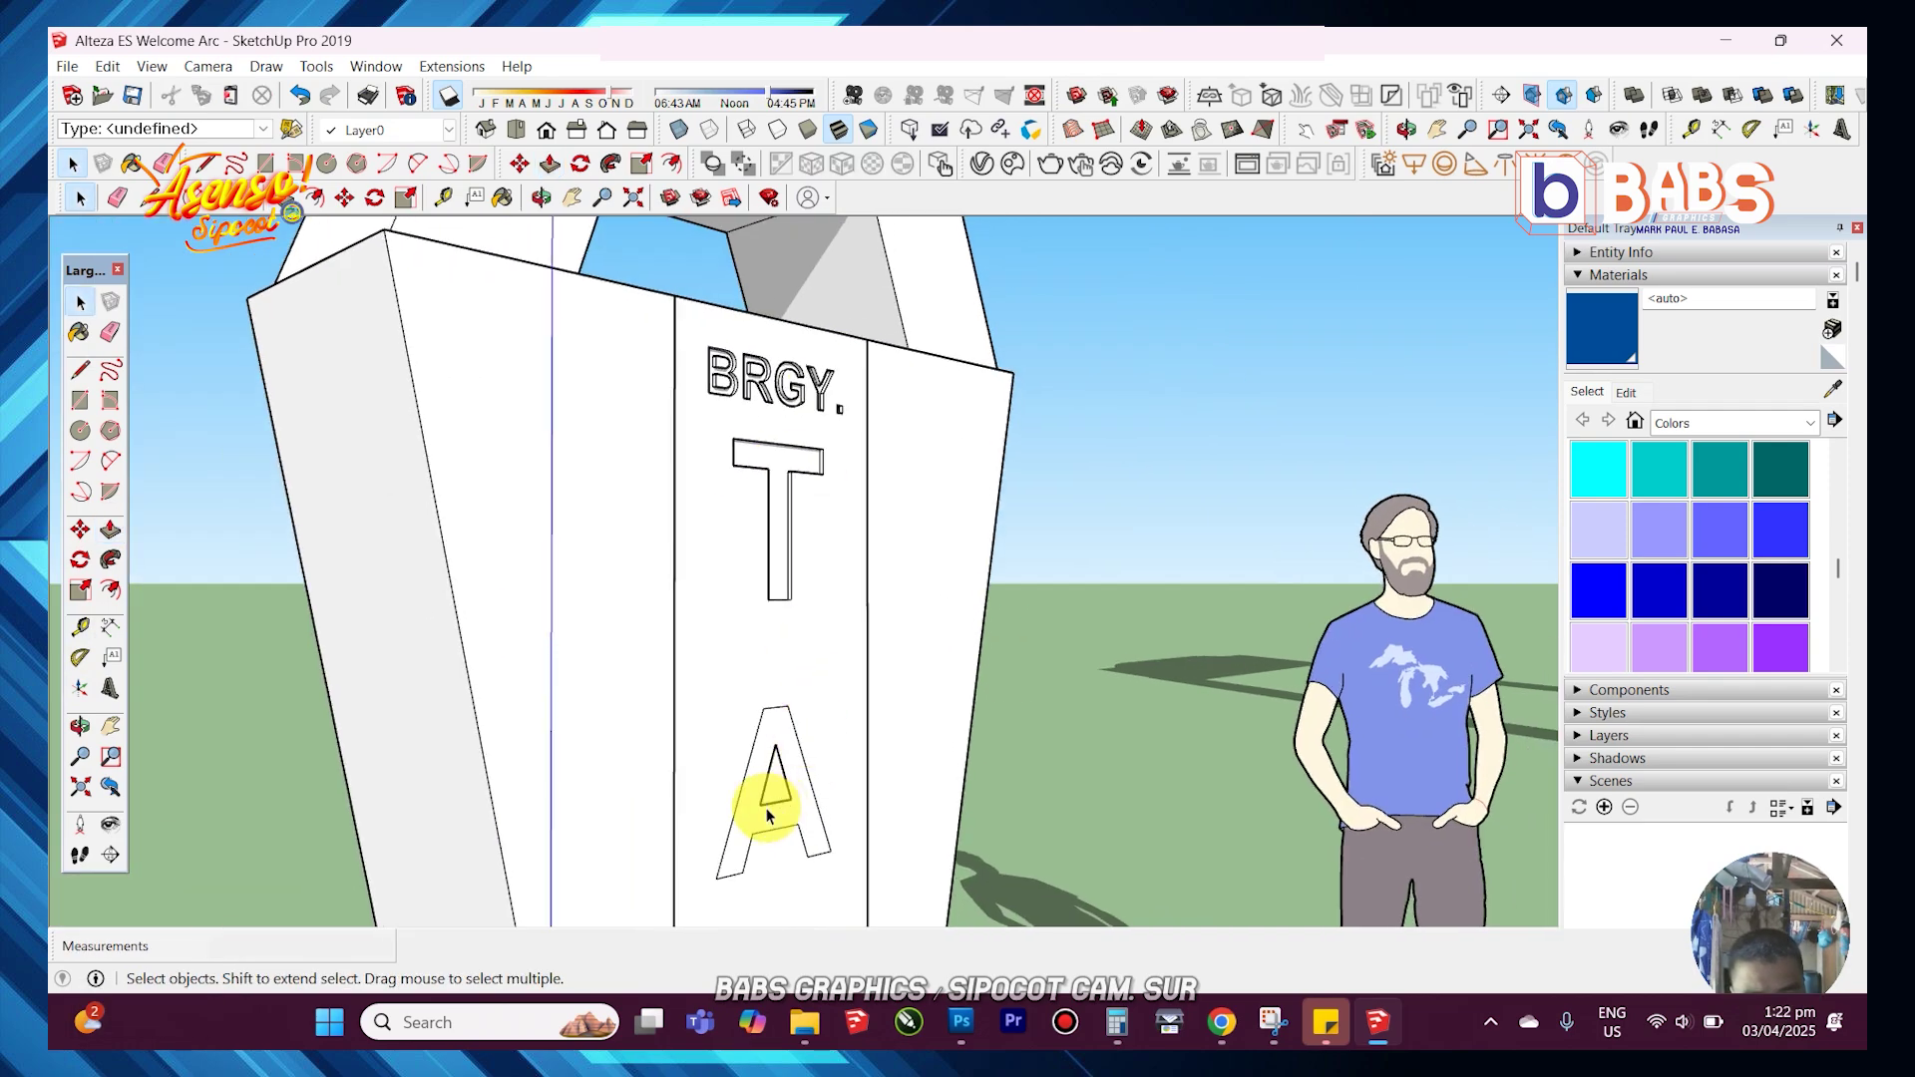
- Retrace the inner triangle of TARA's first A and recess the letter's face about 0.27 inch with Push/Pull
{"action": "scroll", "coordinate": [770, 778], "scroll_direction": "up", "scroll_amount": 5}
{"action": "left_click", "coordinate": [766, 726]}
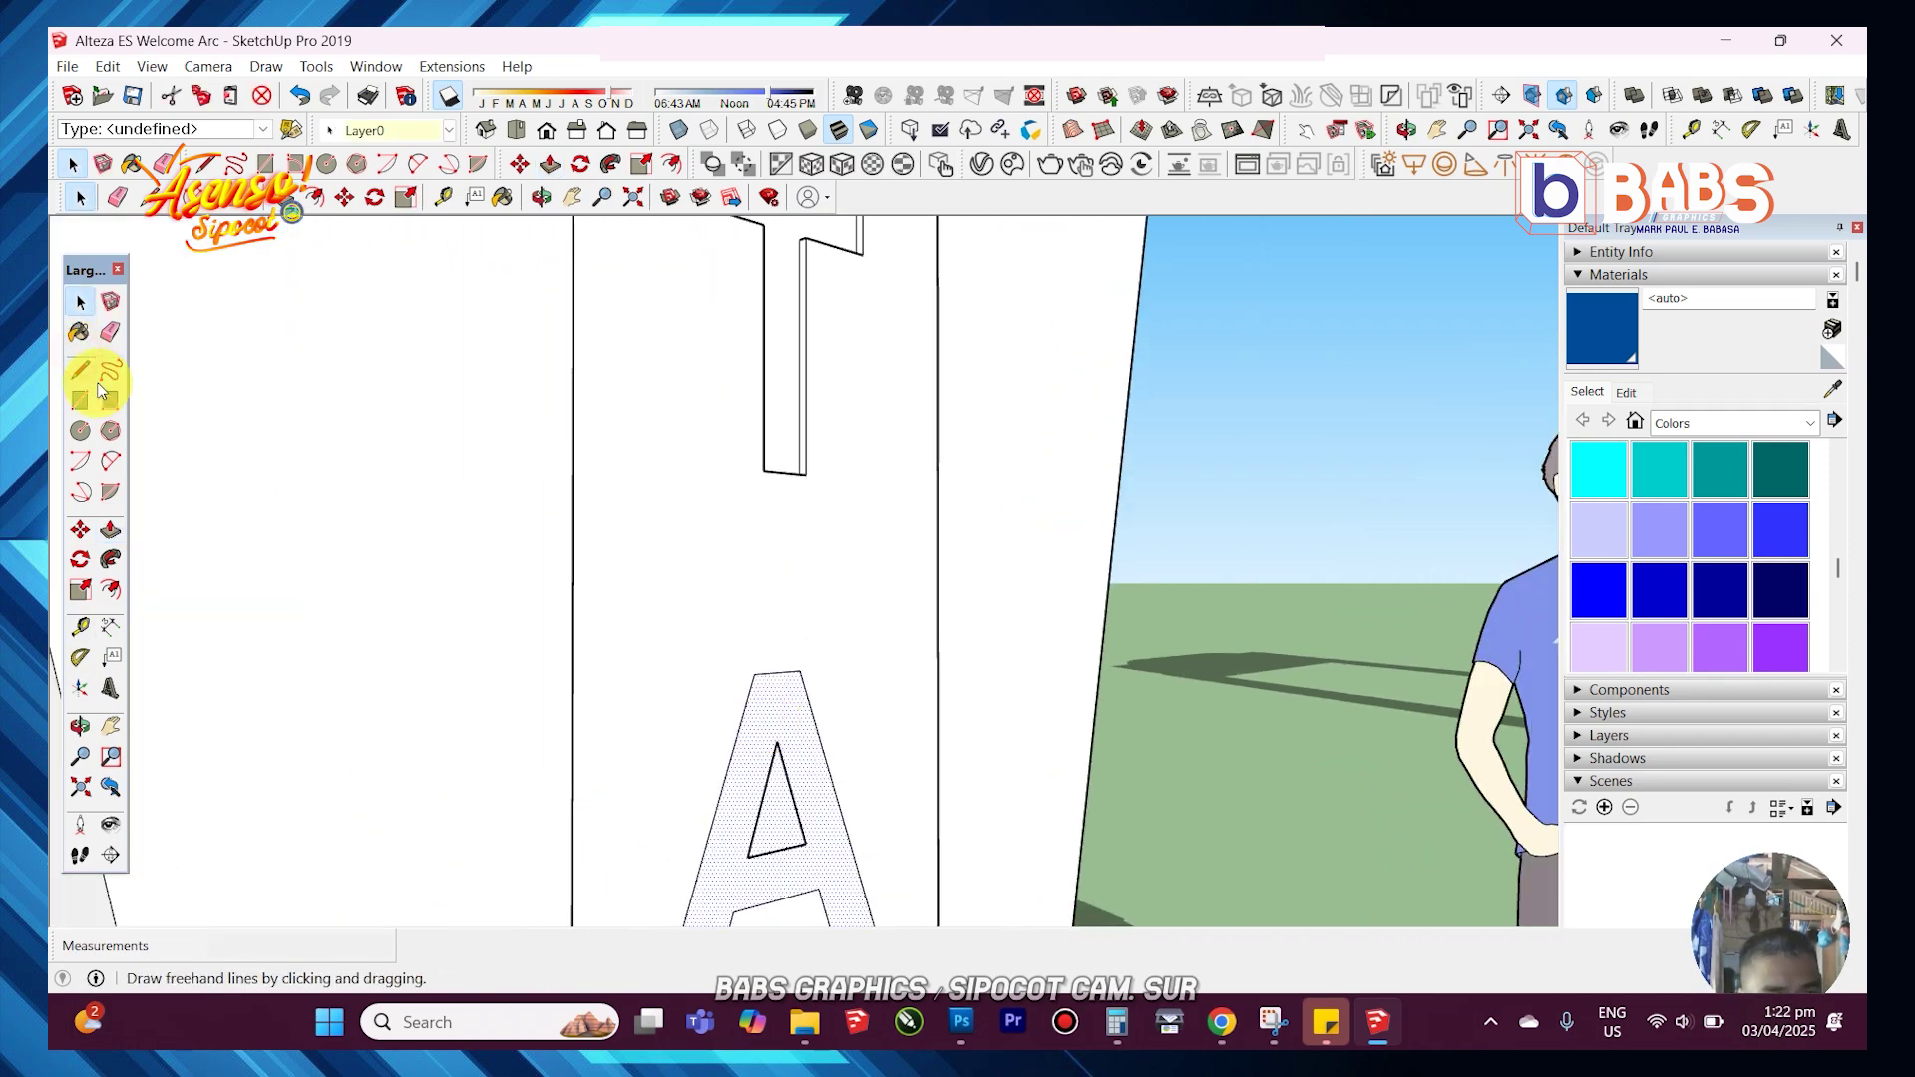
{"action": "left_click", "coordinate": [81, 371]}
{"action": "key", "text": "space"}
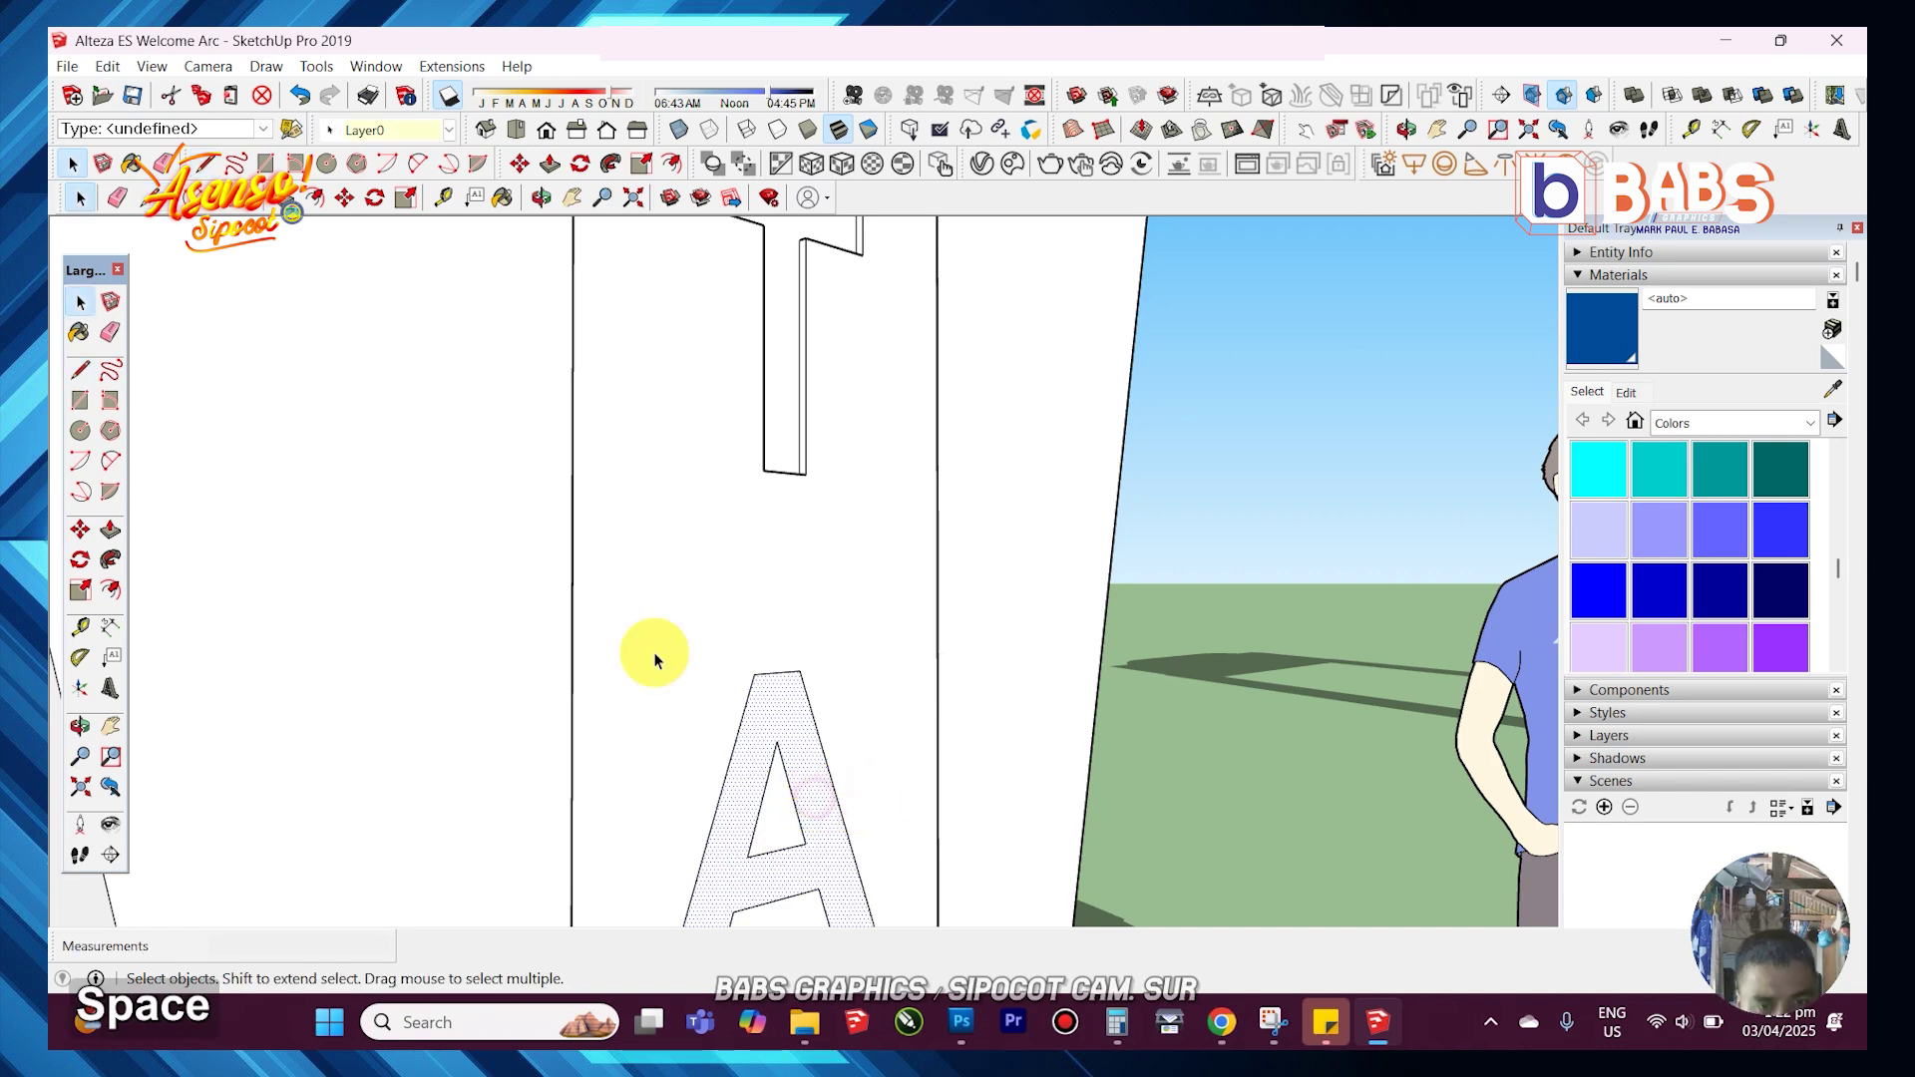
{"action": "left_click", "coordinate": [111, 530]}
{"action": "left_click_drag", "start_coordinate": [779, 701], "coordinate": [786, 459]}
{"action": "left_click", "coordinate": [786, 459]}
{"action": "scroll", "coordinate": [793, 589], "scroll_direction": "down", "scroll_amount": 6}
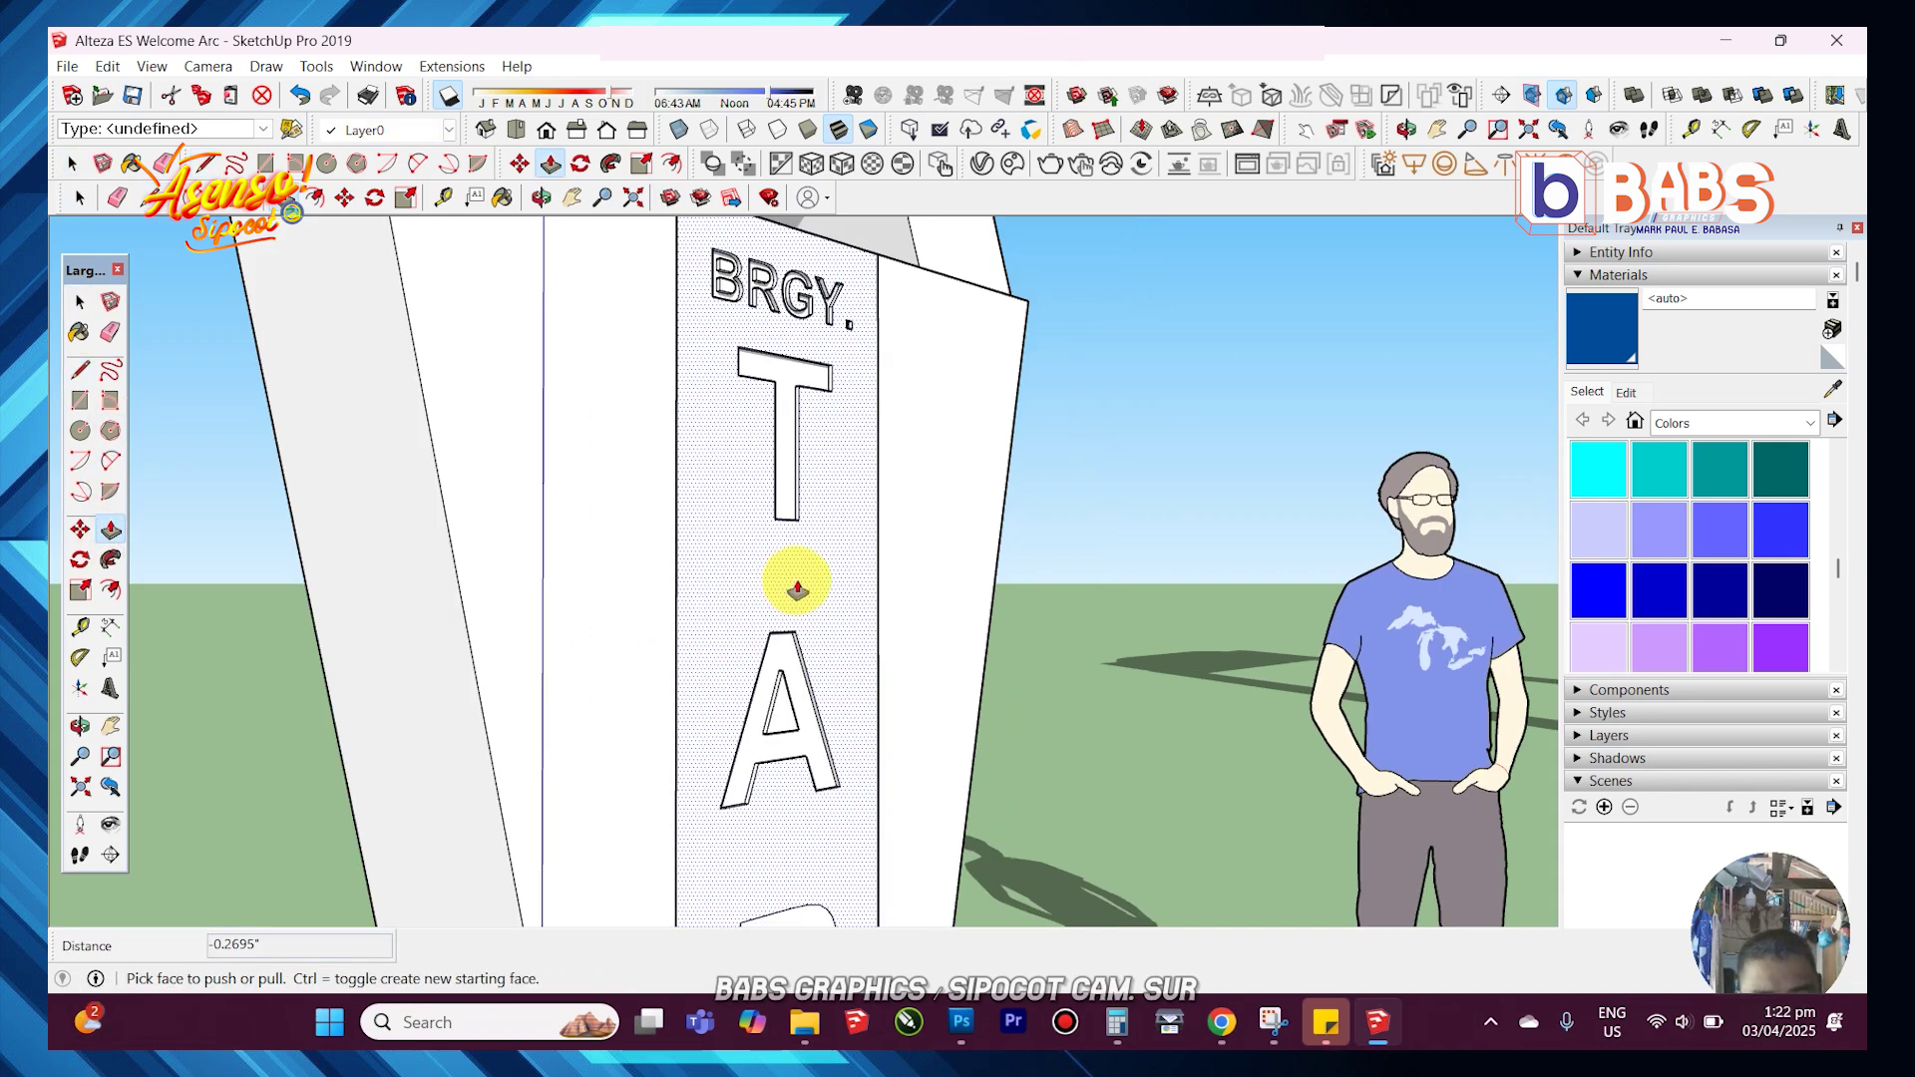
- Retrace an edge of the inner opening of TARA's R and recess the letter's face about 0.27 inch
{"action": "scroll", "coordinate": [808, 798], "scroll_direction": "up", "scroll_amount": 3}
{"action": "left_click", "coordinate": [82, 372]}
{"action": "scroll", "coordinate": [655, 801], "scroll_direction": "up", "scroll_amount": 3}
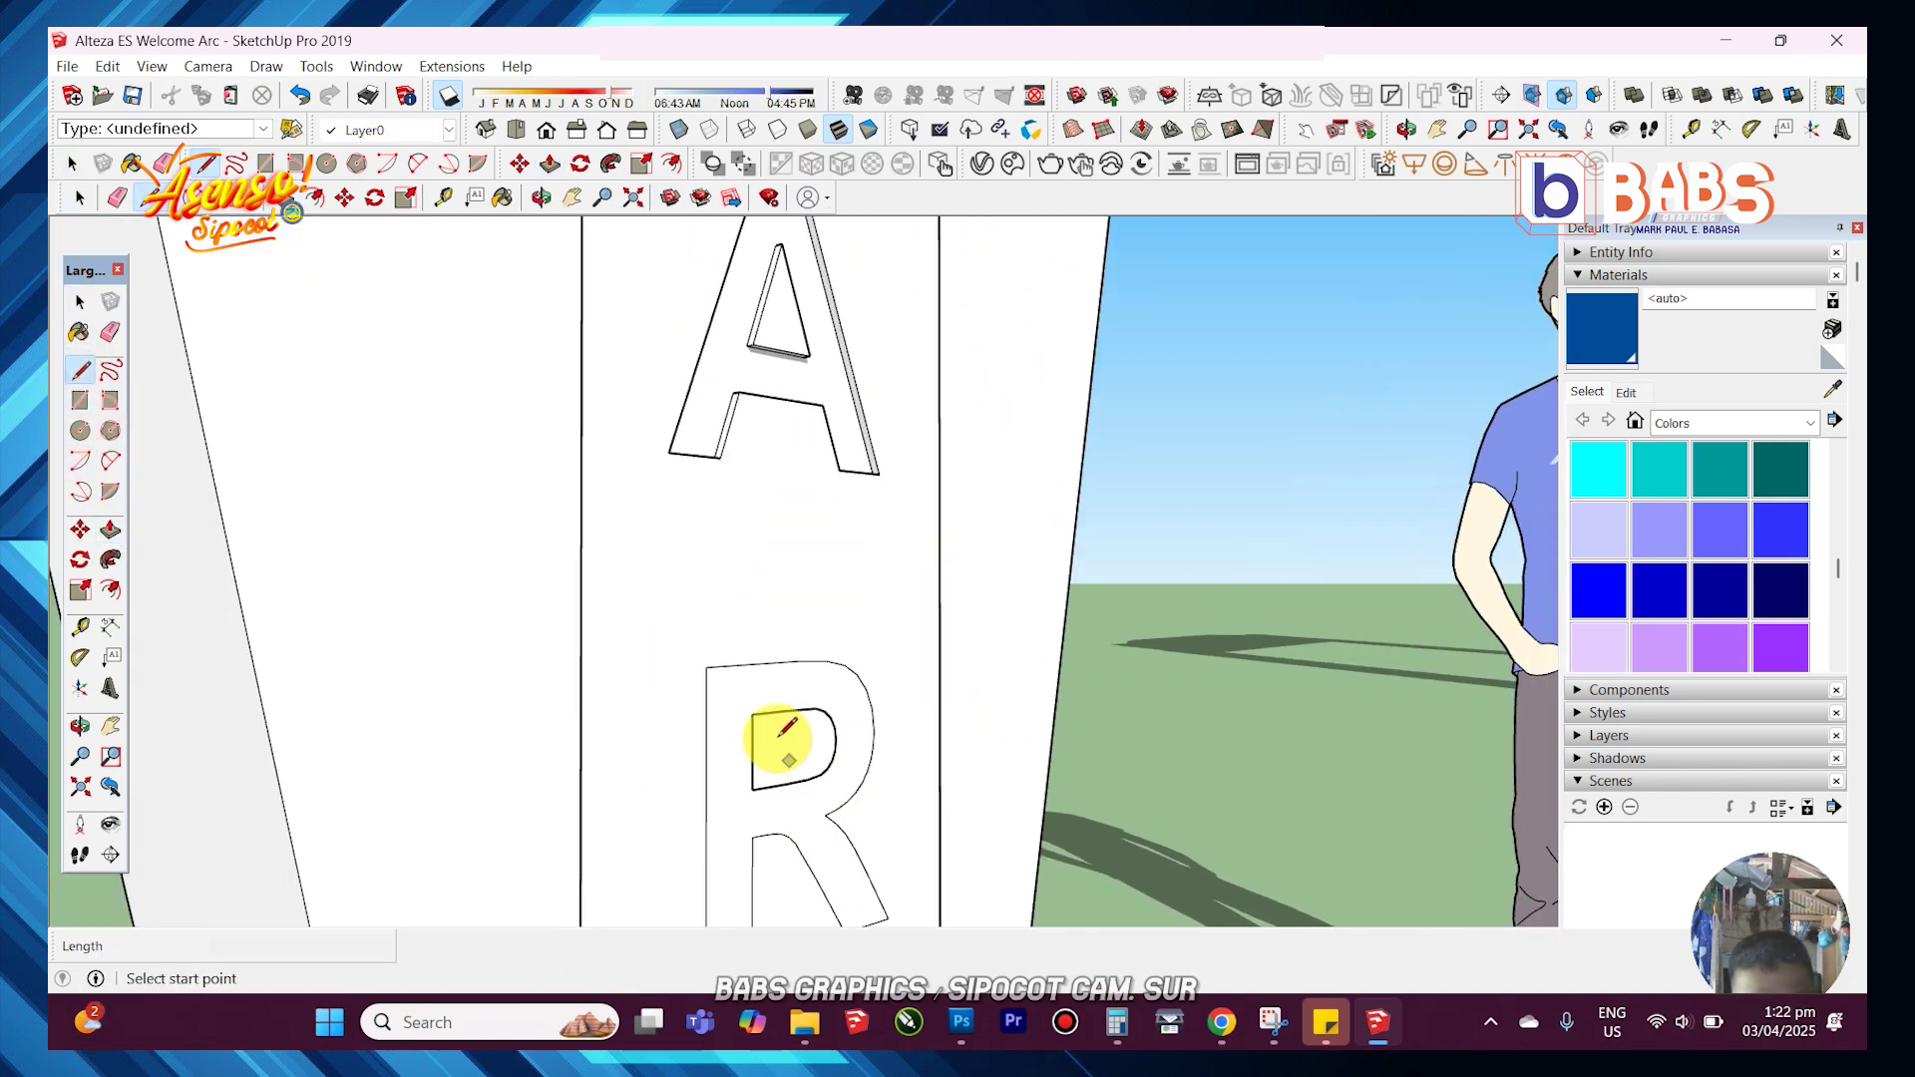
{"action": "left_click", "coordinate": [752, 714]}
{"action": "key", "text": "space"}
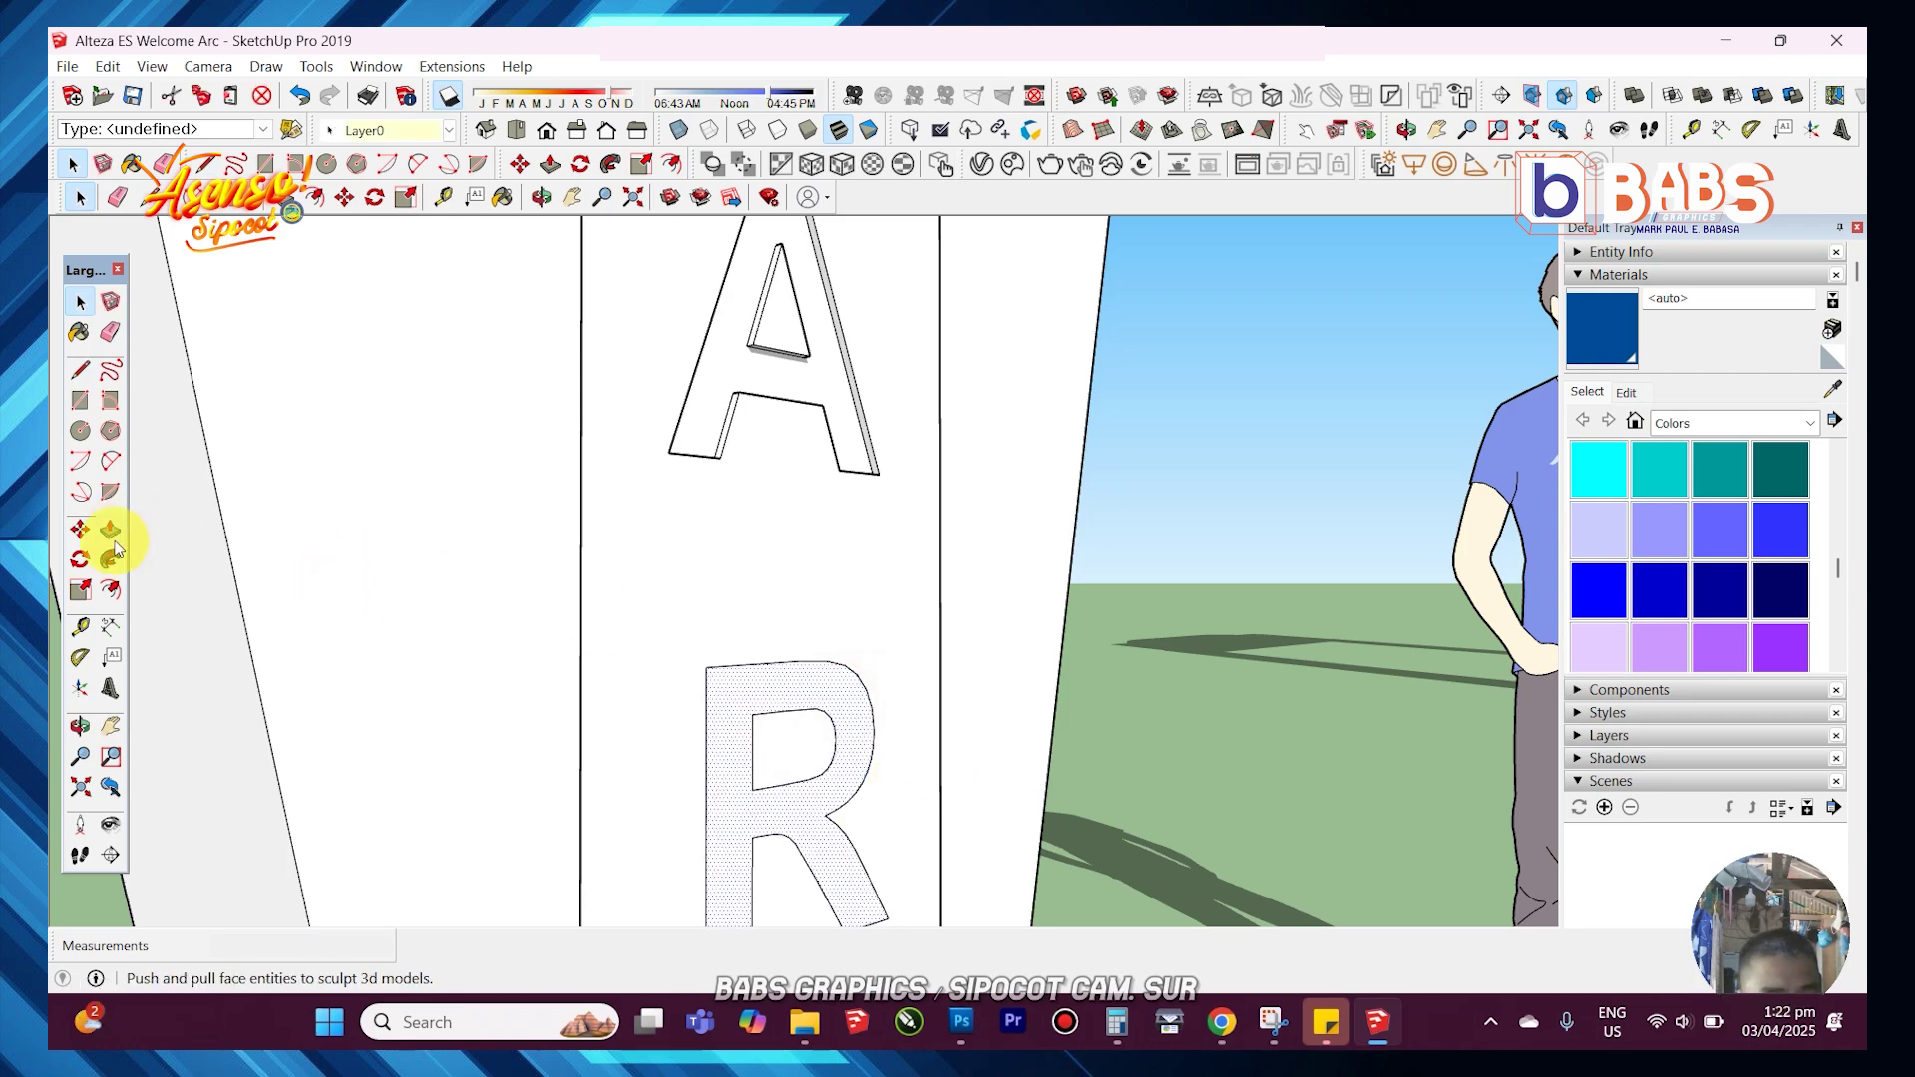
{"action": "left_click", "coordinate": [110, 529]}
{"action": "left_click", "coordinate": [838, 727]}
{"action": "scroll", "coordinate": [878, 598], "scroll_direction": "down", "scroll_amount": 10}
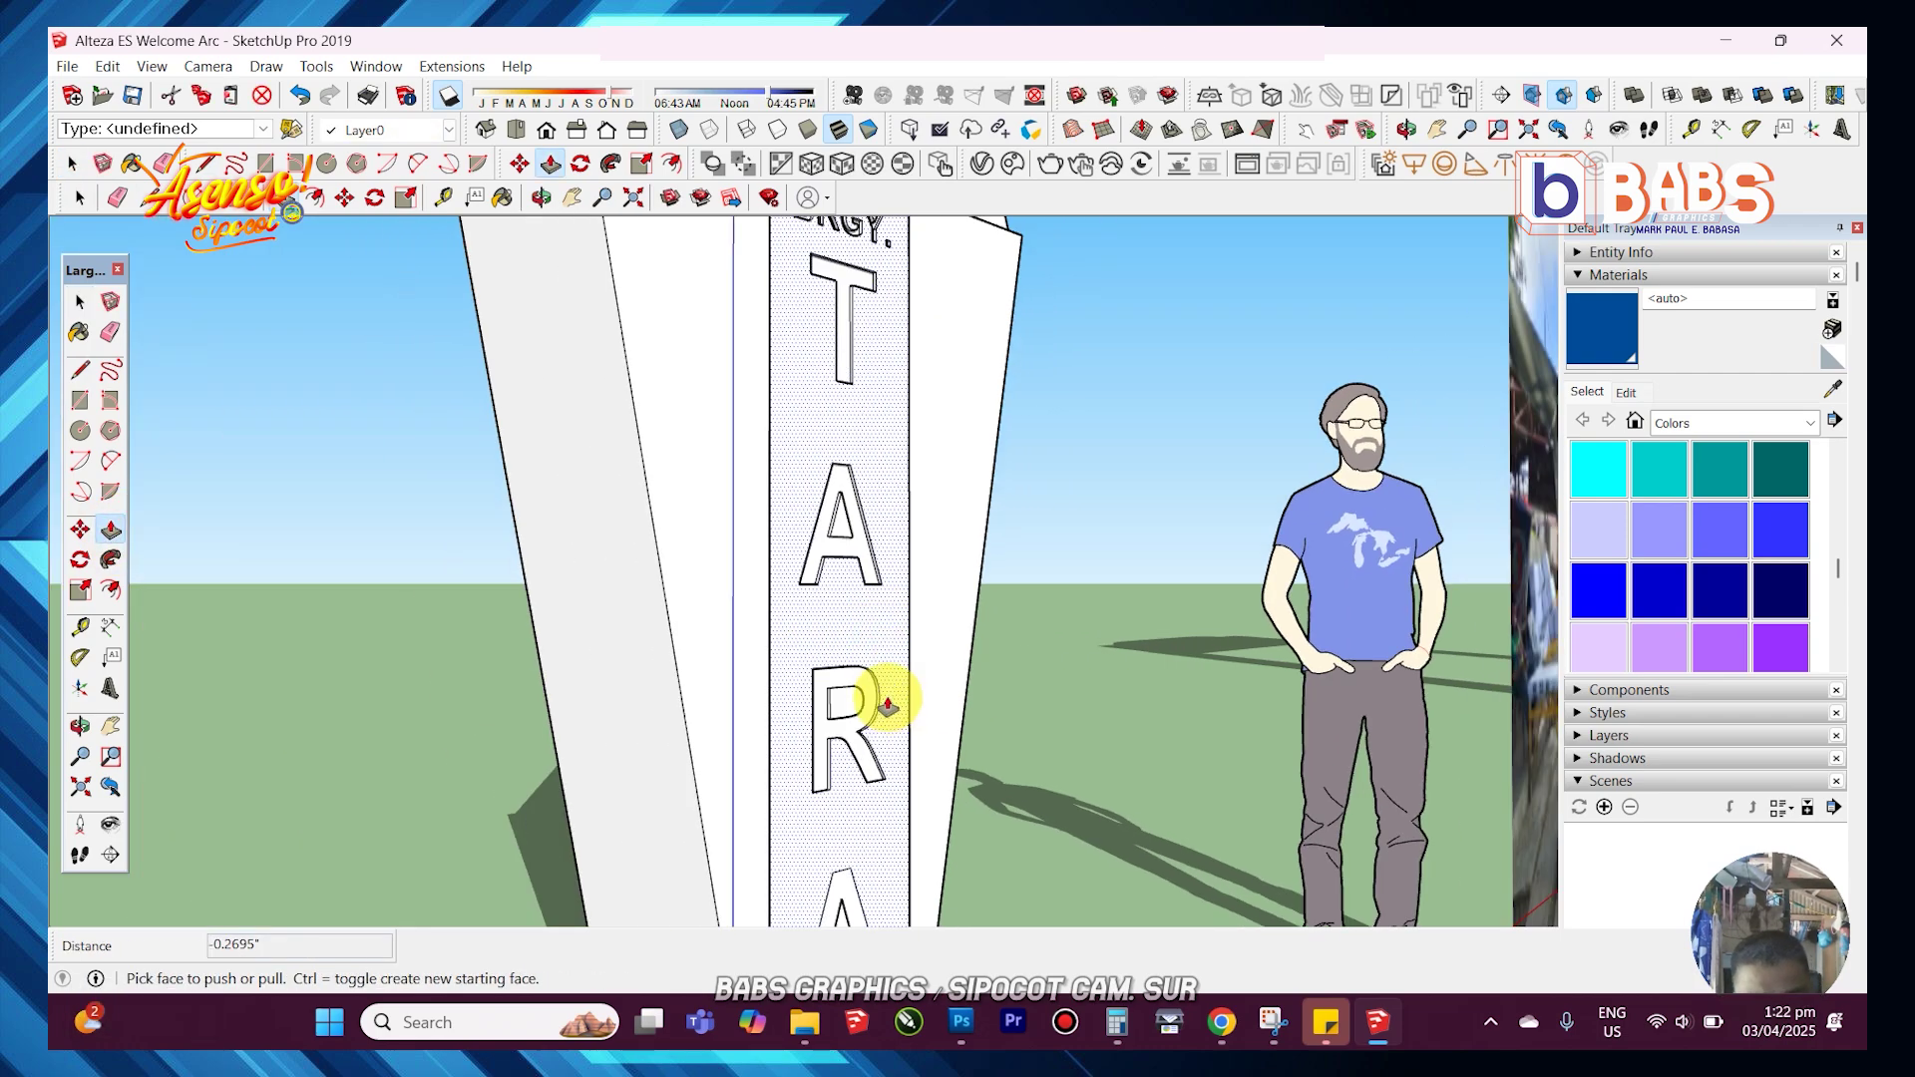
- Retrace an edge of the last A's inner triangle and push the letter's face about 0.27 inch into the strip
{"action": "key", "text": "space"}
{"action": "scroll", "coordinate": [825, 778], "scroll_direction": "up", "scroll_amount": 9}
{"action": "left_click", "coordinate": [795, 813]}
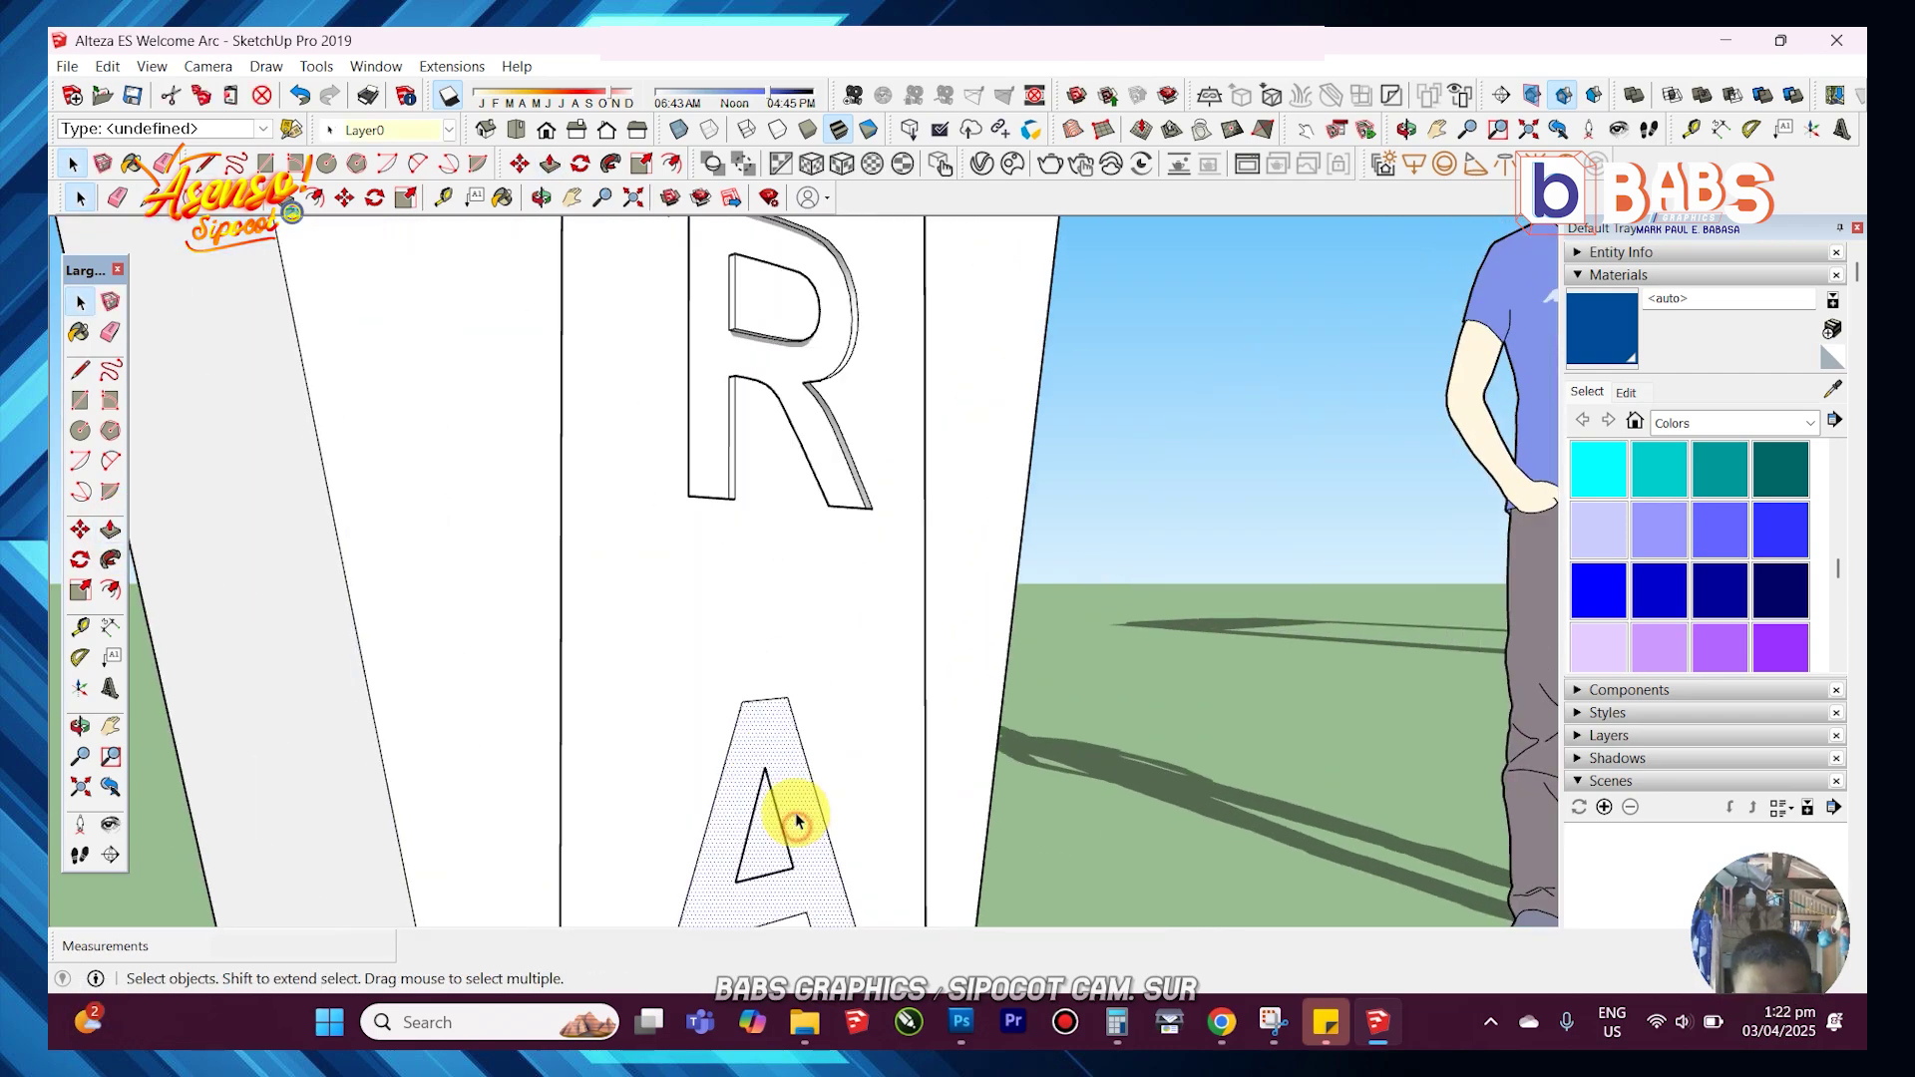
{"action": "scroll", "coordinate": [796, 816], "scroll_direction": "down", "scroll_amount": 5}
{"action": "scroll", "coordinate": [797, 886], "scroll_direction": "up", "scroll_amount": 6}
{"action": "left_click", "coordinate": [82, 371]}
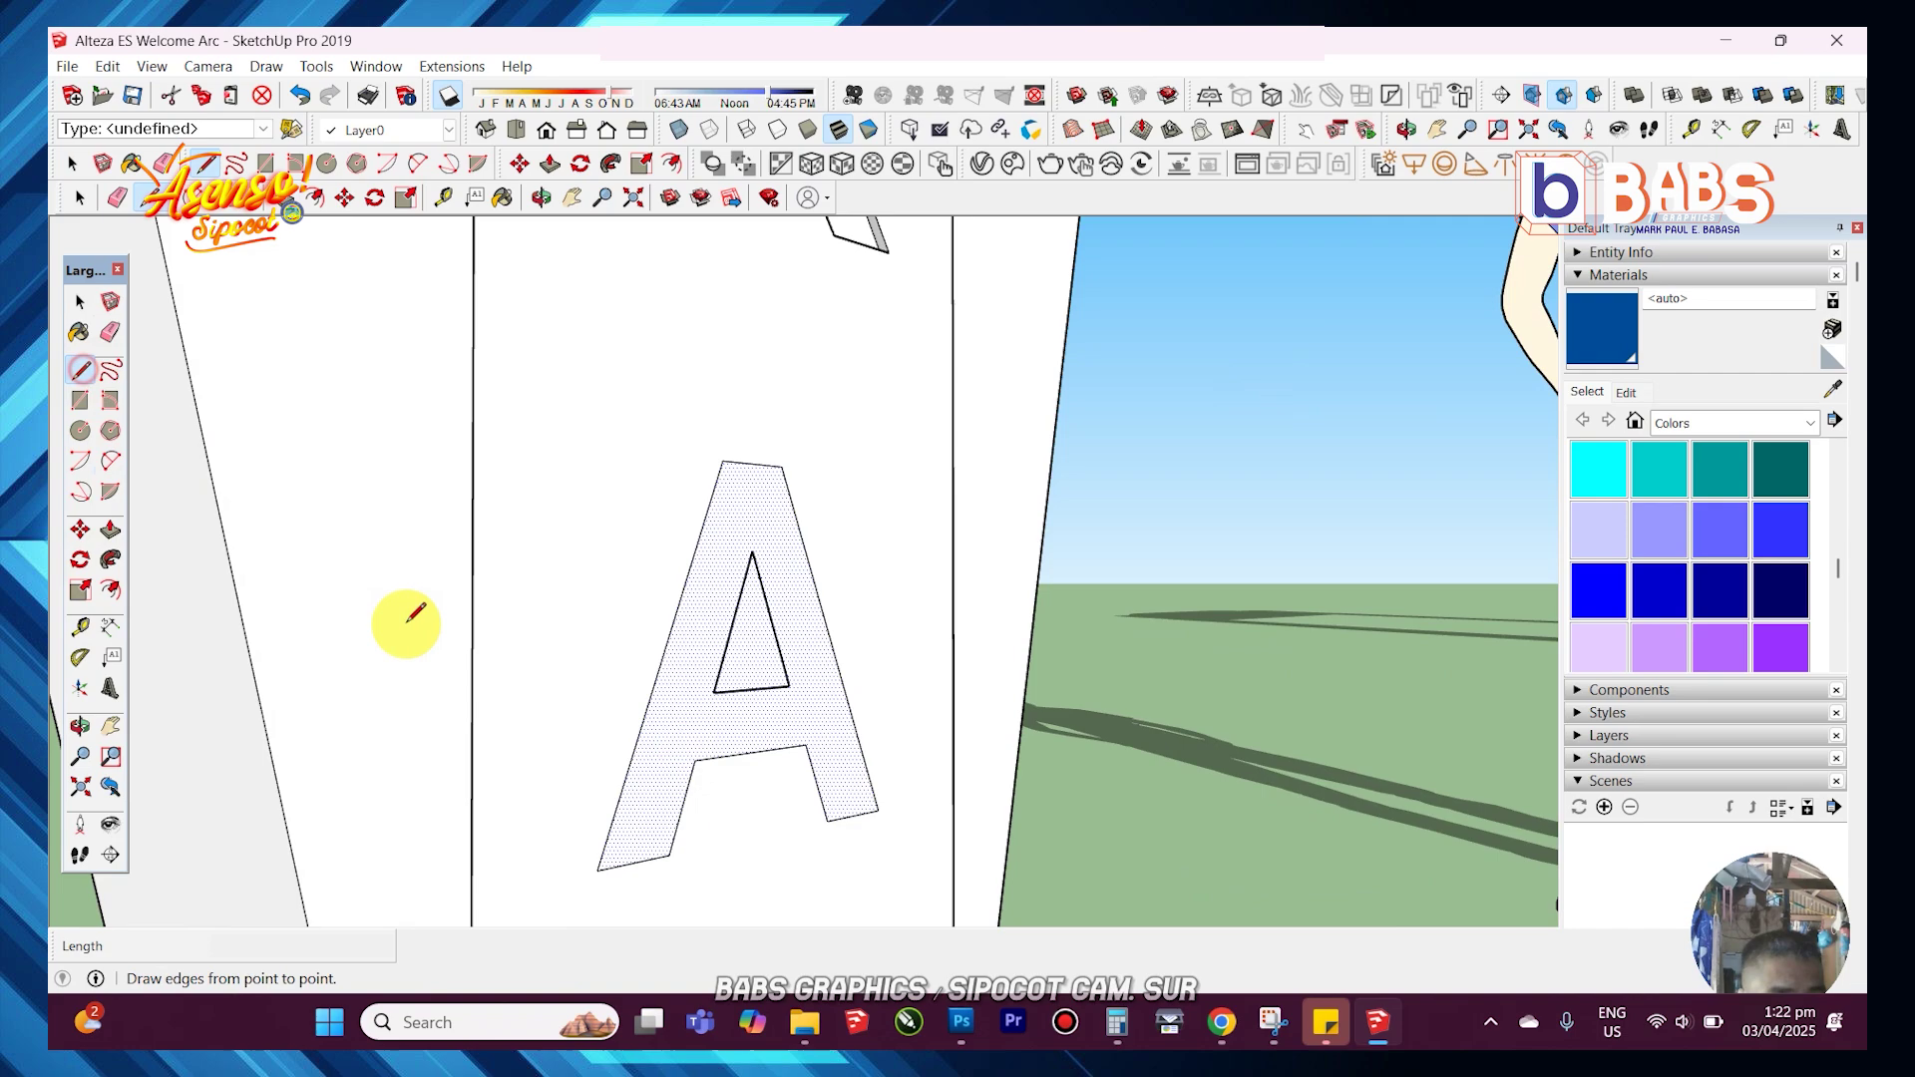
{"action": "left_click", "coordinate": [714, 694]}
{"action": "key", "text": "space"}
{"action": "scroll", "coordinate": [804, 828], "scroll_direction": "down", "scroll_amount": 2}
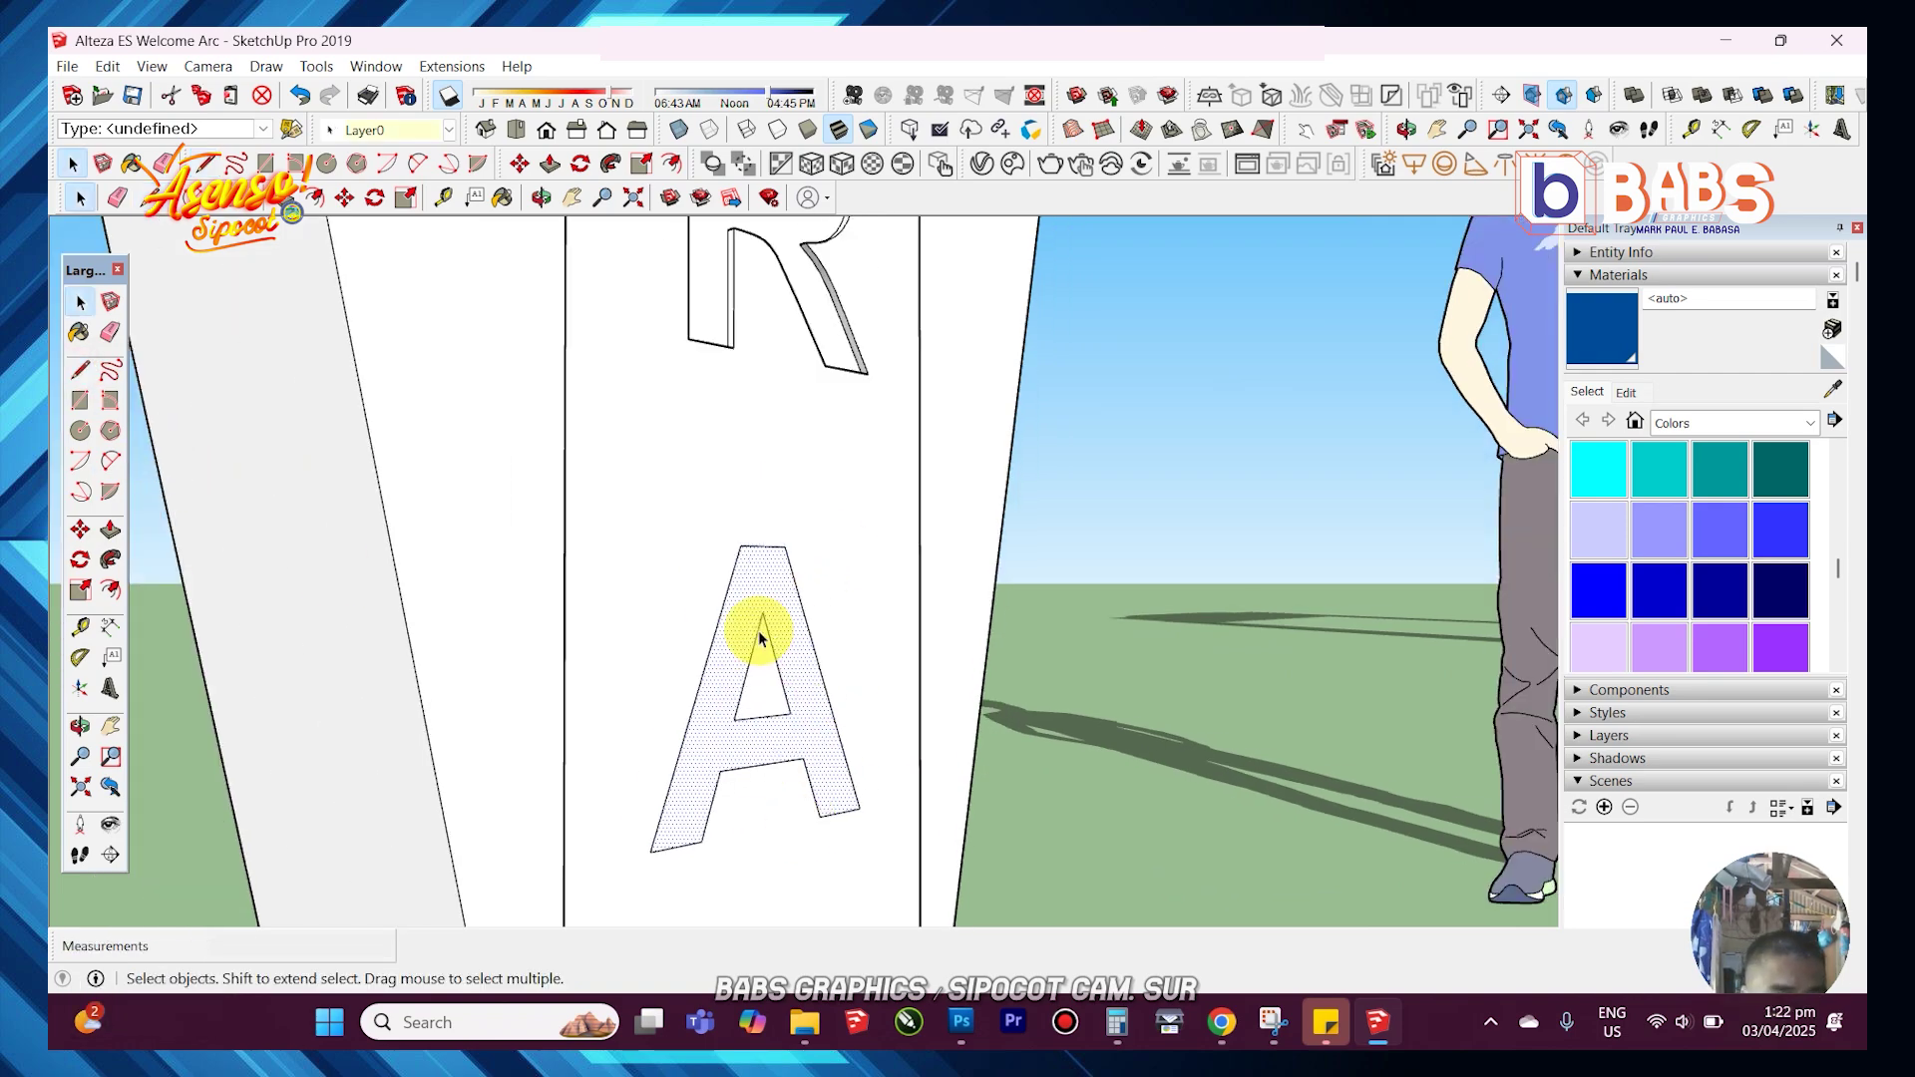
{"action": "left_click", "coordinate": [117, 535]}
{"action": "left_click", "coordinate": [767, 571]}
{"action": "left_click", "coordinate": [849, 361]}
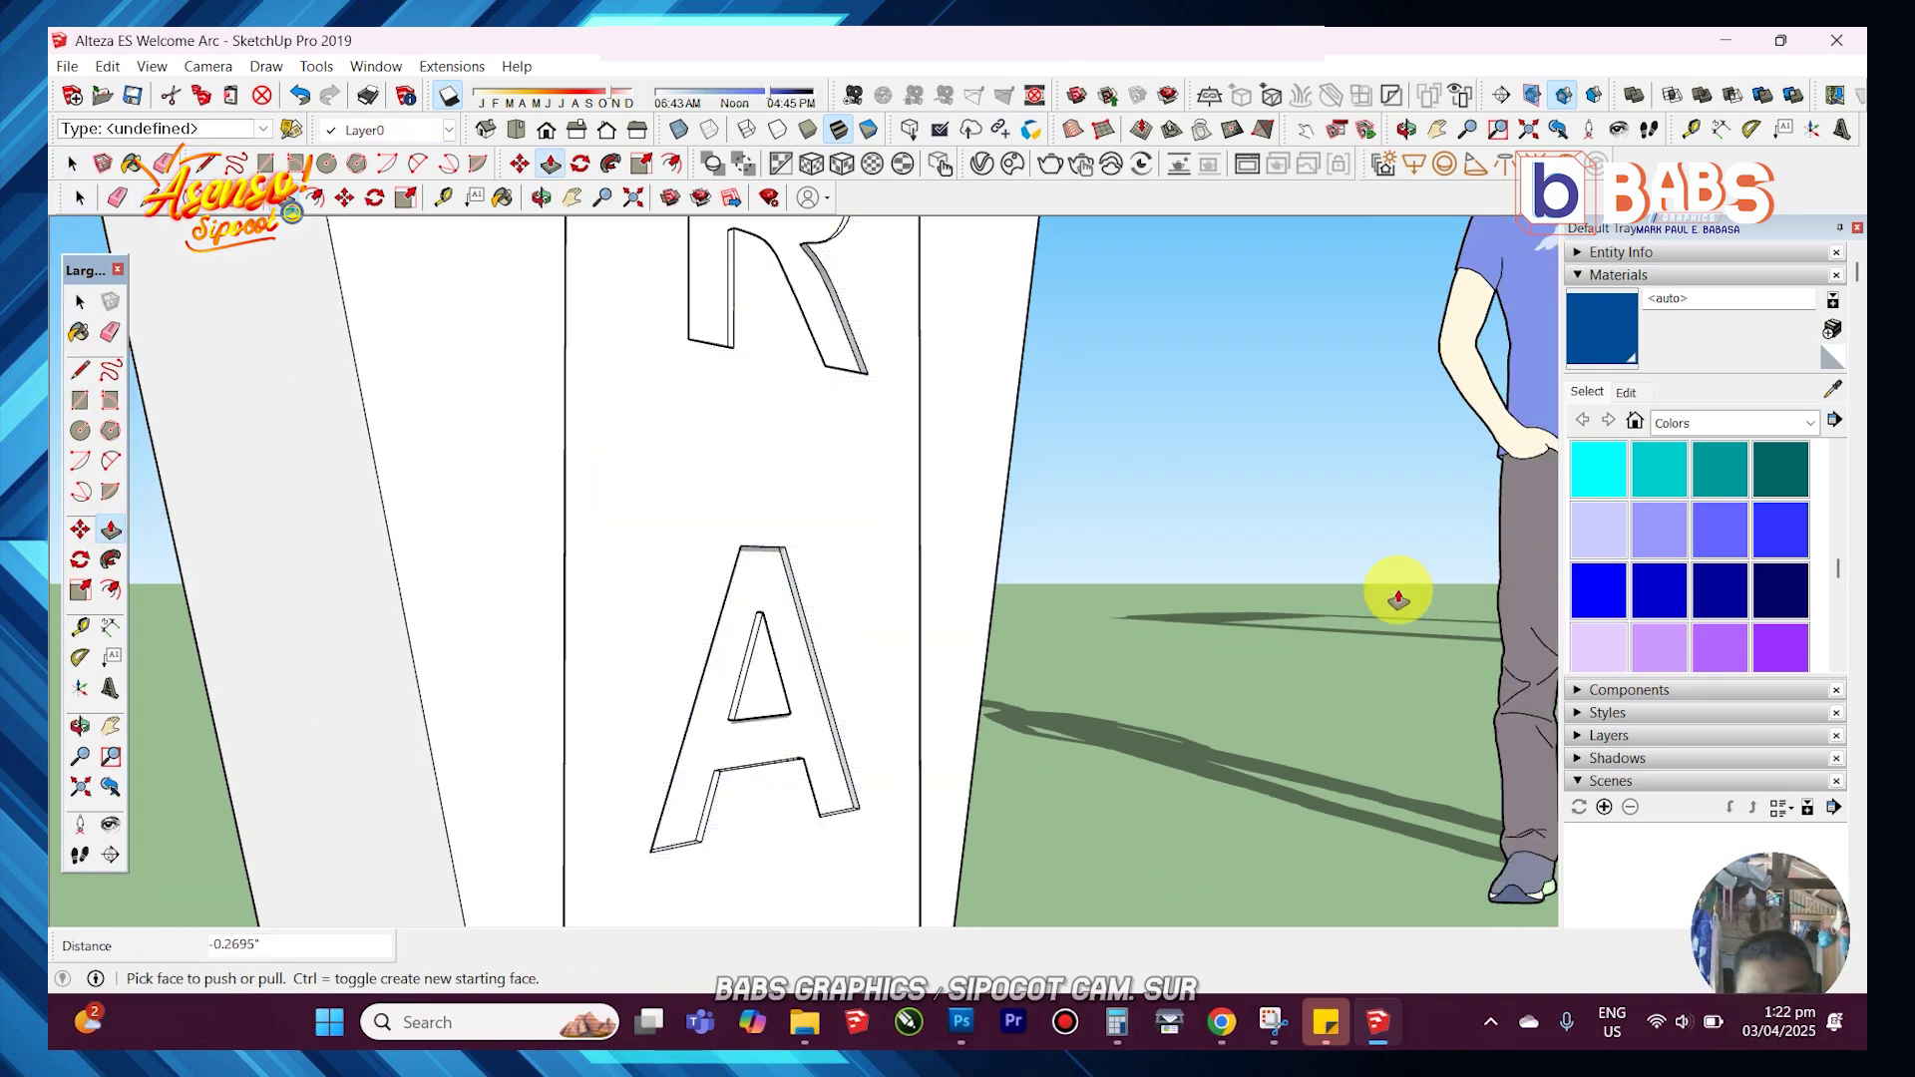
- Create unfilled Arial Bold 3D text reading ELEMENTARY SCHOOL on two centred lines with a 10-inch height
{"action": "key", "text": "space"}
{"action": "scroll", "coordinate": [957, 656], "scroll_direction": "down", "scroll_amount": 3}
{"action": "middle_click_drag", "start_coordinate": [957, 657], "coordinate": [782, 457]}
{"action": "scroll", "coordinate": [877, 419], "scroll_direction": "up", "scroll_amount": 5}
{"action": "scroll", "coordinate": [727, 714], "scroll_direction": "down", "scroll_amount": 4}
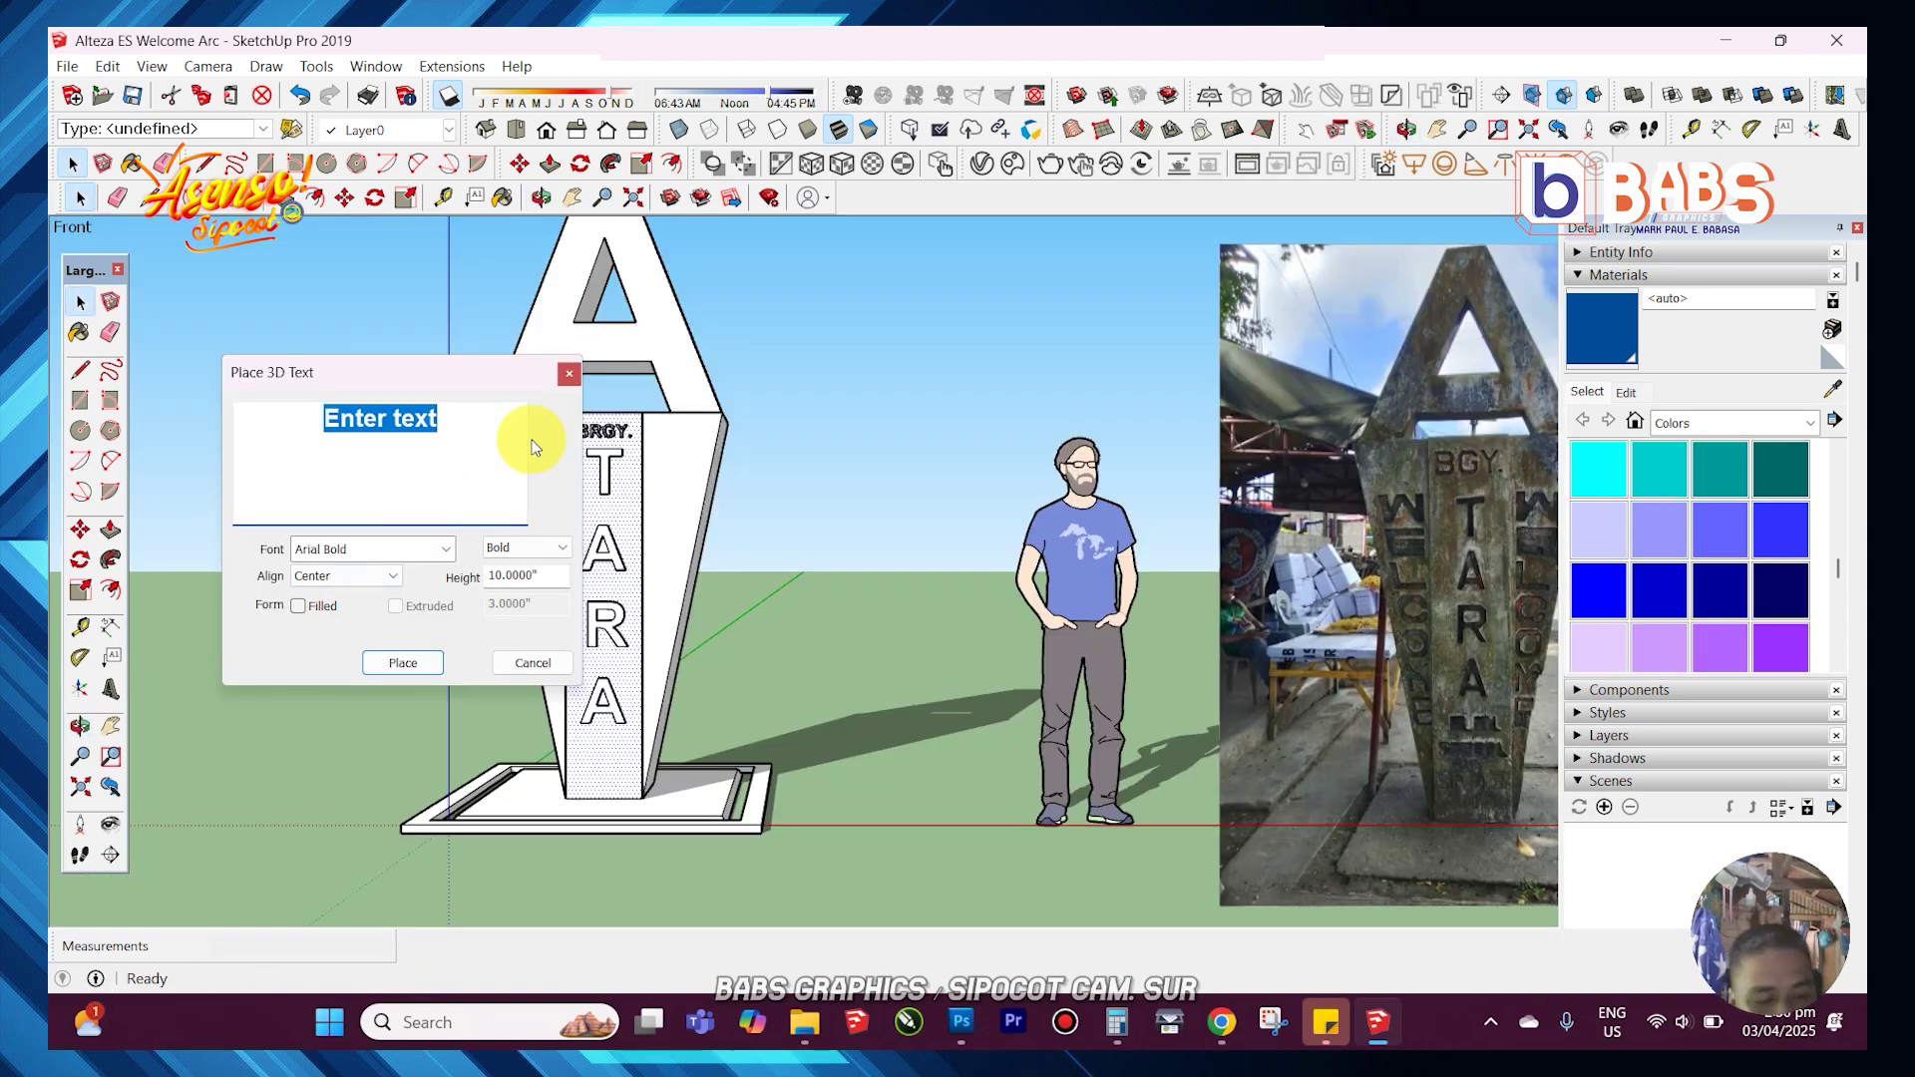
{"action": "type", "text": "ELE"}
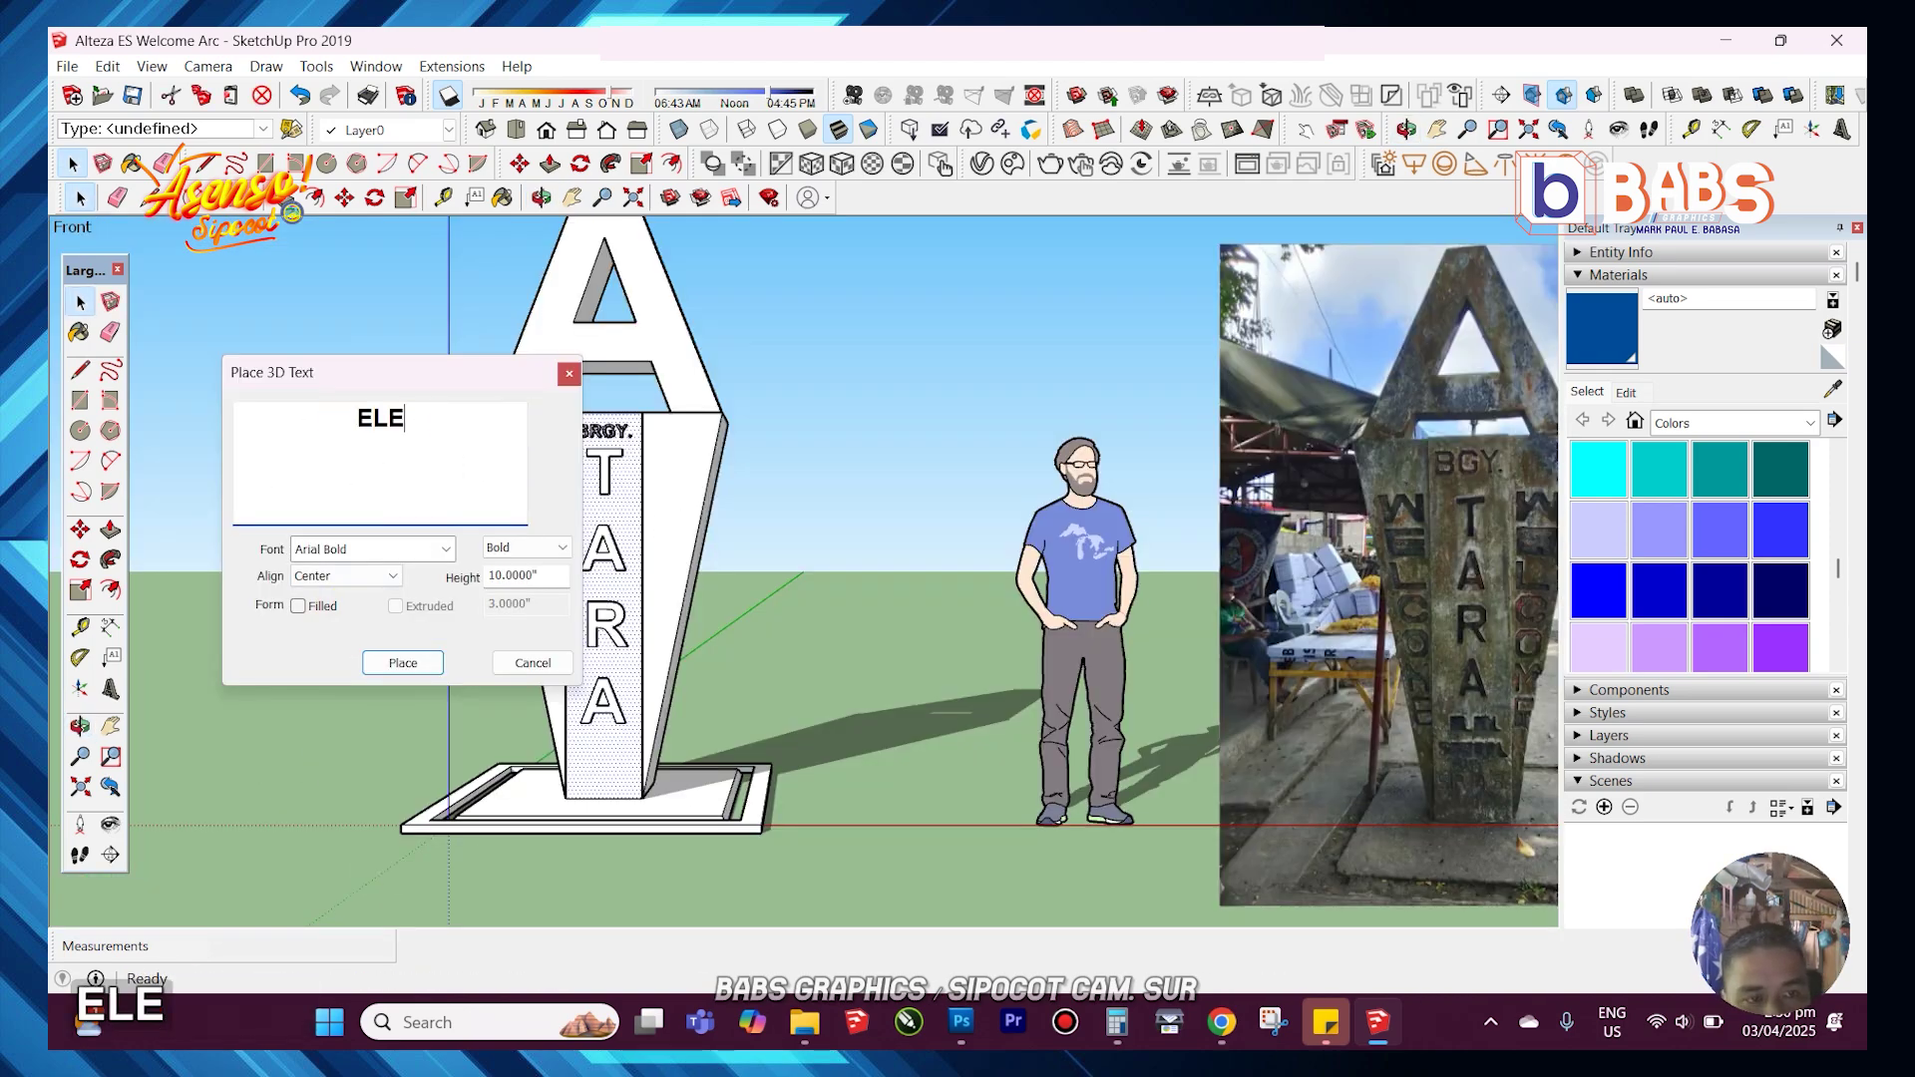
{"action": "type", "text": "MENTARY"}
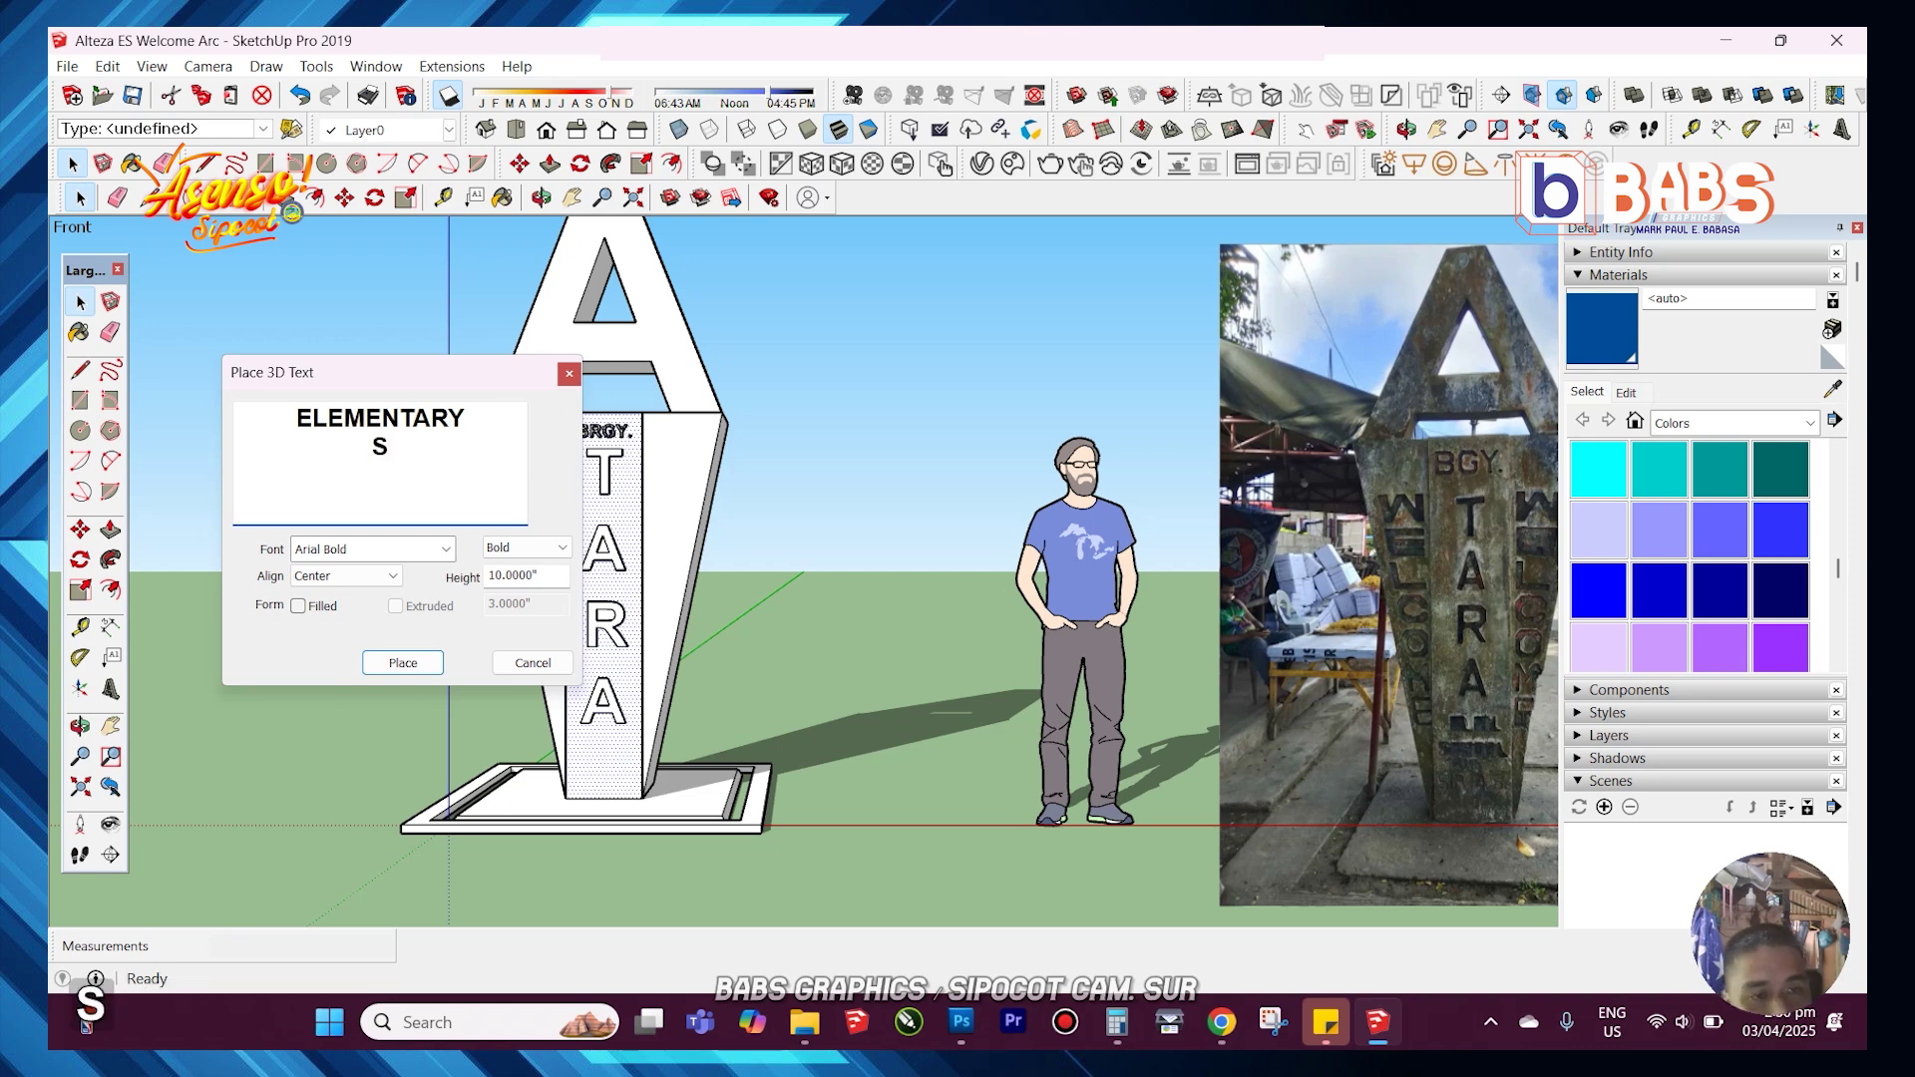
{"action": "left_click", "coordinate": [404, 663]}
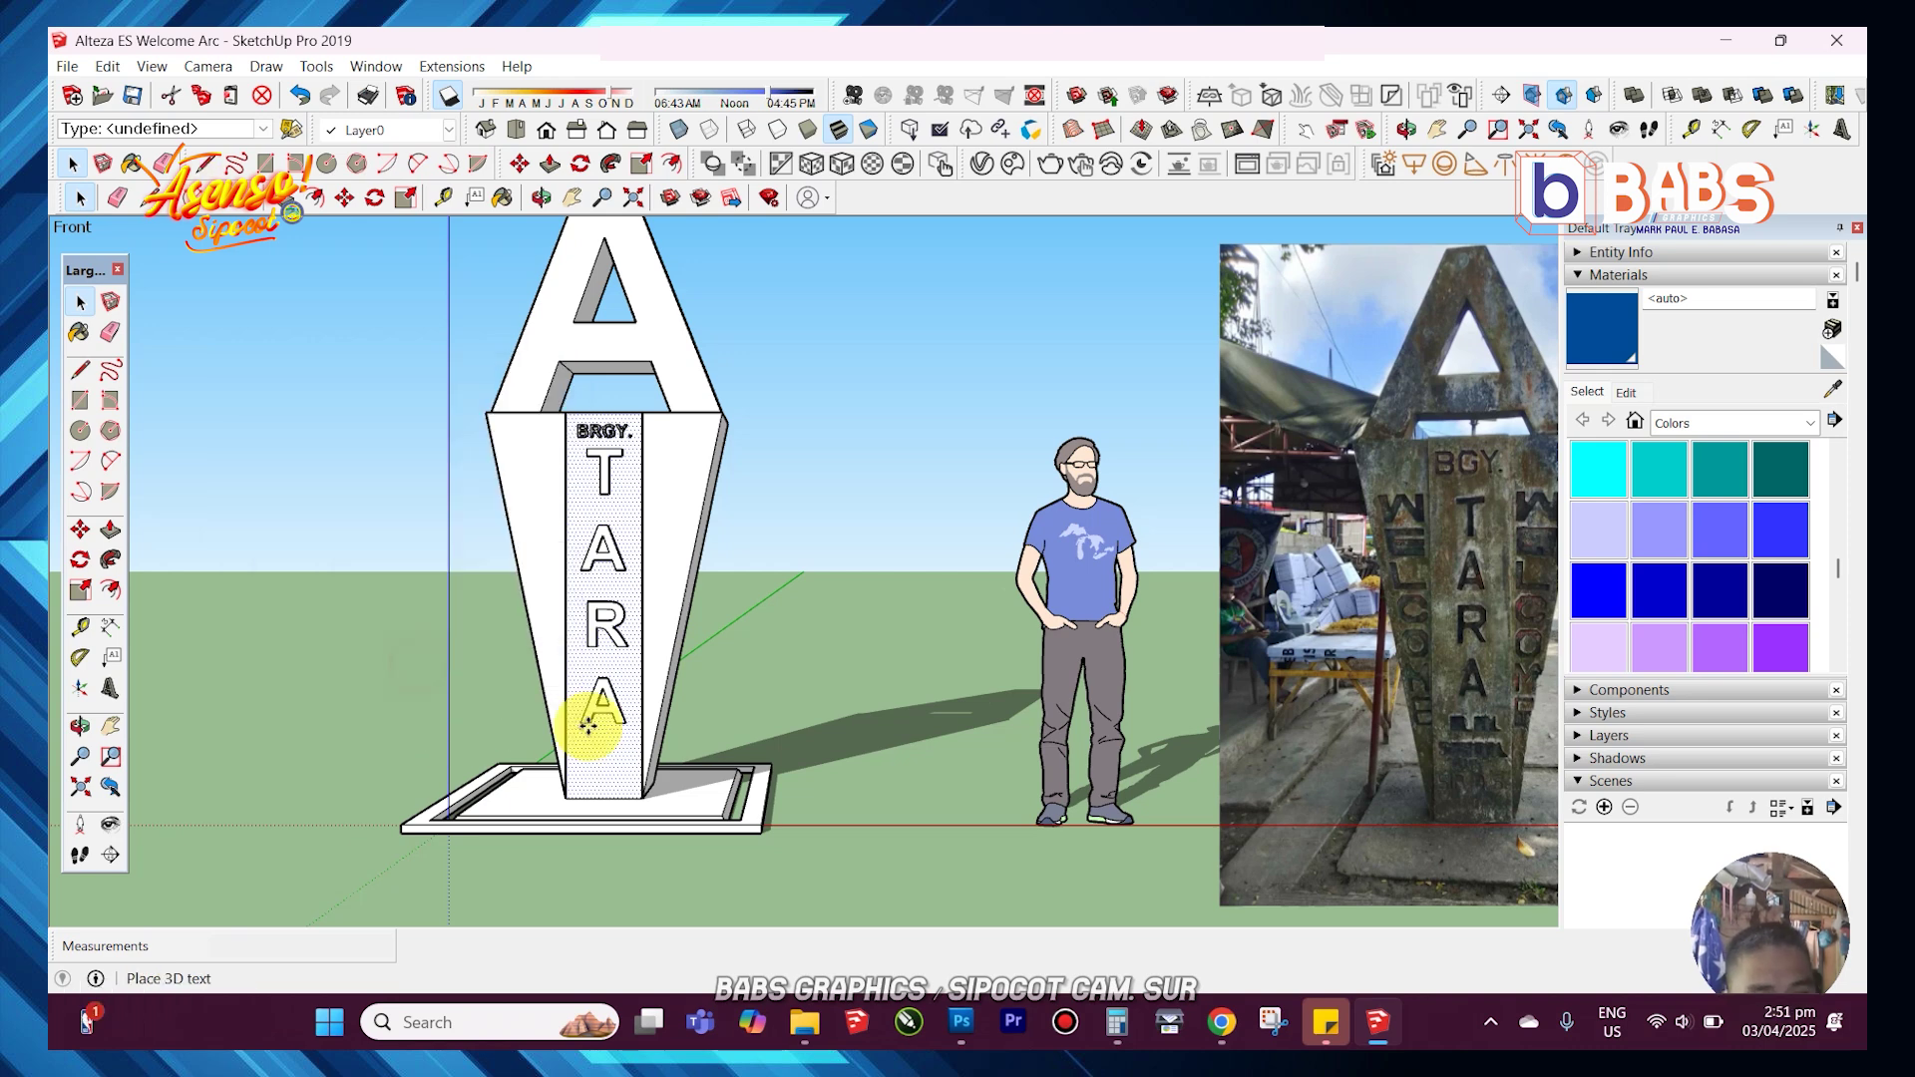
- Scale the ELEMENTARY SCHOOL text down and move it onto the strip below TARA's last A
{"action": "left_click", "coordinate": [85, 591]}
{"action": "left_click_drag", "start_coordinate": [861, 787], "coordinate": [446, 670]}
{"action": "scroll", "coordinate": [242, 608], "scroll_direction": "up", "scroll_amount": 1}
{"action": "left_click", "coordinate": [82, 527]}
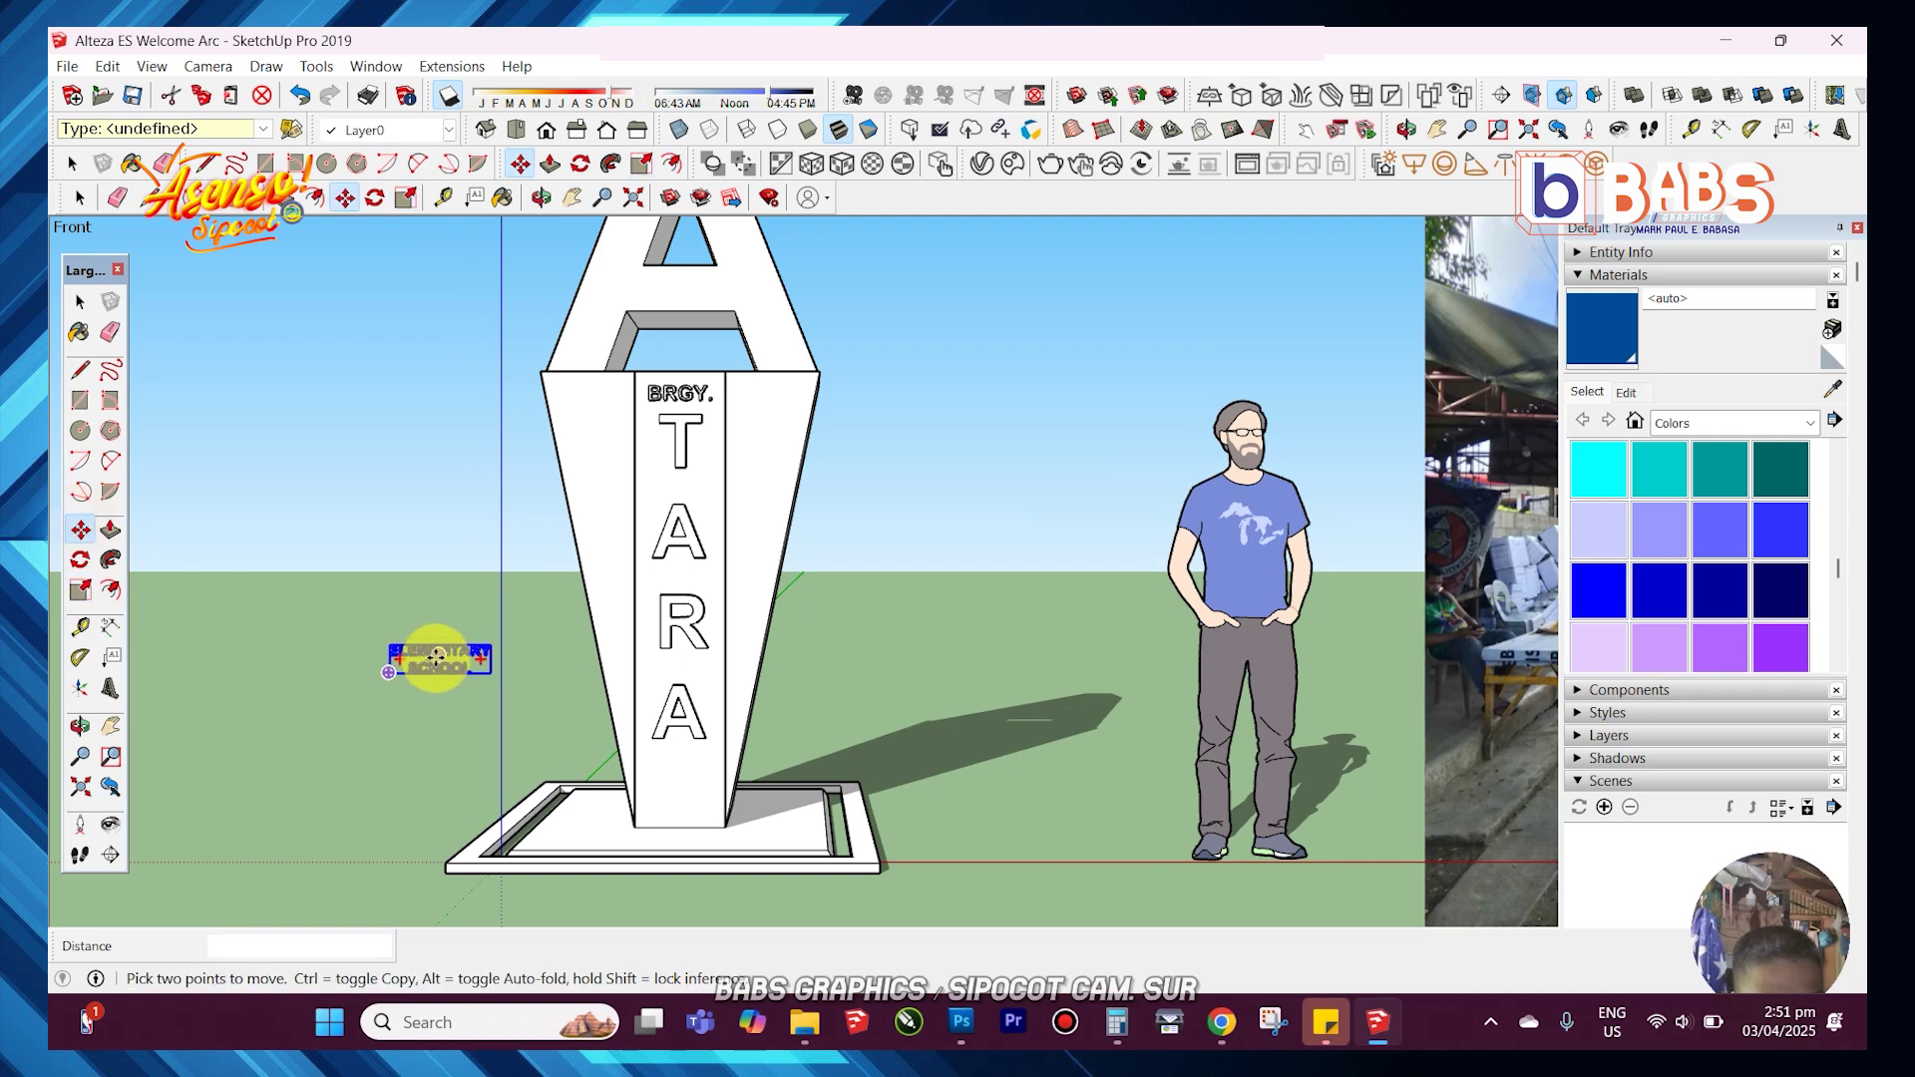
{"action": "scroll", "coordinate": [682, 766], "scroll_direction": "up", "scroll_amount": 5}
- Scale the ELEMENTARY SCHOOL text to fit within the strip's width and centre it beneath the last A
{"action": "left_click", "coordinate": [80, 589]}
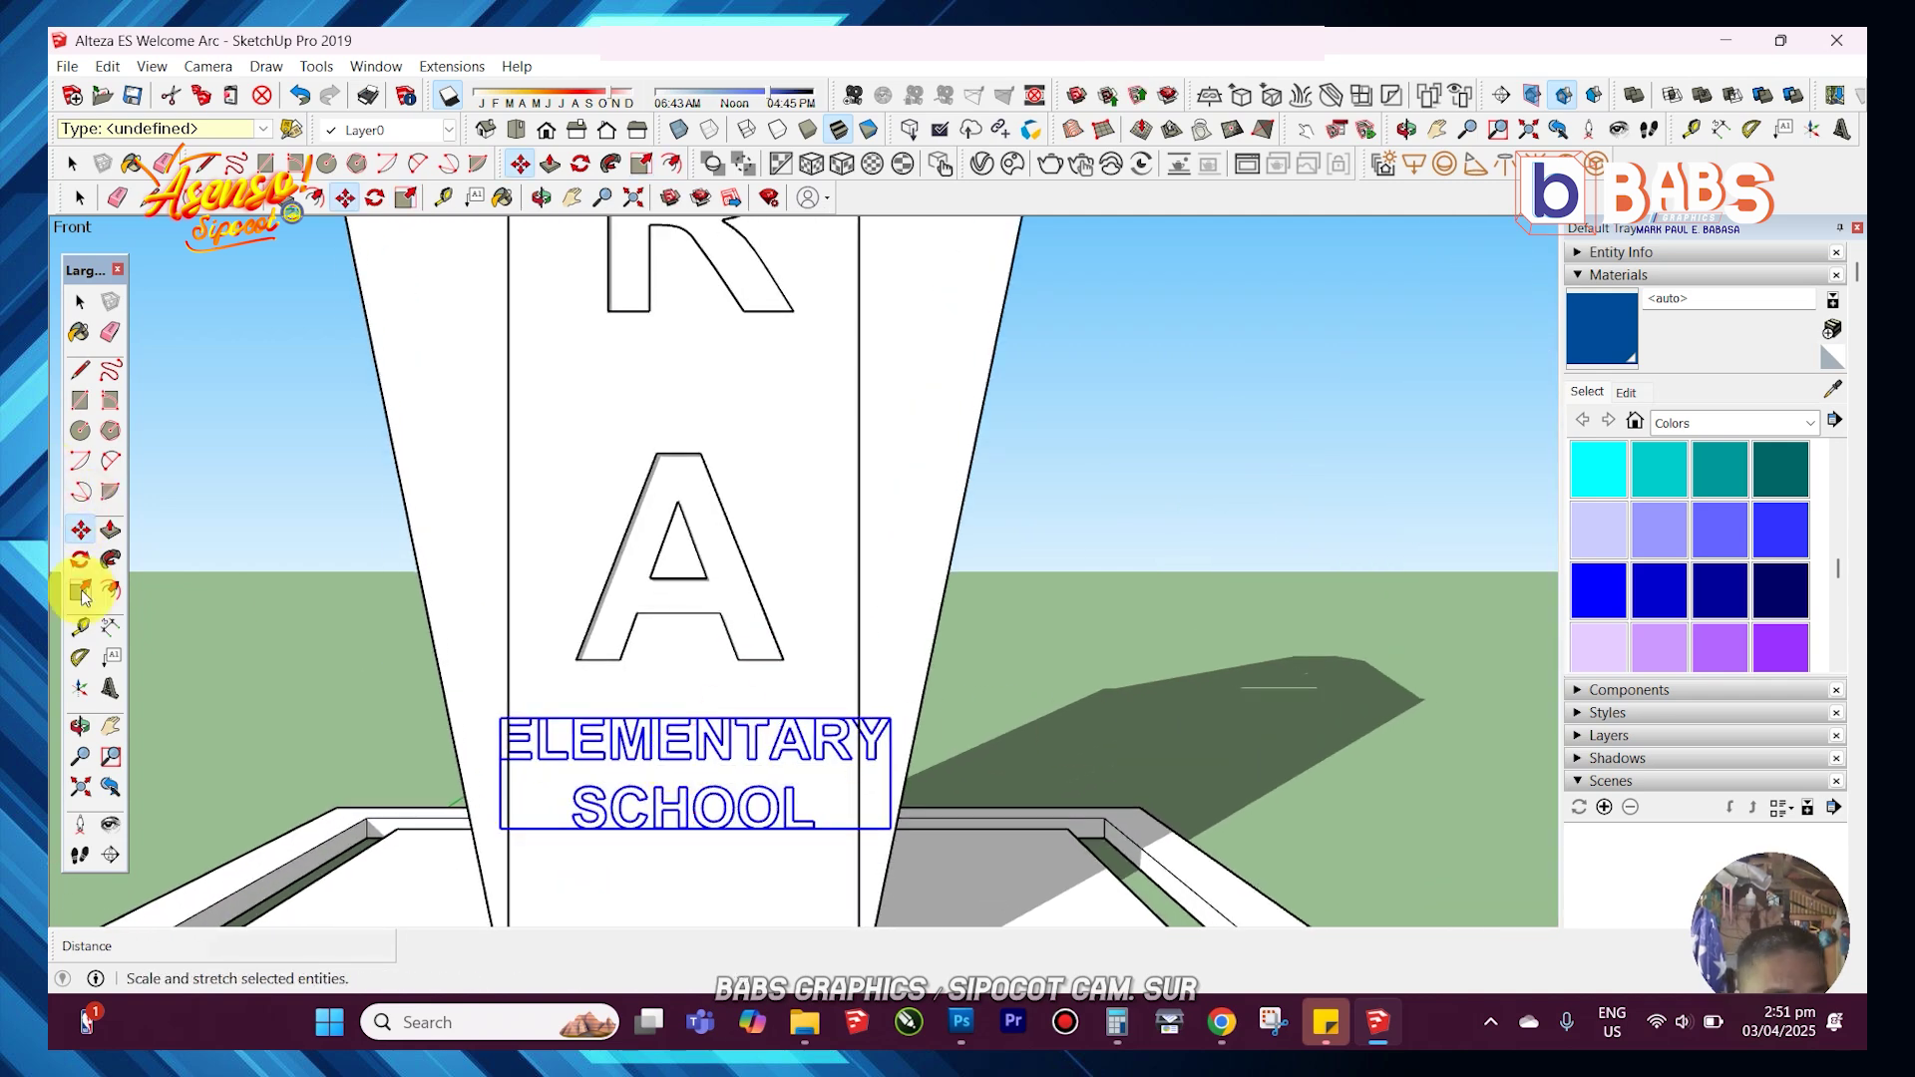
{"action": "scroll", "coordinate": [663, 812], "scroll_direction": "up", "scroll_amount": 3}
{"action": "left_click", "coordinate": [80, 529]}
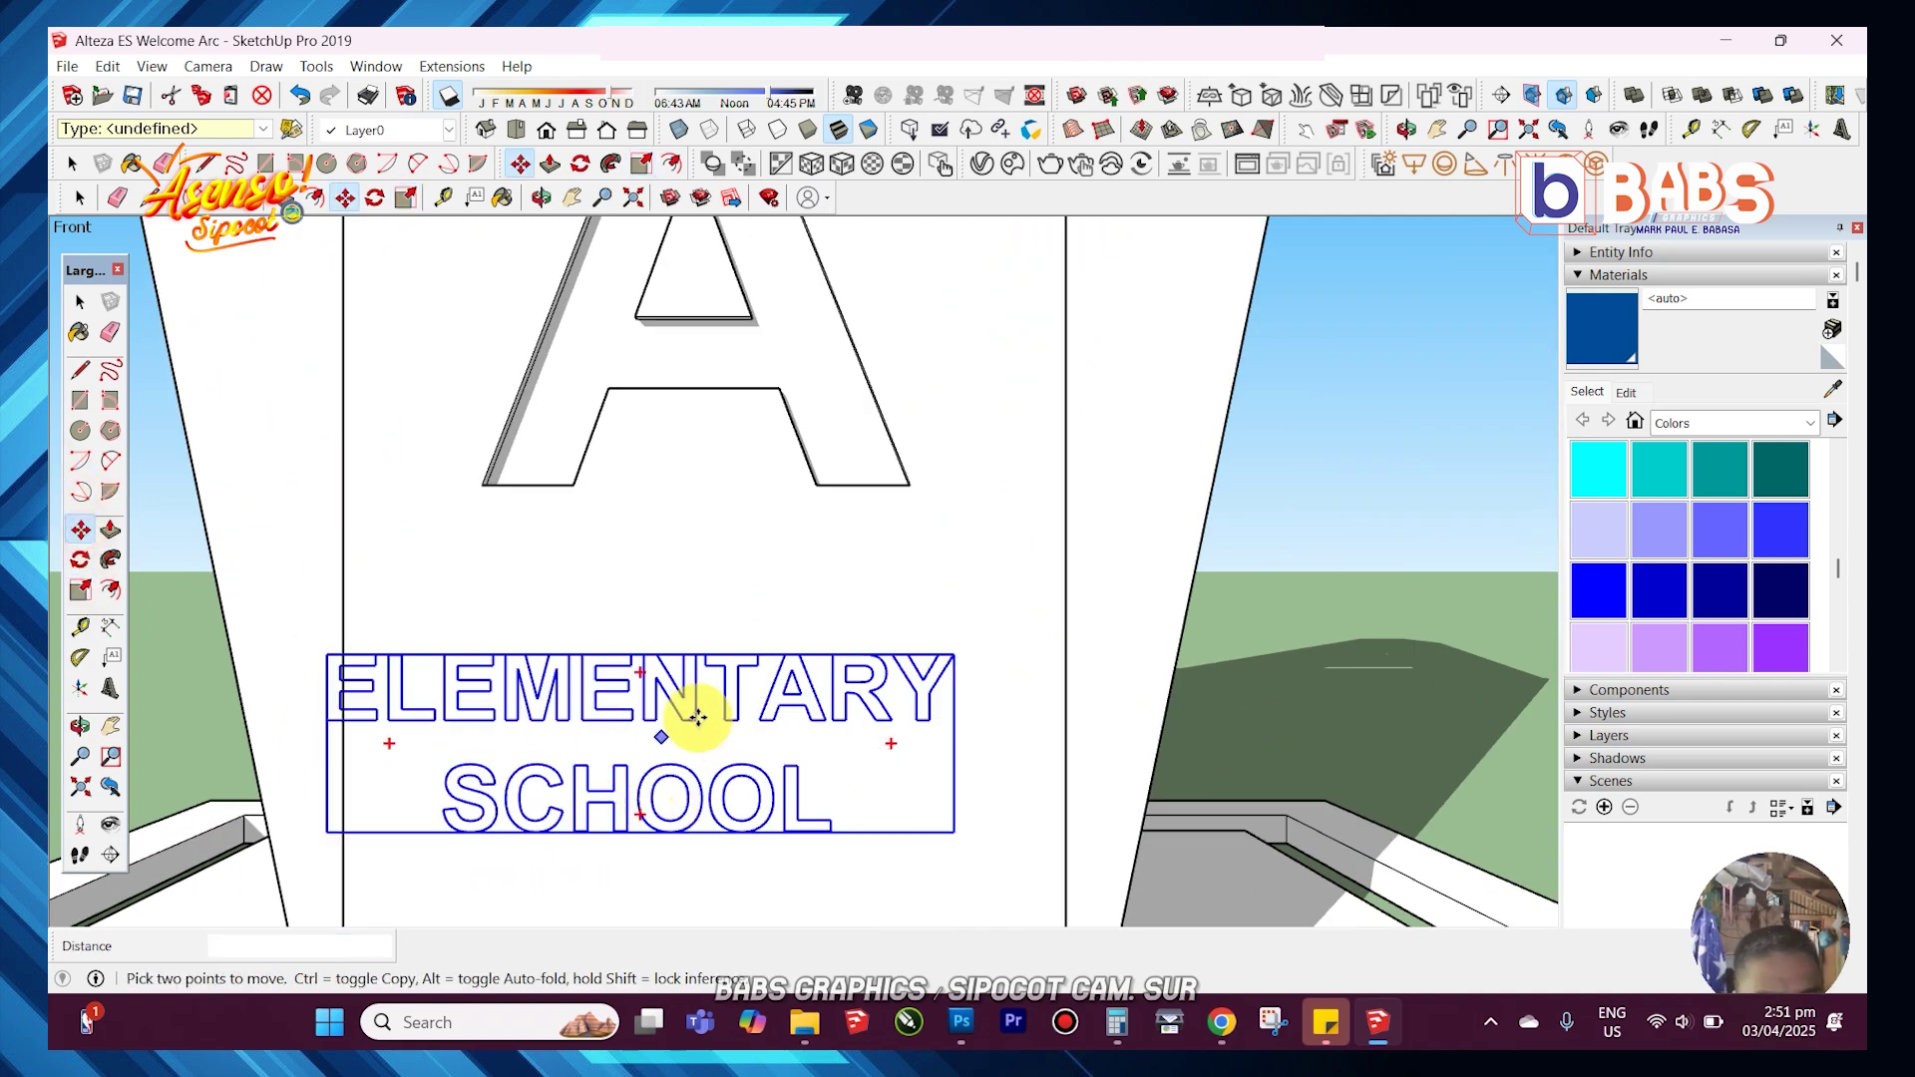
{"action": "left_click", "coordinate": [649, 740]}
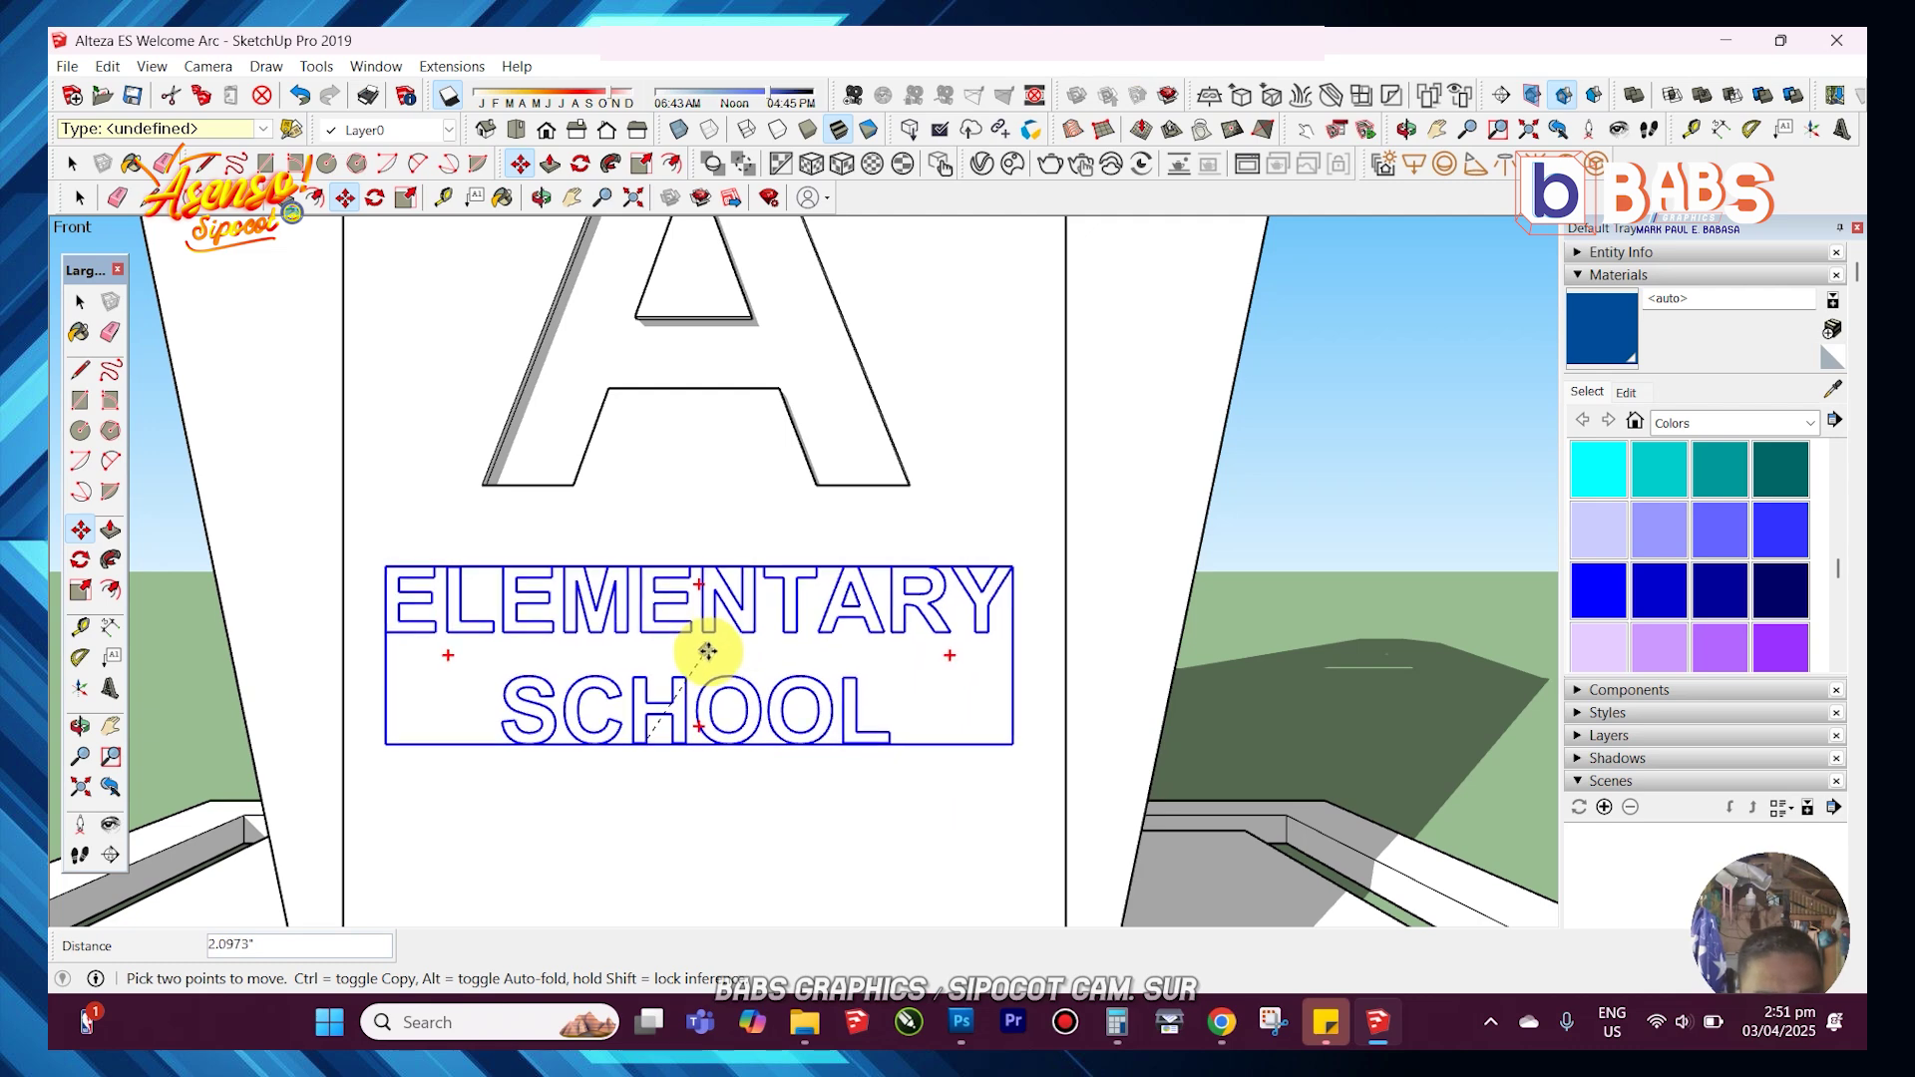
{"action": "scroll", "coordinate": [719, 674], "scroll_direction": "down", "scroll_amount": 5}
{"action": "scroll", "coordinate": [733, 696], "scroll_direction": "up", "scroll_amount": 2}
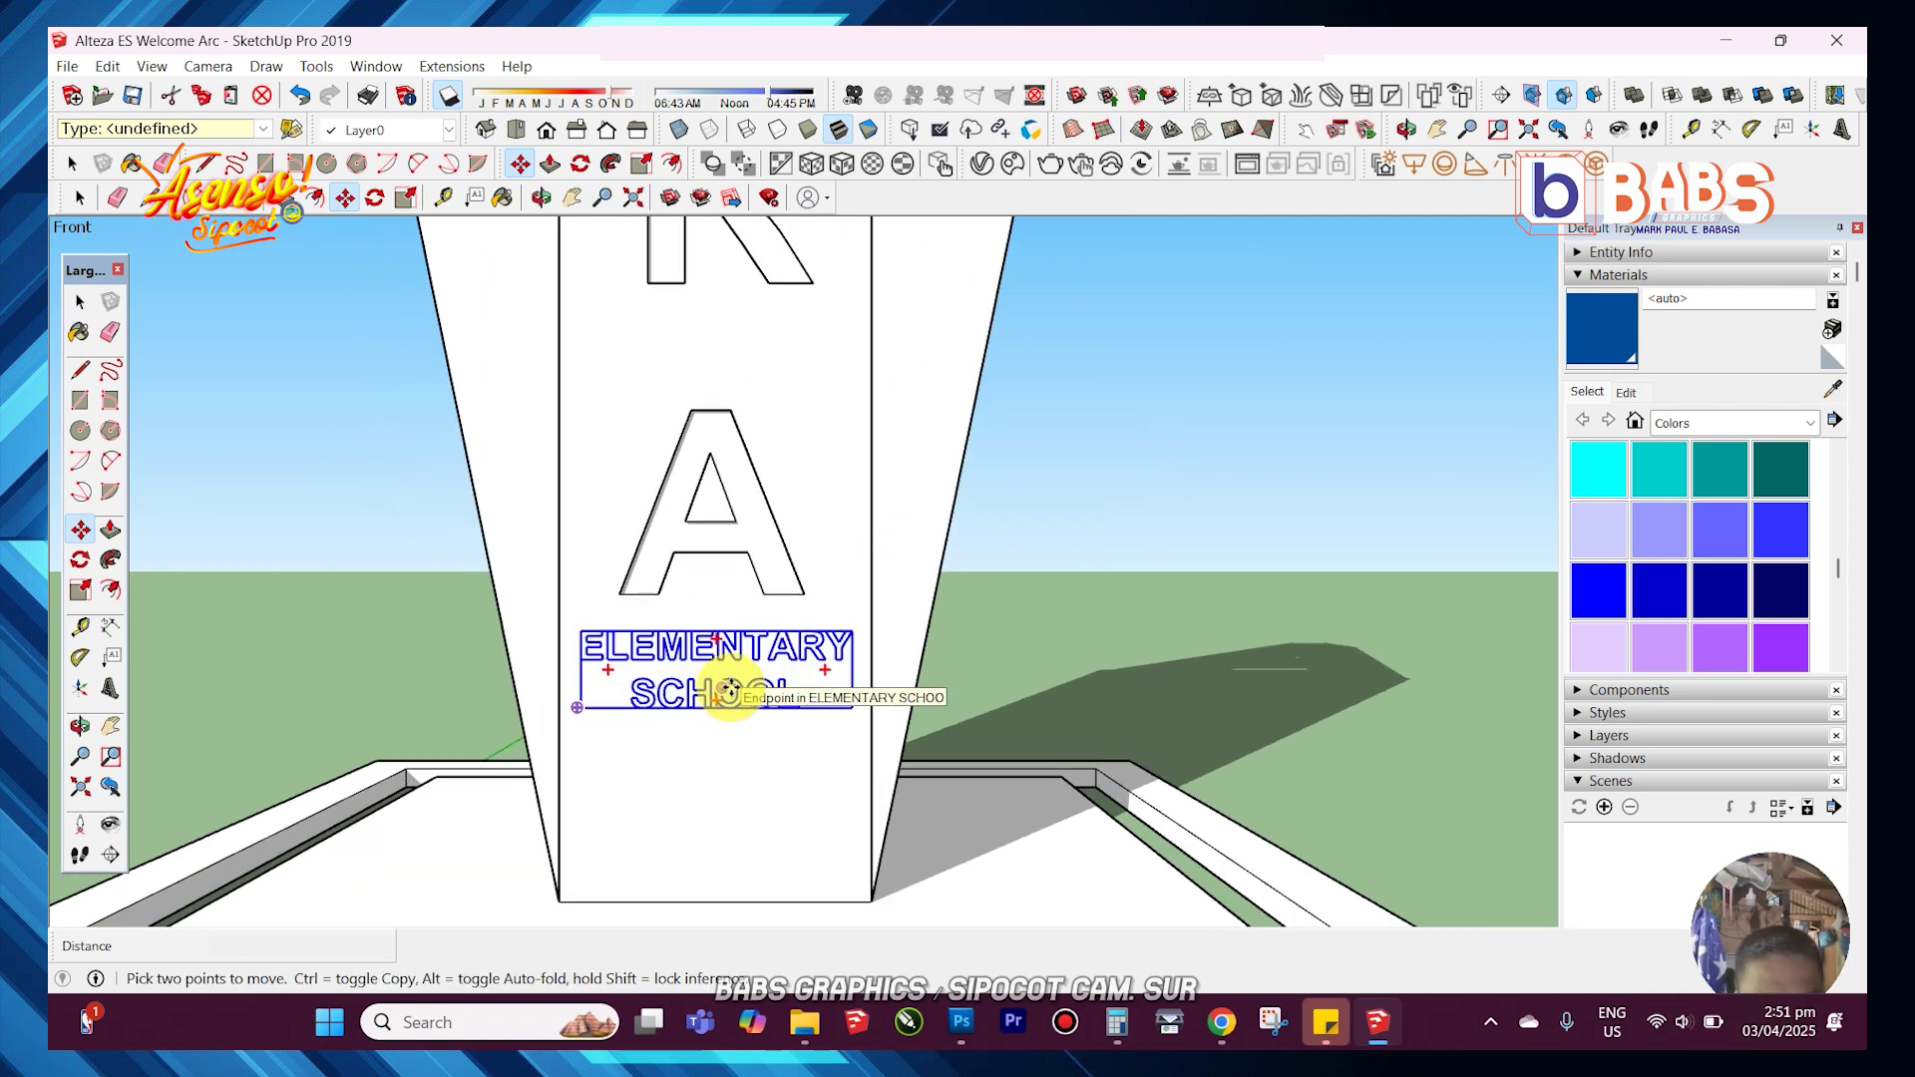
- Explode the ELEMENTARY SCHOOL text so its letters become editable faces on the strip
{"action": "right_click", "coordinate": [687, 627]}
{"action": "left_click", "coordinate": [756, 557]}
{"action": "scroll", "coordinate": [576, 558], "scroll_direction": "up", "scroll_amount": 2}
{"action": "left_click", "coordinate": [82, 300]}
{"action": "left_click", "coordinate": [659, 624]}
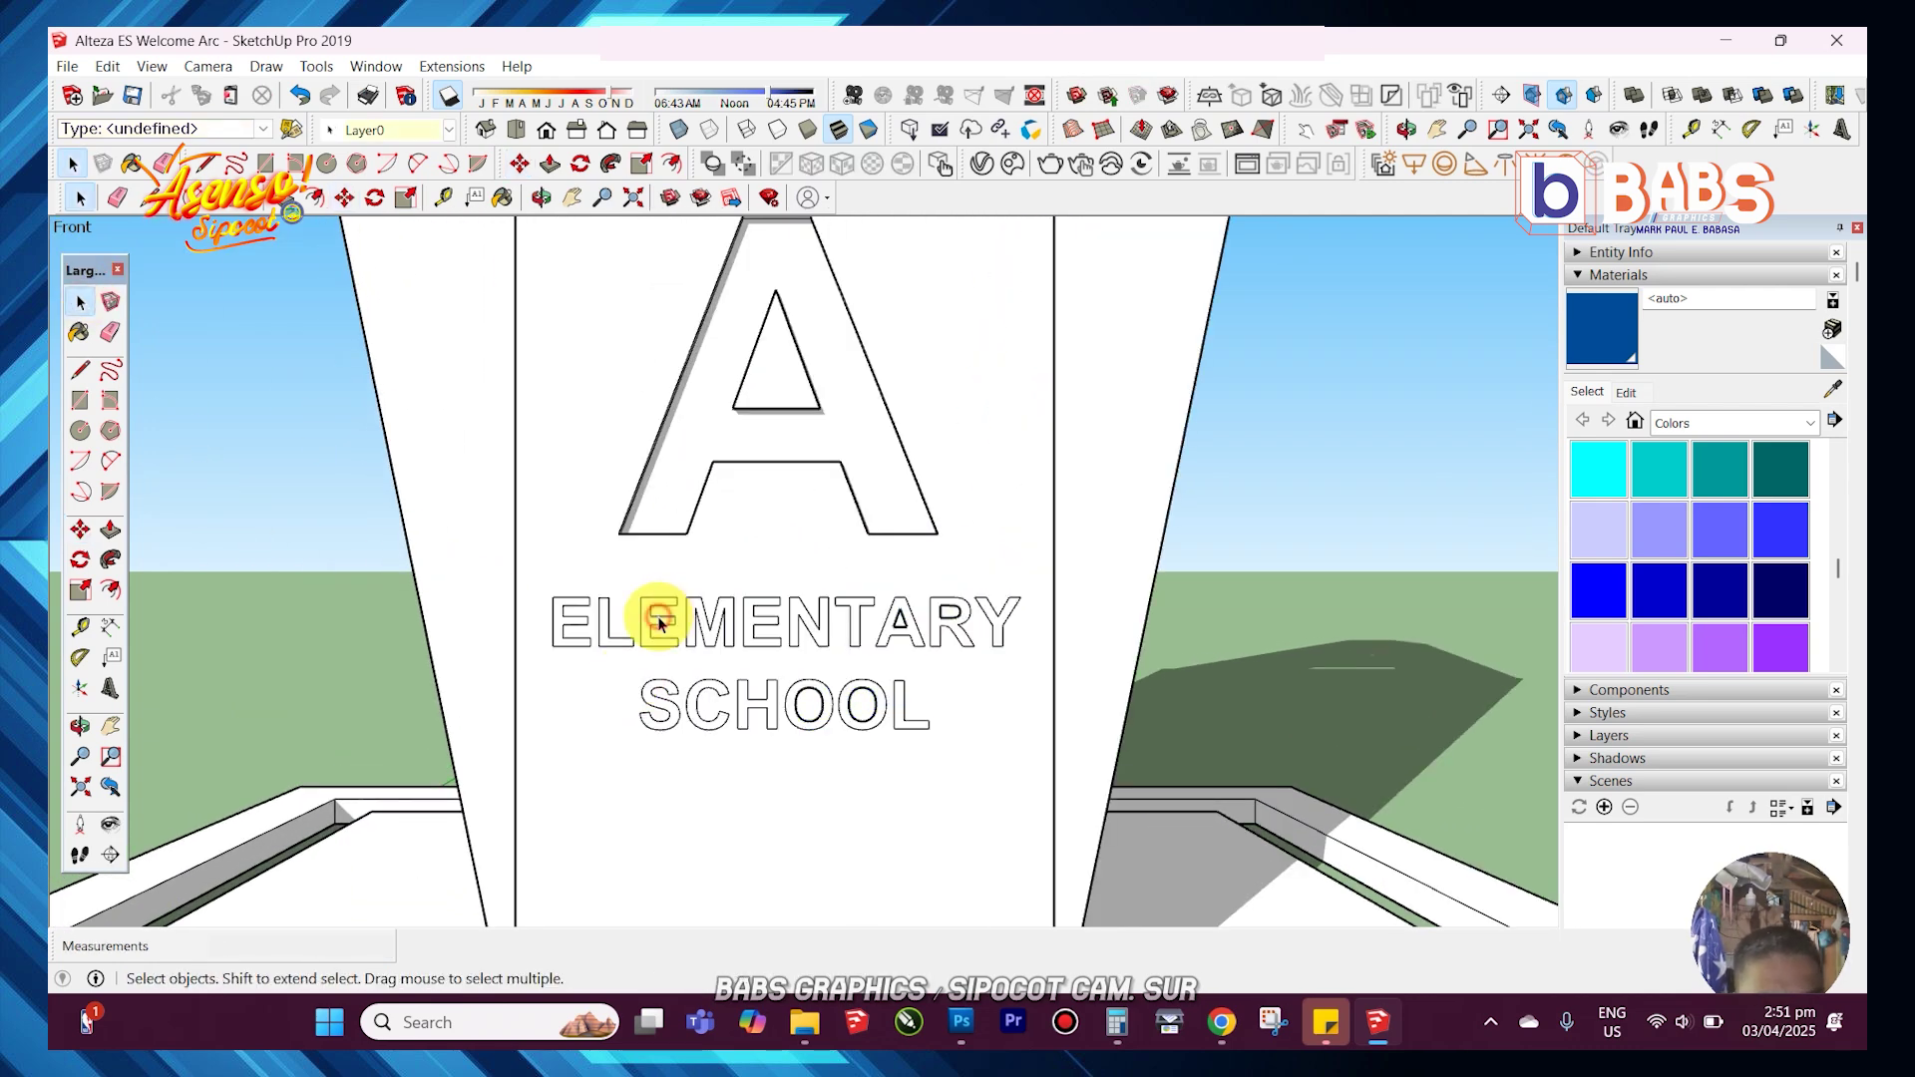
- Recess the first E, the L and the second E of ELEMENTARY about 0.27 inch into the strip with Push/Pull
{"action": "scroll", "coordinate": [638, 633], "scroll_direction": "up", "scroll_amount": 5}
{"action": "left_click", "coordinate": [579, 611]}
{"action": "middle_click_drag", "start_coordinate": [578, 610], "coordinate": [1361, 594]}
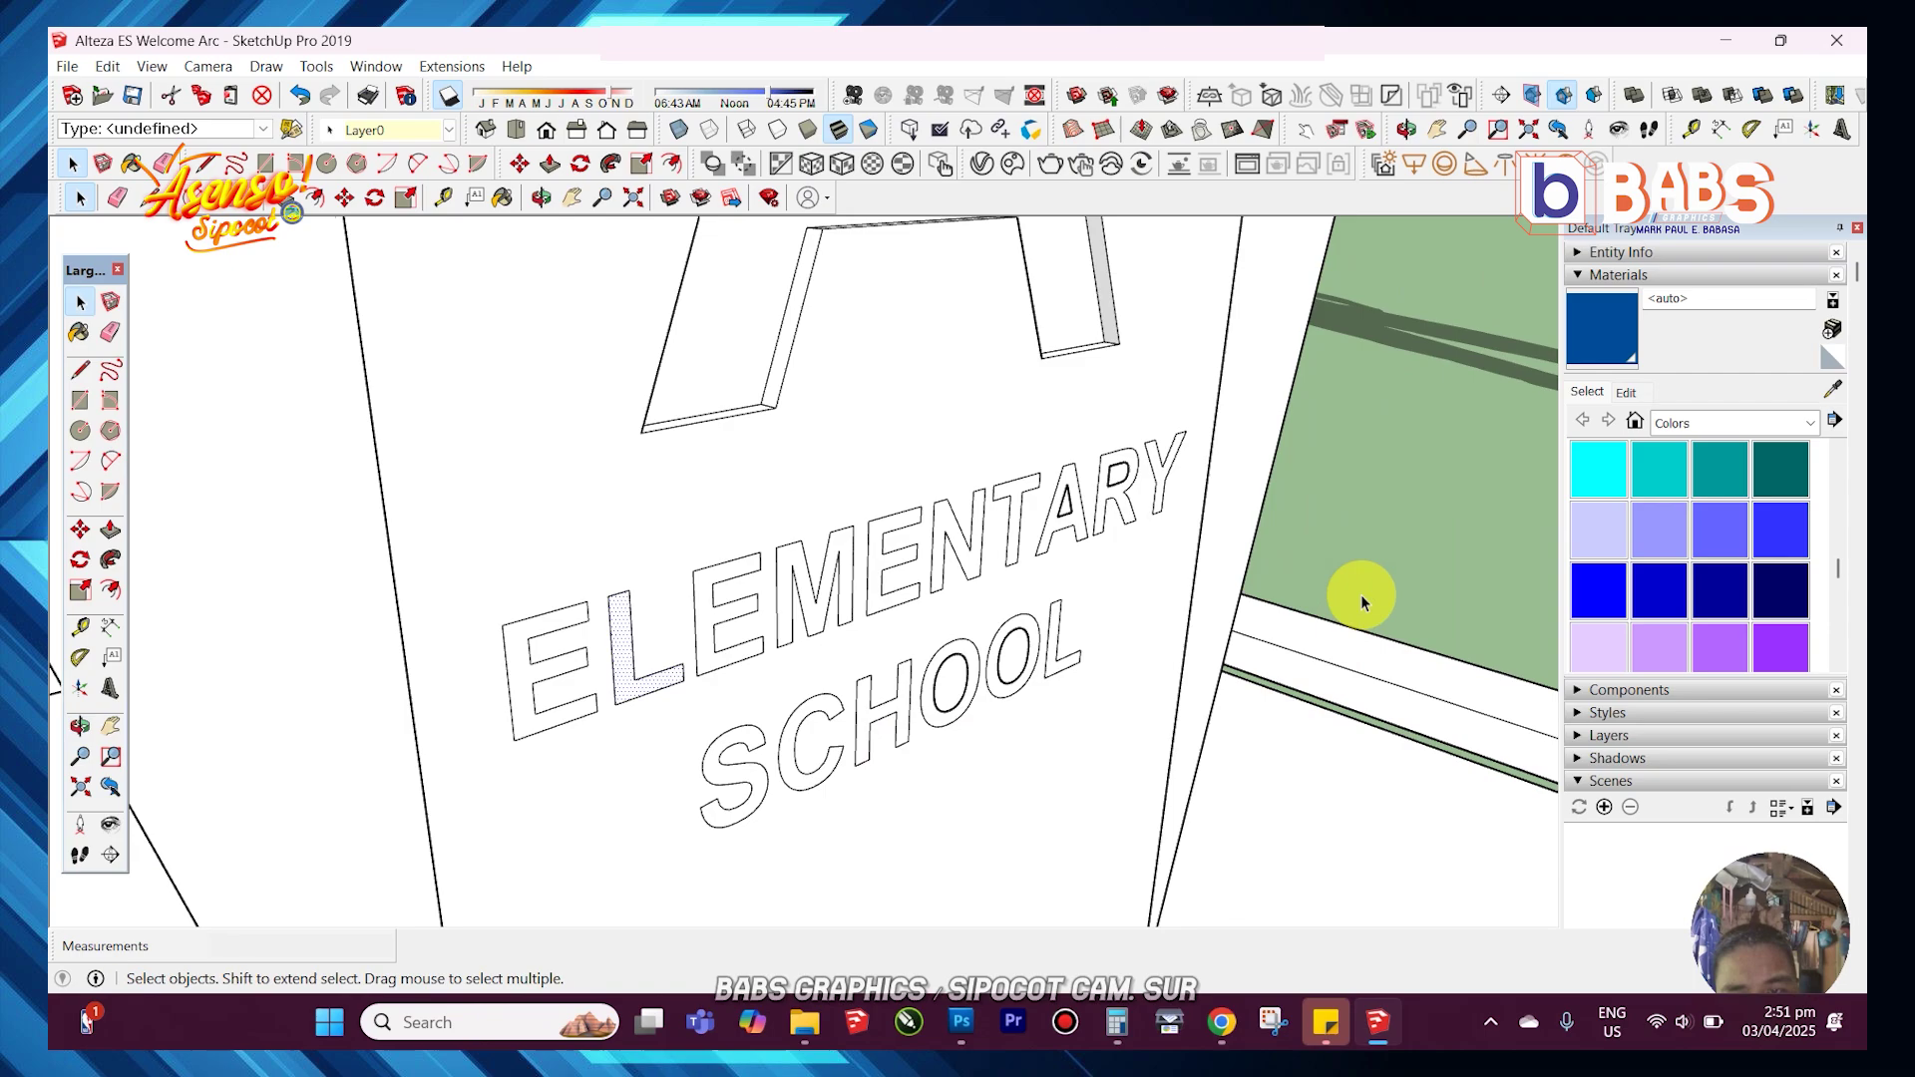
{"action": "key", "text": "p"}
{"action": "left_click", "coordinate": [529, 726]}
{"action": "left_click", "coordinate": [717, 386]}
{"action": "scroll", "coordinate": [539, 632], "scroll_direction": "up", "scroll_amount": 5}
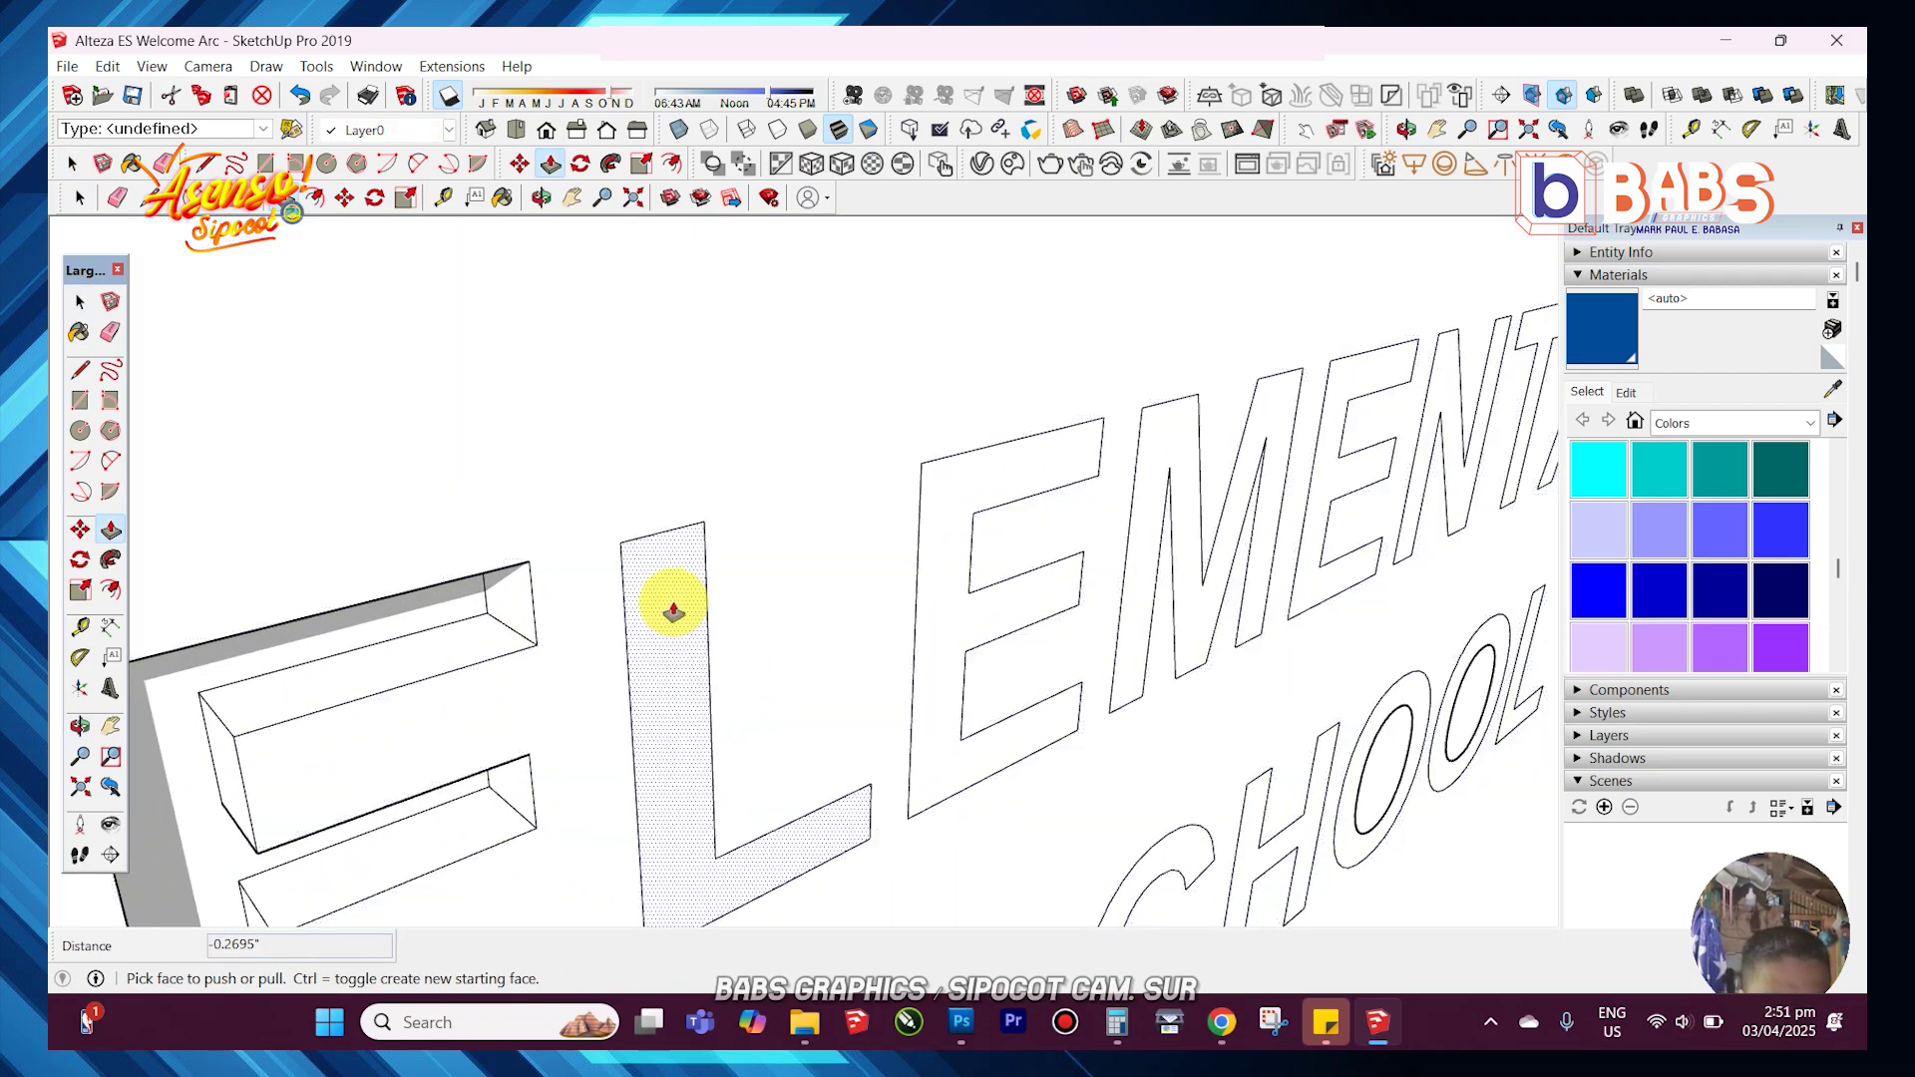
{"action": "scroll", "coordinate": [864, 564], "scroll_direction": "down", "scroll_amount": 4}
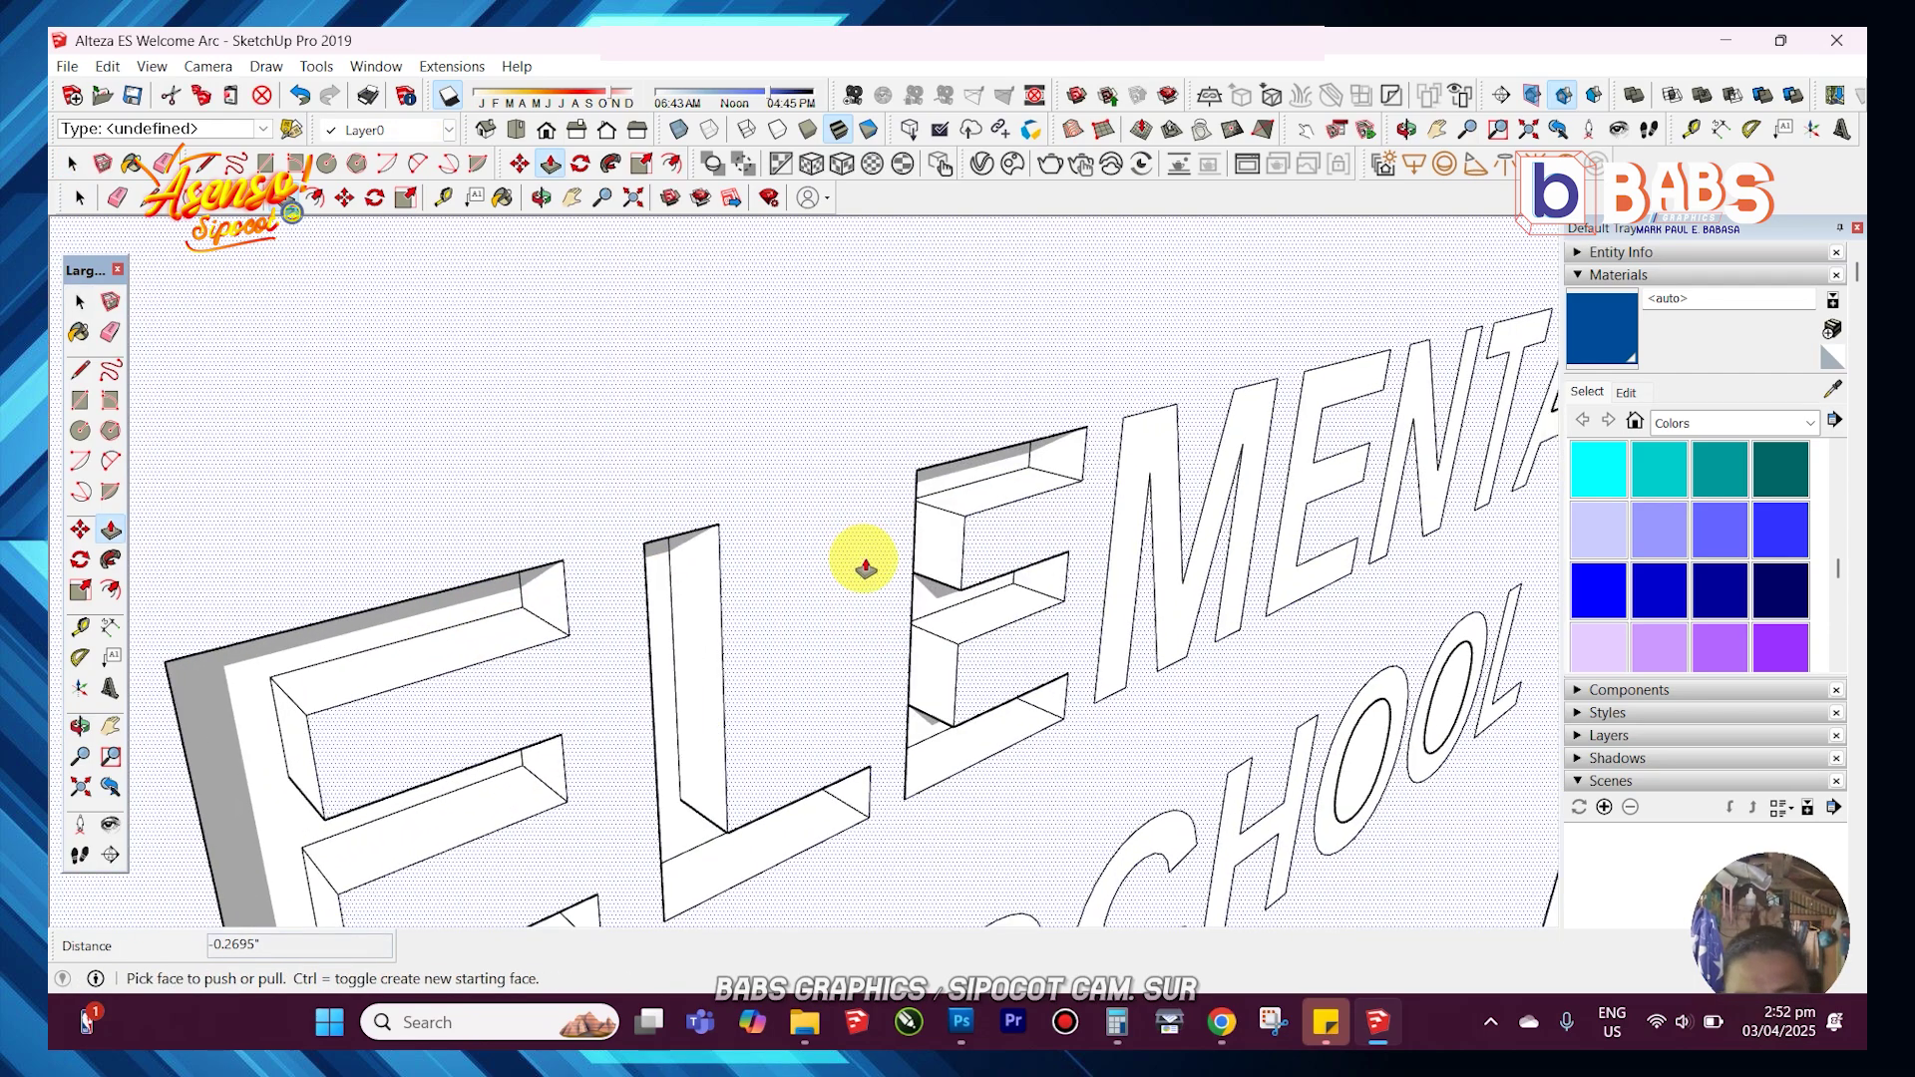
- Recess the M and the third E of ELEMENTARY by the same 0.27 inch depth
{"action": "scroll", "coordinate": [1004, 513], "scroll_direction": "up", "scroll_amount": 5}
{"action": "double_click", "coordinate": [1004, 512]}
{"action": "scroll", "coordinate": [773, 546], "scroll_direction": "down", "scroll_amount": 4}
{"action": "scroll", "coordinate": [1007, 462], "scroll_direction": "up", "scroll_amount": 5}
{"action": "double_click", "coordinate": [1007, 462]}
{"action": "scroll", "coordinate": [870, 464], "scroll_direction": "down", "scroll_amount": 4}
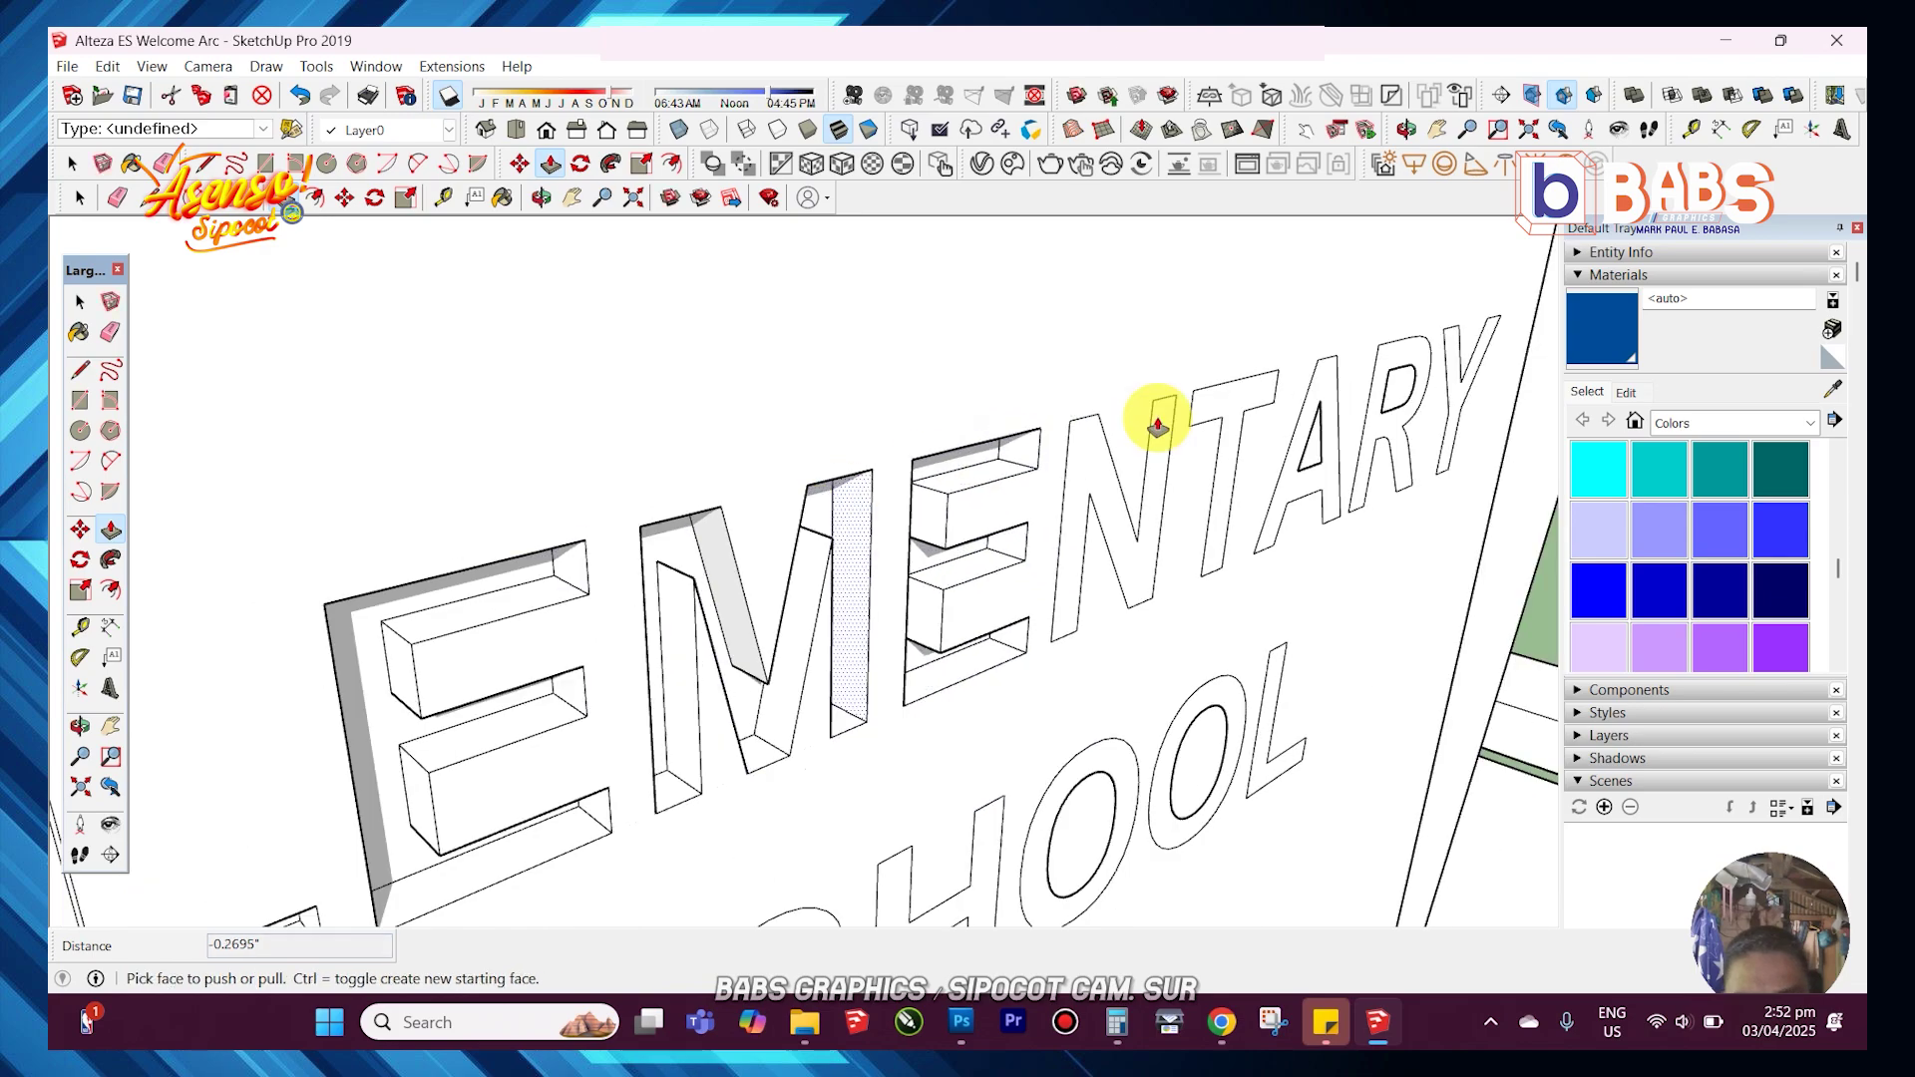
- Recess the N and the T of ELEMENTARY into the strip to the same depth as the letters before them
{"action": "scroll", "coordinate": [1152, 425], "scroll_direction": "up", "scroll_amount": 4}
{"action": "double_click", "coordinate": [1055, 457]}
{"action": "scroll", "coordinate": [907, 510], "scroll_direction": "down", "scroll_amount": 4}
{"action": "scroll", "coordinate": [1137, 449], "scroll_direction": "up", "scroll_amount": 5}
{"action": "scroll", "coordinate": [1078, 475], "scroll_direction": "up", "scroll_amount": 2}
{"action": "left_click", "coordinate": [1077, 475]}
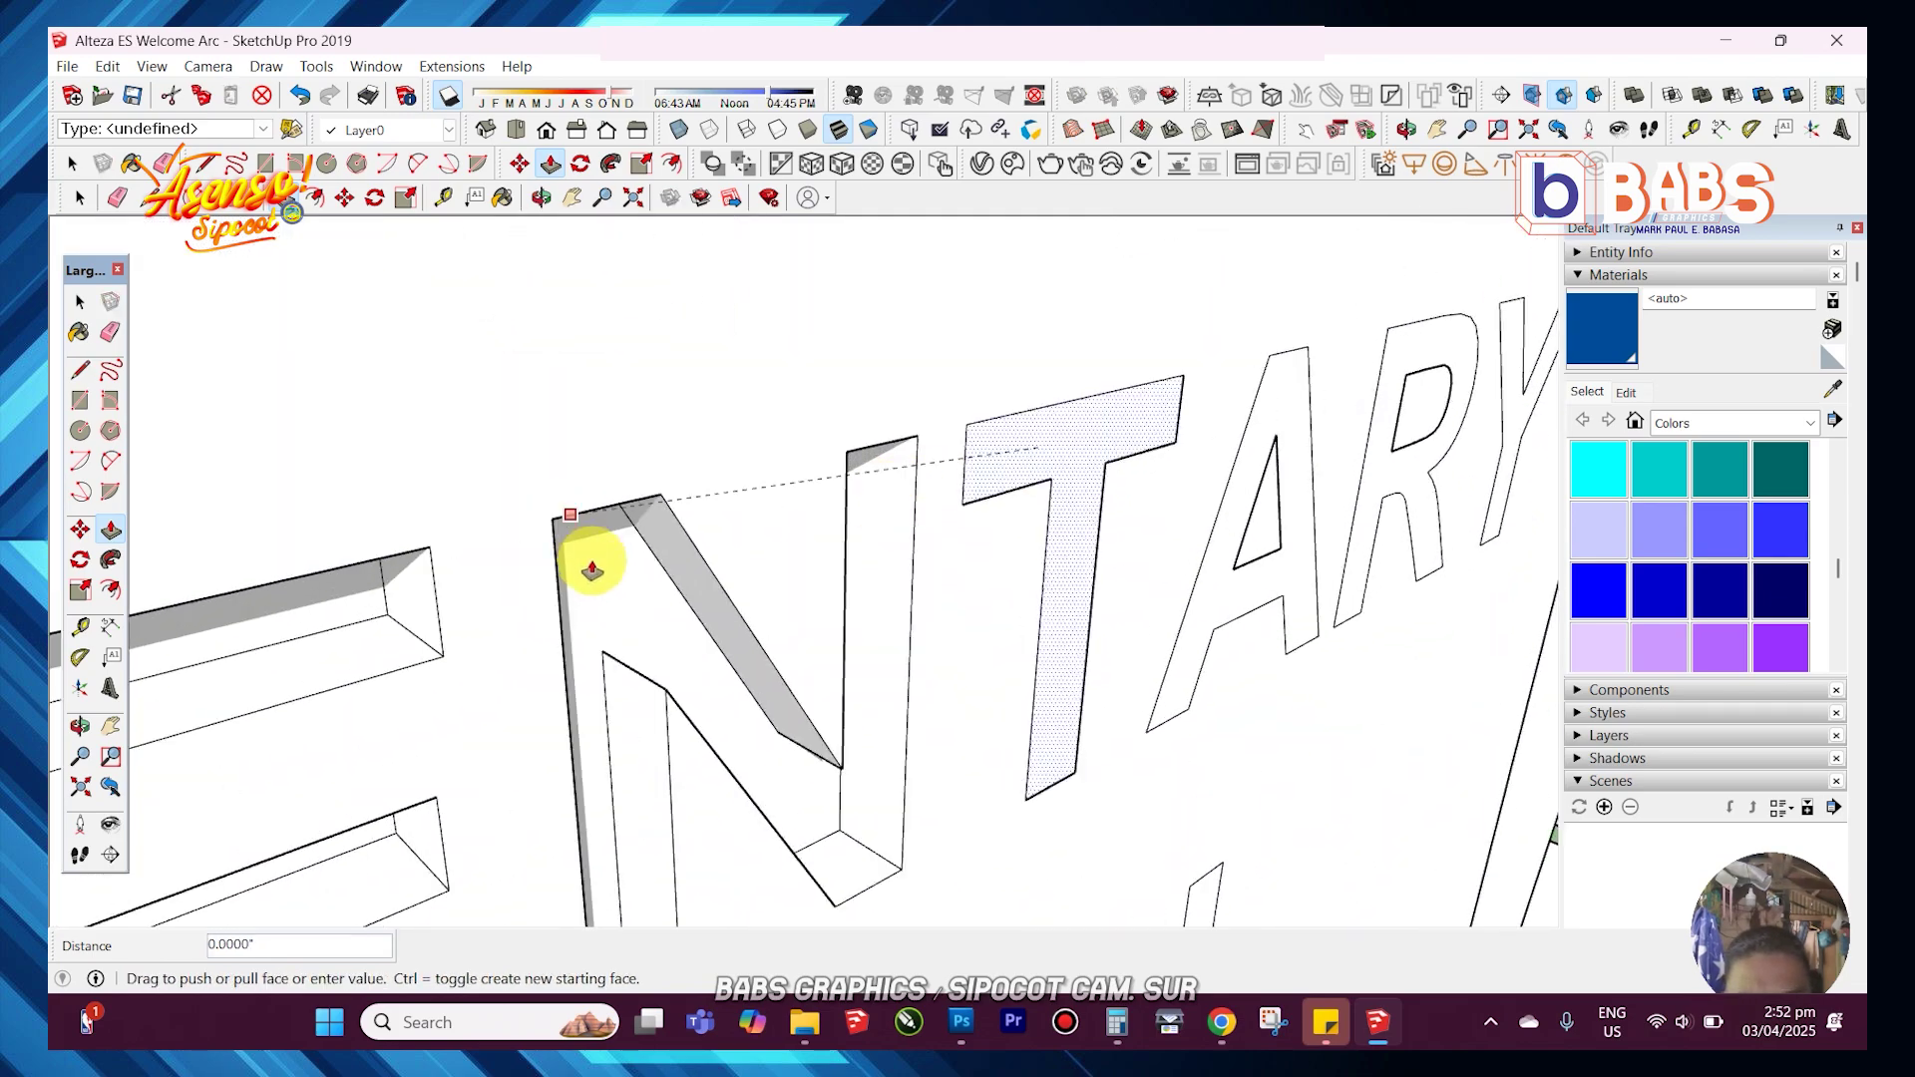
{"action": "left_click", "coordinate": [590, 567]}
- Redraw an edge of the inner triangle in ELEMENTARY's A, and recess the A to match the neighbouring letters
{"action": "scroll", "coordinate": [1269, 432], "scroll_direction": "up", "scroll_amount": 4}
{"action": "middle_click_drag", "start_coordinate": [1193, 419], "coordinate": [1141, 406], "text": "shift"}
{"action": "scroll", "coordinate": [1143, 409], "scroll_direction": "down", "scroll_amount": 6}
{"action": "middle_click_drag", "start_coordinate": [1200, 474], "coordinate": [1204, 583], "text": "shift"}
{"action": "scroll", "coordinate": [1210, 586], "scroll_direction": "down", "scroll_amount": 5}
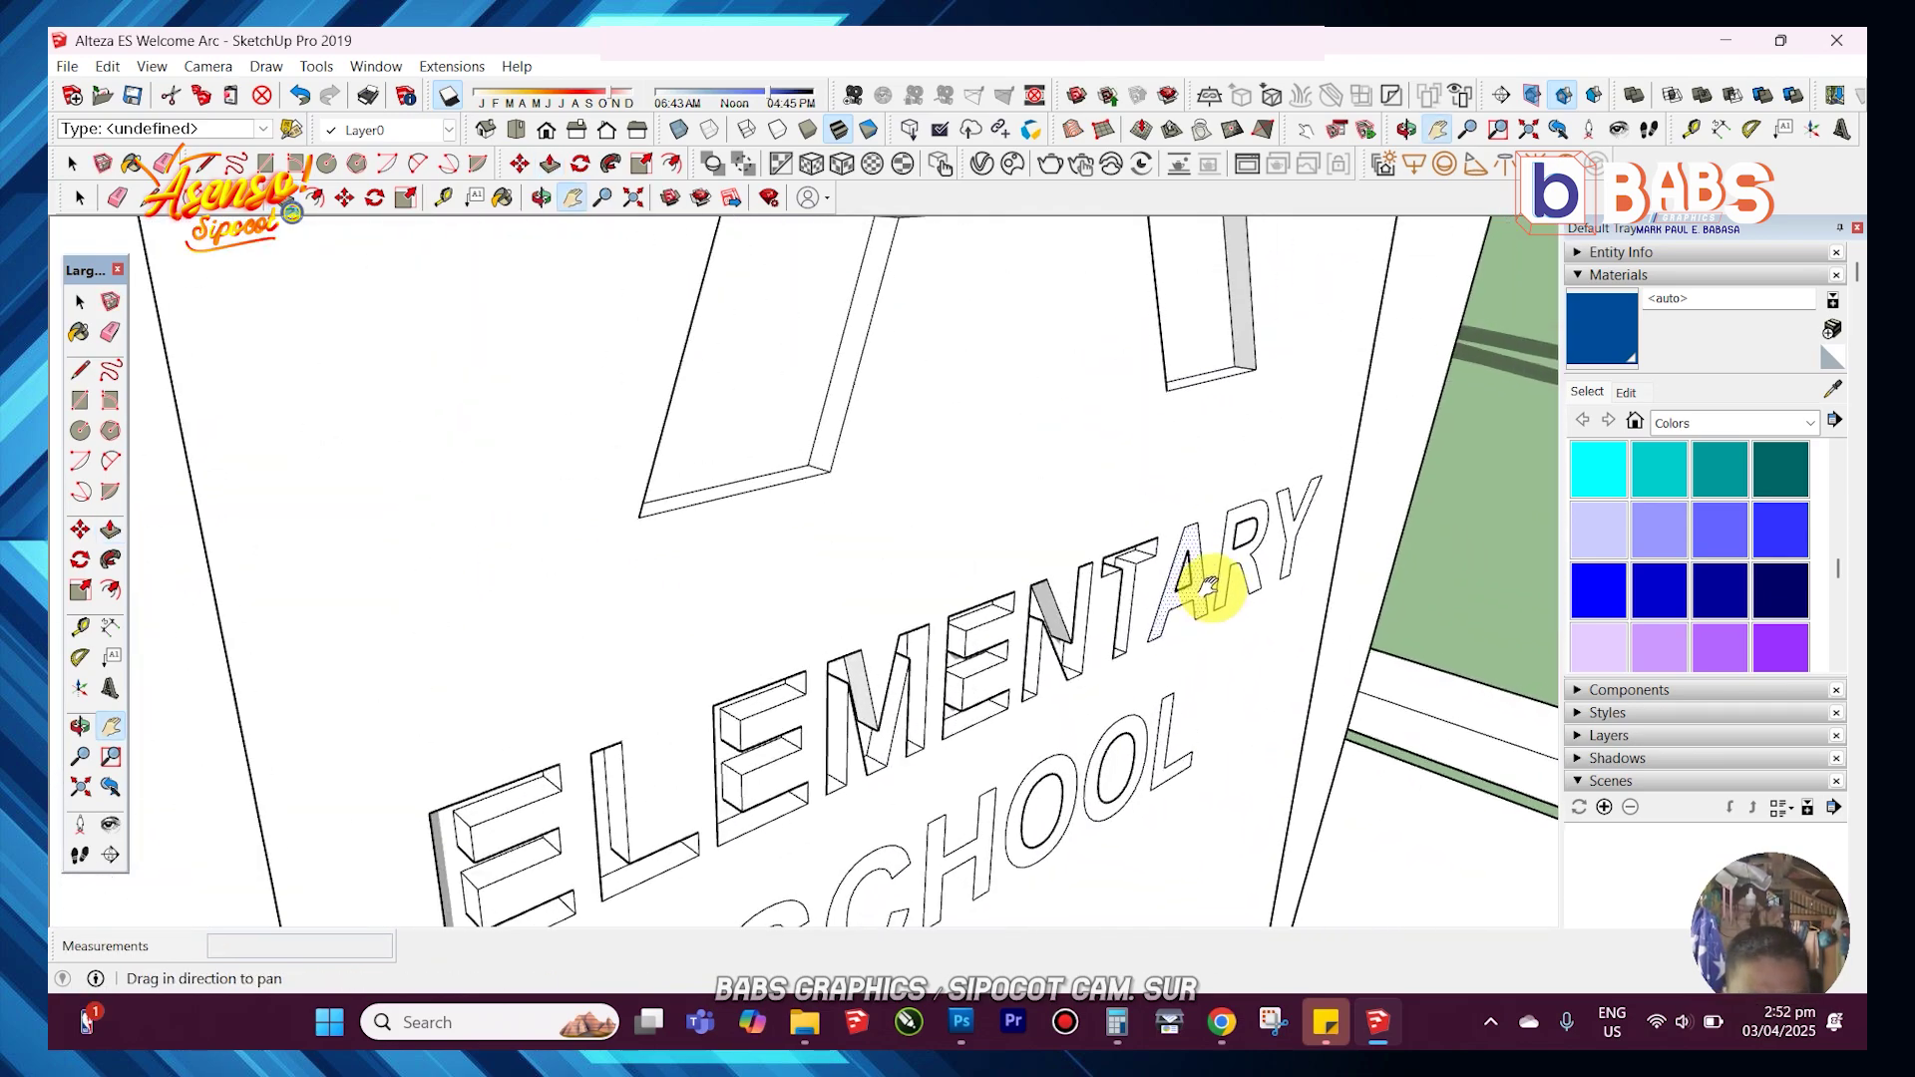
{"action": "scroll", "coordinate": [1167, 557], "scroll_direction": "up", "scroll_amount": 6}
{"action": "left_click", "coordinate": [79, 370]}
{"action": "scroll", "coordinate": [1263, 592], "scroll_direction": "up", "scroll_amount": 5}
{"action": "left_click", "coordinate": [1165, 616]}
{"action": "scroll", "coordinate": [1092, 689], "scroll_direction": "down", "scroll_amount": 5}
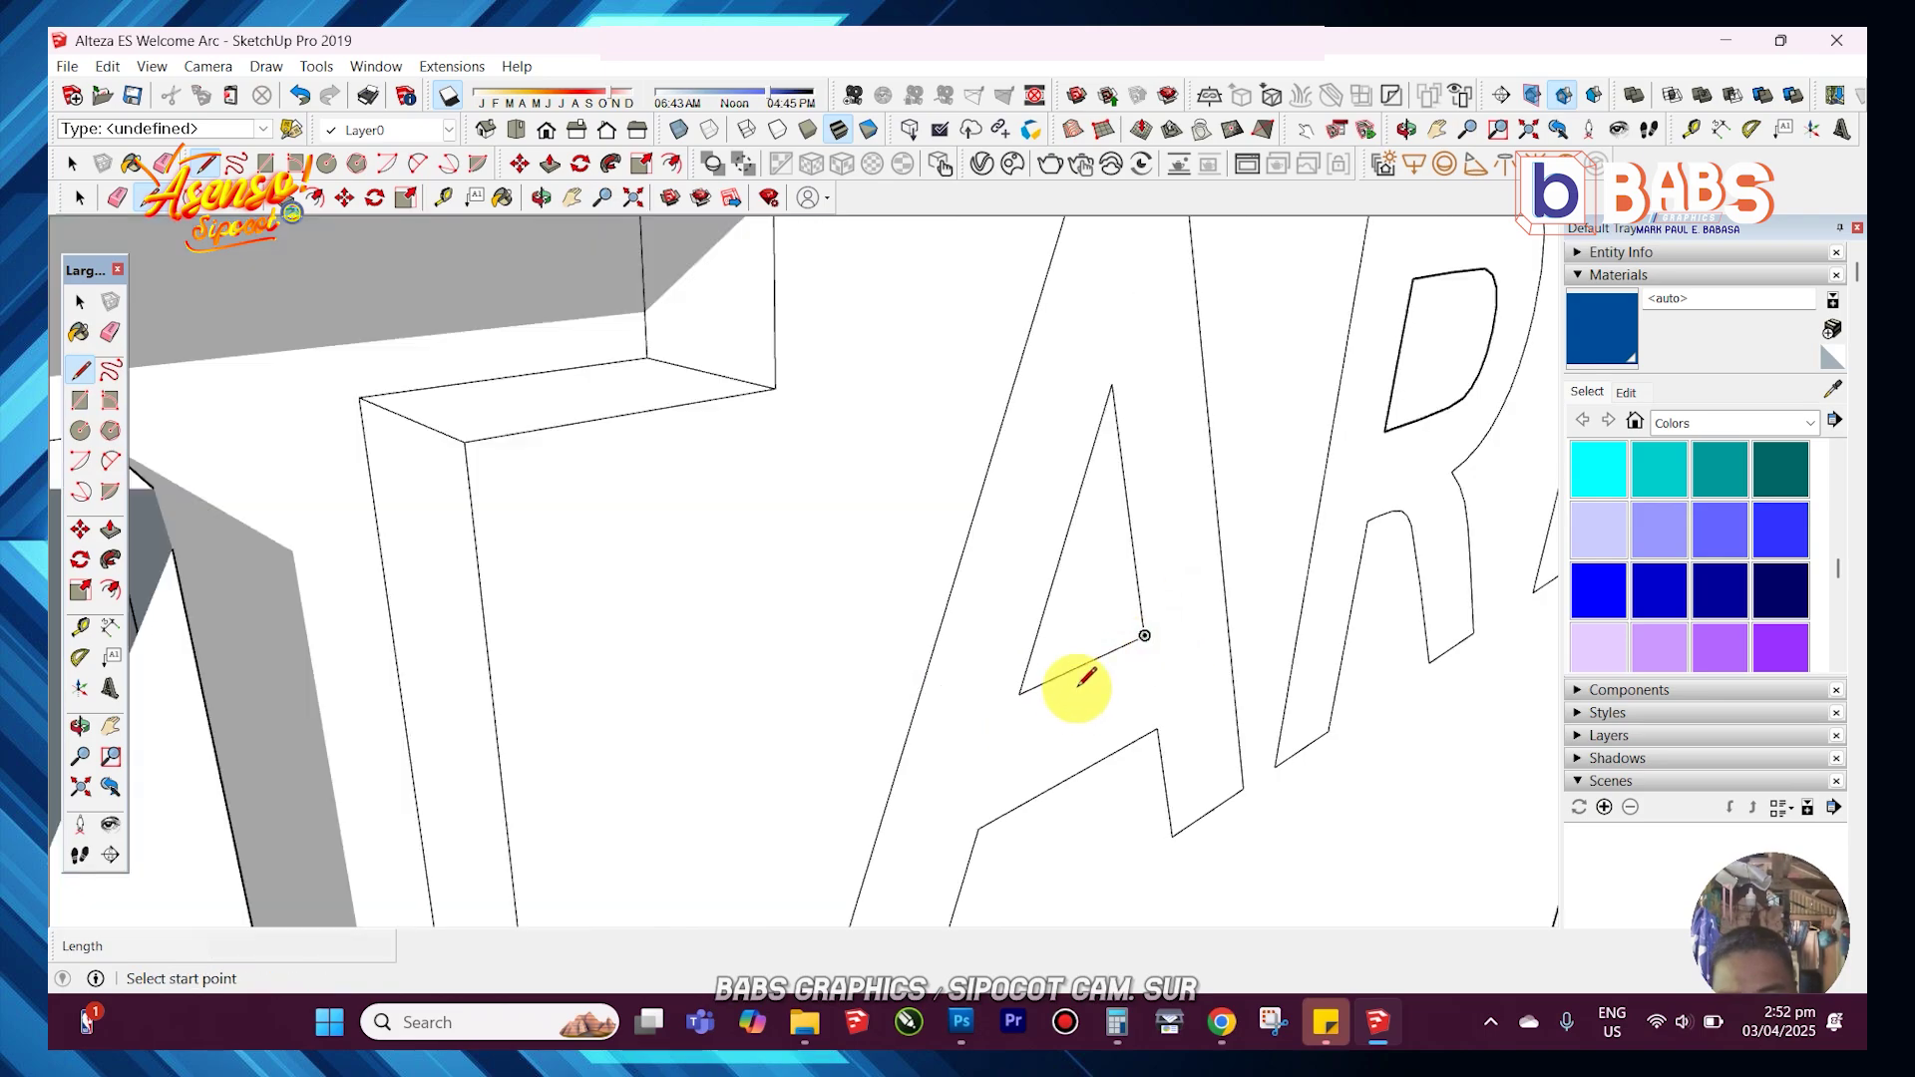
{"action": "left_click", "coordinate": [111, 530]}
{"action": "left_click", "coordinate": [1094, 457]}
{"action": "left_click", "coordinate": [826, 493]}
{"action": "scroll", "coordinate": [998, 618], "scroll_direction": "down", "scroll_amount": 4}
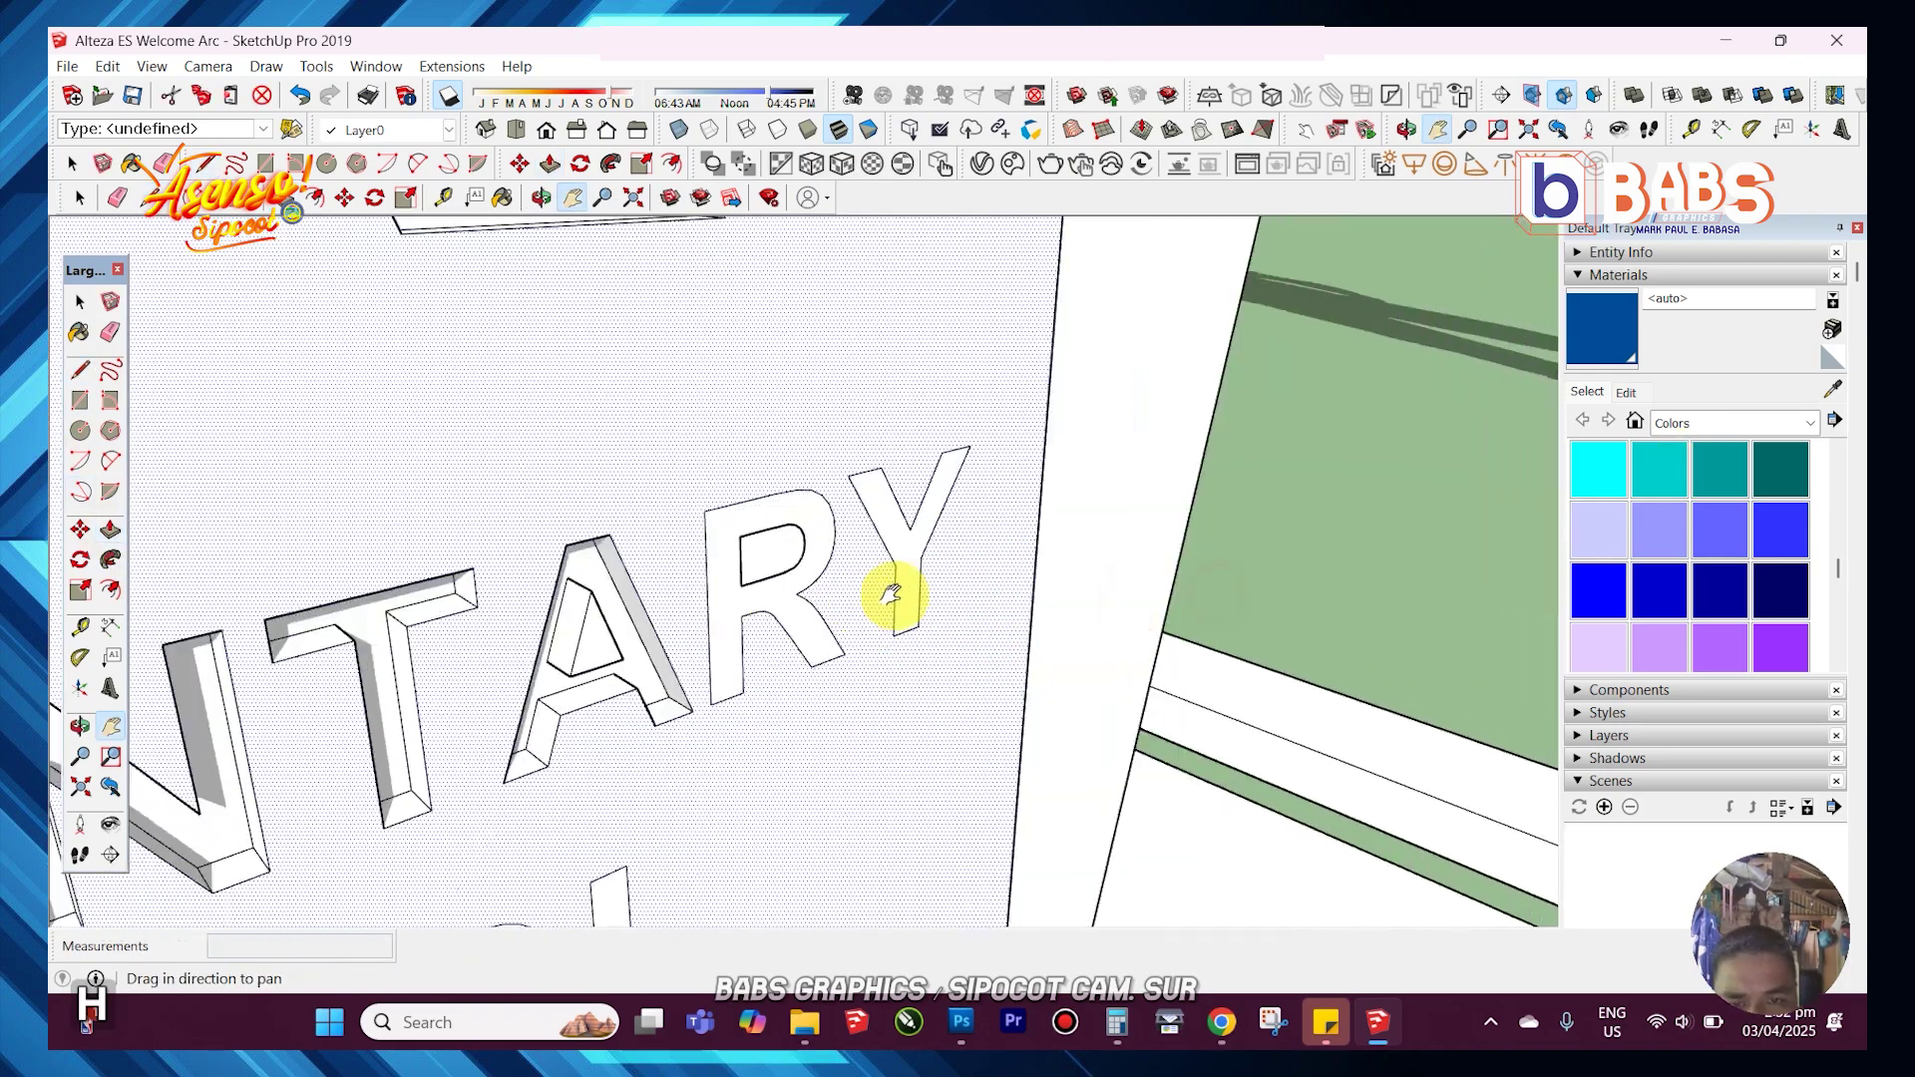
- Redraw an edge of the opening in ELEMENTARY's R, and recess the R and the Y about 0.27 inch
{"action": "scroll", "coordinate": [599, 483], "scroll_direction": "up", "scroll_amount": 5}
{"action": "key", "text": "l"}
{"action": "left_click", "coordinate": [697, 665]}
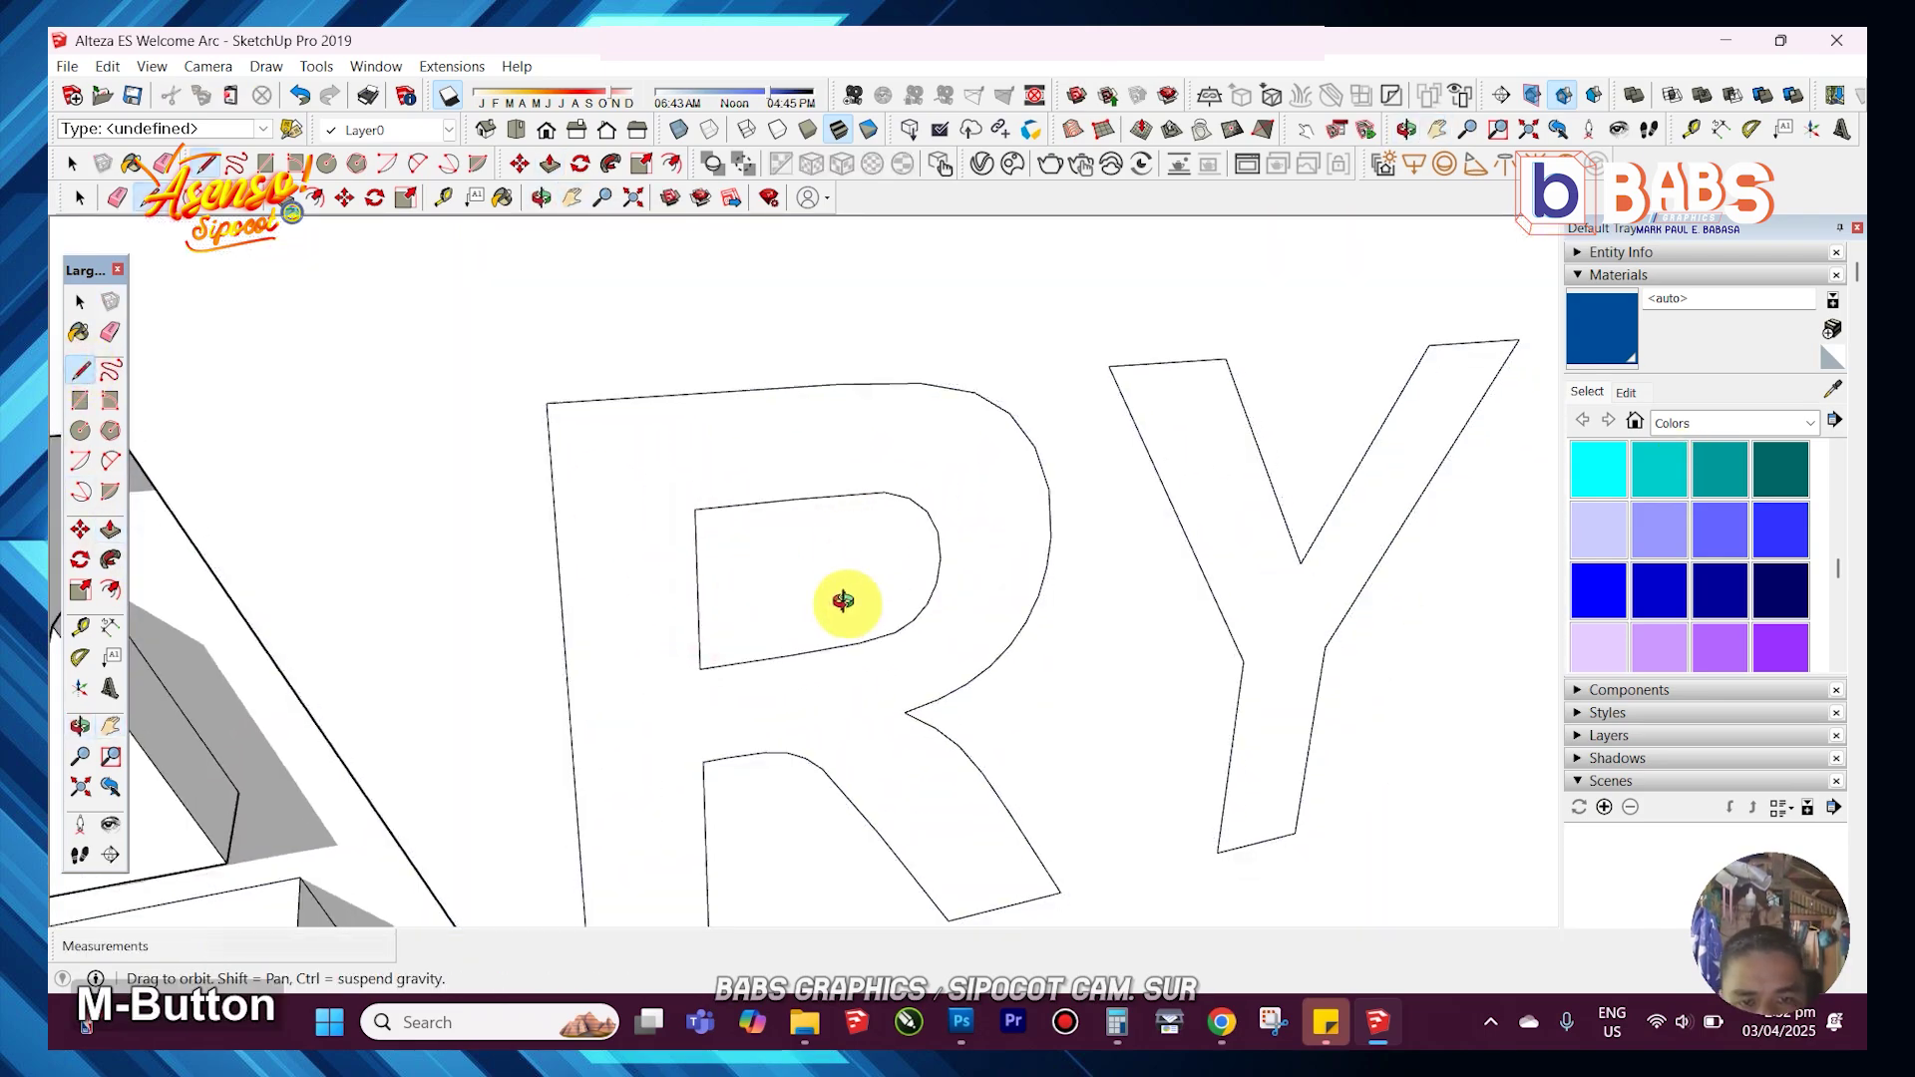
{"action": "middle_click_drag", "start_coordinate": [842, 599], "coordinate": [806, 481]}
{"action": "key", "text": "space"}
{"action": "middle_click_drag", "start_coordinate": [287, 729], "coordinate": [778, 337]}
{"action": "scroll", "coordinate": [834, 568], "scroll_direction": "up", "scroll_amount": 4}
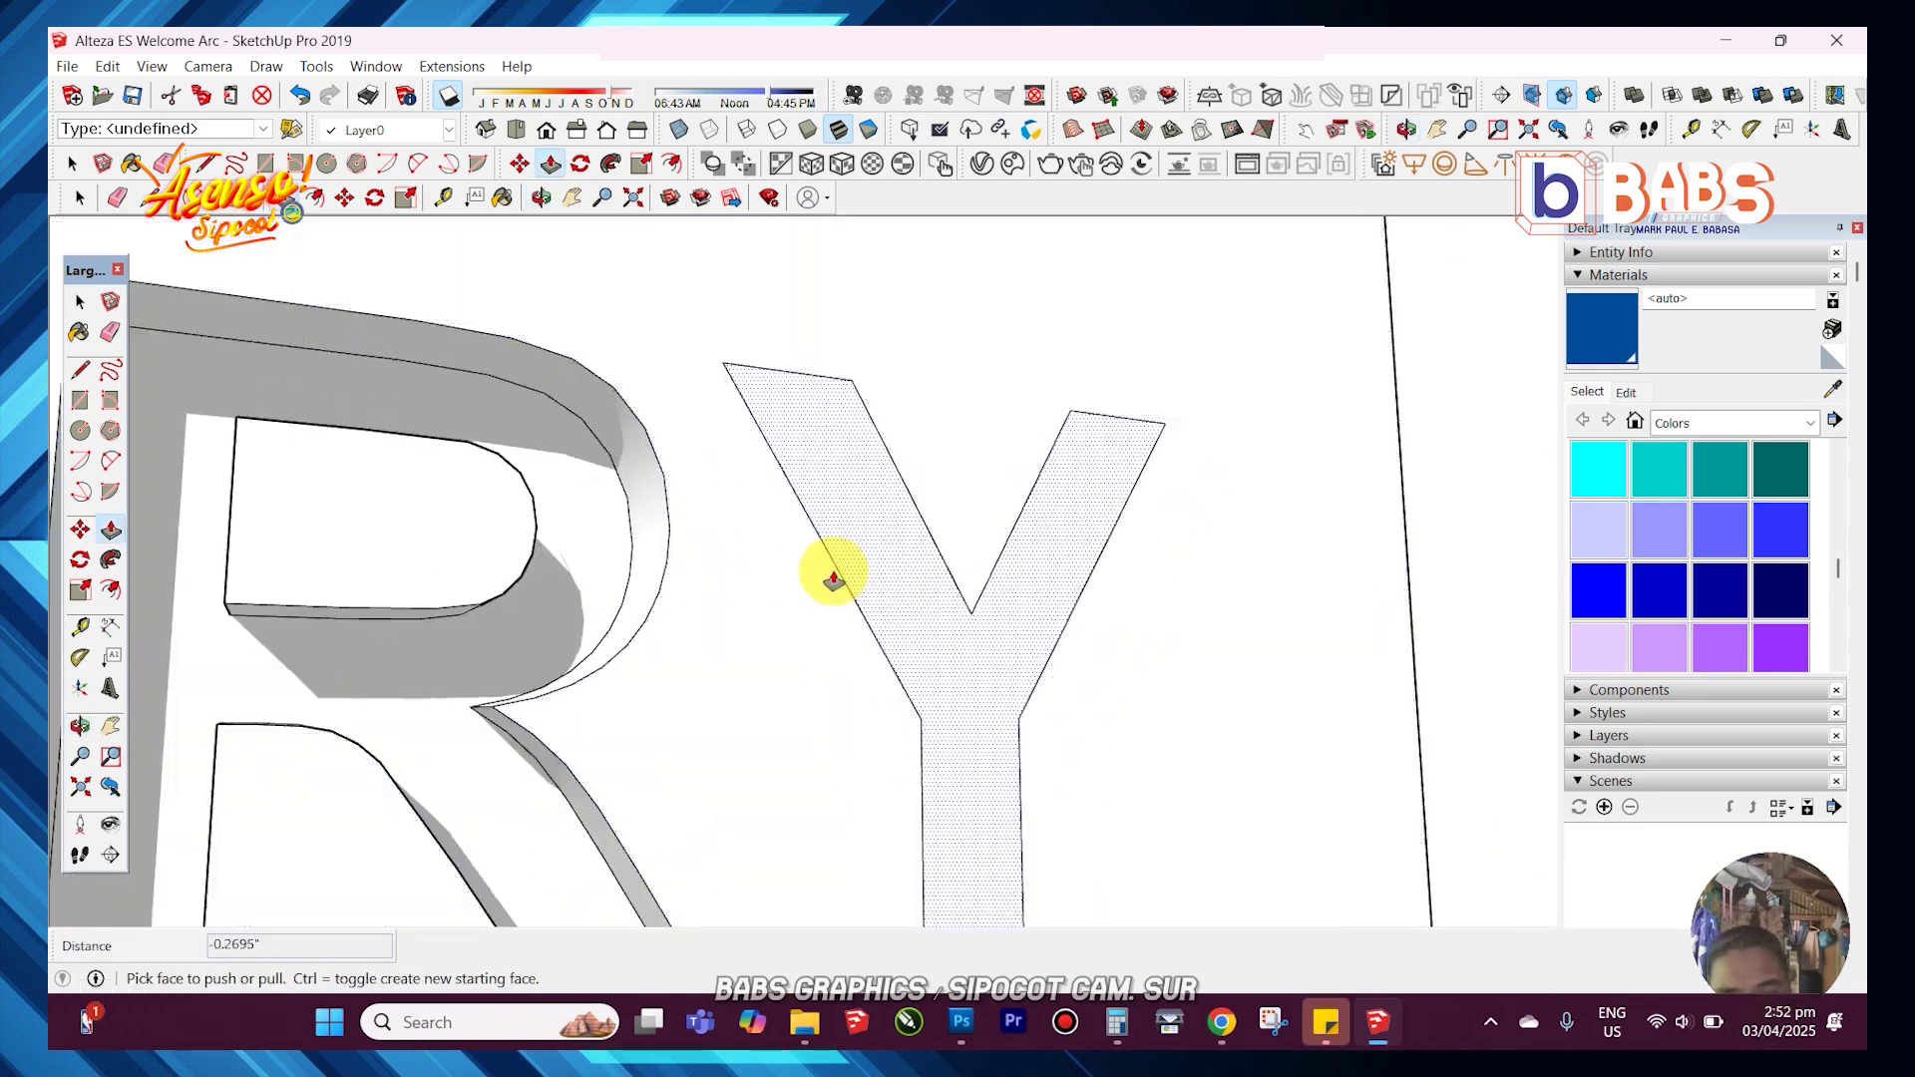
{"action": "key", "text": "space"}
{"action": "key", "text": "p"}
{"action": "left_click", "coordinate": [523, 429]}
{"action": "scroll", "coordinate": [558, 459], "scroll_direction": "down", "scroll_amount": 5}
{"action": "middle_click_drag", "start_coordinate": [599, 458], "coordinate": [658, 619]}
{"action": "left_click", "coordinate": [663, 684]}
{"action": "left_click", "coordinate": [424, 591]}
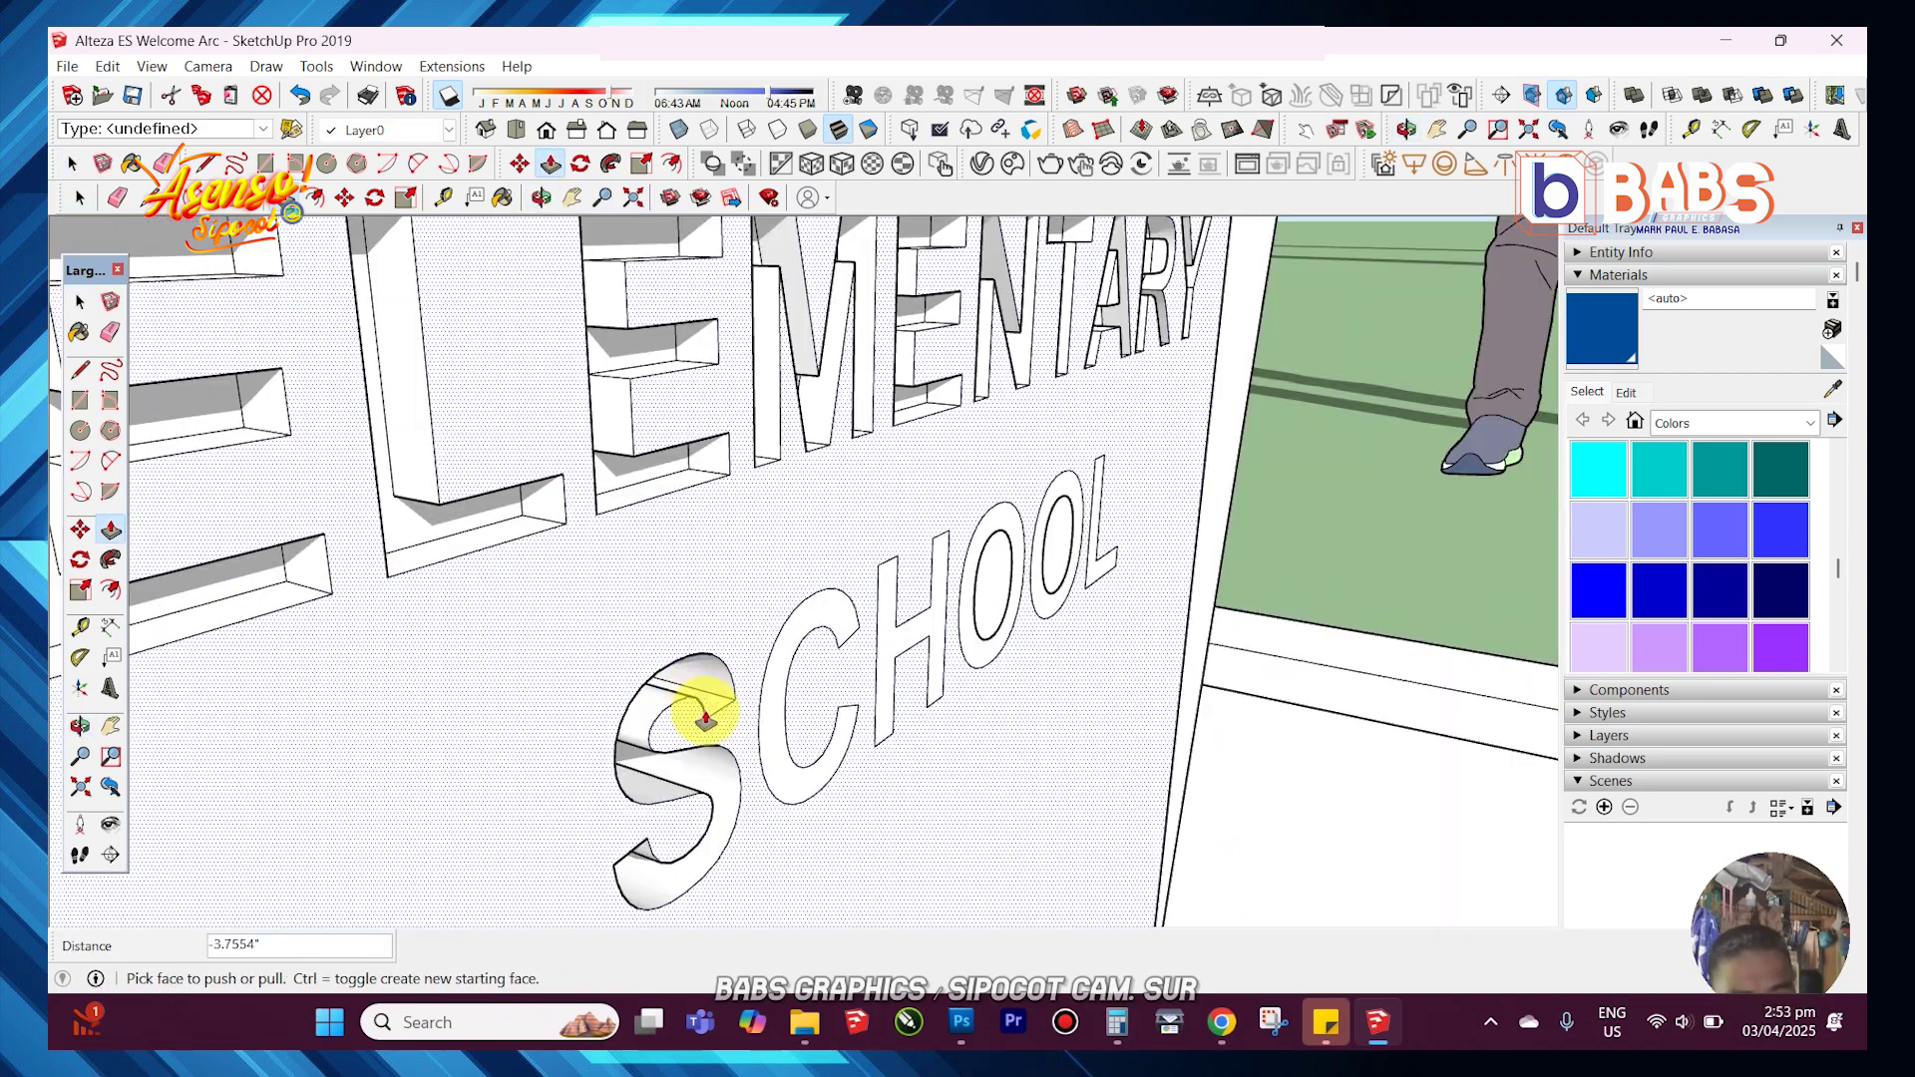
{"action": "middle_click_drag", "start_coordinate": [773, 688], "coordinate": [584, 689]}
{"action": "key", "text": "ctrl+z"}
- Recess the S of SCHOOL about 0.27 inch into the strip with Push/Pull
{"action": "left_click", "coordinate": [603, 736]}
{"action": "left_click", "coordinate": [589, 504]}
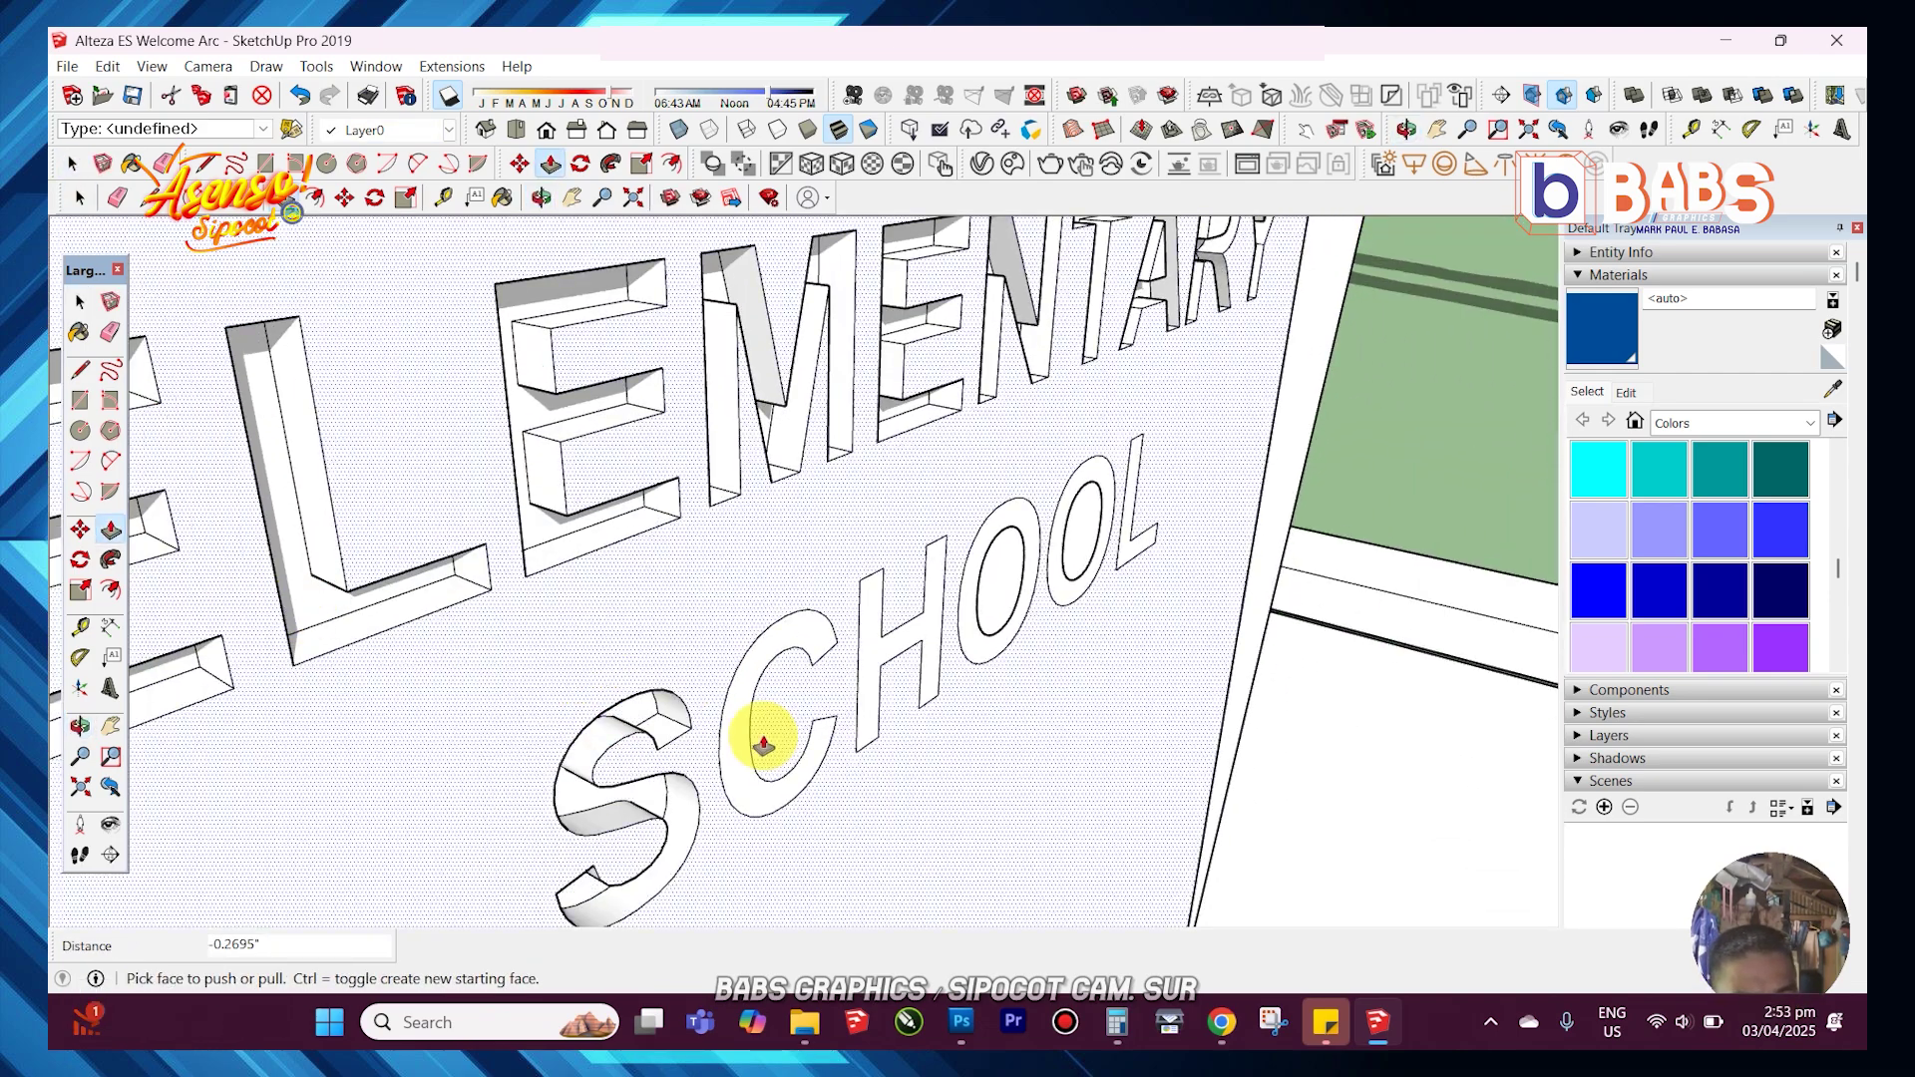
{"action": "scroll", "coordinate": [757, 589], "scroll_direction": "up", "scroll_amount": 3}
{"action": "middle_click_drag", "start_coordinate": [761, 739], "coordinate": [658, 671]}
{"action": "left_click", "coordinate": [700, 585]}
{"action": "left_click", "coordinate": [543, 566]}
{"action": "key", "text": "ctrl+z"}
- Recess the C and the H of SCHOOL to the same depth as the S
{"action": "left_click", "coordinate": [492, 539]}
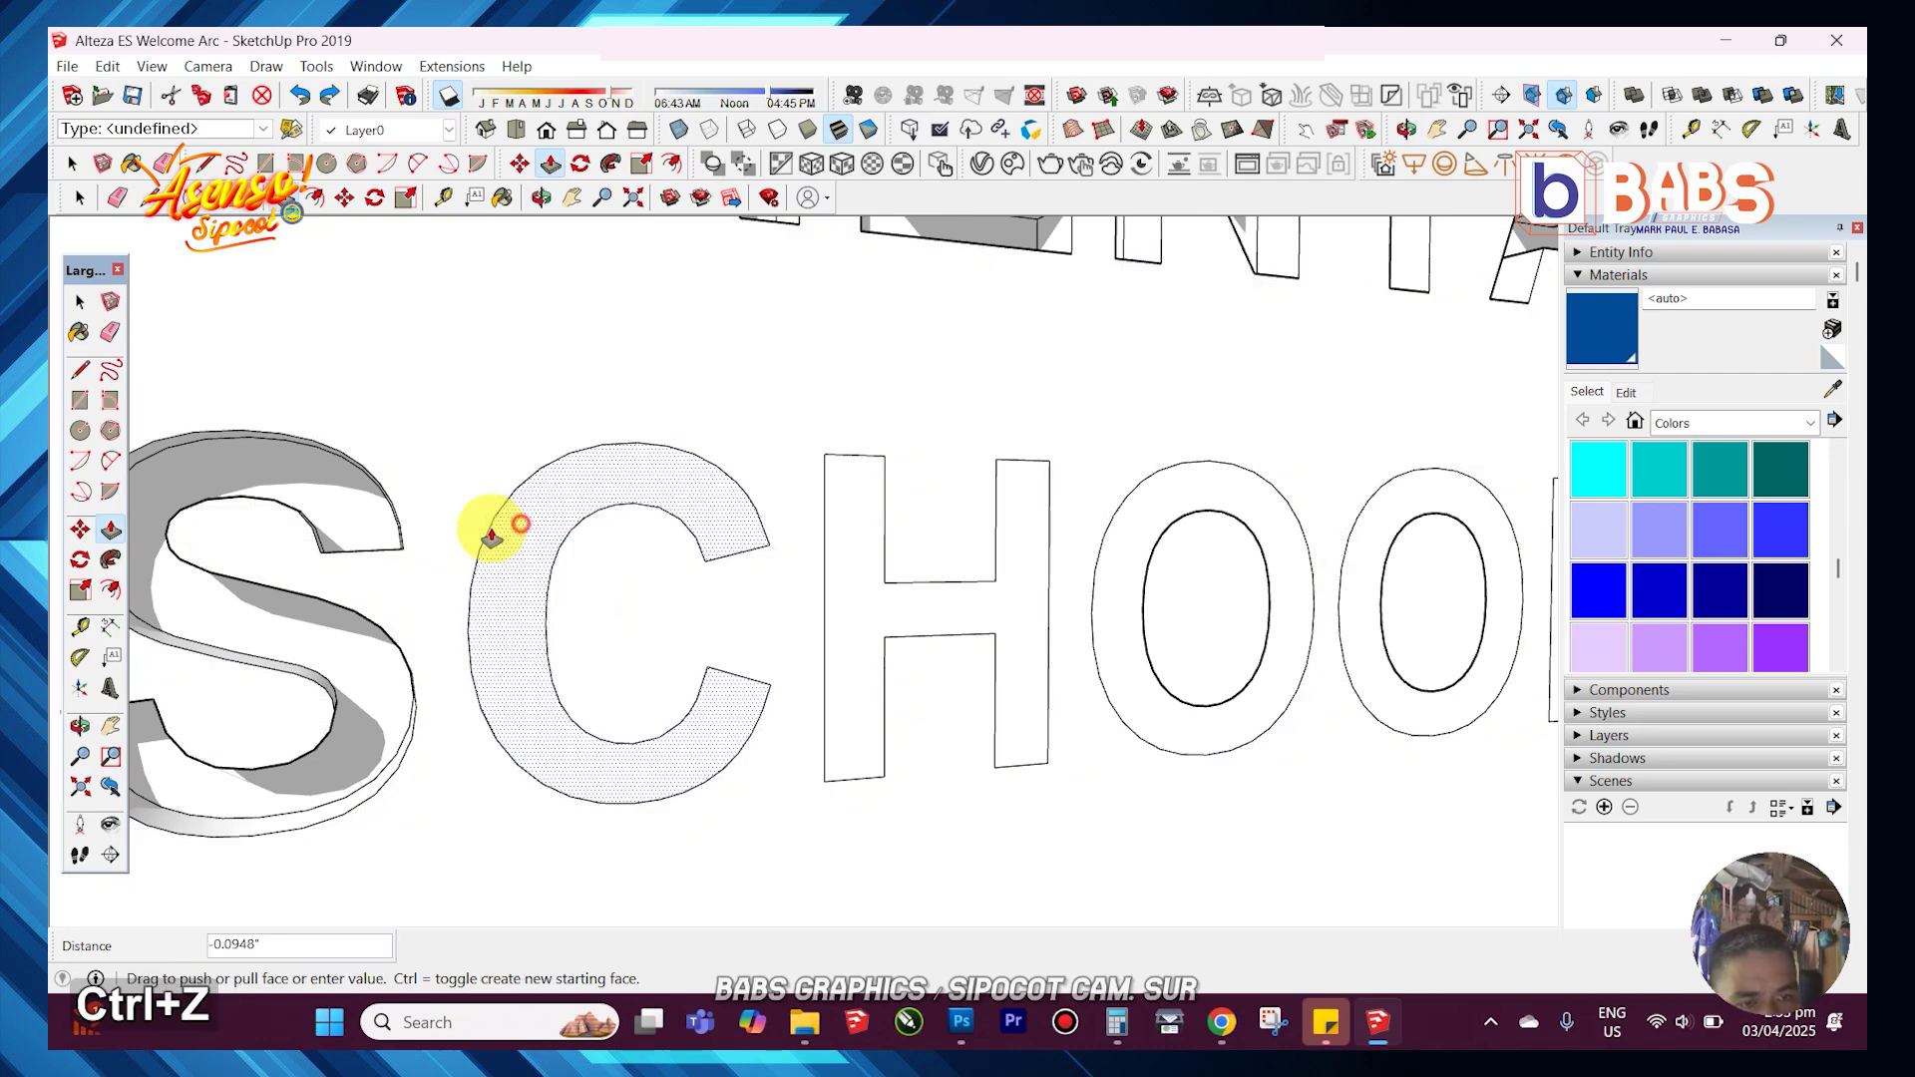
{"action": "left_click", "coordinate": [249, 534]}
{"action": "left_click", "coordinate": [843, 524]}
{"action": "left_click", "coordinate": [698, 544]}
- Redraw a segment of the inner oval in SCHOOL's first O, and recess the ring to match the H
{"action": "key", "text": "l"}
{"action": "scroll", "coordinate": [1377, 619], "scroll_direction": "up", "scroll_amount": 5}
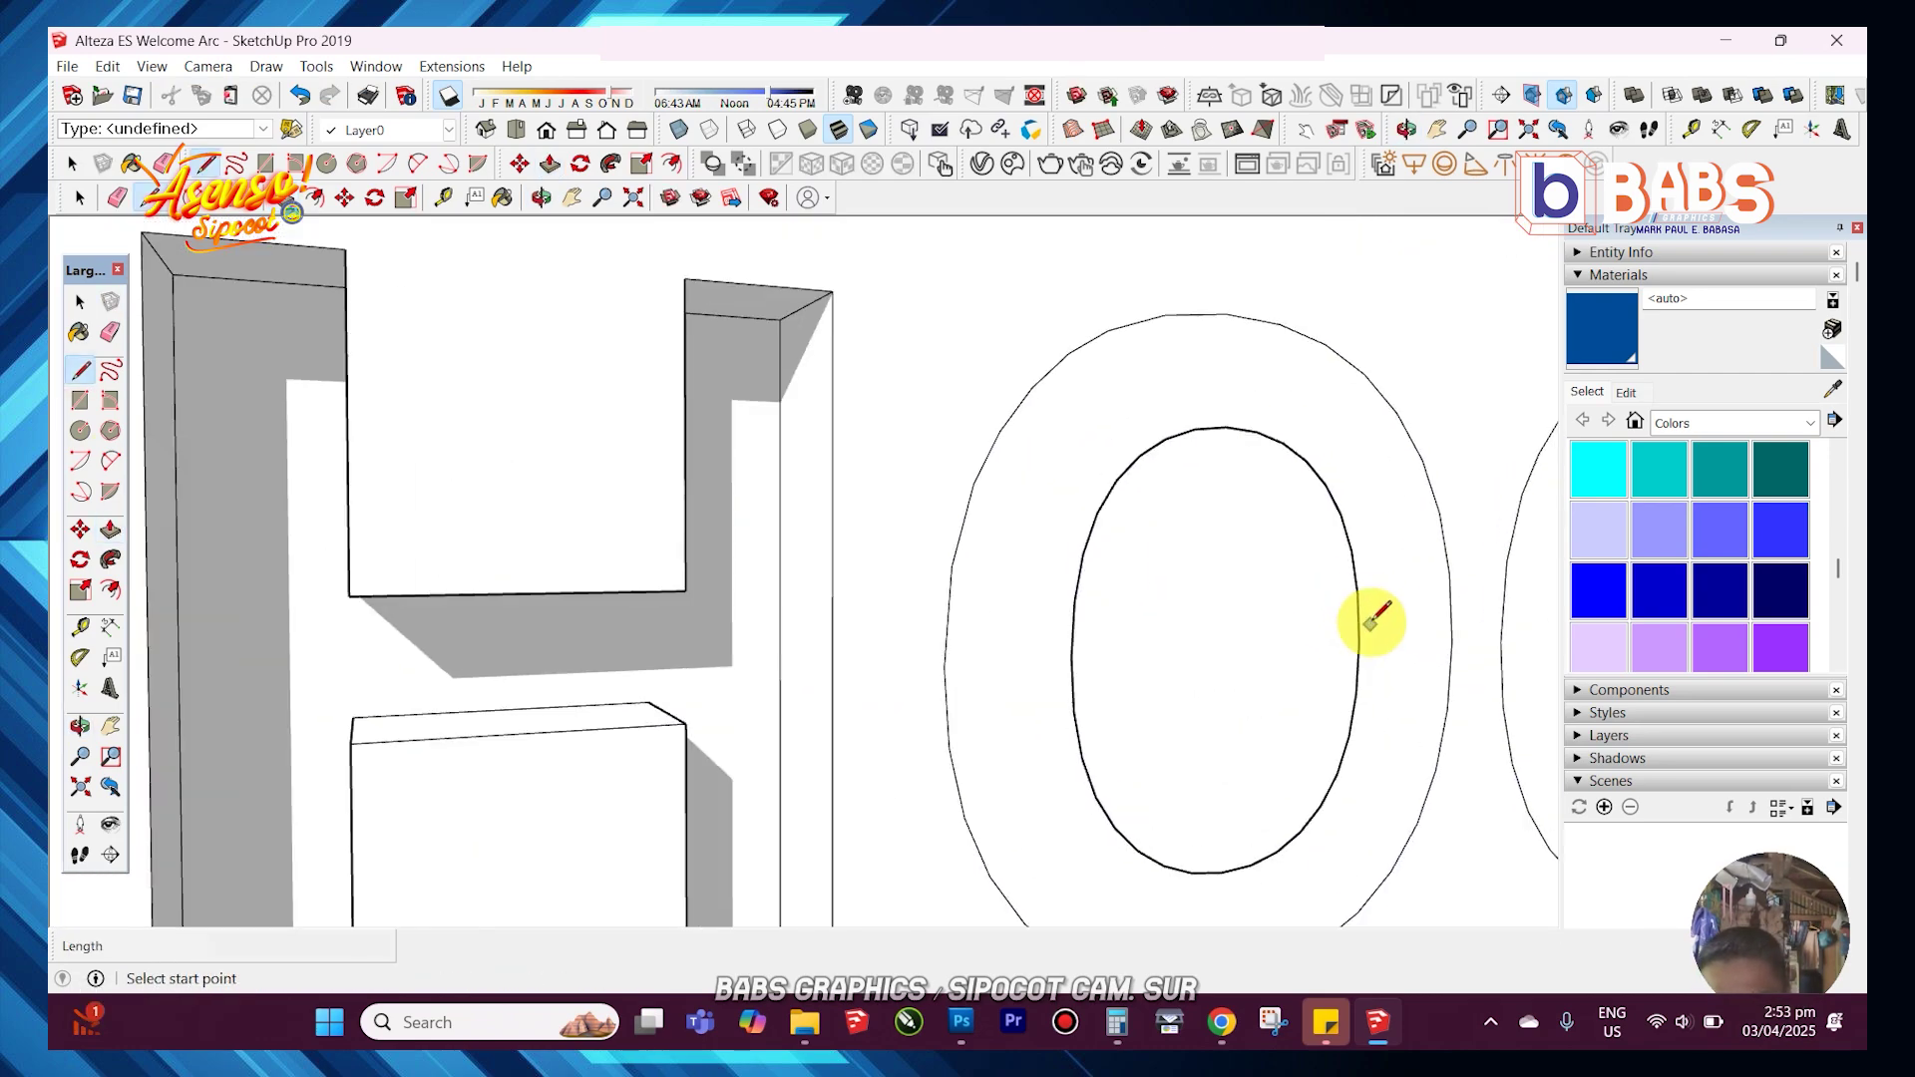
{"action": "left_click", "coordinate": [1355, 590]}
{"action": "scroll", "coordinate": [1375, 630], "scroll_direction": "up", "scroll_amount": 3}
{"action": "scroll", "coordinate": [1377, 619], "scroll_direction": "down", "scroll_amount": 5}
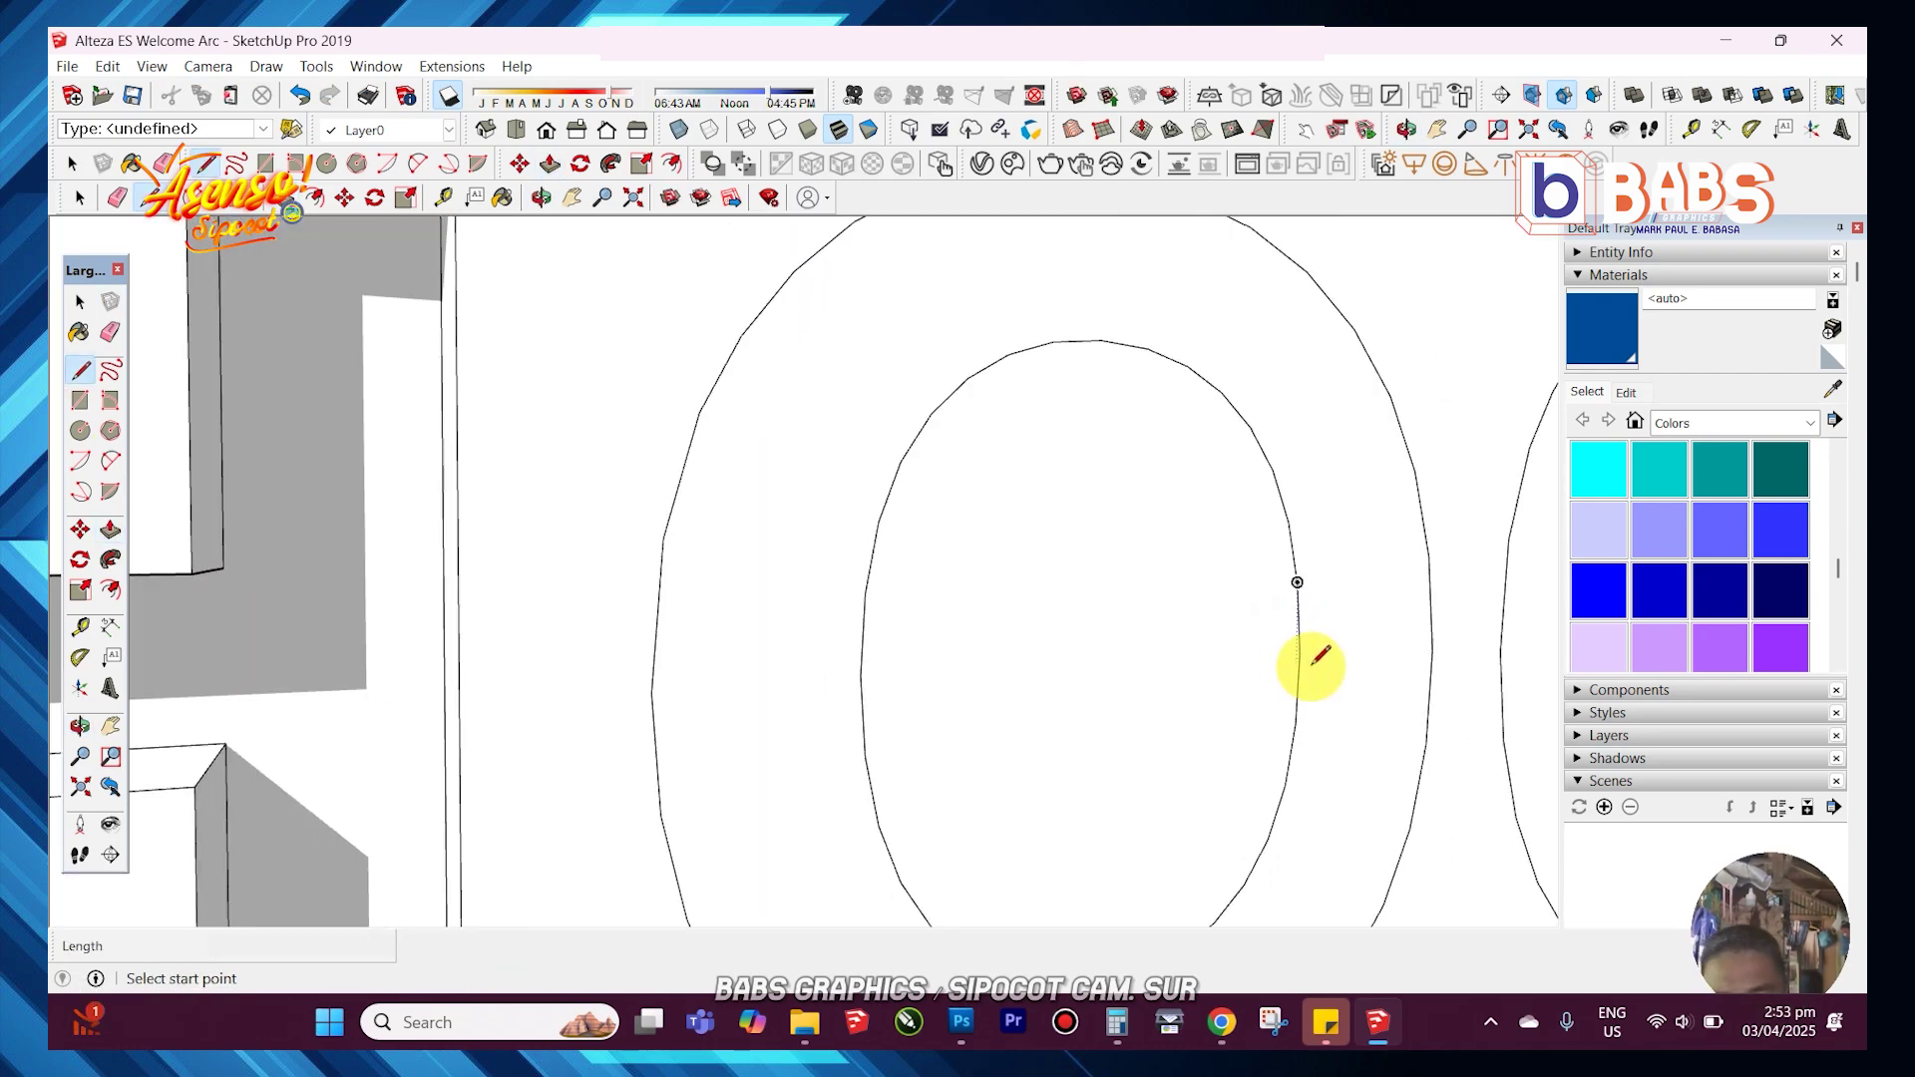
{"action": "middle_click_drag", "start_coordinate": [1308, 662], "coordinate": [1360, 685]}
{"action": "key", "text": "space"}
{"action": "left_click", "coordinate": [1210, 541]}
{"action": "key", "text": "p"}
{"action": "left_click", "coordinate": [1210, 542]}
{"action": "left_click", "coordinate": [881, 548]}
- Redraw a segment of the inner oval in SCHOOL's second O, and recess the ring to match the first O
{"action": "scroll", "coordinate": [1147, 579], "scroll_direction": "down", "scroll_amount": 3}
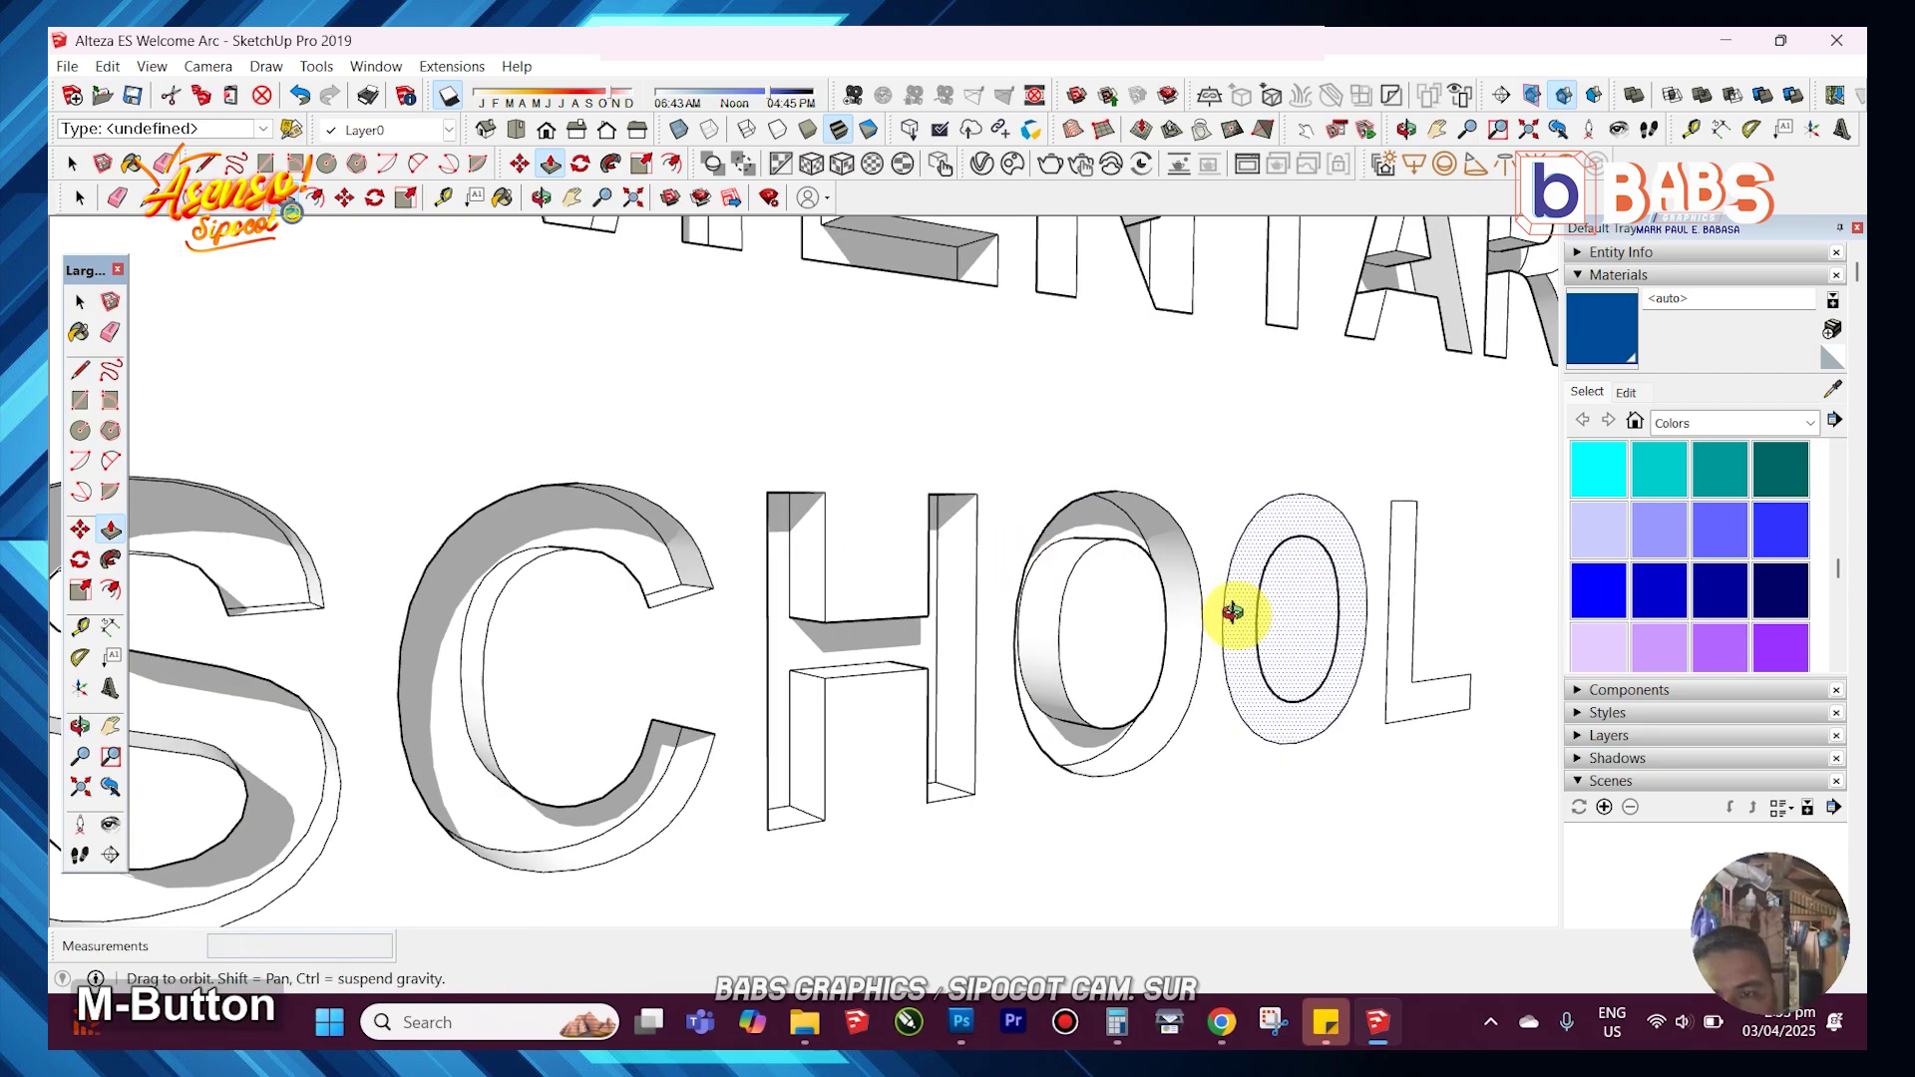
{"action": "middle_click_drag", "start_coordinate": [1231, 611], "coordinate": [1147, 618]}
{"action": "key", "text": "h"}
{"action": "left_click_drag", "start_coordinate": [1294, 589], "coordinate": [834, 552]}
{"action": "key", "text": "l"}
{"action": "scroll", "coordinate": [855, 539], "scroll_direction": "up", "scroll_amount": 4}
{"action": "left_click", "coordinate": [812, 532]}
{"action": "left_click", "coordinate": [836, 506]}
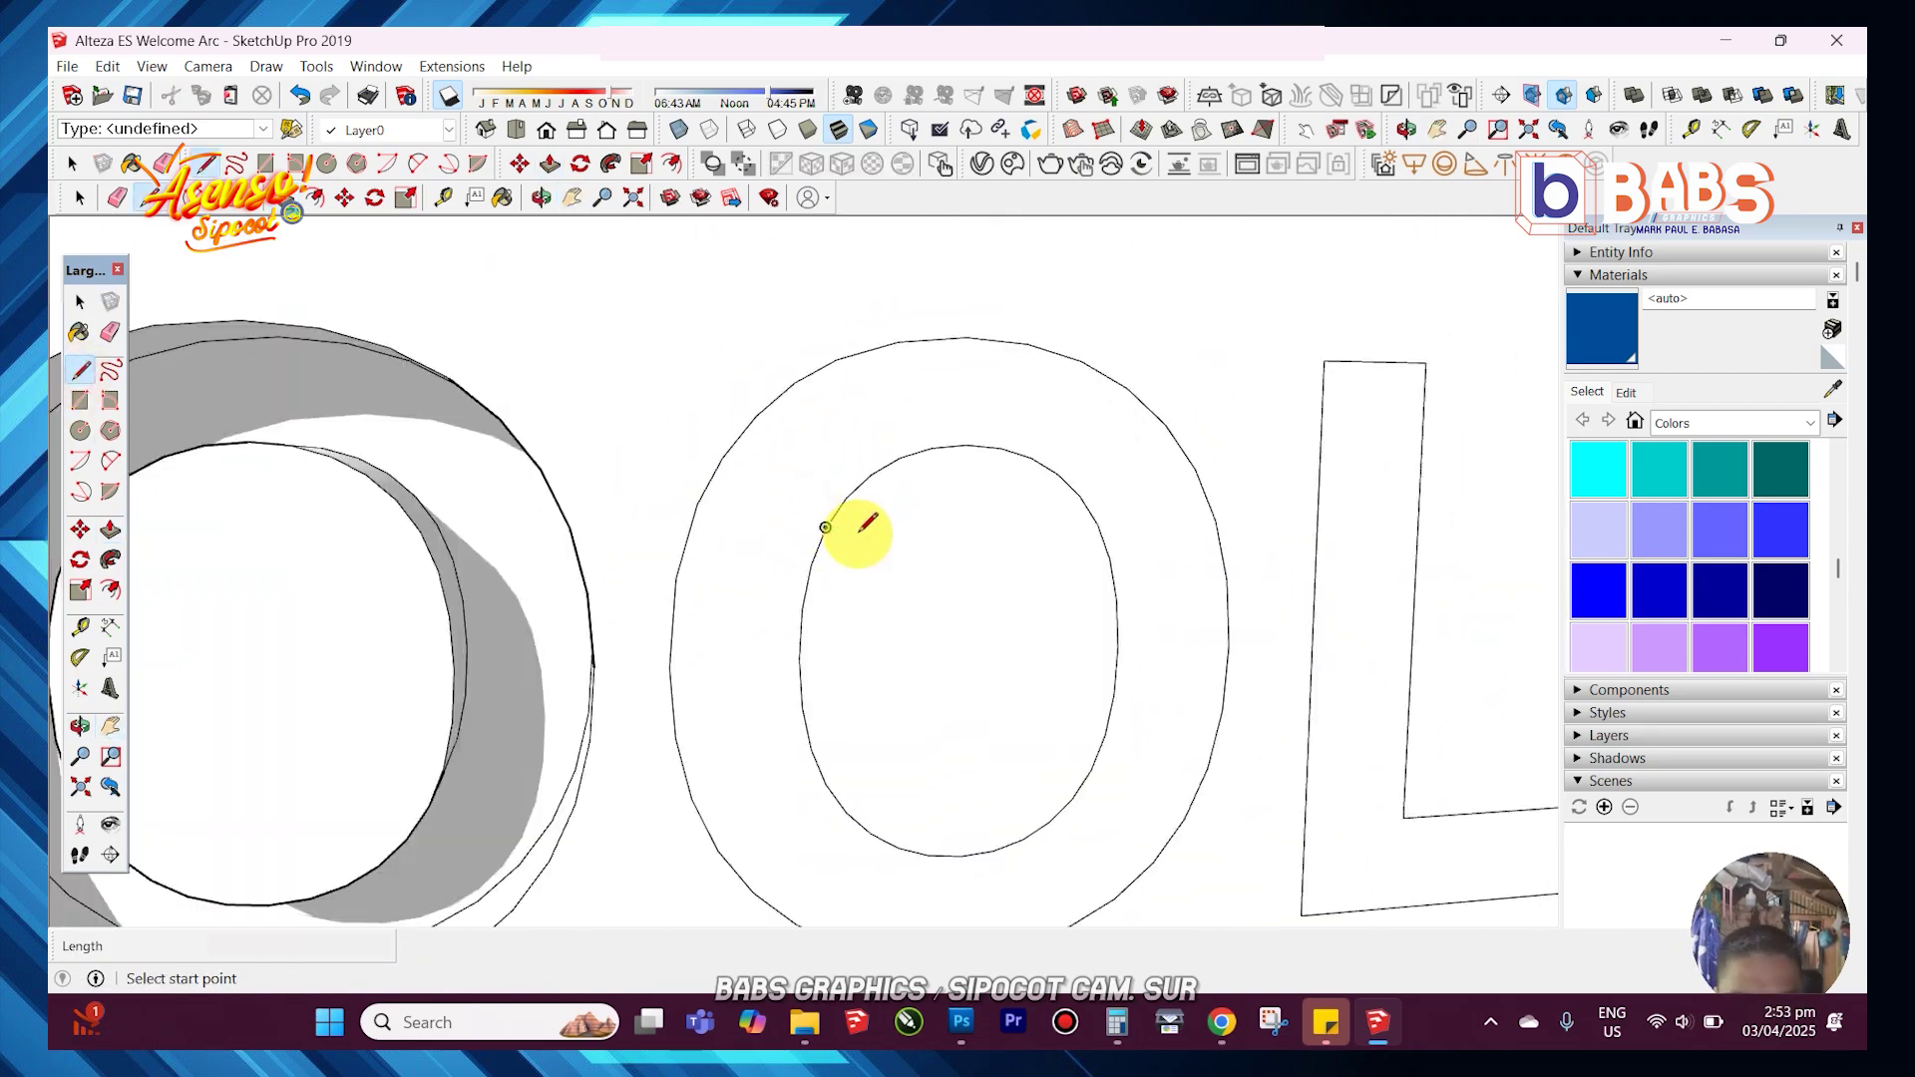
{"action": "middle_click_drag", "start_coordinate": [858, 534], "coordinate": [958, 489]}
{"action": "key", "text": "space"}
{"action": "left_click", "coordinate": [838, 428]}
{"action": "key", "text": "p"}
{"action": "left_click", "coordinate": [864, 423]}
{"action": "left_click", "coordinate": [613, 489]}
- Recess the L of SCHOOL to the same depth and switch to the standard front view
{"action": "middle_click_drag", "start_coordinate": [1128, 505], "coordinate": [1177, 479]}
{"action": "scroll", "coordinate": [1116, 432], "scroll_direction": "up", "scroll_amount": 3}
{"action": "key", "text": "space"}
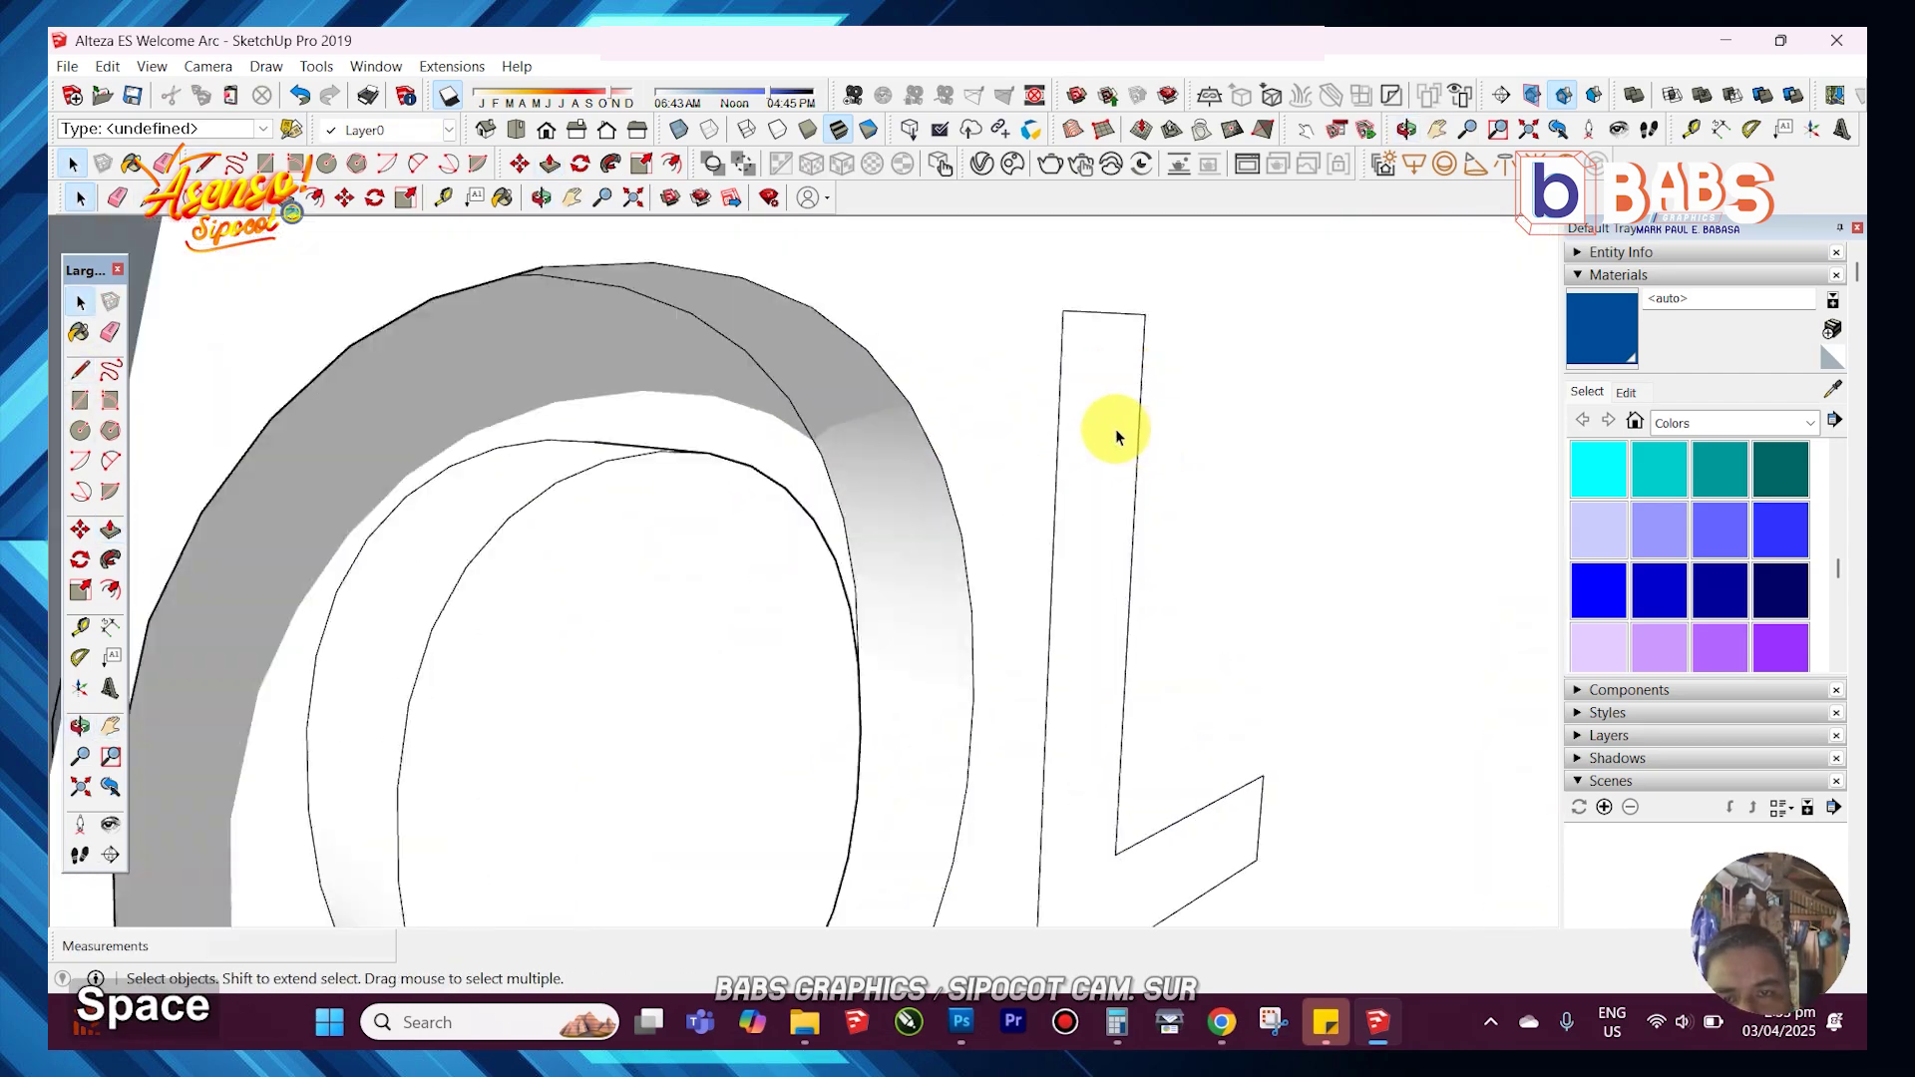
{"action": "key", "text": "p"}
{"action": "left_click", "coordinate": [1117, 439]}
{"action": "key", "text": "ctrl+z"}
{"action": "scroll", "coordinate": [1097, 634], "scroll_direction": "down", "scroll_amount": 5}
{"action": "scroll", "coordinate": [1088, 633], "scroll_direction": "down", "scroll_amount": 5}
{"action": "key", "text": "space"}
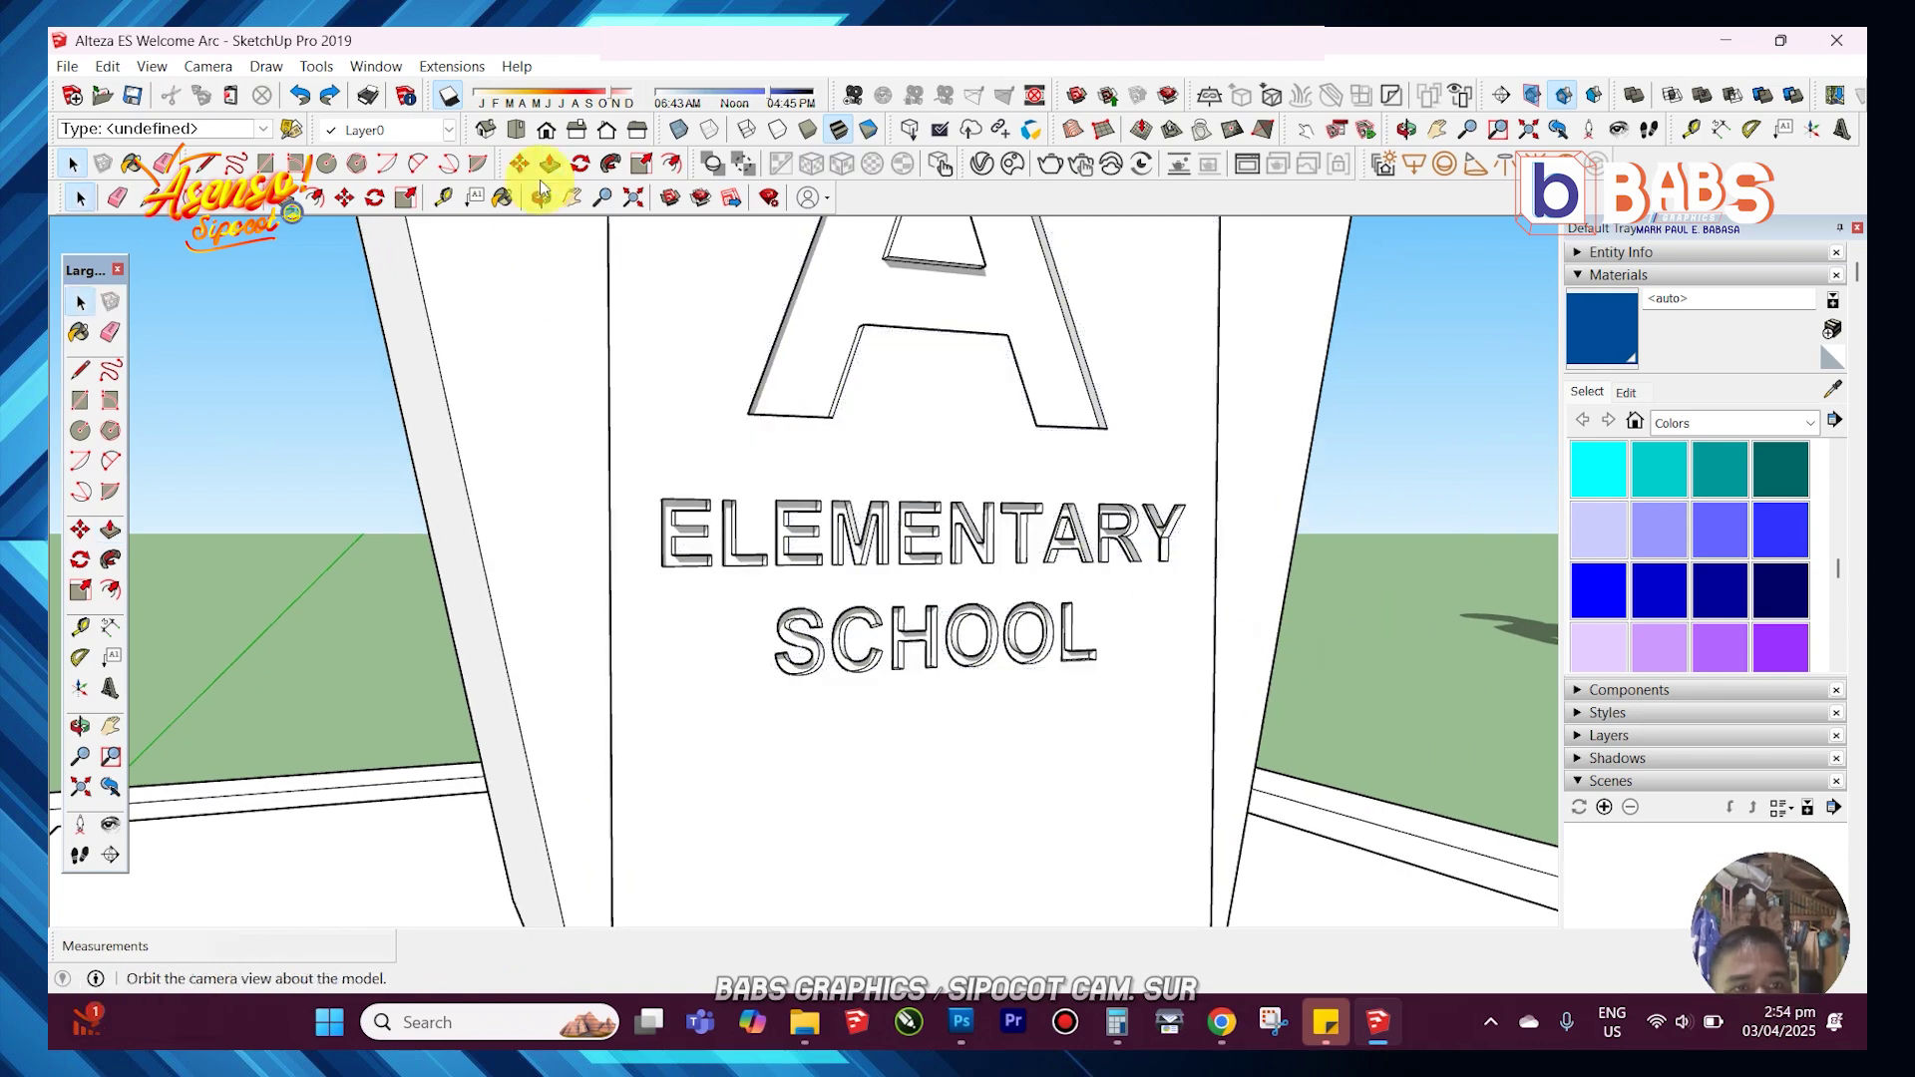
{"action": "left_click", "coordinate": [546, 131]}
{"action": "scroll", "coordinate": [905, 743], "scroll_direction": "down", "scroll_amount": 5}
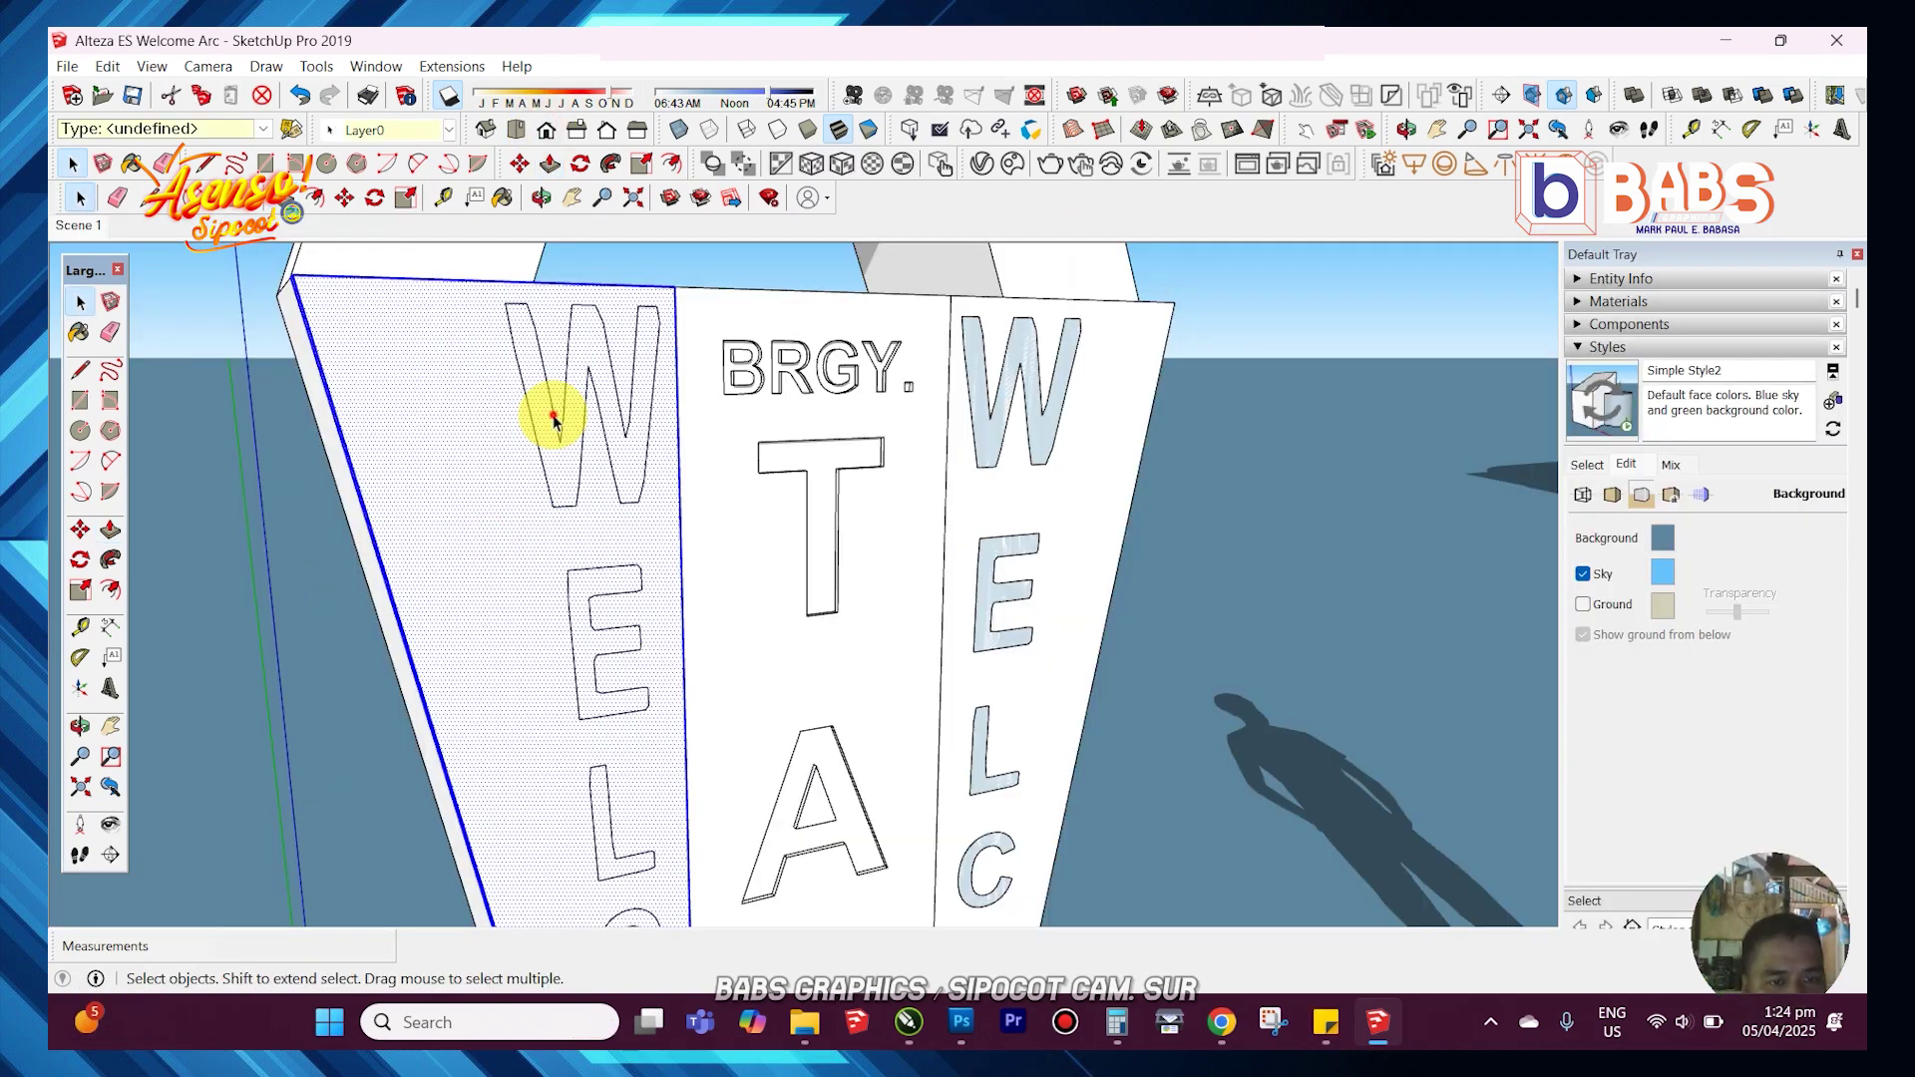
- Explode the vertical WELCOME text on the column's left side panel and recess its W with Push/Pull
{"action": "right_click", "coordinate": [548, 415]}
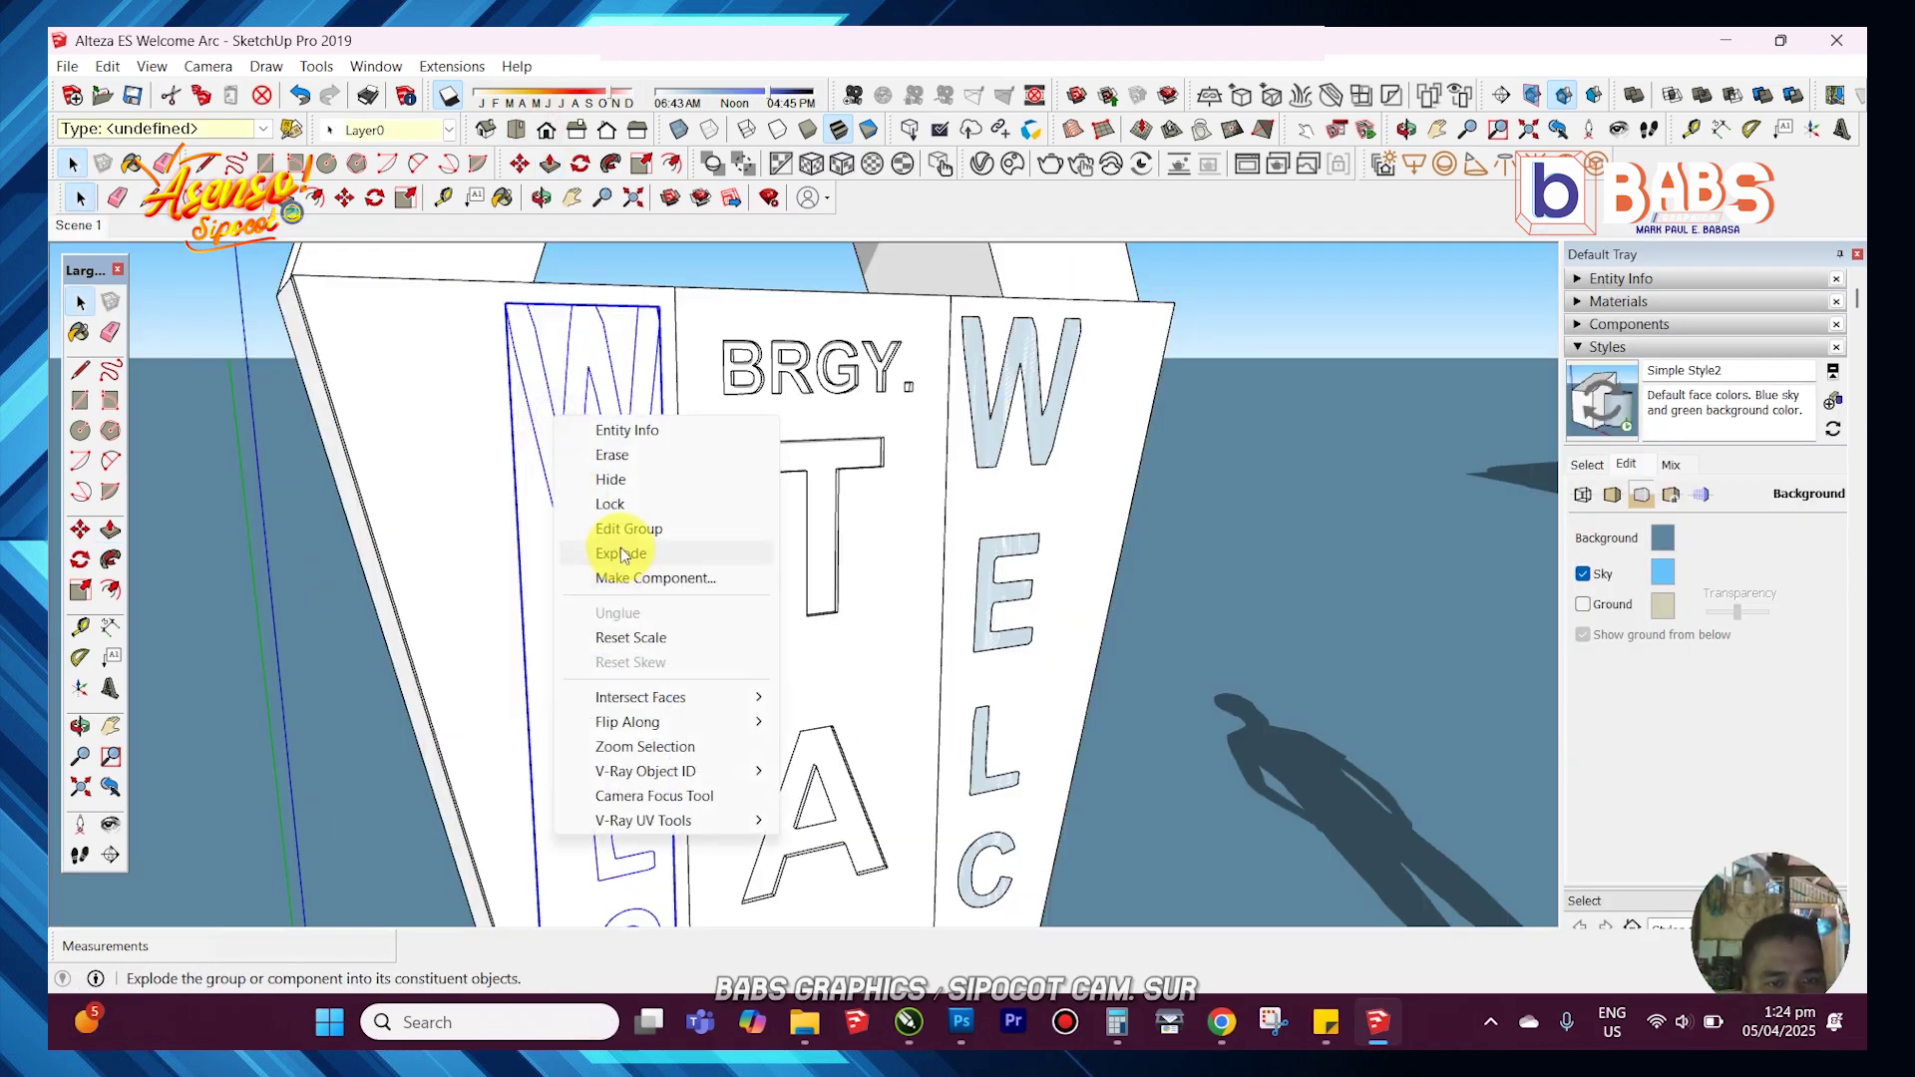
{"action": "left_click", "coordinate": [619, 547]}
{"action": "key", "text": "h"}
{"action": "left_click_drag", "start_coordinate": [598, 520], "coordinate": [130, 551]}
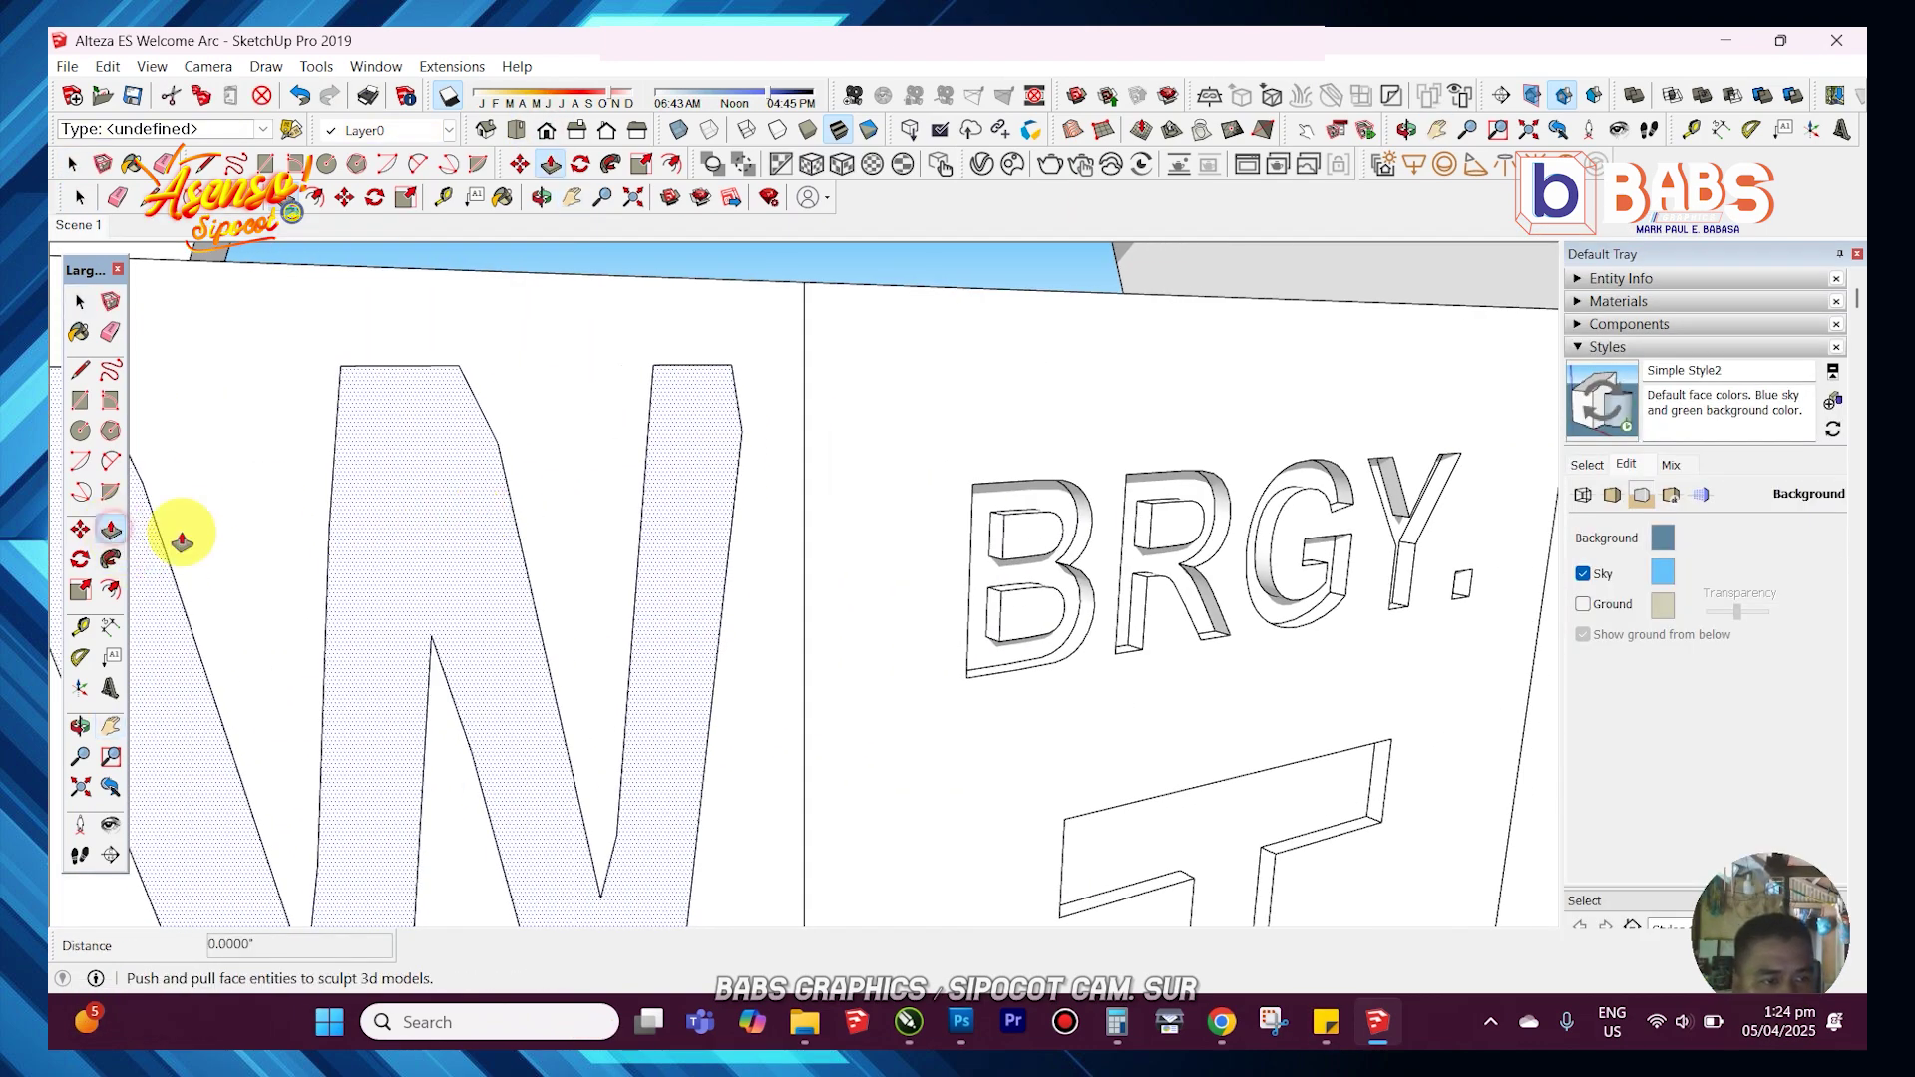
{"action": "key", "text": "space"}
{"action": "scroll", "coordinate": [919, 462], "scroll_direction": "down", "scroll_amount": 5}
{"action": "scroll", "coordinate": [748, 618], "scroll_direction": "up", "scroll_amount": 4}
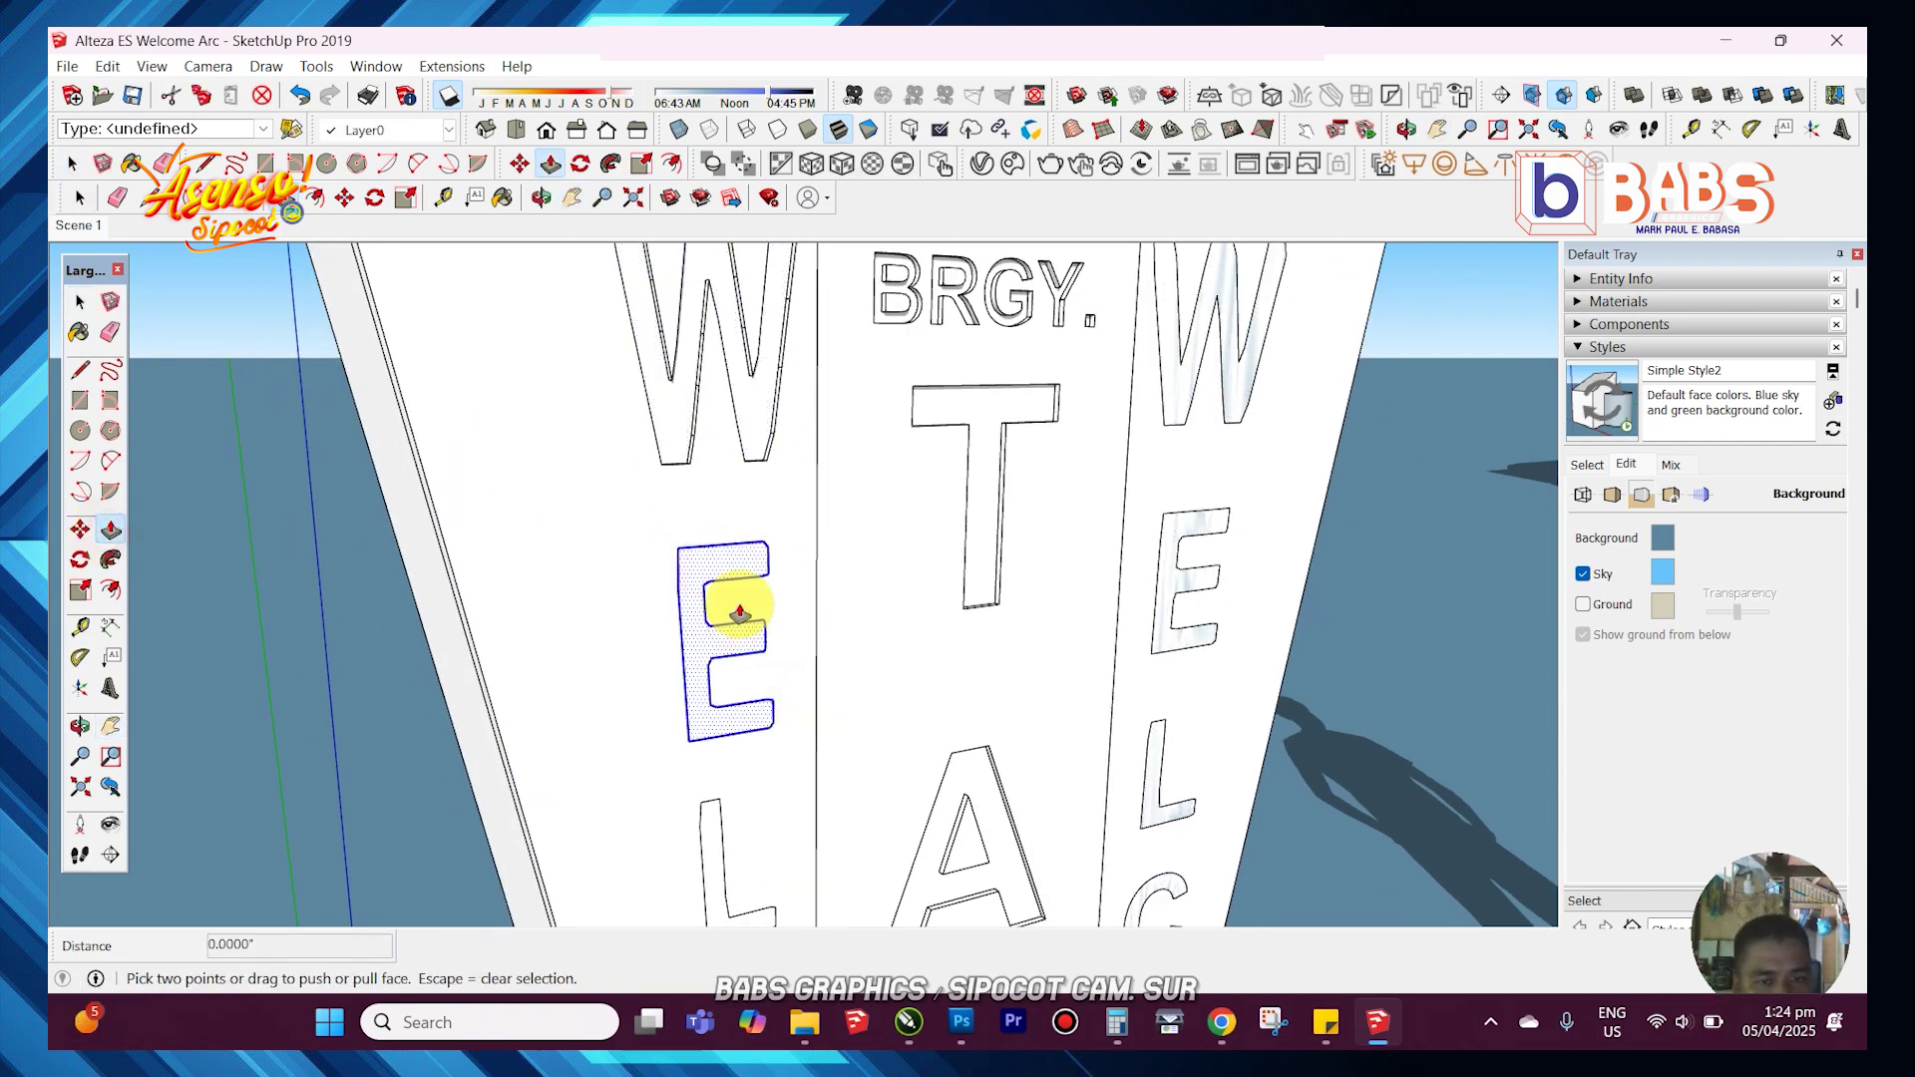
- Recess the remaining letters E, L, C, O, M and E of the left panel's WELCOME text
{"action": "left_click", "coordinate": [727, 567]}
{"action": "scroll", "coordinate": [847, 376], "scroll_direction": "down", "scroll_amount": 5}
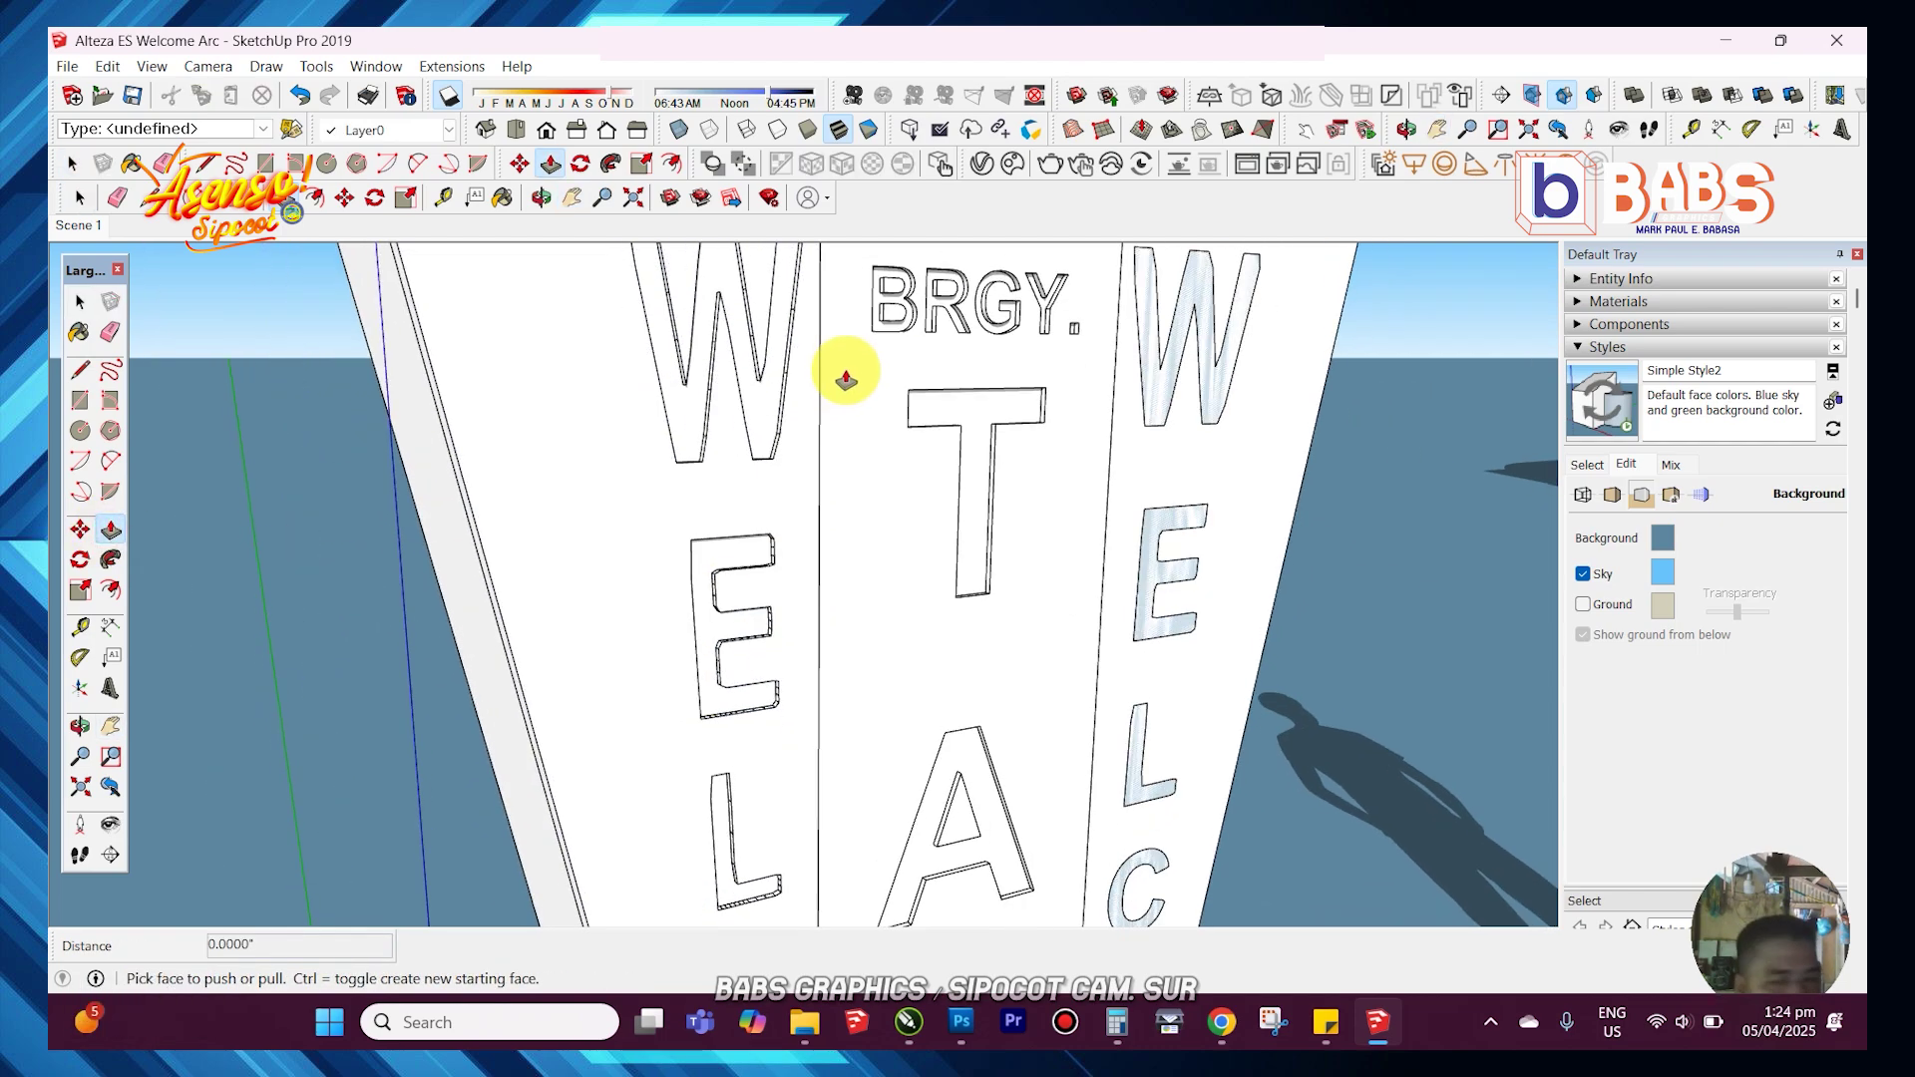
{"action": "scroll", "coordinate": [761, 727], "scroll_direction": "up", "scroll_amount": 5}
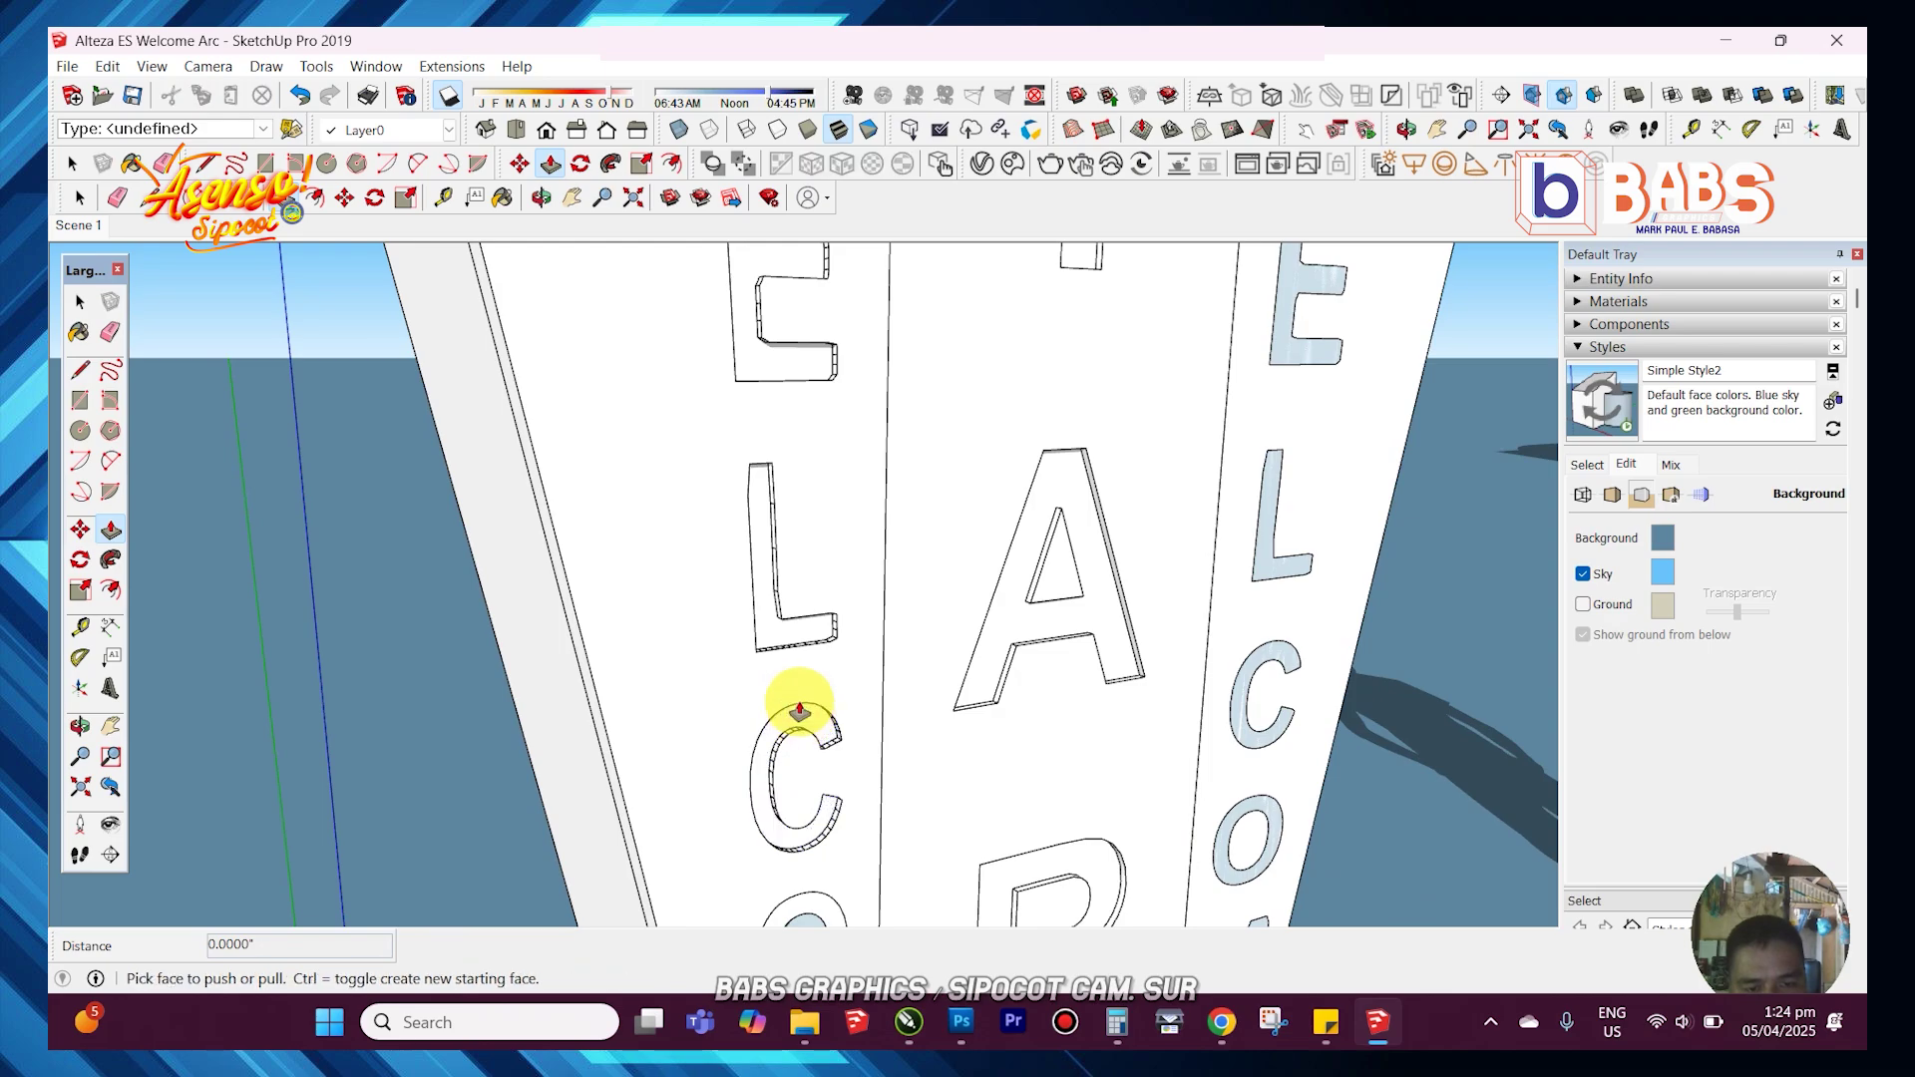
{"action": "scroll", "coordinate": [797, 712], "scroll_direction": "down", "scroll_amount": 3}
{"action": "scroll", "coordinate": [782, 774], "scroll_direction": "up", "scroll_amount": 6}
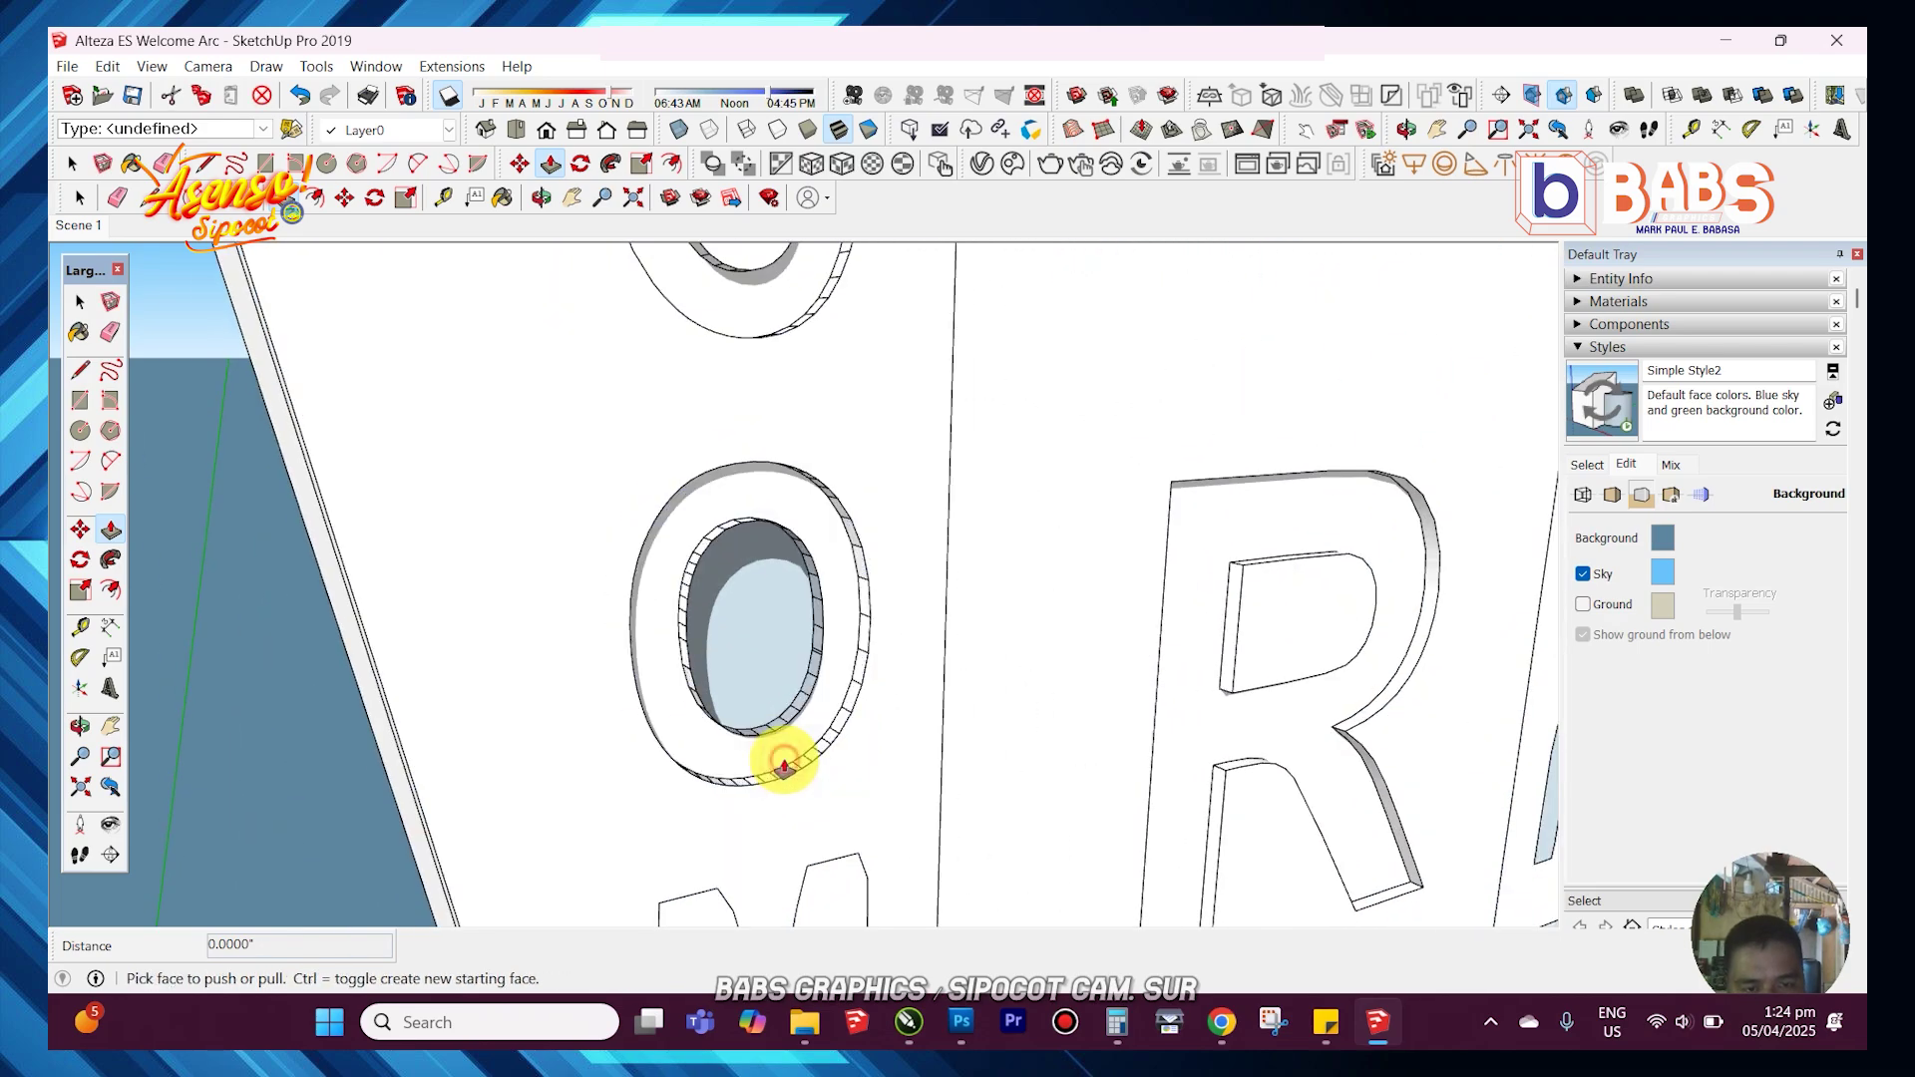
{"action": "scroll", "coordinate": [784, 766], "scroll_direction": "down", "scroll_amount": 4}
{"action": "scroll", "coordinate": [812, 612], "scroll_direction": "up", "scroll_amount": 4}
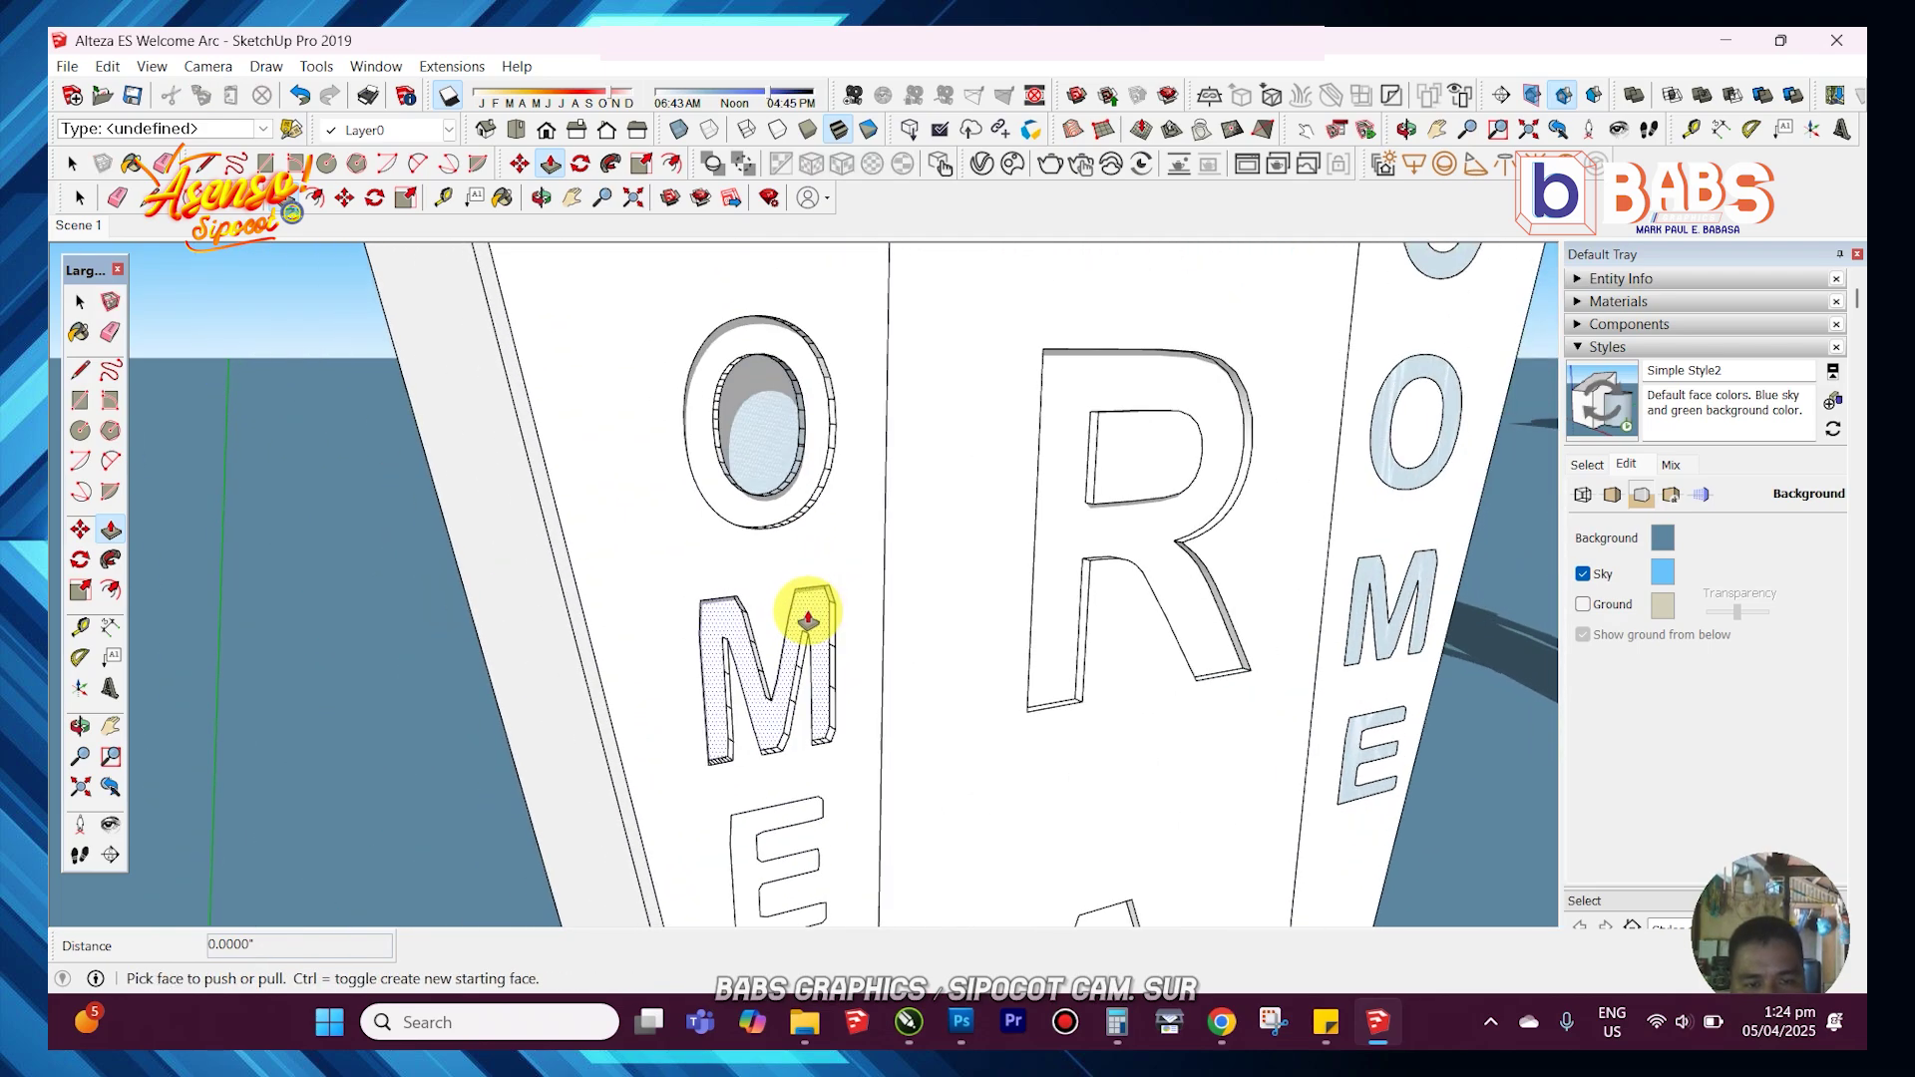
{"action": "scroll", "coordinate": [808, 616], "scroll_direction": "down", "scroll_amount": 5}
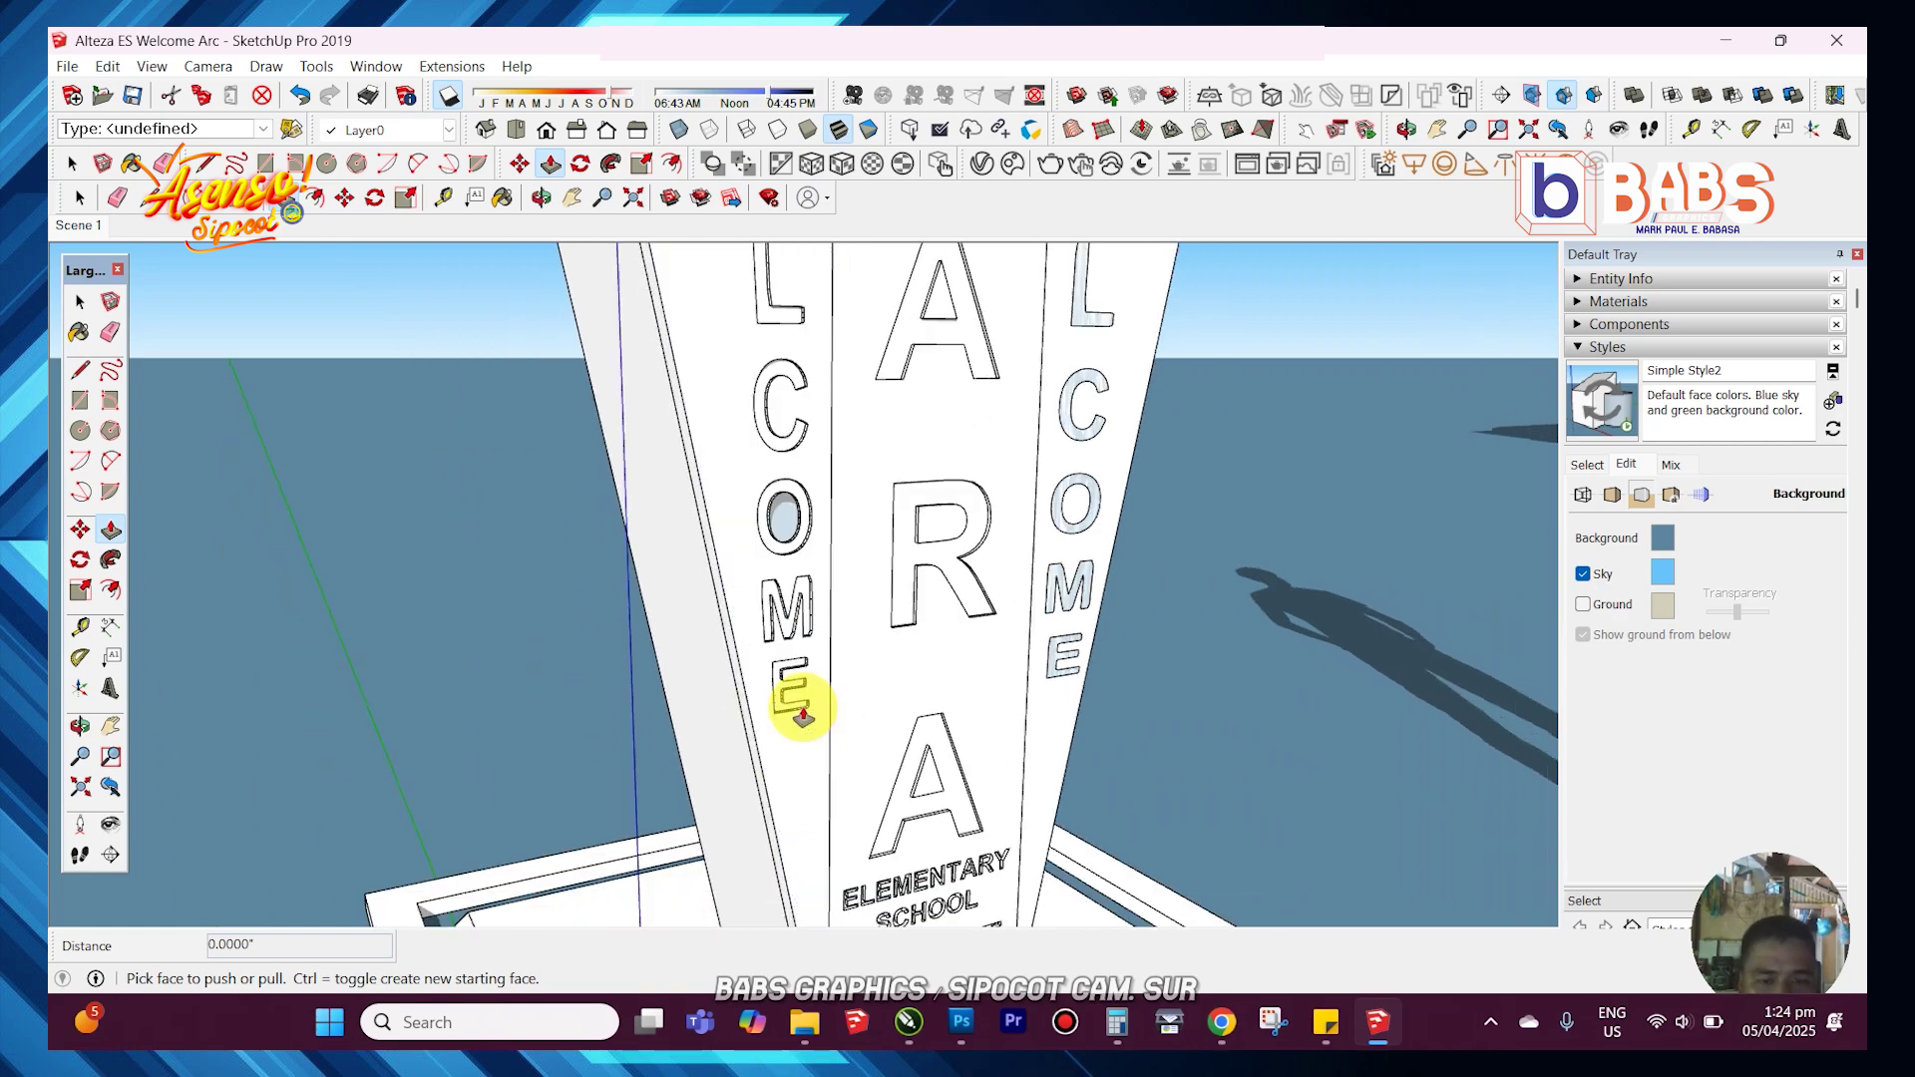
- Explode the column's right side panel group and its vertical WELCOME text into editable faces
{"action": "scroll", "coordinate": [972, 606], "scroll_direction": "down", "scroll_amount": 3}
{"action": "middle_click_drag", "start_coordinate": [1008, 280], "coordinate": [973, 527], "text": "shift"}
{"action": "scroll", "coordinate": [982, 429], "scroll_direction": "up", "scroll_amount": 1}
{"action": "key", "text": "space"}
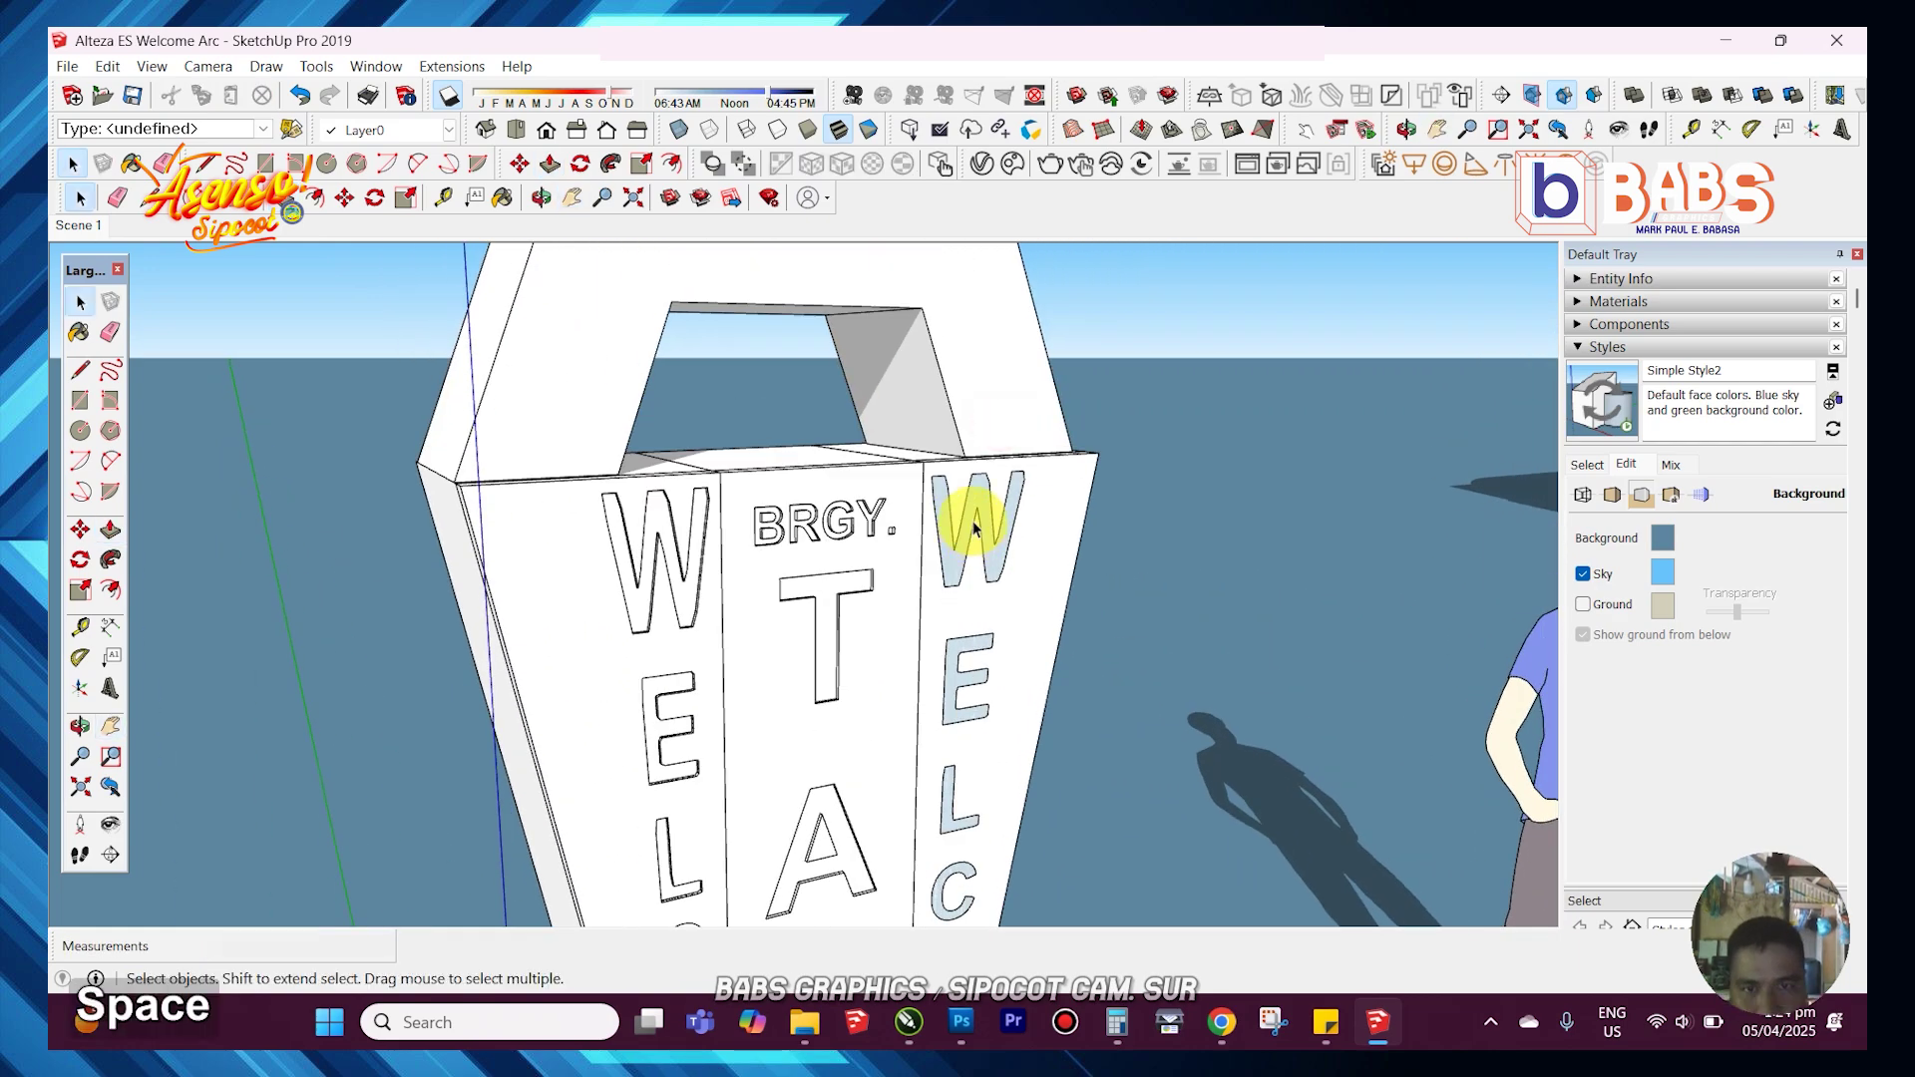
{"action": "scroll", "coordinate": [975, 528], "scroll_direction": "up", "scroll_amount": 3}
{"action": "right_click", "coordinate": [1188, 456]}
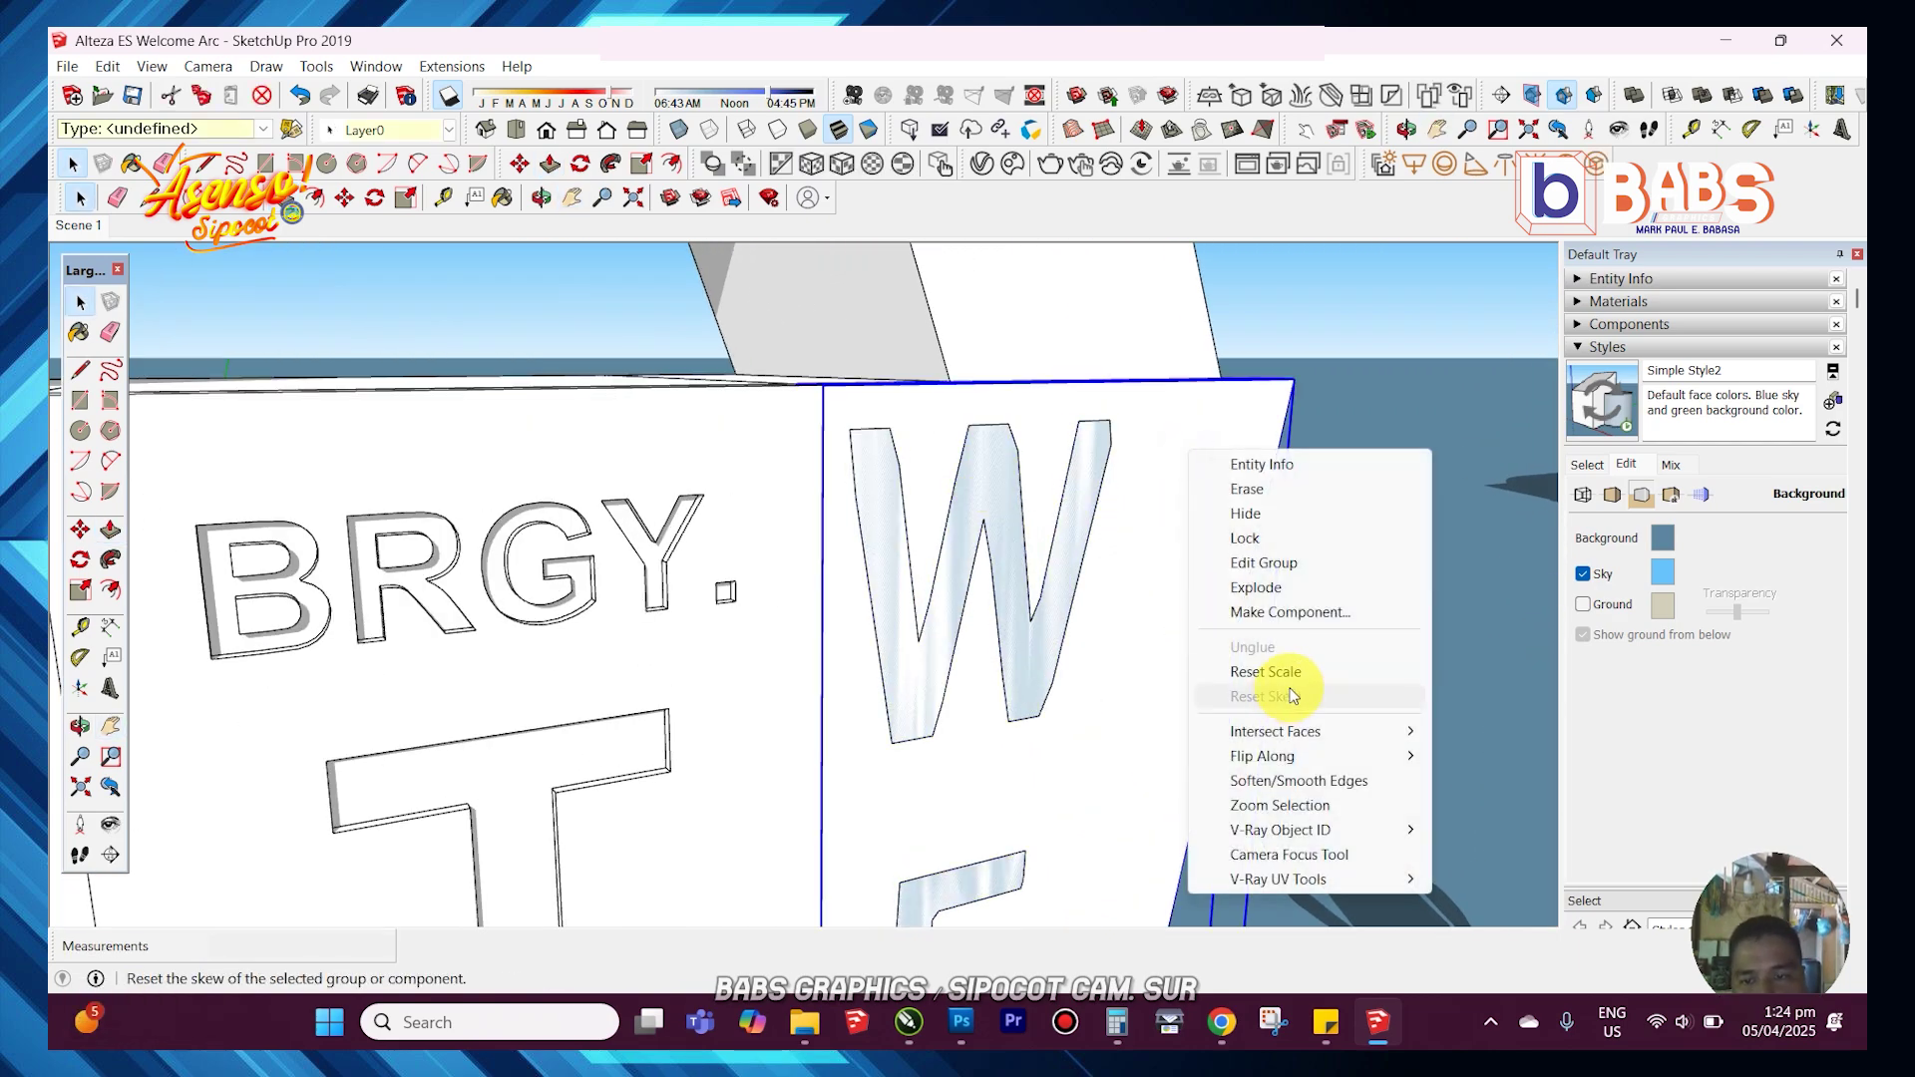
{"action": "left_click", "coordinate": [1259, 588]}
{"action": "right_click", "coordinate": [1072, 516]}
{"action": "left_click", "coordinate": [1137, 675]}
- Recess the W and the first E of the right panel's WELCOME text with Push/Pull
{"action": "scroll", "coordinate": [1082, 509], "scroll_direction": "up", "scroll_amount": 2}
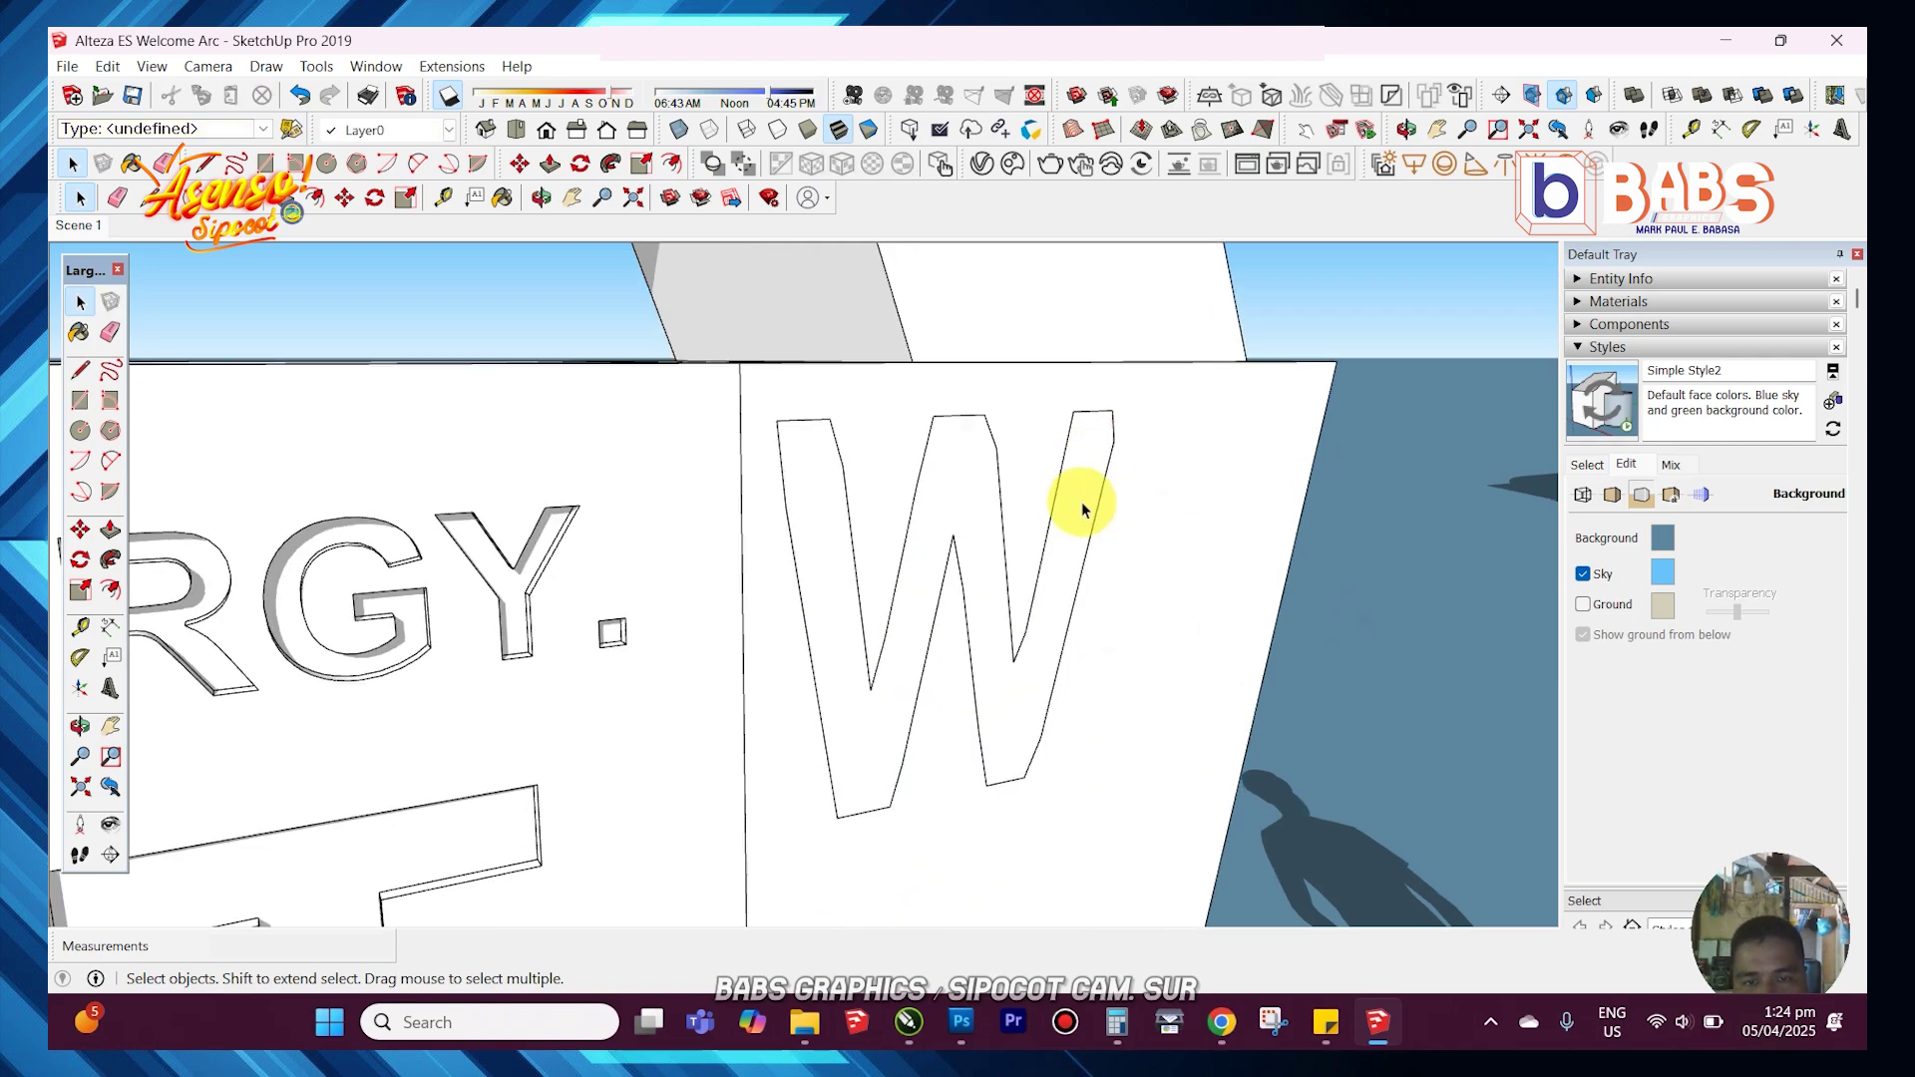
{"action": "left_click", "coordinate": [1082, 509]}
{"action": "scroll", "coordinate": [1073, 539], "scroll_direction": "up", "scroll_amount": 2}
{"action": "scroll", "coordinate": [732, 568], "scroll_direction": "down", "scroll_amount": 2}
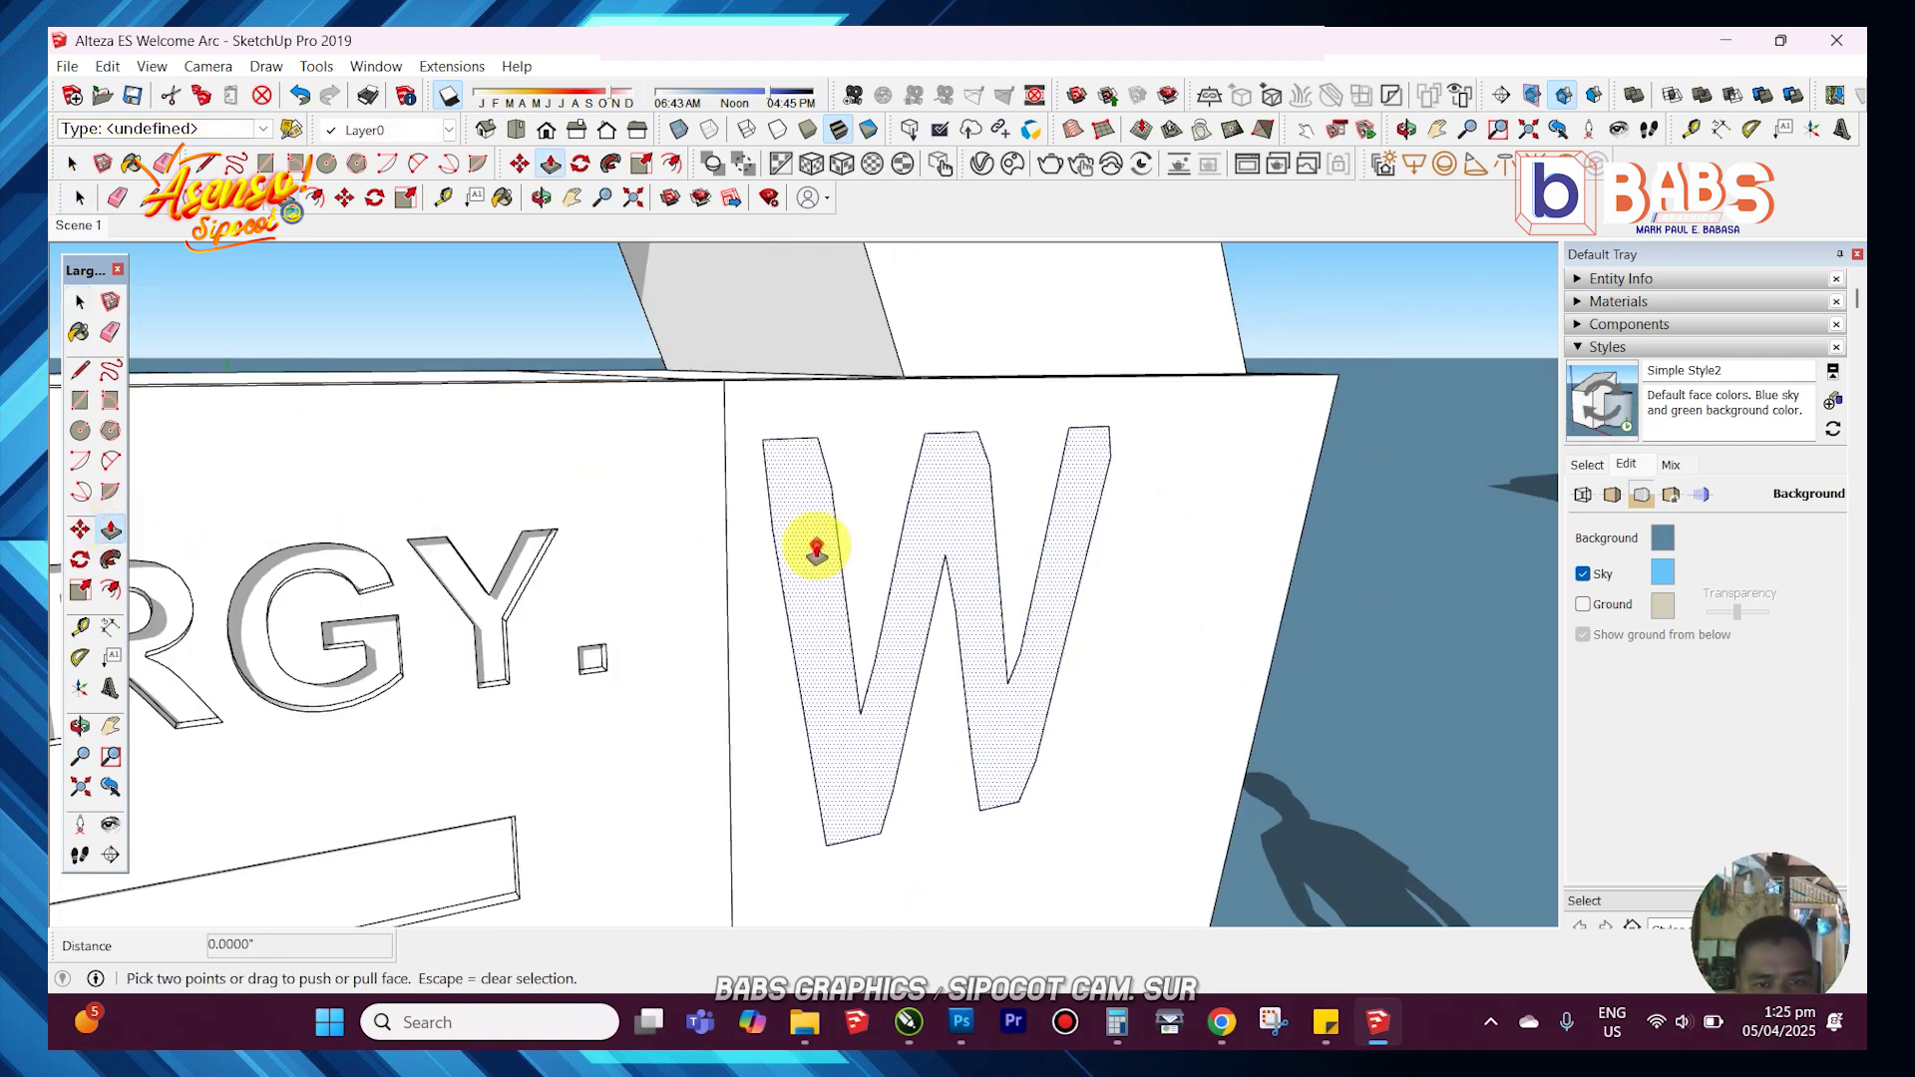
{"action": "scroll", "coordinate": [962, 483], "scroll_direction": "down", "scroll_amount": 3}
{"action": "scroll", "coordinate": [904, 690], "scroll_direction": "up", "scroll_amount": 3}
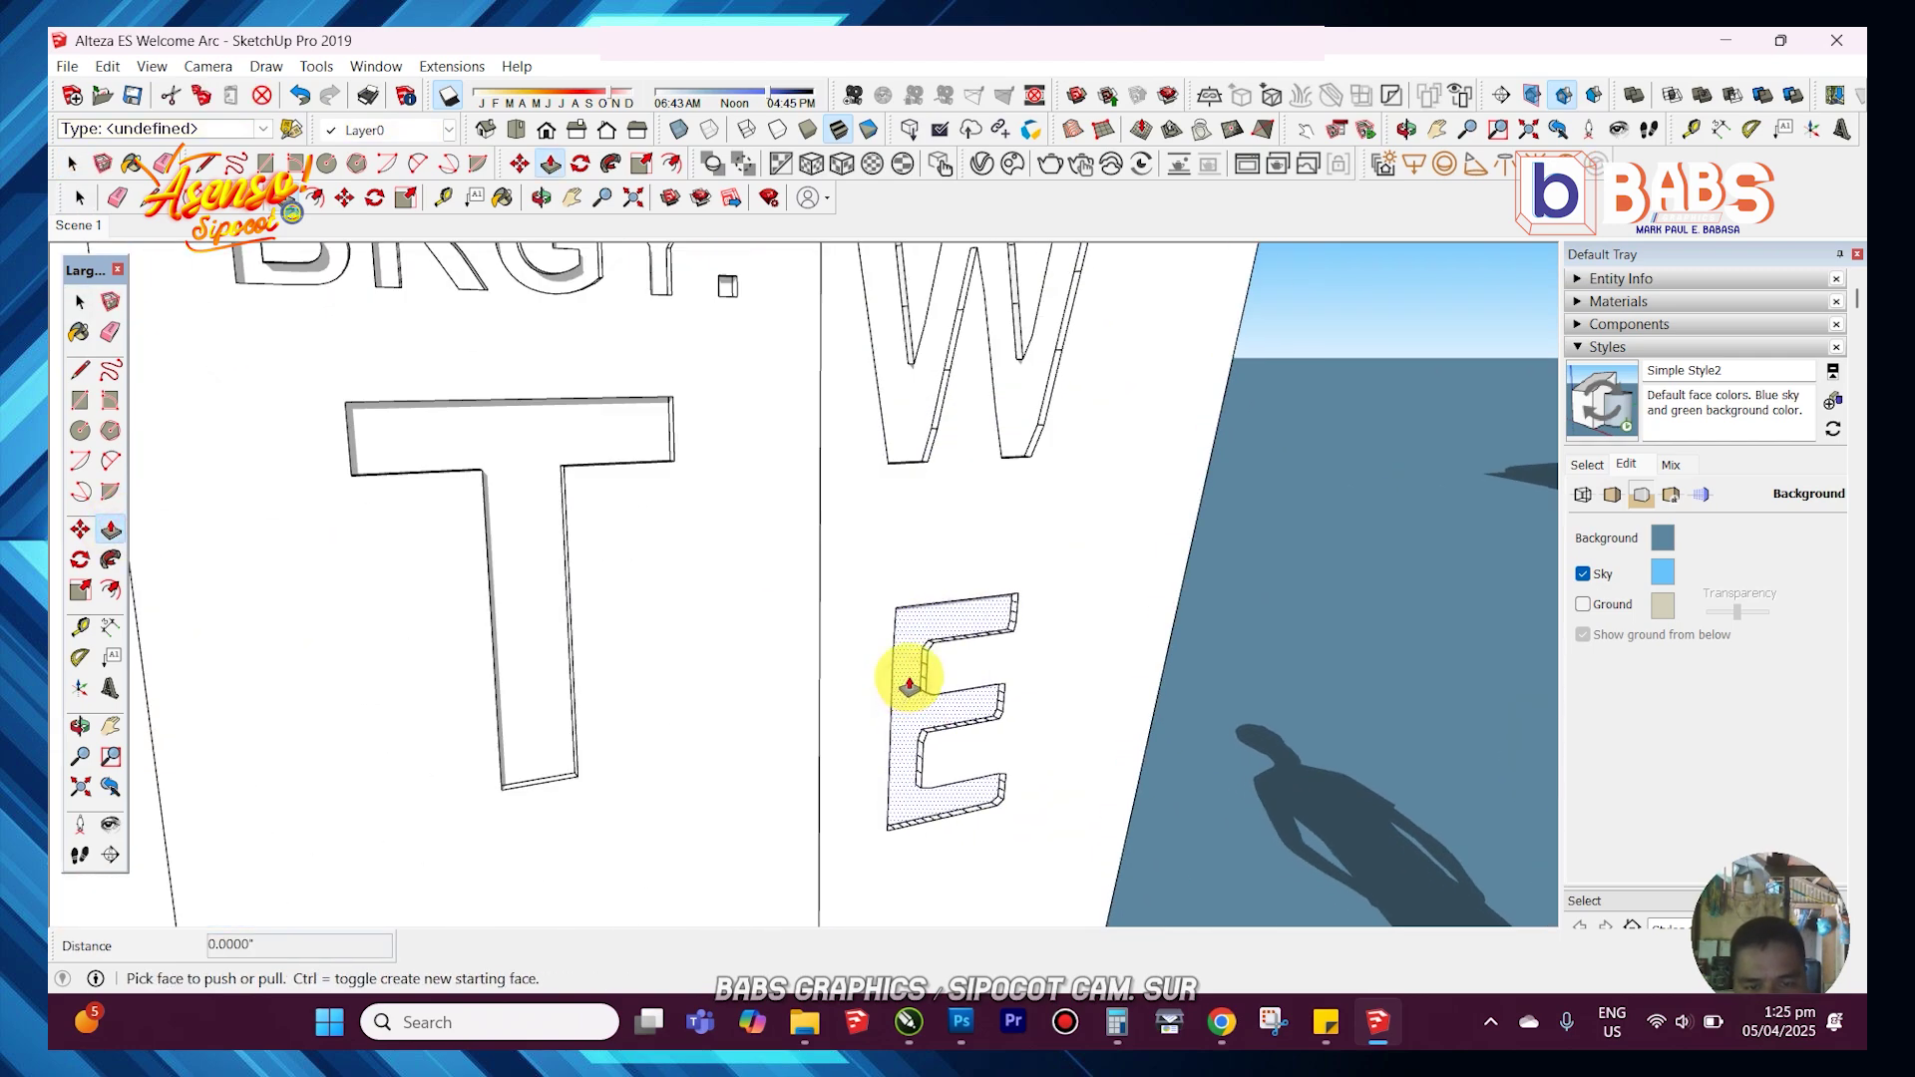
- Recess the L, C, O, M and last E of the right panel's WELCOME text
{"action": "scroll", "coordinate": [928, 649], "scroll_direction": "down", "scroll_amount": 3}
{"action": "scroll", "coordinate": [911, 878], "scroll_direction": "up", "scroll_amount": 4}
{"action": "scroll", "coordinate": [913, 561], "scroll_direction": "down", "scroll_amount": 1}
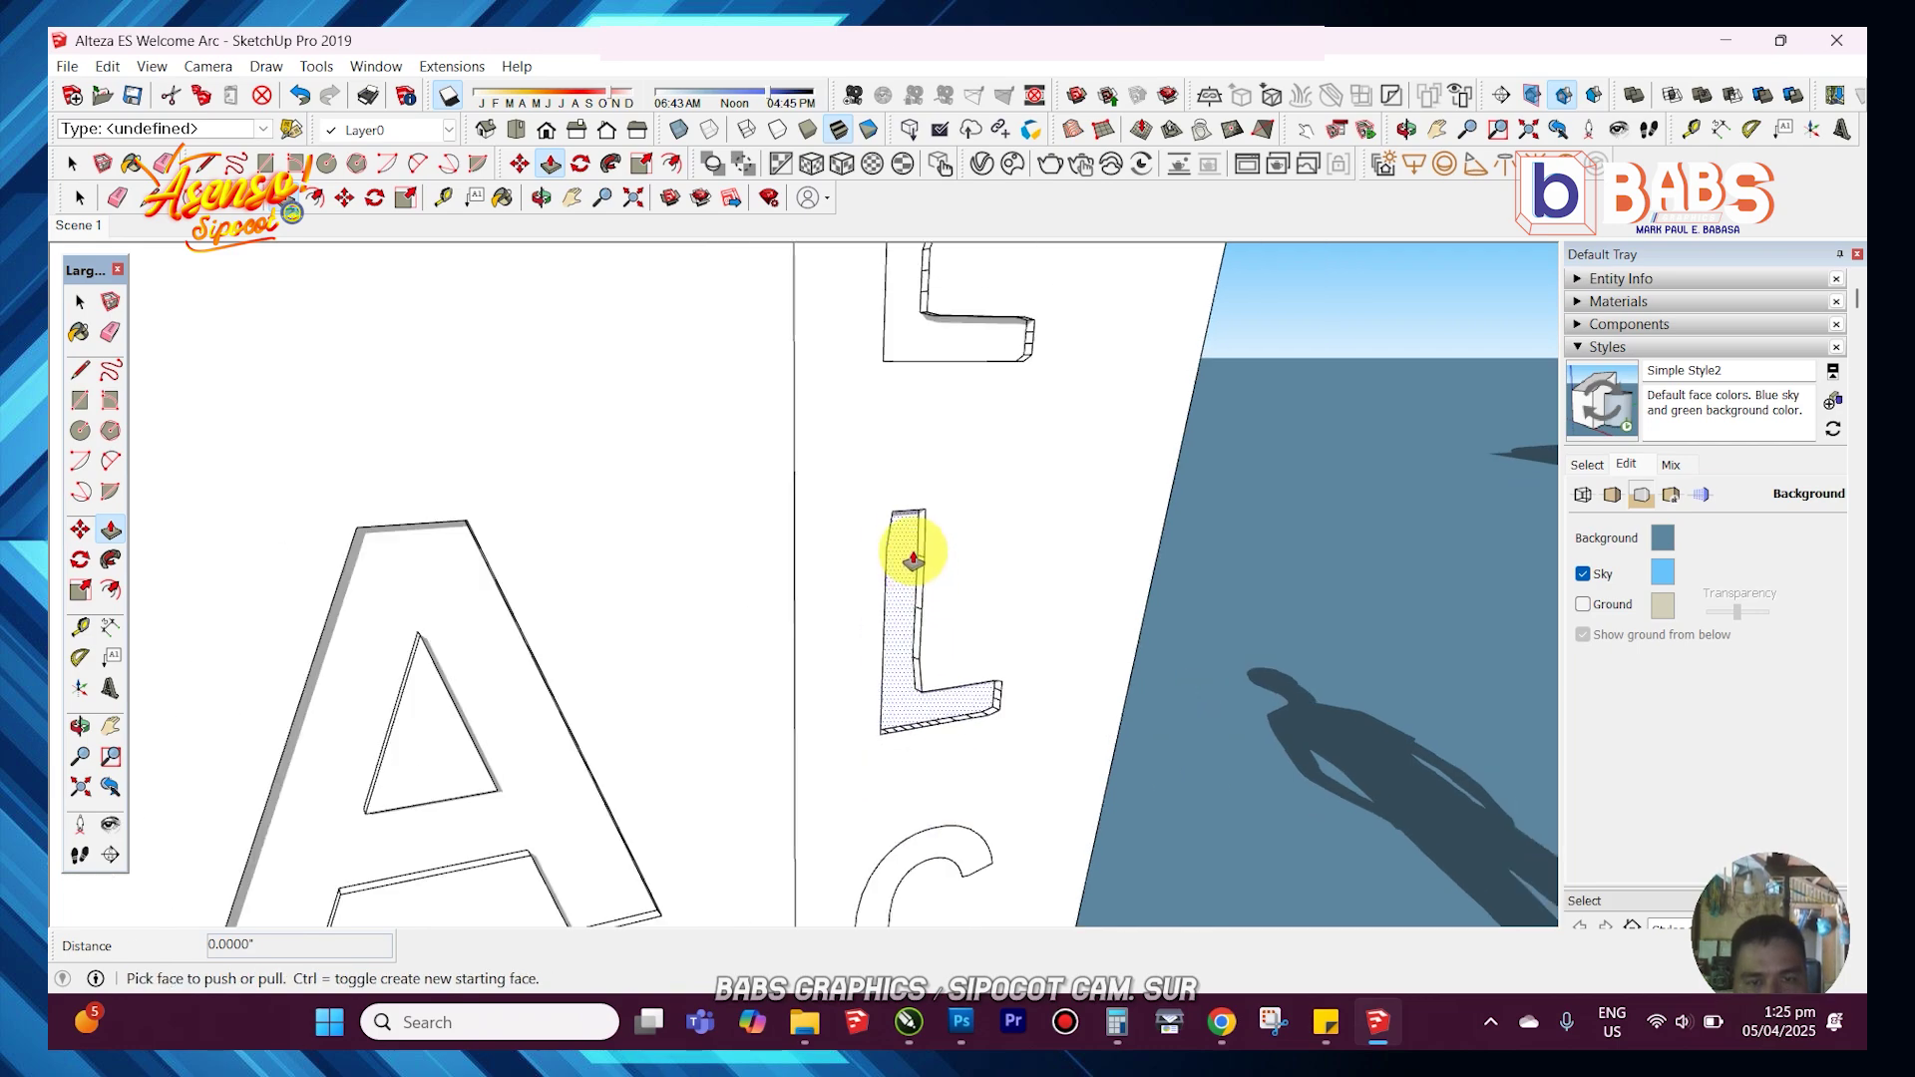
{"action": "scroll", "coordinate": [913, 561], "scroll_direction": "down", "scroll_amount": 2}
{"action": "scroll", "coordinate": [889, 851], "scroll_direction": "up", "scroll_amount": 3}
{"action": "scroll", "coordinate": [891, 698], "scroll_direction": "down", "scroll_amount": 3}
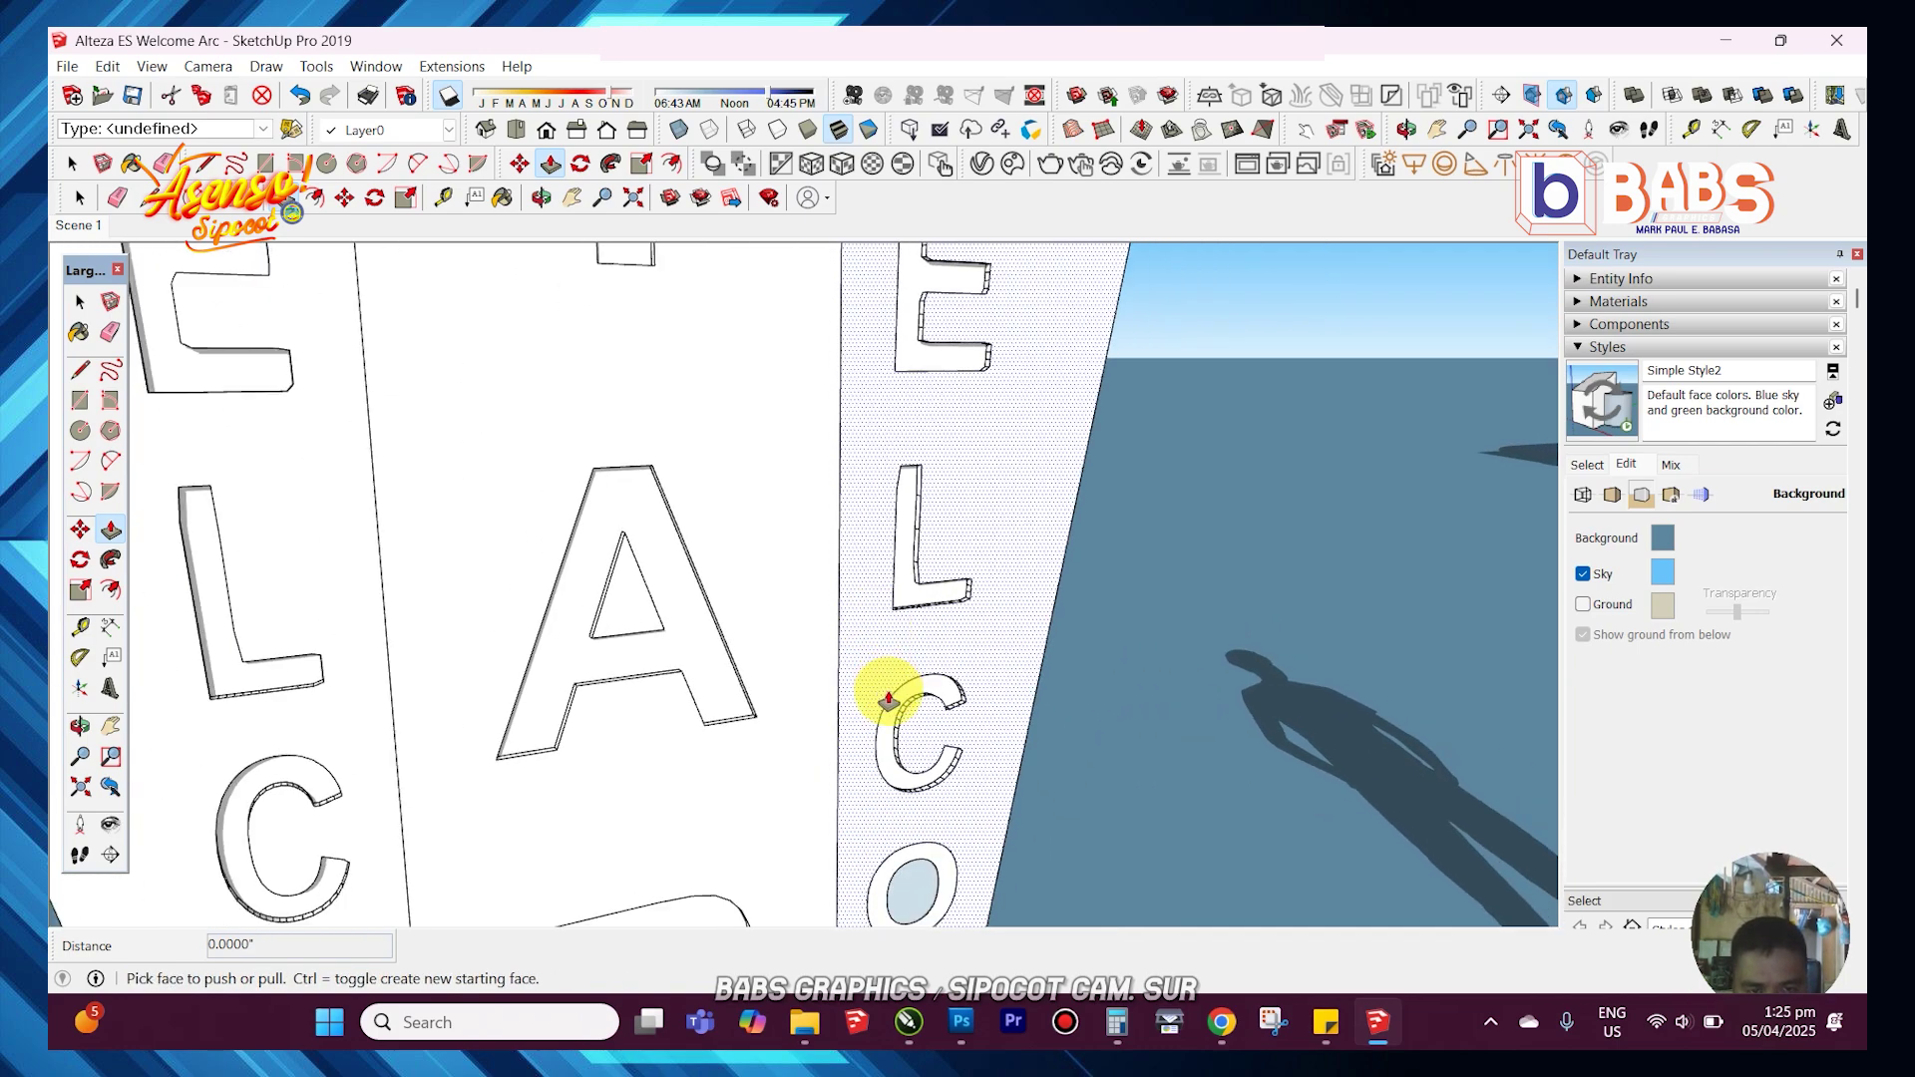
{"action": "scroll", "coordinate": [885, 642], "scroll_direction": "up", "scroll_amount": 4}
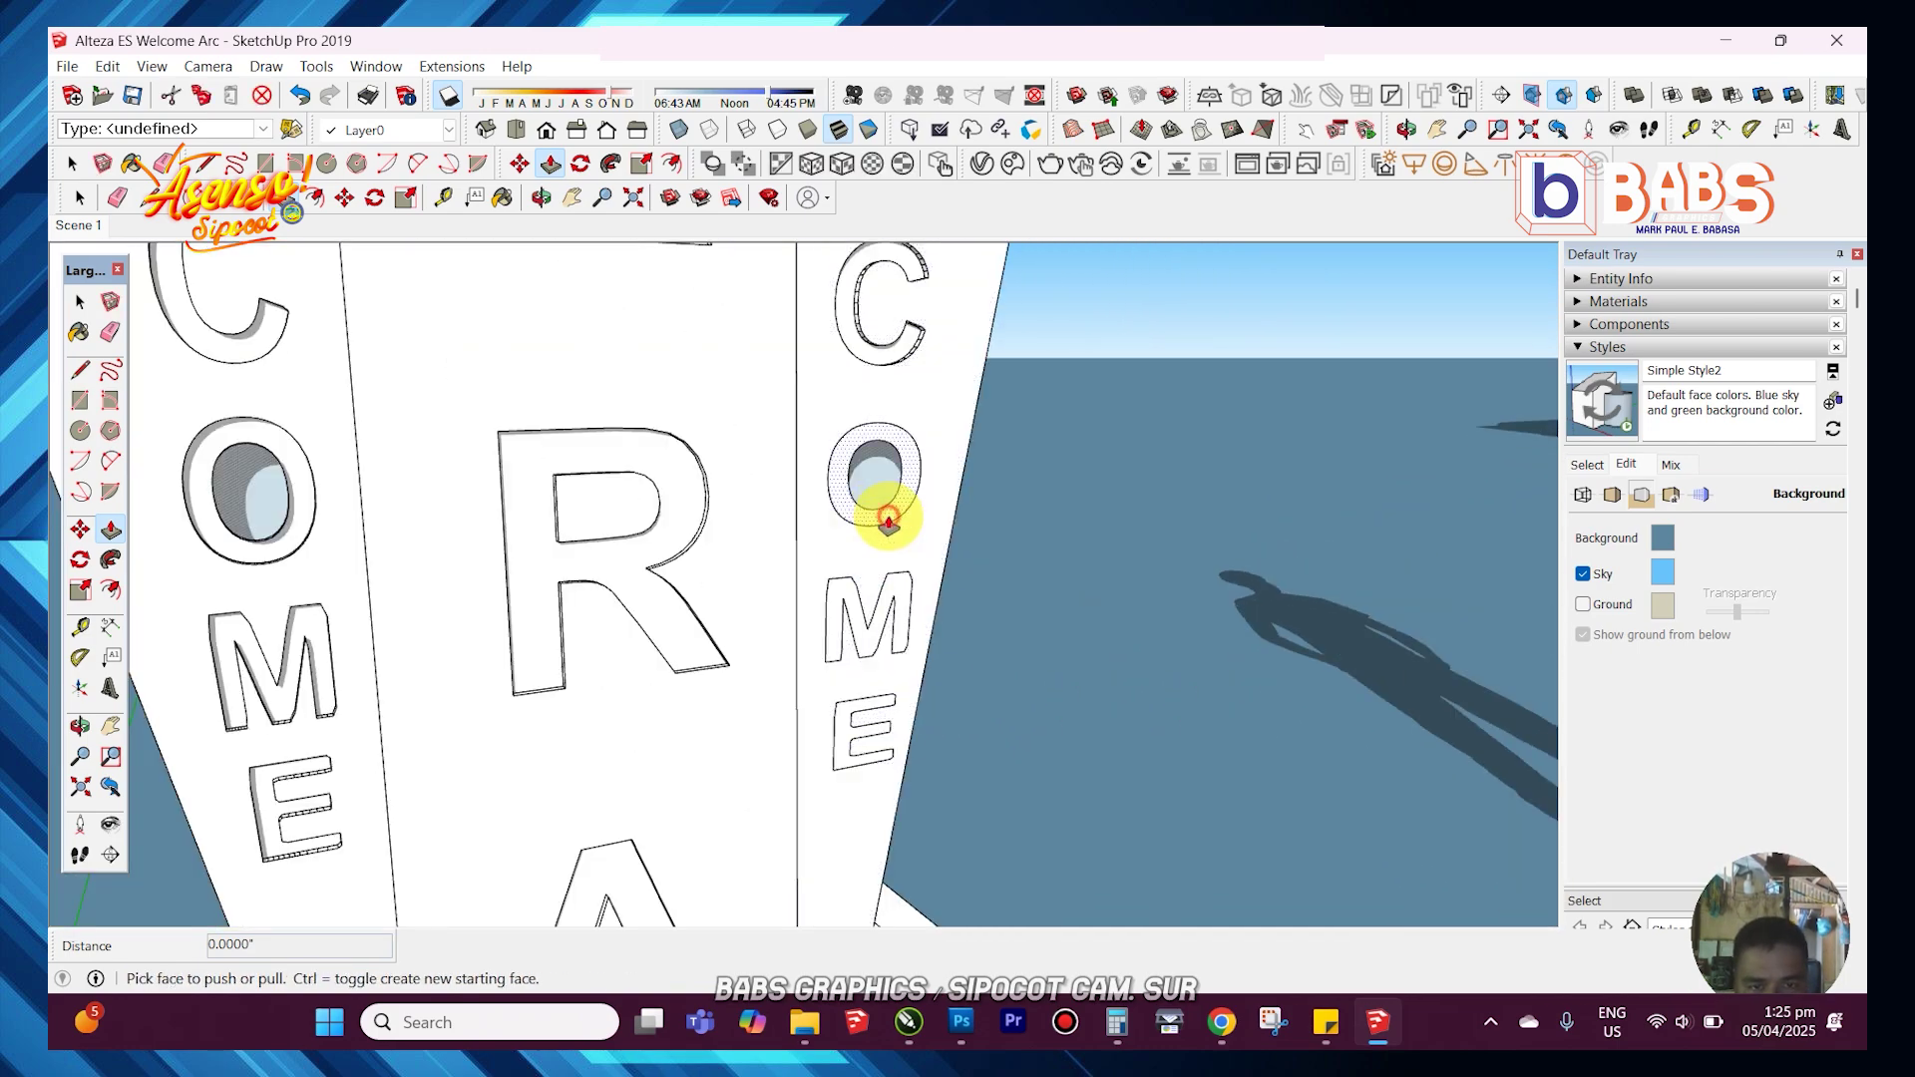
{"action": "scroll", "coordinate": [855, 655], "scroll_direction": "up", "scroll_amount": 4}
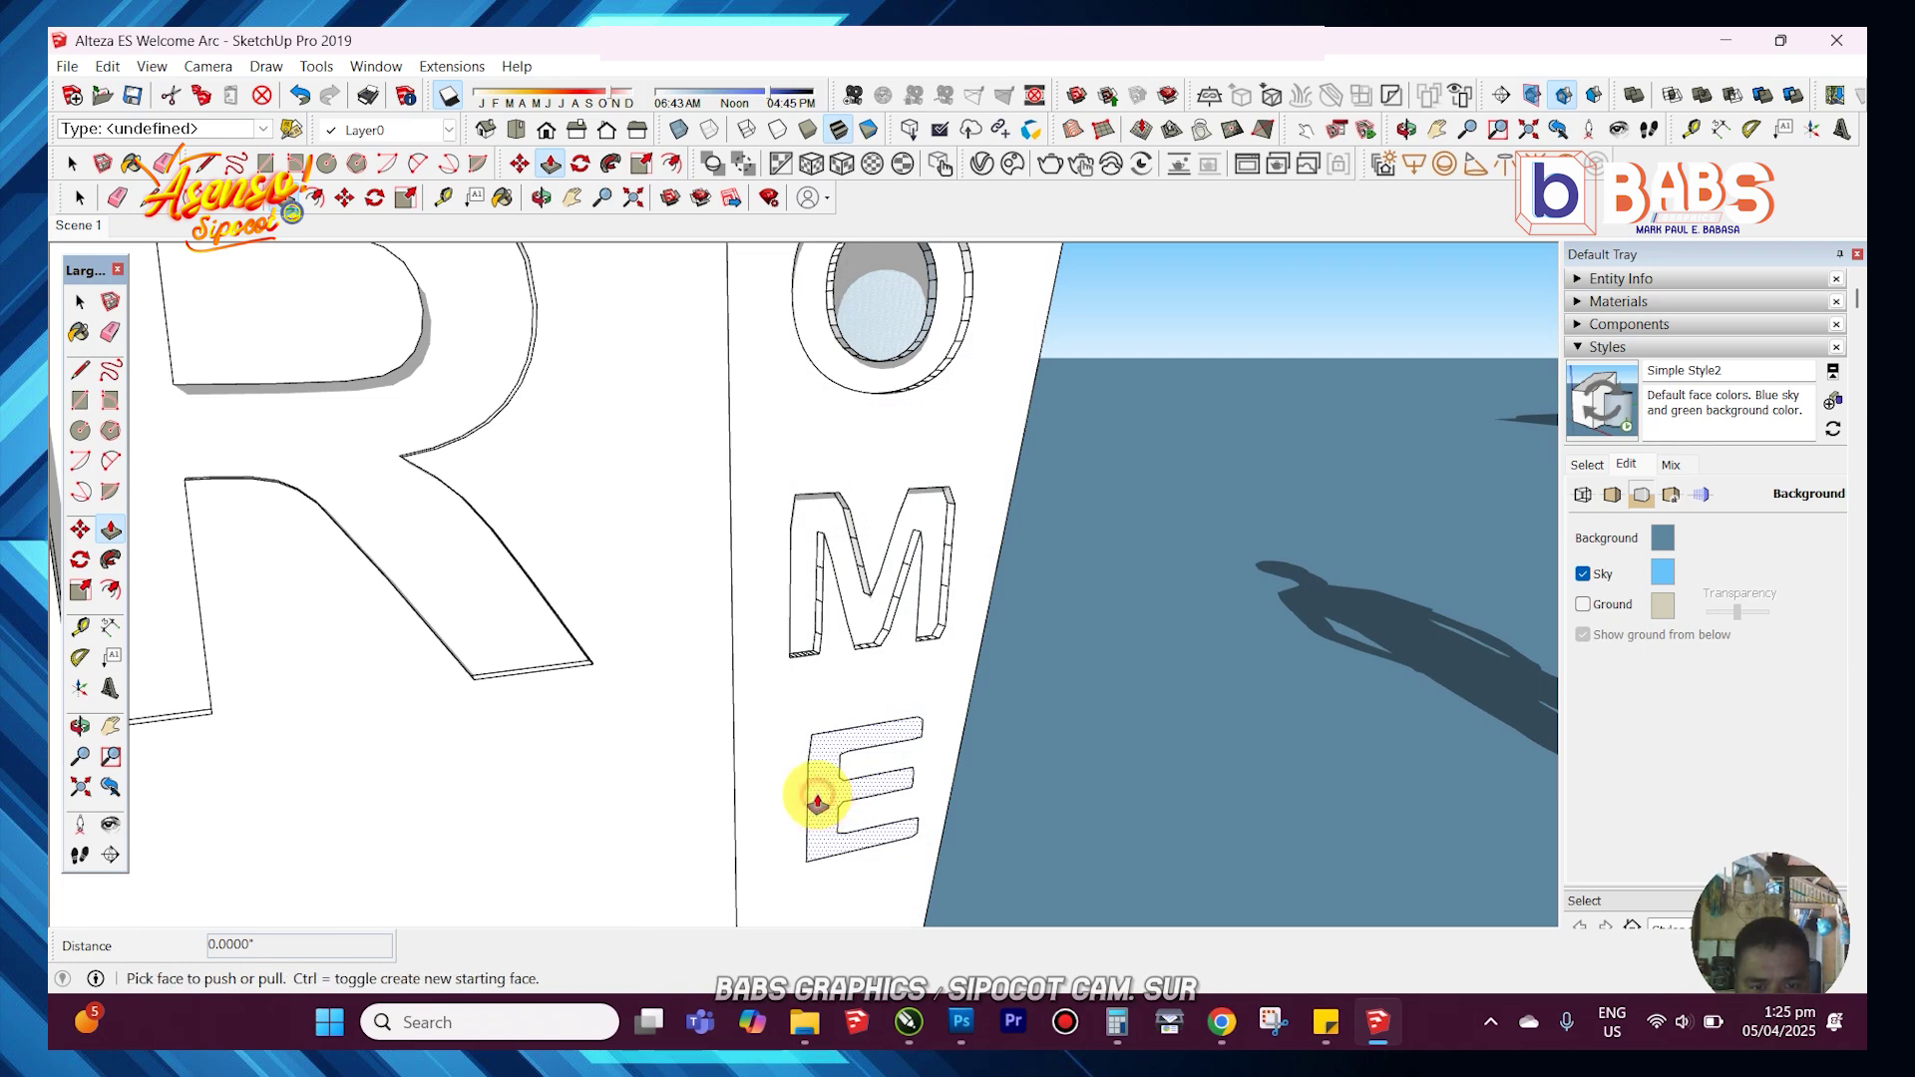
{"action": "key", "text": "space"}
- Group the left side panel with its WELCOME lettering, and group the right side panel in the same way
{"action": "scroll", "coordinate": [962, 727], "scroll_direction": "down", "scroll_amount": 5}
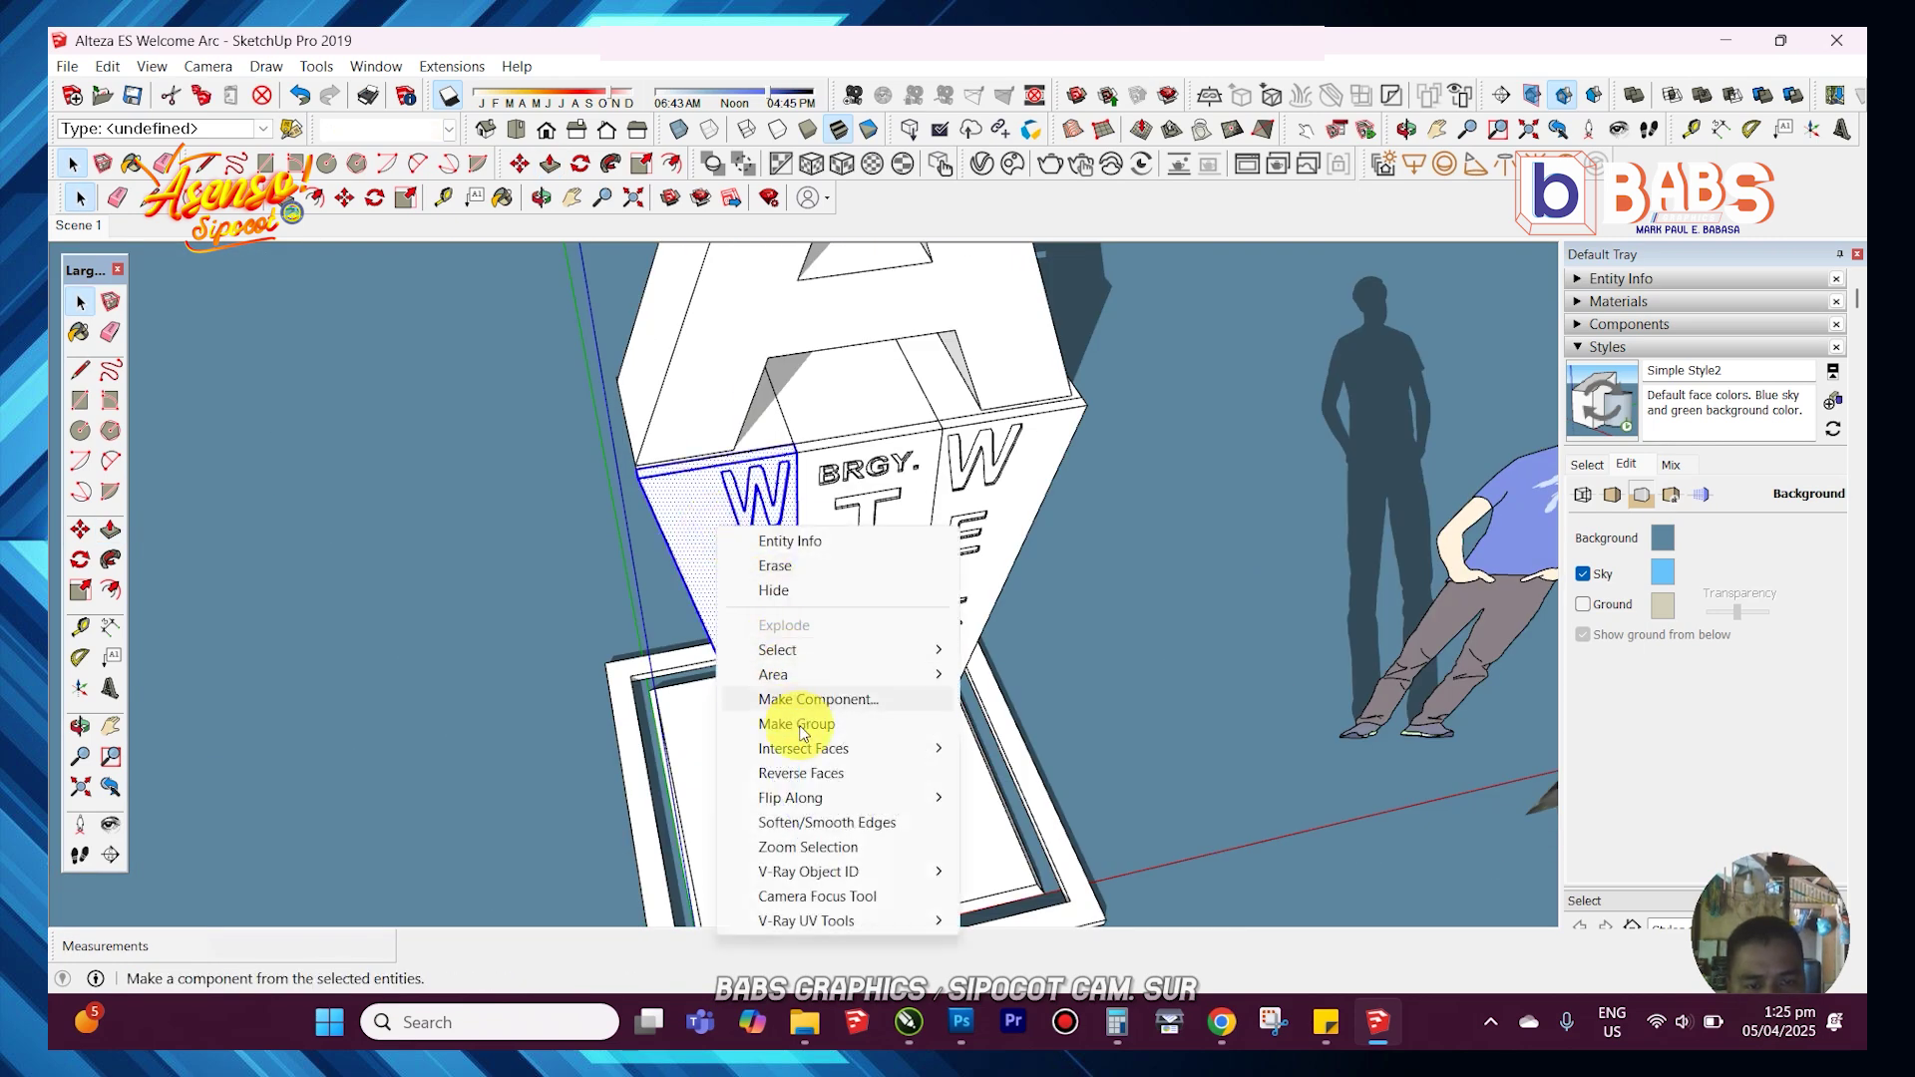
{"action": "left_click", "coordinate": [801, 726]}
{"action": "right_click", "coordinate": [1032, 462]}
{"action": "left_click", "coordinate": [1102, 658]}
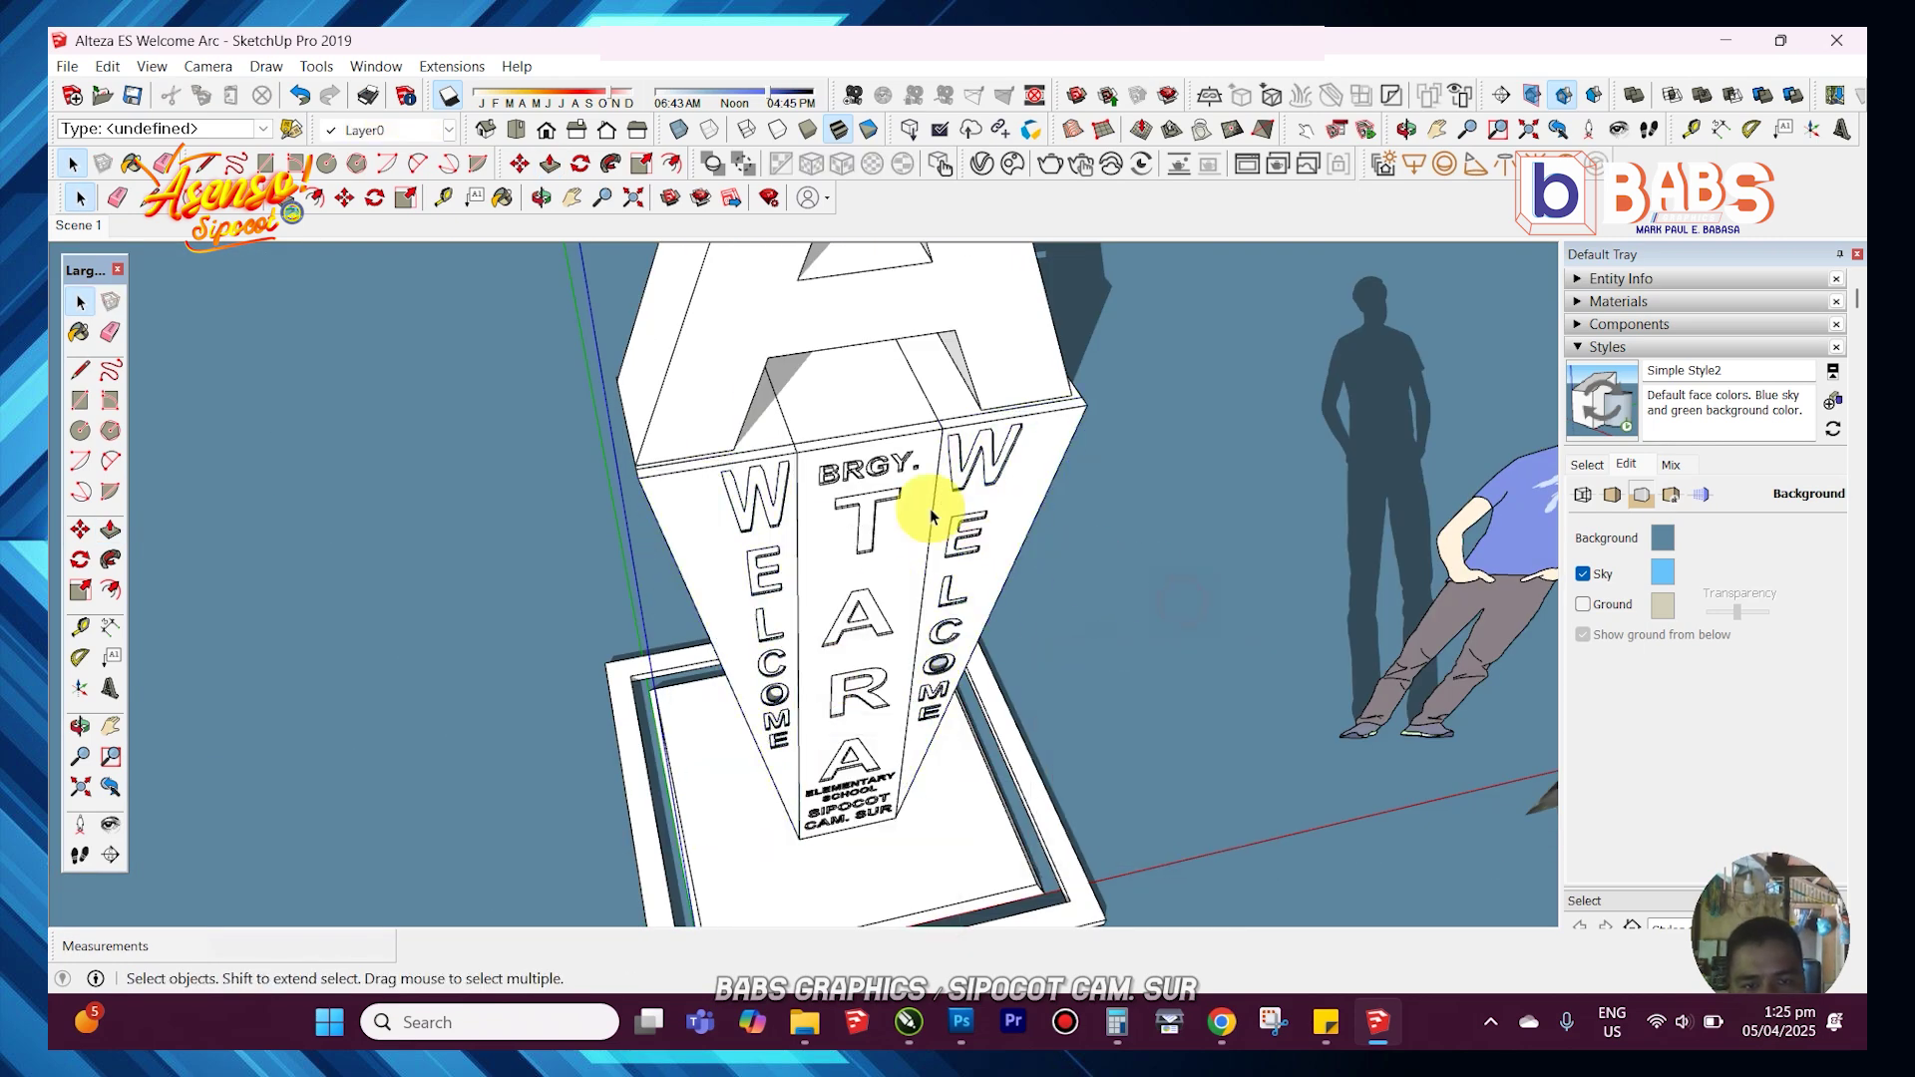
- Copy the three lettered front panels to the opposite side of the column
{"action": "middle_click_drag", "start_coordinate": [910, 506], "coordinate": [839, 573]}
{"action": "scroll", "coordinate": [858, 583], "scroll_direction": "up", "scroll_amount": 2}
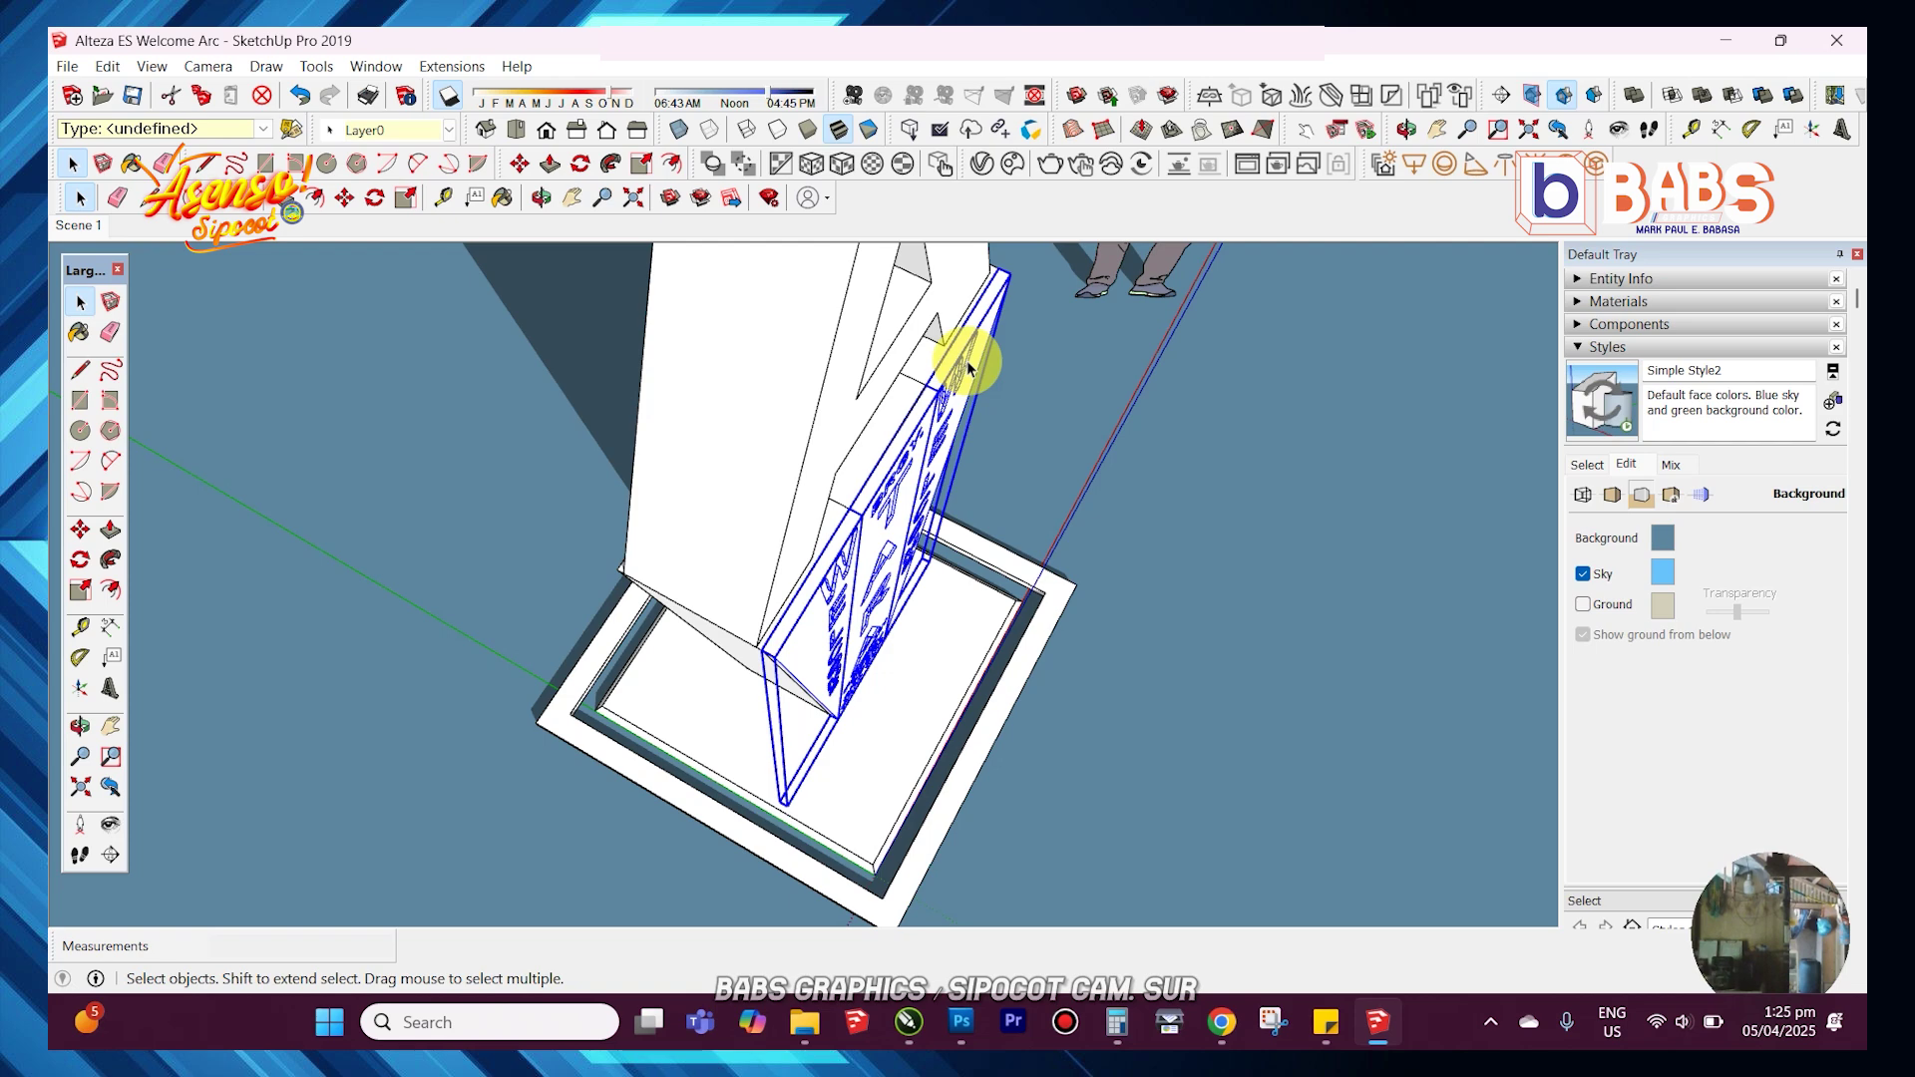
{"action": "scroll", "coordinate": [968, 367], "scroll_direction": "down", "scroll_amount": 3}
{"action": "middle_click_drag", "start_coordinate": [698, 489], "coordinate": [319, 411]}
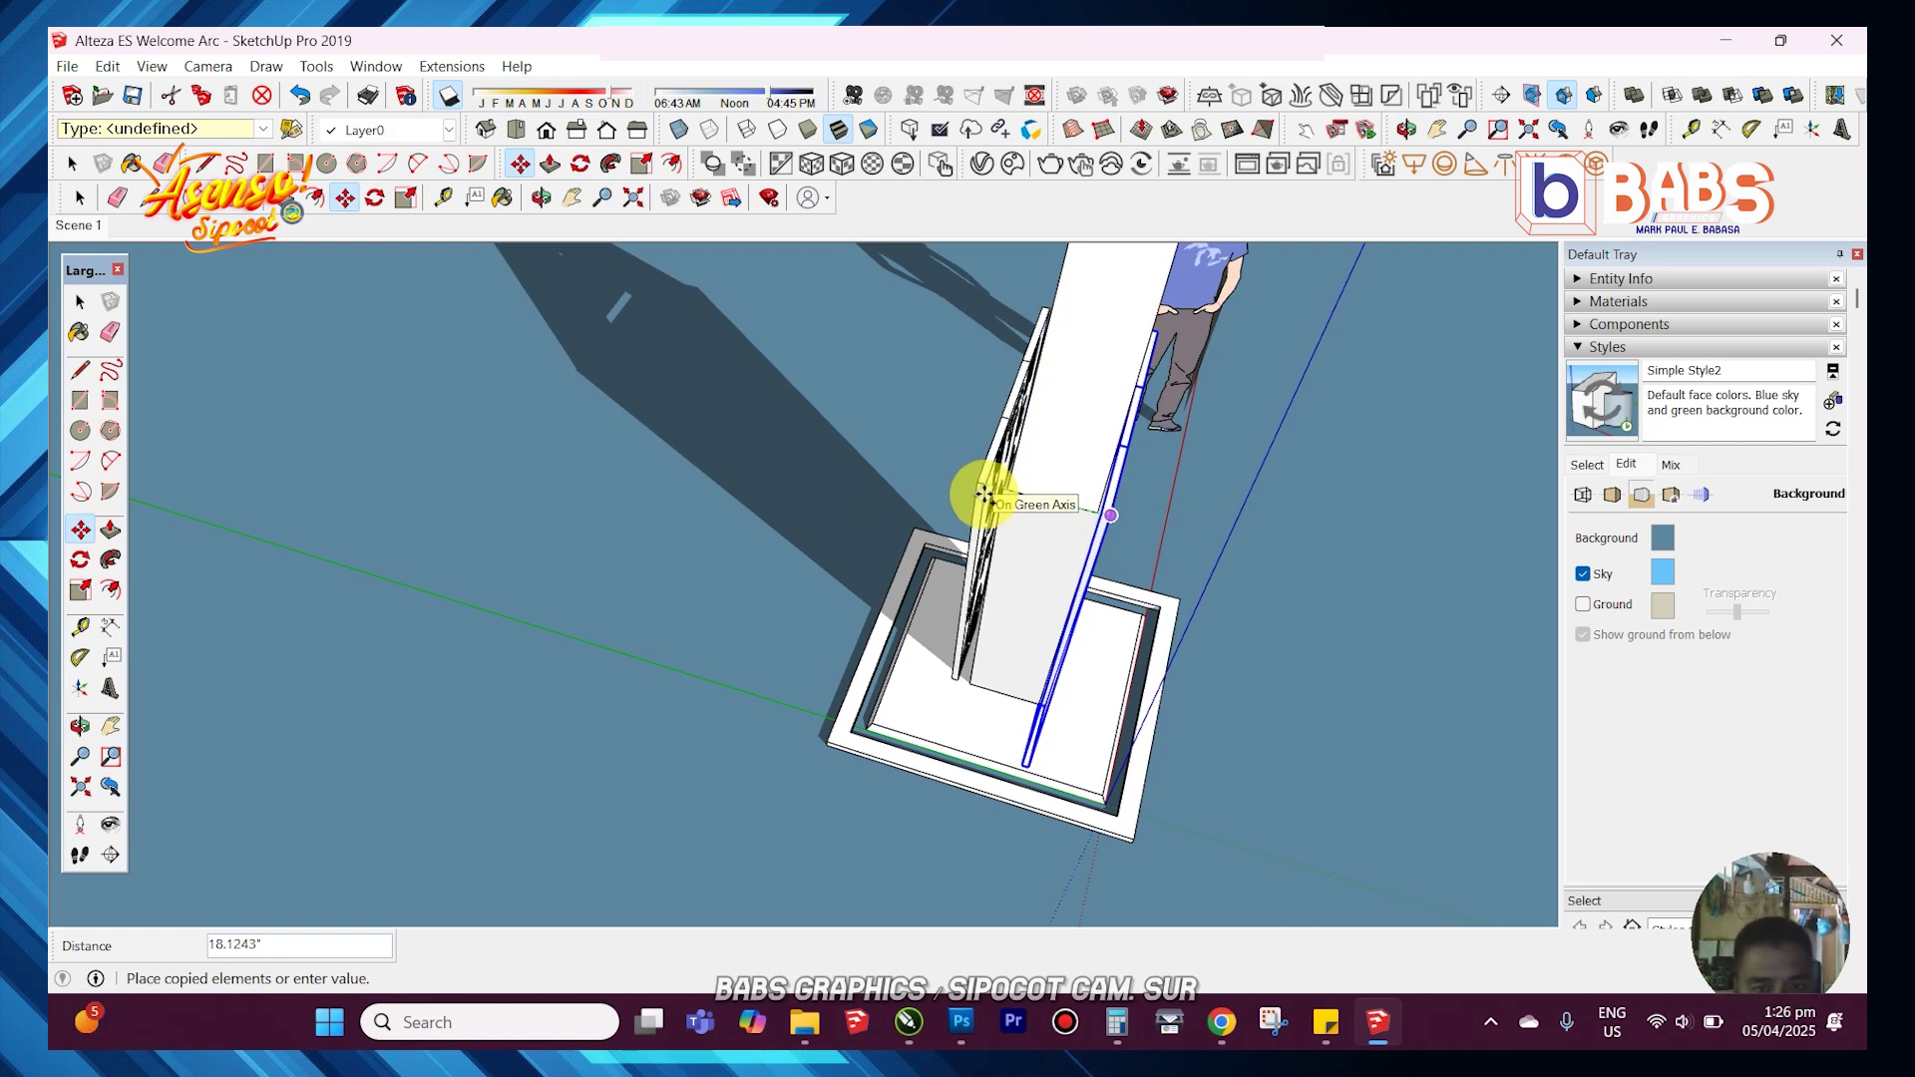
{"action": "left_click", "coordinate": [1003, 496]}
{"action": "middle_click_drag", "start_coordinate": [961, 513], "coordinate": [1180, 512]}
- Flip the copied centre panel along its group axes so the BRGY. TARA lettering faces outward and reads correctly
{"action": "right_click", "coordinate": [960, 459]}
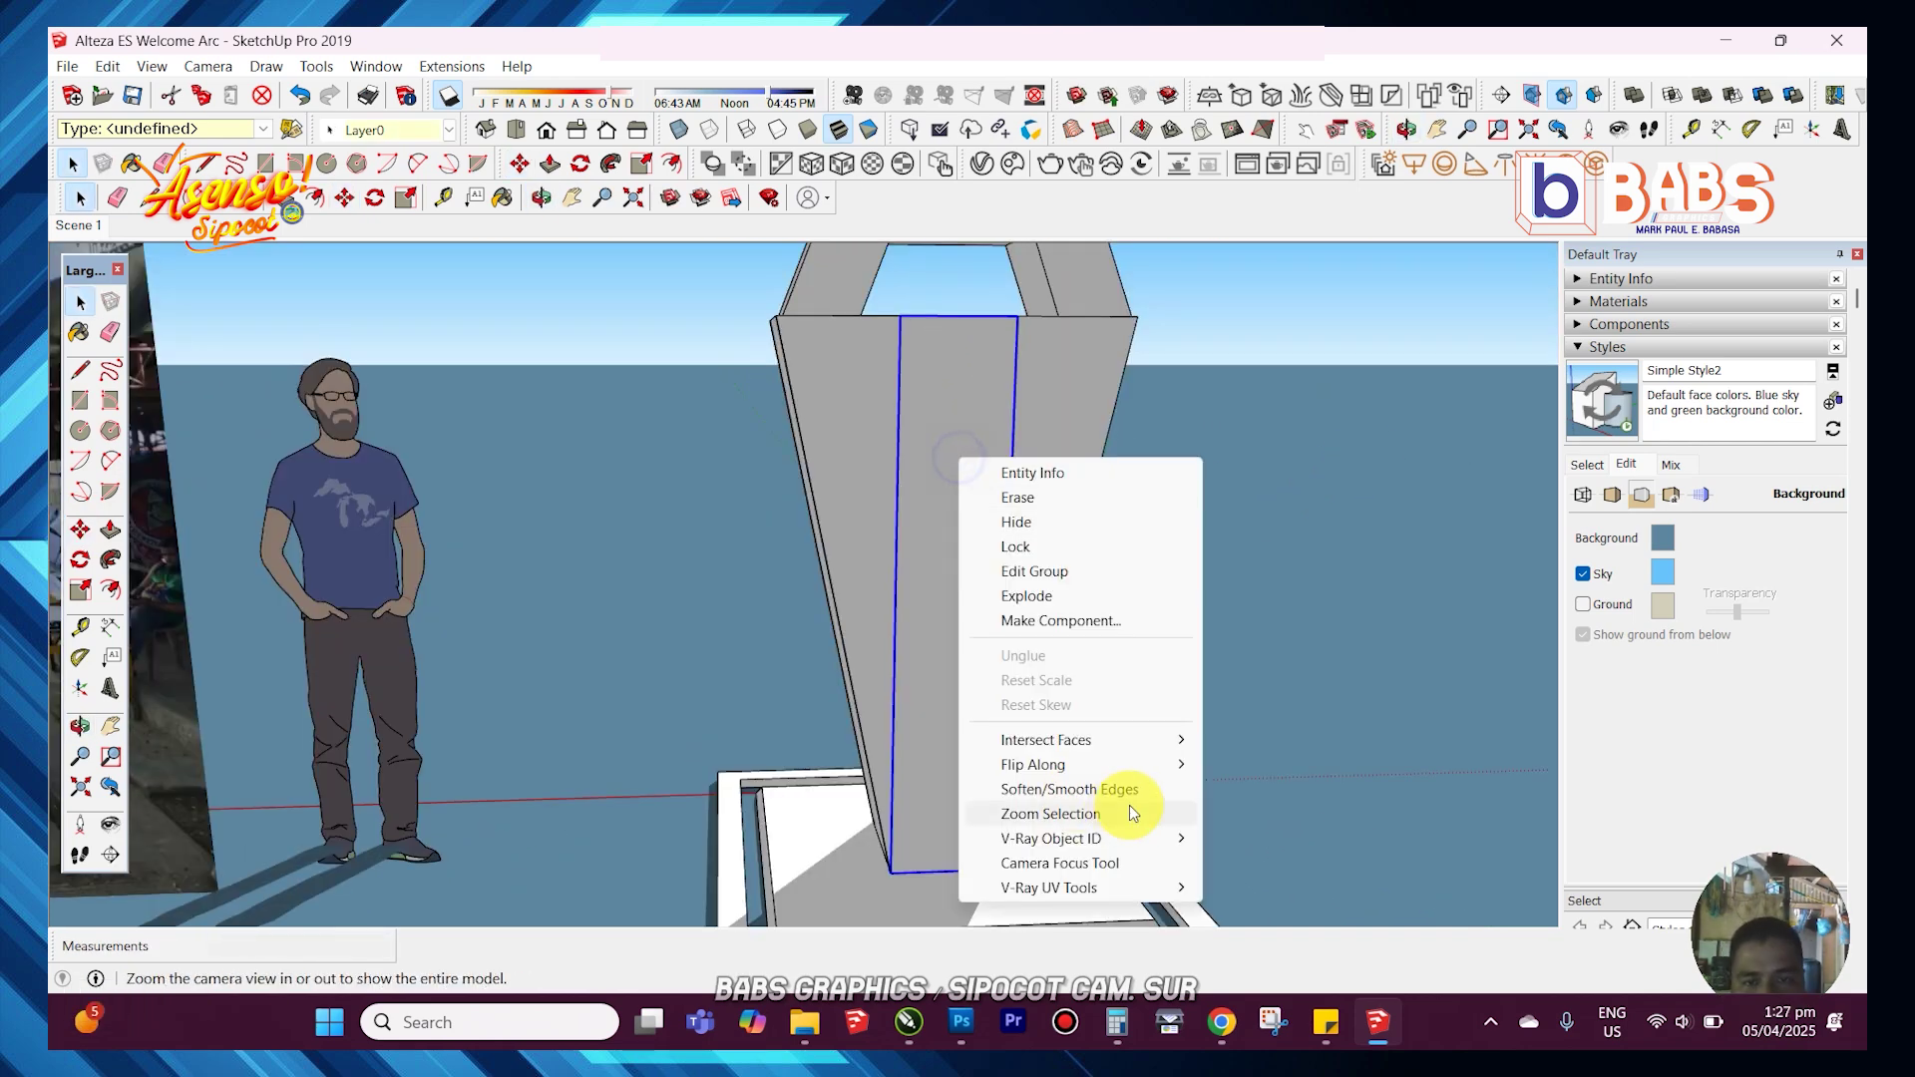
{"action": "left_click", "coordinate": [1304, 791]}
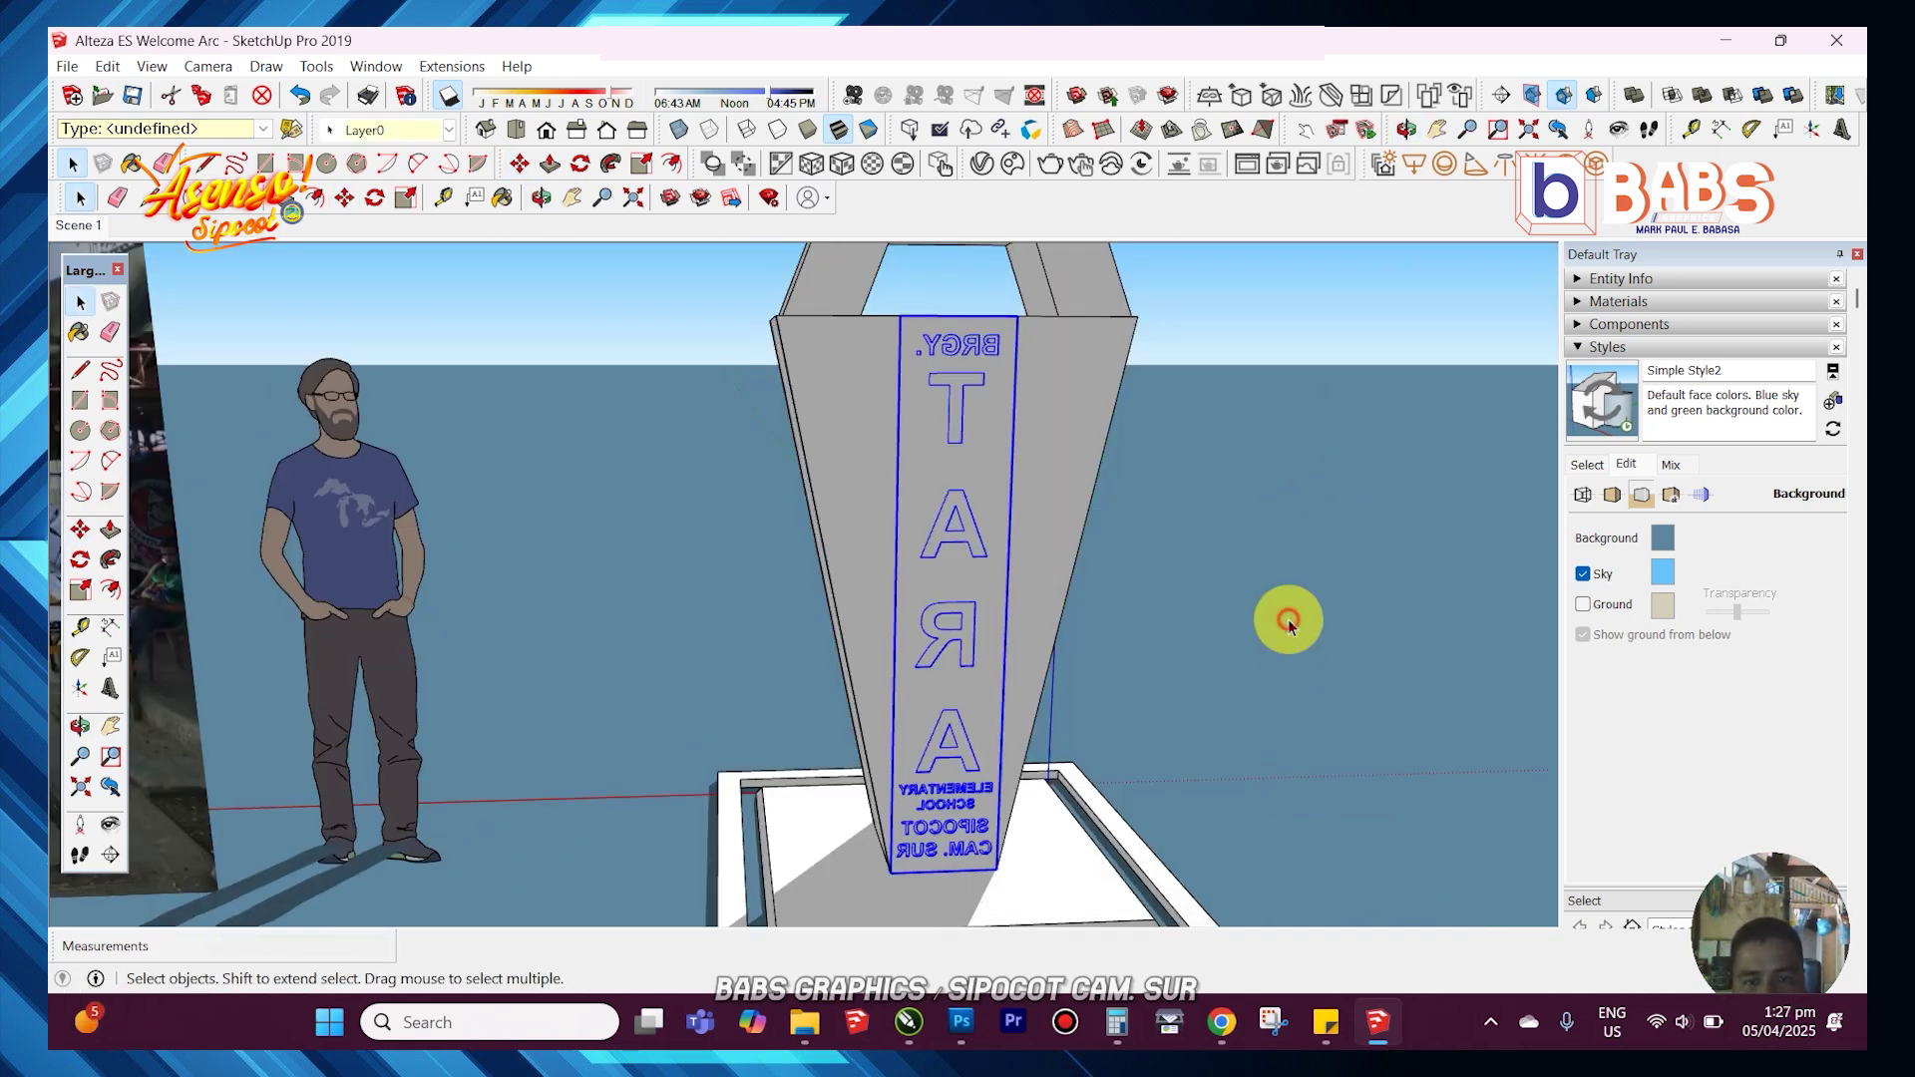
{"action": "right_click", "coordinate": [972, 516]}
{"action": "left_click", "coordinate": [1352, 855]}
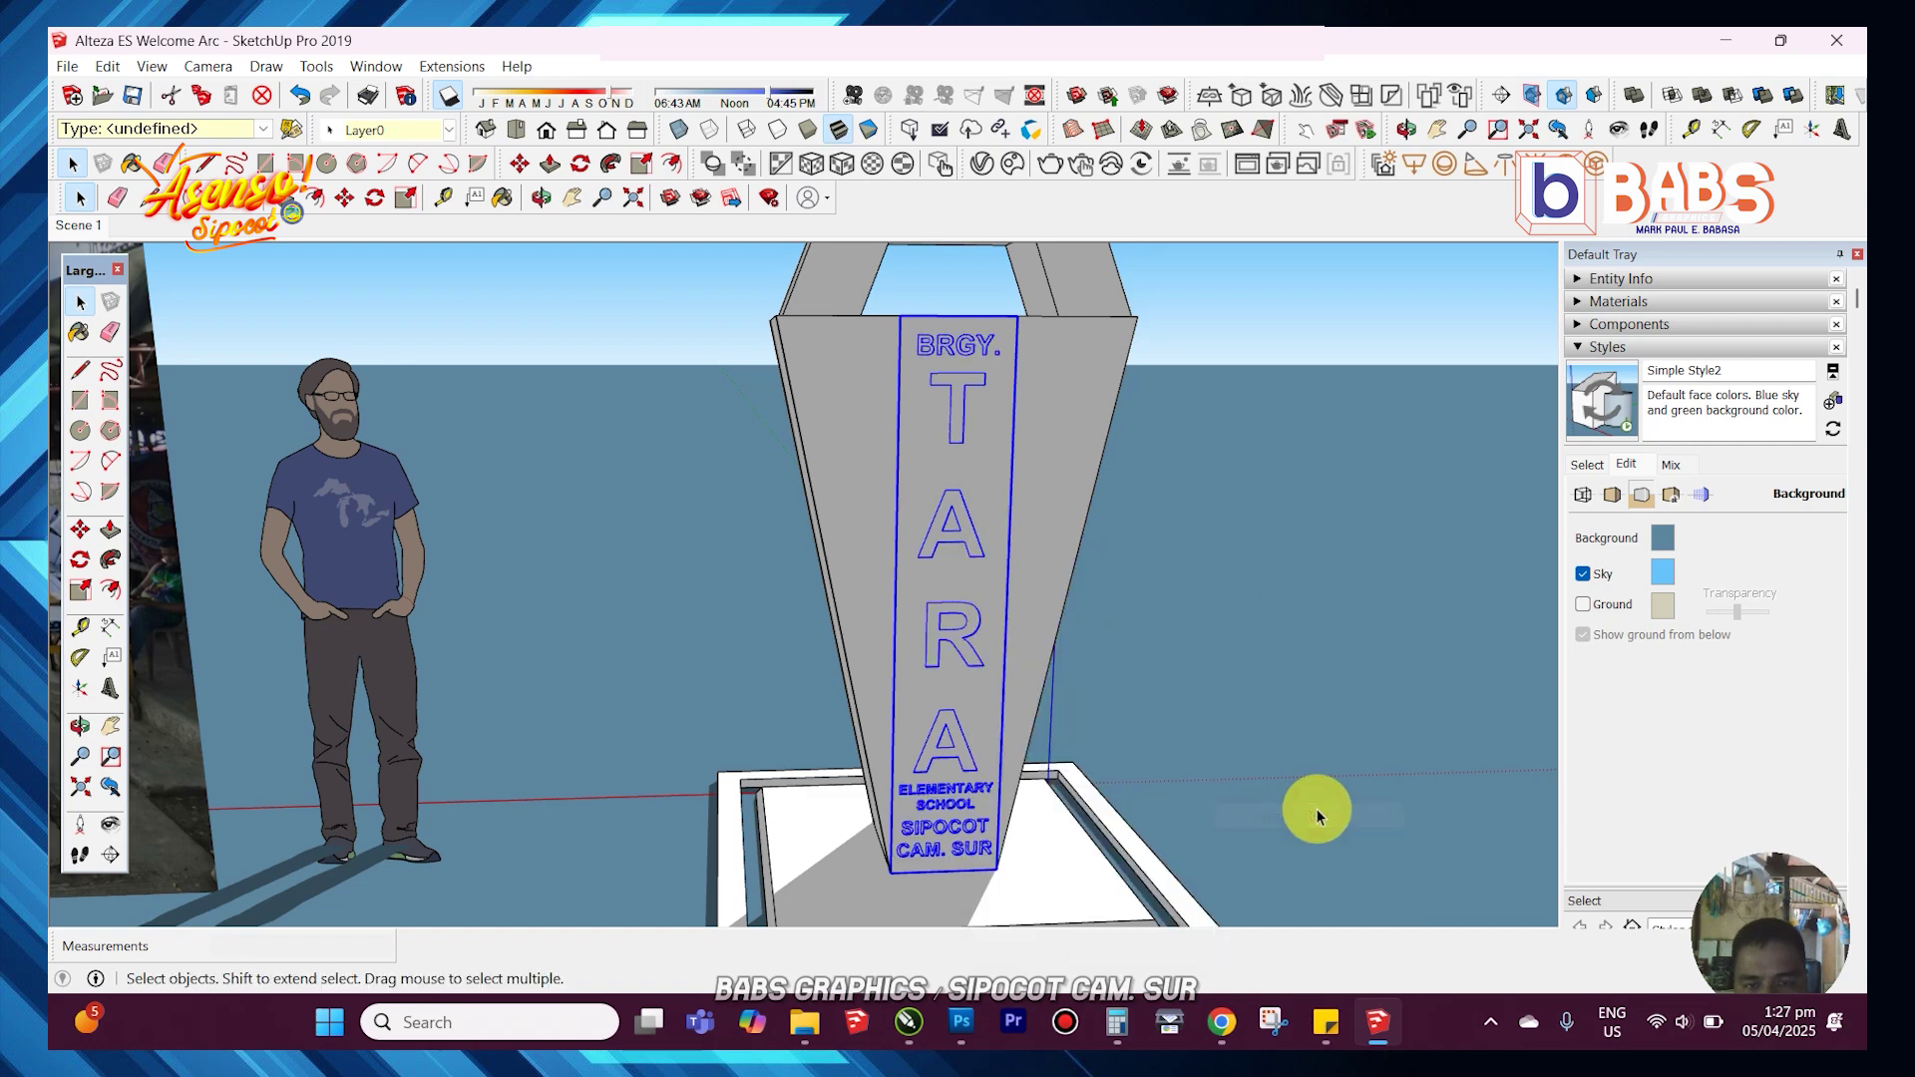
{"action": "key", "text": "ctrl+z"}
- Flip the two copied side panels along their group axes so both WELCOME texts face outward and read correctly
{"action": "right_click", "coordinate": [867, 446]}
{"action": "left_click", "coordinate": [1203, 778]}
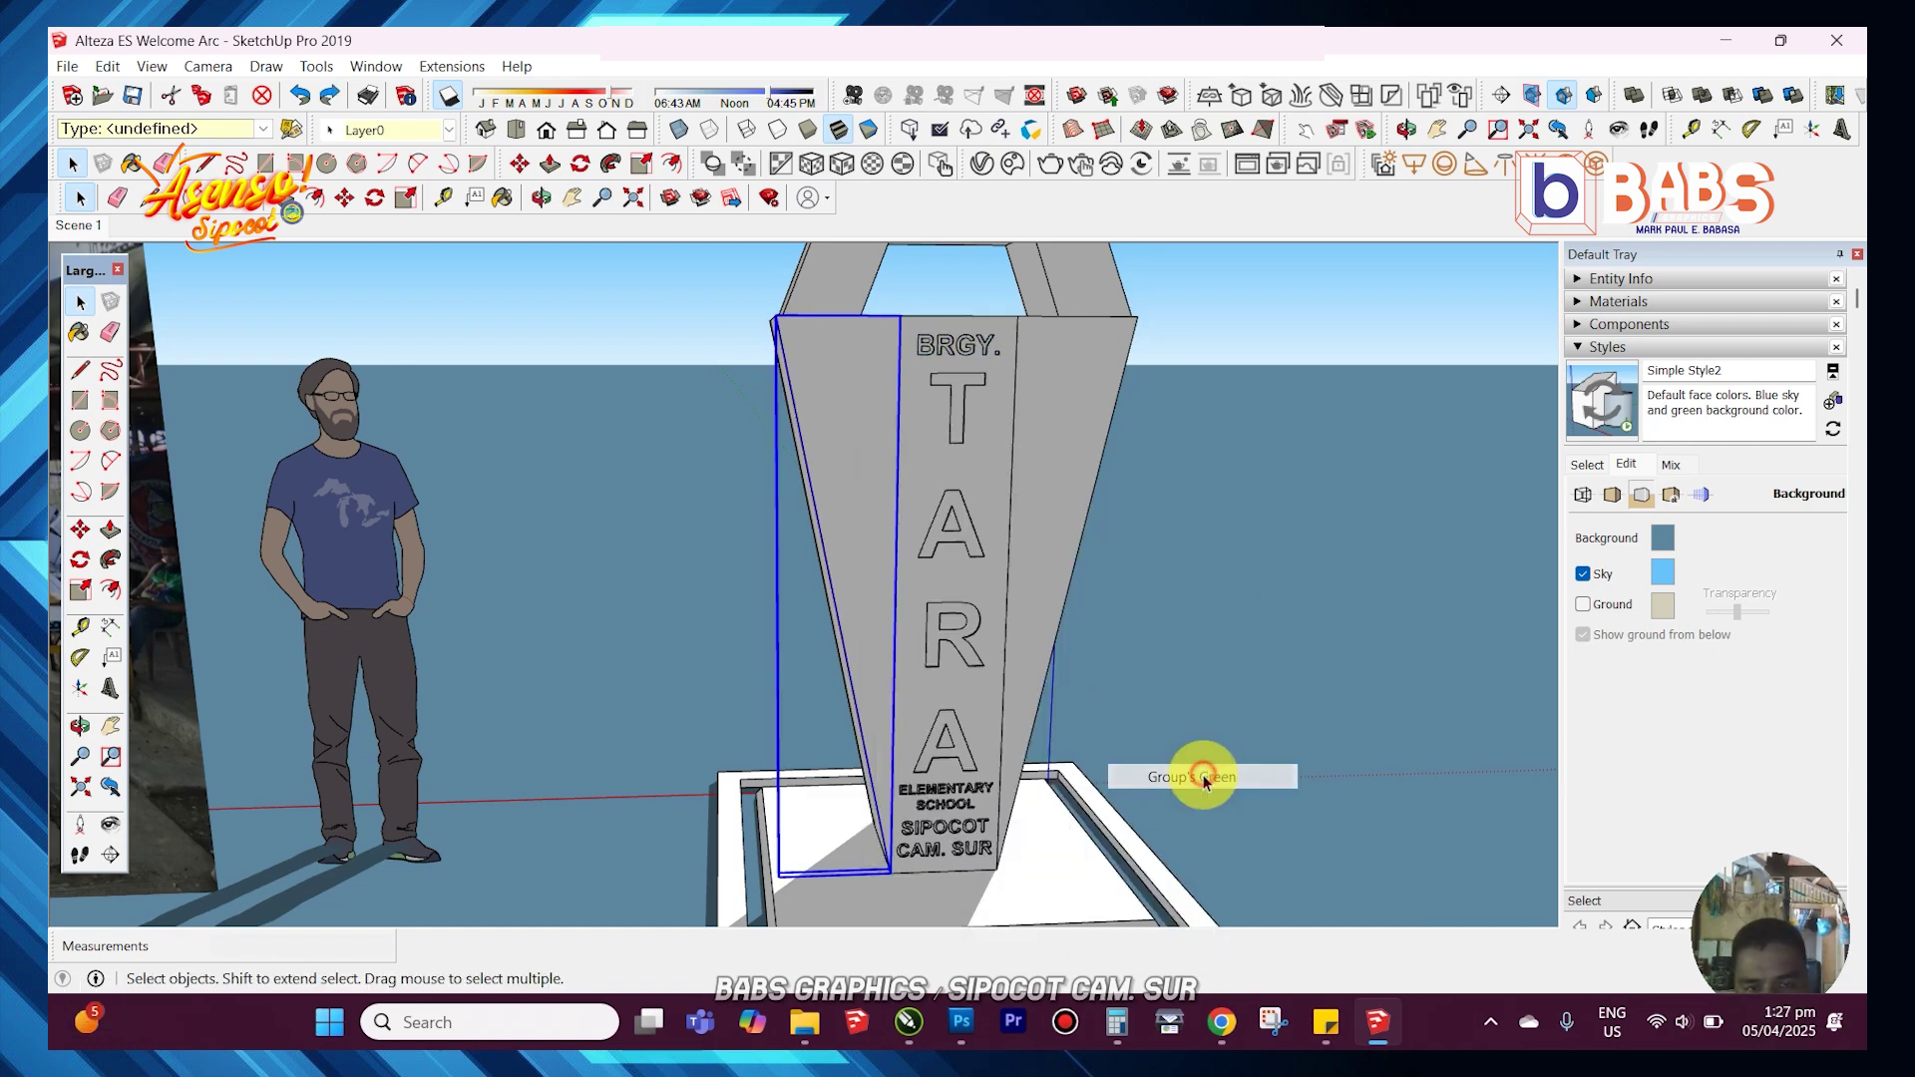
{"action": "right_click", "coordinate": [837, 483]}
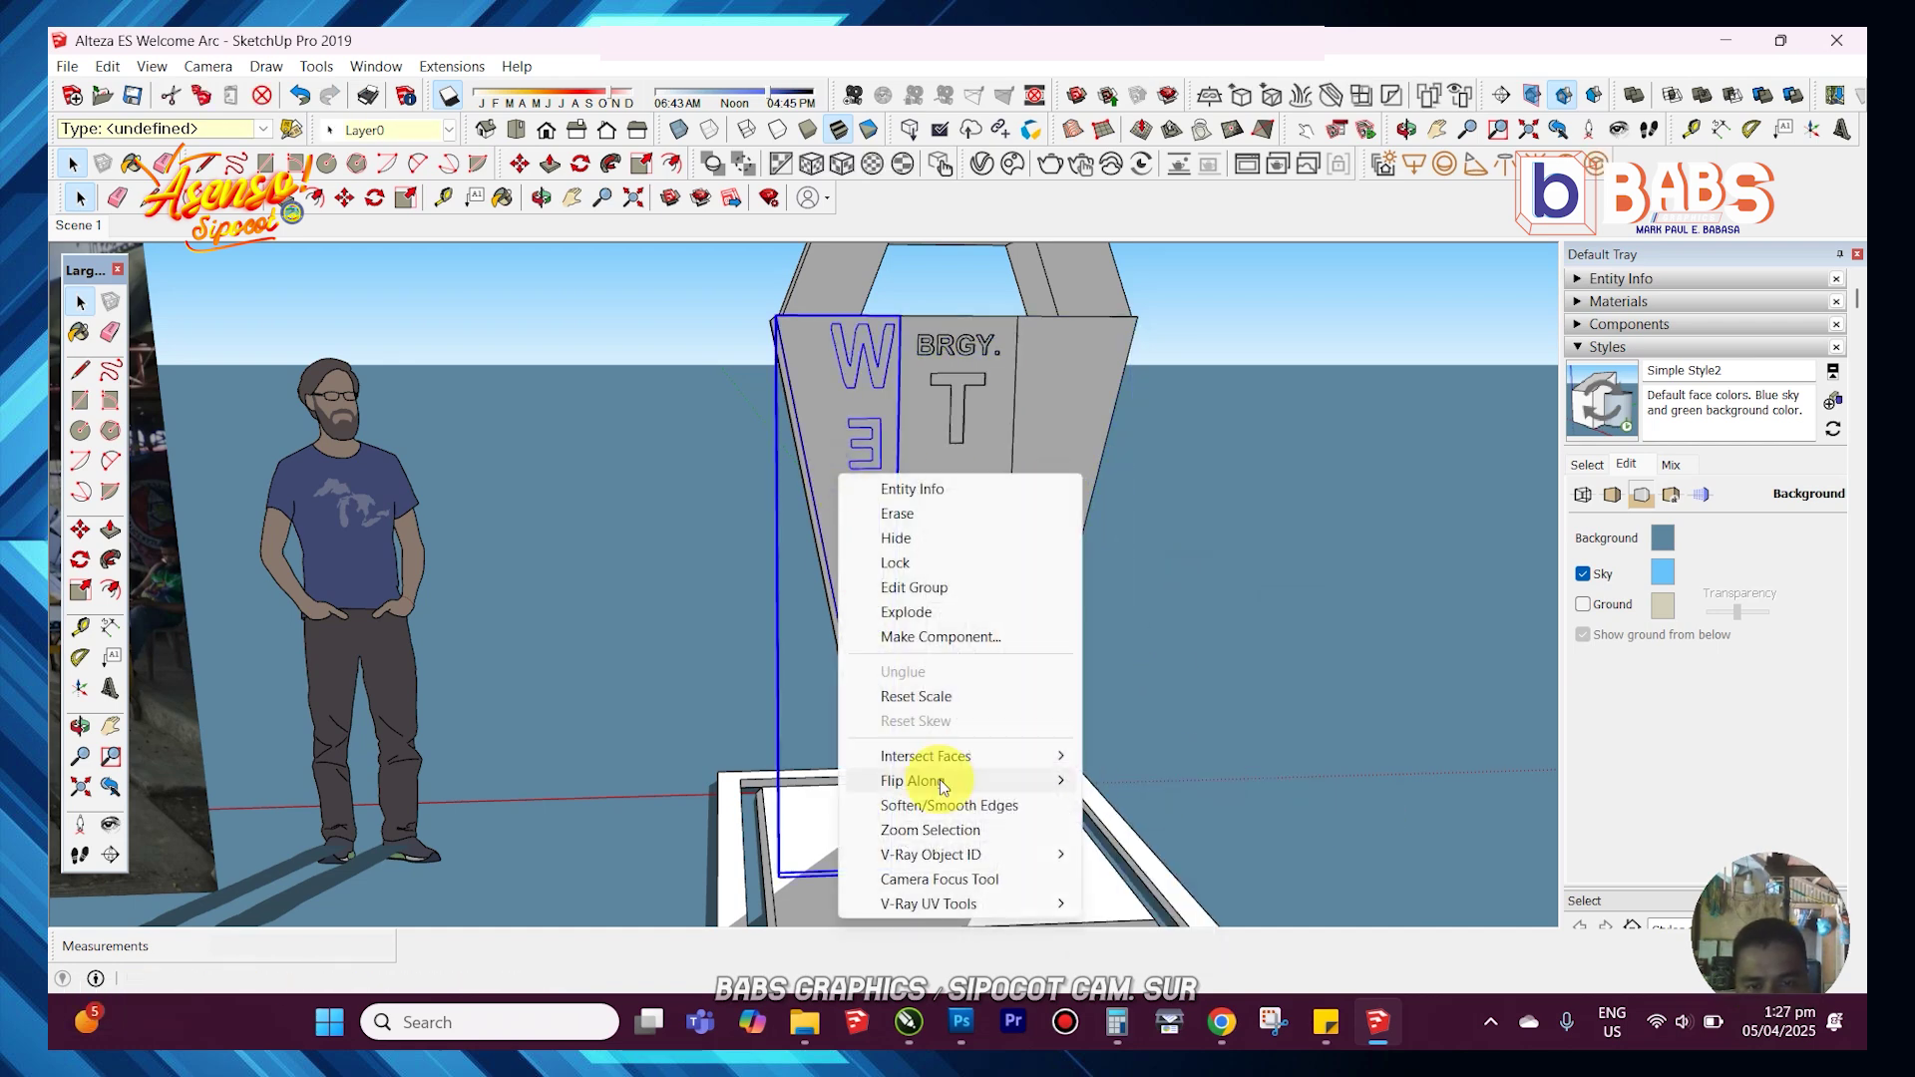
{"action": "left_click", "coordinate": [1259, 782]}
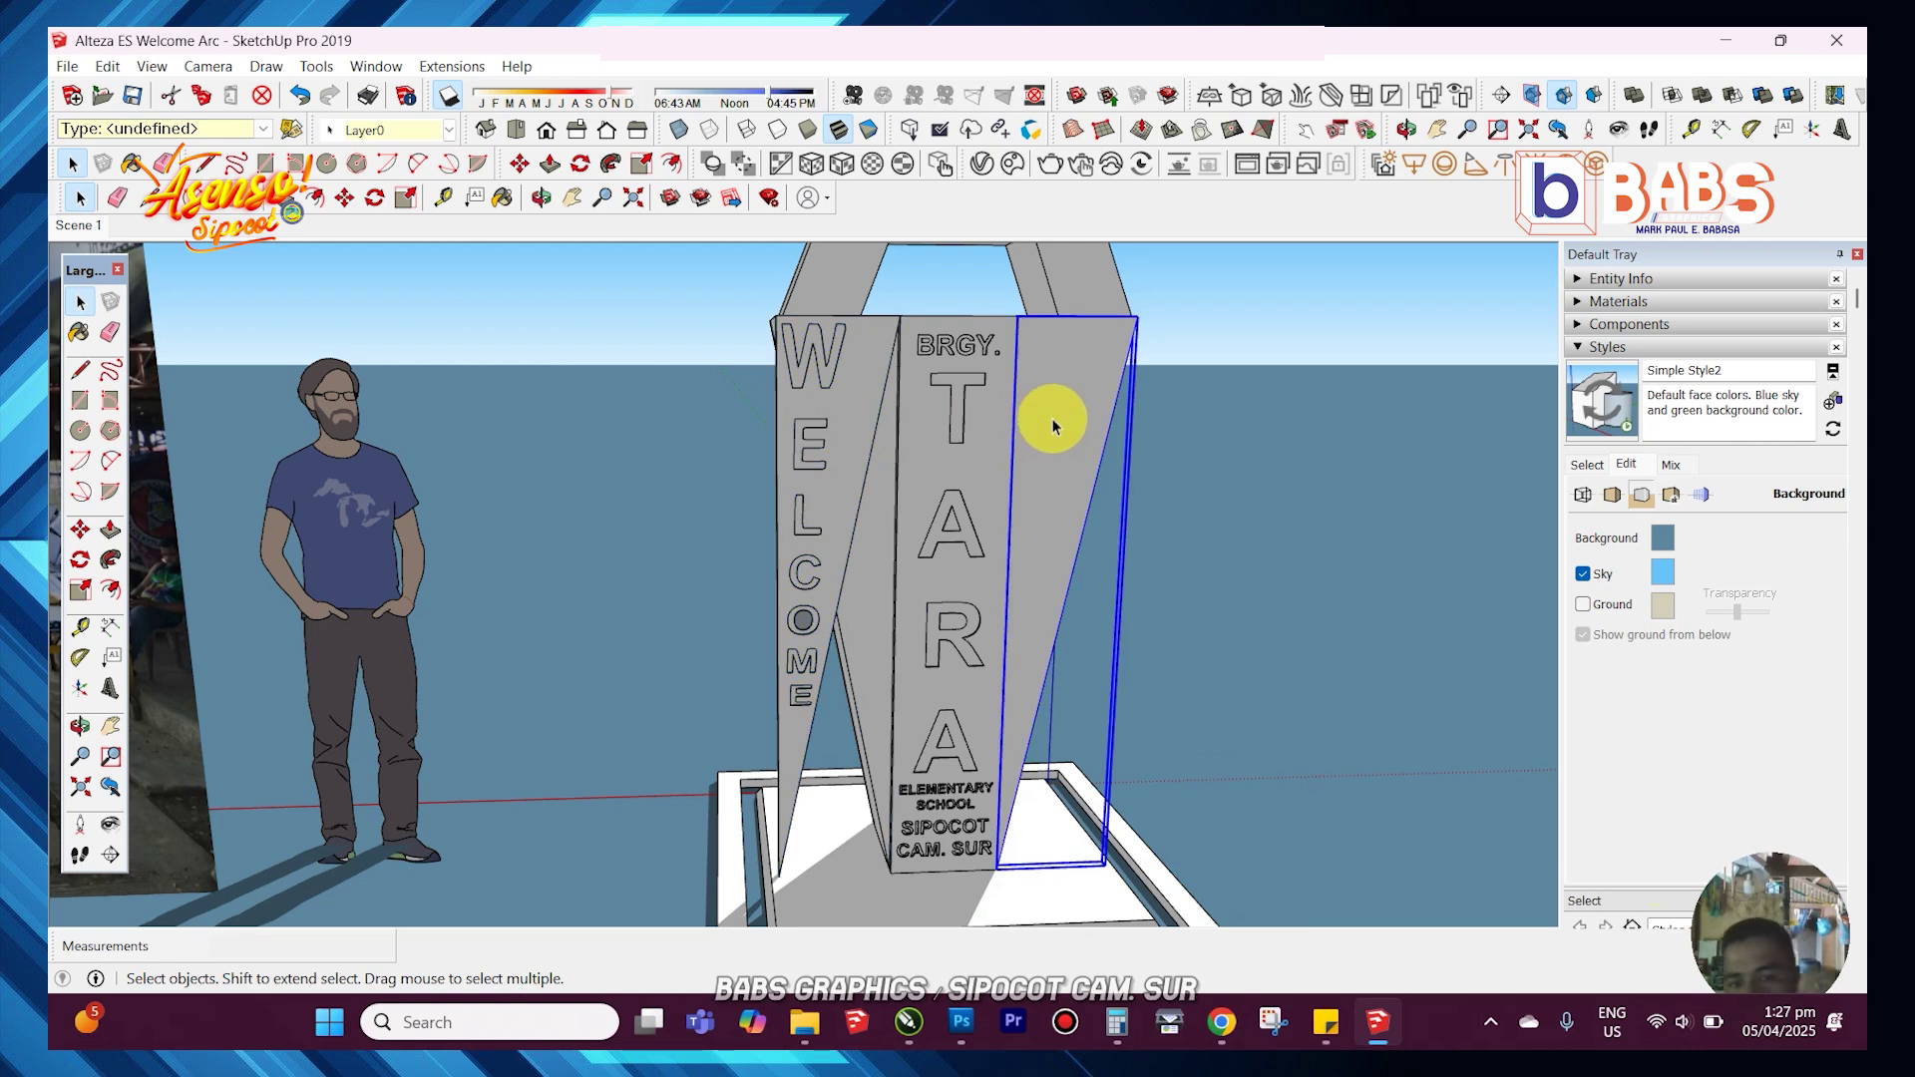
{"action": "right_click", "coordinate": [1087, 469]}
{"action": "left_click", "coordinate": [1403, 802]}
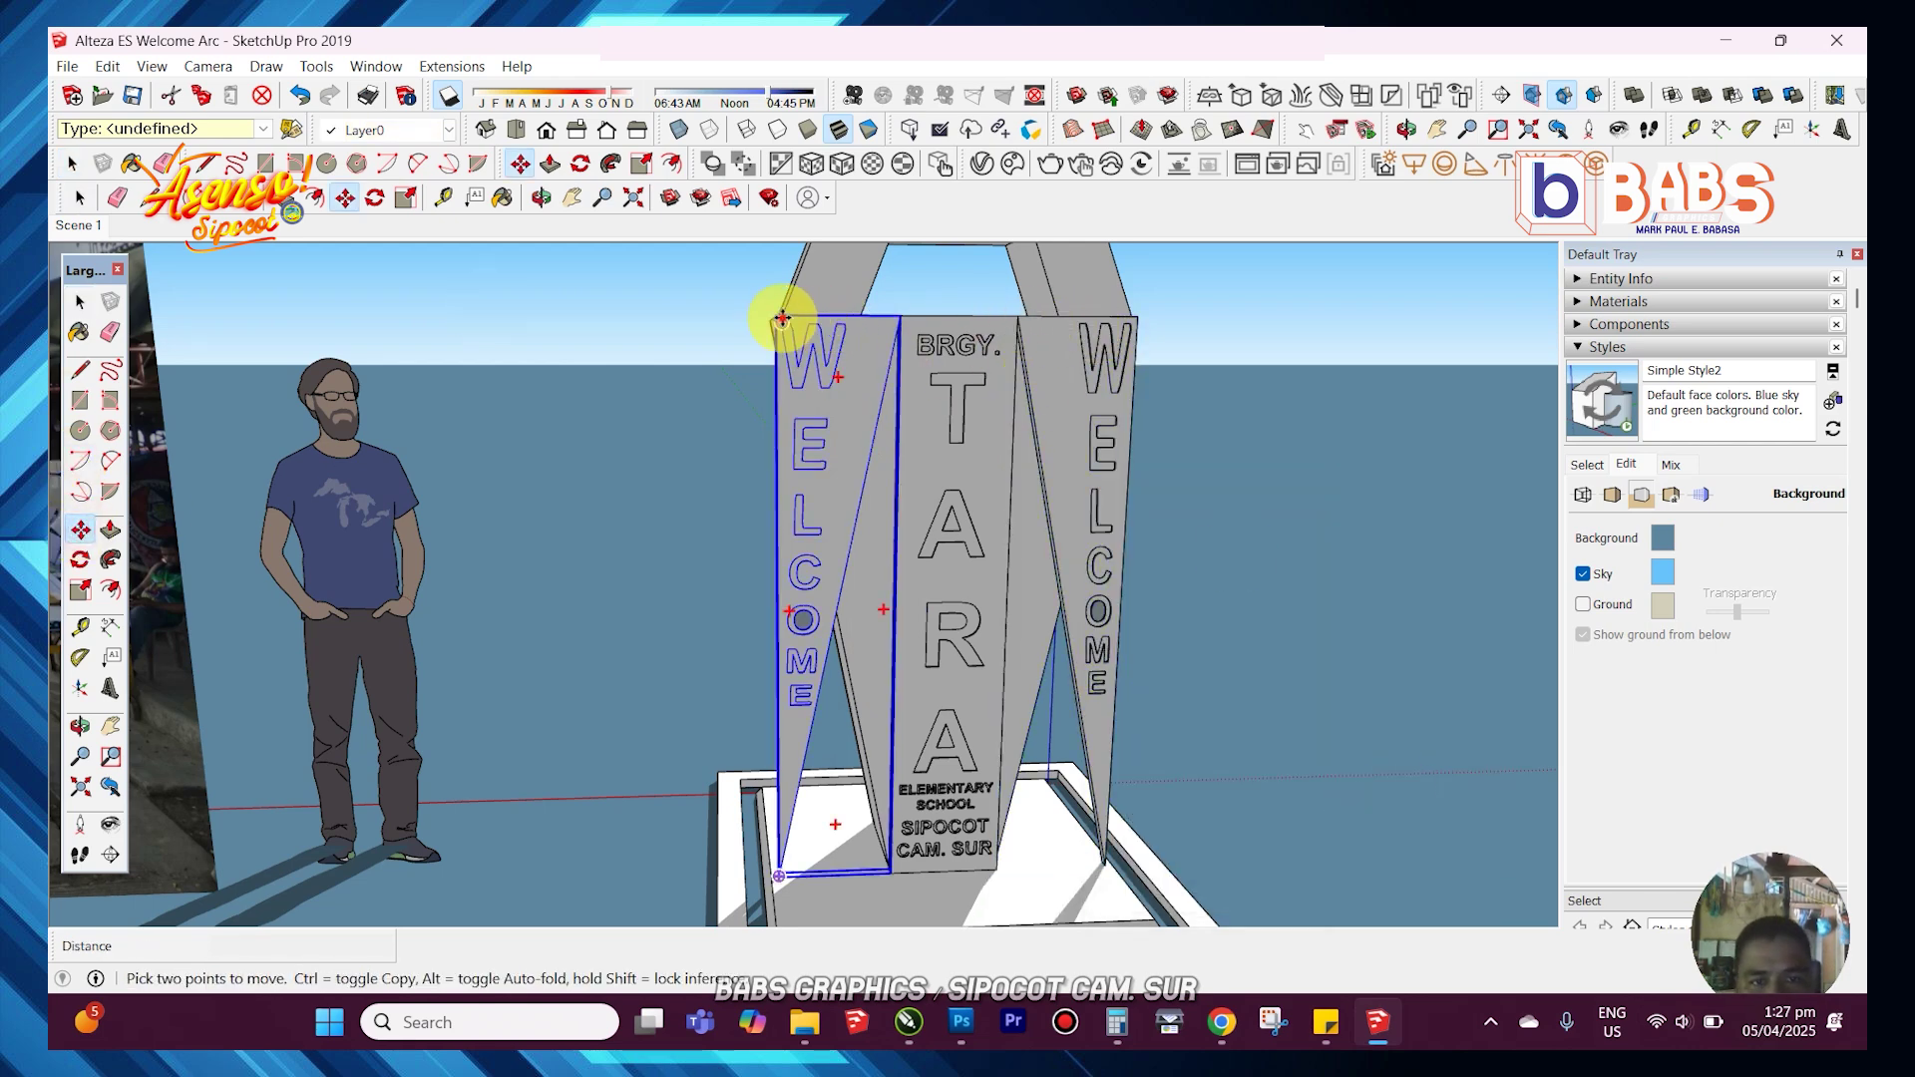
- Move one flipped WELCOME panel clear of the column and fit the other WELCOME panel against the centre panel's left edge
{"action": "left_click", "coordinate": [1190, 321]}
{"action": "key", "text": "space"}
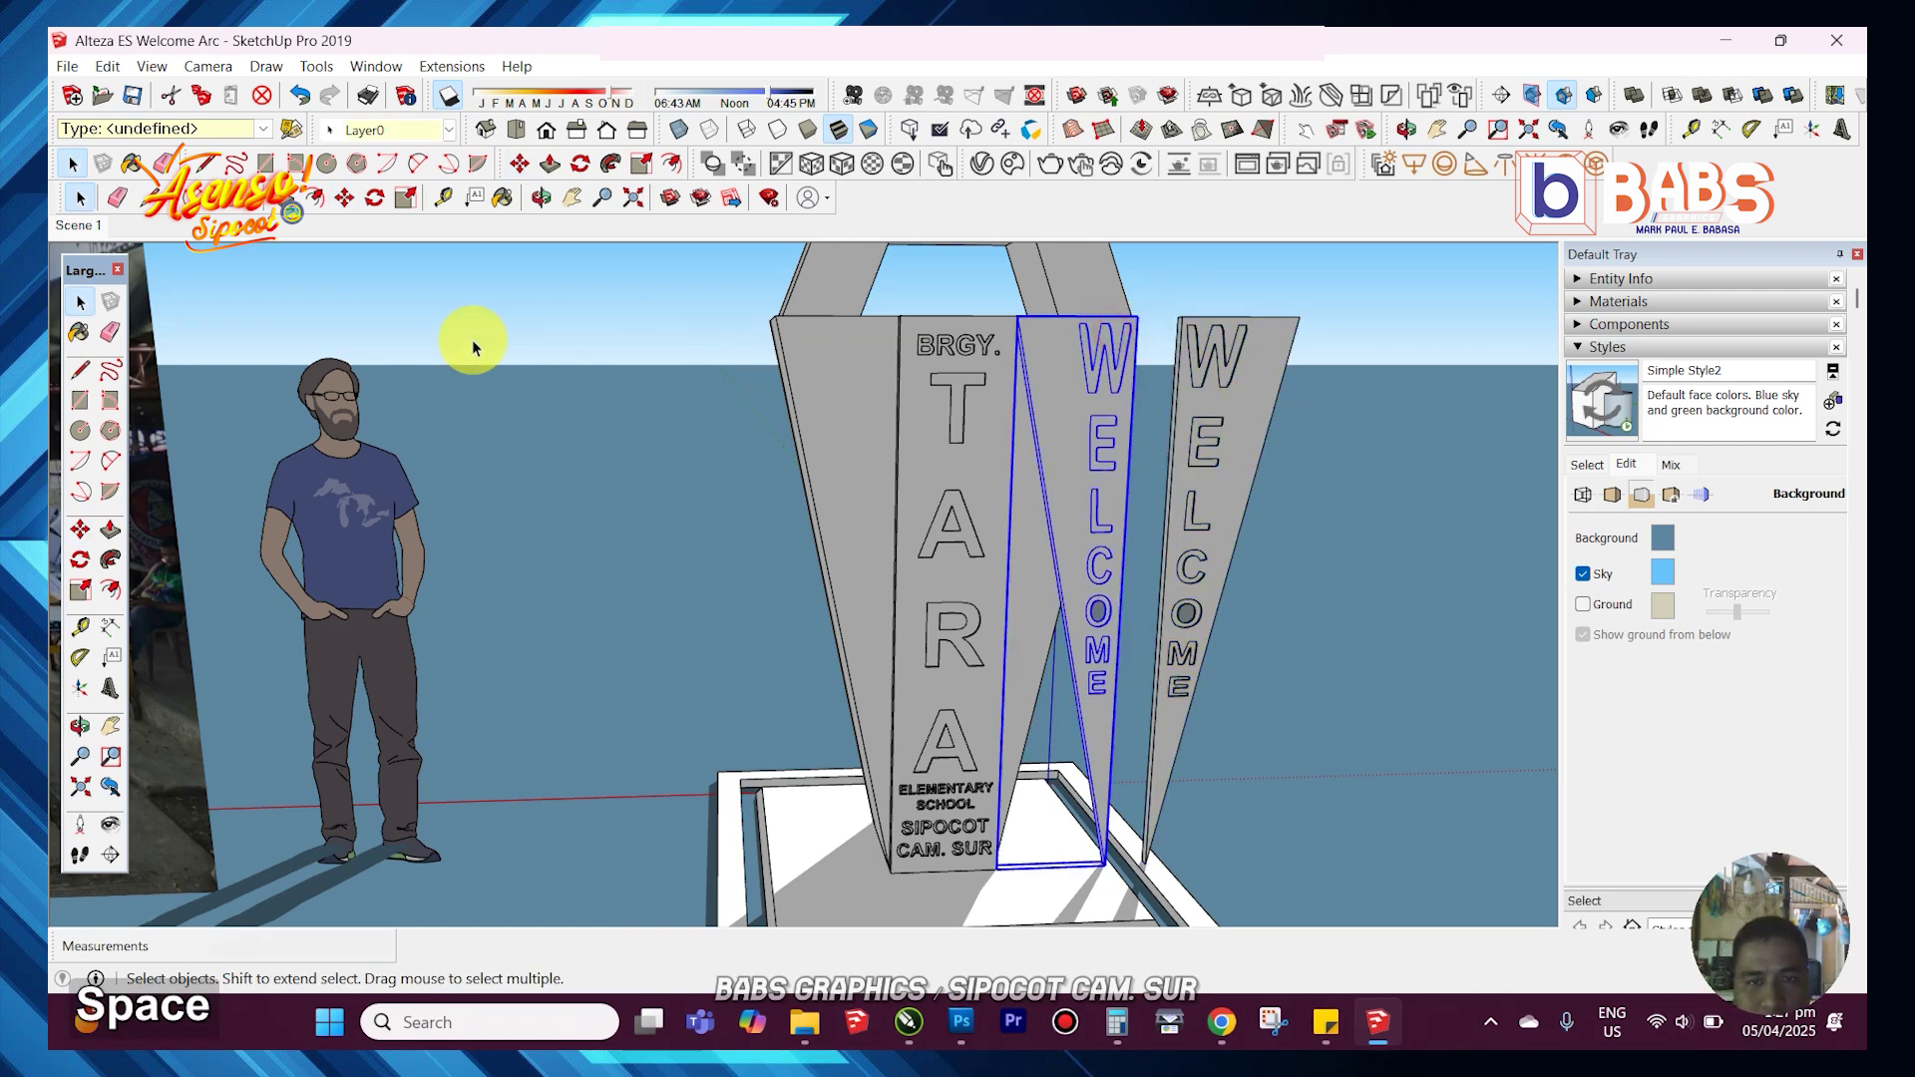
{"action": "left_click", "coordinate": [1142, 317]}
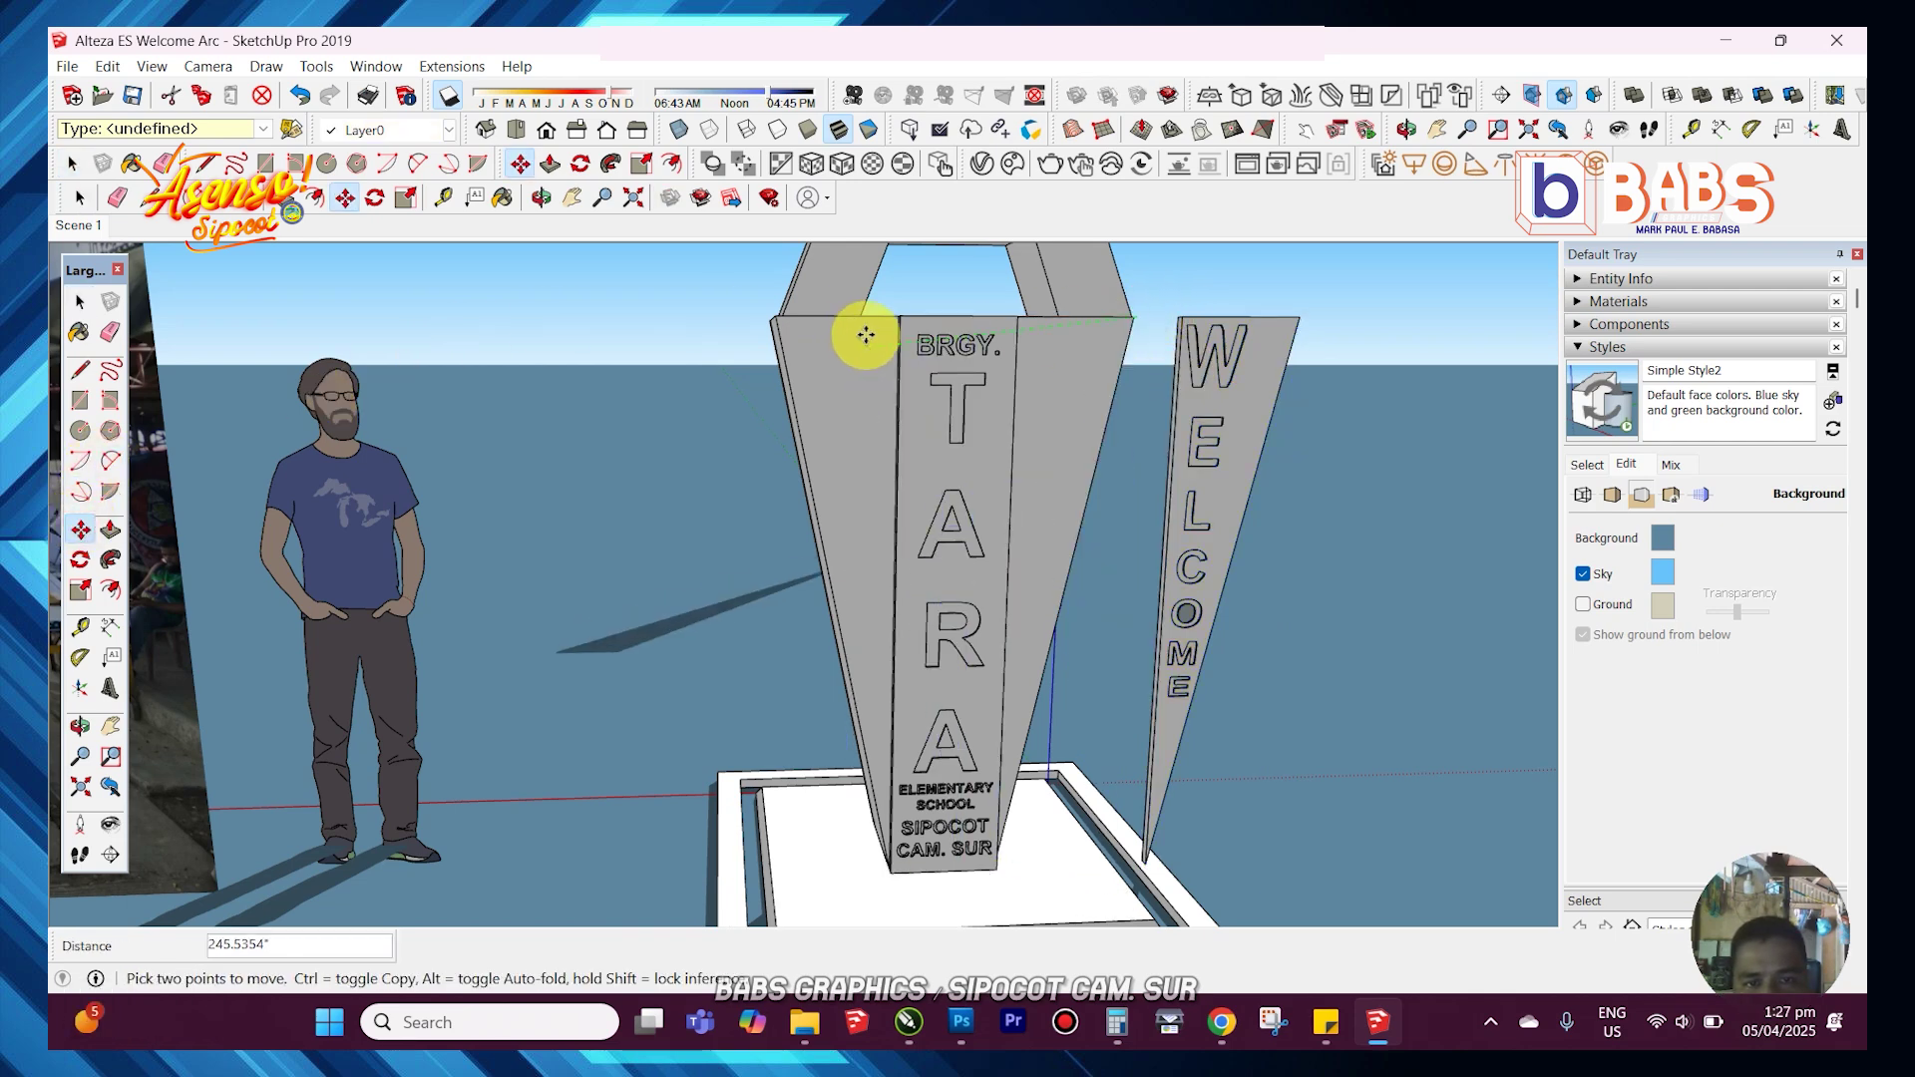
{"action": "left_click", "coordinate": [901, 322]}
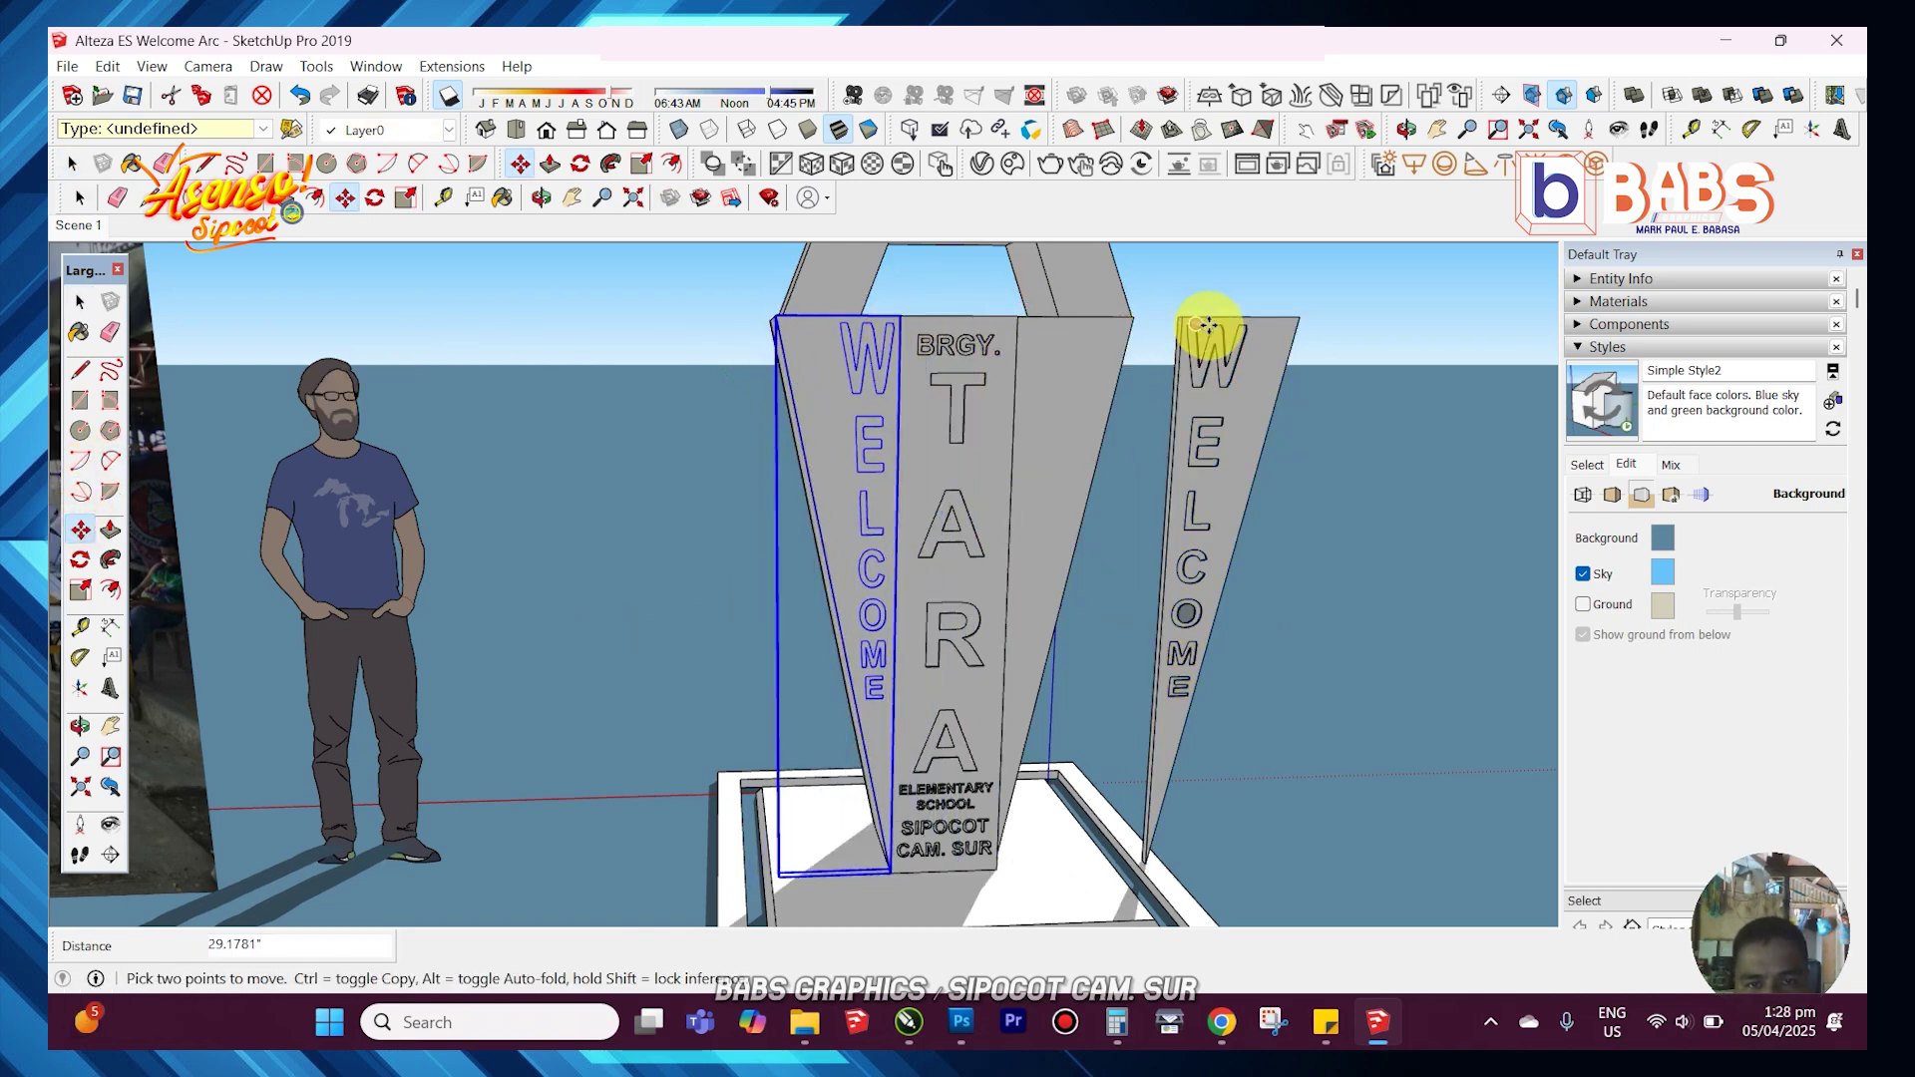
- Move the set-aside WELCOME panel into the right side of the column, snapping its corner to the centre panel
{"action": "key", "text": "space"}
{"action": "left_click", "coordinate": [1179, 324]}
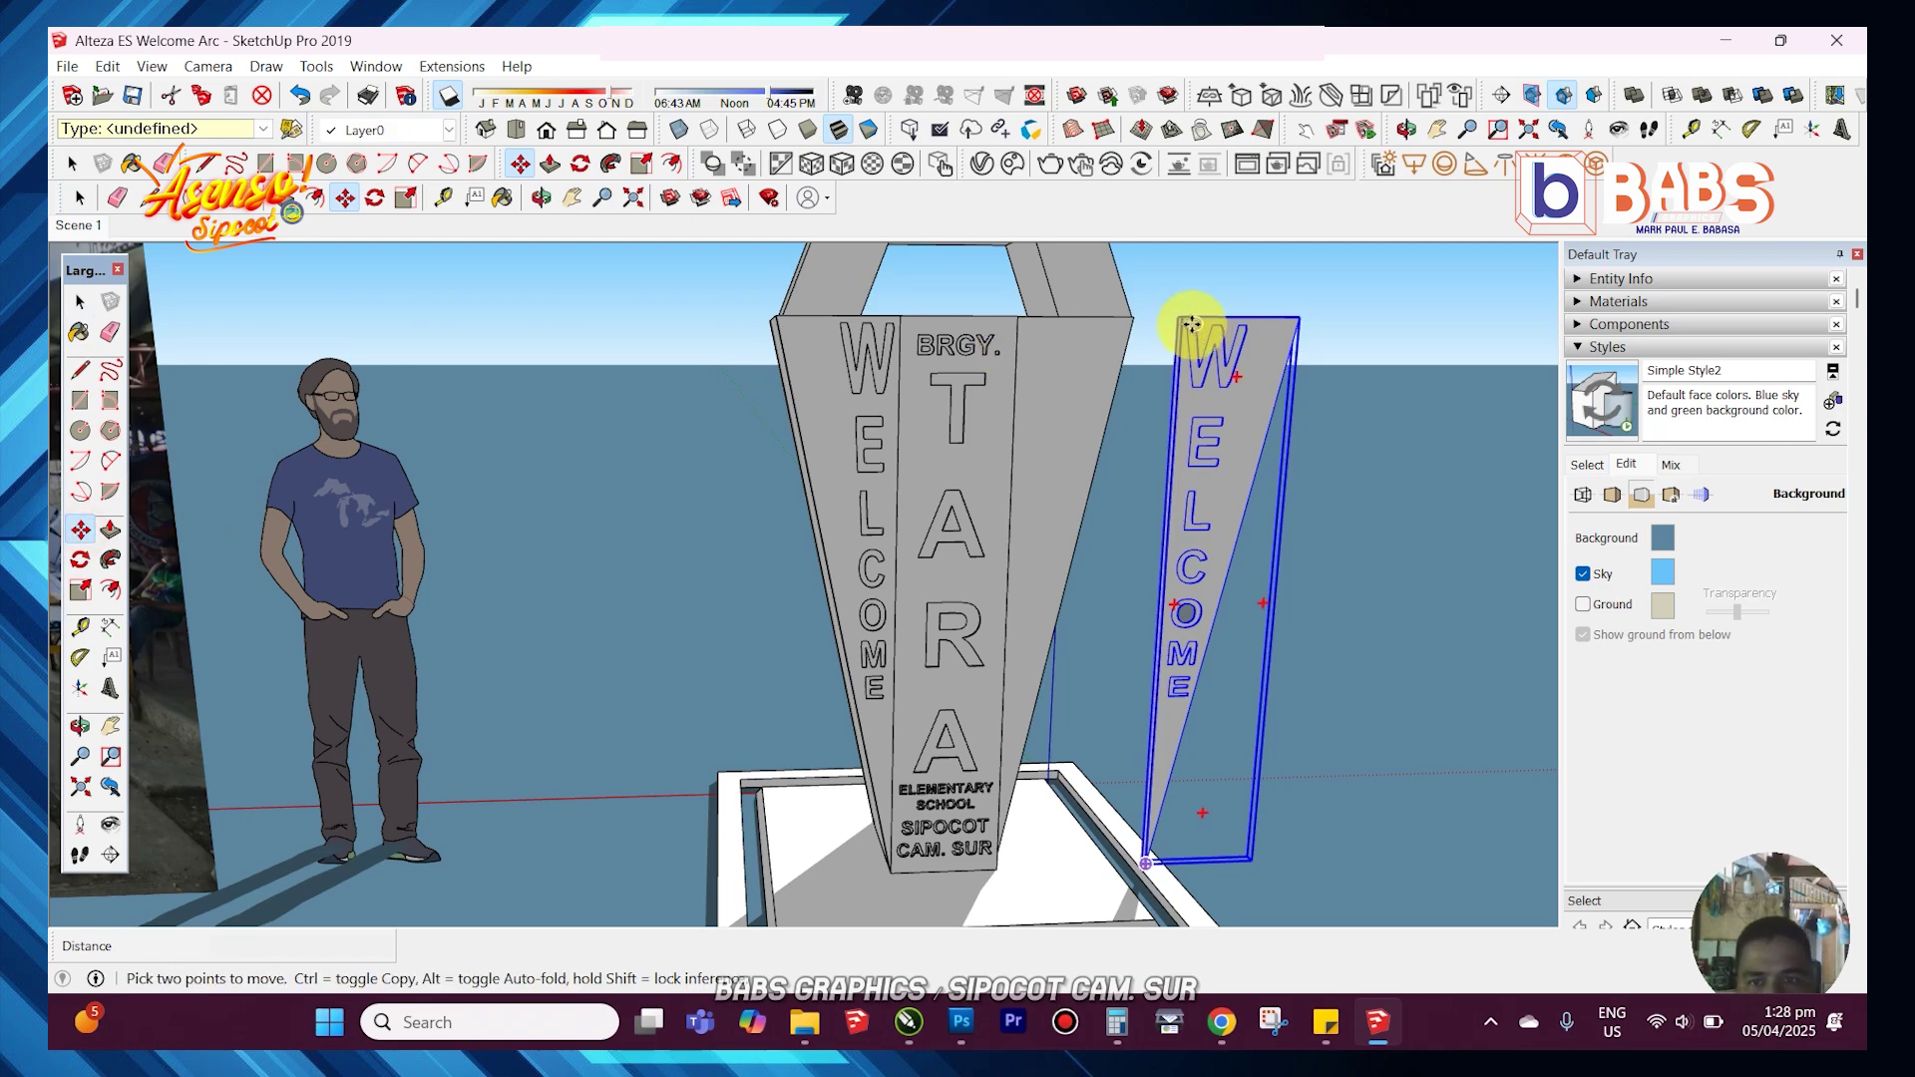
{"action": "left_click", "coordinate": [1192, 324]}
{"action": "middle_click_drag", "start_coordinate": [1017, 320], "coordinate": [1014, 656]}
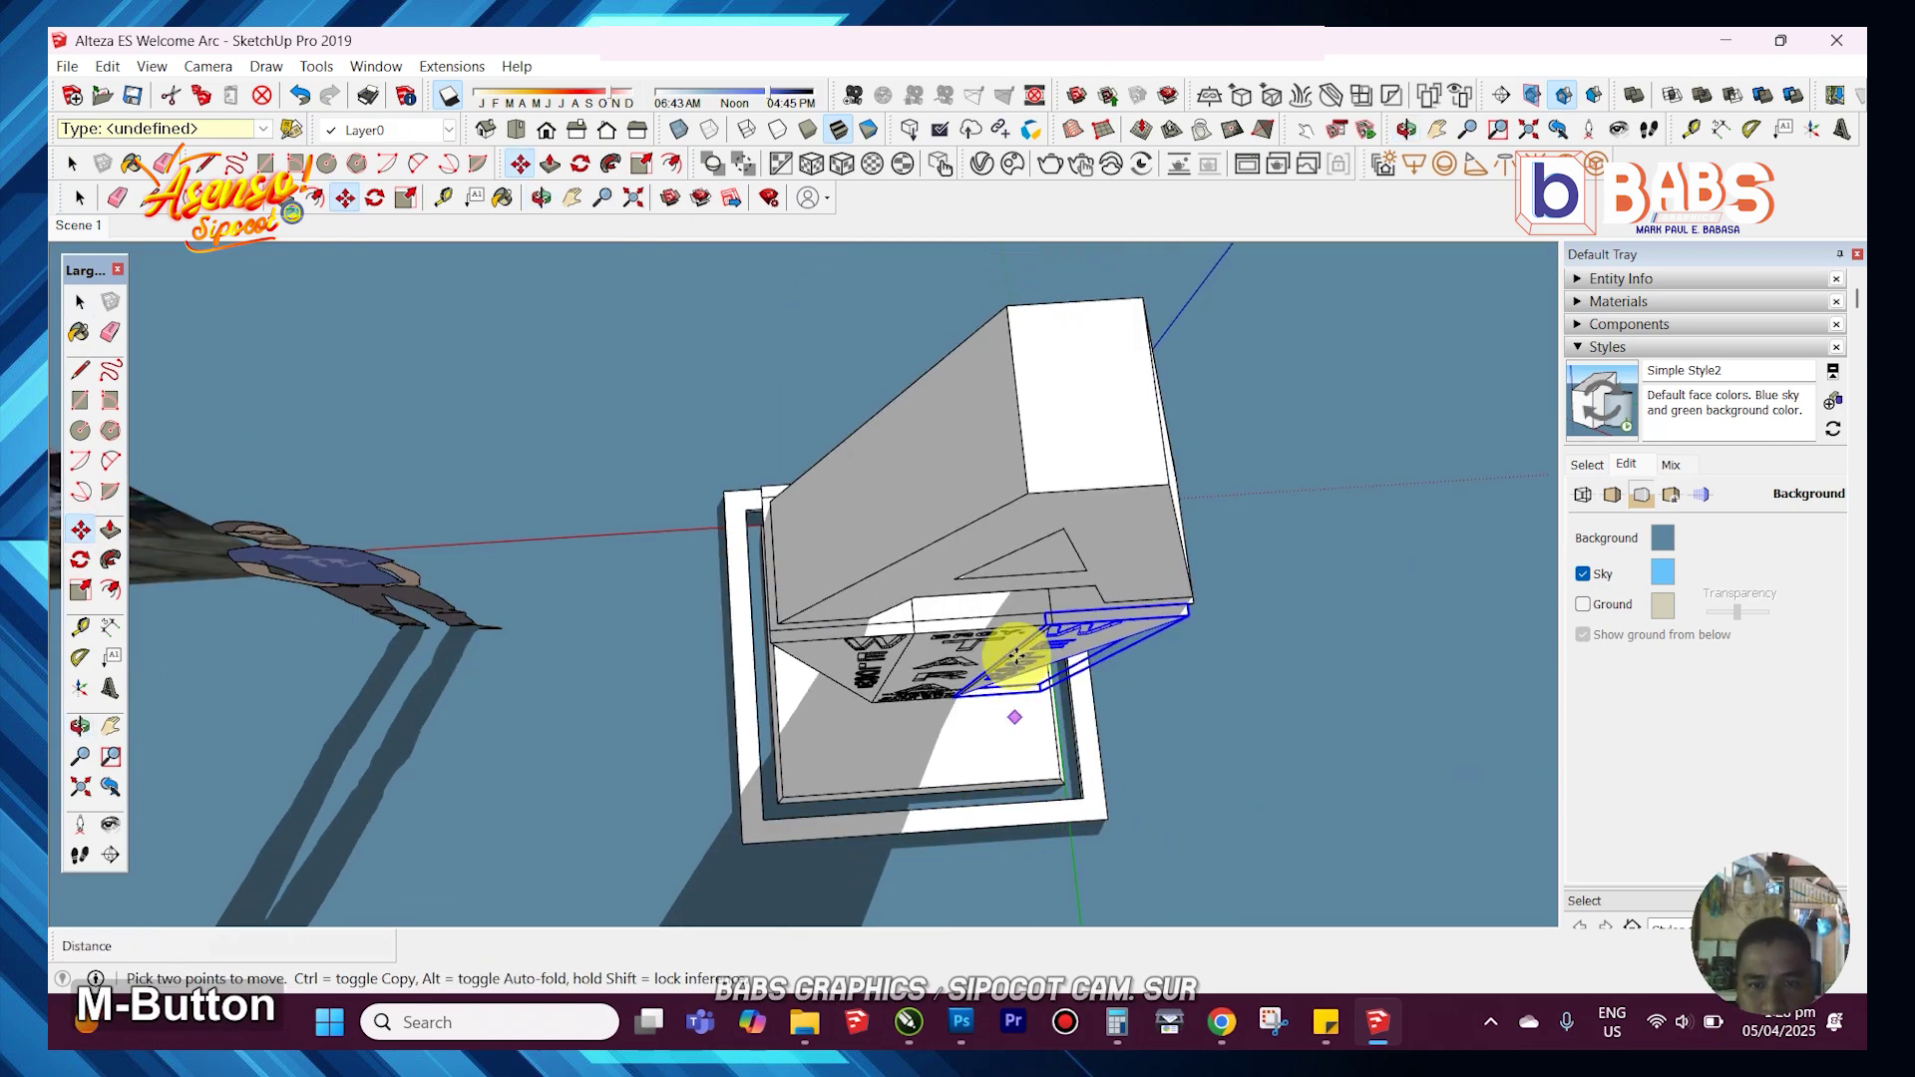
{"action": "scroll", "coordinate": [1015, 655], "scroll_direction": "up", "scroll_amount": 5}
{"action": "left_click", "coordinate": [1014, 570]}
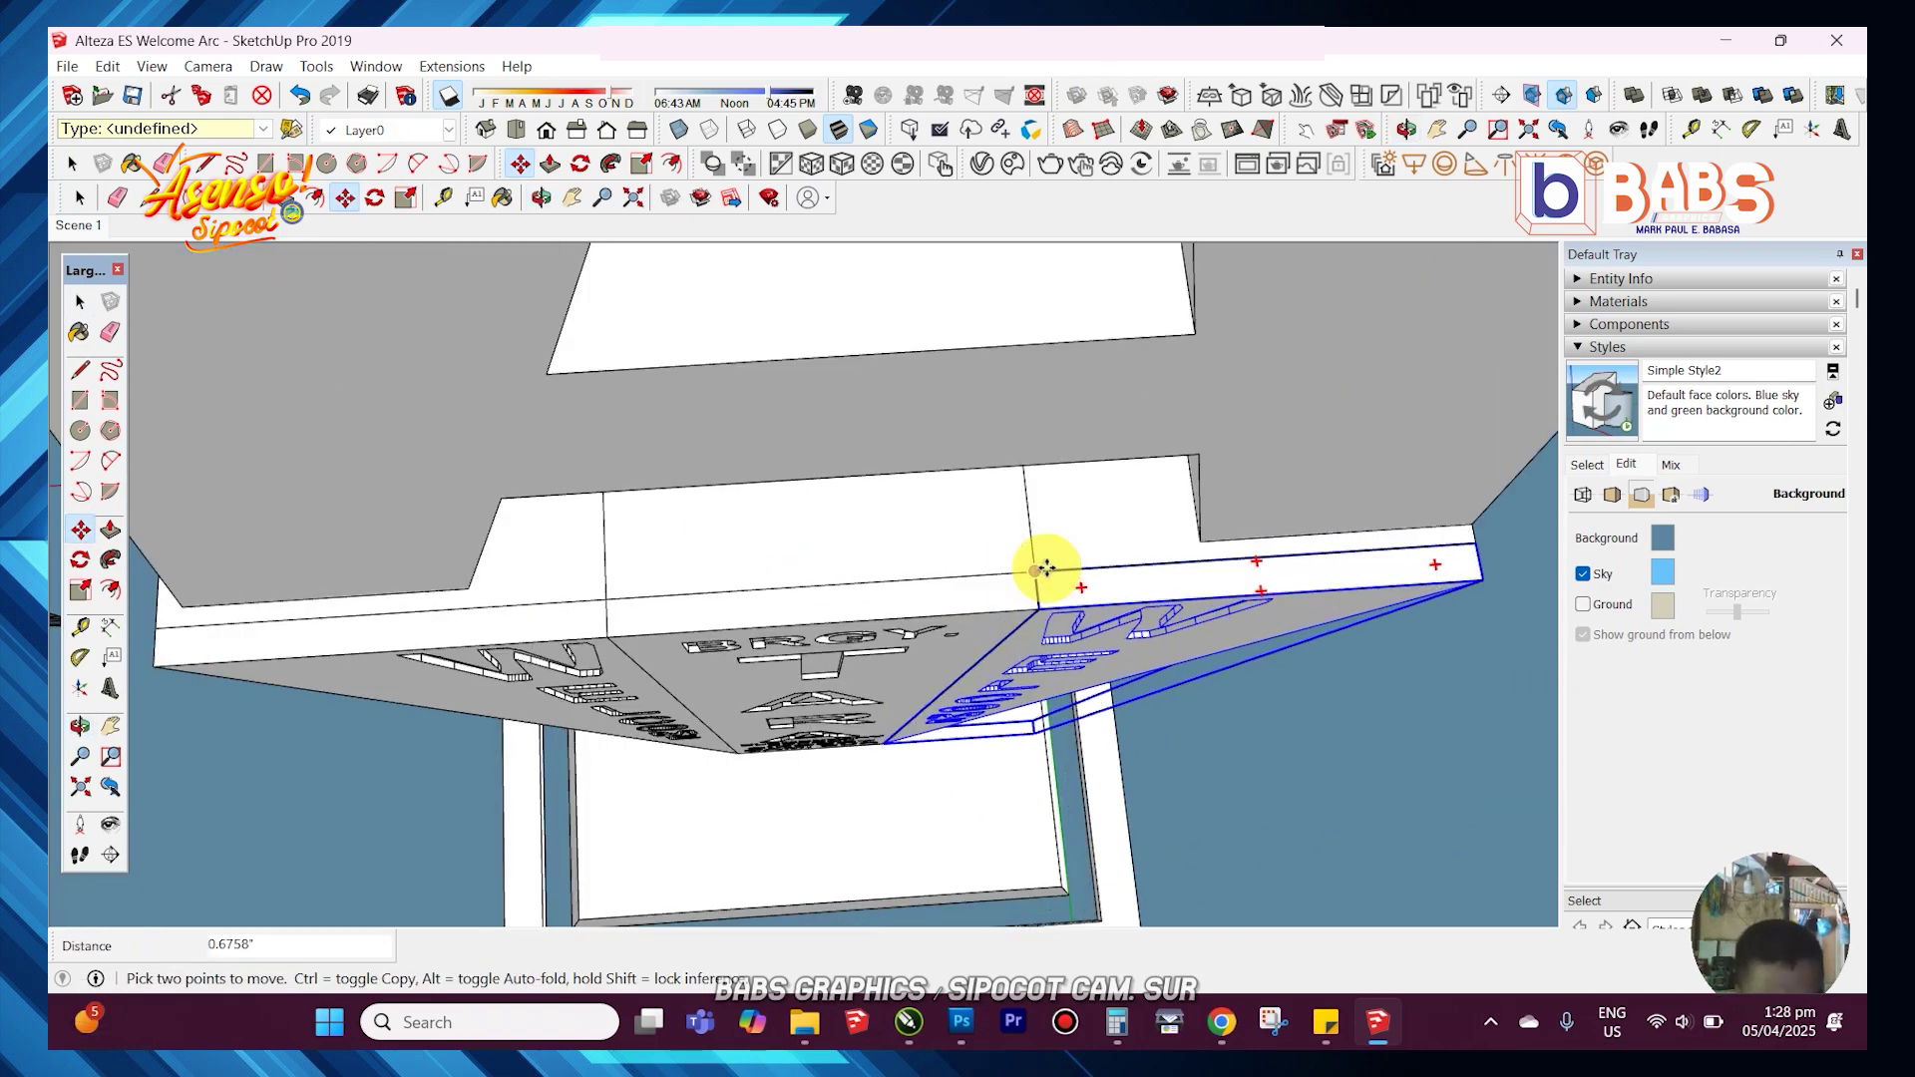
{"action": "key", "text": "space"}
{"action": "left_click", "coordinate": [787, 609]}
{"action": "middle_click_drag", "start_coordinate": [540, 626], "coordinate": [1008, 643]}
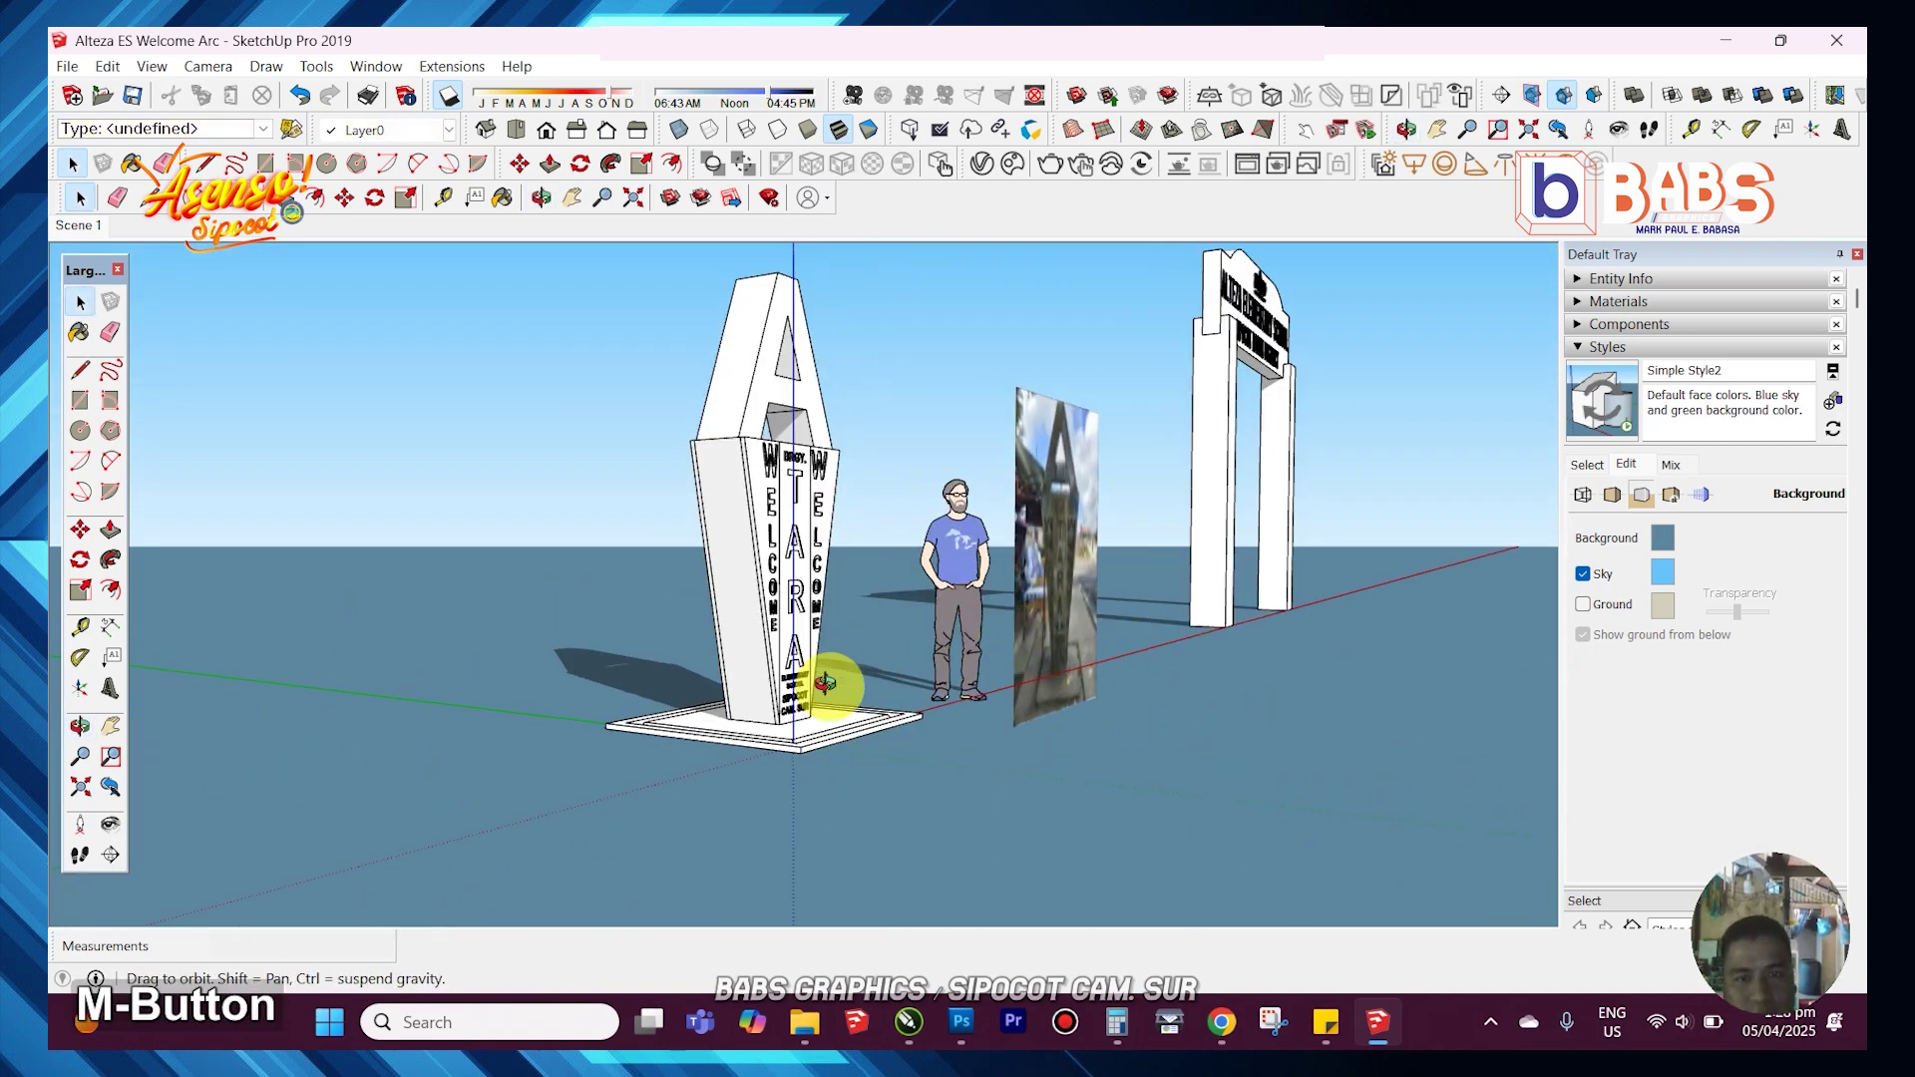
{"action": "middle_click_drag", "start_coordinate": [826, 684], "coordinate": [907, 513]}
{"action": "scroll", "coordinate": [1304, 608], "scroll_direction": "down", "scroll_amount": 3}
{"action": "right_click", "coordinate": [1392, 629]}
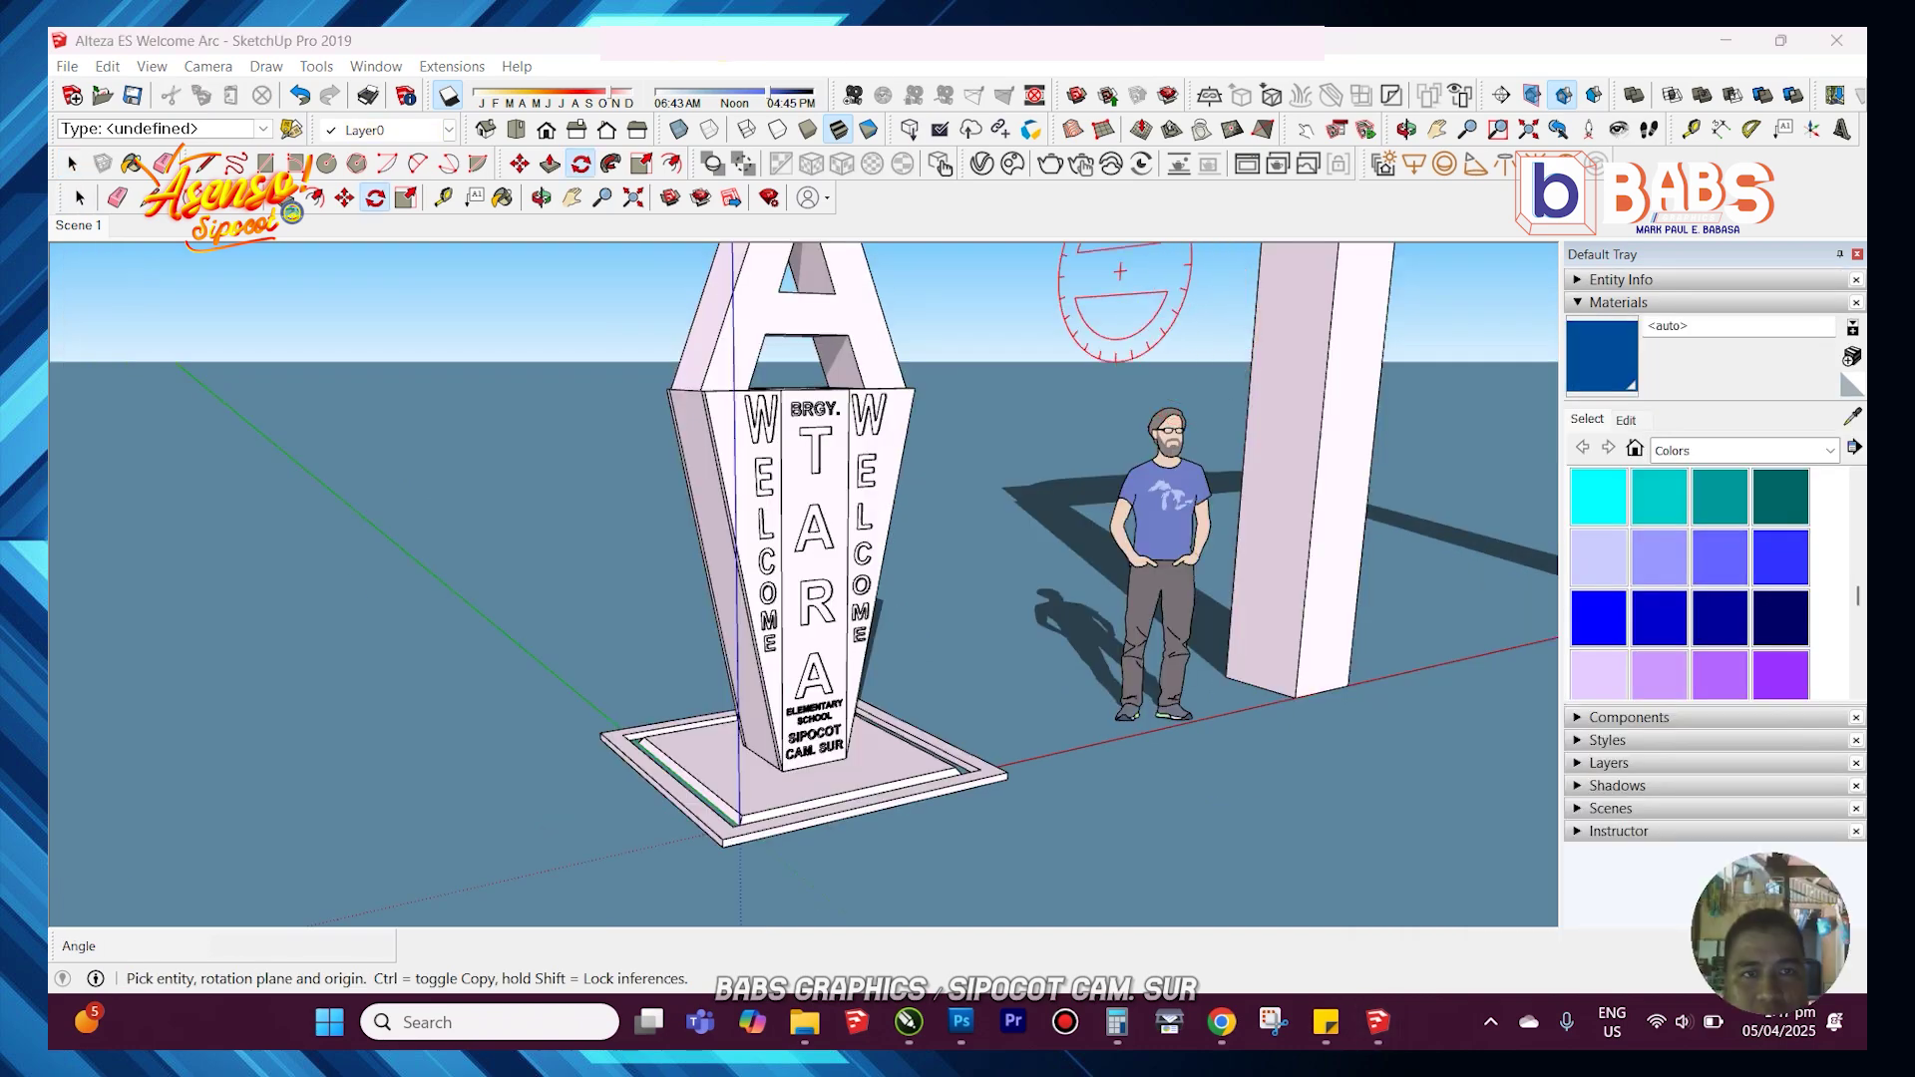
- Open the left WELCOME panel group for editing and choose the red material Color A06
{"action": "left_click", "coordinate": [542, 40]}
{"action": "key", "text": "space"}
{"action": "scroll", "coordinate": [748, 458], "scroll_direction": "up", "scroll_amount": 6}
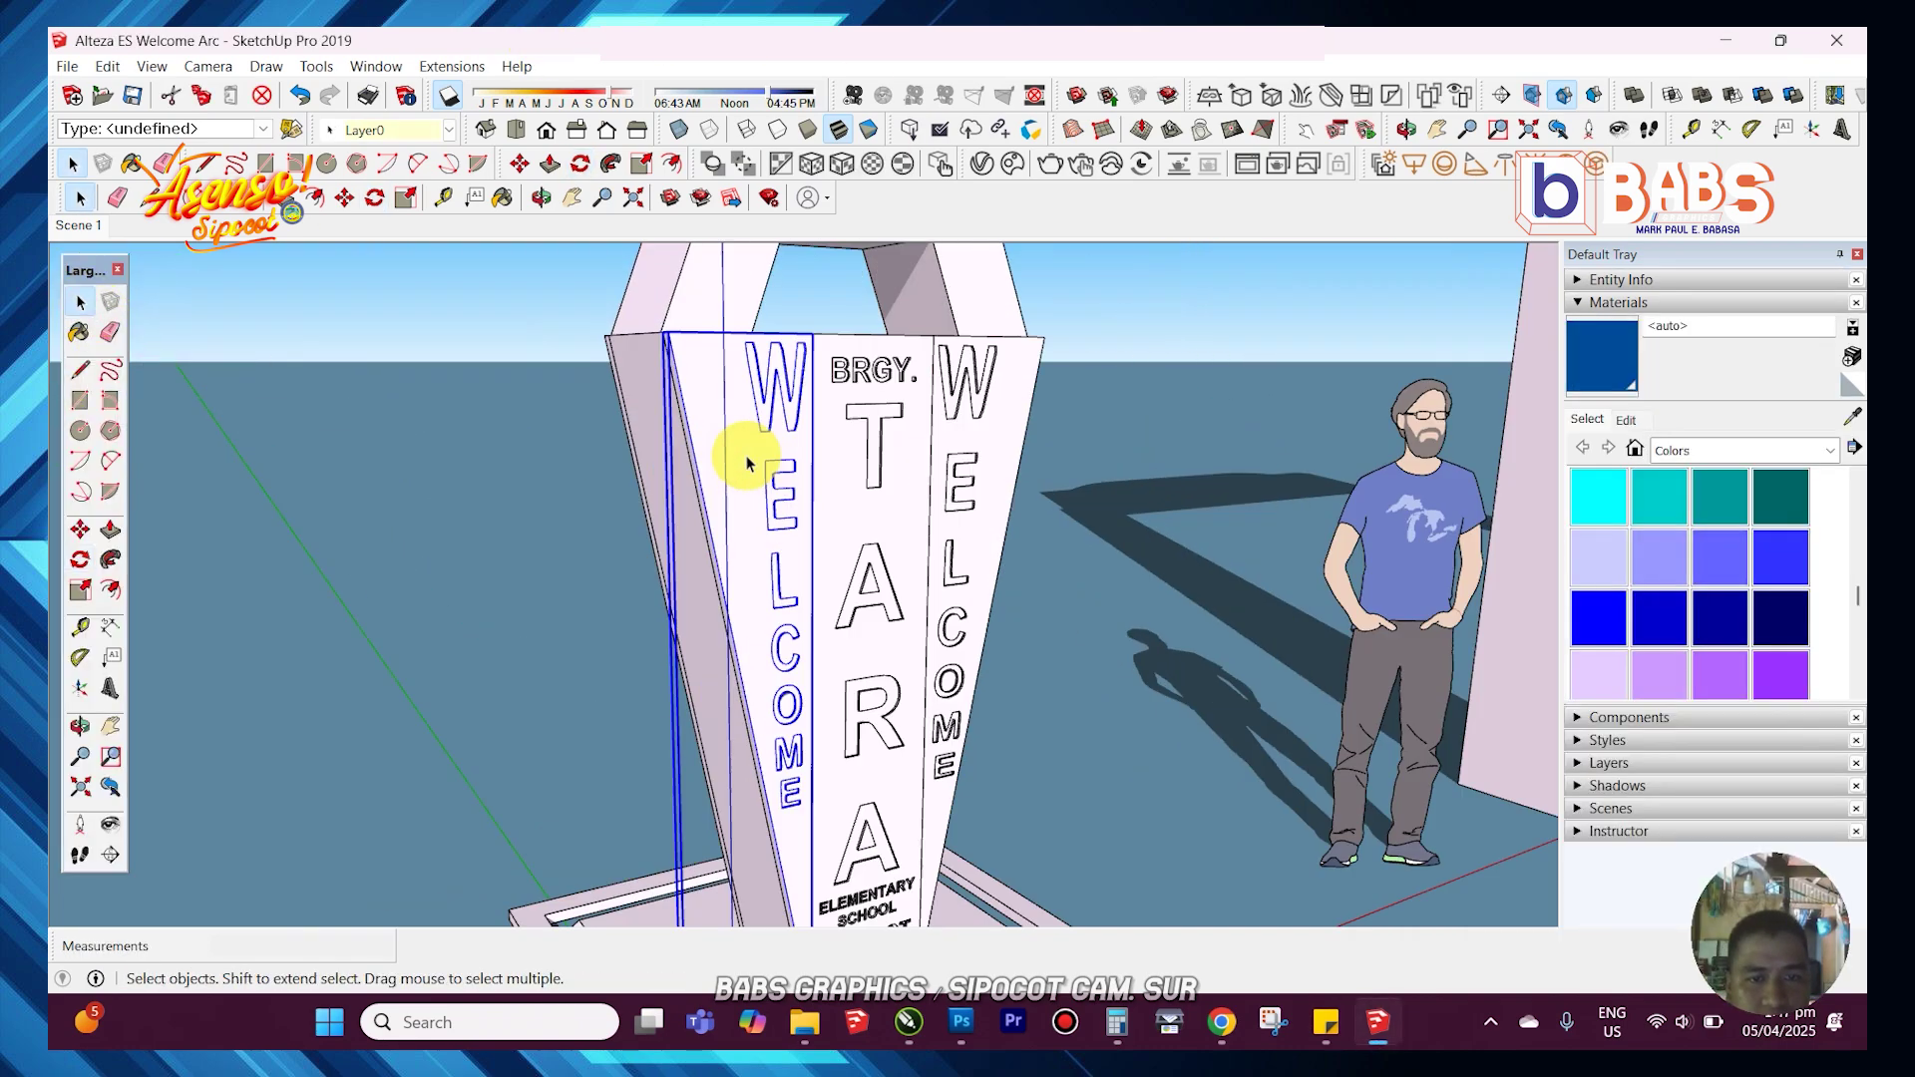
{"action": "double_click", "coordinate": [755, 443]}
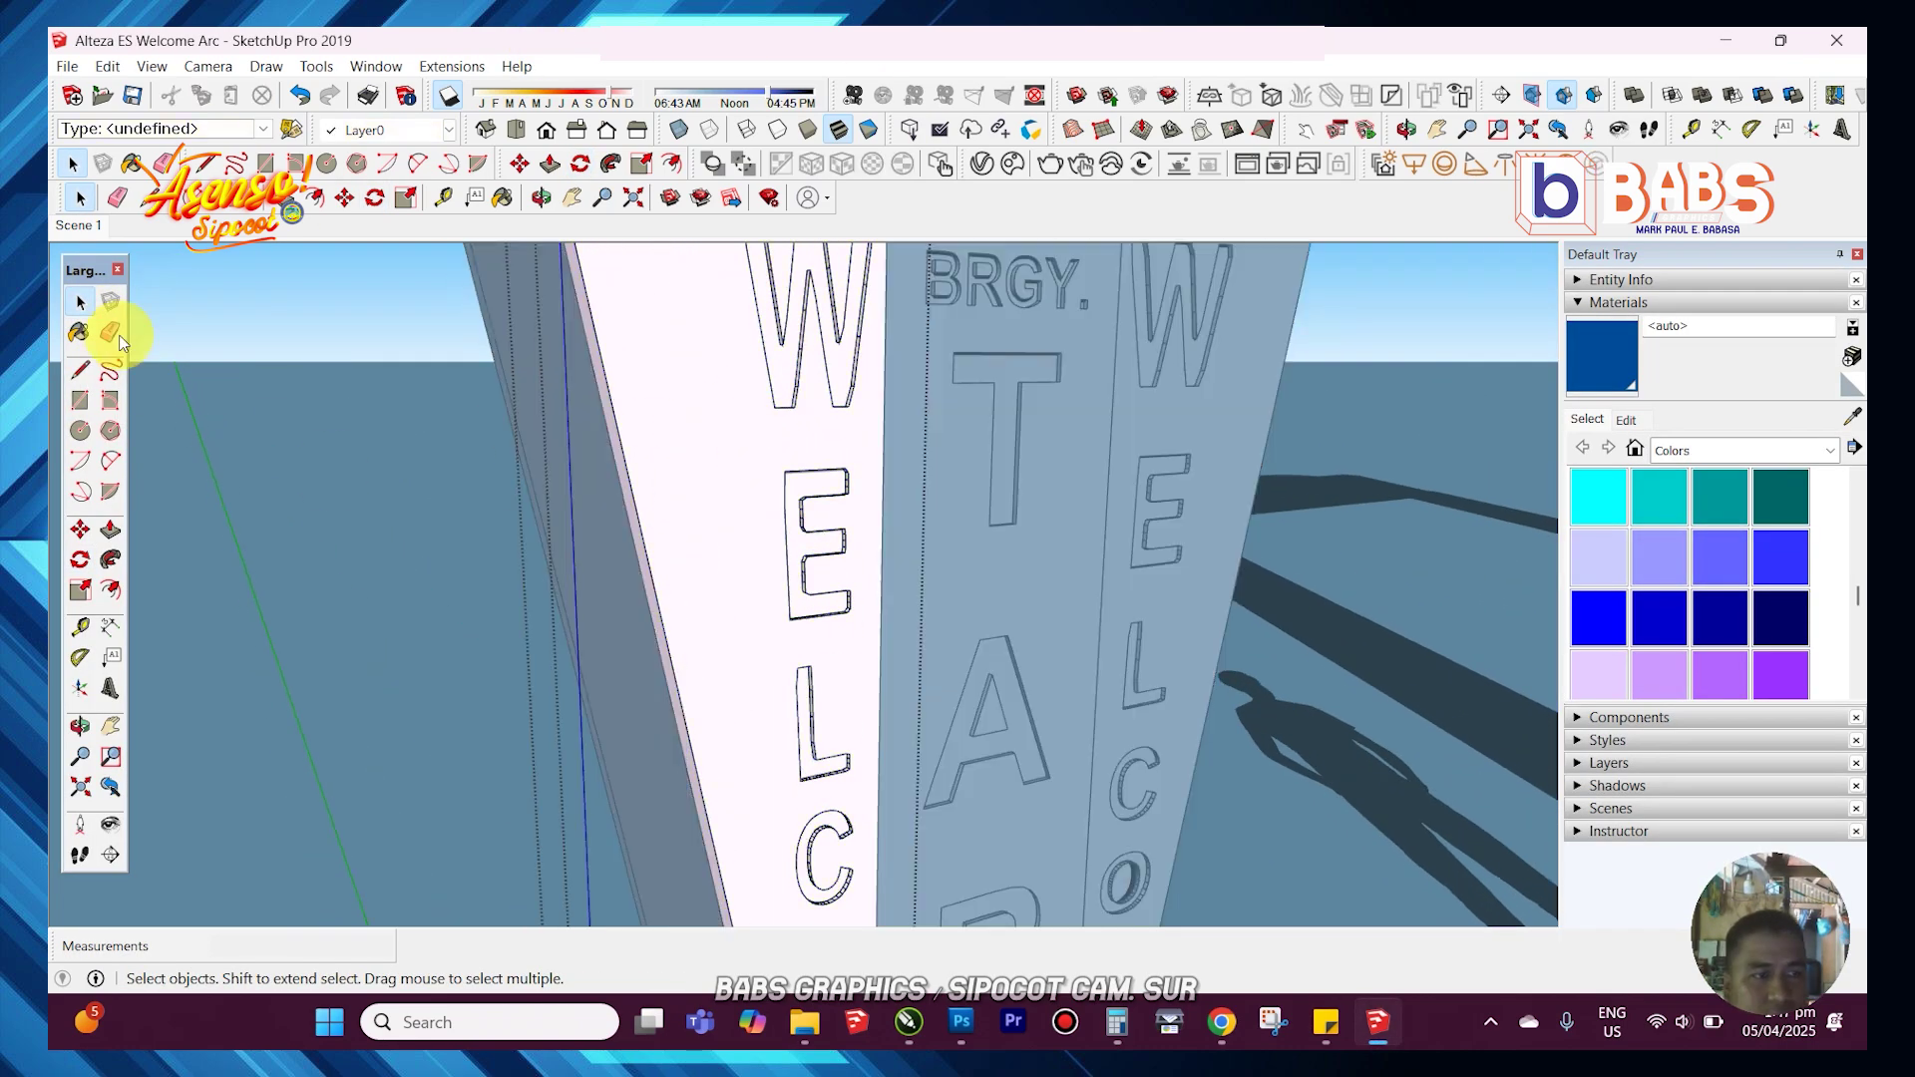
{"action": "scroll", "coordinate": [1794, 596], "scroll_direction": "down", "scroll_amount": 2}
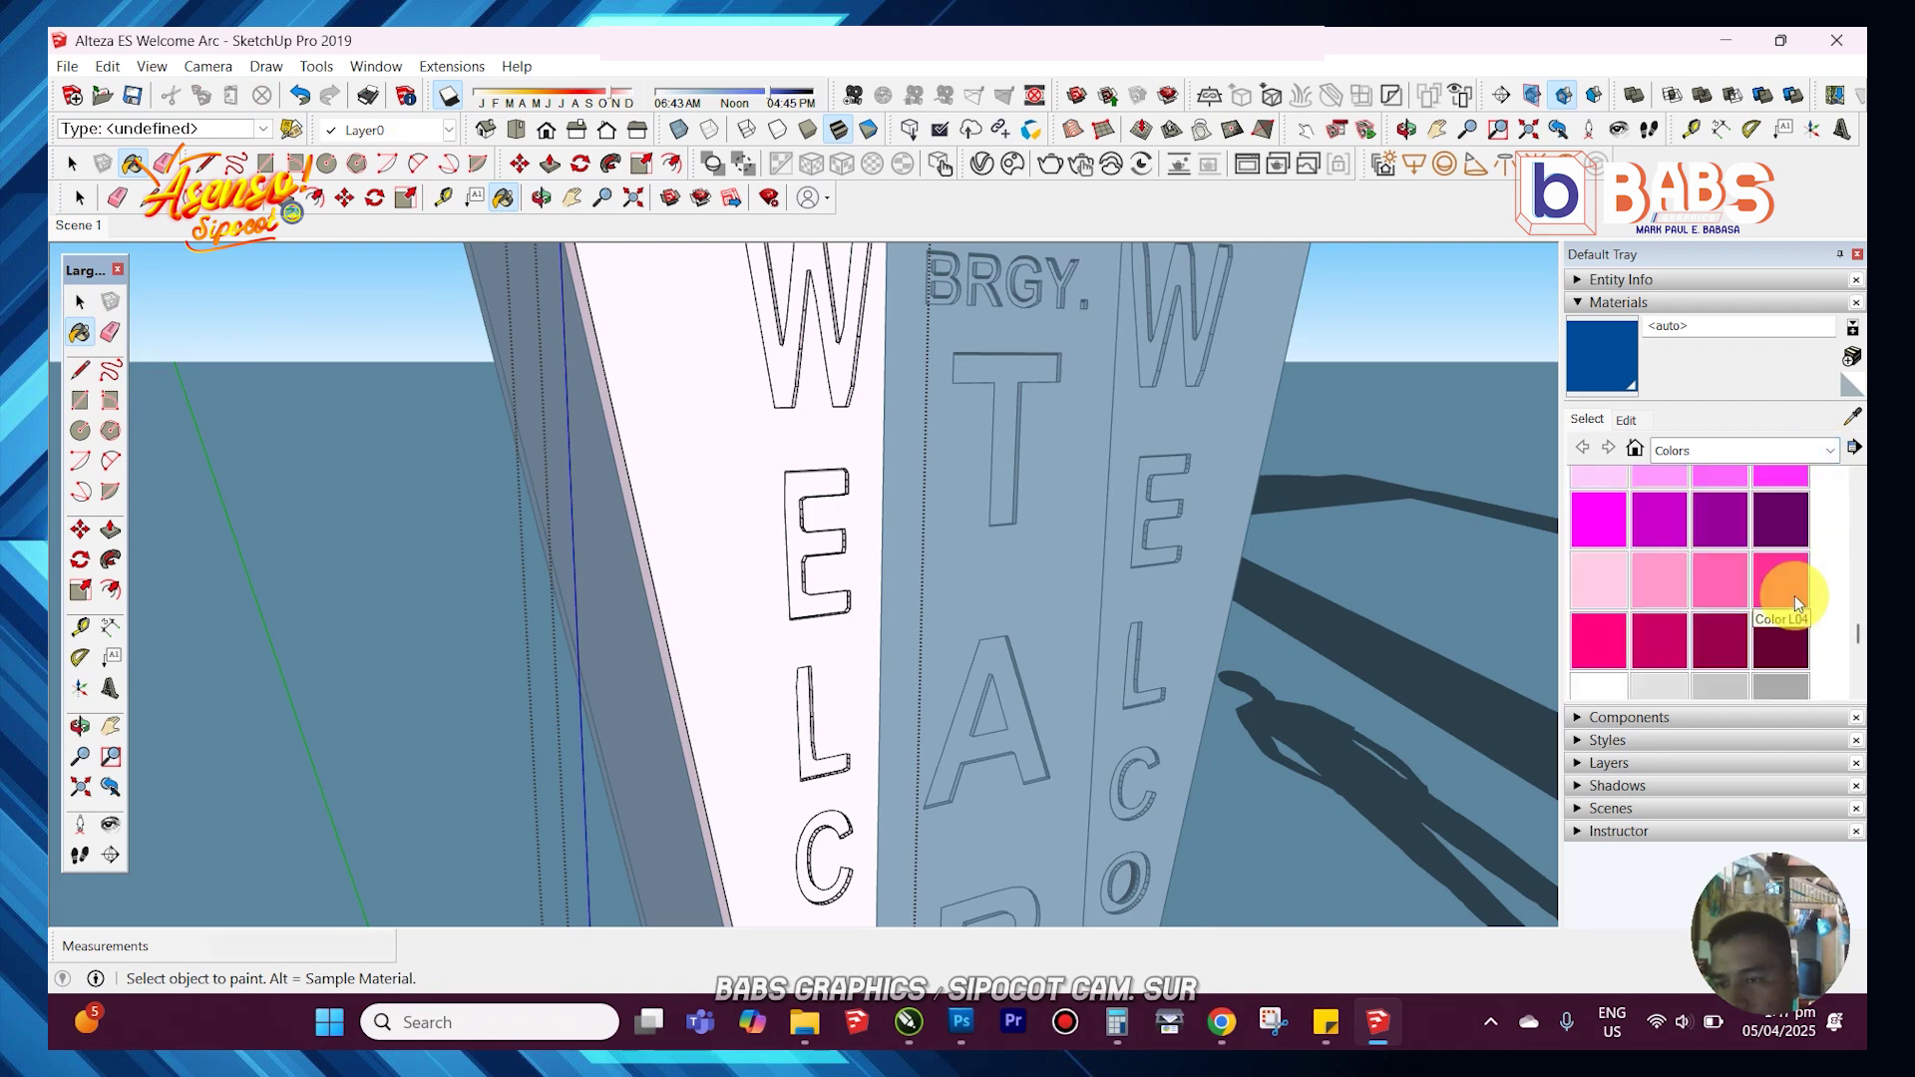
{"action": "scroll", "coordinate": [1794, 596], "scroll_direction": "up", "scroll_amount": 5}
{"action": "scroll", "coordinate": [1793, 599], "scroll_direction": "up", "scroll_amount": 4}
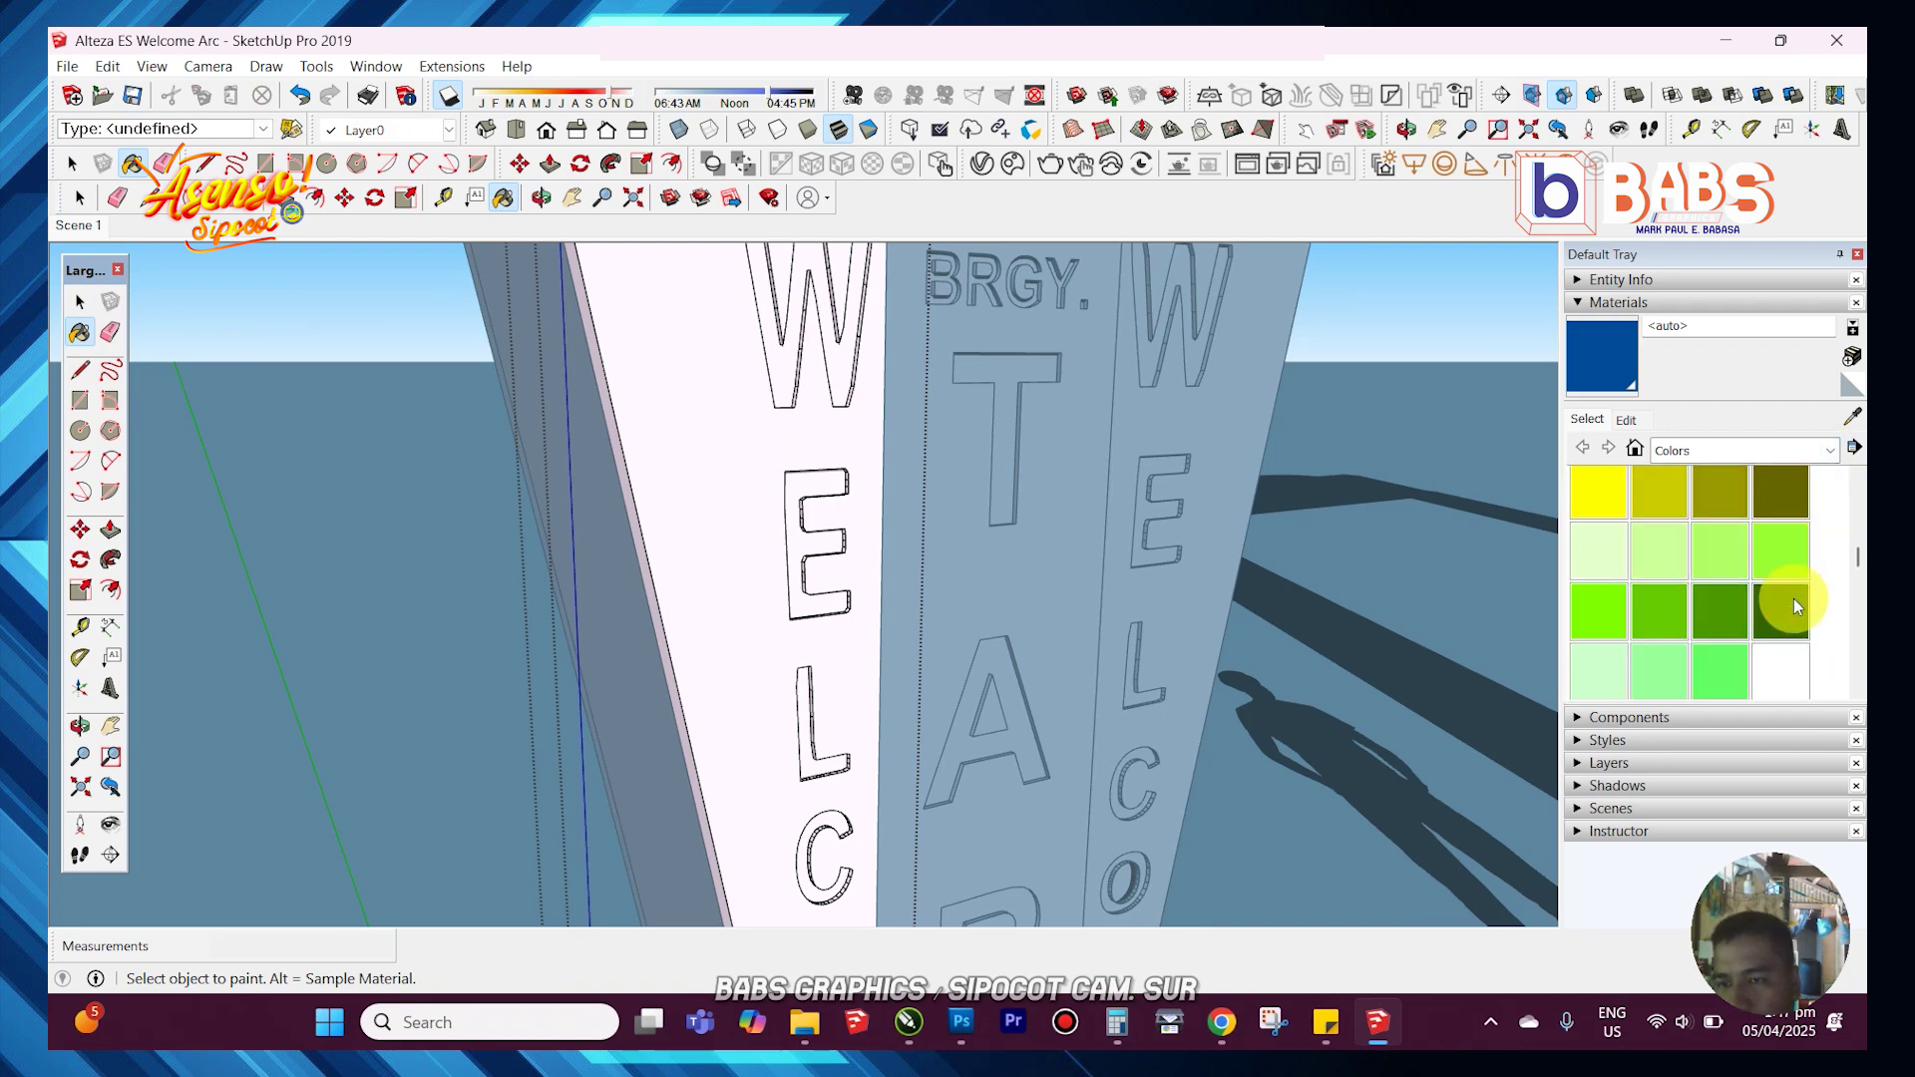
{"action": "scroll", "coordinate": [1794, 599], "scroll_direction": "down", "scroll_amount": 1}
{"action": "scroll", "coordinate": [1788, 599], "scroll_direction": "up", "scroll_amount": 1}
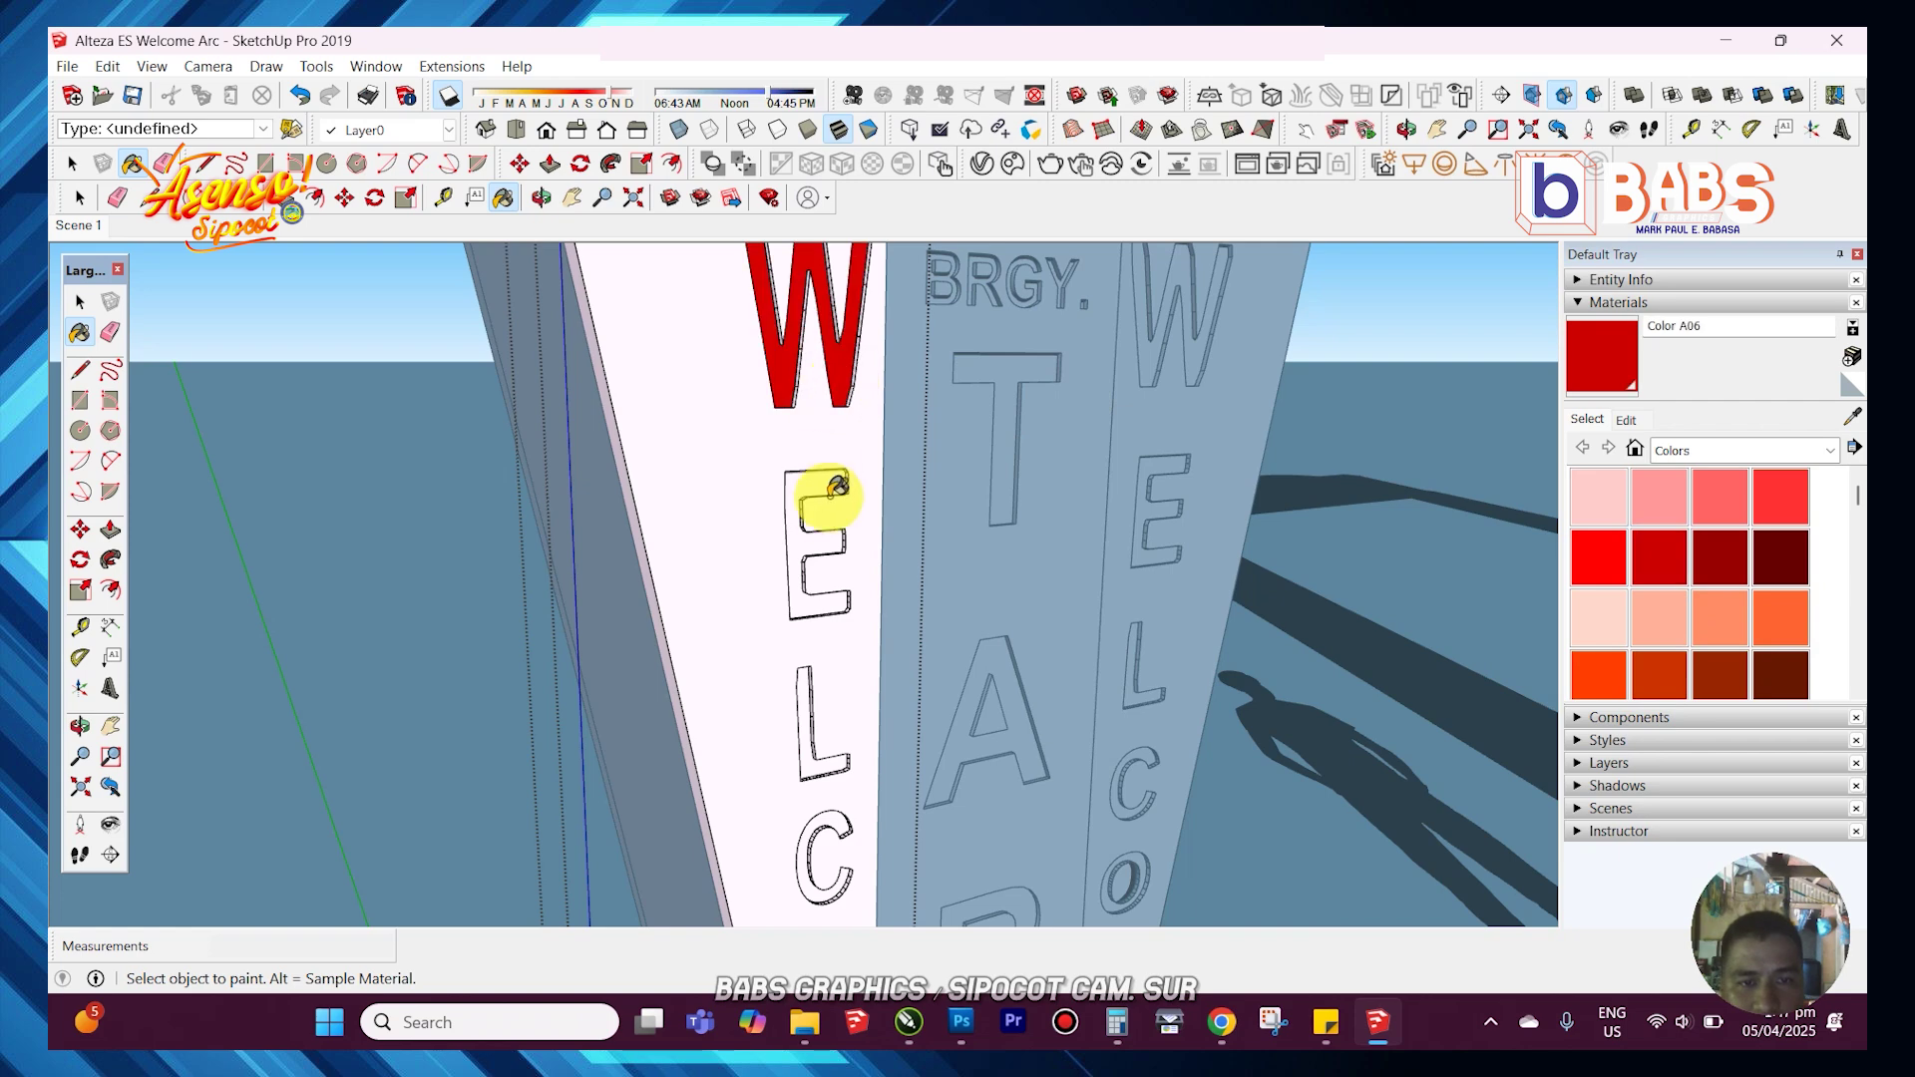
- Paint the recessed W and first E of the left panel's WELCOME text with red Color A06
{"action": "scroll", "coordinate": [855, 449], "scroll_direction": "up", "scroll_amount": 4}
{"action": "key", "text": "ctrl+z"}
{"action": "key", "text": "space"}
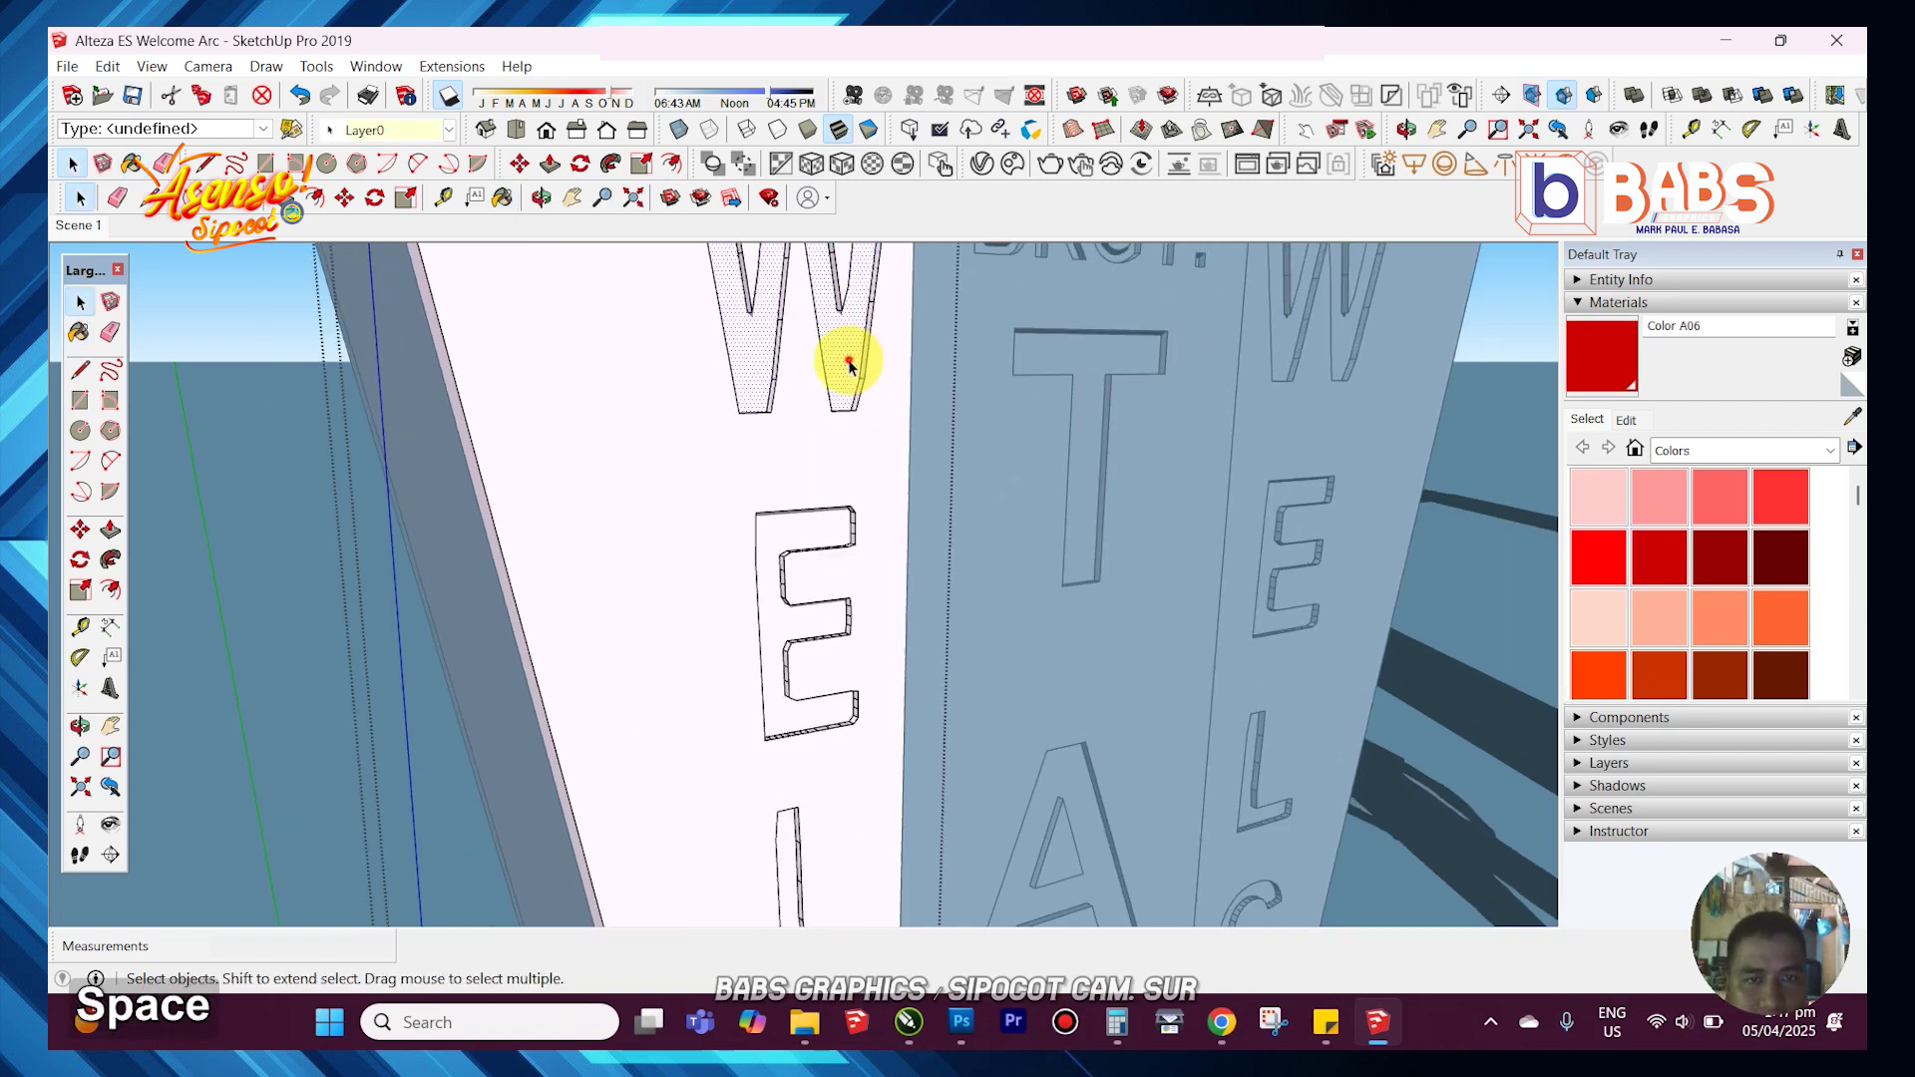
{"action": "triple_click", "coordinate": [849, 361]}
{"action": "double_click", "coordinate": [849, 371]}
{"action": "scroll", "coordinate": [848, 371], "scroll_direction": "up", "scroll_amount": 3}
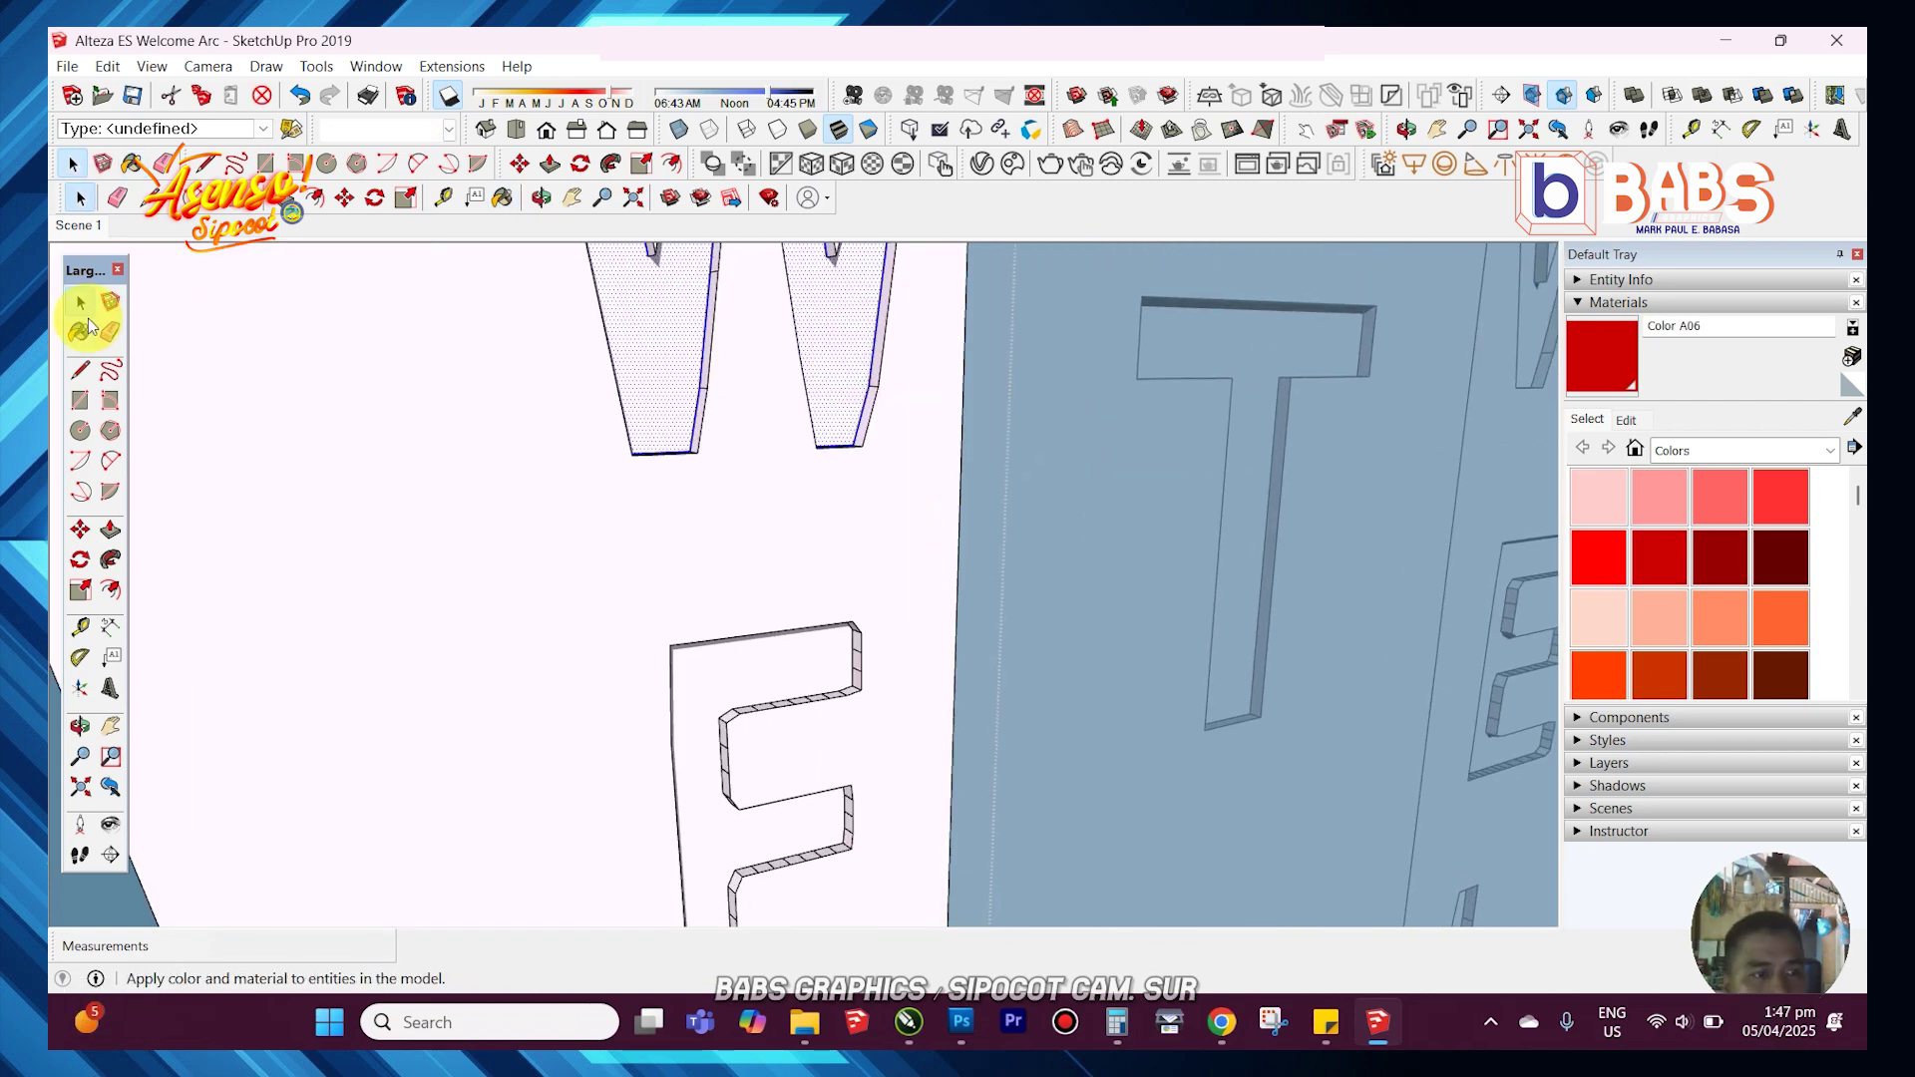
{"action": "left_click", "coordinate": [816, 321]}
{"action": "left_click", "coordinate": [761, 656]}
{"action": "scroll", "coordinate": [753, 619], "scroll_direction": "down", "scroll_amount": 6}
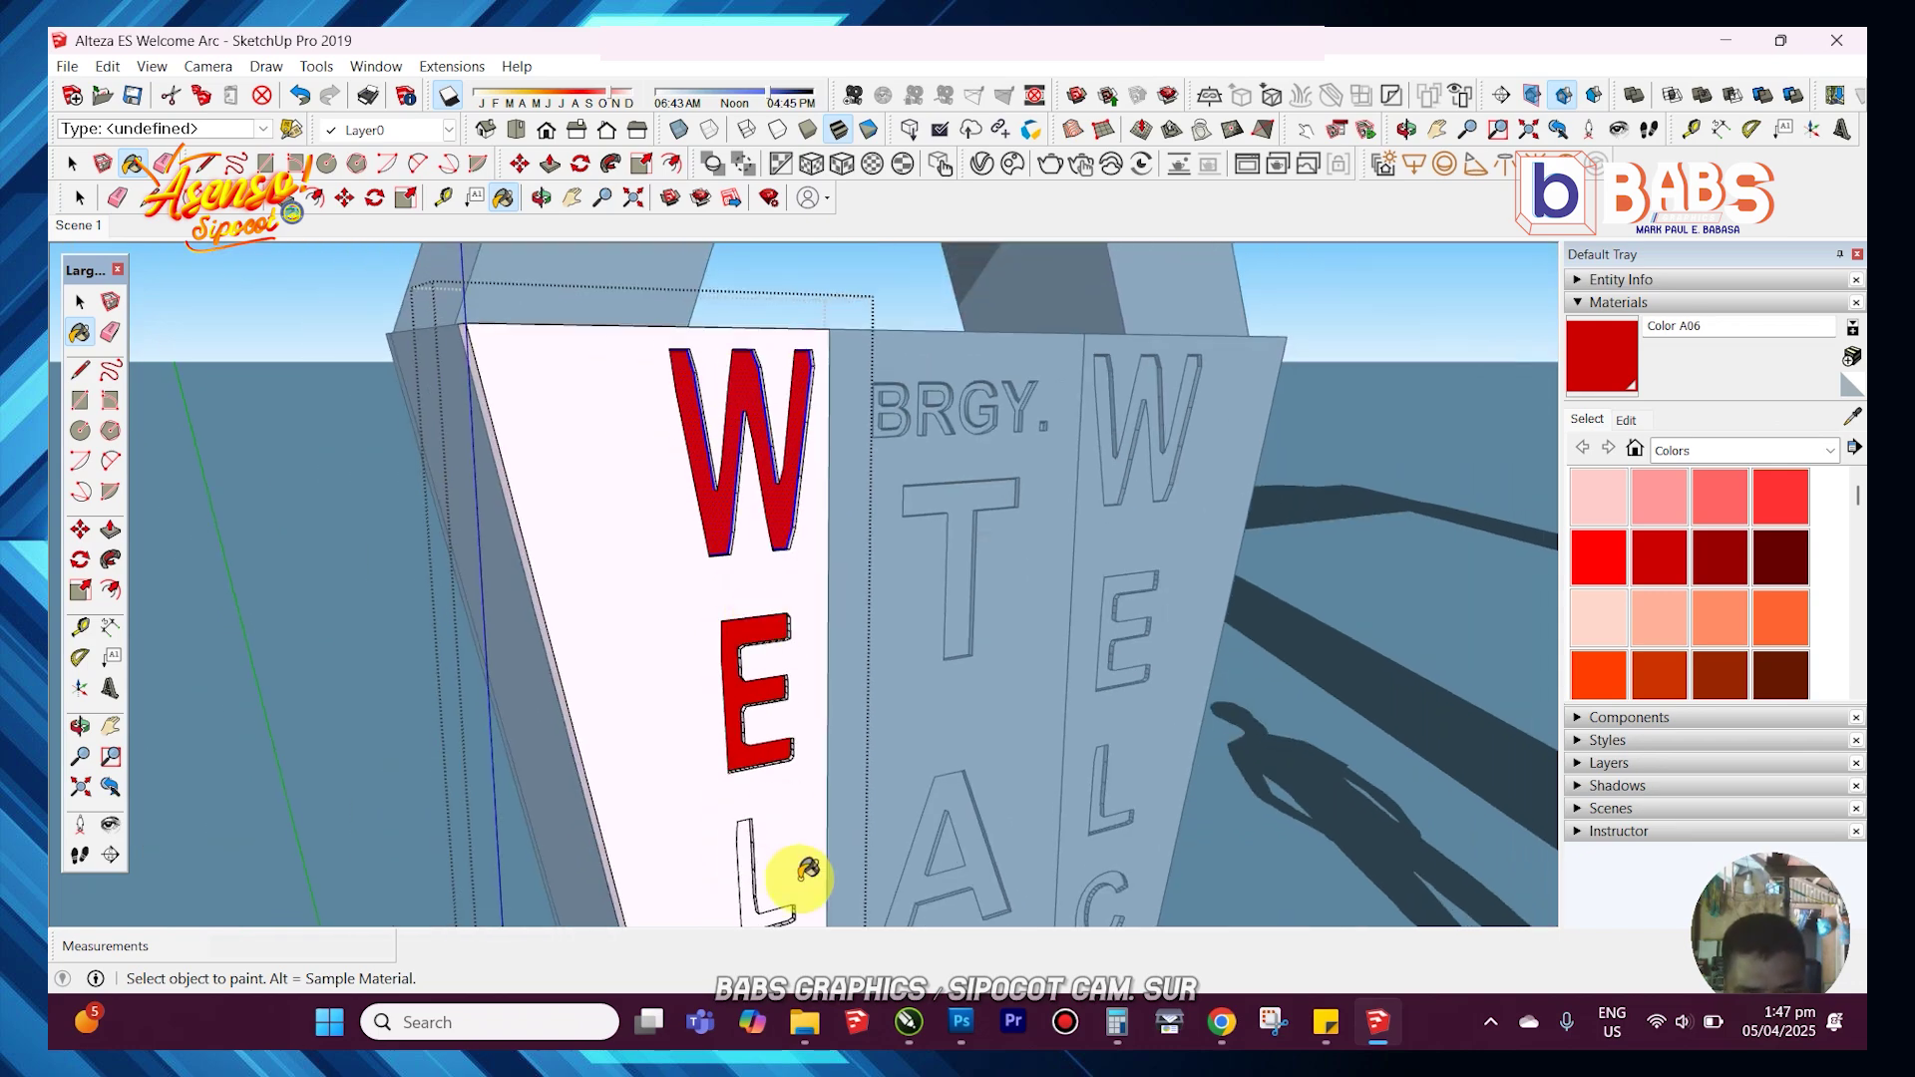
- Paint the L, C, O and M of the left WELCOME text with Color A06 and reverse the face inside the O
{"action": "scroll", "coordinate": [714, 570], "scroll_direction": "up", "scroll_amount": 4}
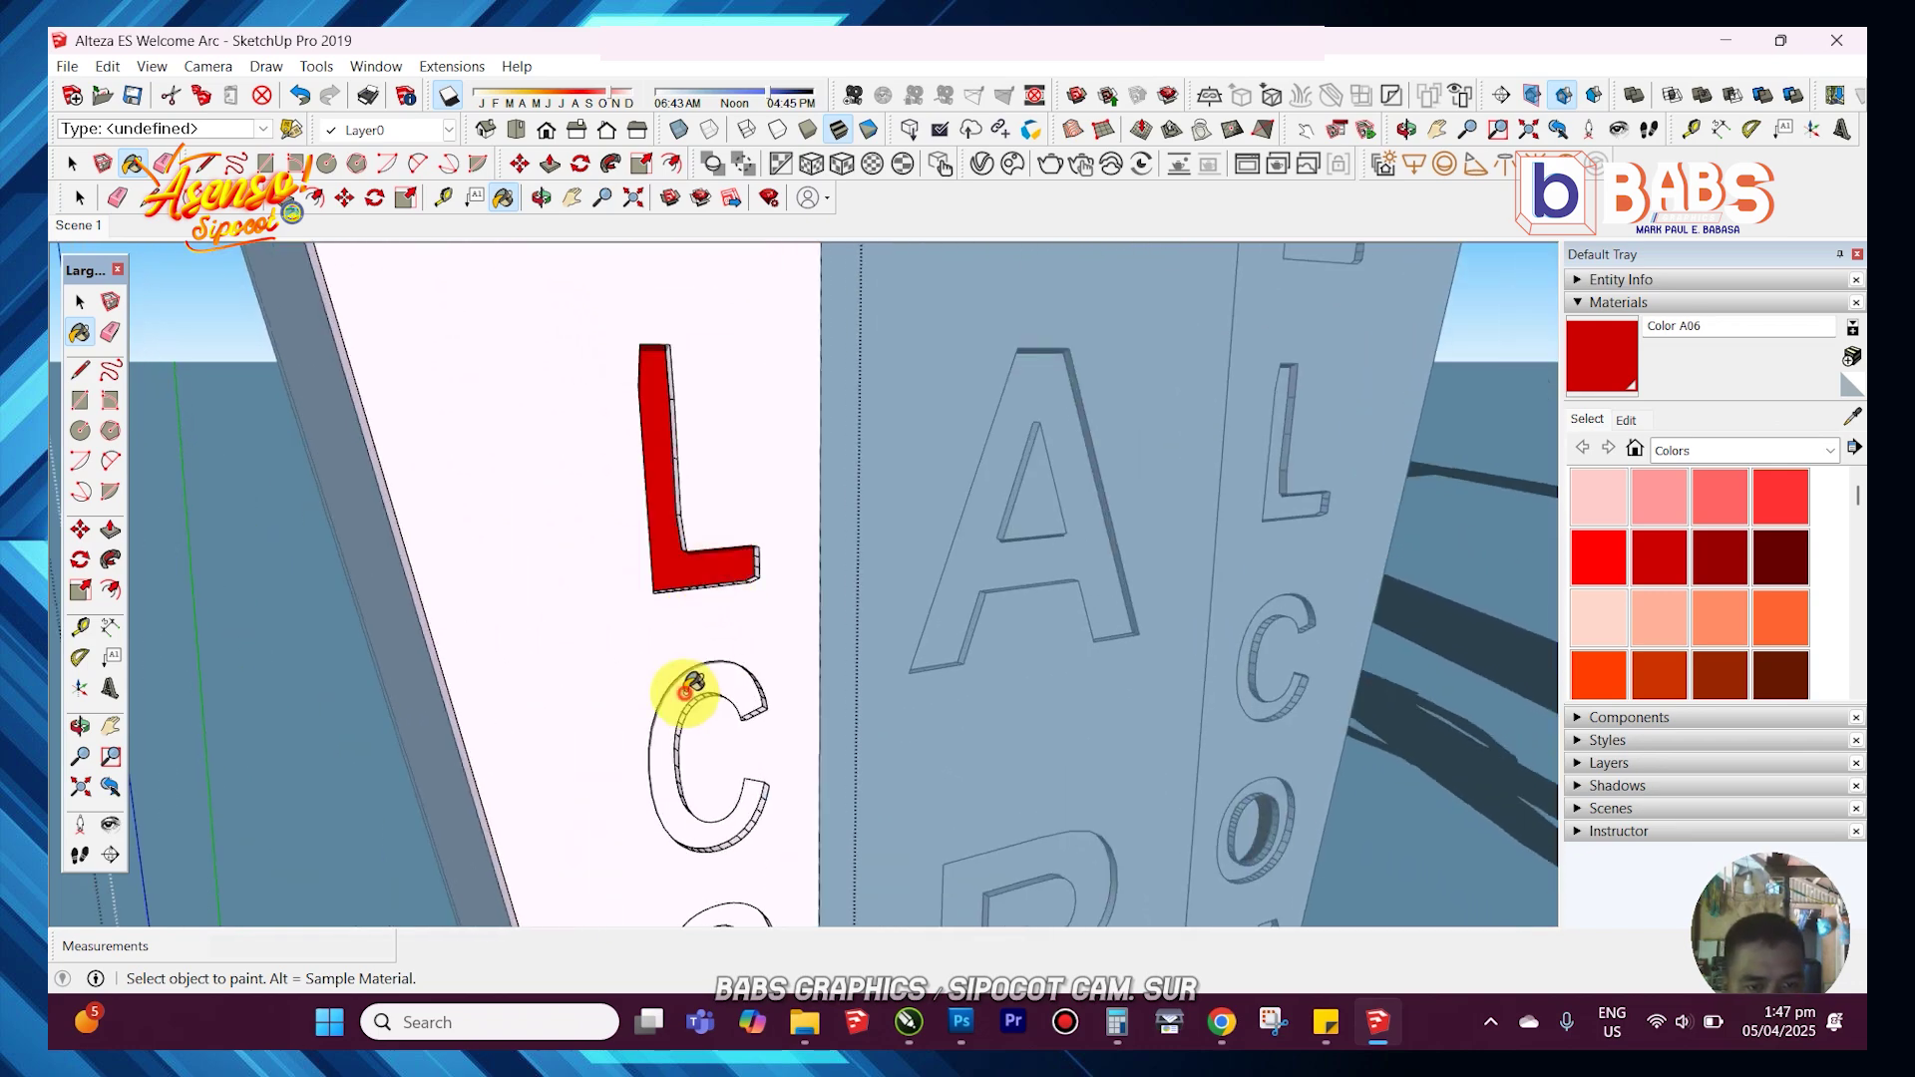
{"action": "left_click", "coordinate": [689, 688]}
{"action": "scroll", "coordinate": [688, 611], "scroll_direction": "down", "scroll_amount": 4}
{"action": "scroll", "coordinate": [697, 761], "scroll_direction": "up", "scroll_amount": 5}
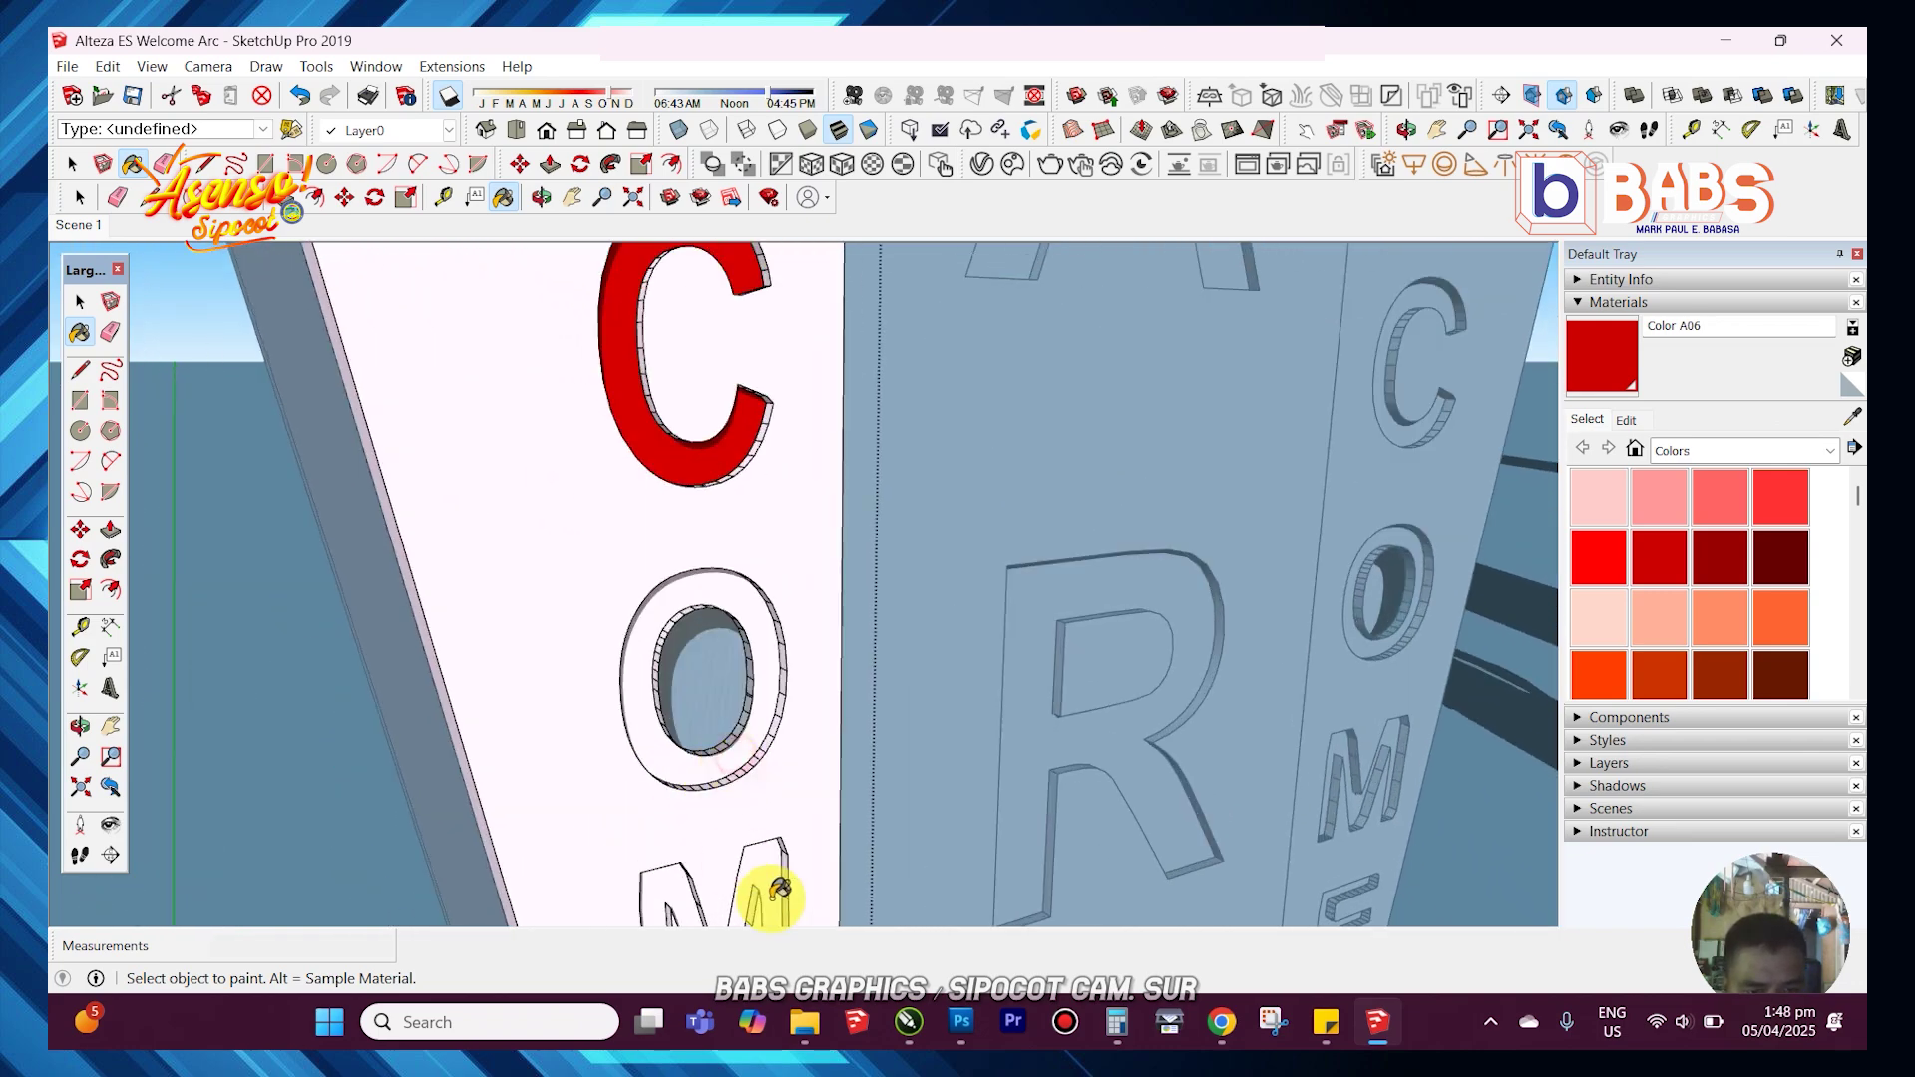
{"action": "right_click", "coordinate": [718, 663]}
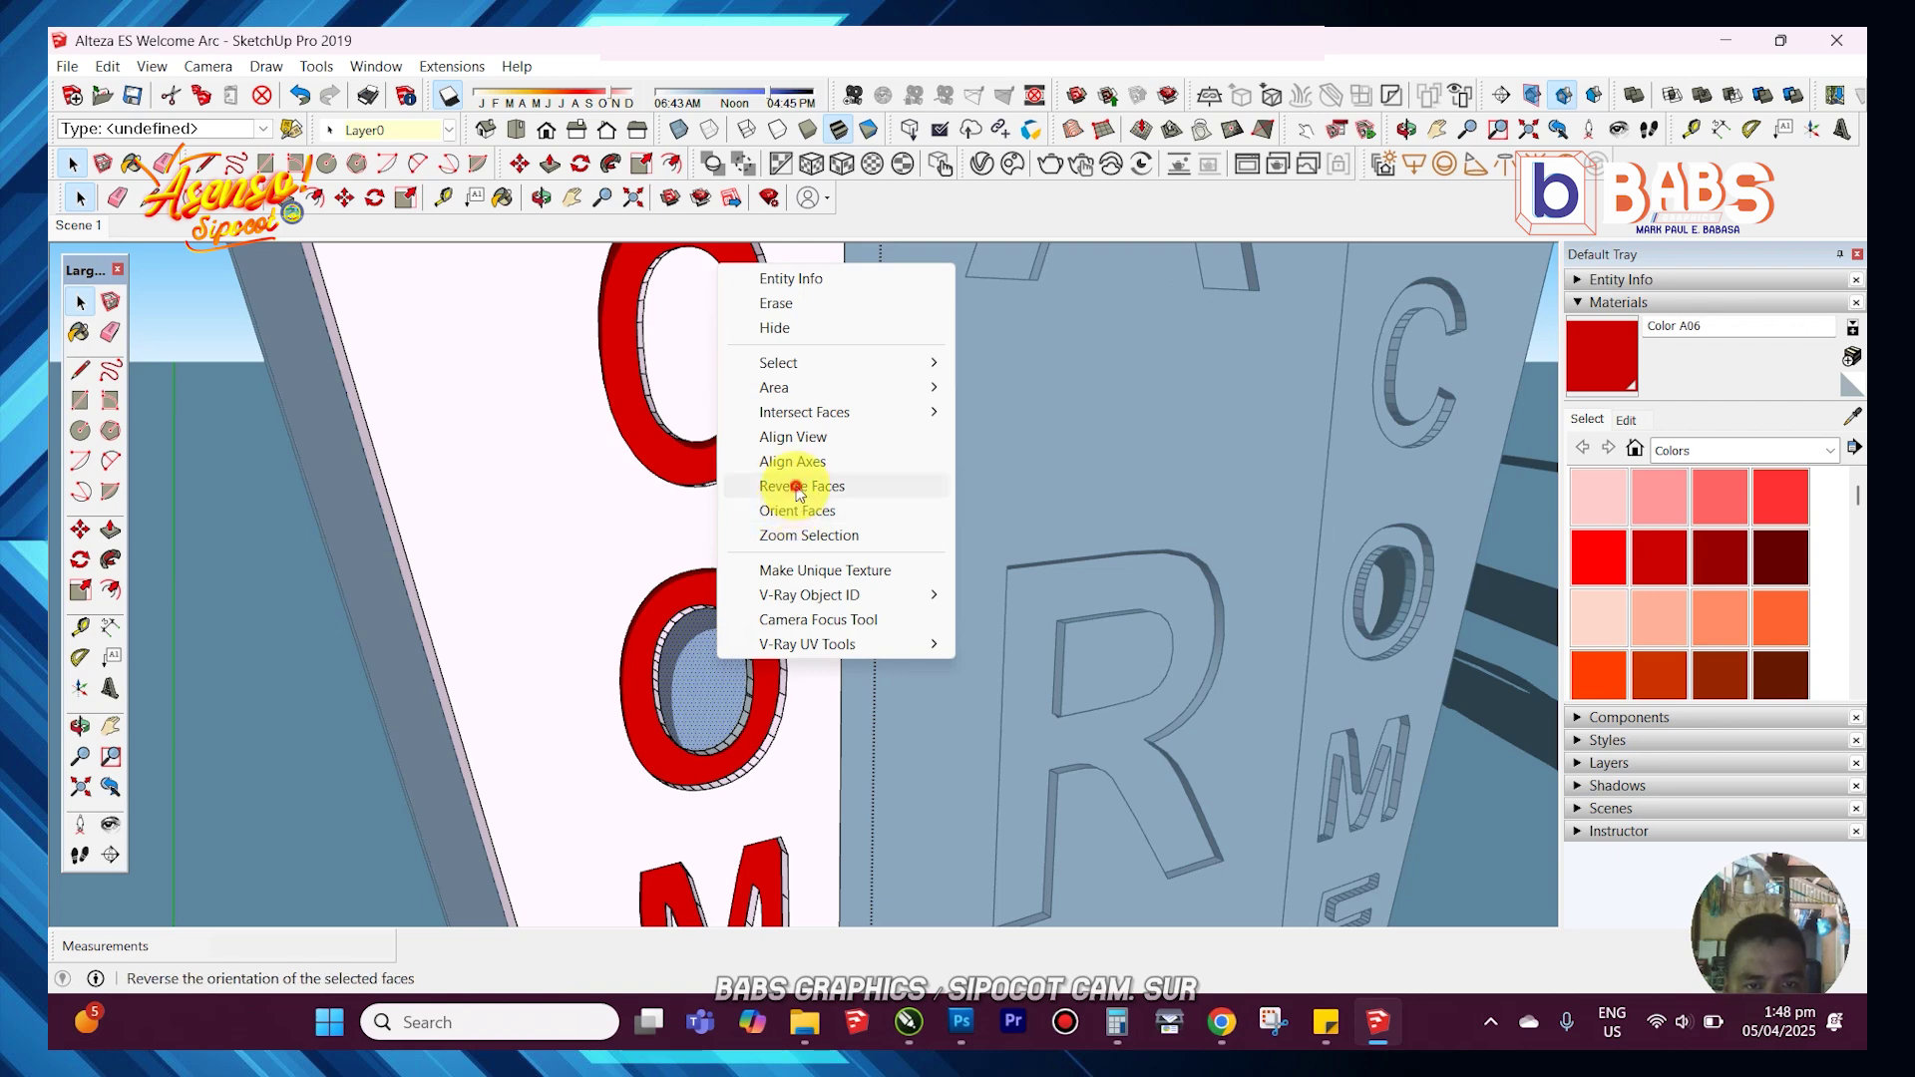
{"action": "left_click", "coordinate": [798, 487]}
- Paint the last E of the left panel's WELCOME text with red Color A06
{"action": "scroll", "coordinate": [719, 633], "scroll_direction": "down", "scroll_amount": 2}
{"action": "scroll", "coordinate": [748, 642], "scroll_direction": "down", "scroll_amount": 2}
{"action": "key", "text": "h"}
{"action": "left_click_drag", "start_coordinate": [749, 641], "coordinate": [808, 449]}
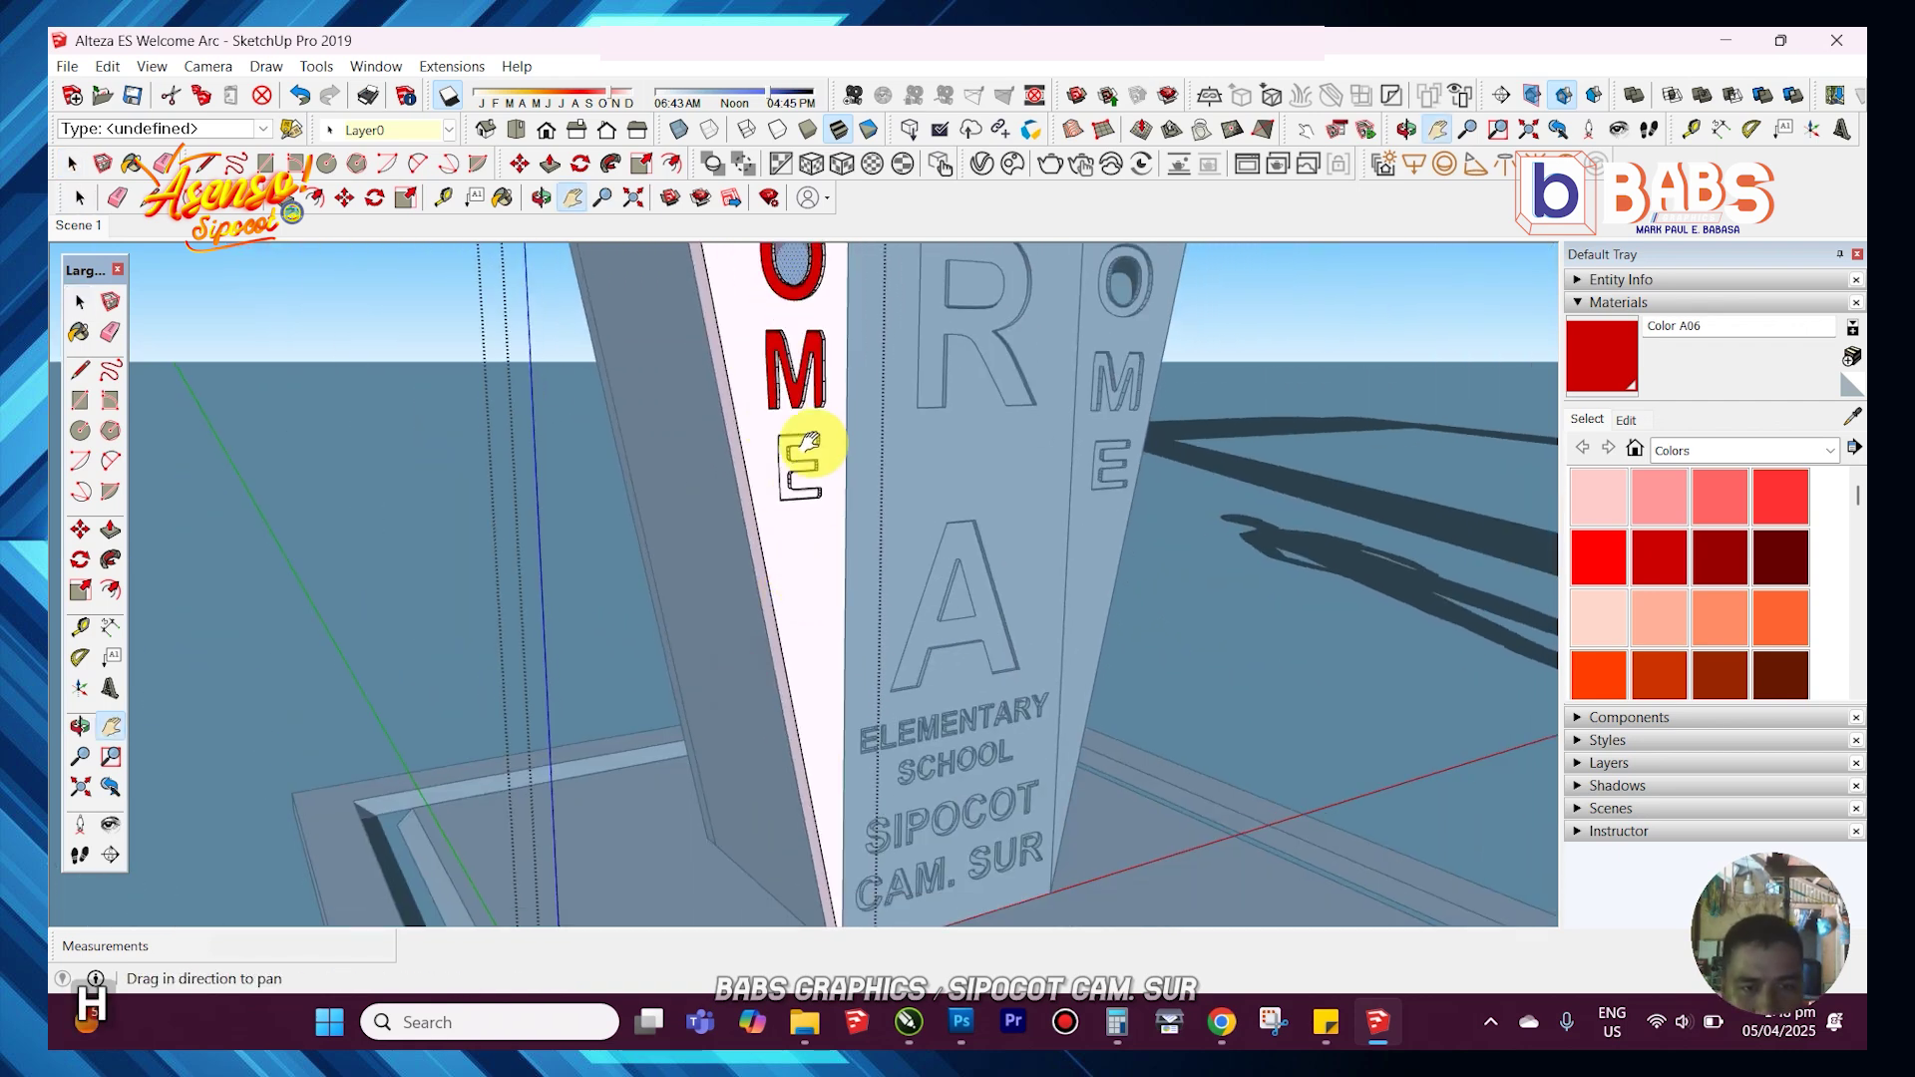
{"action": "scroll", "coordinate": [799, 399], "scroll_direction": "up", "scroll_amount": 5}
{"action": "key", "text": "space"}
{"action": "scroll", "coordinate": [804, 542], "scroll_direction": "up", "scroll_amount": 3}
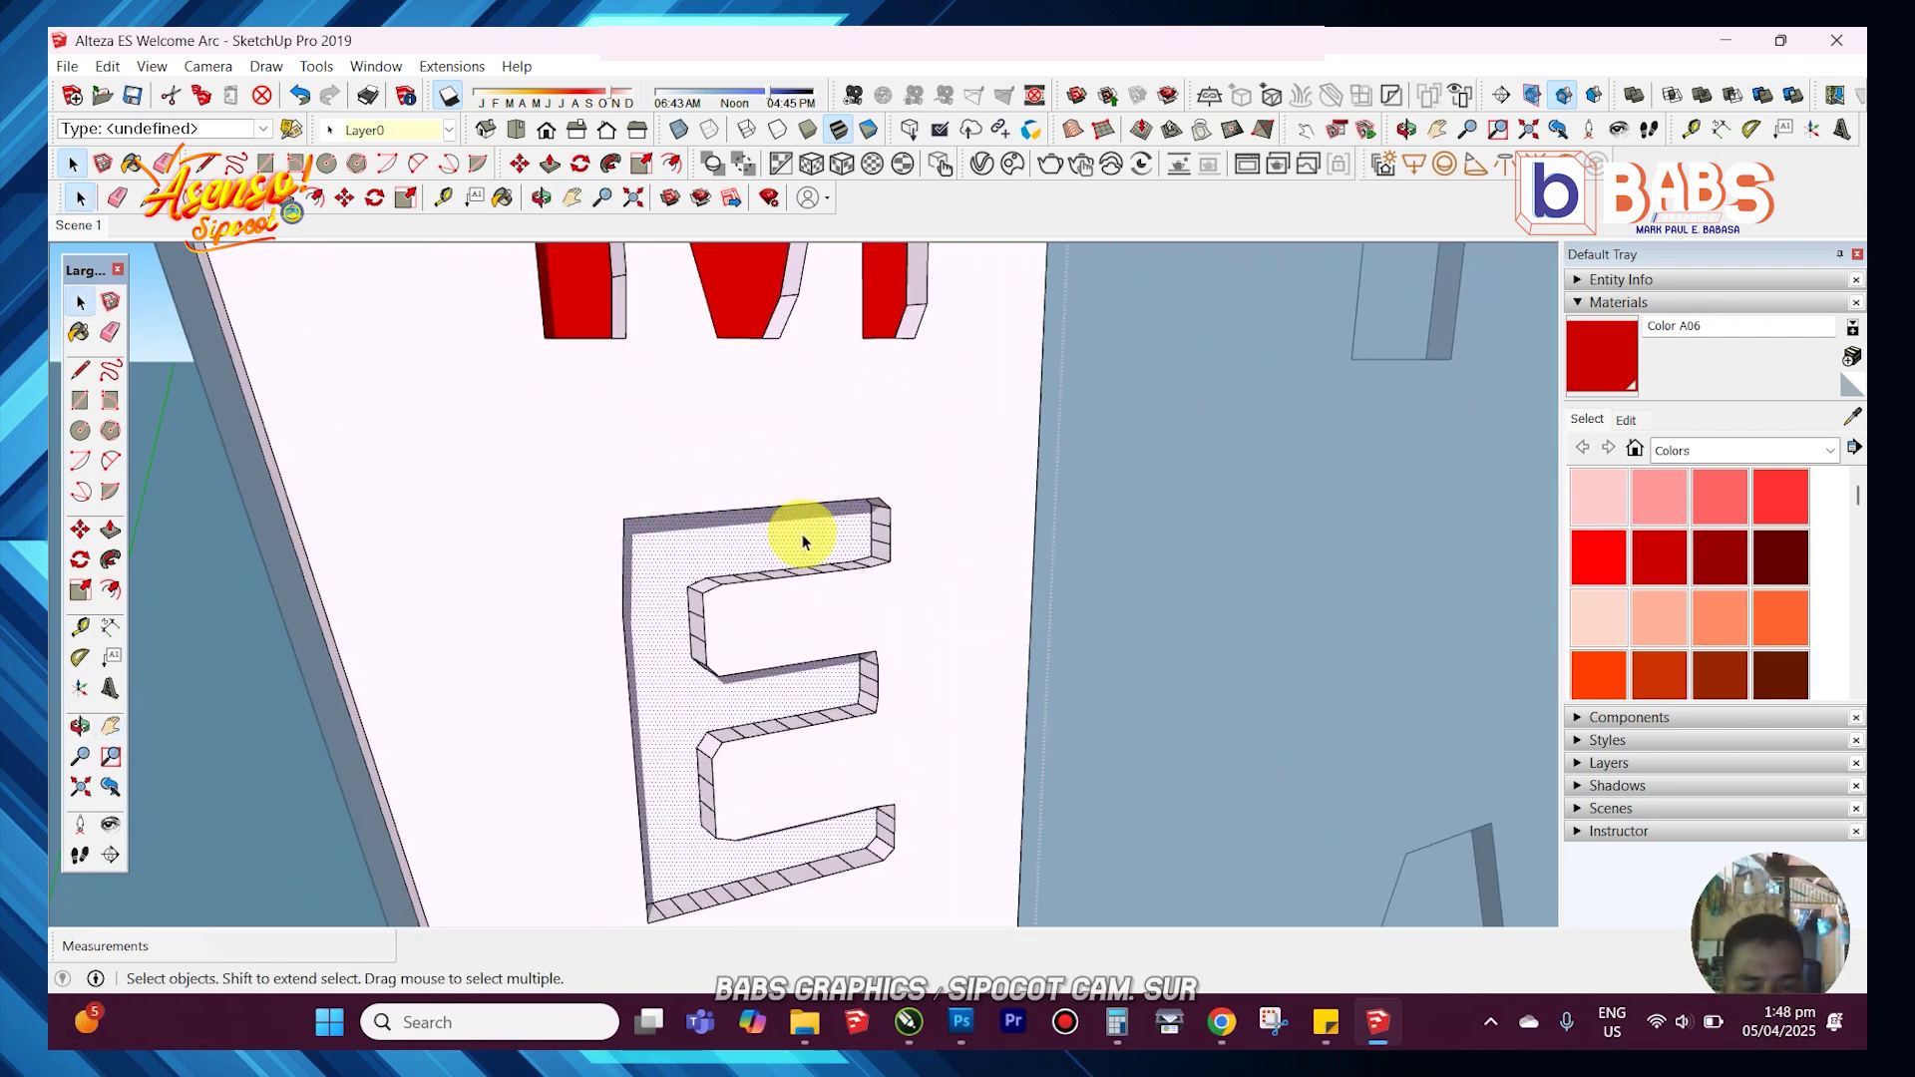
{"action": "left_click", "coordinate": [788, 543]}
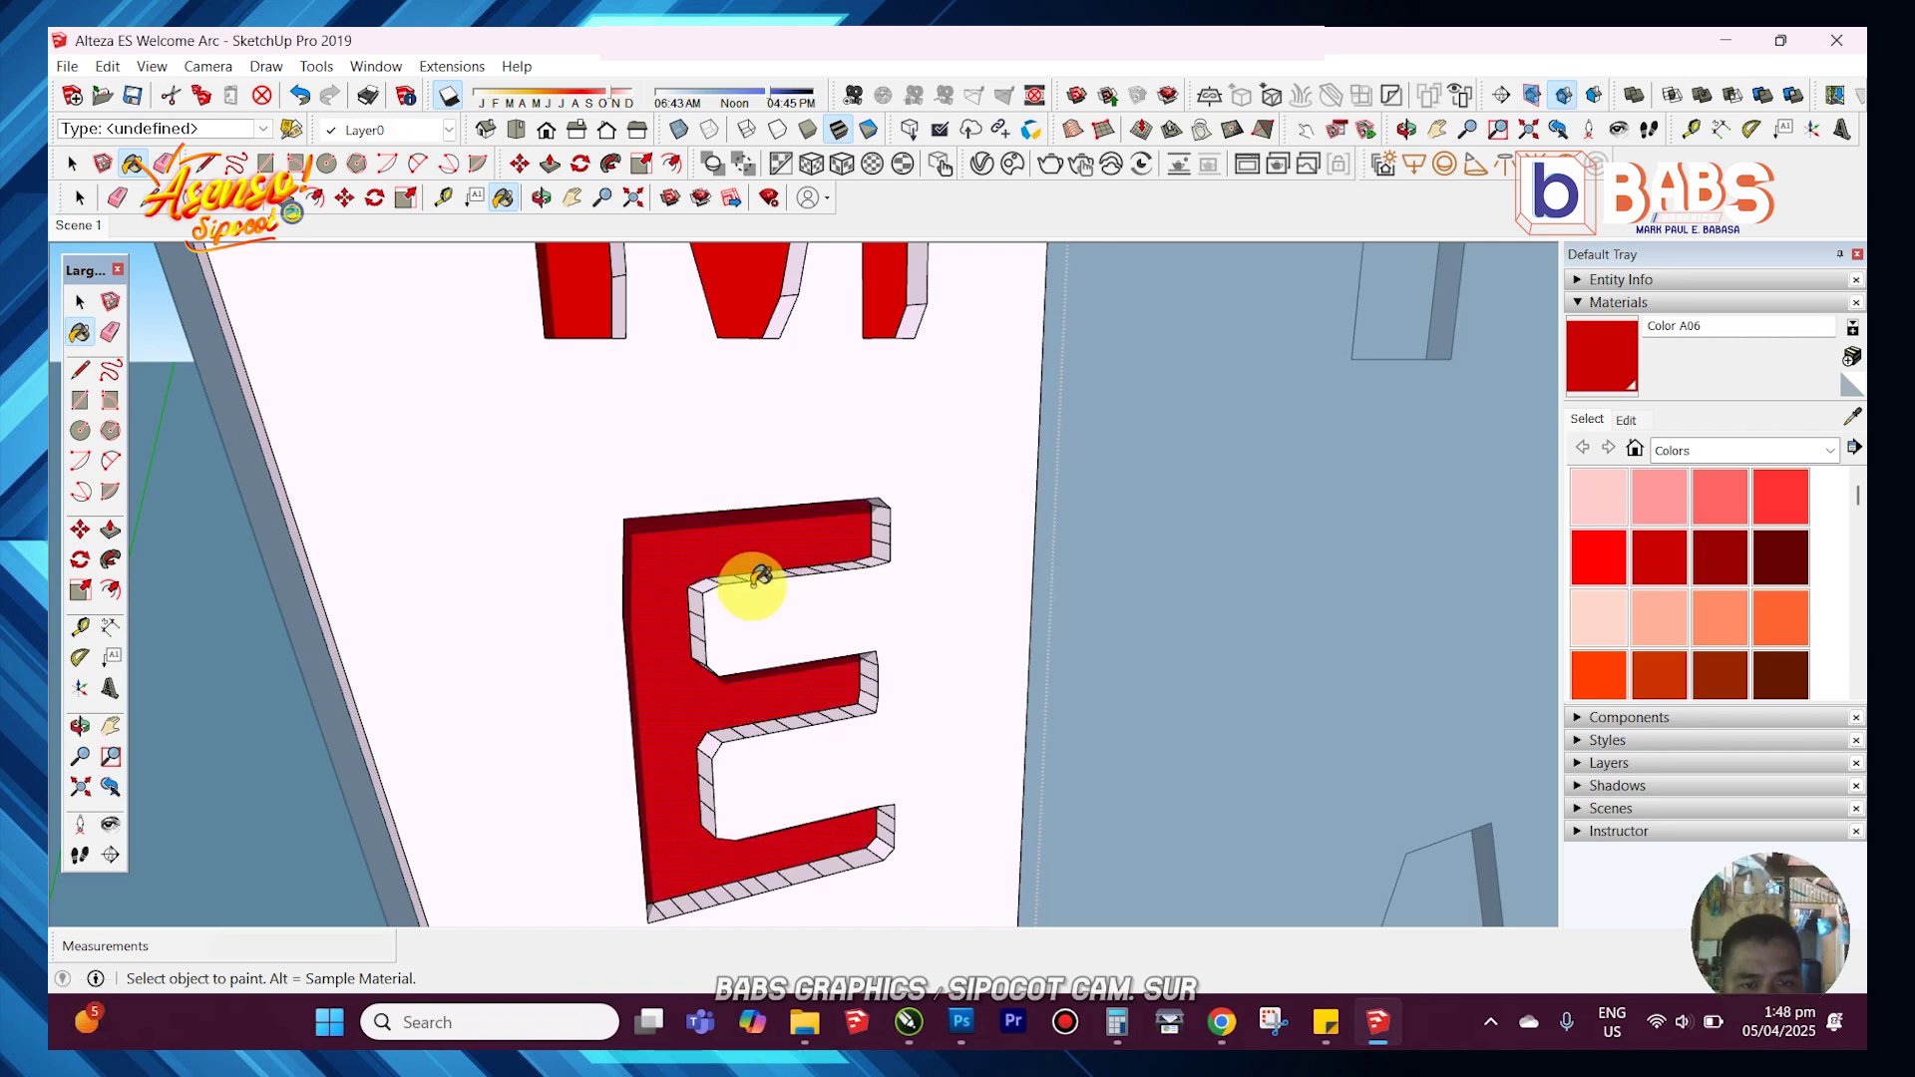
{"action": "scroll", "coordinate": [818, 589], "scroll_direction": "down", "scroll_amount": 3}
- Paint the left WELCOME panel's background face with yellow Color E05 and leave the group
{"action": "key", "text": "space"}
{"action": "left_click", "coordinate": [860, 598]}
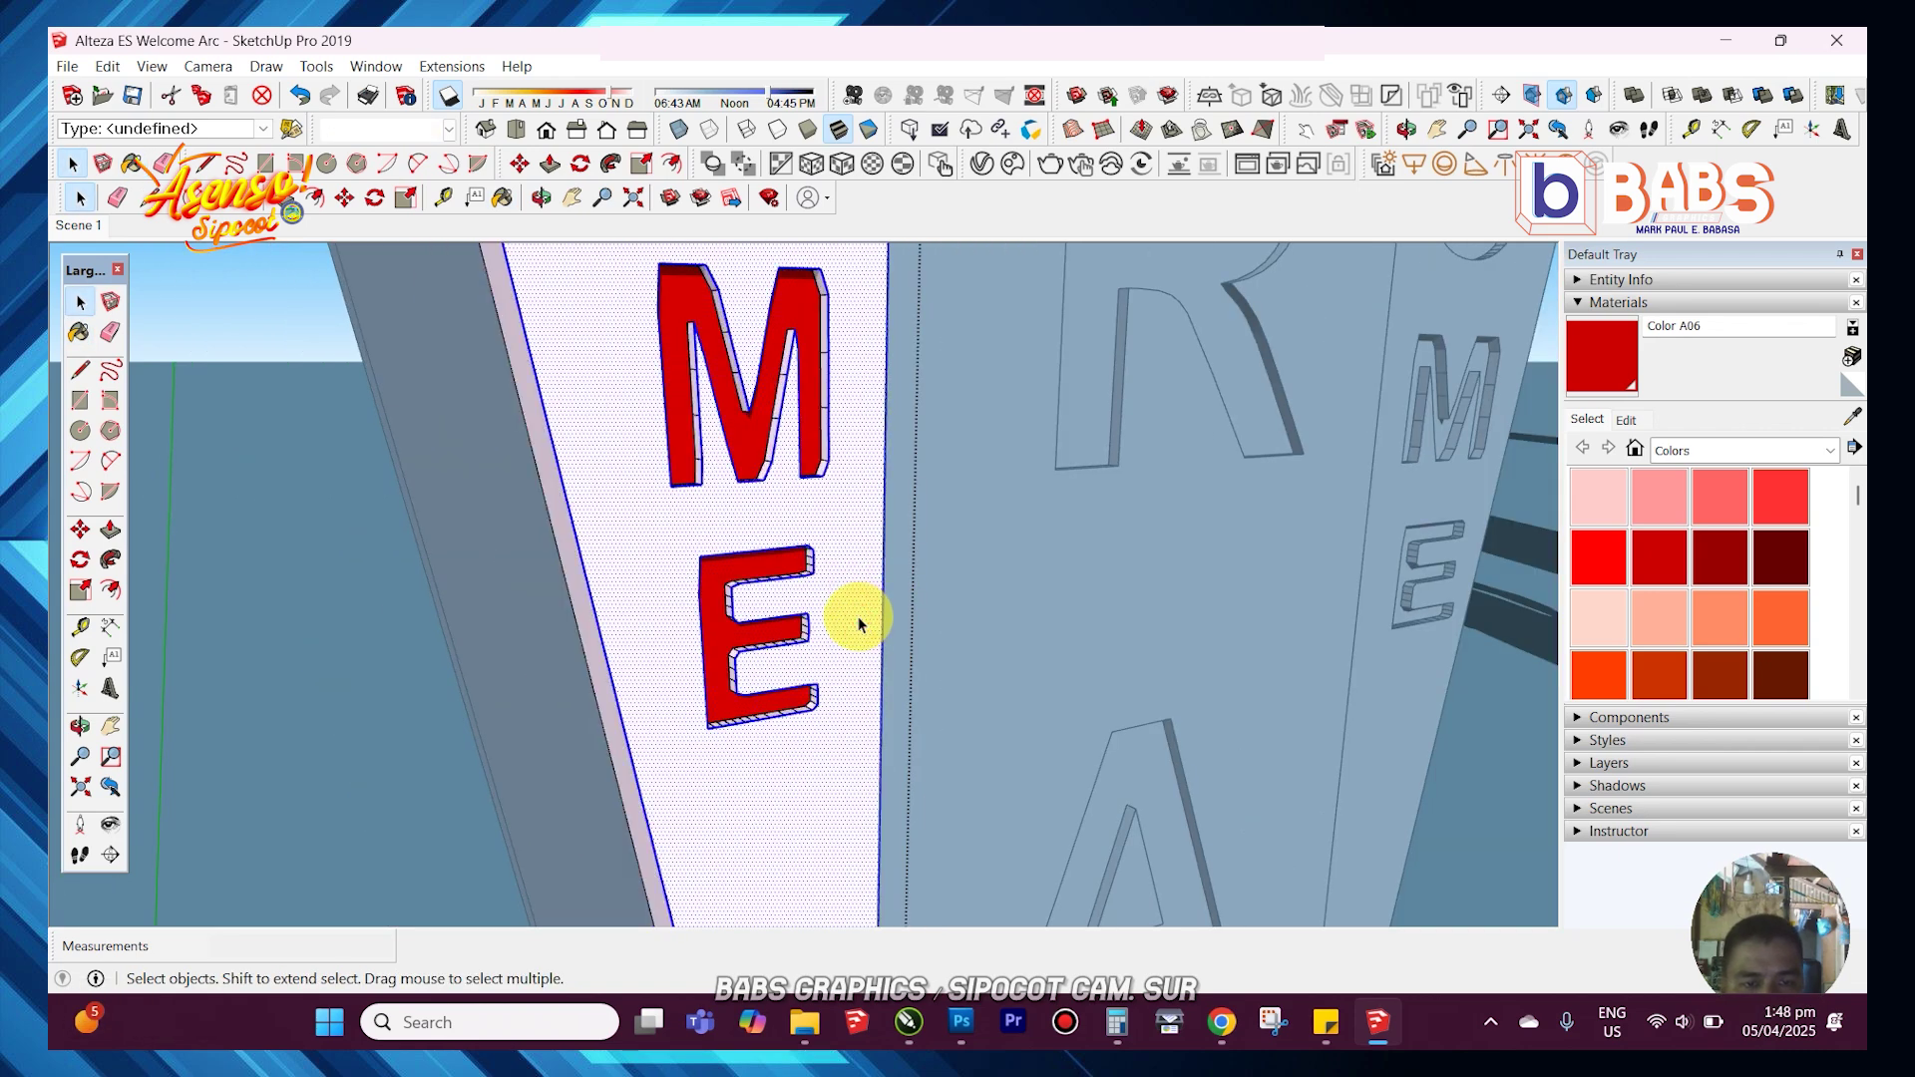
{"action": "scroll", "coordinate": [1772, 612], "scroll_direction": "down", "scroll_amount": 6}
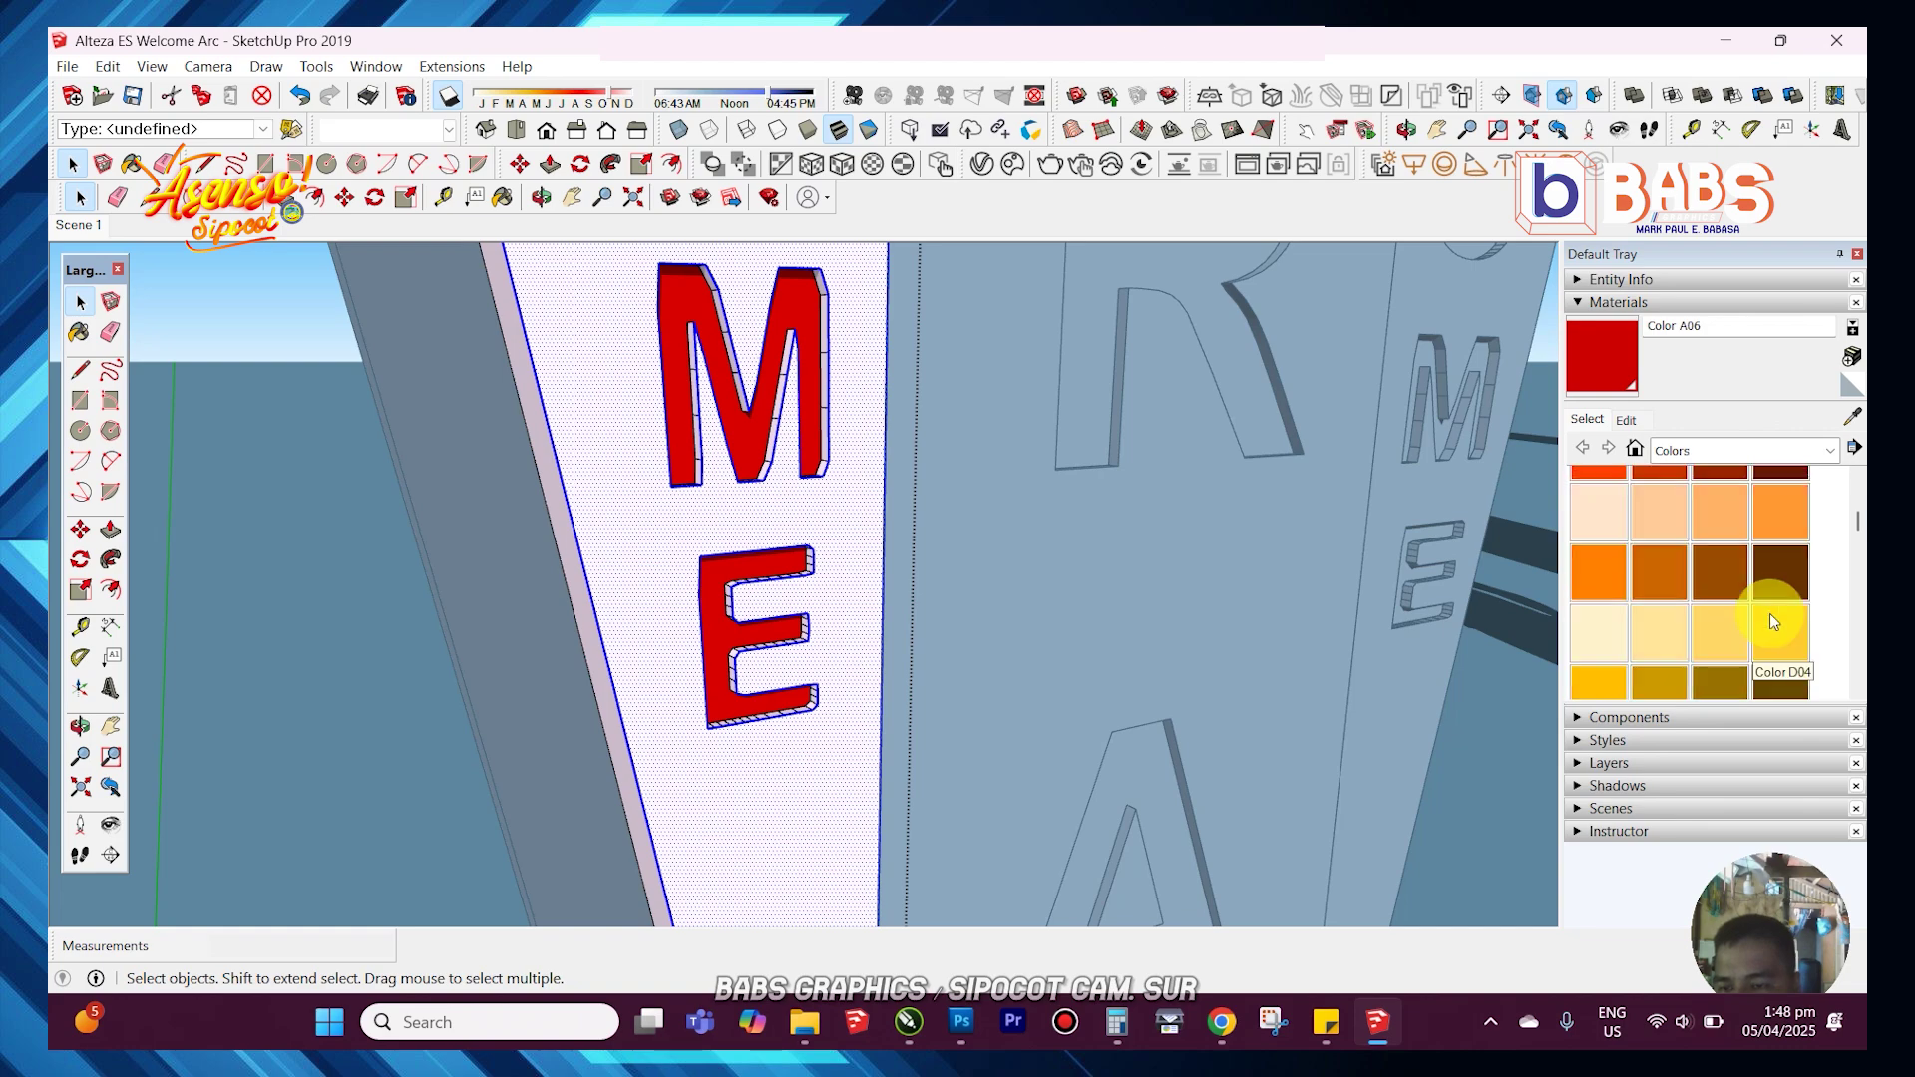
{"action": "left_click", "coordinate": [1599, 587]}
{"action": "left_click", "coordinate": [748, 734]}
{"action": "scroll", "coordinate": [748, 733], "scroll_direction": "down", "scroll_amount": 5}
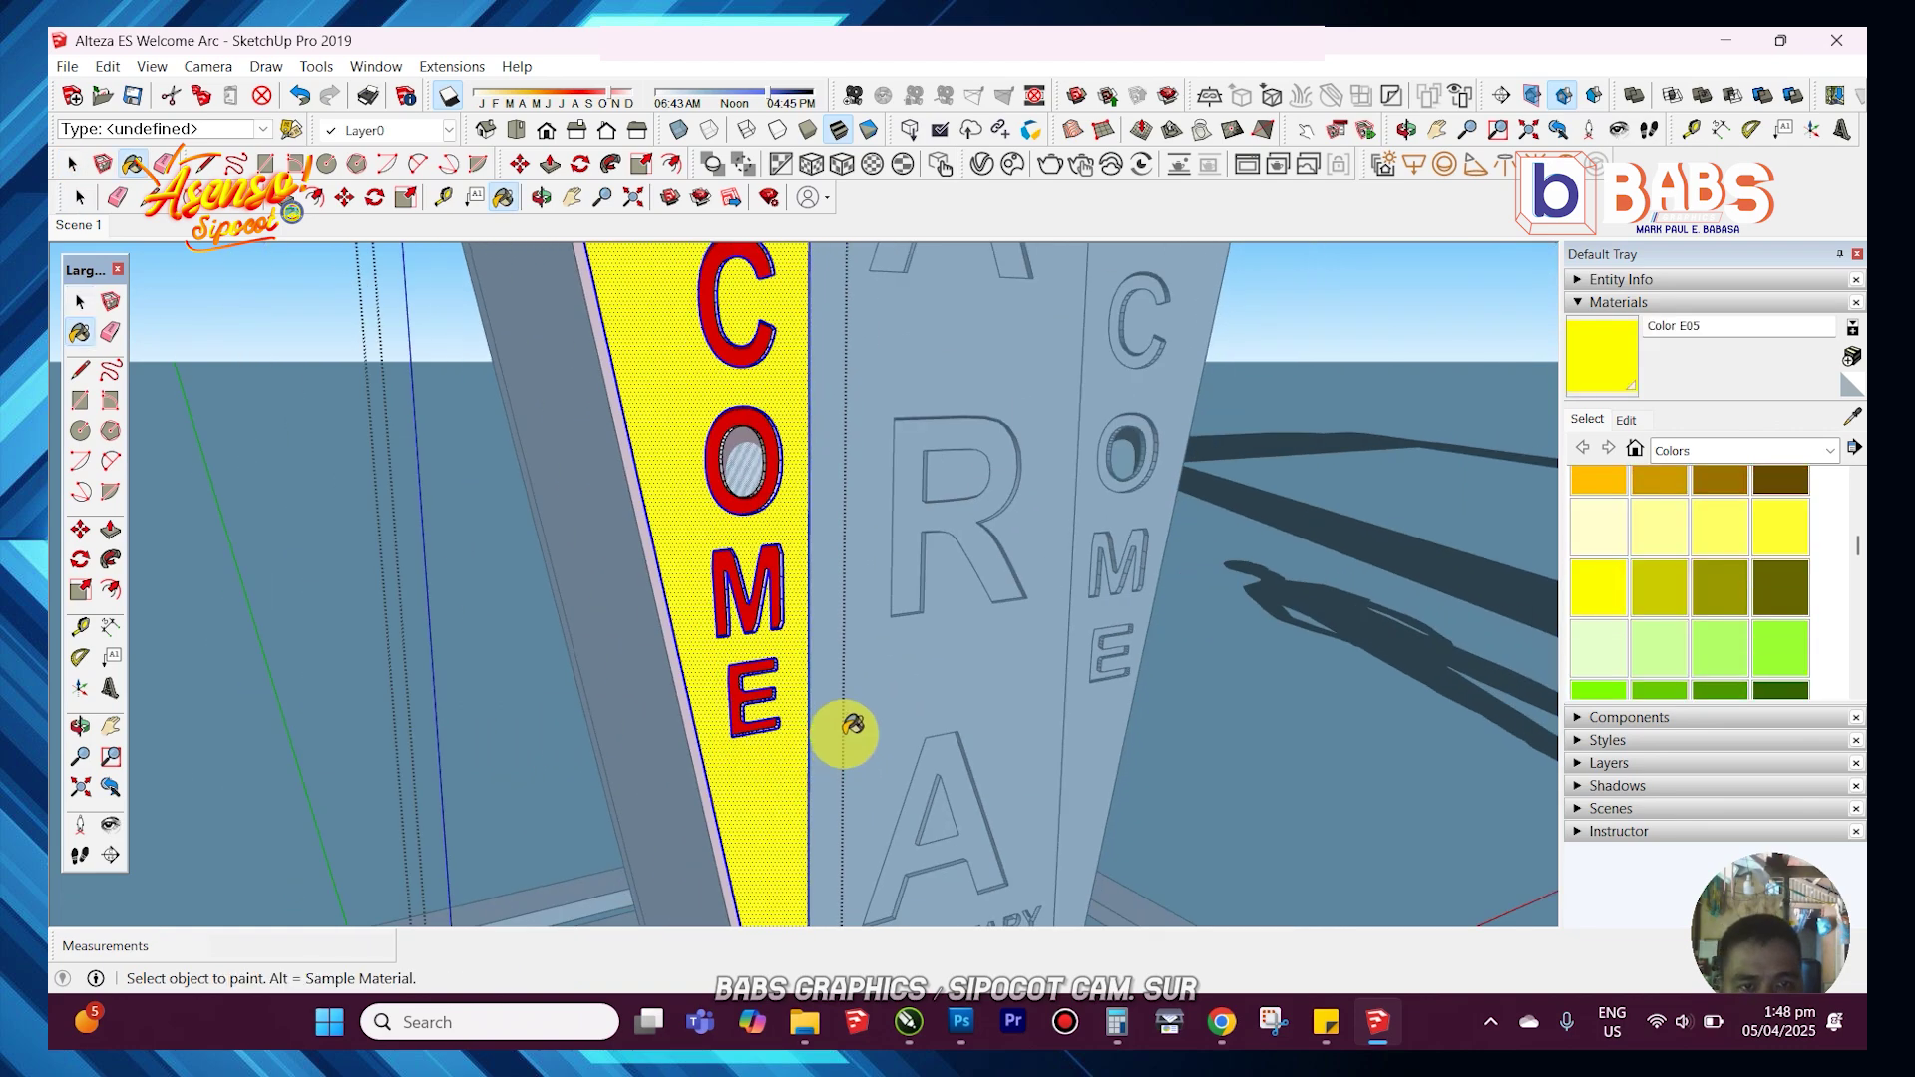
{"action": "key", "text": "space"}
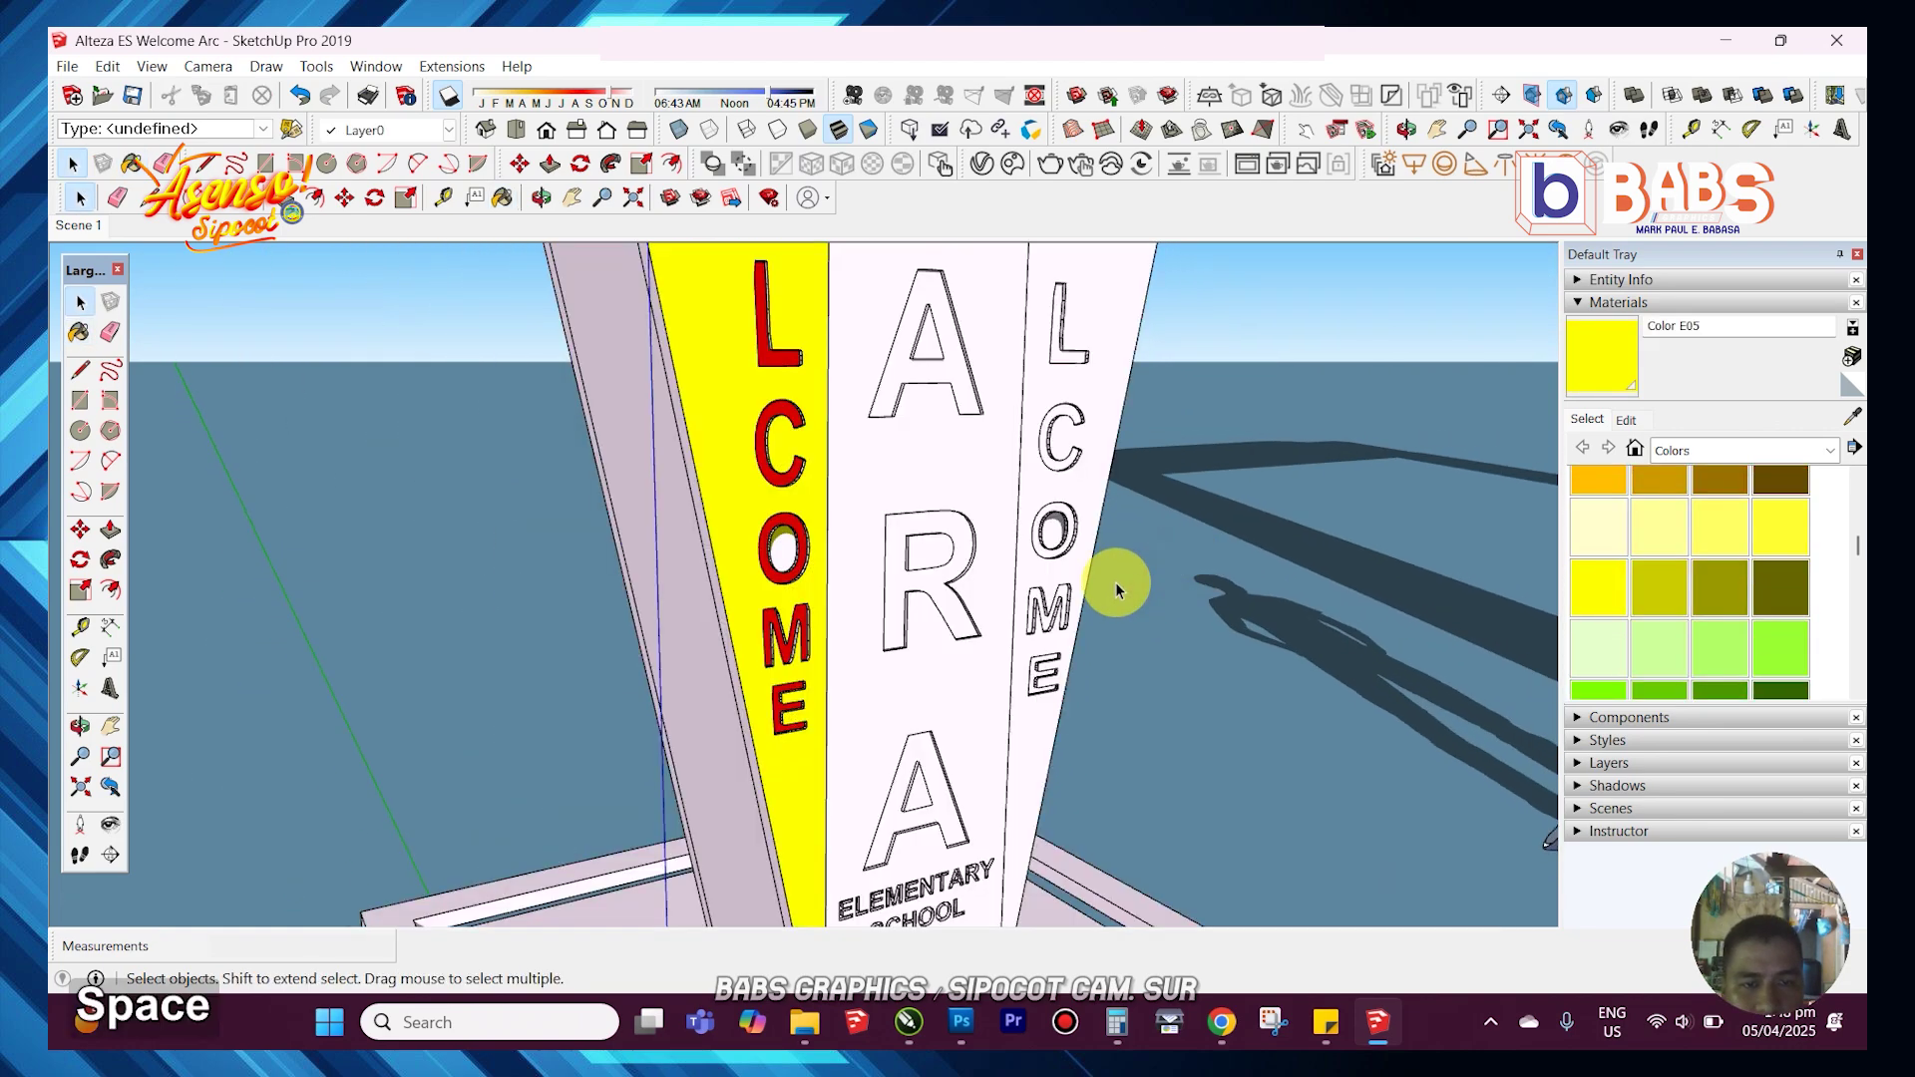
- Draw a line along the inner edge of the left WELCOME panel's O to fill its centre, and leave the group
{"action": "scroll", "coordinate": [1025, 547], "scroll_direction": "up", "scroll_amount": 8}
{"action": "scroll", "coordinate": [969, 537], "scroll_direction": "up", "scroll_amount": 4}
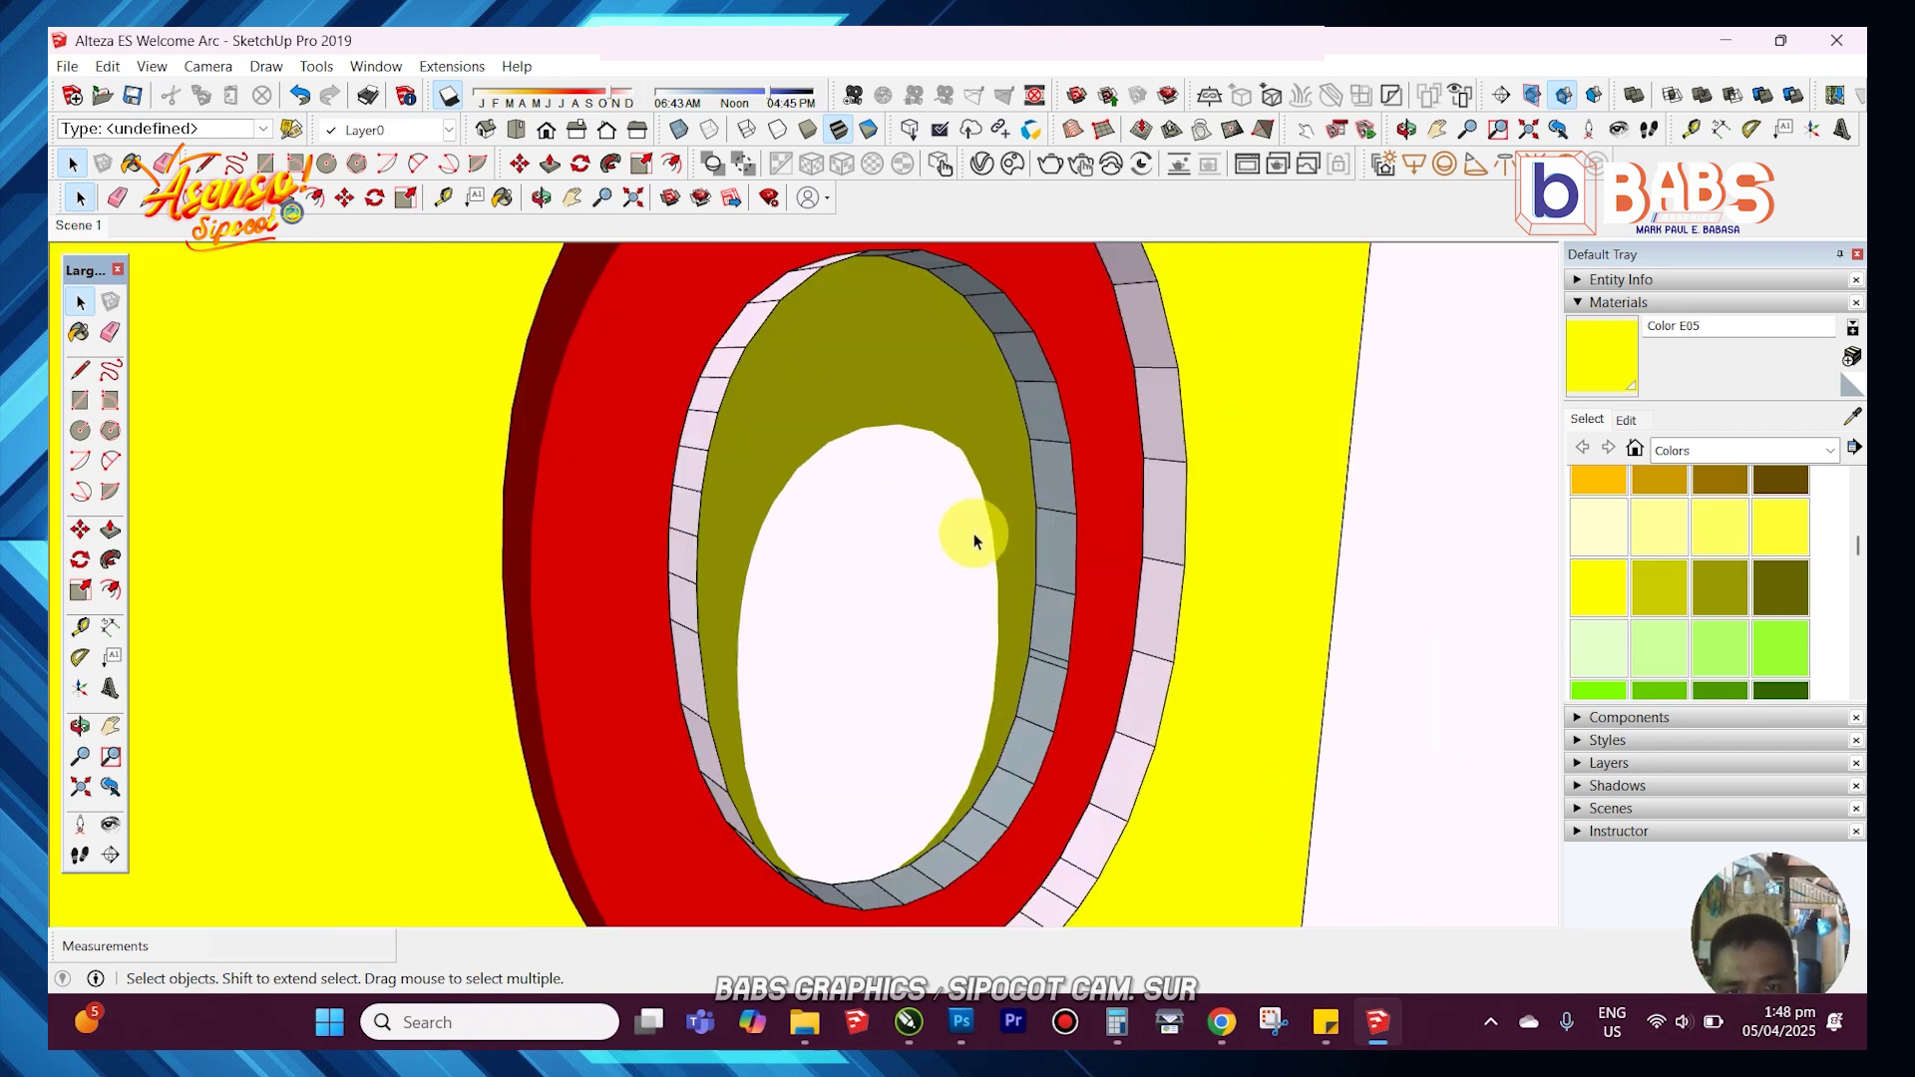
{"action": "double_click", "coordinate": [974, 538]}
{"action": "scroll", "coordinate": [975, 539], "scroll_direction": "up", "scroll_amount": 4}
{"action": "key", "text": "l"}
{"action": "left_click", "coordinate": [898, 415]}
{"action": "left_click", "coordinate": [953, 571]}
{"action": "scroll", "coordinate": [929, 571], "scroll_direction": "down", "scroll_amount": 6}
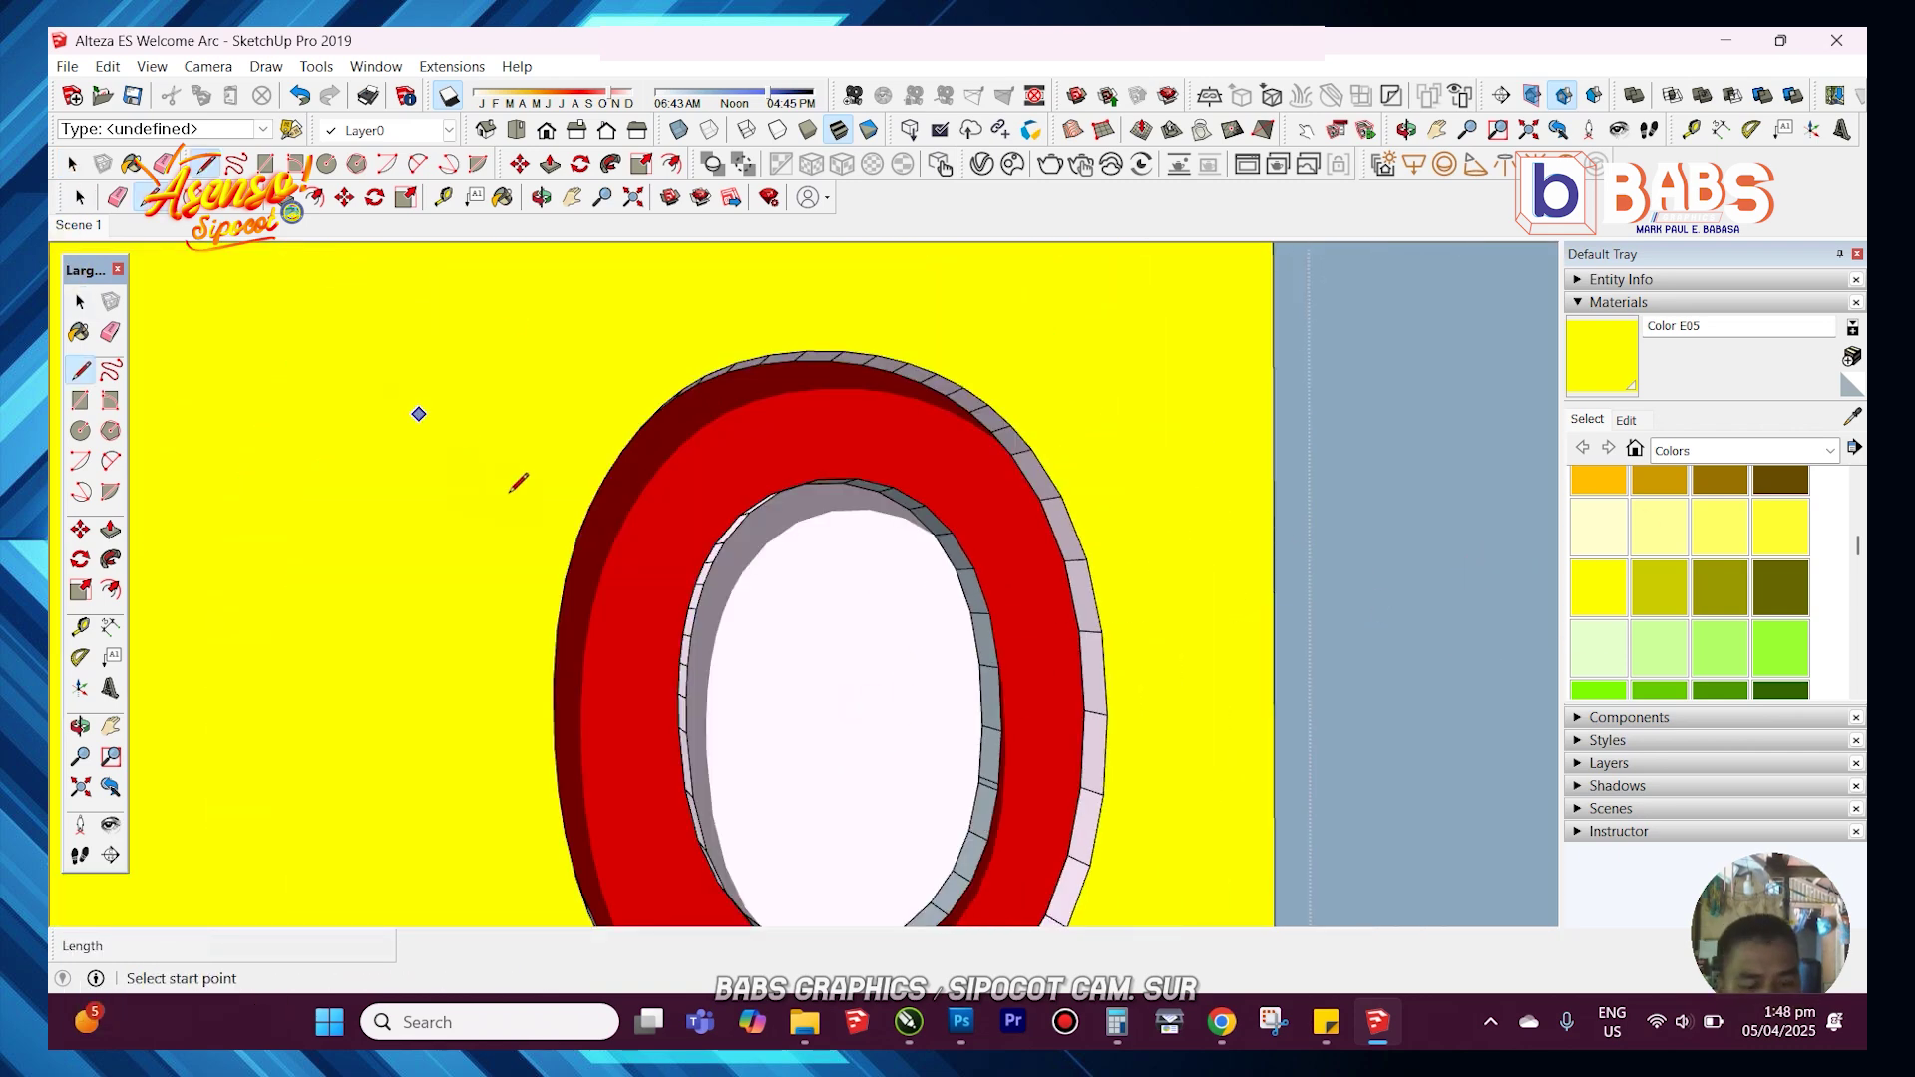
{"action": "left_click", "coordinate": [798, 660]}
{"action": "scroll", "coordinate": [593, 405], "scroll_direction": "down", "scroll_amount": 3}
{"action": "scroll", "coordinate": [818, 484], "scroll_direction": "down", "scroll_amount": 5}
{"action": "key", "text": "space"}
{"action": "left_click", "coordinate": [518, 581]}
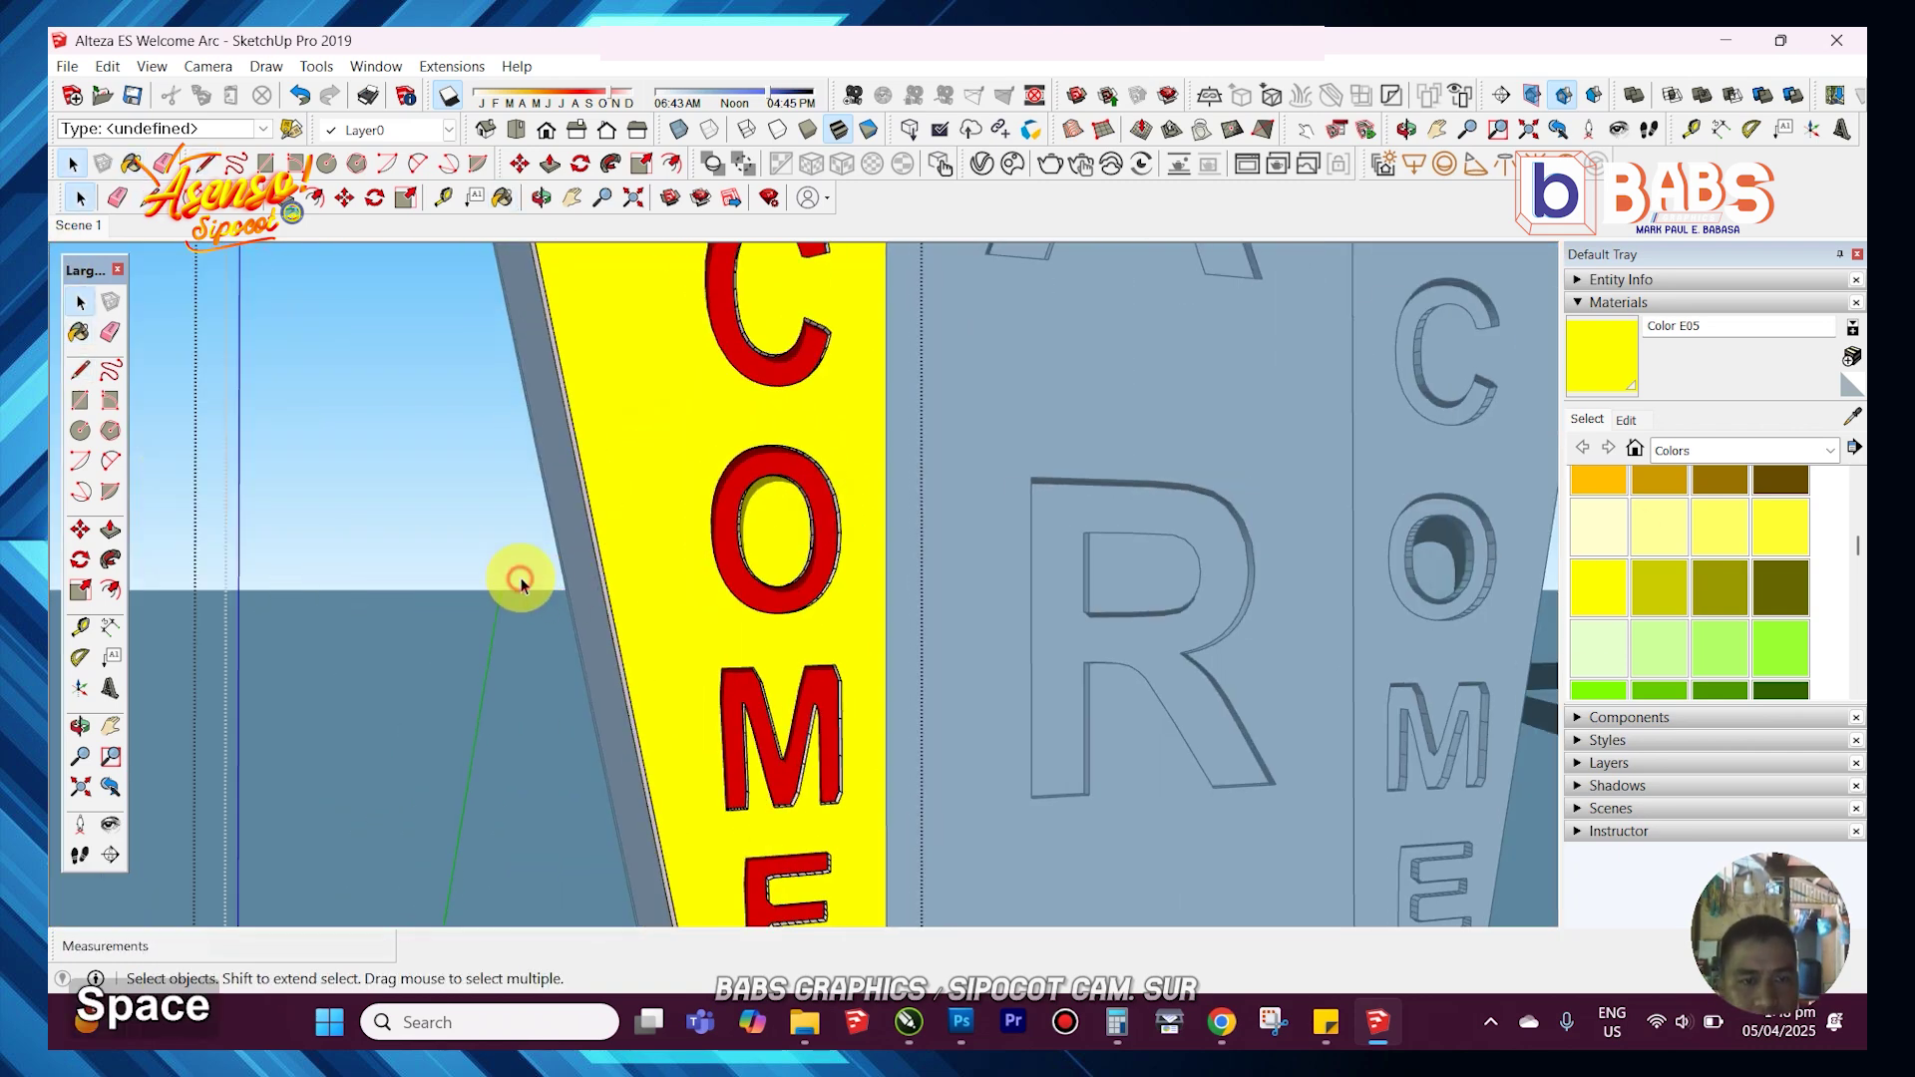
- Open the centre panel's group and paint its background face with yellow Color E05
{"action": "scroll", "coordinate": [518, 582], "scroll_direction": "down", "scroll_amount": 4}
{"action": "left_click", "coordinate": [1202, 597]}
{"action": "scroll", "coordinate": [1158, 585], "scroll_direction": "down", "scroll_amount": 5}
{"action": "key", "text": "h"}
{"action": "scroll", "coordinate": [1129, 373], "scroll_direction": "up", "scroll_amount": 6}
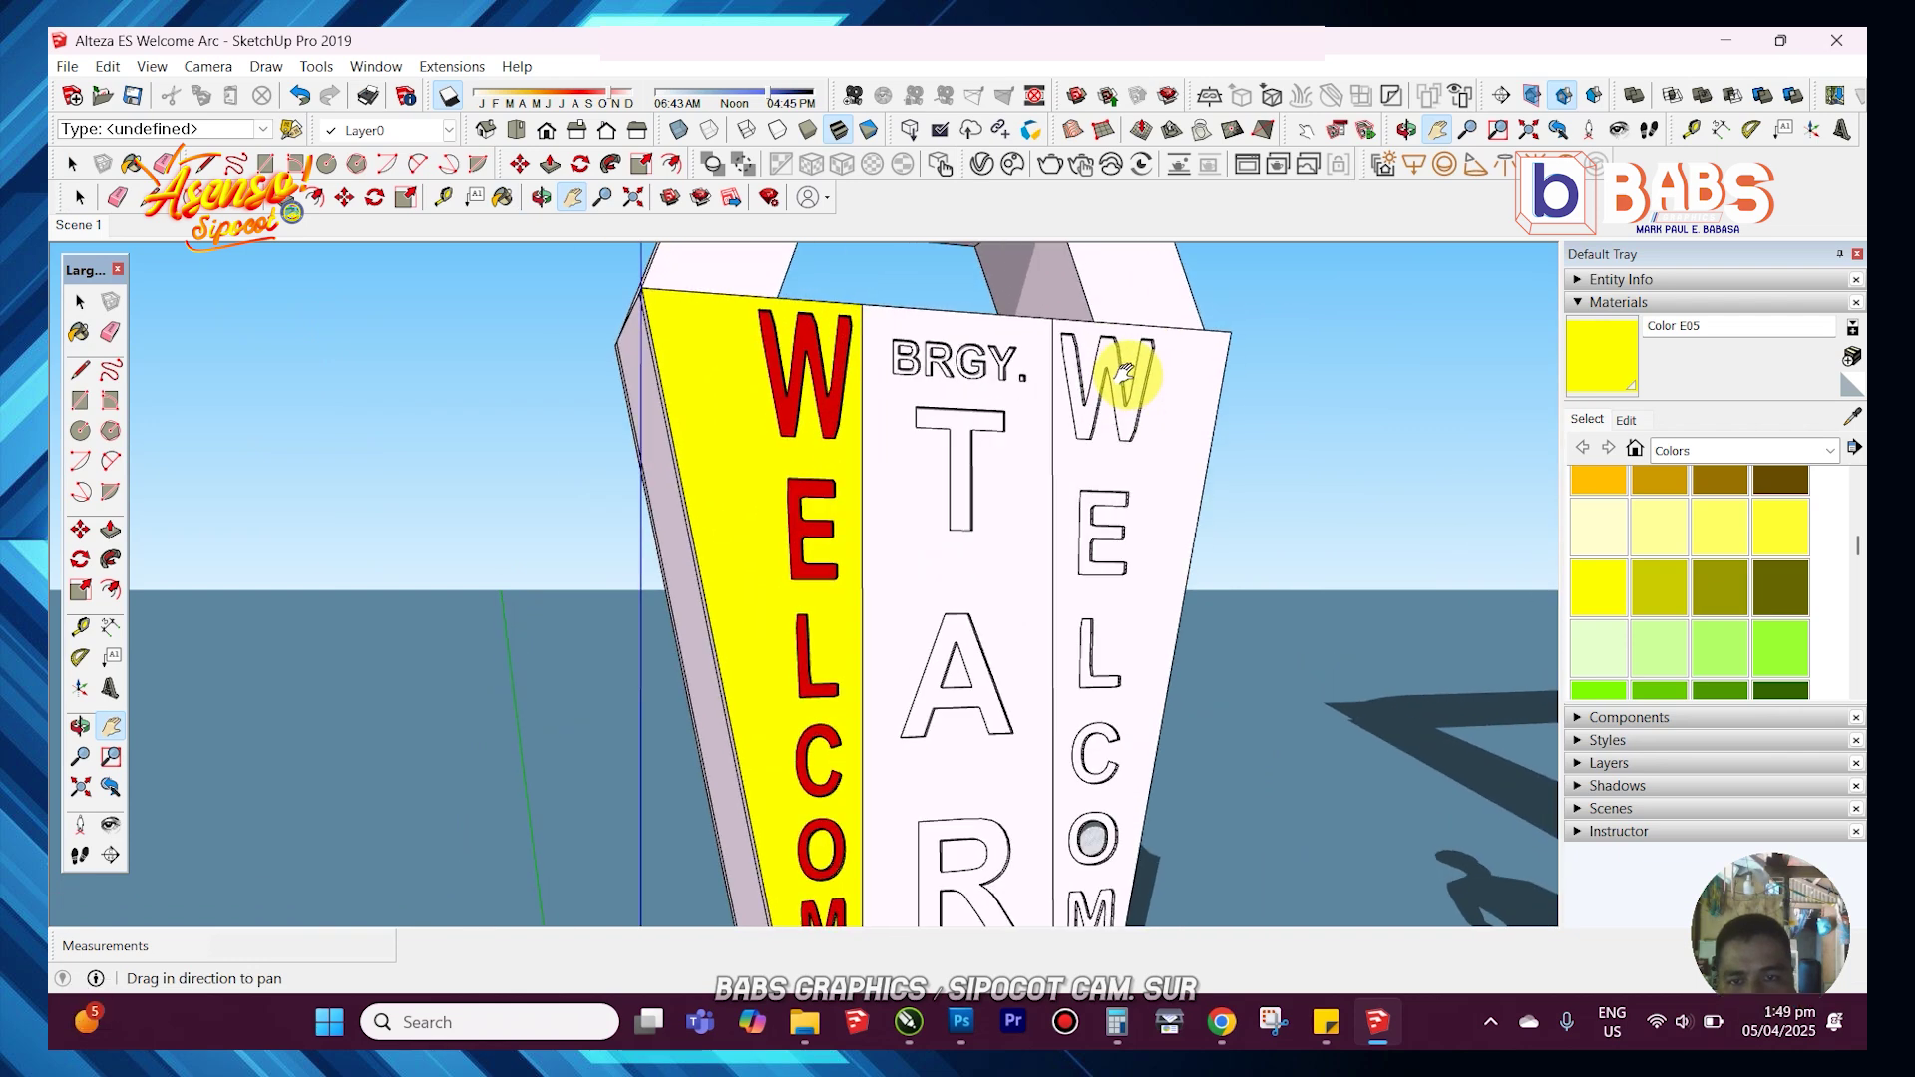
{"action": "left_click_drag", "start_coordinate": [1125, 367], "coordinate": [1113, 454]}
{"action": "key", "text": "space"}
{"action": "left_click", "coordinate": [1093, 439]}
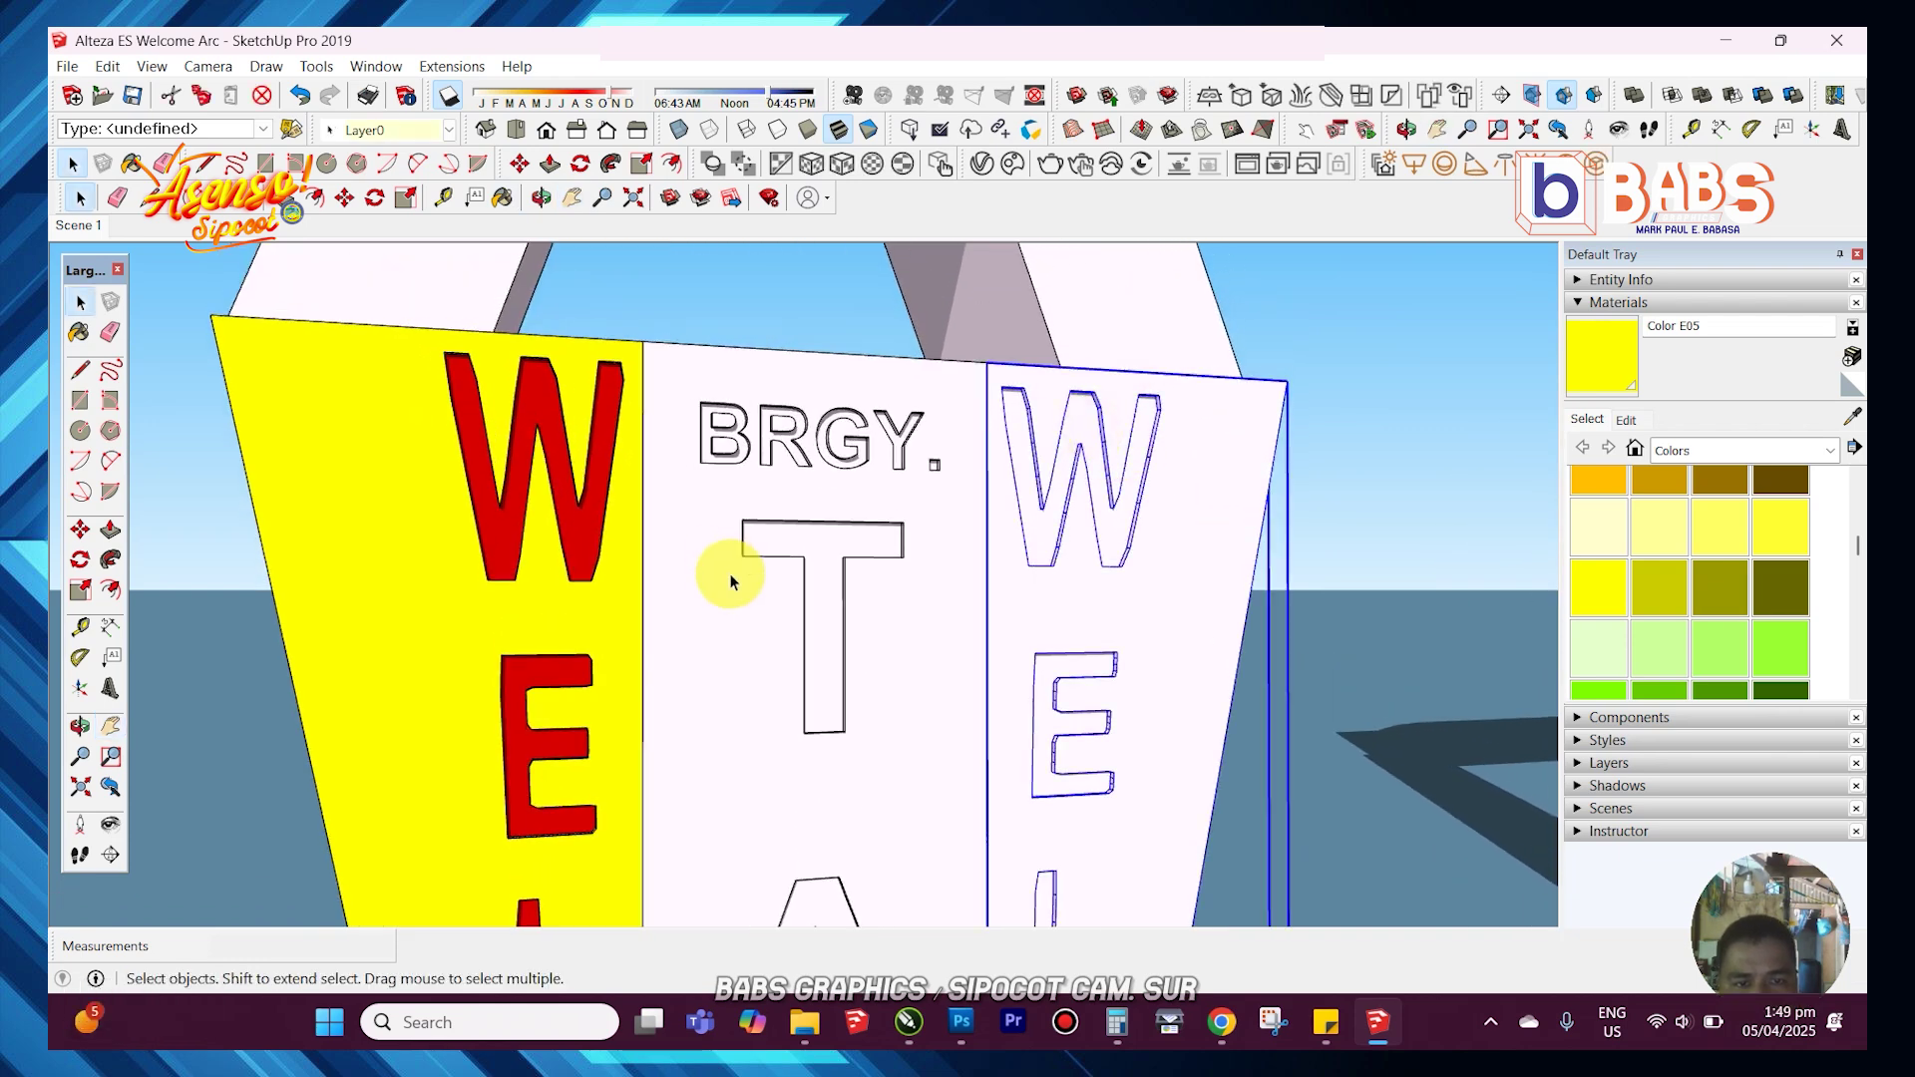
{"action": "double_click", "coordinate": [813, 549]}
{"action": "left_click", "coordinate": [808, 543]}
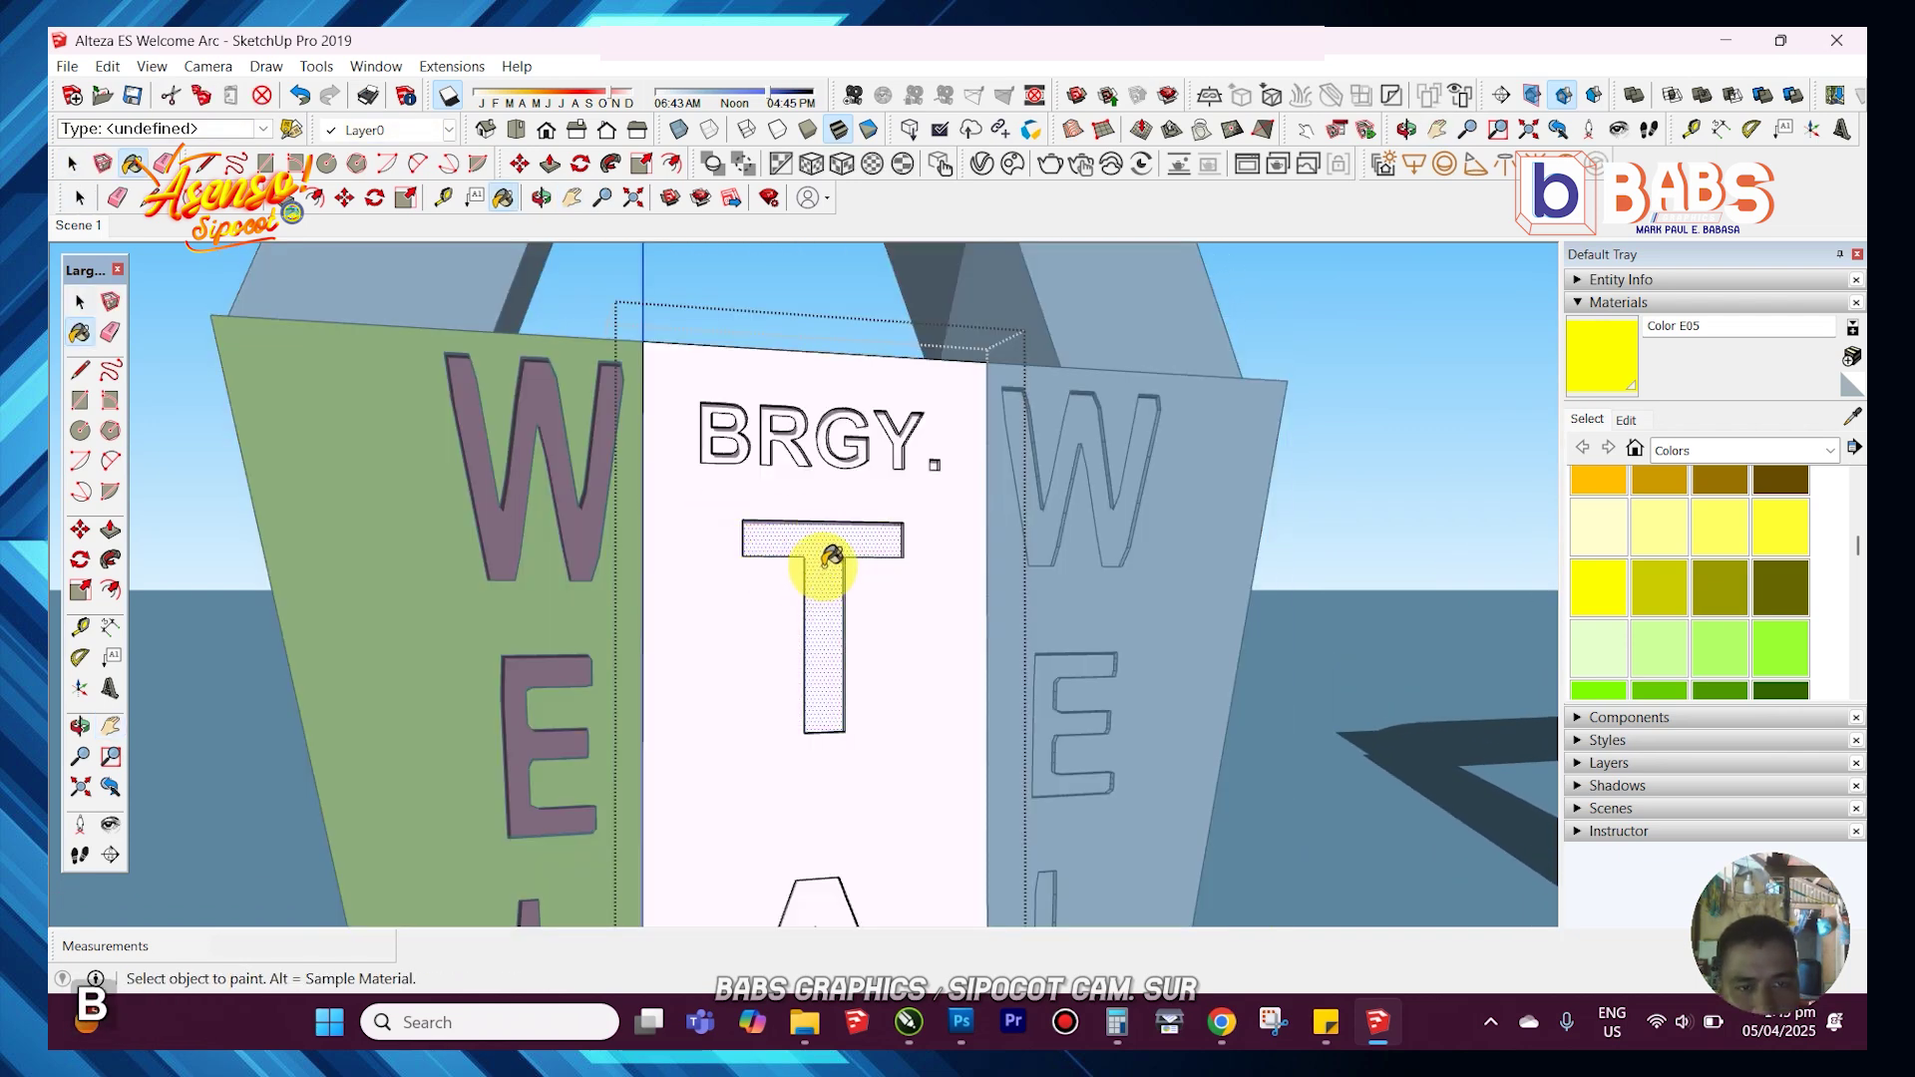
{"action": "key", "text": "space"}
{"action": "left_click", "coordinate": [939, 710]}
{"action": "left_click", "coordinate": [932, 677]}
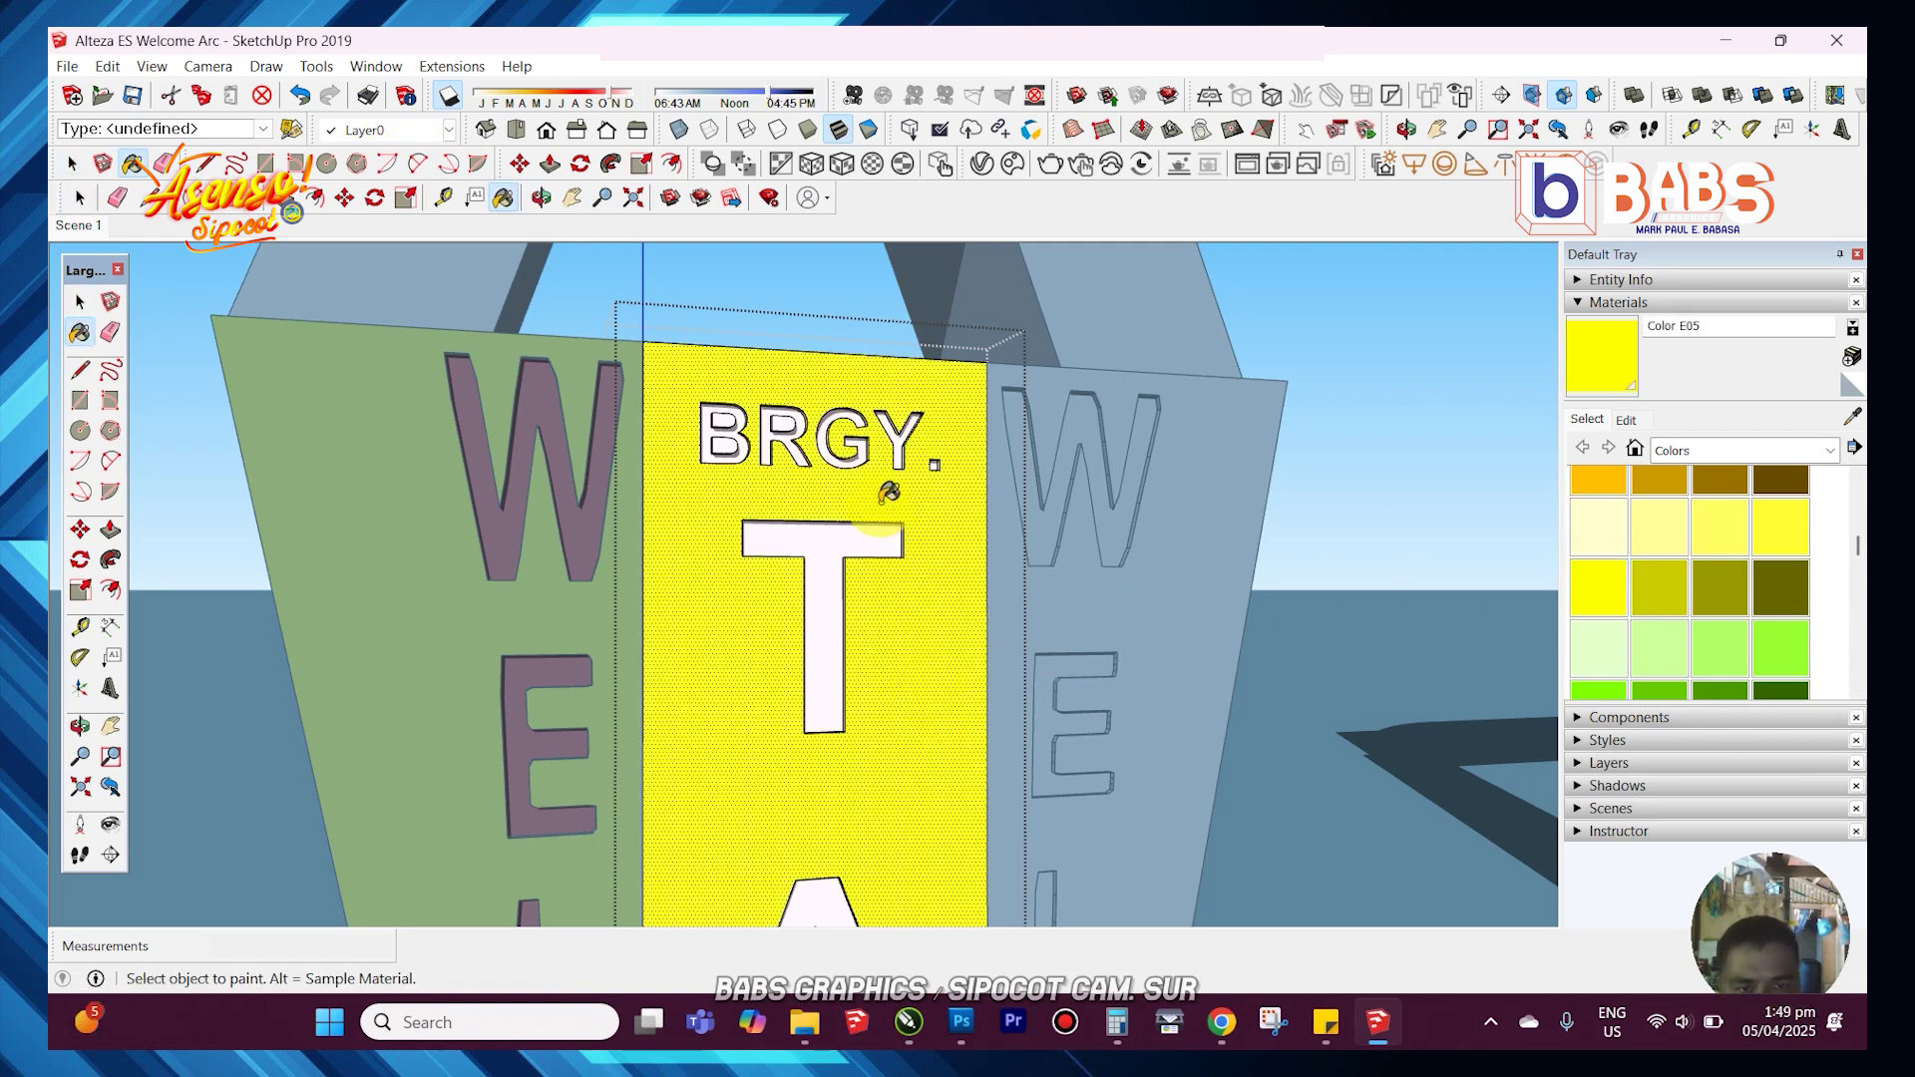
- Paint the recessed BRGY. letters and period on the centre panel with red Color A06
{"action": "scroll", "coordinate": [1727, 571], "scroll_direction": "up", "scroll_amount": 5}
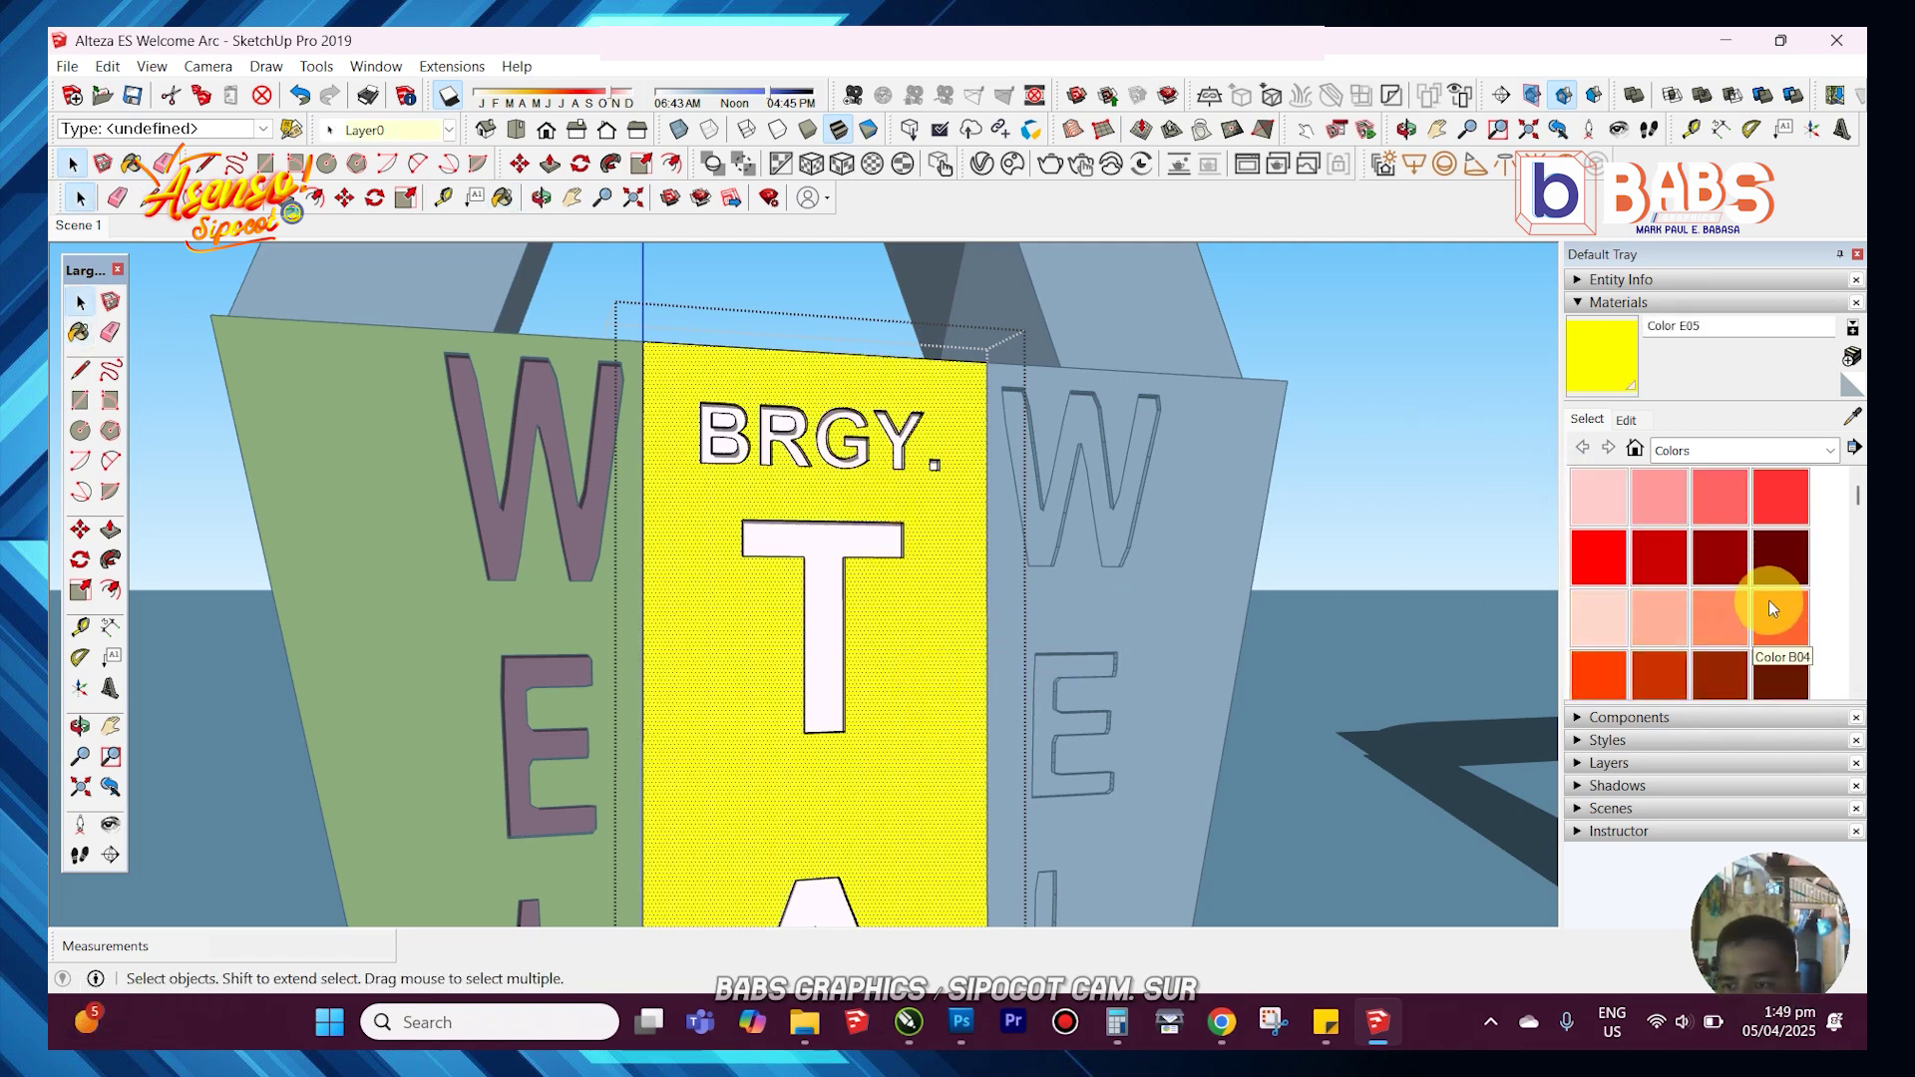
{"action": "left_click", "coordinate": [1655, 564]}
{"action": "scroll", "coordinate": [706, 653], "scroll_direction": "up", "scroll_amount": 3}
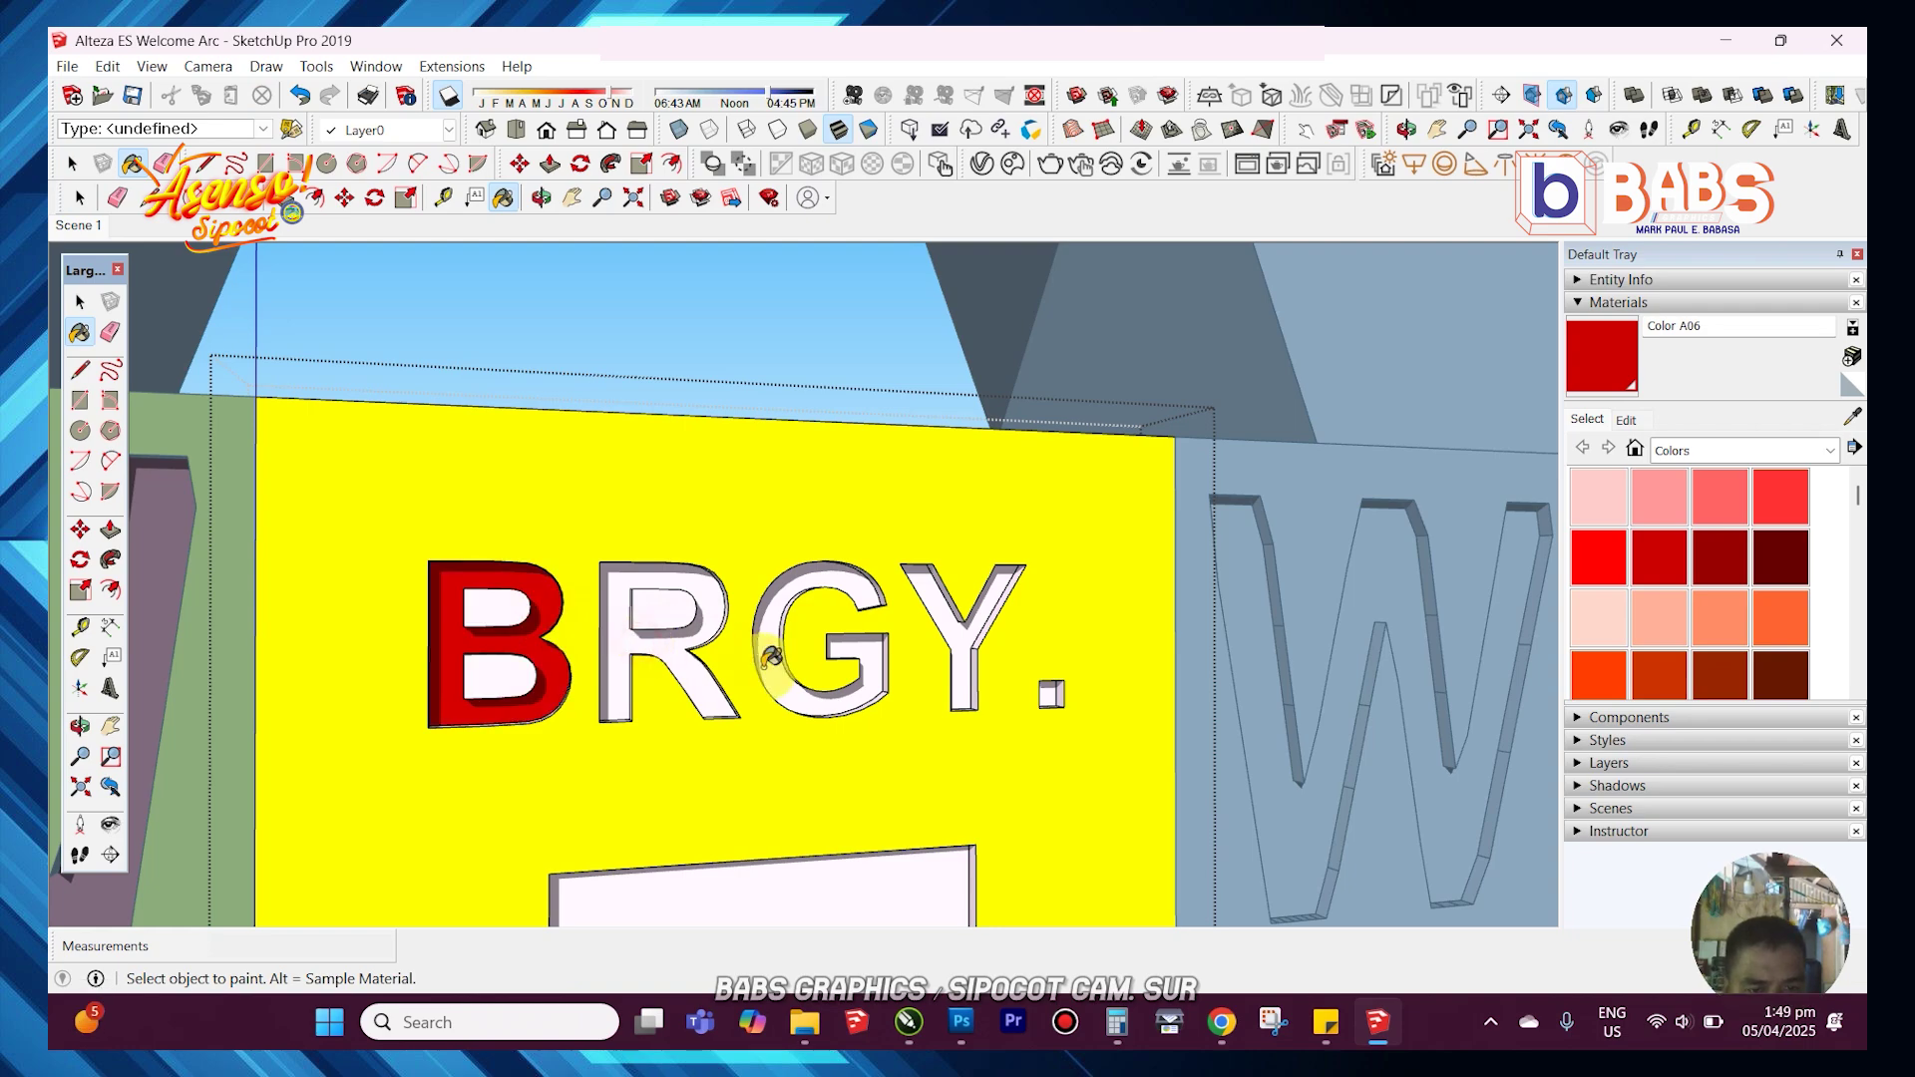
{"action": "left_click", "coordinate": [972, 670]}
{"action": "left_click", "coordinate": [1052, 695]}
{"action": "scroll", "coordinate": [1055, 685], "scroll_direction": "up", "scroll_amount": 3}
{"action": "scroll", "coordinate": [1068, 650], "scroll_direction": "down", "scroll_amount": 4}
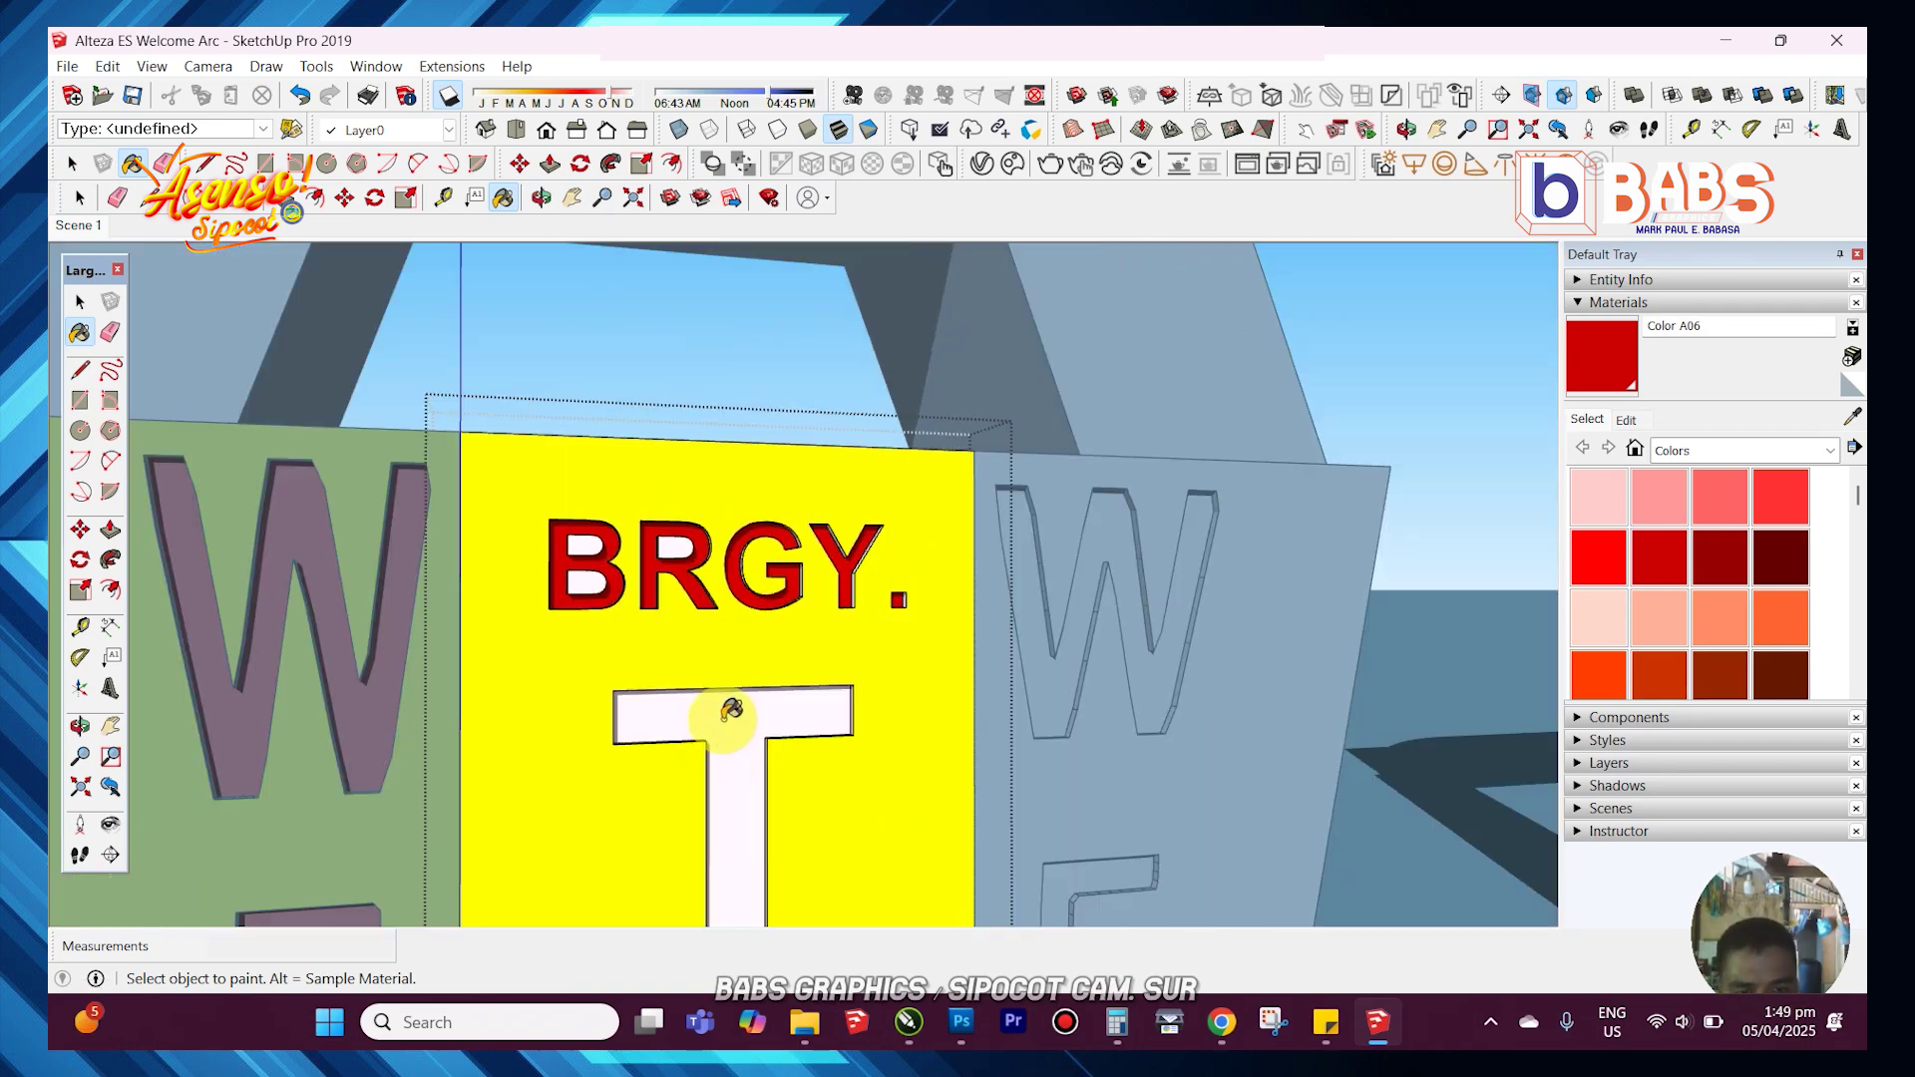
- Paint the large recessed T, A, R, A letters on the centre panel with red Color A06
{"action": "left_click", "coordinate": [735, 714]}
{"action": "scroll", "coordinate": [735, 714], "scroll_direction": "up", "scroll_amount": 4}
{"action": "scroll", "coordinate": [876, 492], "scroll_direction": "down", "scroll_amount": 4}
{"action": "scroll", "coordinate": [920, 719], "scroll_direction": "up", "scroll_amount": 4}
{"action": "scroll", "coordinate": [877, 501], "scroll_direction": "down", "scroll_amount": 3}
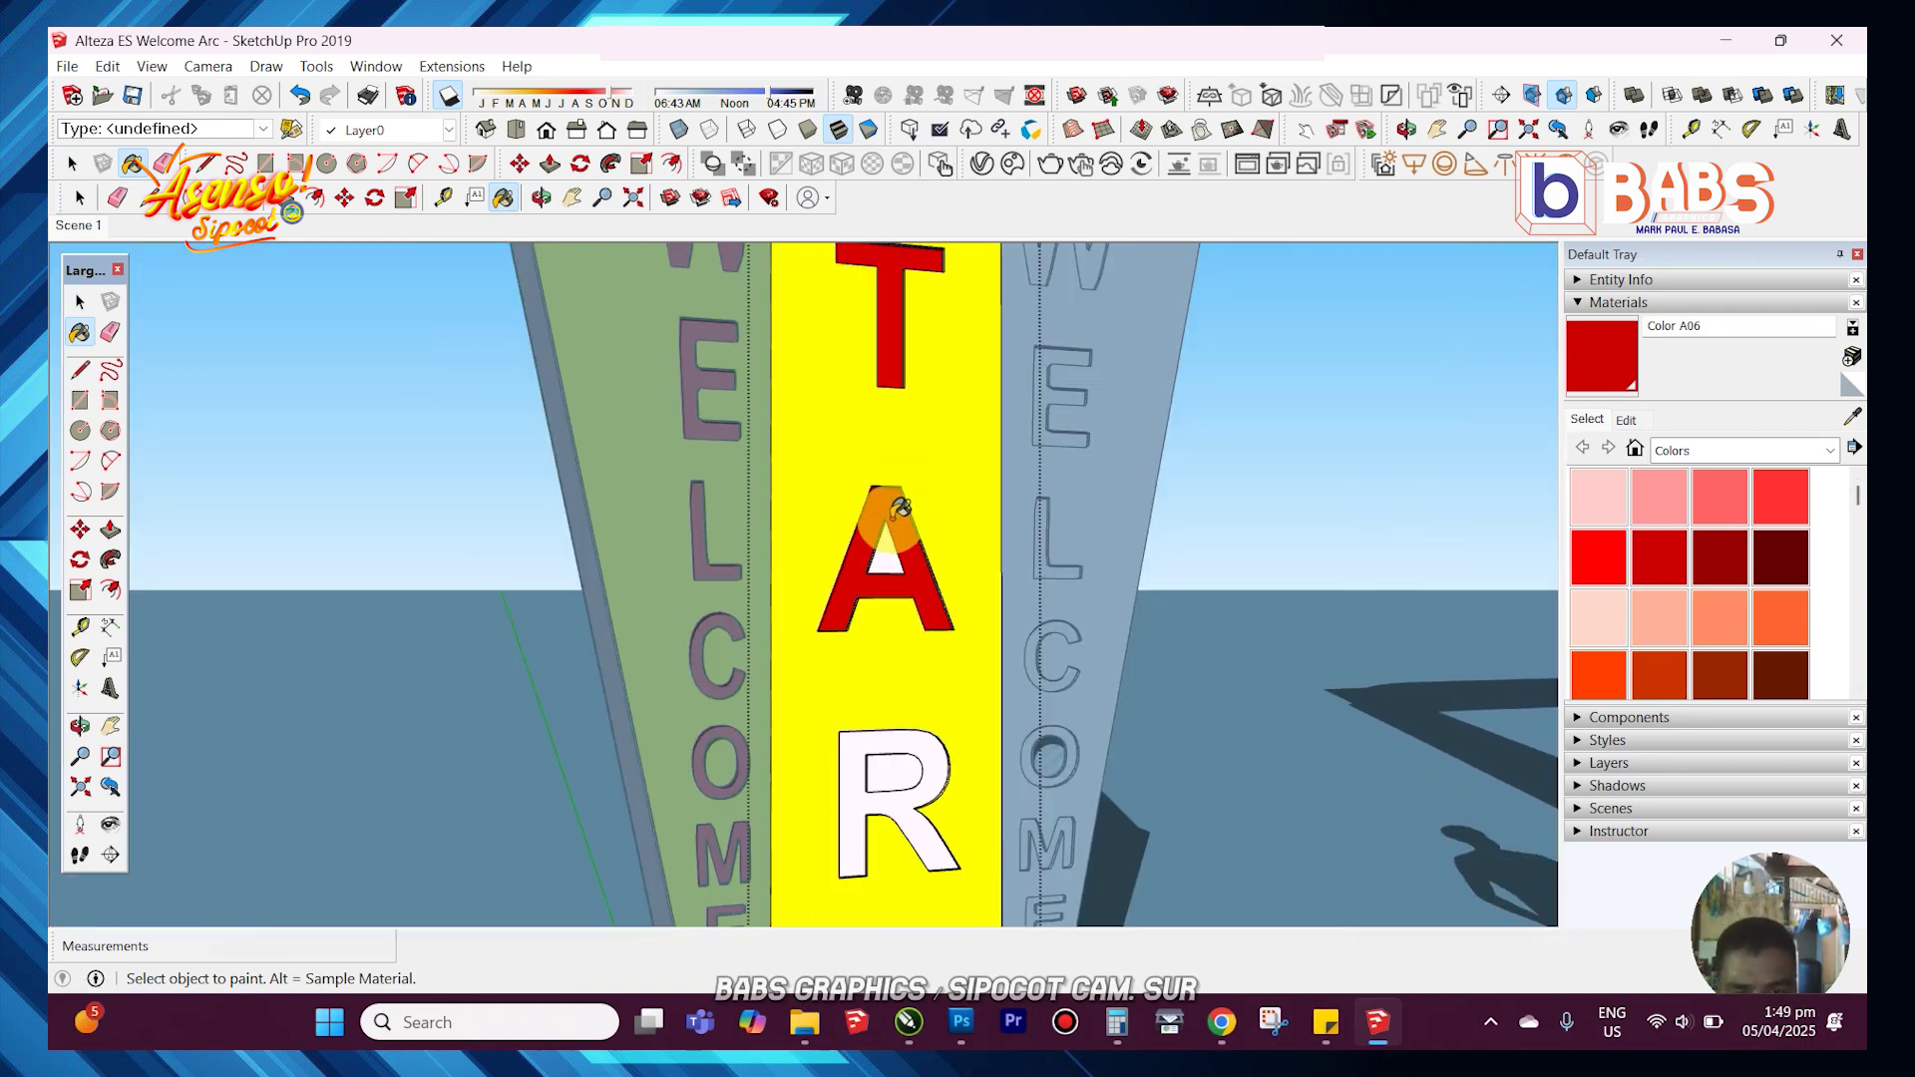
{"action": "scroll", "coordinate": [938, 798], "scroll_direction": "up", "scroll_amount": 3}
{"action": "left_click", "coordinate": [937, 795]}
{"action": "scroll", "coordinate": [898, 699], "scroll_direction": "down", "scroll_amount": 3}
- Paint every recessed letter of ELEMENTARY on the centre panel with red Color A06
{"action": "scroll", "coordinate": [858, 639], "scroll_direction": "up", "scroll_amount": 6}
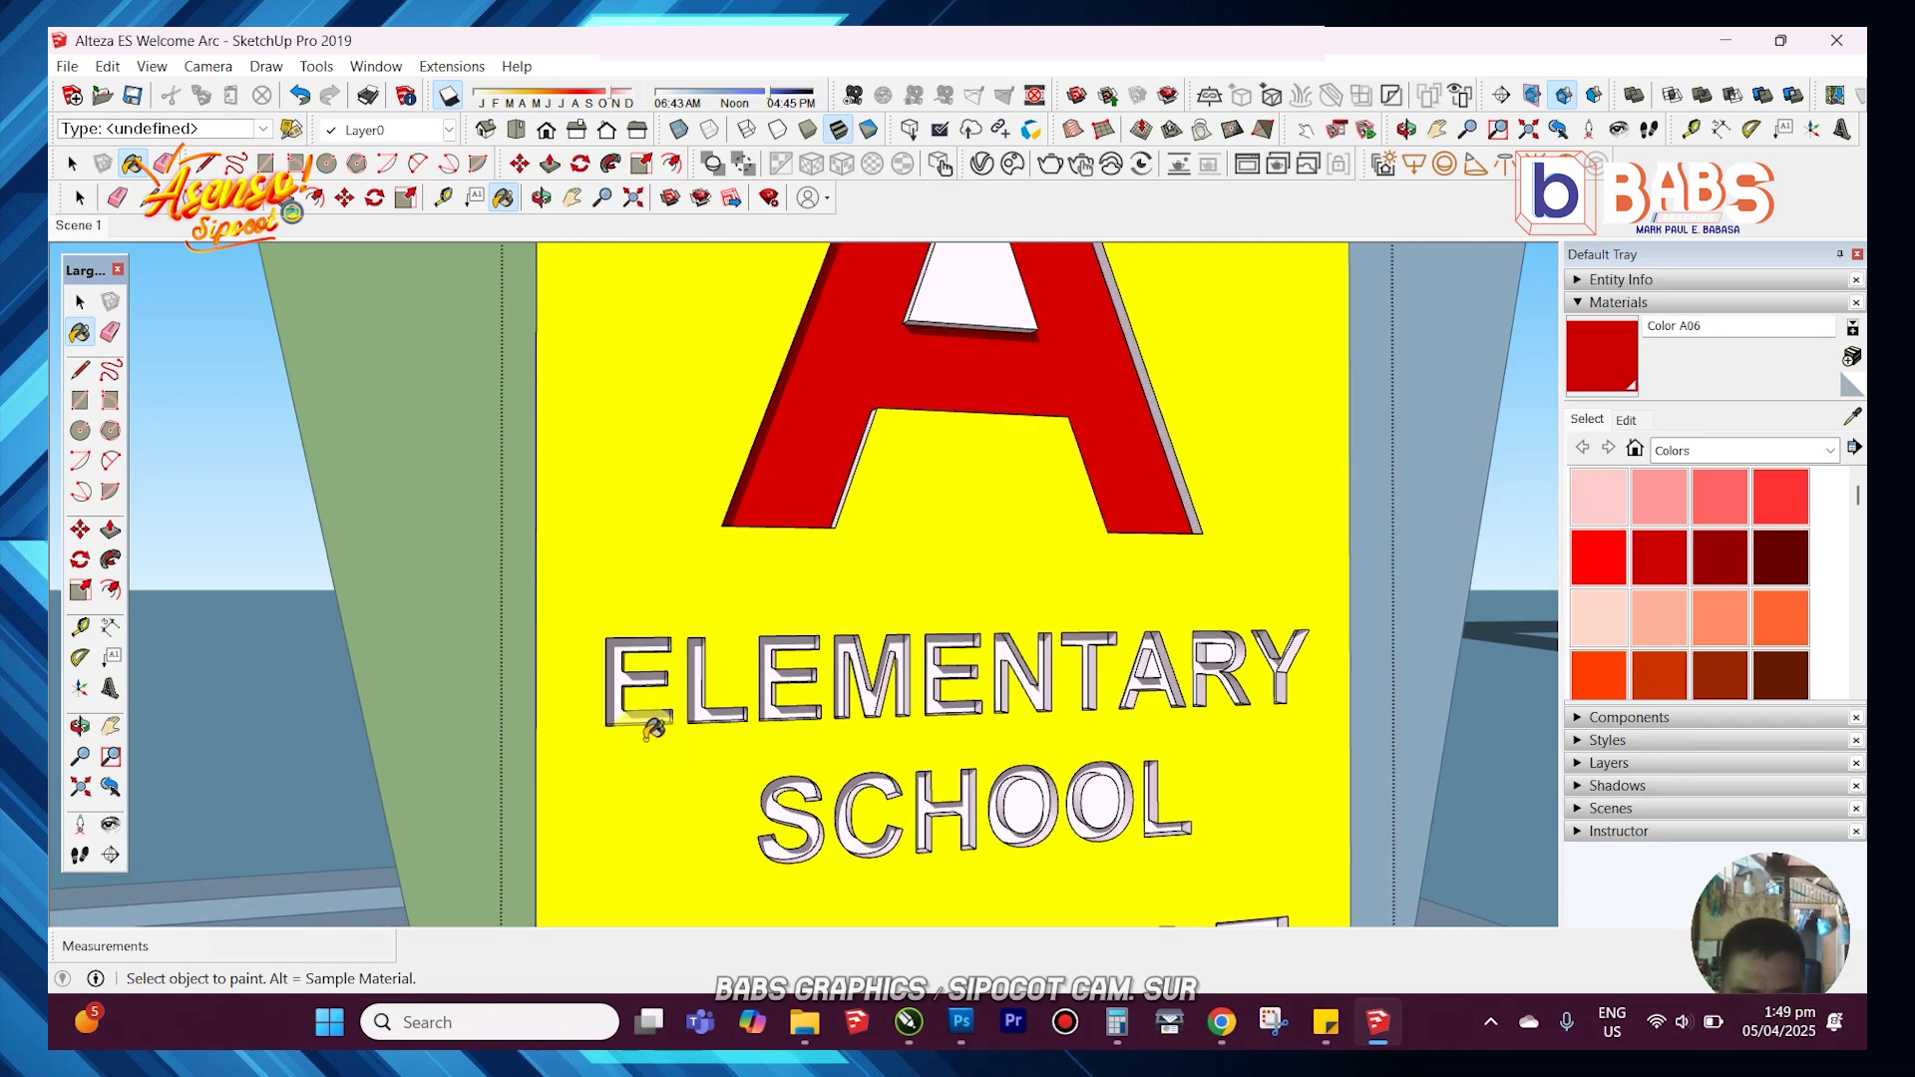
{"action": "left_click", "coordinate": [623, 716]}
{"action": "left_click", "coordinate": [803, 728]}
{"action": "left_click", "coordinate": [1007, 703]}
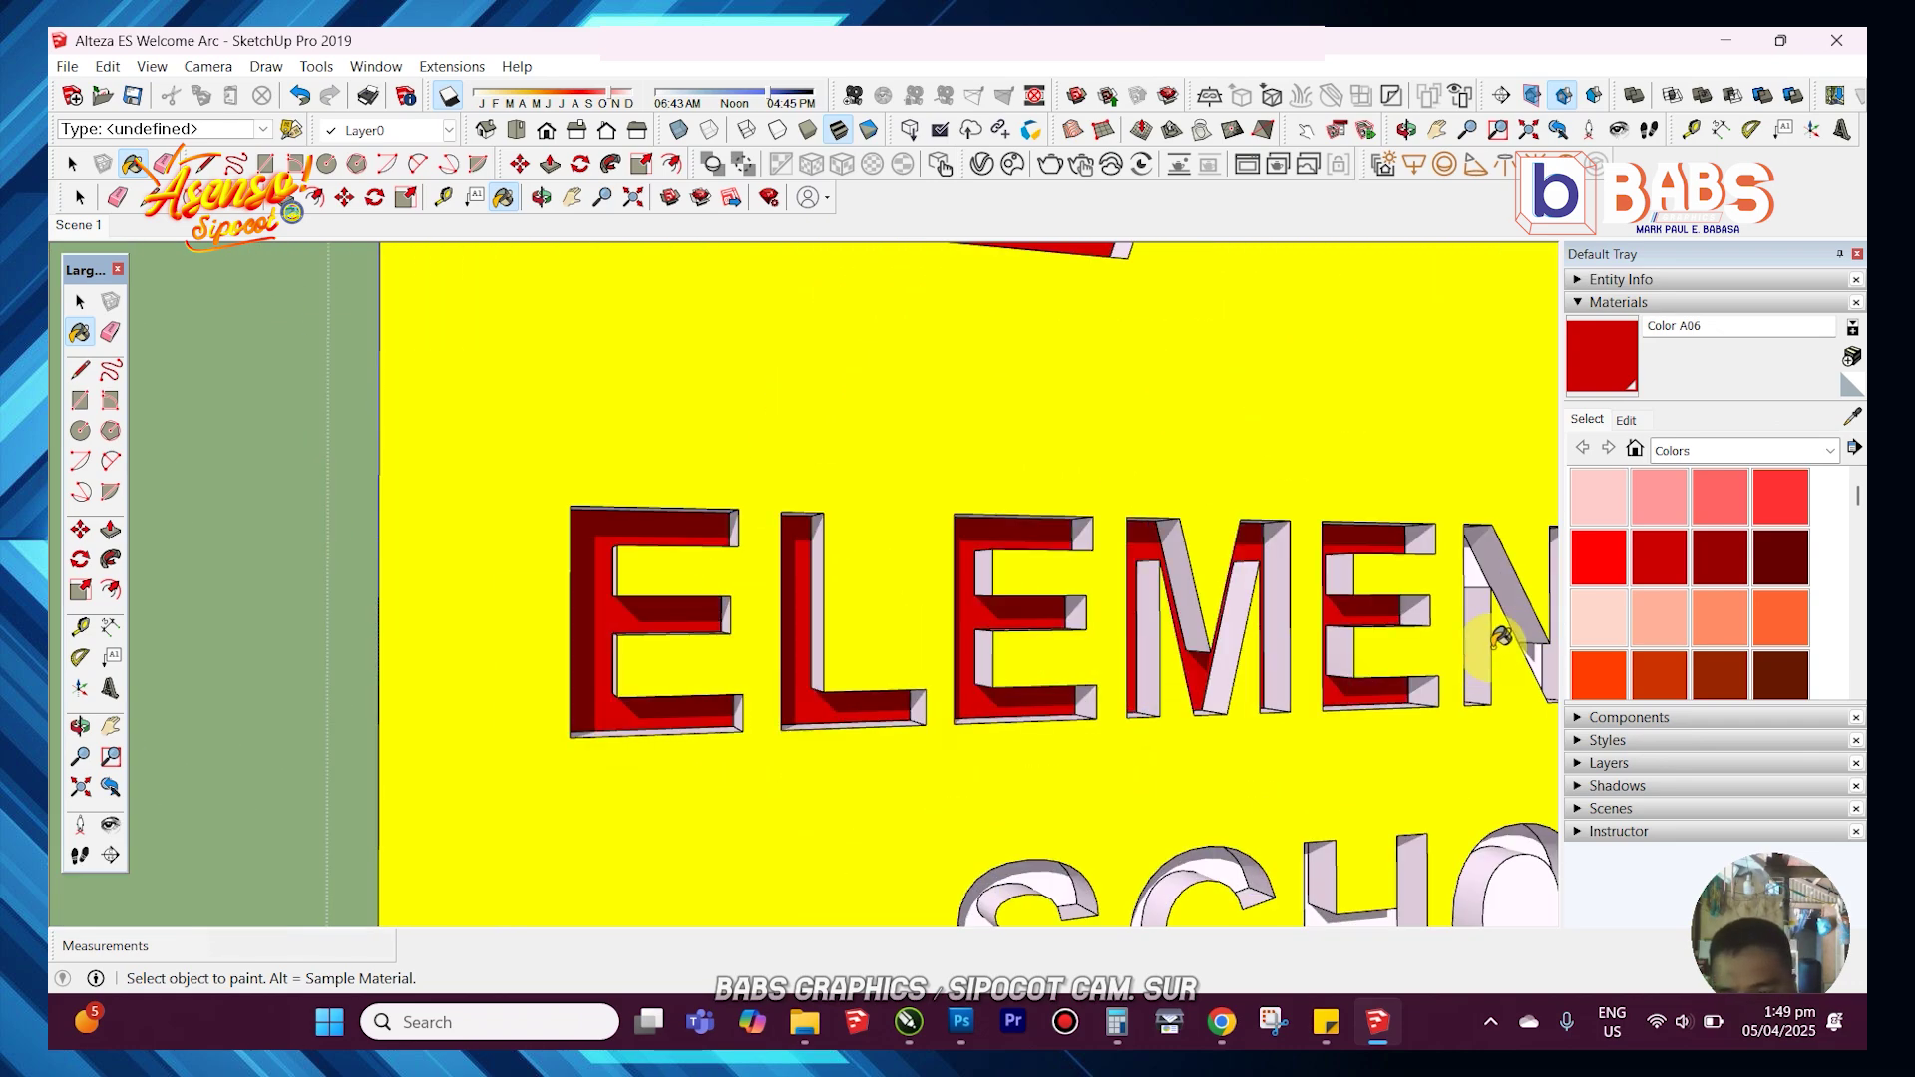
{"action": "middle_click_drag", "start_coordinate": [1501, 636], "coordinate": [1089, 599], "text": "shift"}
{"action": "left_click", "coordinate": [1237, 554]}
{"action": "left_click", "coordinate": [1389, 578]}
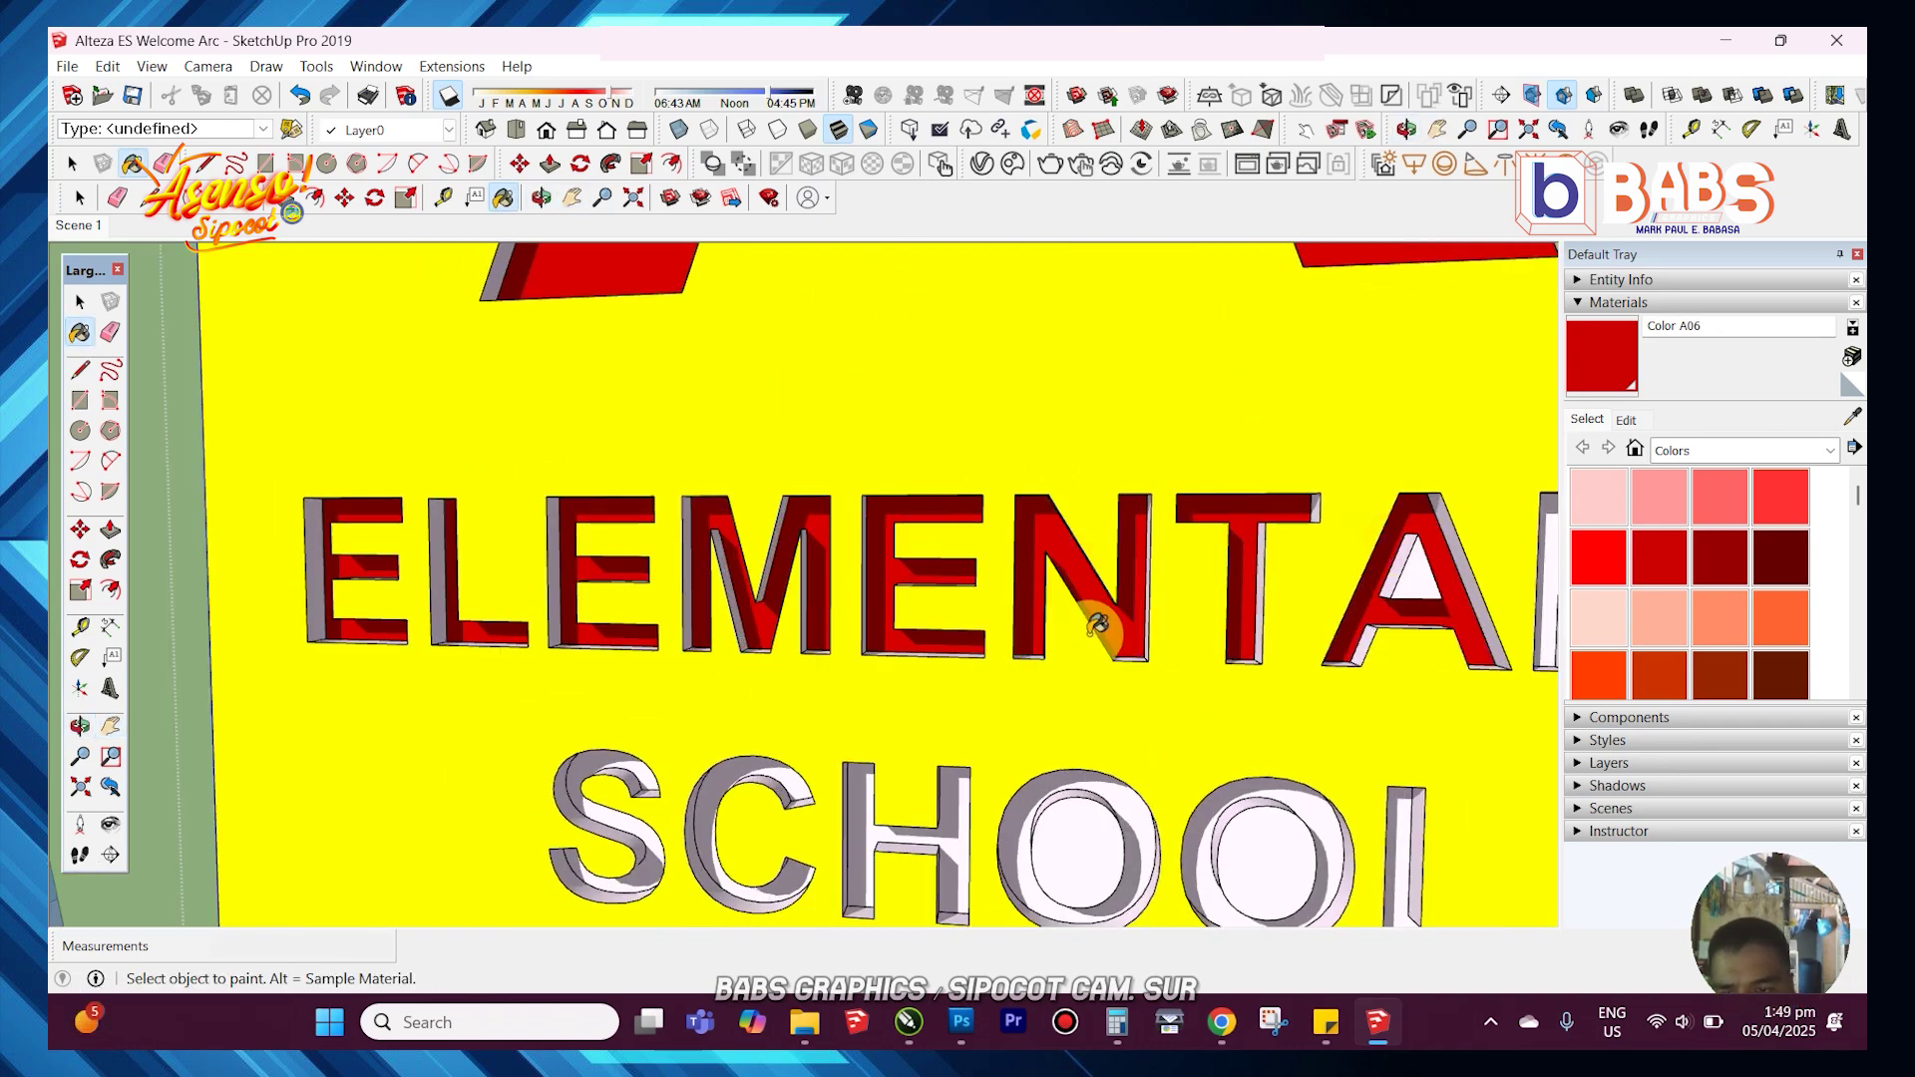
{"action": "scroll", "coordinate": [1099, 625], "scroll_direction": "down", "scroll_amount": 4}
{"action": "middle_click_drag", "start_coordinate": [1257, 626], "coordinate": [663, 629], "text": "shift"}
{"action": "scroll", "coordinate": [838, 629], "scroll_direction": "up", "scroll_amount": 3}
{"action": "scroll", "coordinate": [718, 584], "scroll_direction": "up", "scroll_amount": 2}
{"action": "left_click", "coordinate": [711, 587]}
{"action": "left_click", "coordinate": [891, 600]}
- Paint the recessed letters of SCHOOL on the centre panel with red Color A06
{"action": "scroll", "coordinate": [1076, 549], "scroll_direction": "down", "scroll_amount": 4}
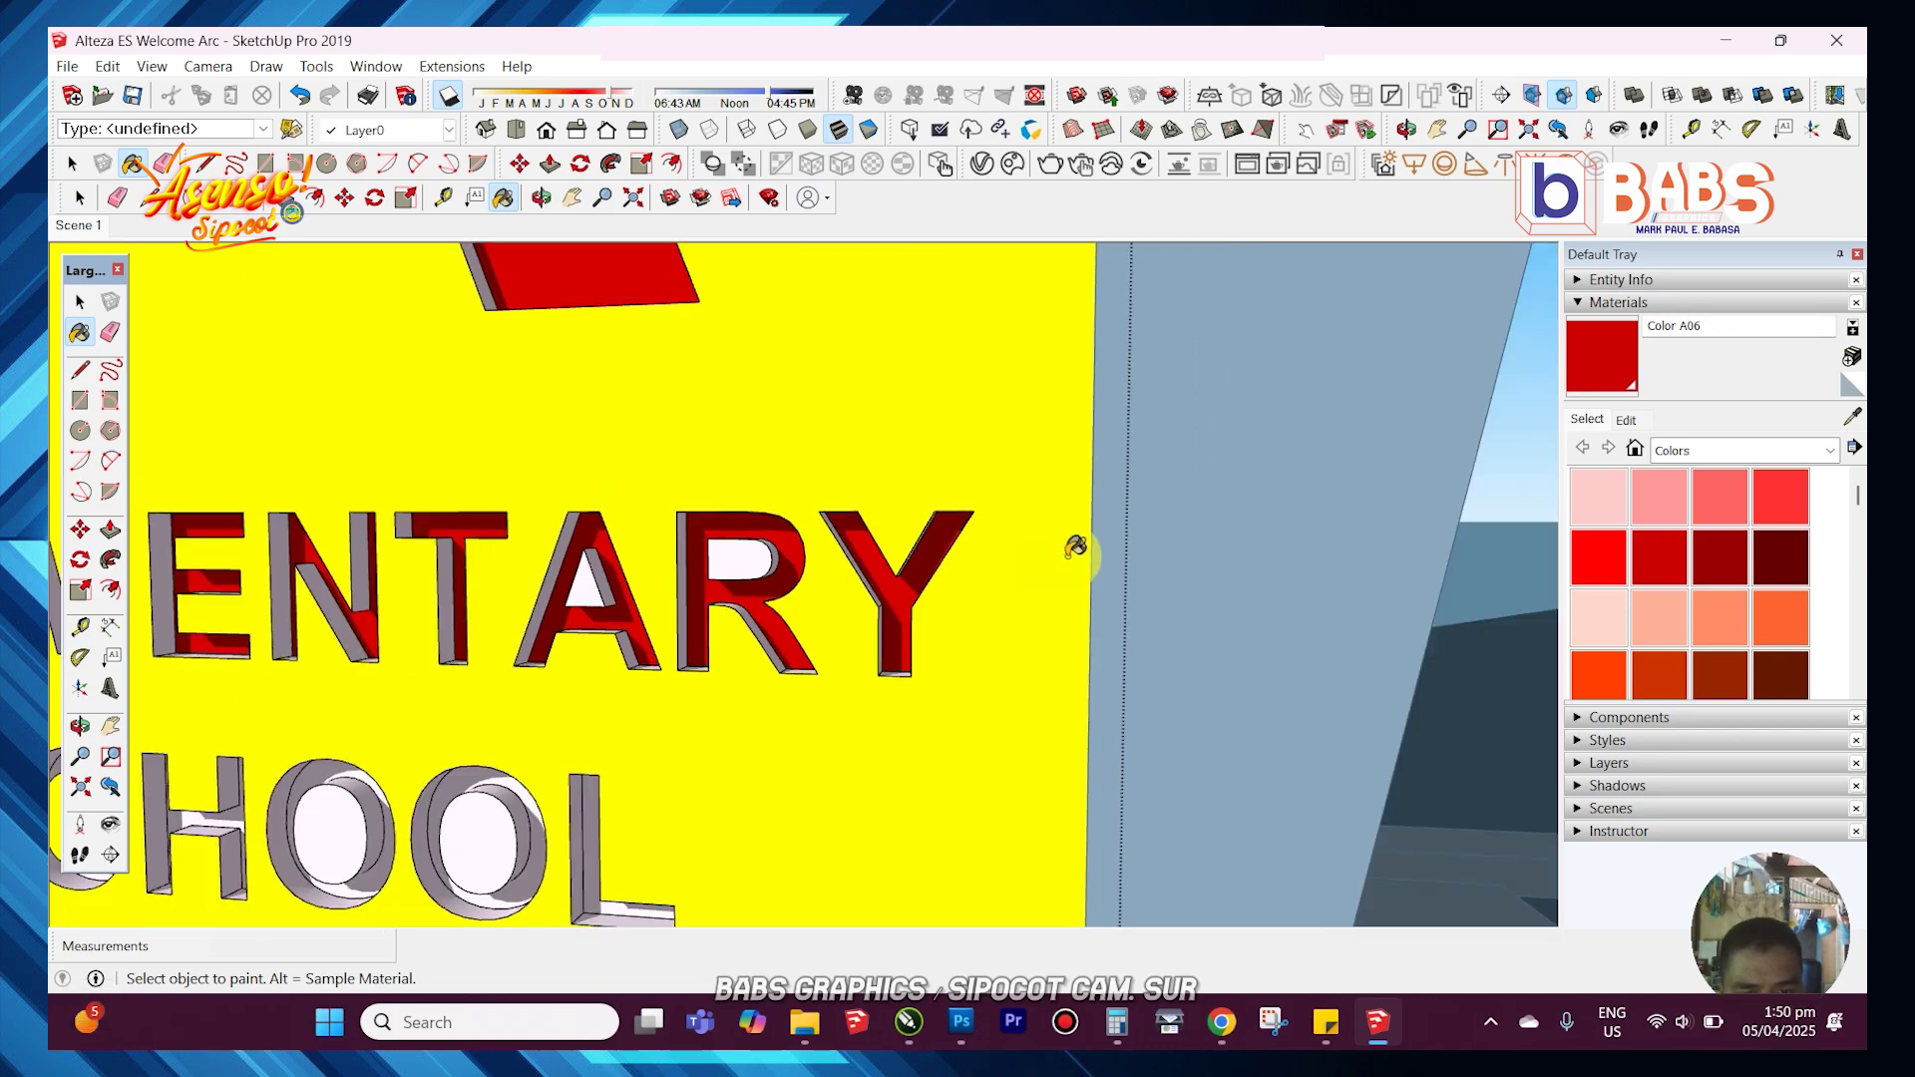
{"action": "scroll", "coordinate": [393, 731], "scroll_direction": "up", "scroll_amount": 5}
{"action": "left_click", "coordinate": [471, 717]}
{"action": "middle_click_drag", "start_coordinate": [475, 715], "coordinate": [650, 717]}
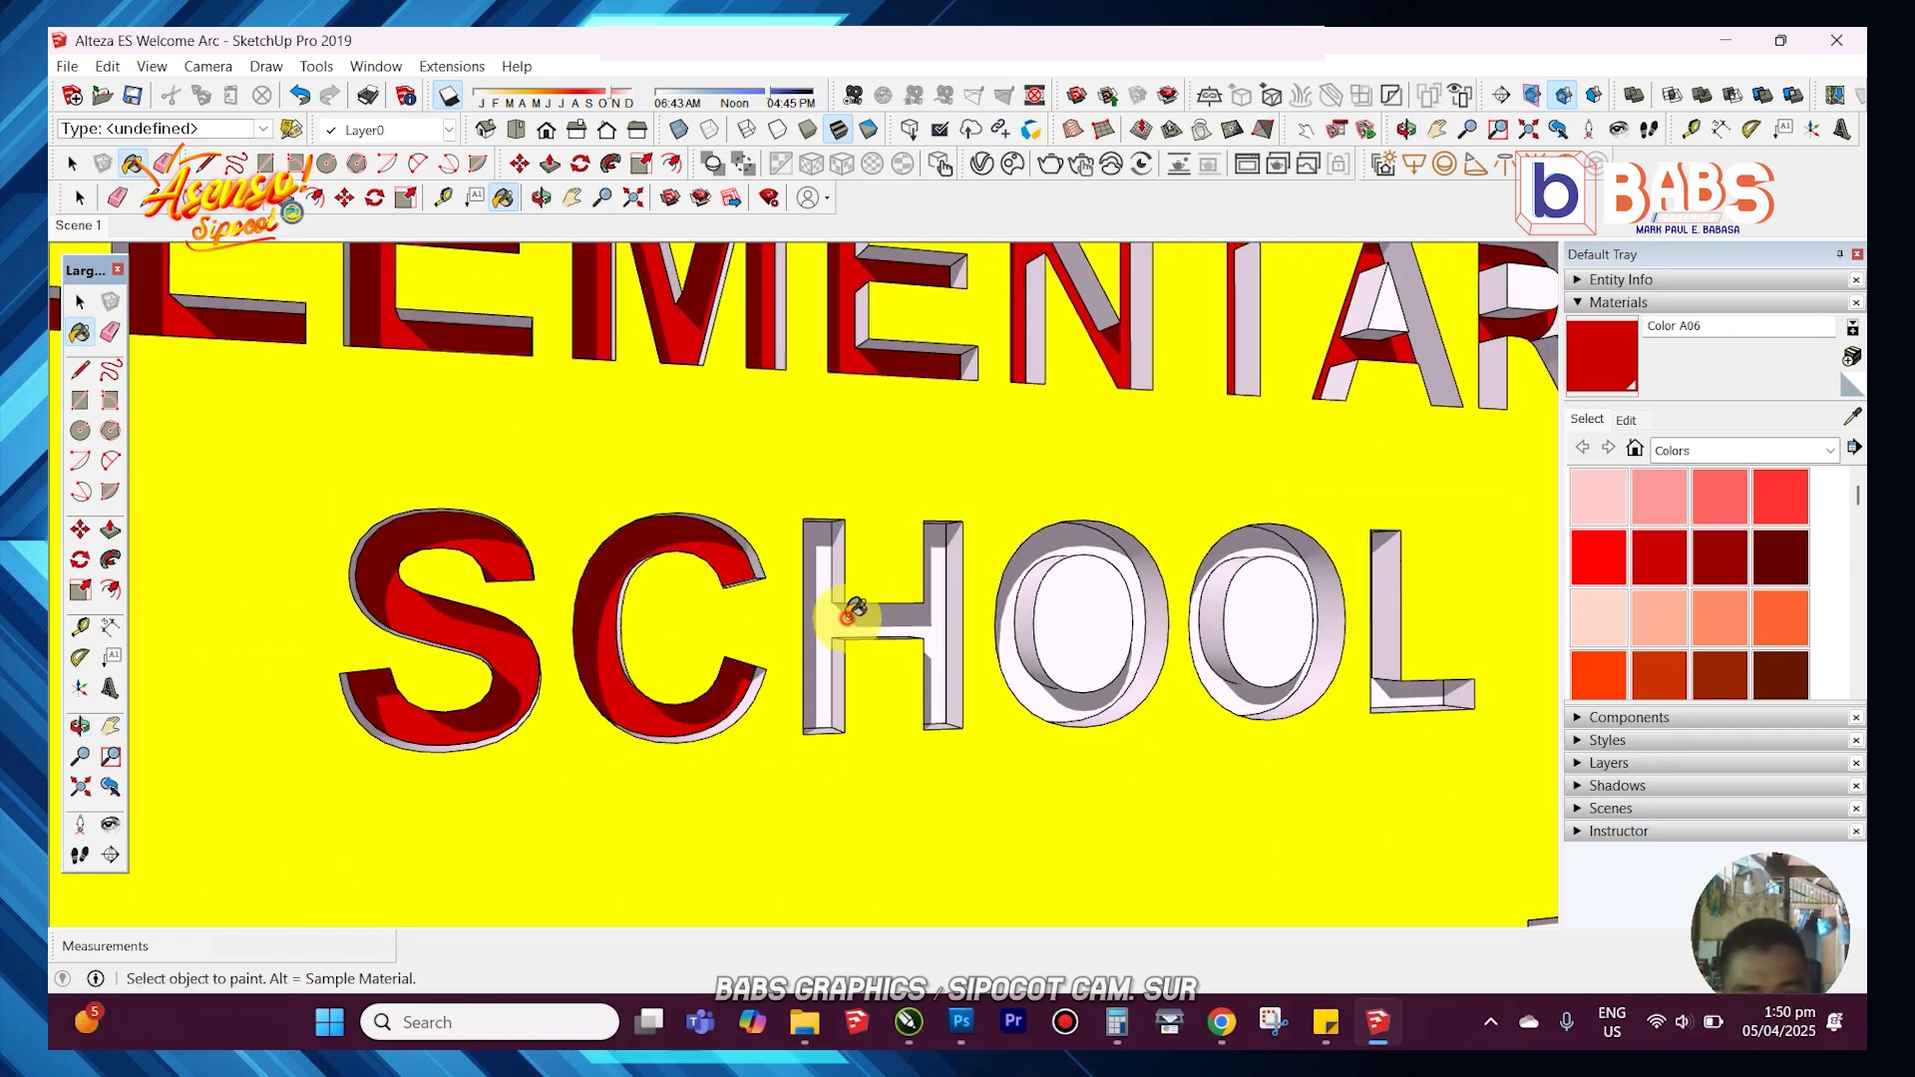
{"action": "scroll", "coordinate": [1238, 695], "scroll_direction": "down", "scroll_amount": 2}
{"action": "middle_click_drag", "start_coordinate": [1238, 694], "coordinate": [1049, 692]}
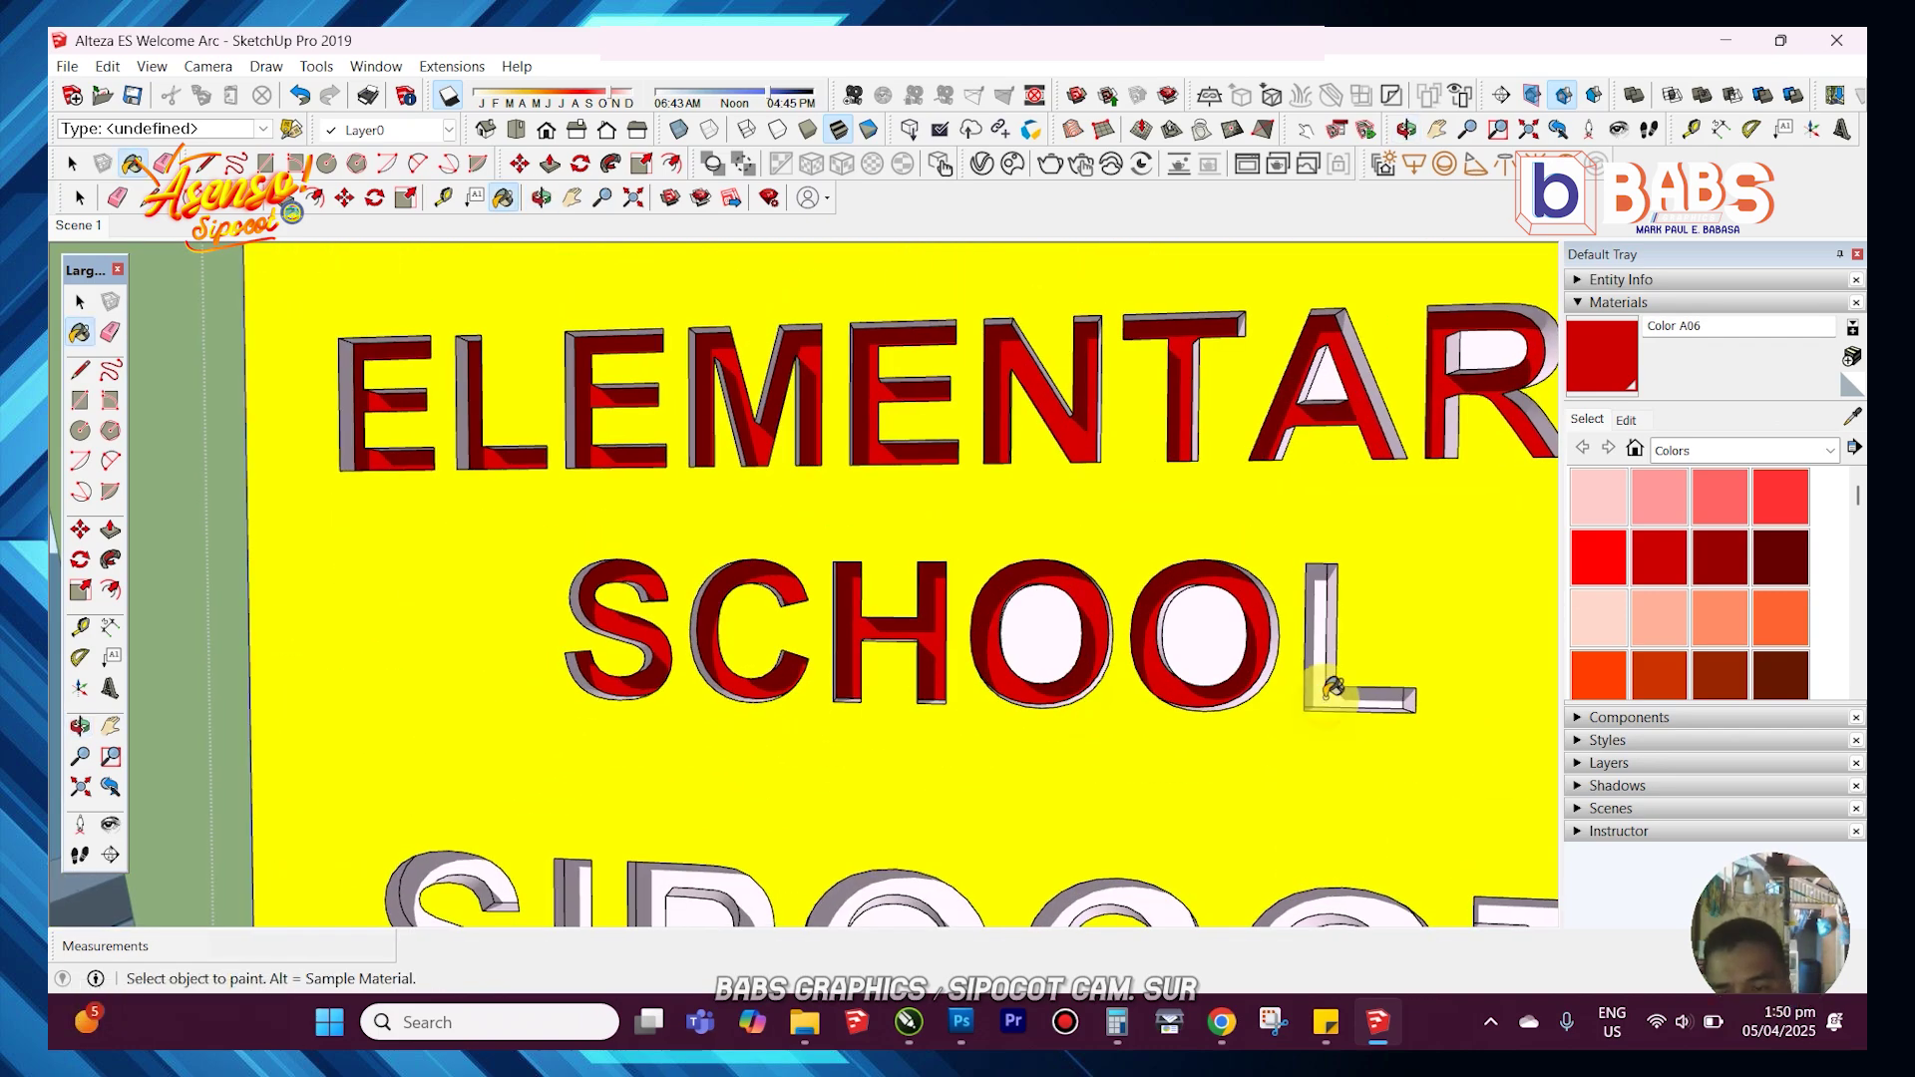
{"action": "left_click", "coordinate": [1331, 684]}
- Paint the recessed letters of SIPOCOT on the centre panel with red Color A06
{"action": "scroll", "coordinate": [417, 611], "scroll_direction": "down", "scroll_amount": 3}
{"action": "scroll", "coordinate": [408, 860], "scroll_direction": "up", "scroll_amount": 4}
{"action": "scroll", "coordinate": [452, 756], "scroll_direction": "down", "scroll_amount": 1}
{"action": "left_click", "coordinate": [454, 757]}
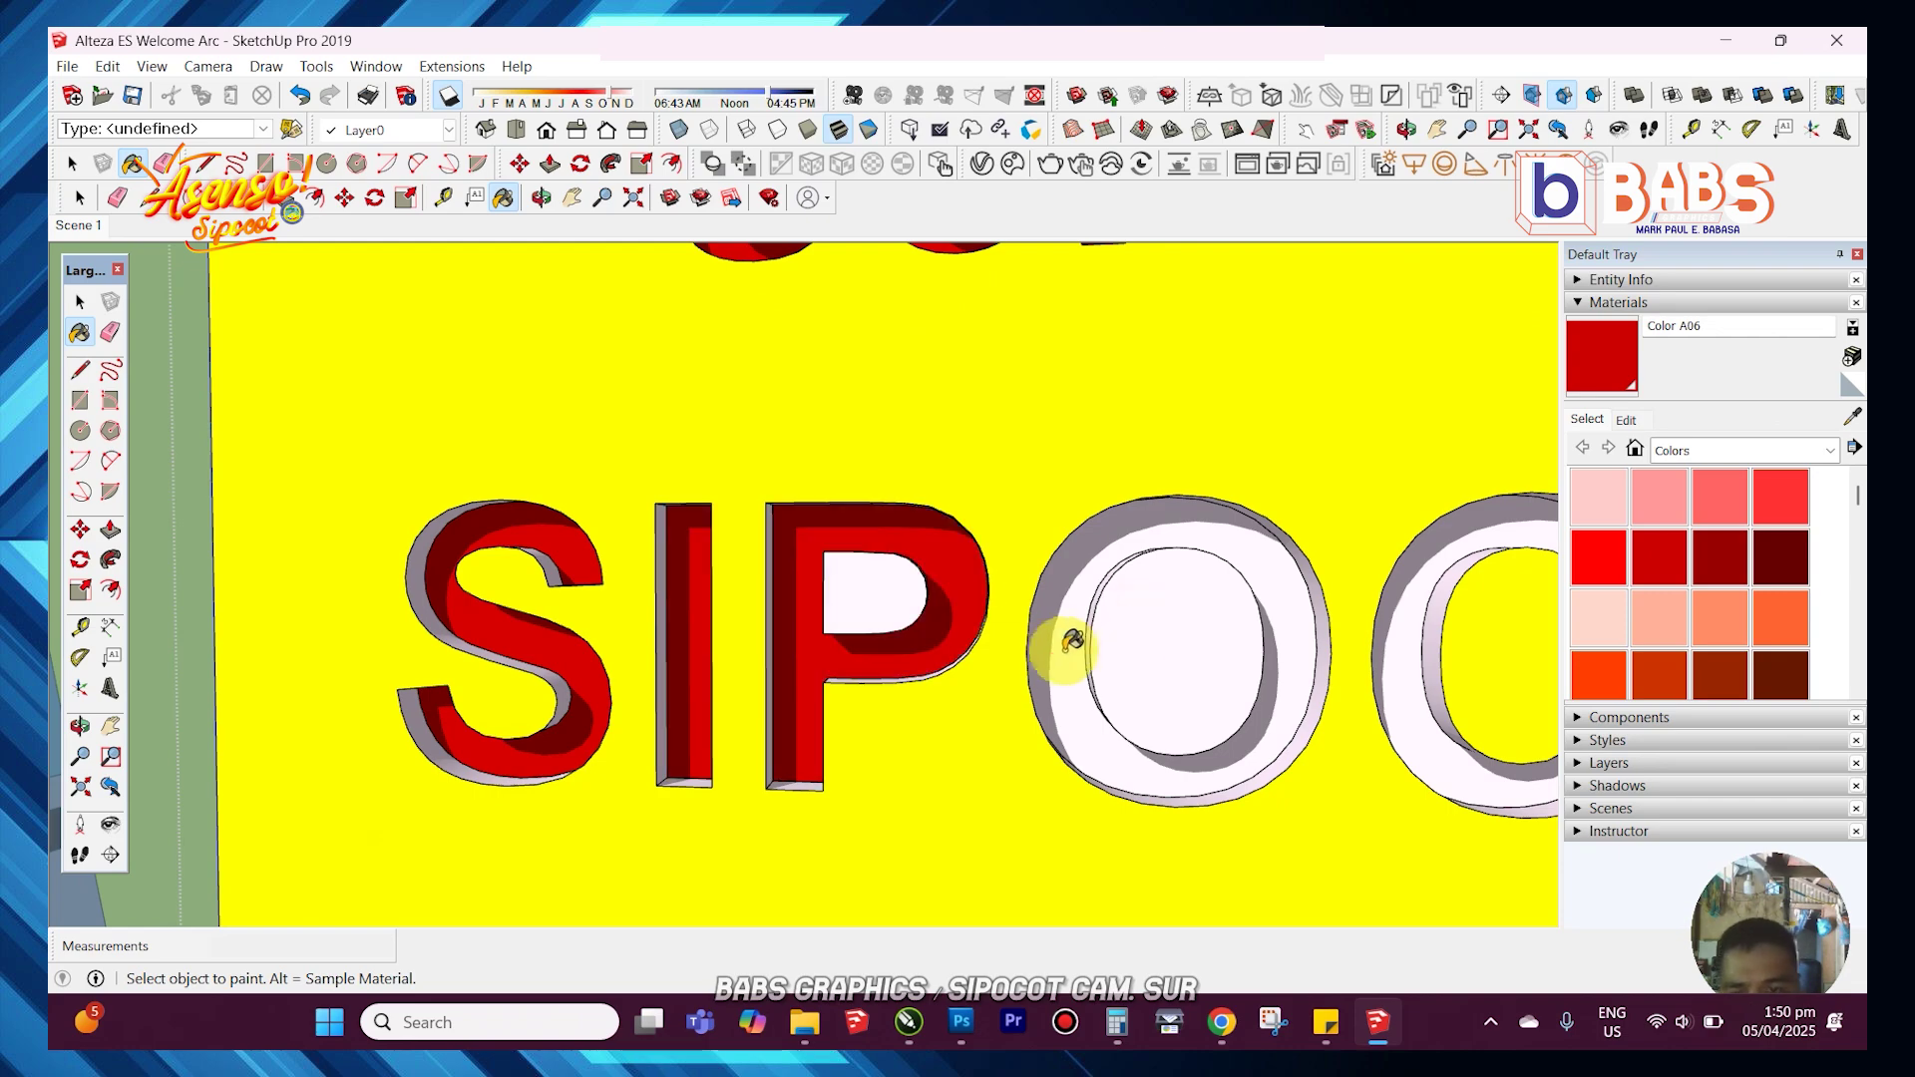
{"action": "left_click", "coordinate": [1072, 641]}
{"action": "scroll", "coordinate": [1068, 650], "scroll_direction": "down", "scroll_amount": 1}
{"action": "left_click", "coordinate": [1377, 735]}
{"action": "middle_click_drag", "start_coordinate": [1377, 735], "coordinate": [782, 676], "text": "shift"}
{"action": "scroll", "coordinate": [848, 698], "scroll_direction": "up", "scroll_amount": 2}
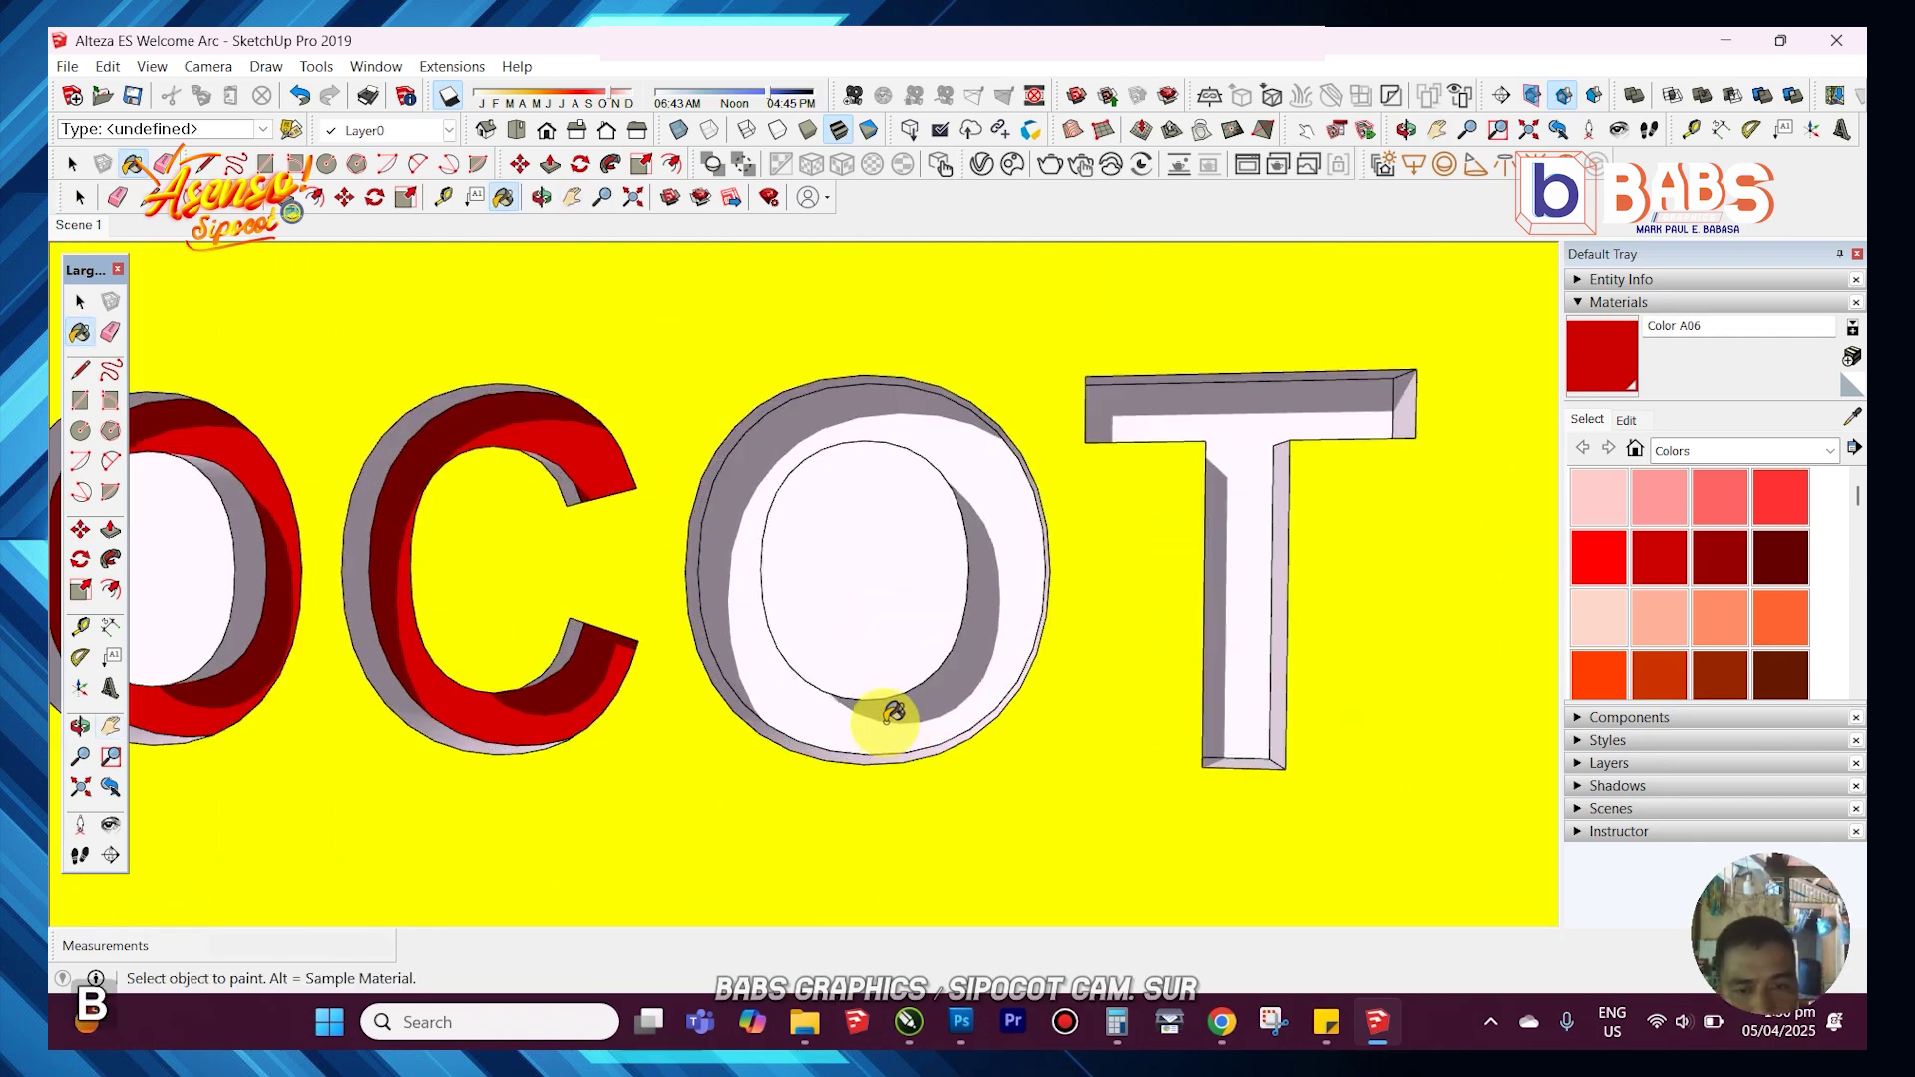
{"action": "left_click", "coordinate": [886, 720]}
{"action": "left_click", "coordinate": [1223, 614]}
- Paint the recessed letters and period of CAM. SUR on the centre panel with red Color A06
{"action": "scroll", "coordinate": [1219, 617], "scroll_direction": "down", "scroll_amount": 3}
{"action": "scroll", "coordinate": [505, 847], "scroll_direction": "up", "scroll_amount": 4}
{"action": "left_click", "coordinate": [505, 847]}
{"action": "left_click", "coordinate": [710, 793]}
{"action": "left_click", "coordinate": [1119, 746]}
{"action": "scroll", "coordinate": [1018, 755], "scroll_direction": "down", "scroll_amount": 3}
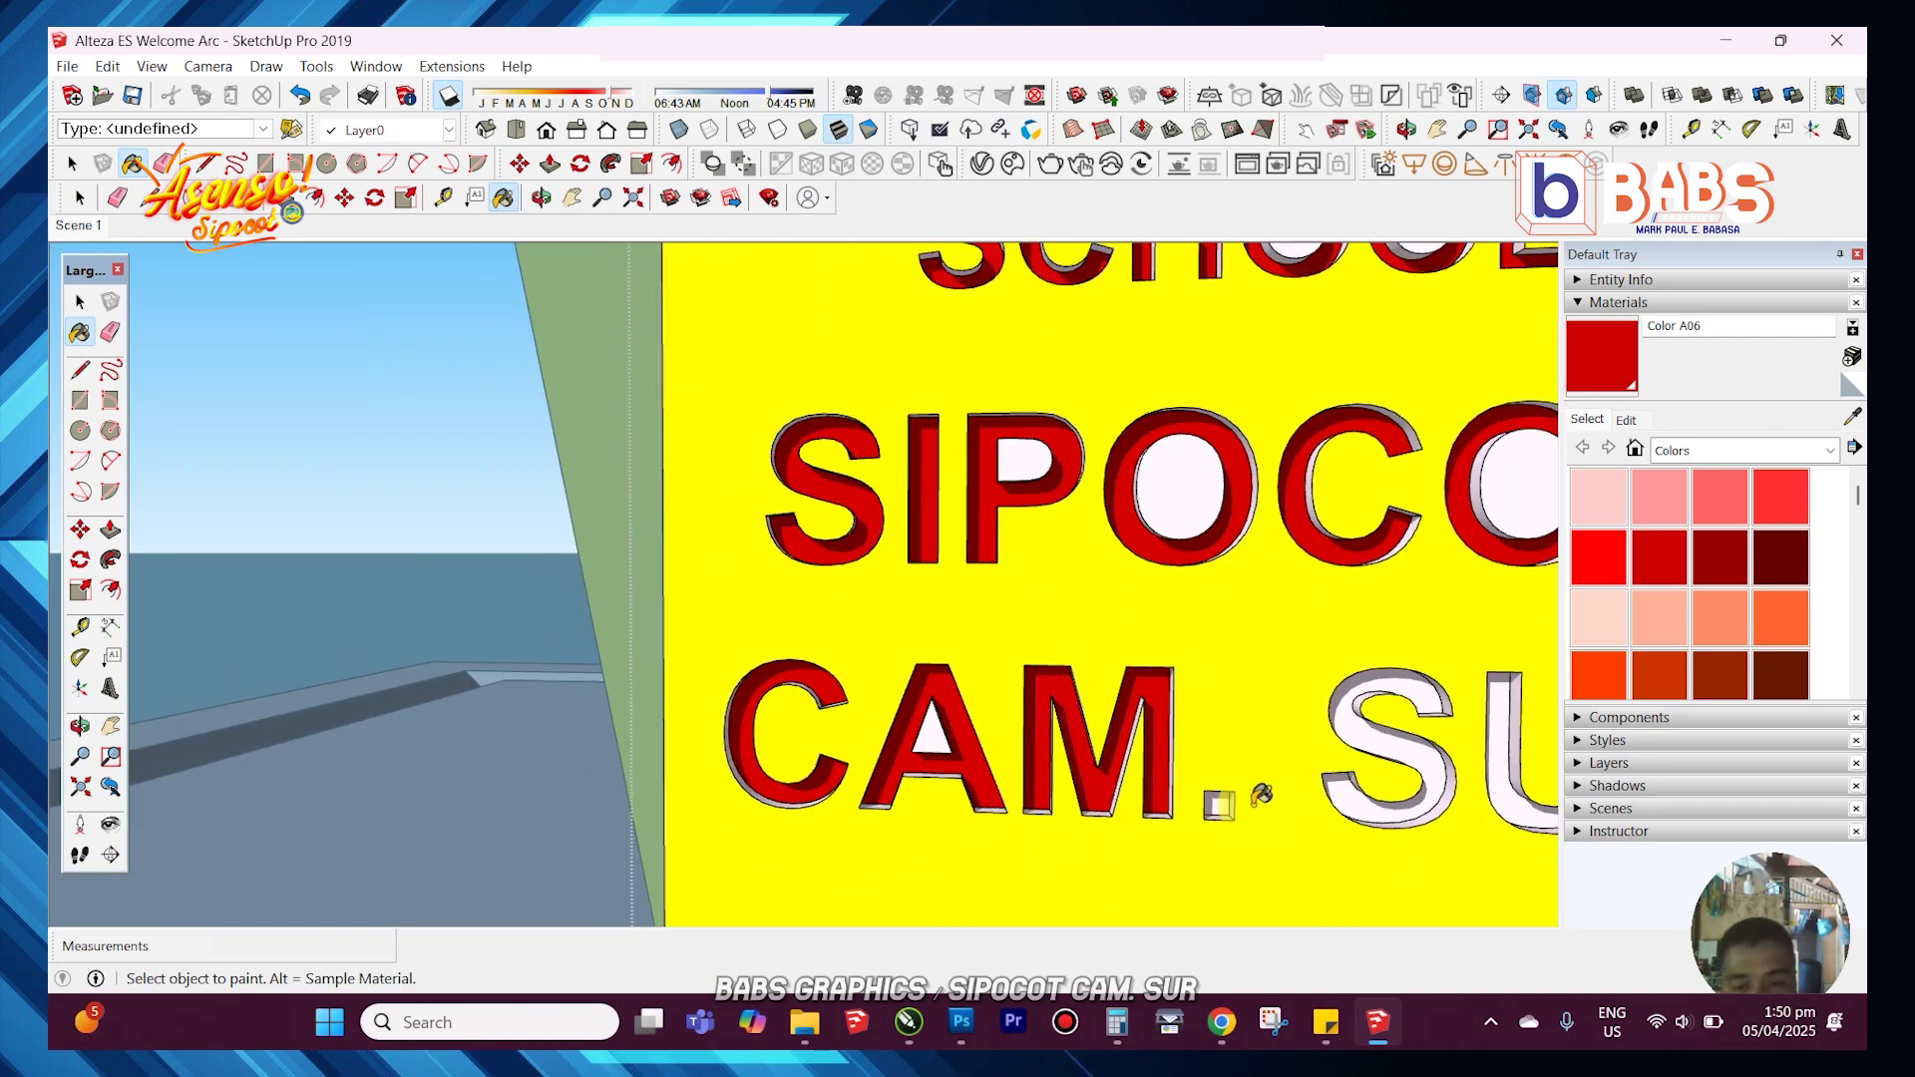
{"action": "left_click", "coordinate": [1221, 806]}
{"action": "left_click", "coordinate": [1338, 794]}
{"action": "scroll", "coordinate": [1339, 794], "scroll_direction": "down", "scroll_amount": 4}
{"action": "middle_click_drag", "start_coordinate": [1338, 795], "coordinate": [1043, 740], "text": "shift"}
{"action": "scroll", "coordinate": [1127, 734], "scroll_direction": "up", "scroll_amount": 6}
{"action": "left_click", "coordinate": [1128, 736]}
{"action": "left_click", "coordinate": [1308, 697]}
- Save the model and leave the centre panel's group
{"action": "left_click", "coordinate": [76, 313]}
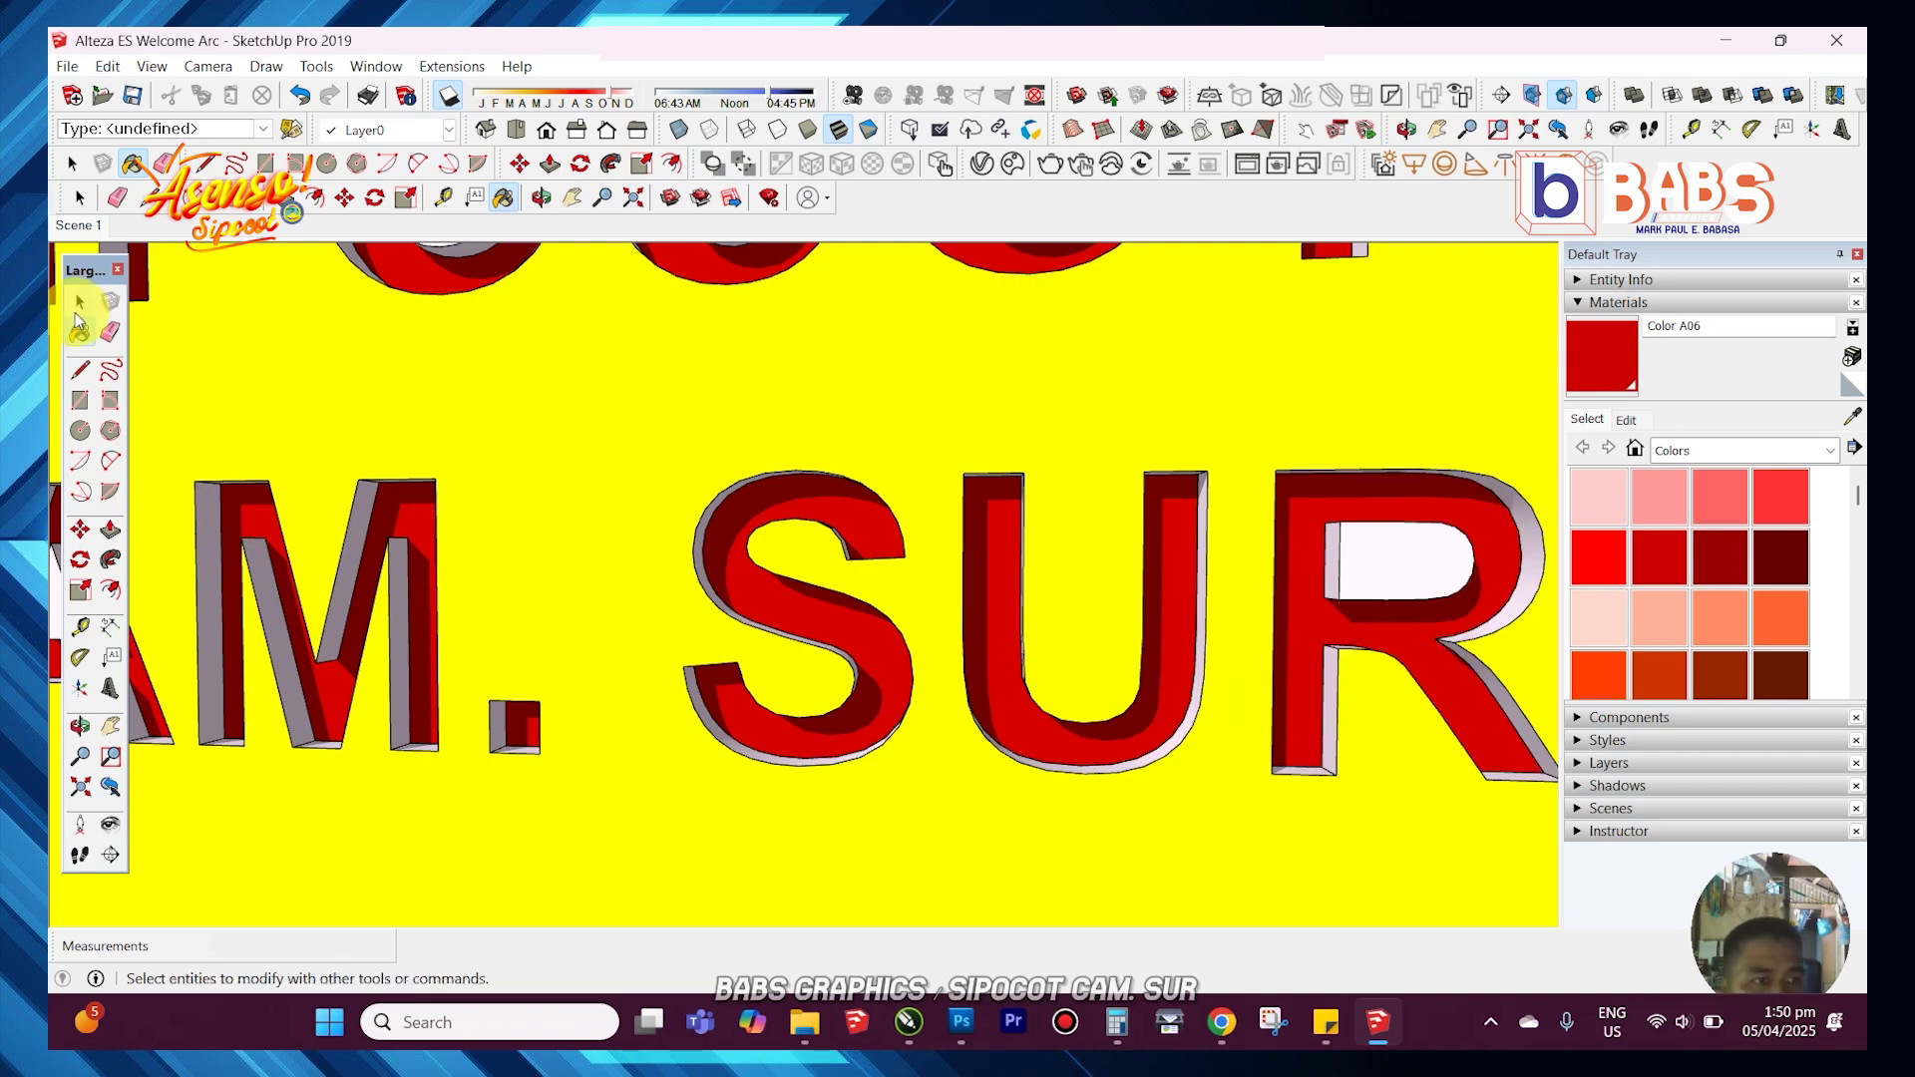
{"action": "scroll", "coordinate": [542, 587], "scroll_direction": "down", "scroll_amount": 5}
{"action": "key", "text": "ctrl+s"}
{"action": "left_click", "coordinate": [1069, 594]}
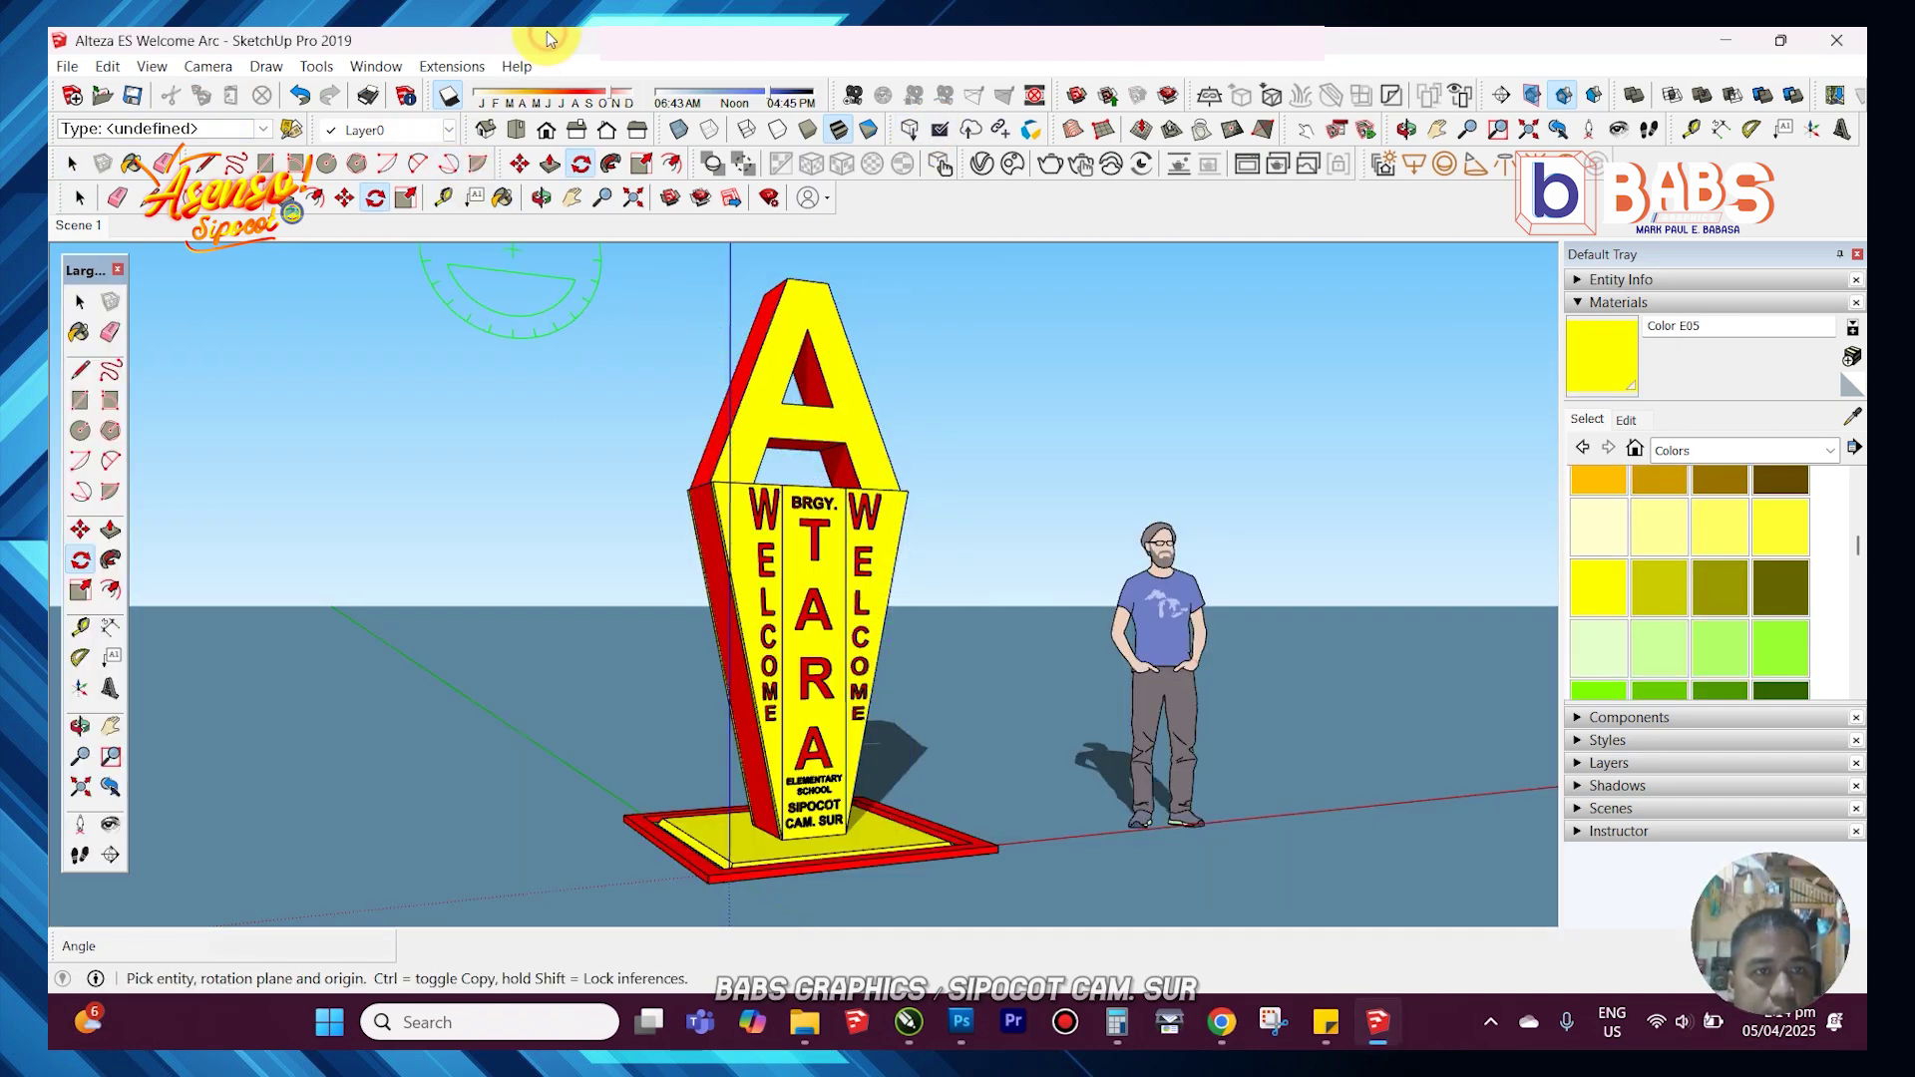
- Hide the drawing axes to show the colored marker without axis lines
{"action": "key", "text": "space"}
{"action": "middle_click_drag", "start_coordinate": [804, 712], "coordinate": [512, 698]}
{"action": "left_click", "coordinate": [153, 66]}
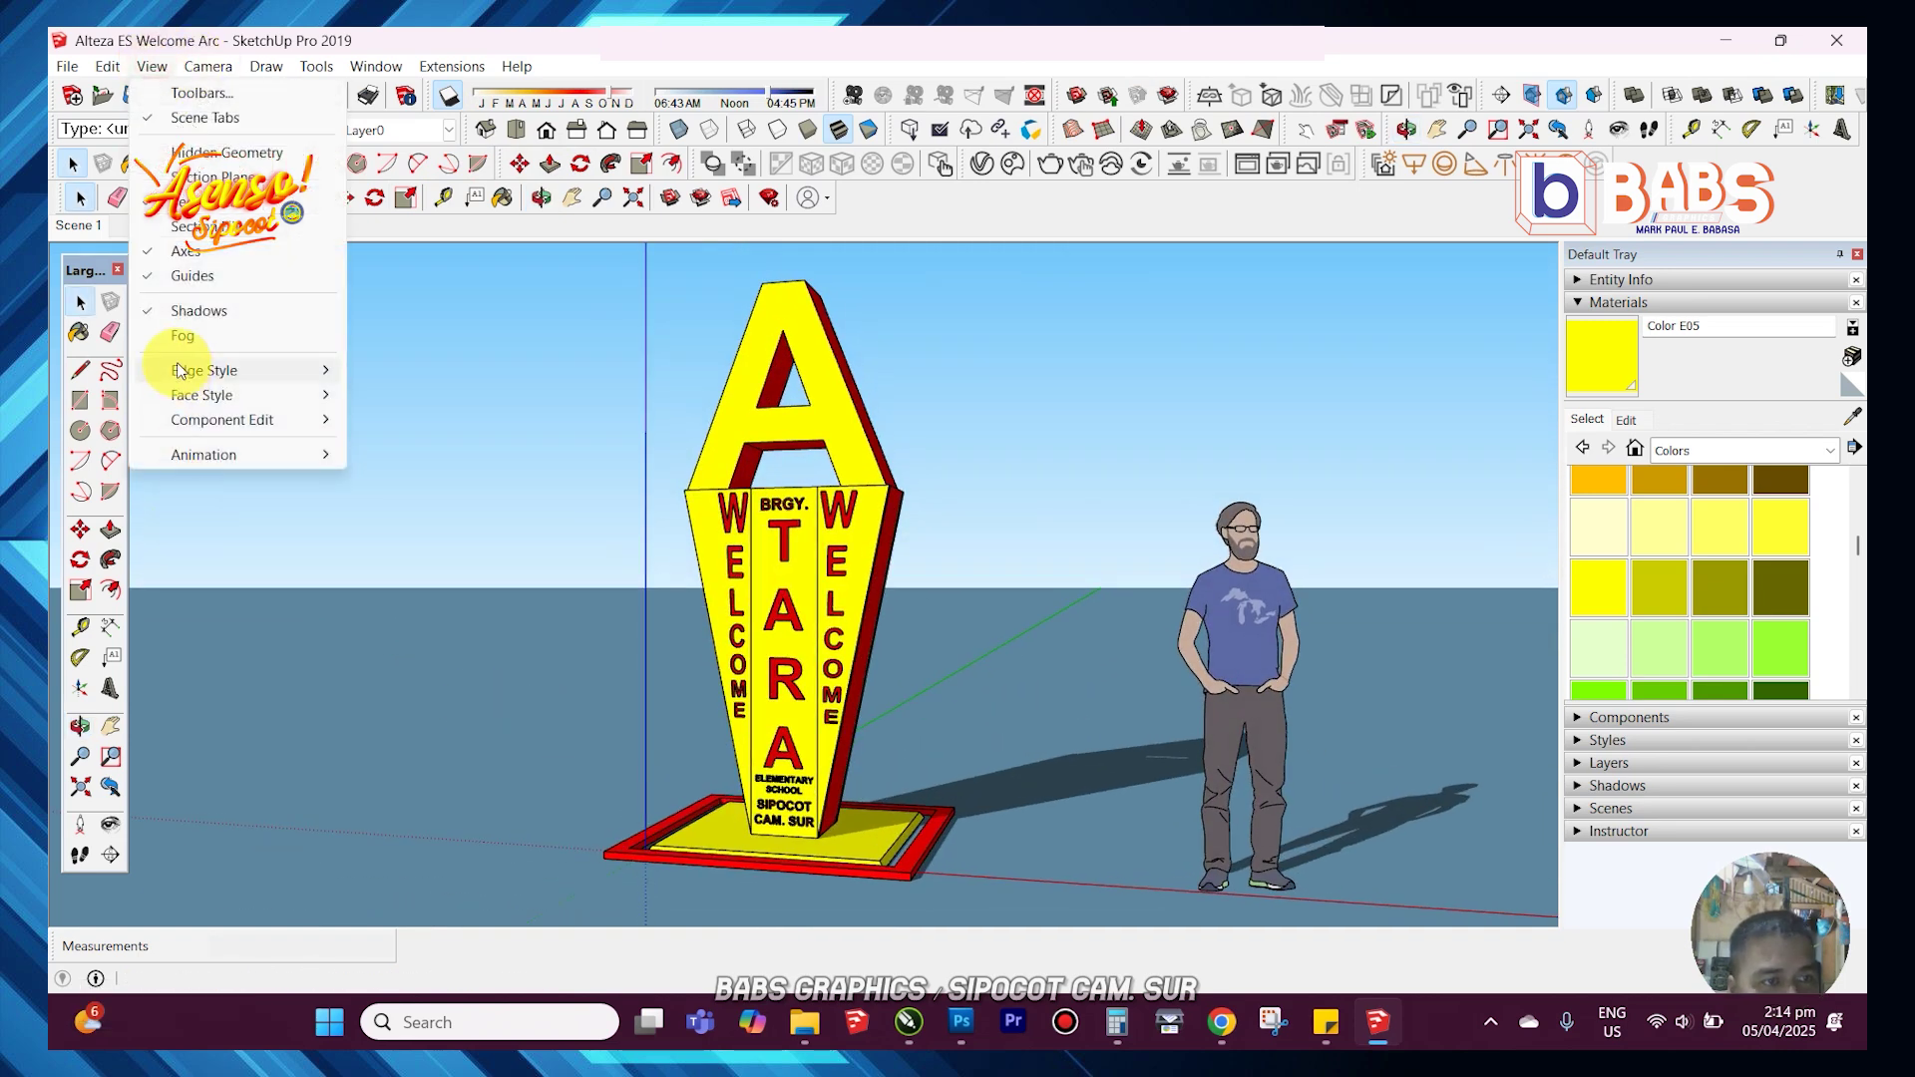
{"action": "left_click", "coordinate": [182, 253]}
- Examine the finished marker from several sides, including its red and yellow base and underside
{"action": "middle_click_drag", "start_coordinate": [572, 744], "coordinate": [565, 486]}
{"action": "middle_click_drag", "start_coordinate": [663, 842], "coordinate": [720, 519]}
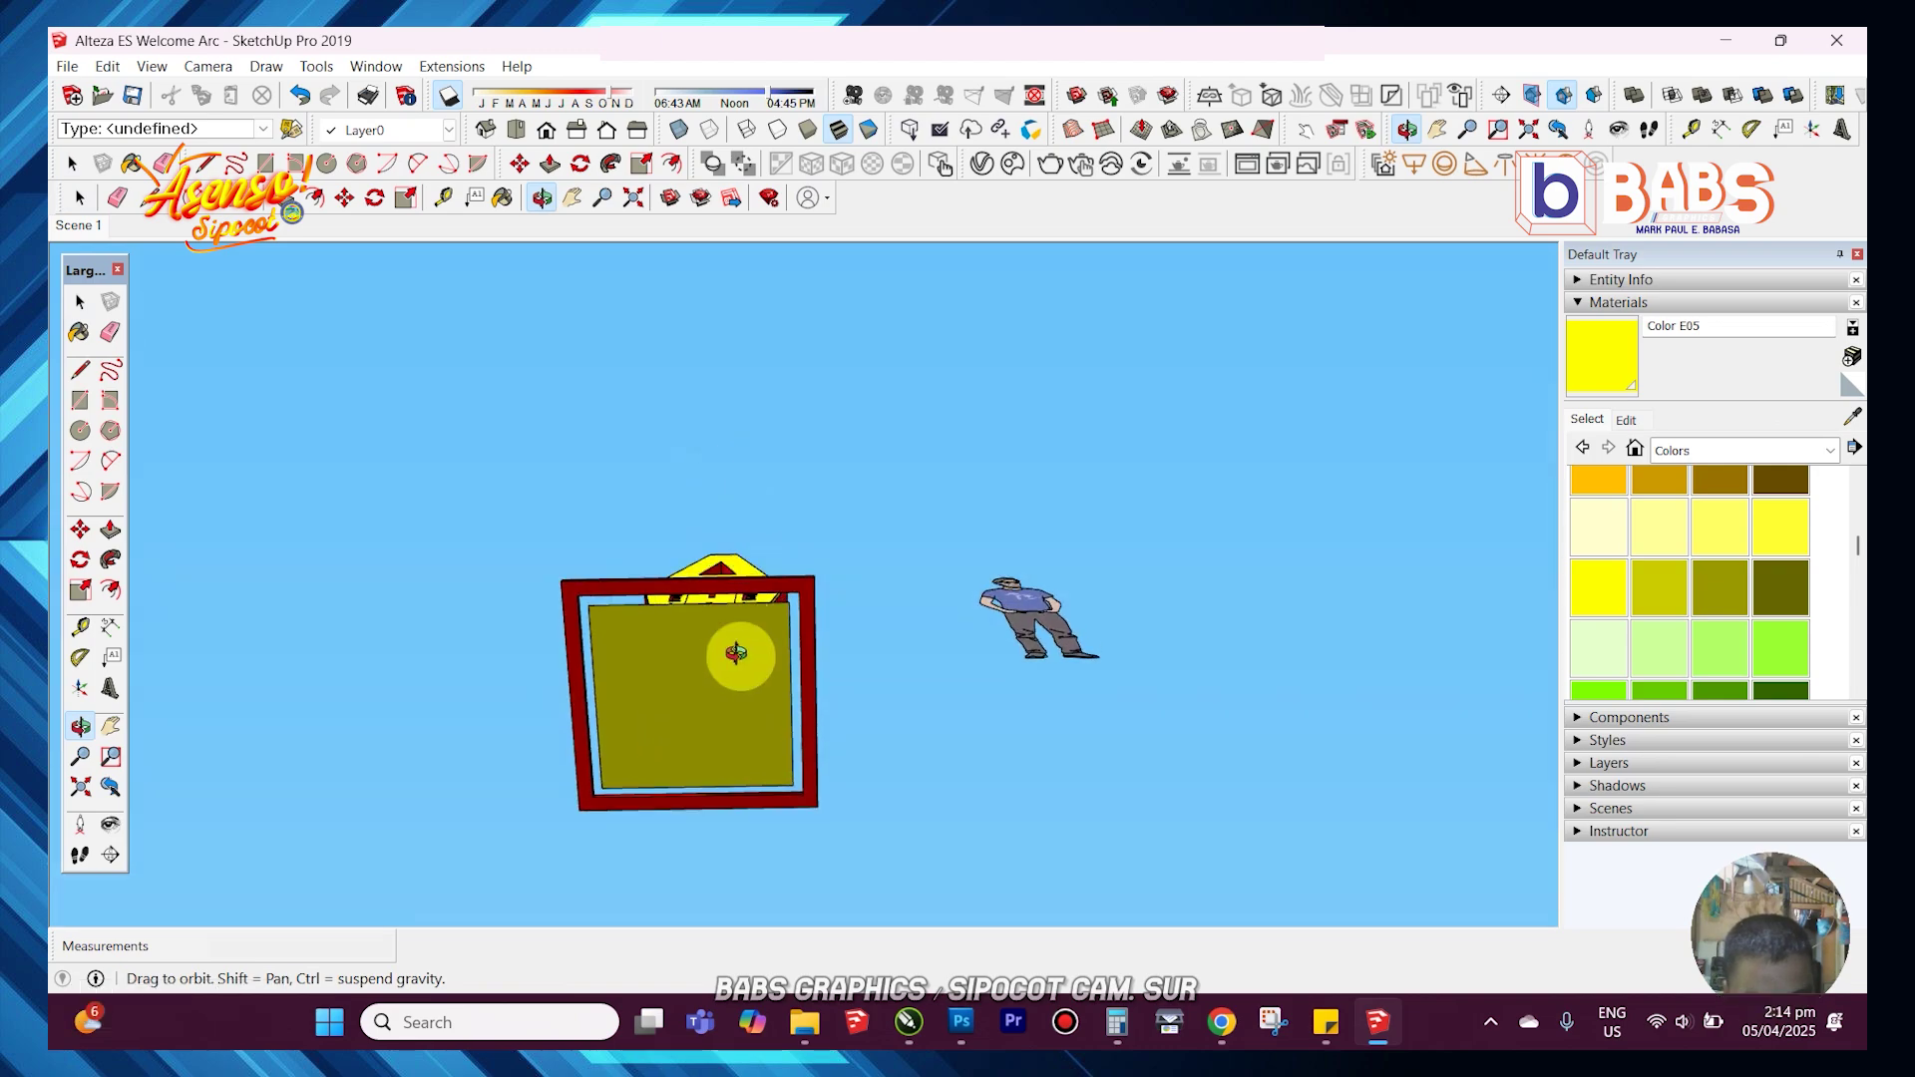
{"action": "middle_click_drag", "start_coordinate": [737, 654], "coordinate": [688, 833]}
{"action": "scroll", "coordinate": [680, 633], "scroll_direction": "up", "scroll_amount": 4}
{"action": "middle_click_drag", "start_coordinate": [708, 763], "coordinate": [866, 810]}
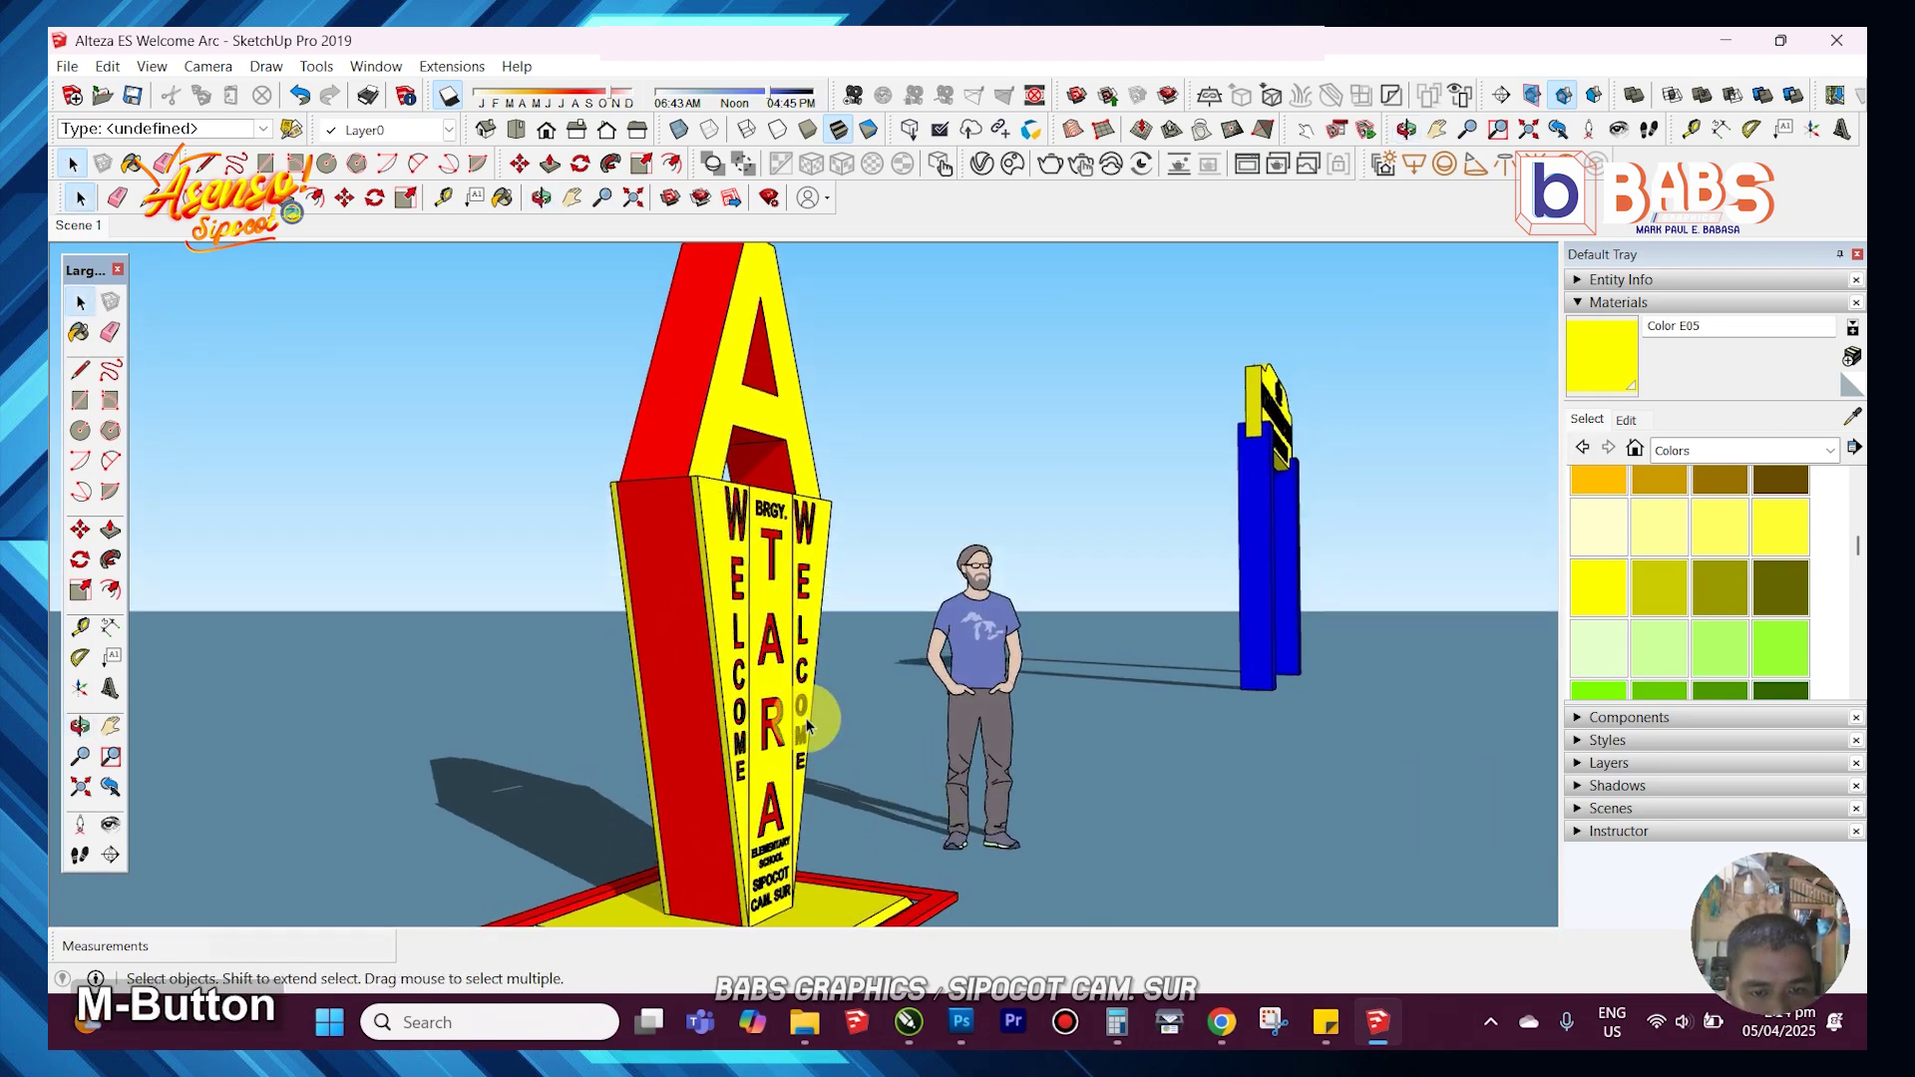
{"action": "scroll", "coordinate": [784, 638], "scroll_direction": "down", "scroll_amount": 4}
{"action": "middle_click_drag", "start_coordinate": [662, 696], "coordinate": [697, 761]}
{"action": "scroll", "coordinate": [753, 693], "scroll_direction": "up", "scroll_amount": 5}
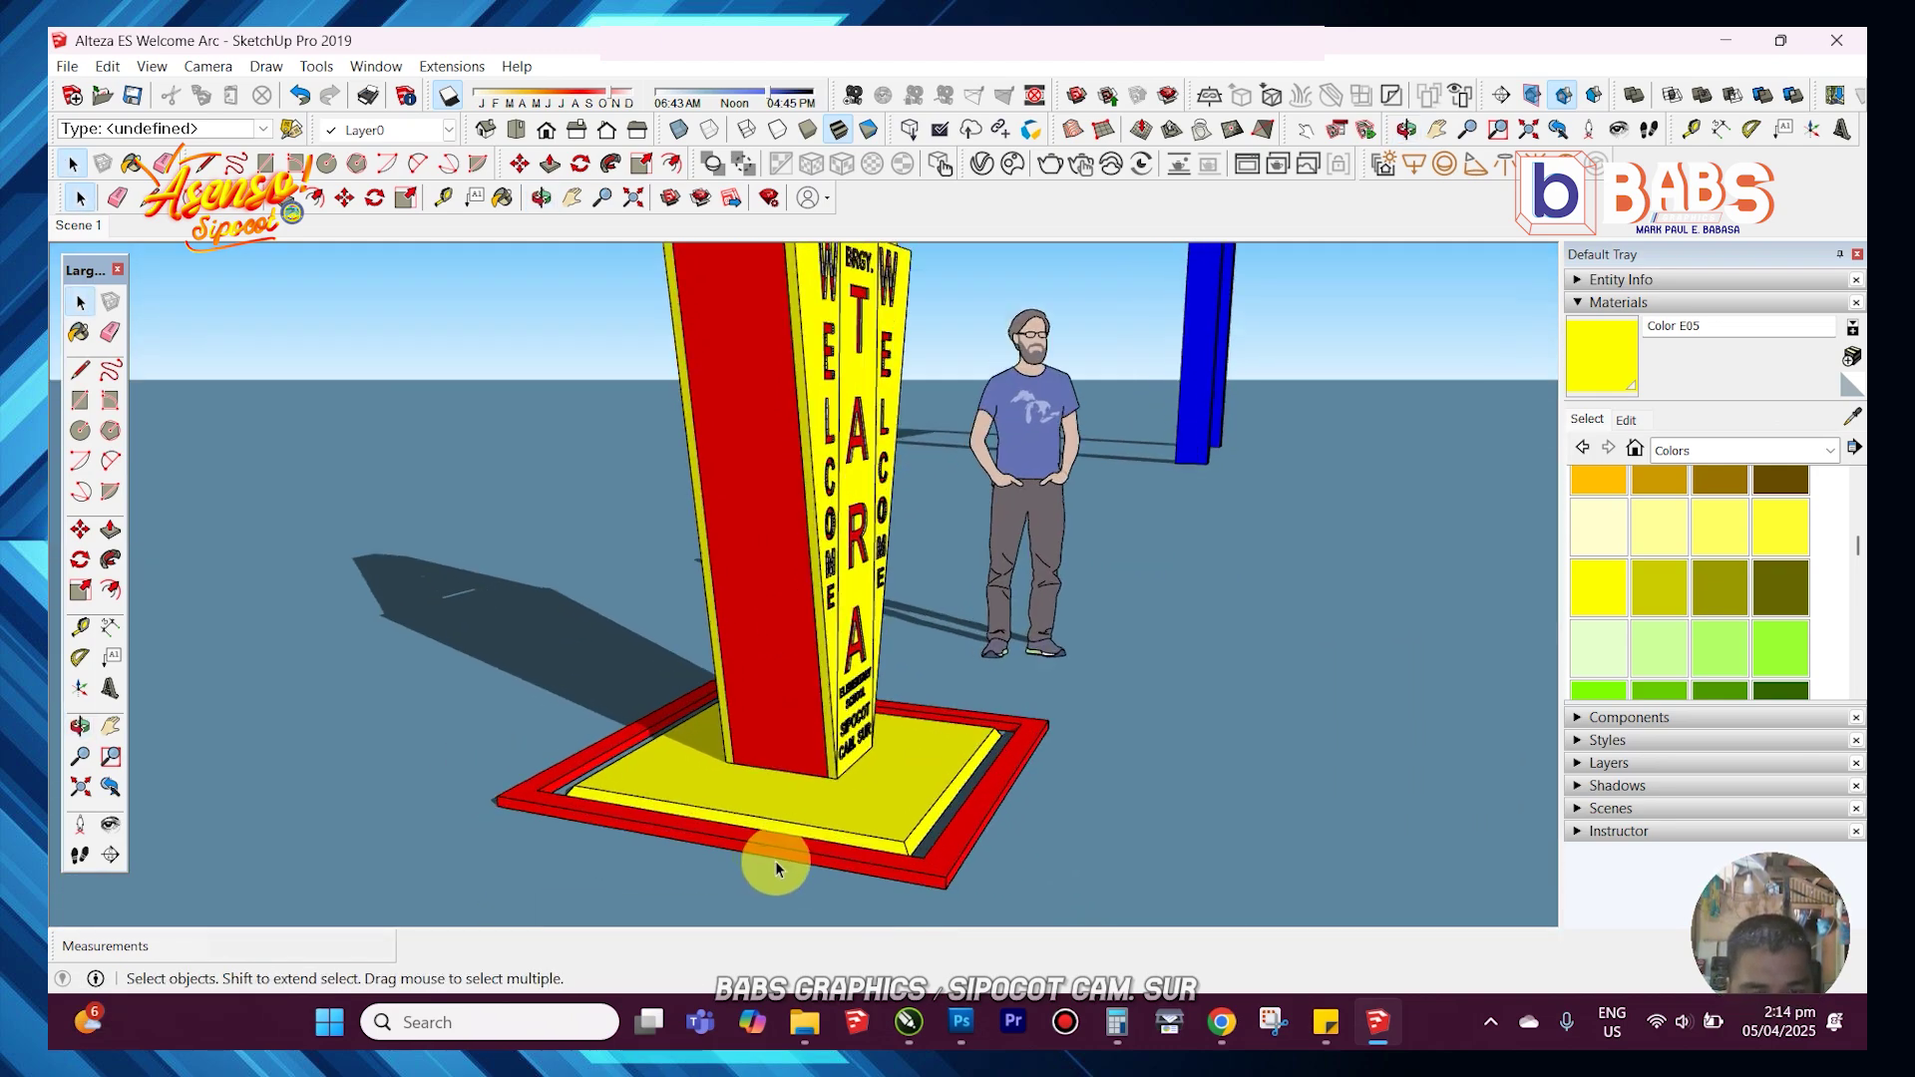
- Examine the red recessed lettering on the yellow front panels up close
{"action": "scroll", "coordinate": [826, 733], "scroll_direction": "up", "scroll_amount": 6}
{"action": "middle_click_drag", "start_coordinate": [813, 671], "coordinate": [618, 663]}
{"action": "key", "text": "h"}
{"action": "left_click_drag", "start_coordinate": [648, 684], "coordinate": [688, 882]}
{"action": "left_click_drag", "start_coordinate": [703, 428], "coordinate": [706, 573]}
{"action": "scroll", "coordinate": [710, 579], "scroll_direction": "up", "scroll_amount": 2}
{"action": "left_click_drag", "start_coordinate": [788, 648], "coordinate": [818, 689]}
{"action": "scroll", "coordinate": [815, 688], "scroll_direction": "up", "scroll_amount": 1}
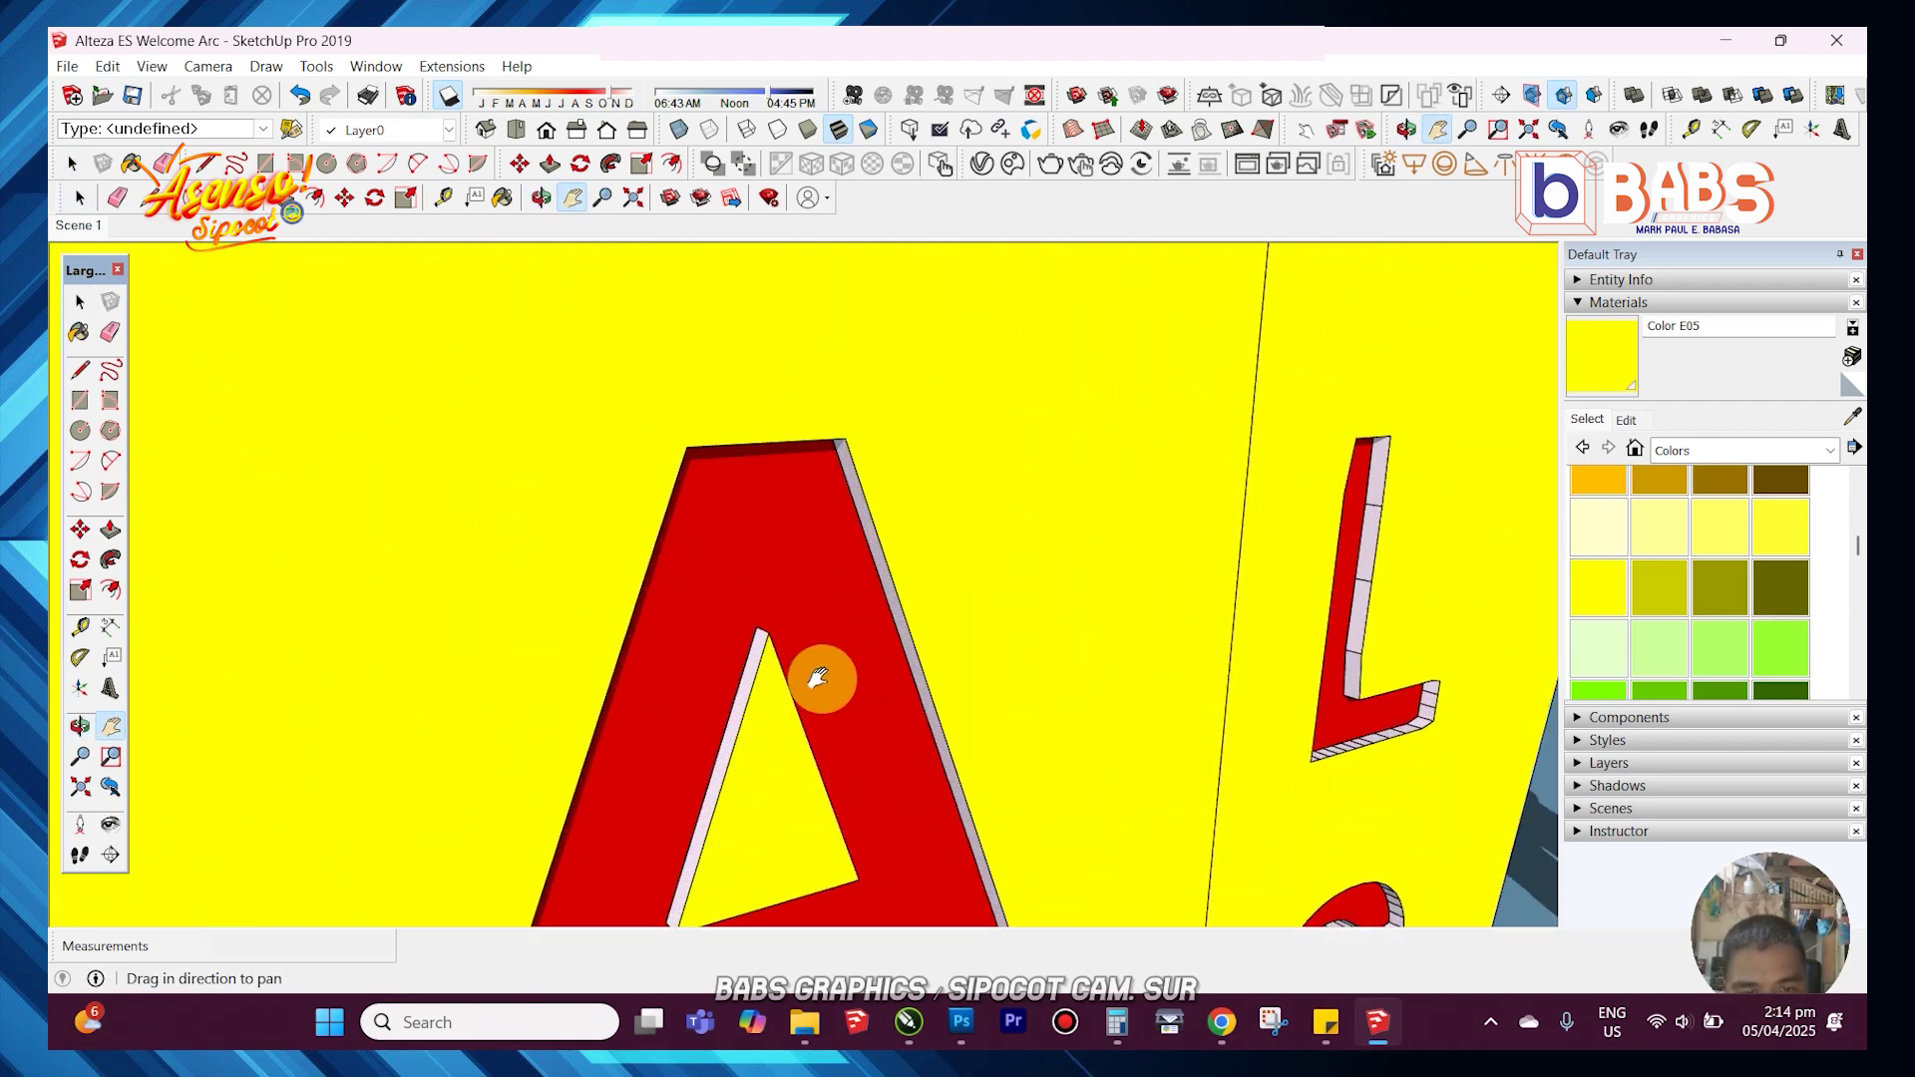
{"action": "scroll", "coordinate": [812, 671], "scroll_direction": "down", "scroll_amount": 6}
{"action": "scroll", "coordinate": [811, 746], "scroll_direction": "down", "scroll_amount": 5}
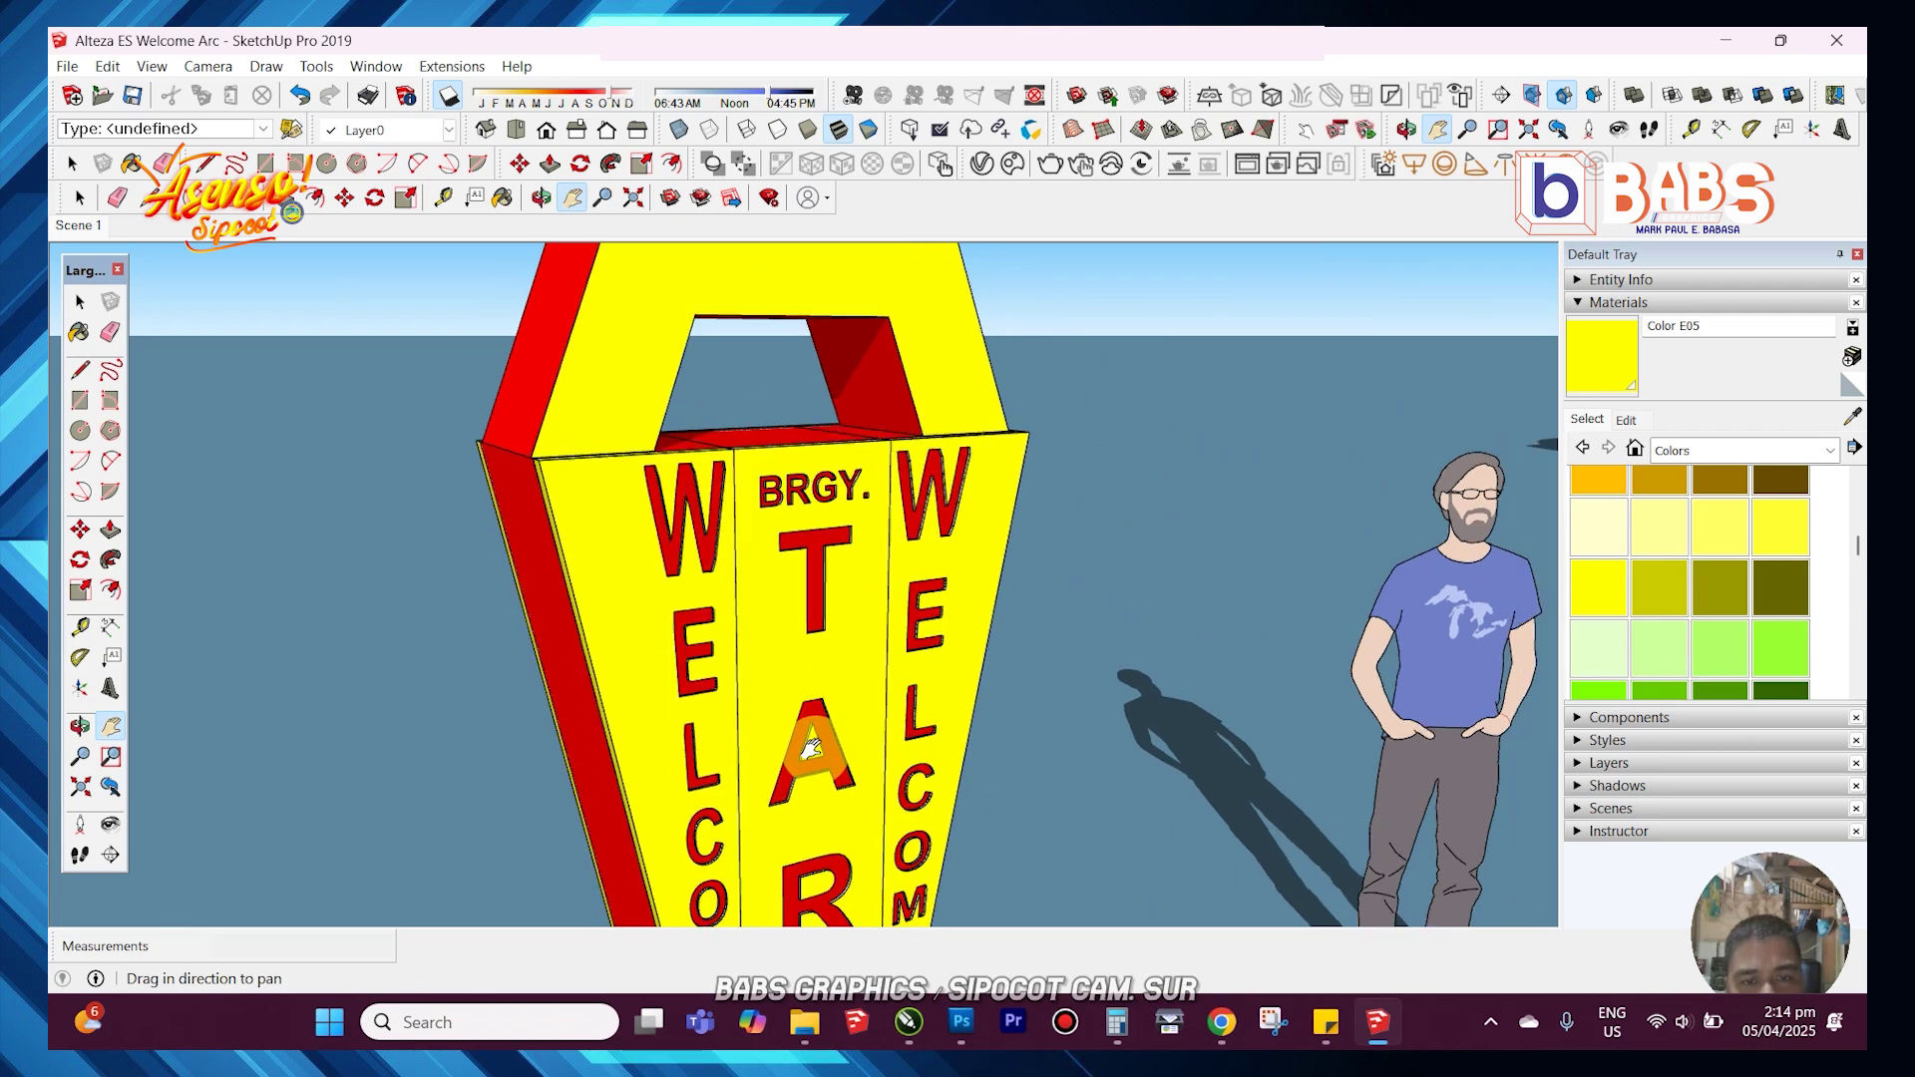
- Inspect the whole marker from above and around, and switch to the isometric view
{"action": "middle_click_drag", "start_coordinate": [782, 440], "coordinate": [982, 748]}
{"action": "left_click_drag", "start_coordinate": [983, 748], "coordinate": [890, 648]}
{"action": "middle_click_drag", "start_coordinate": [890, 648], "coordinate": [910, 560]}
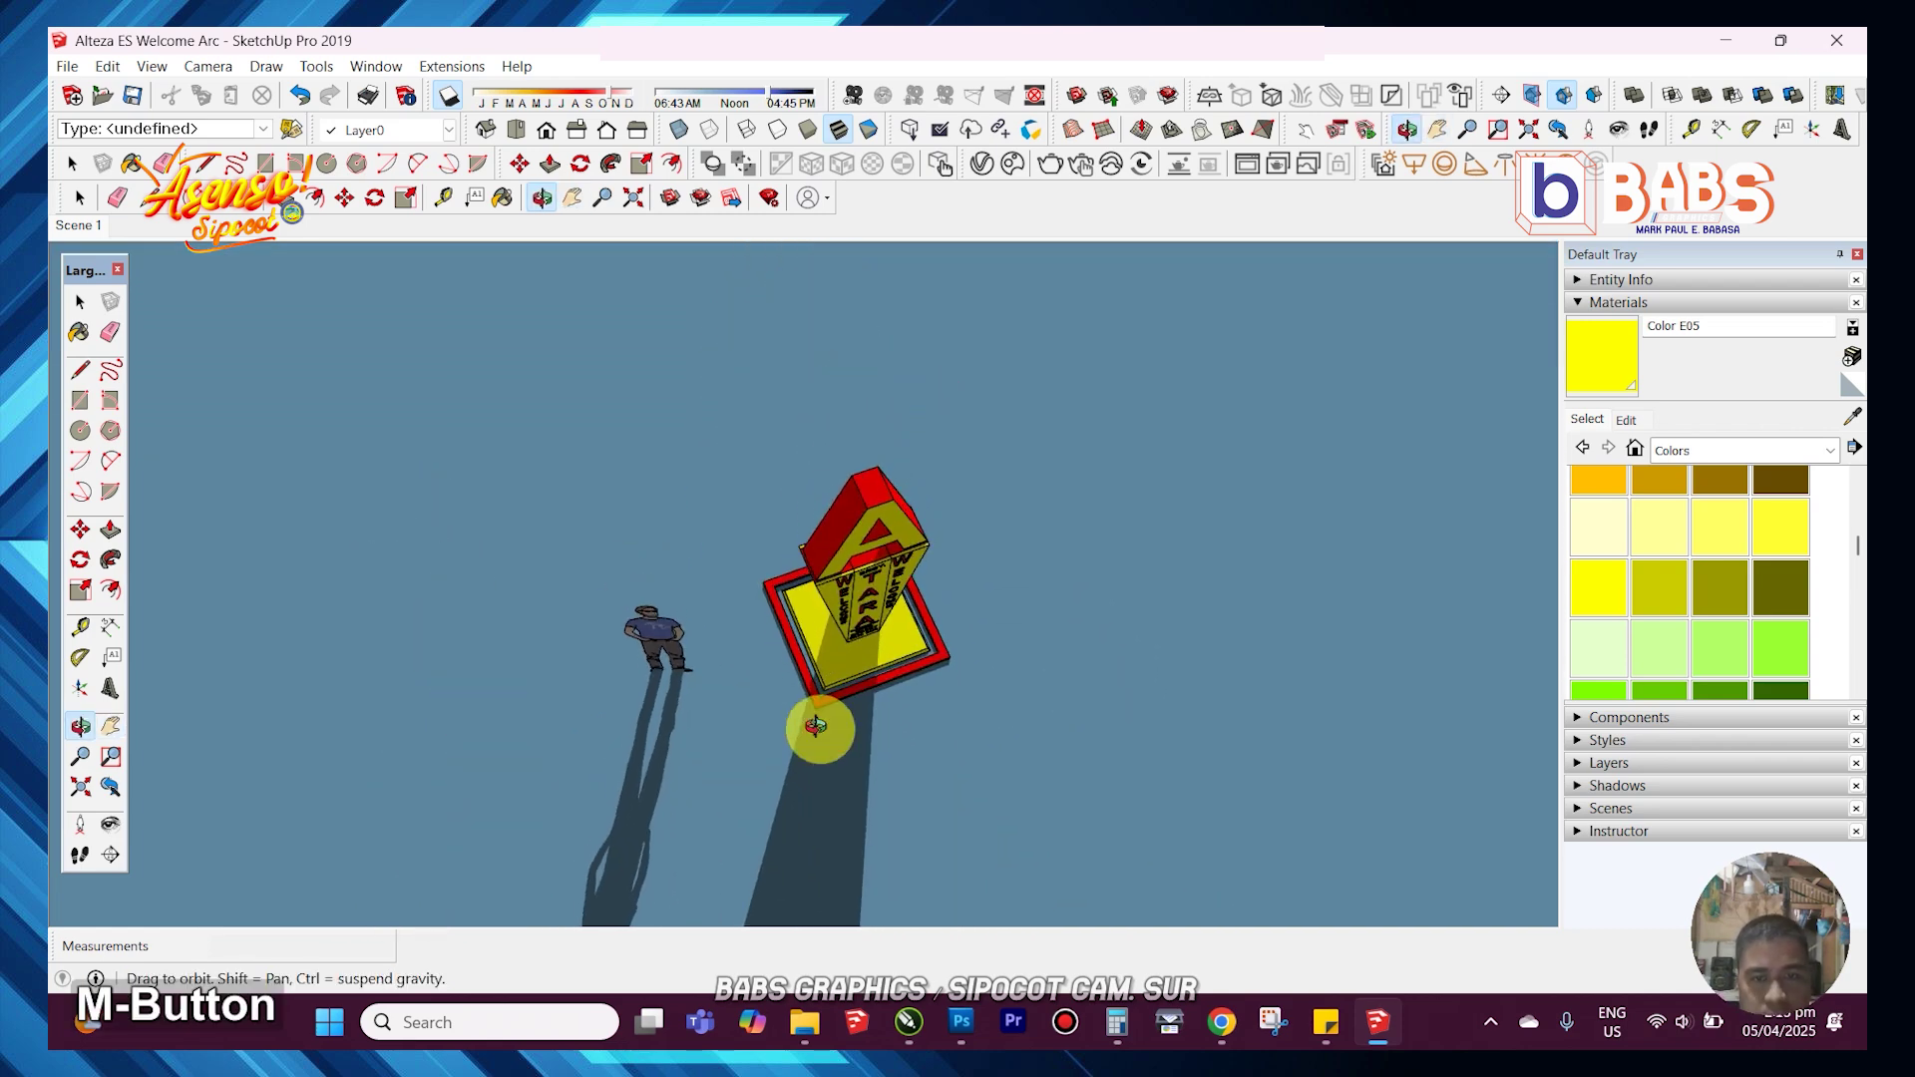
{"action": "middle_click_drag", "start_coordinate": [677, 571], "coordinate": [504, 463]}
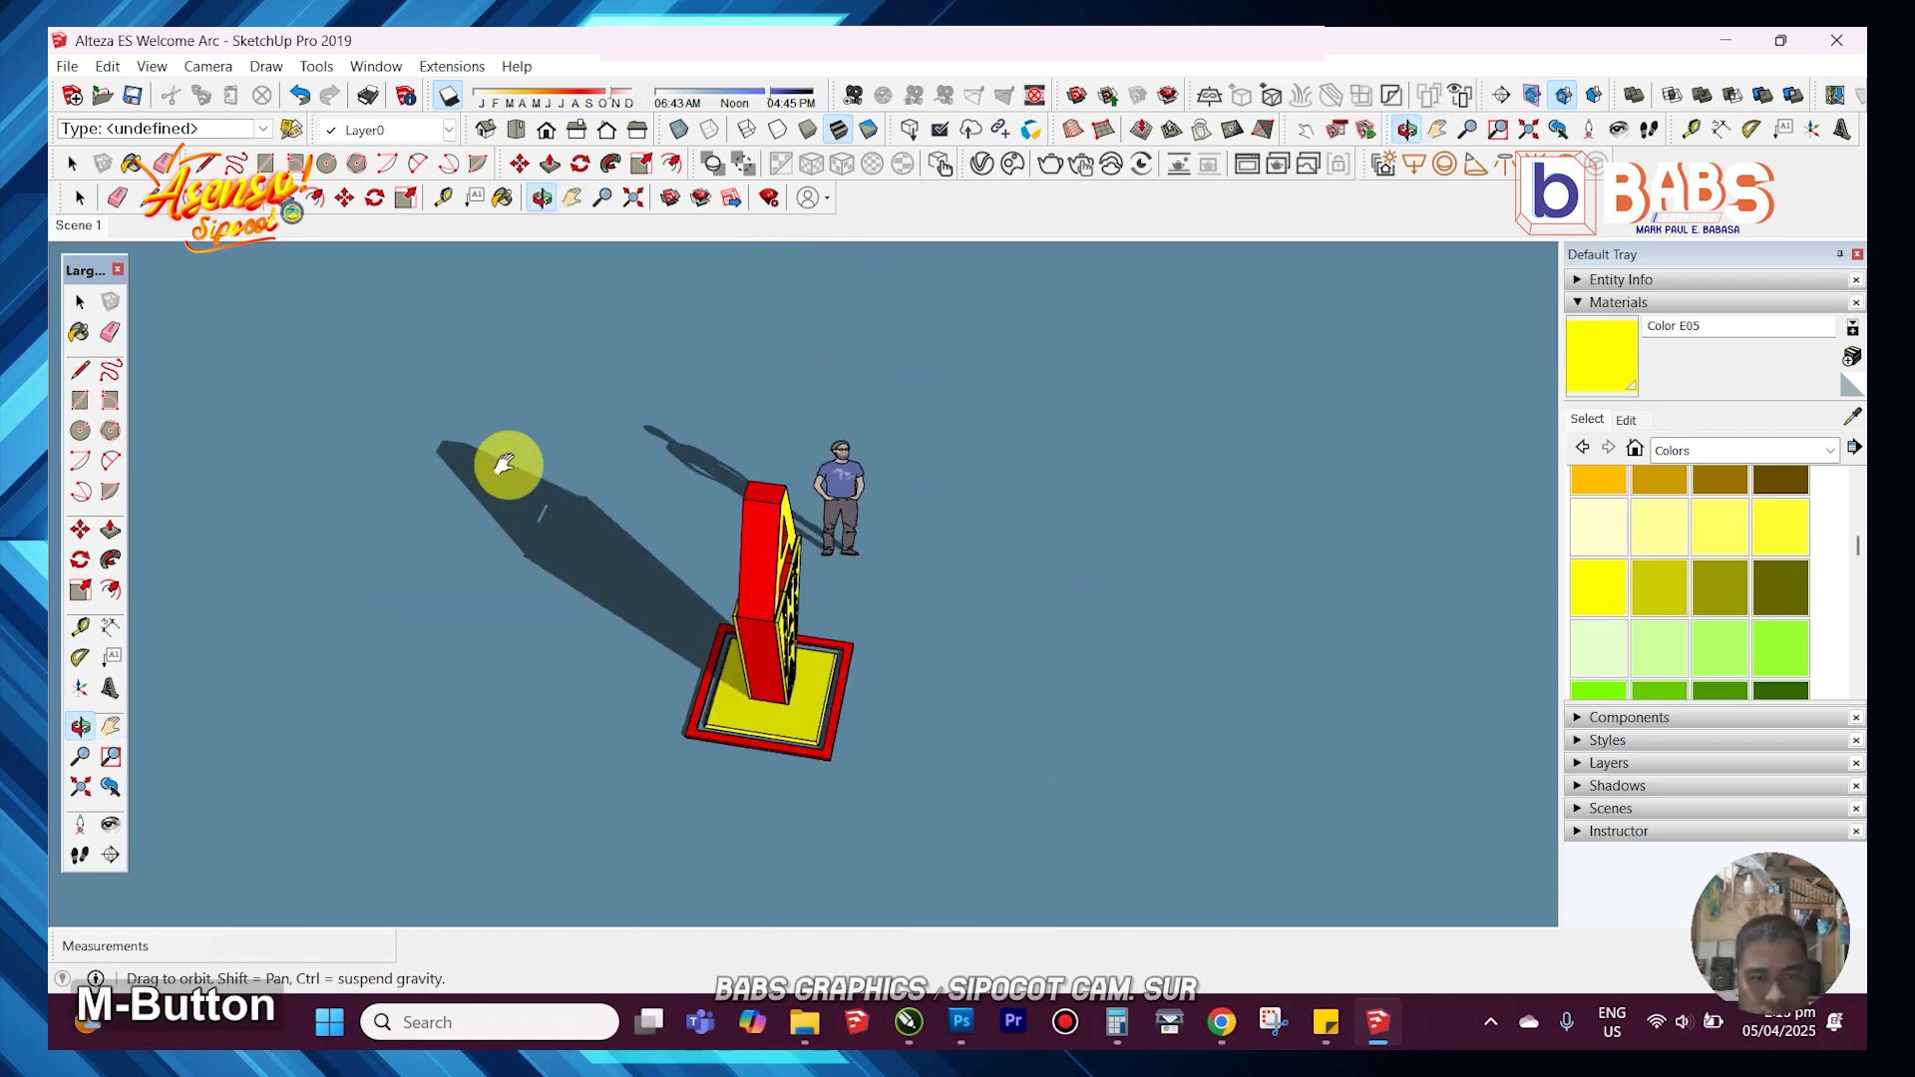
{"action": "left_click", "coordinate": [548, 130]}
{"action": "left_click", "coordinate": [489, 130]}
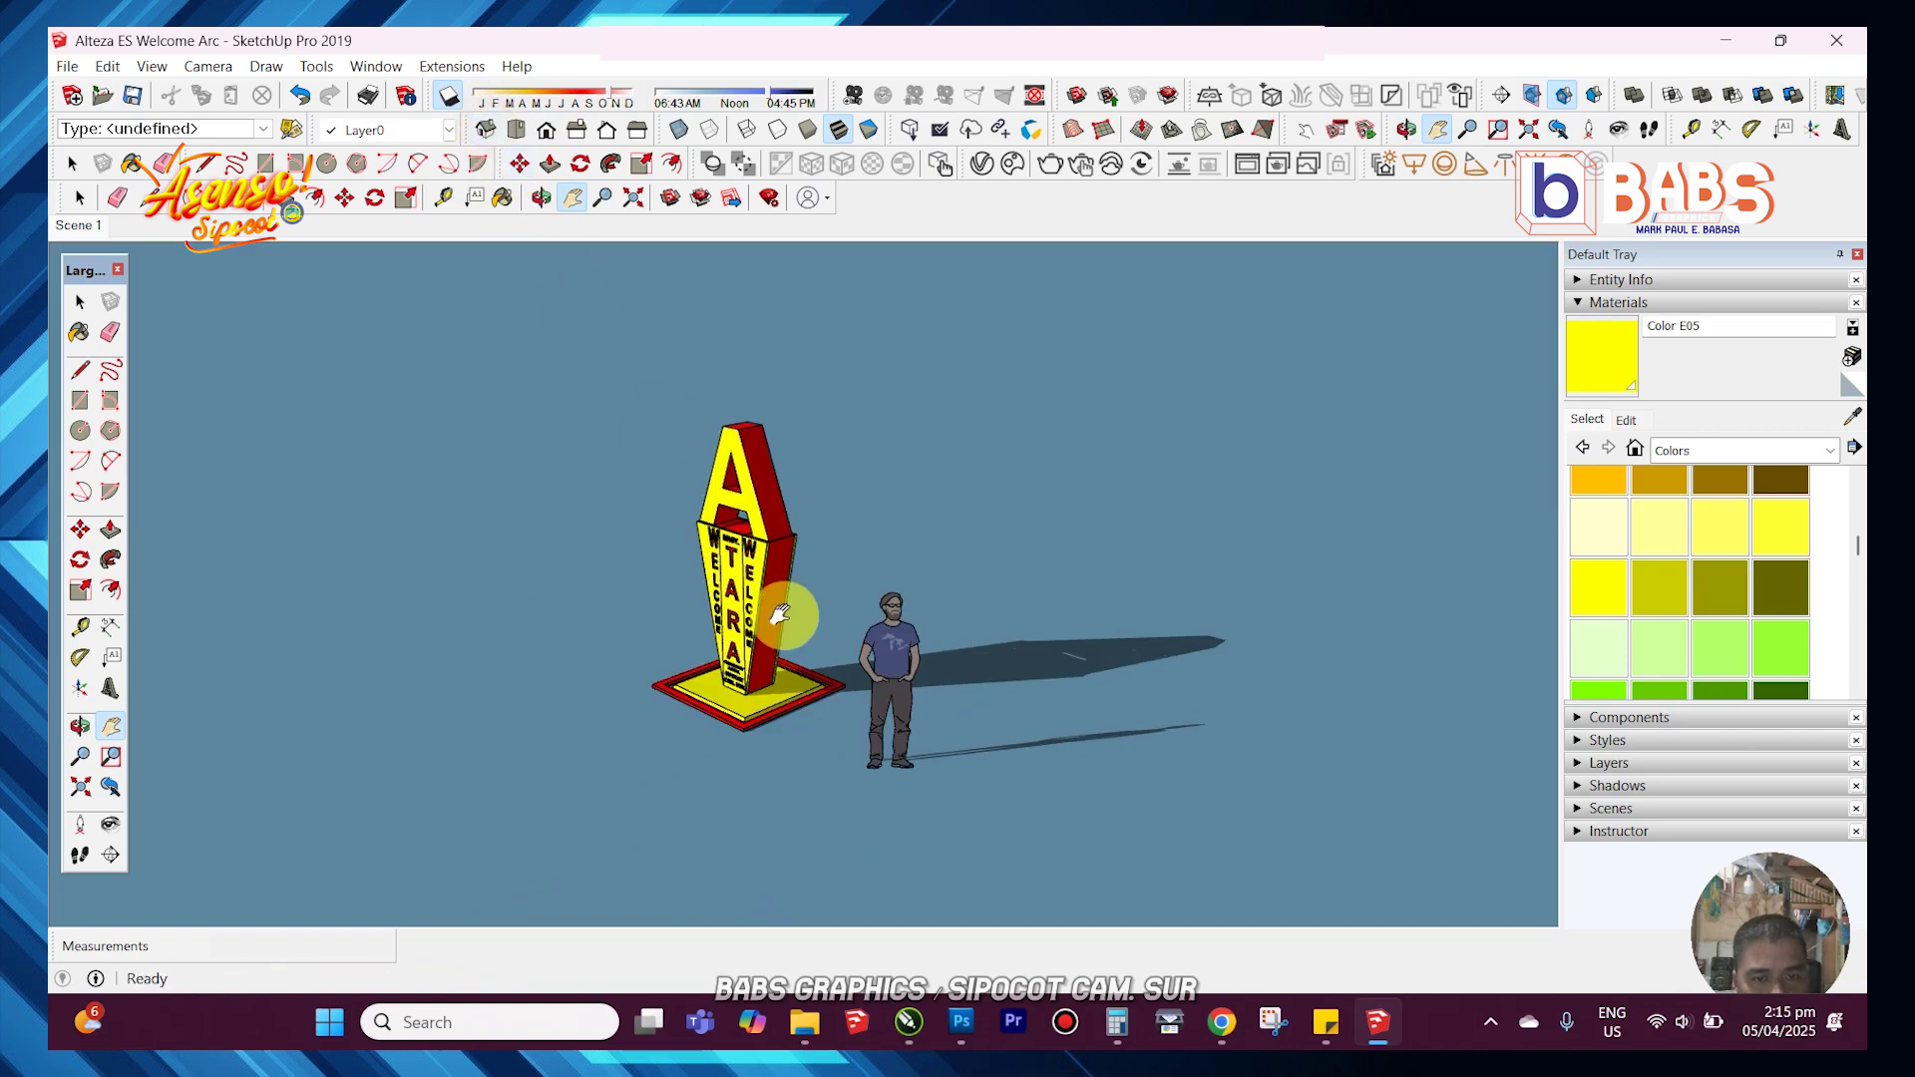
{"action": "scroll", "coordinate": [782, 611], "scroll_direction": "up", "scroll_amount": 5}
{"action": "key", "text": "h"}
{"action": "left_click_drag", "start_coordinate": [781, 818], "coordinate": [809, 778]}
{"action": "scroll", "coordinate": [848, 646], "scroll_direction": "down", "scroll_amount": 4}
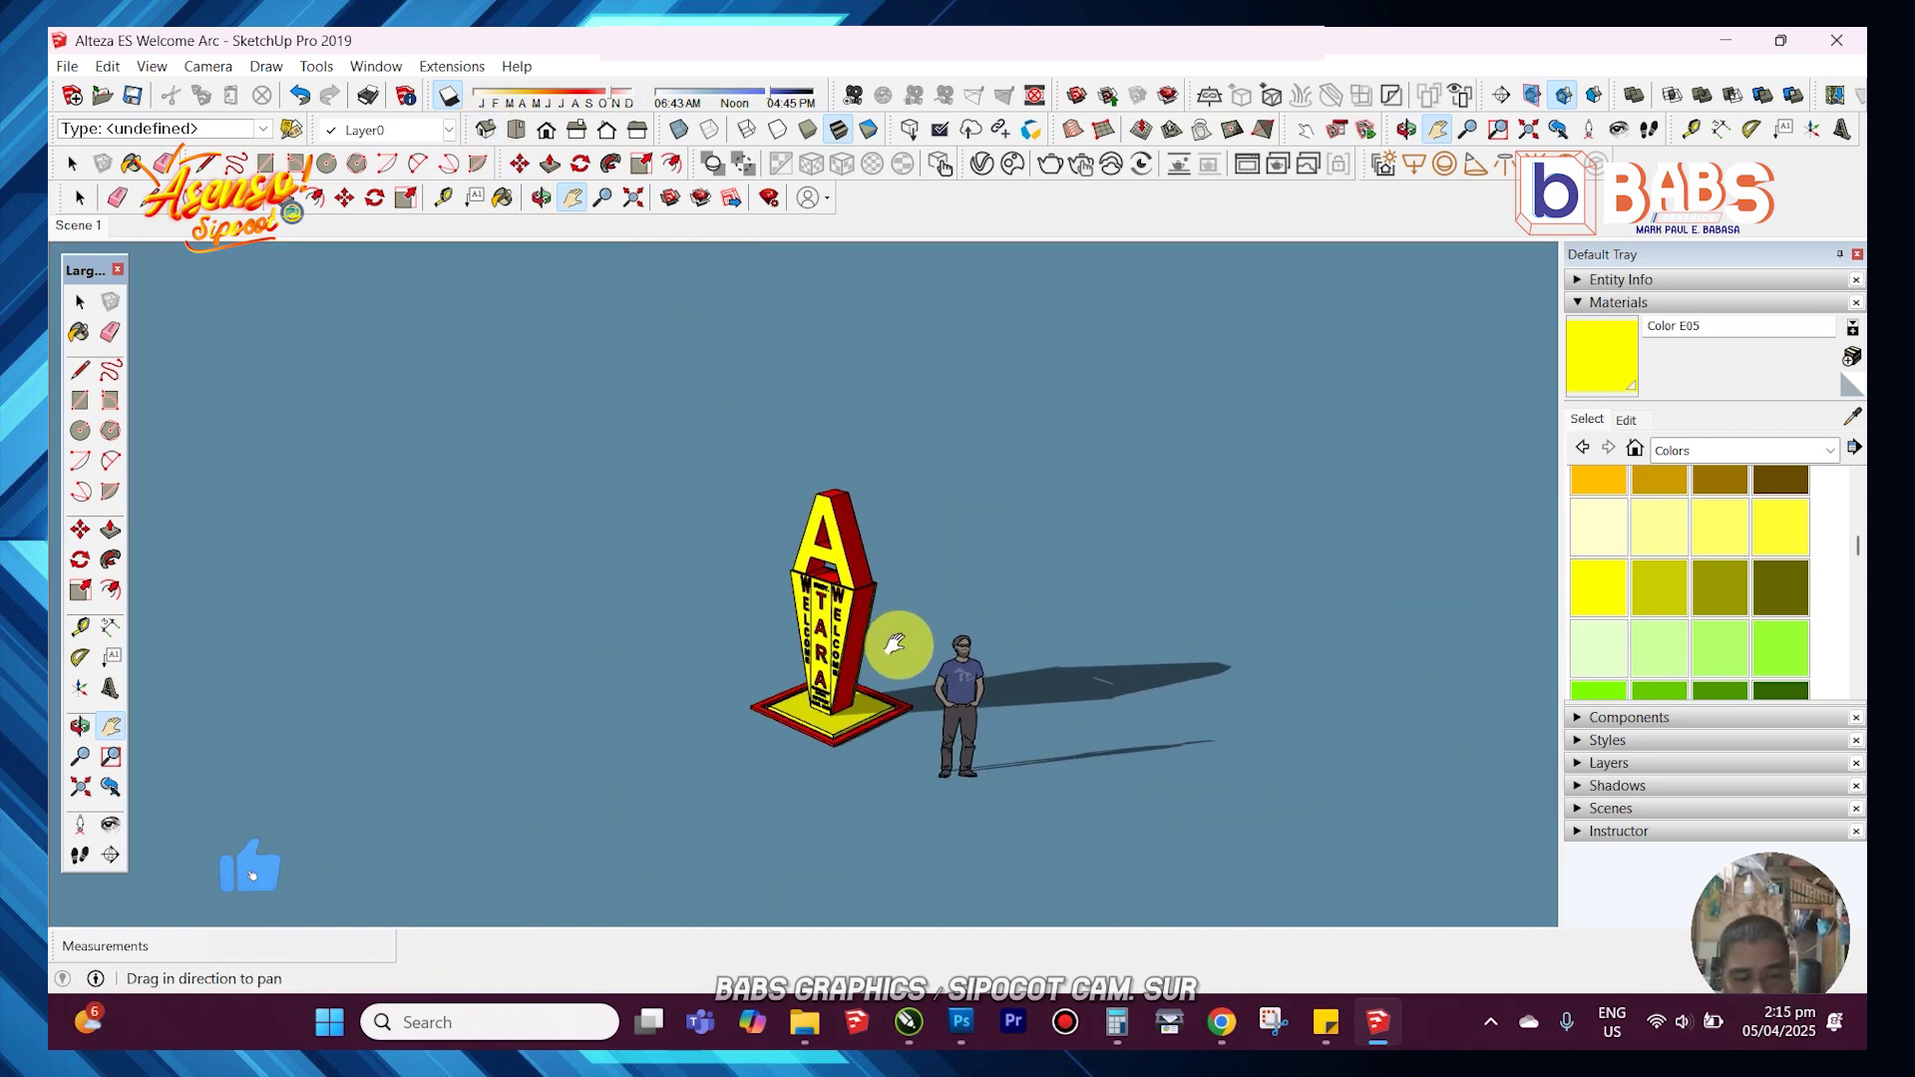
- Move the Alteza Elementary School arch about 490.9" to stand near the marker and the scale figure
{"action": "middle_click_drag", "start_coordinate": [813, 676], "coordinate": [1287, 557]}
{"action": "scroll", "coordinate": [1233, 517], "scroll_direction": "up", "scroll_amount": 3}
{"action": "scroll", "coordinate": [1188, 684], "scroll_direction": "down", "scroll_amount": 3}
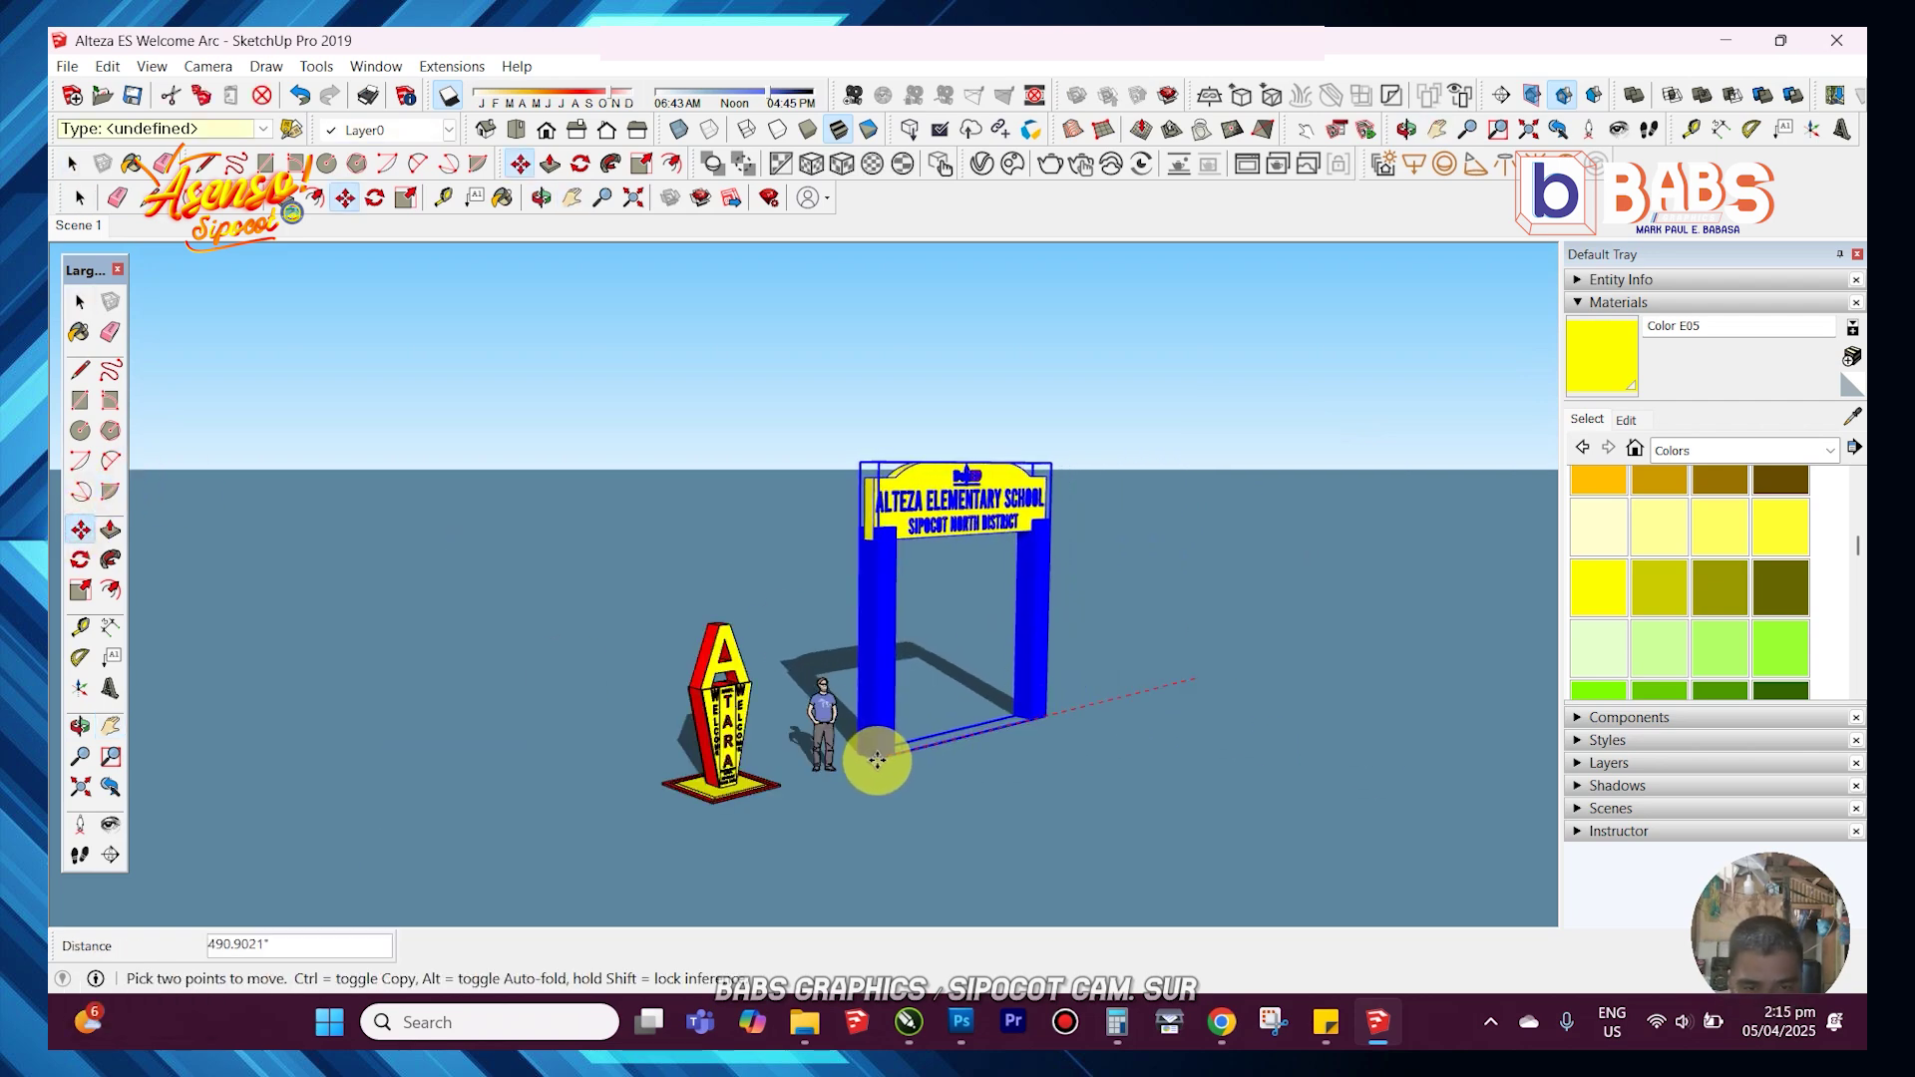
- Examine the Alteza Elementary School arch's DepEd logo and lettering beside the marker
{"action": "scroll", "coordinate": [885, 749], "scroll_direction": "up", "scroll_amount": 2}
{"action": "mouse_move", "coordinate": [885, 749]}
{"action": "middle_mouse_down"}
{"action": "mouse_move", "coordinate": [705, 598]}
{"action": "mouse_move", "coordinate": [611, 668]}
{"action": "mouse_move", "coordinate": [988, 703]}
{"action": "mouse_move", "coordinate": [1210, 692]}
{"action": "mouse_move", "coordinate": [522, 649]}
{"action": "mouse_move", "coordinate": [885, 684]}
{"action": "mouse_move", "coordinate": [1115, 589]}
{"action": "middle_mouse_up"}
{"action": "scroll", "coordinate": [1116, 589], "scroll_direction": "up", "scroll_amount": 5}
{"action": "scroll", "coordinate": [1107, 576], "scroll_direction": "down", "scroll_amount": 3}
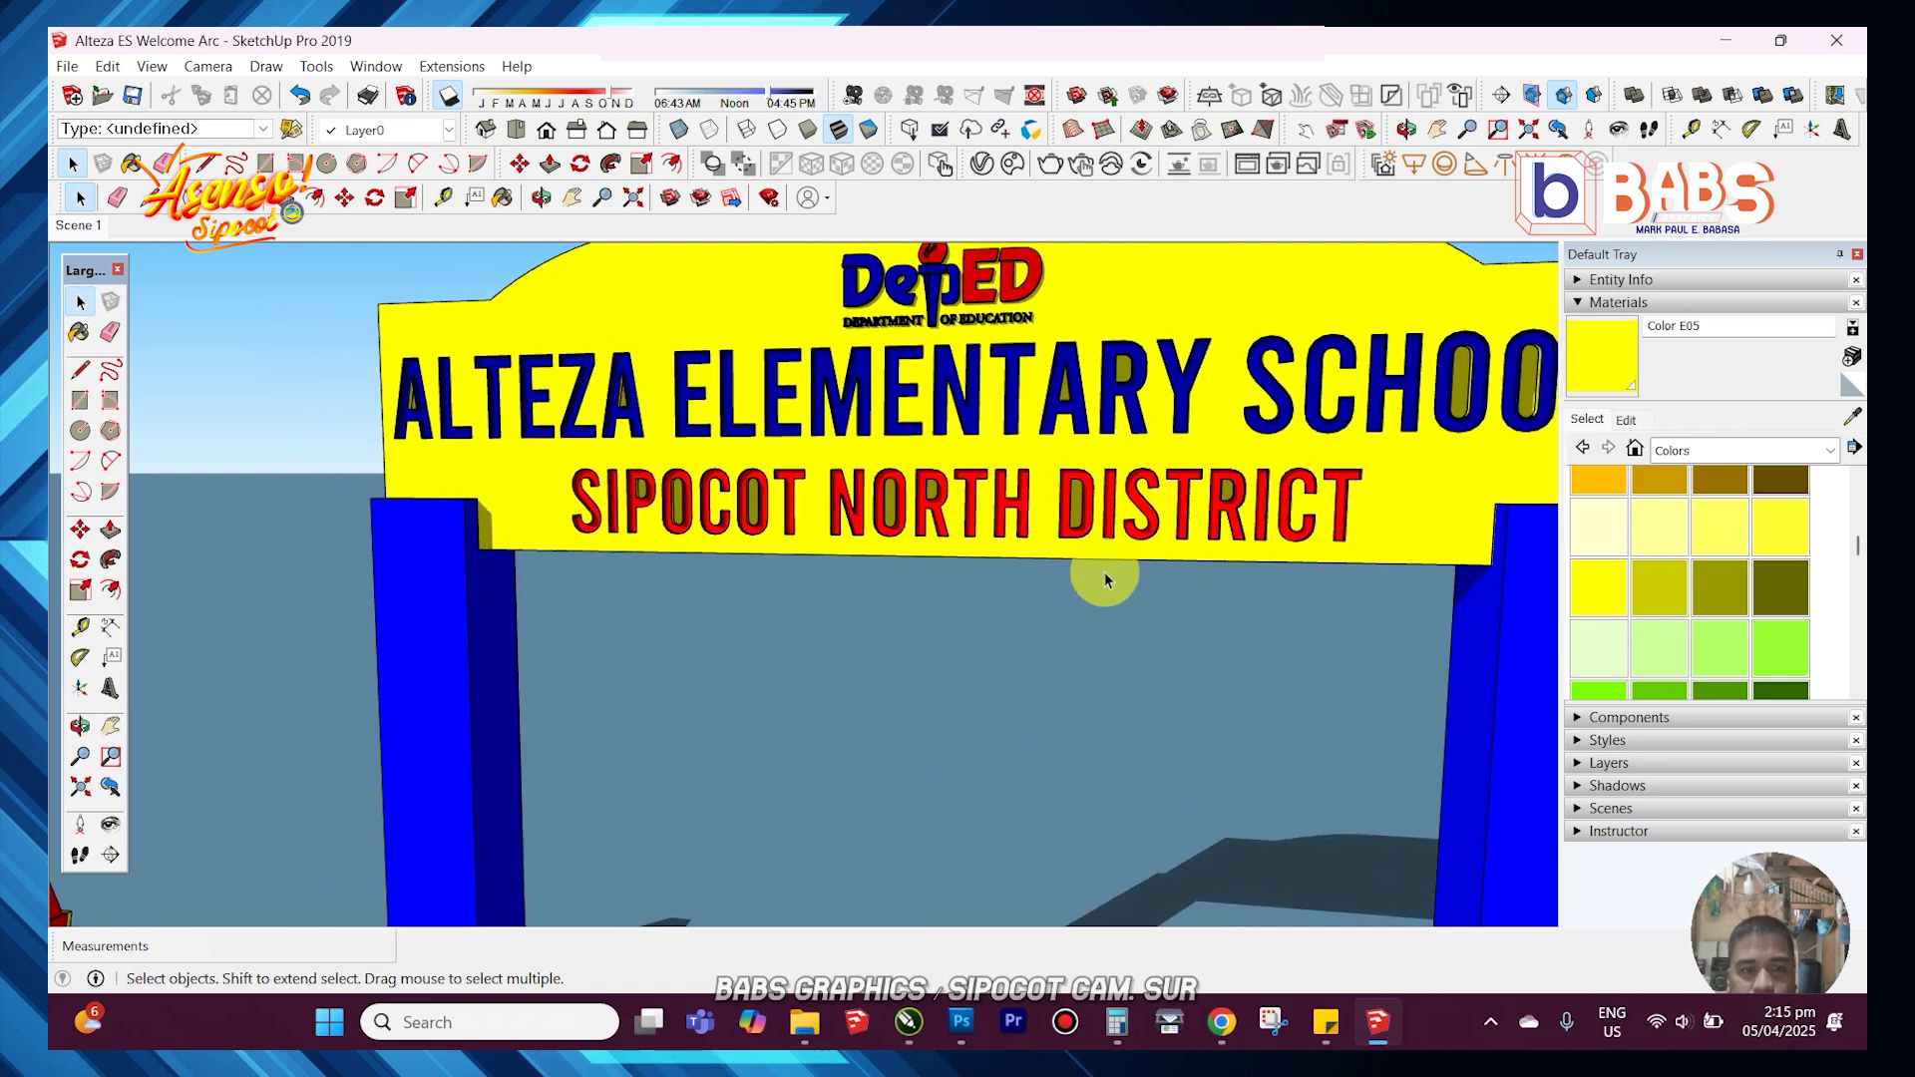
{"action": "scroll", "coordinate": [1123, 572], "scroll_direction": "down", "scroll_amount": 5}
{"action": "middle_click_drag", "start_coordinate": [1038, 599], "coordinate": [483, 731]}
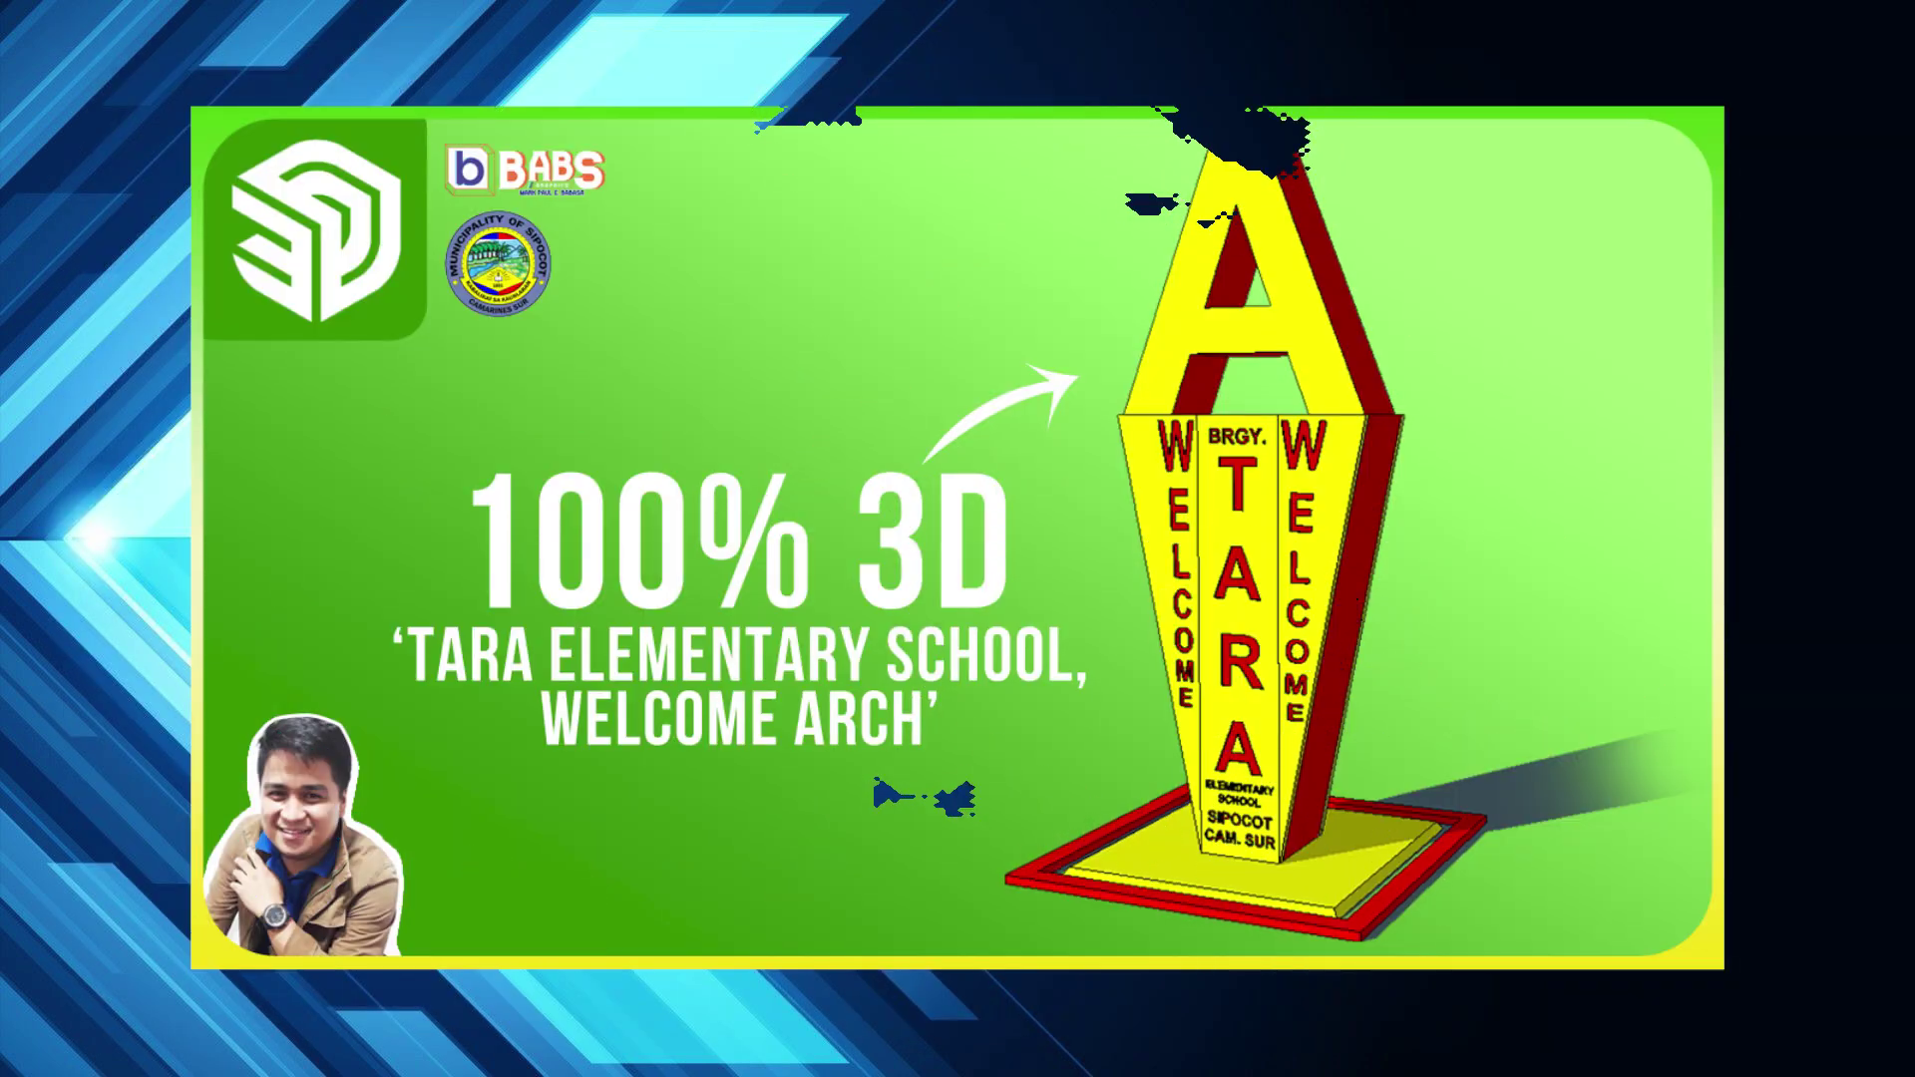